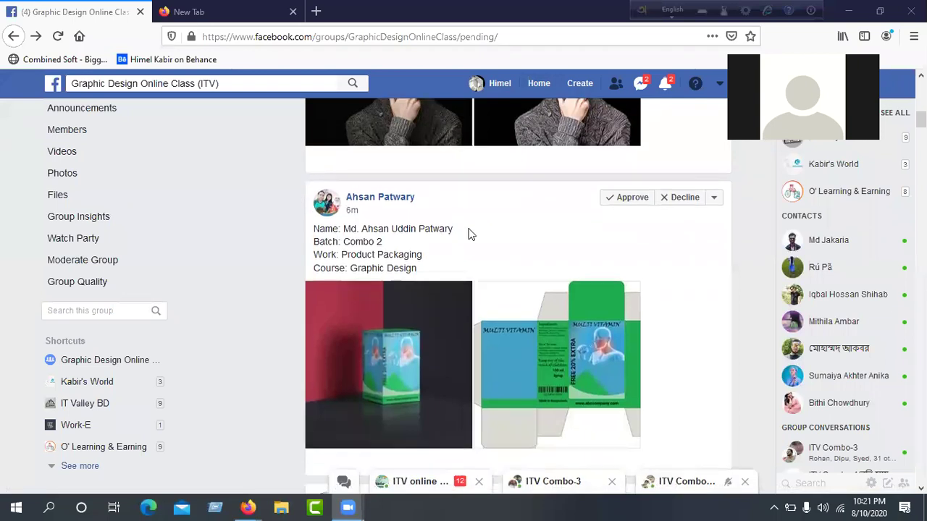
Approve the pending post with the sweater portraits, and the Multi Vitamin packaging post after viewing its two photos
{"action": "scroll", "coordinate": [469, 233], "scroll_direction": "up", "scroll_amount": 6}
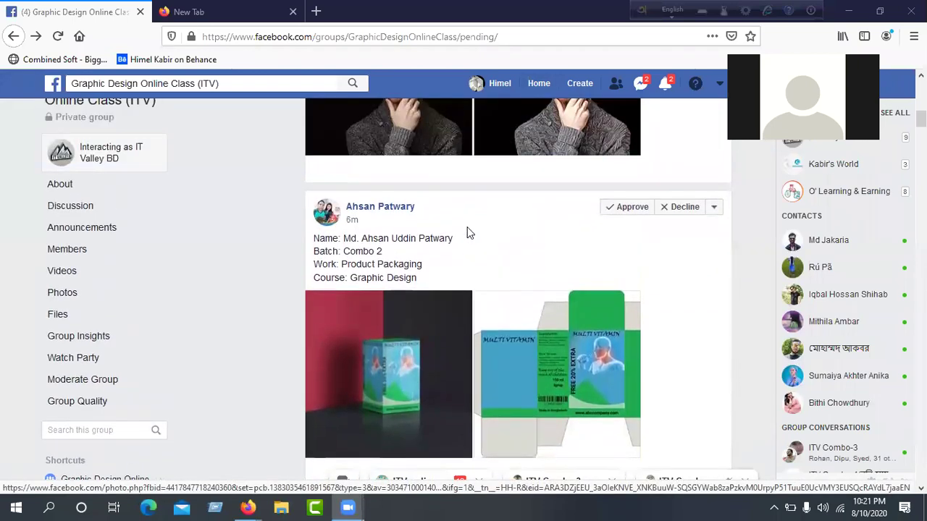
{"action": "left_click", "coordinate": [623, 176]}
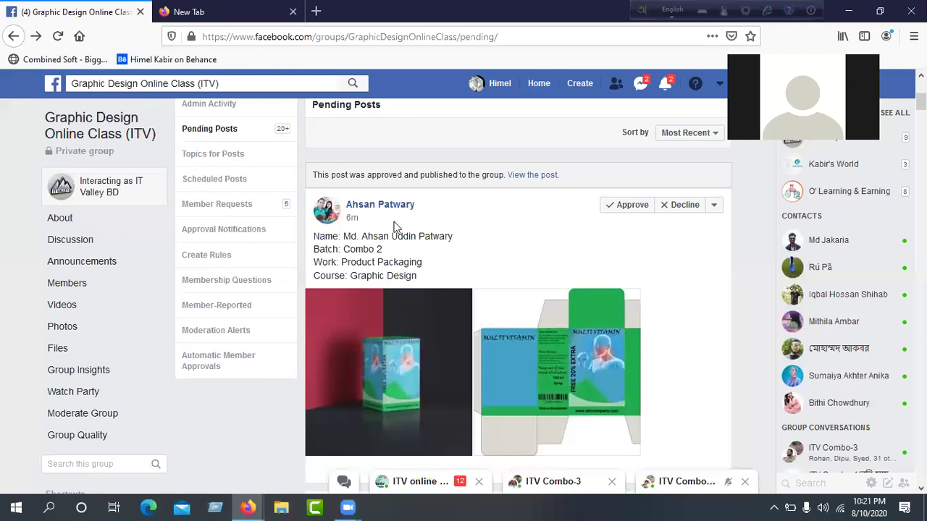
{"action": "scroll", "coordinate": [394, 230], "scroll_direction": "down", "scroll_amount": 2}
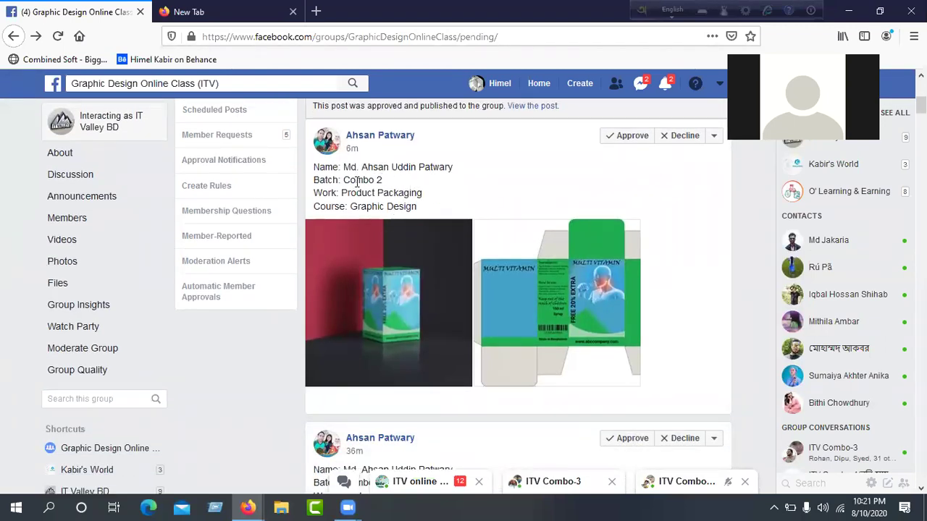
{"action": "left_click", "coordinate": [367, 309]}
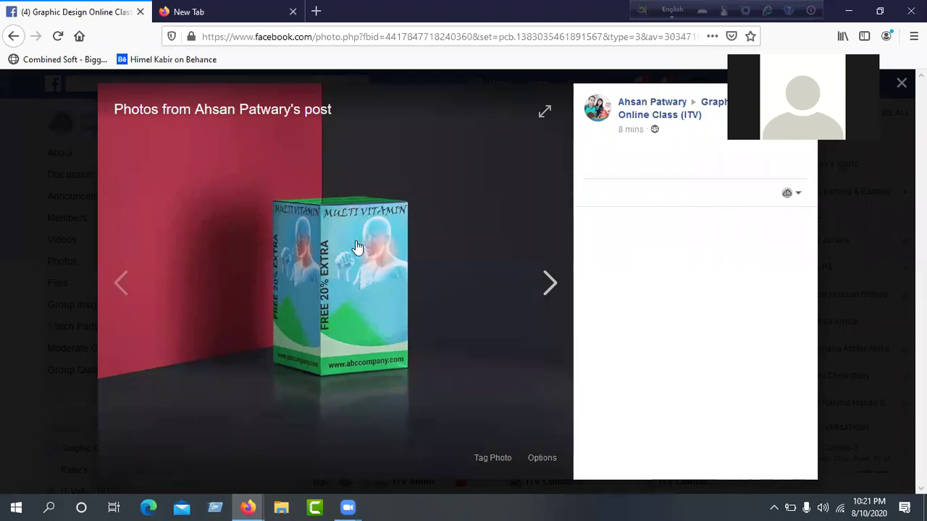
{"action": "left_click", "coordinate": [551, 290]}
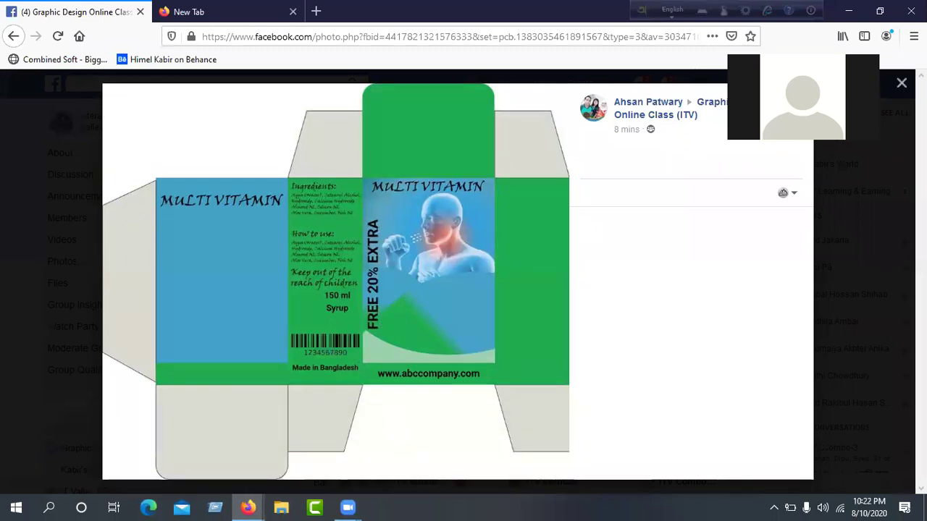
{"action": "key", "text": "Escape"}
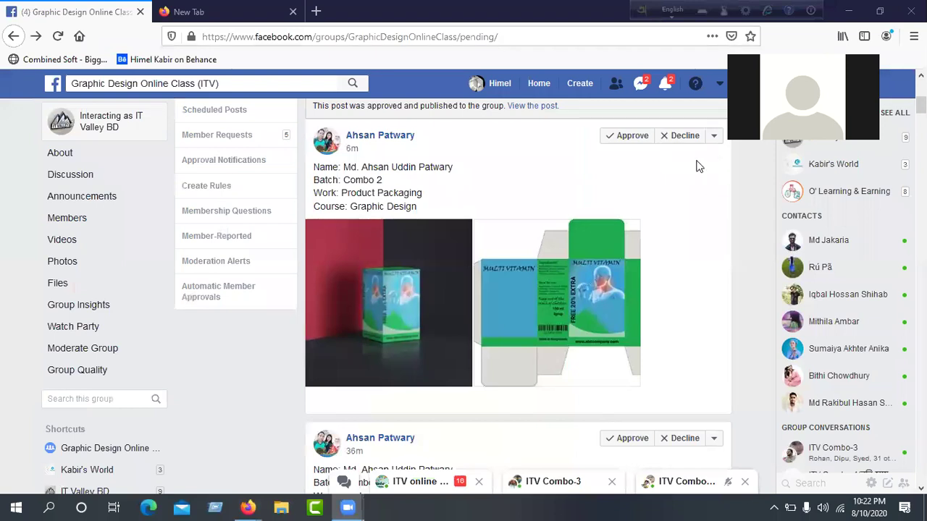
{"action": "left_click", "coordinate": [627, 140]}
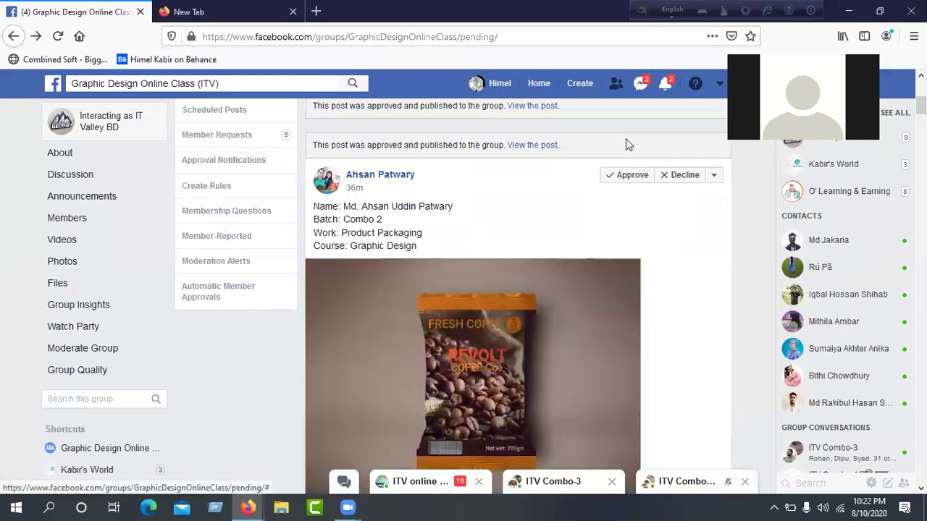
Approve the coffee packaging post, and decline and delete the image manipulation post showing goldfish in a glass mug
{"action": "scroll", "coordinate": [547, 210], "scroll_direction": "down", "scroll_amount": 2}
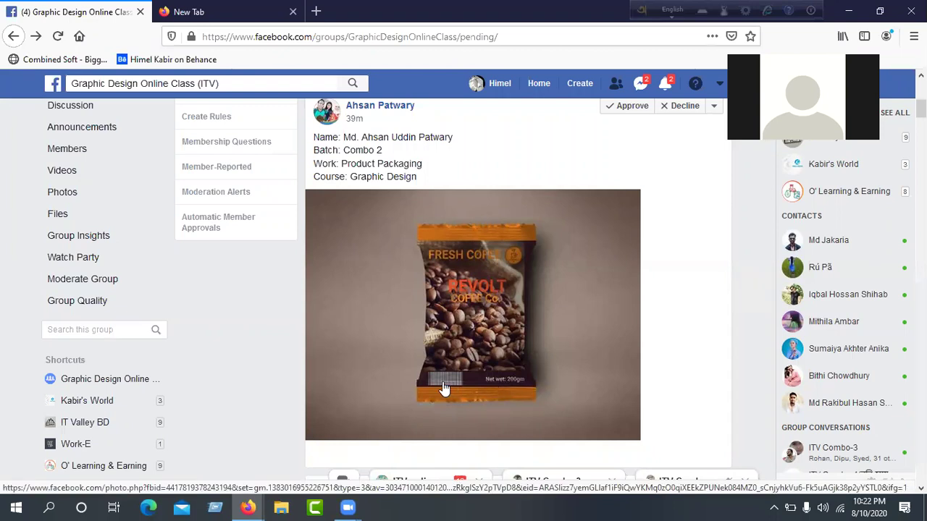
{"action": "left_click", "coordinate": [628, 105]}
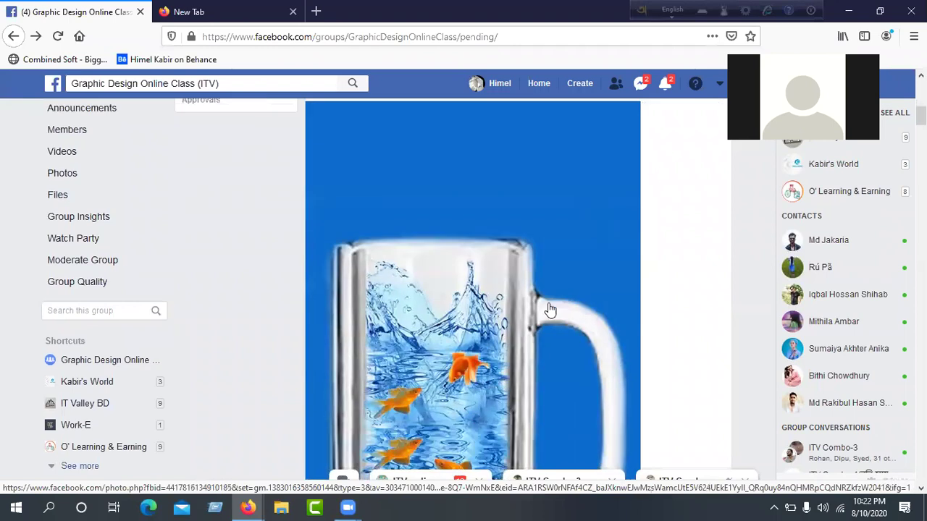
{"action": "scroll", "coordinate": [550, 311], "scroll_direction": "down", "scroll_amount": 2}
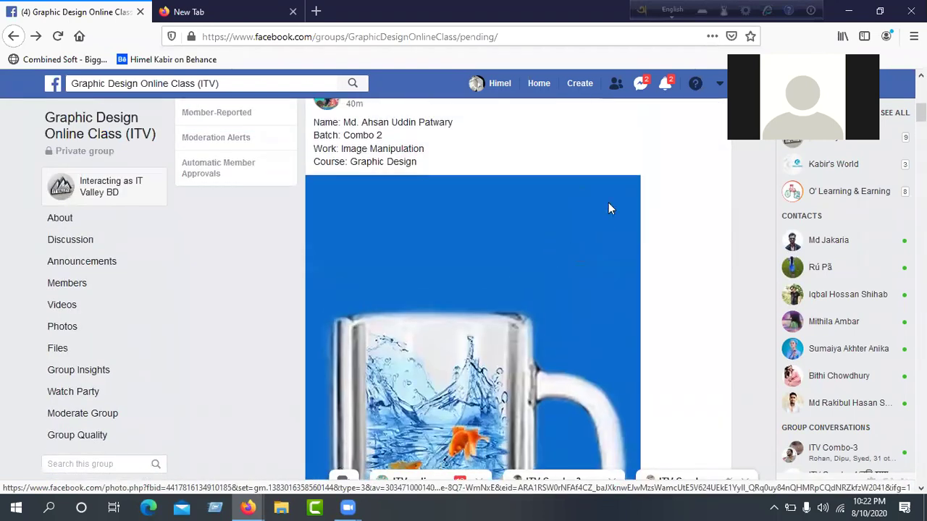
{"action": "left_click", "coordinate": [683, 146]}
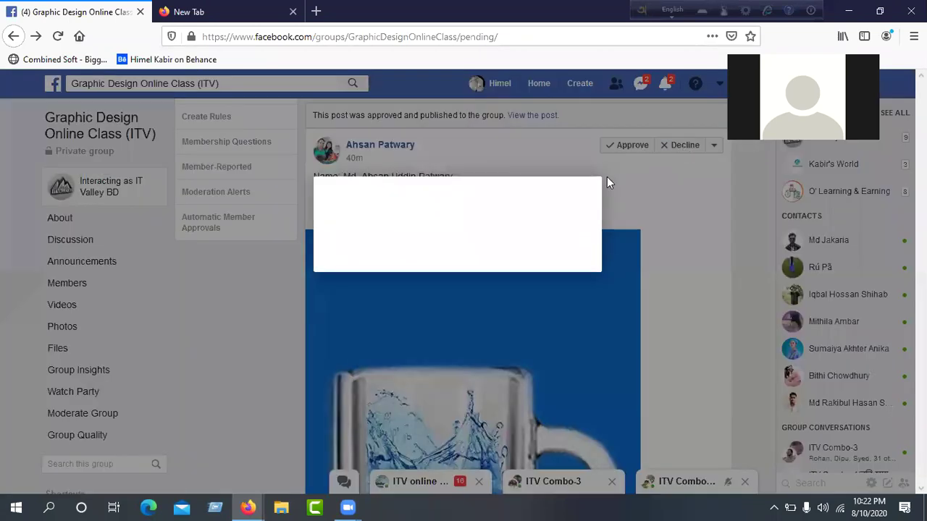
{"action": "left_click", "coordinate": [592, 263]}
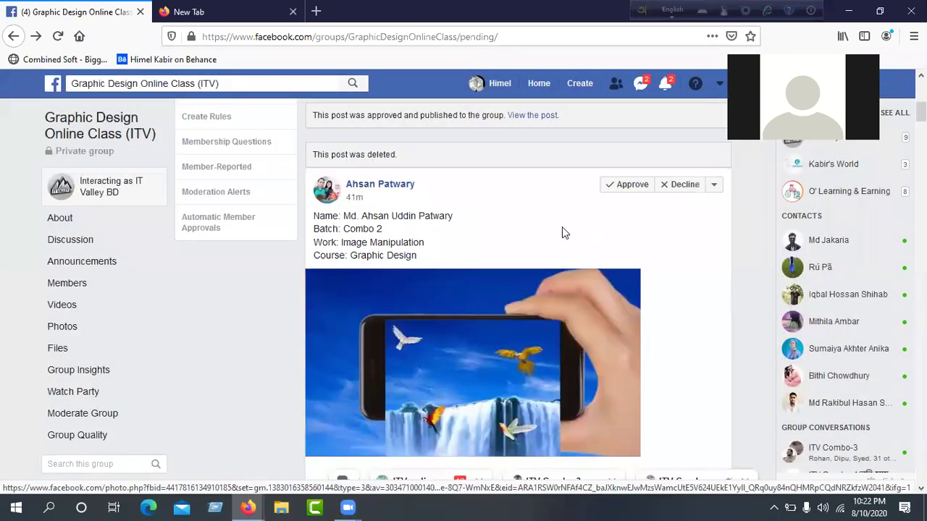
Approve the phone-and-waterfall image manipulation post, and decline and delete the one showing a person walking on a road inside a phone
{"action": "scroll", "coordinate": [551, 219], "scroll_direction": "down", "scroll_amount": 2}
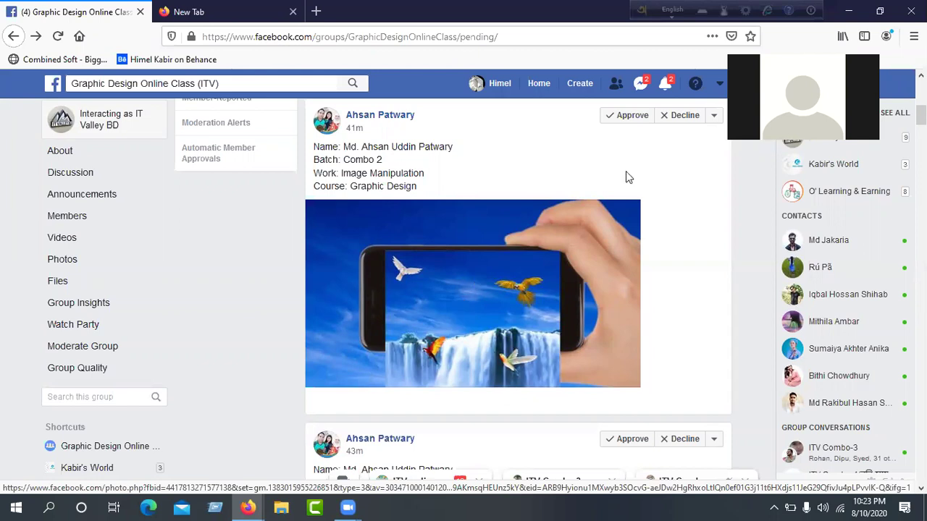
{"action": "left_click", "coordinate": [614, 121]}
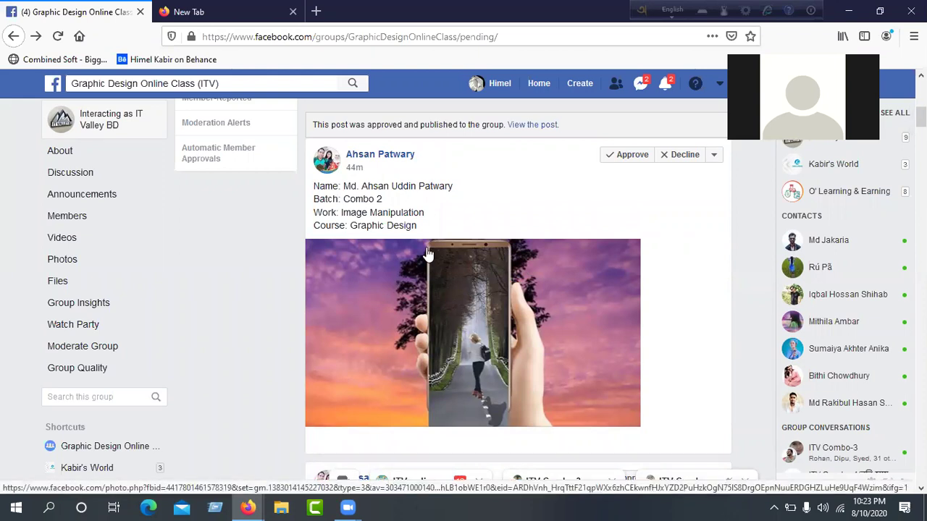
{"action": "scroll", "coordinate": [428, 254], "scroll_direction": "down", "scroll_amount": 2}
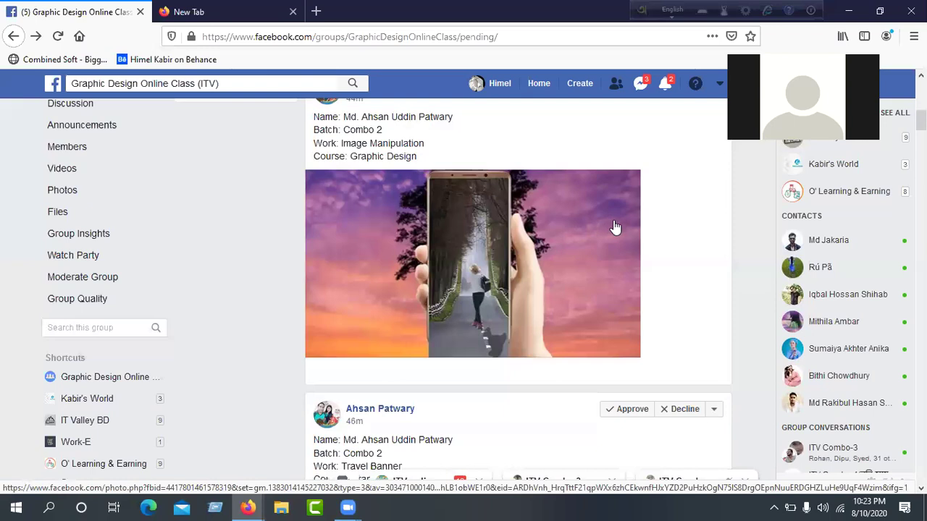
{"action": "scroll", "coordinate": [630, 220], "scroll_direction": "up", "scroll_amount": 2}
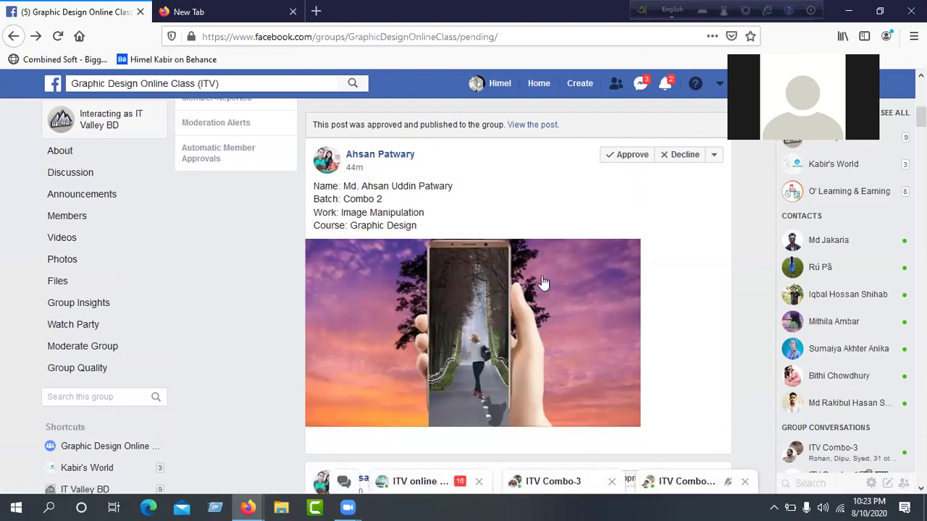
{"action": "left_click", "coordinate": [683, 157]}
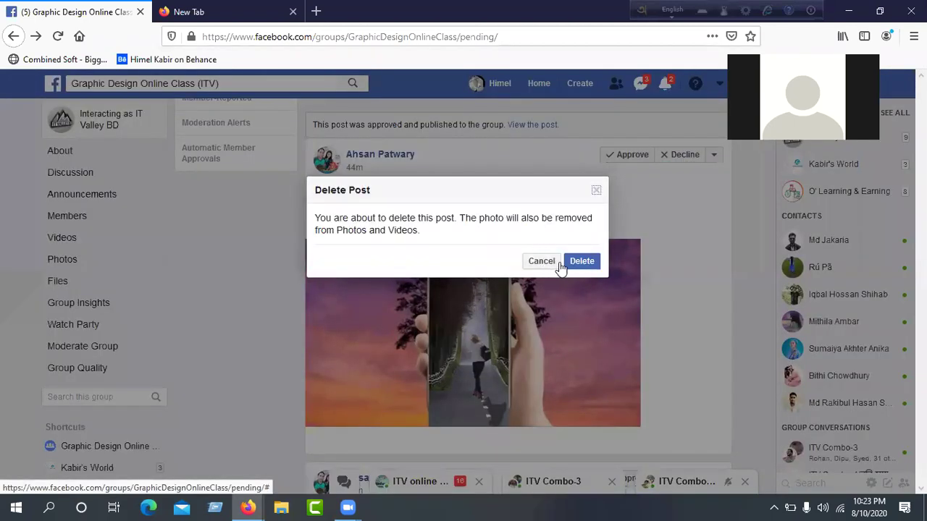
{"action": "left_click", "coordinate": [580, 262]}
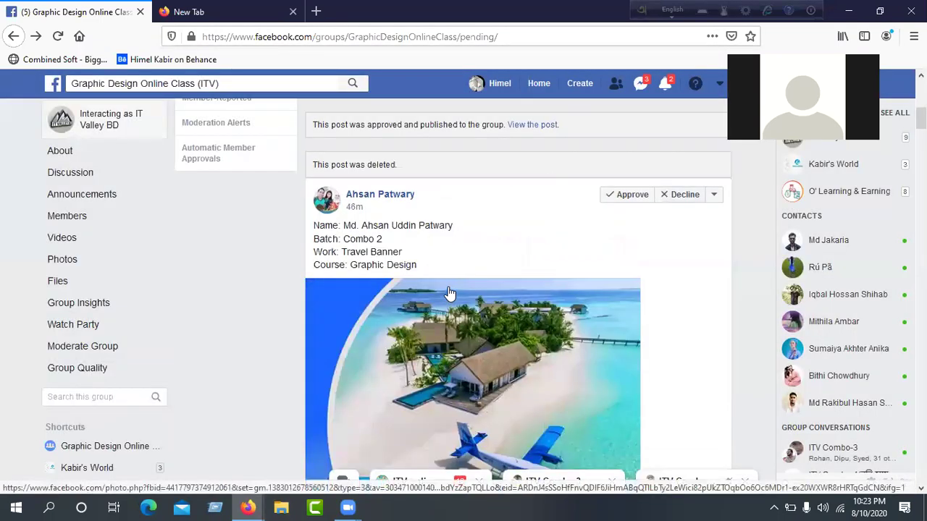
Review the Maldives travel banner in the pending post and approve it for the group
{"action": "scroll", "coordinate": [459, 271], "scroll_direction": "down", "scroll_amount": 4}
{"action": "scroll", "coordinate": [460, 274], "scroll_direction": "up", "scroll_amount": 1}
{"action": "scroll", "coordinate": [459, 274], "scroll_direction": "down", "scroll_amount": 3}
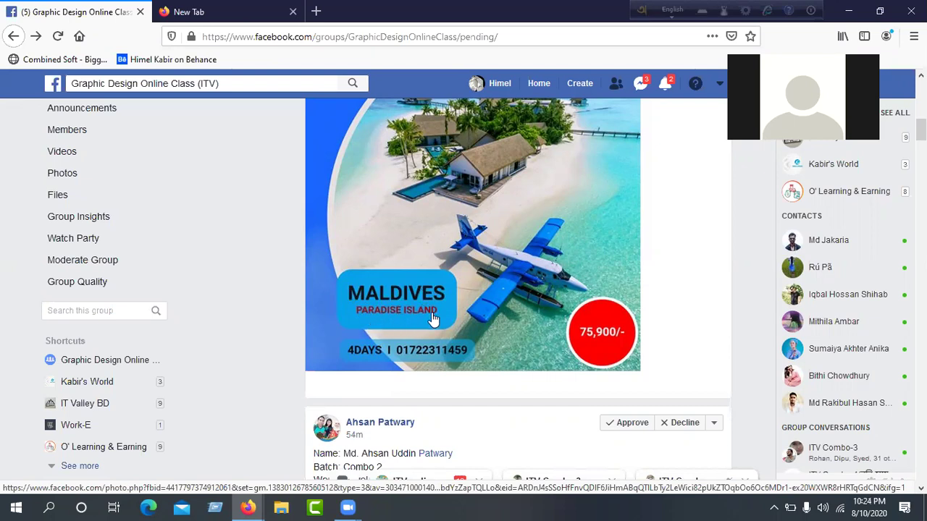
{"action": "scroll", "coordinate": [544, 273], "scroll_direction": "down", "scroll_amount": 5}
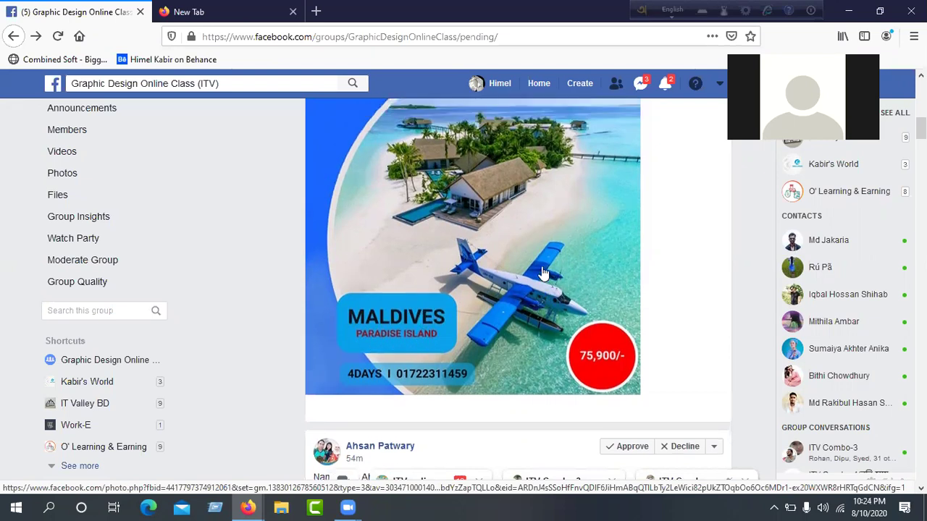
{"action": "scroll", "coordinate": [543, 273], "scroll_direction": "up", "scroll_amount": 1}
{"action": "scroll", "coordinate": [543, 272], "scroll_direction": "down", "scroll_amount": 1}
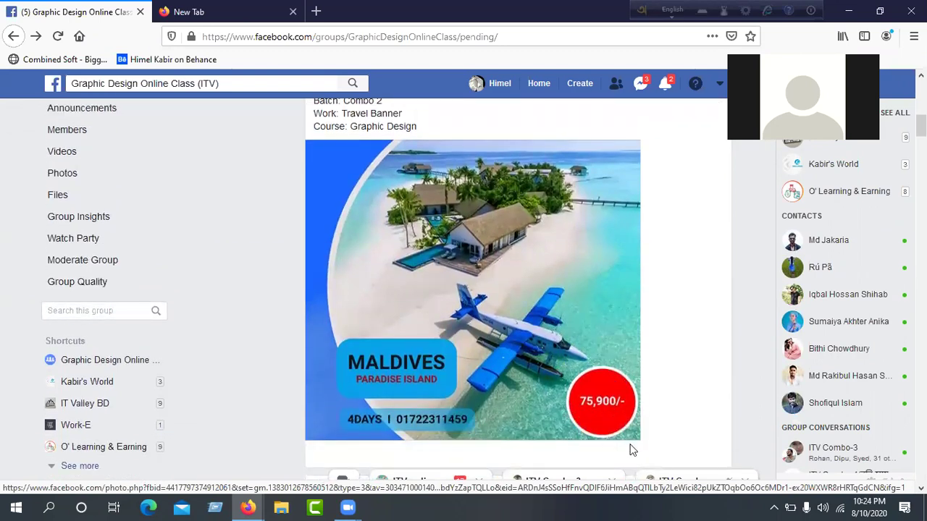
{"action": "scroll", "coordinate": [594, 429], "scroll_direction": "down", "scroll_amount": 2}
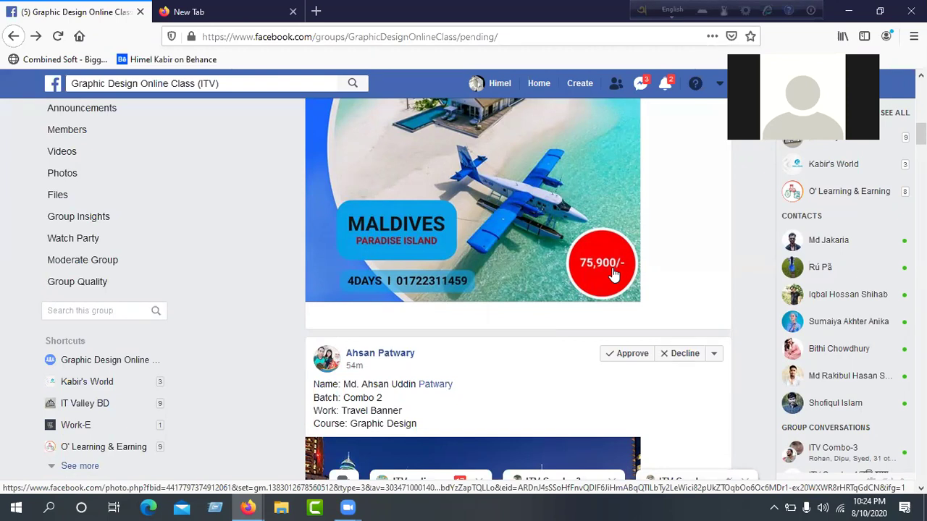
{"action": "scroll", "coordinate": [545, 243], "scroll_direction": "up", "scroll_amount": 2}
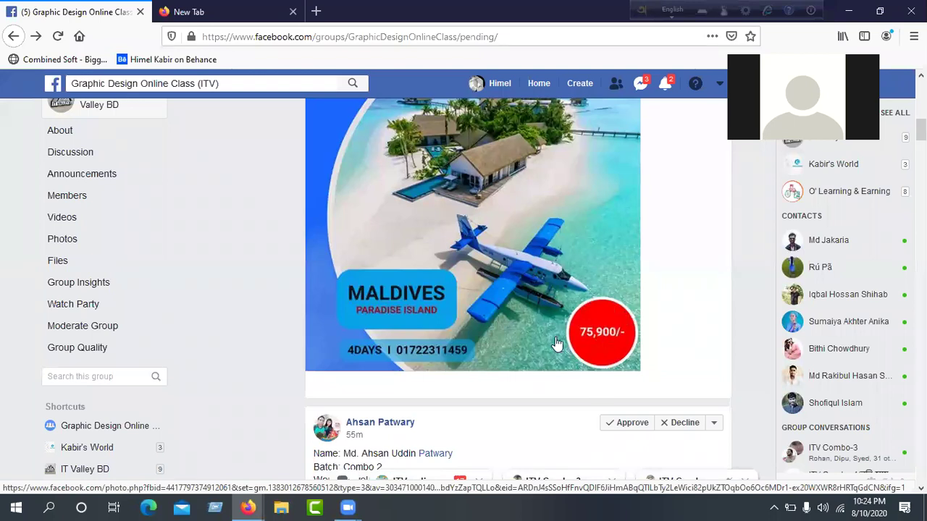
{"action": "scroll", "coordinate": [509, 303], "scroll_direction": "down", "scroll_amount": 5}
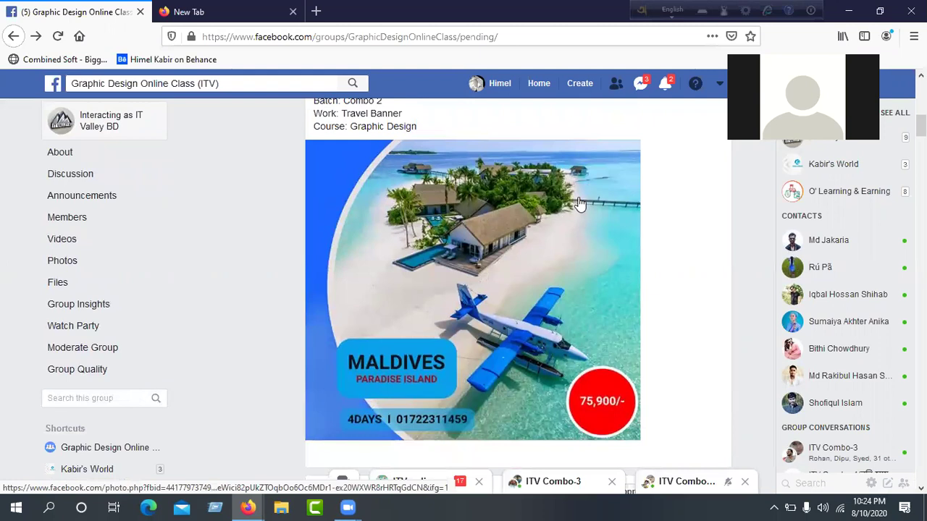
{"action": "scroll", "coordinate": [616, 185], "scroll_direction": "up", "scroll_amount": 3}
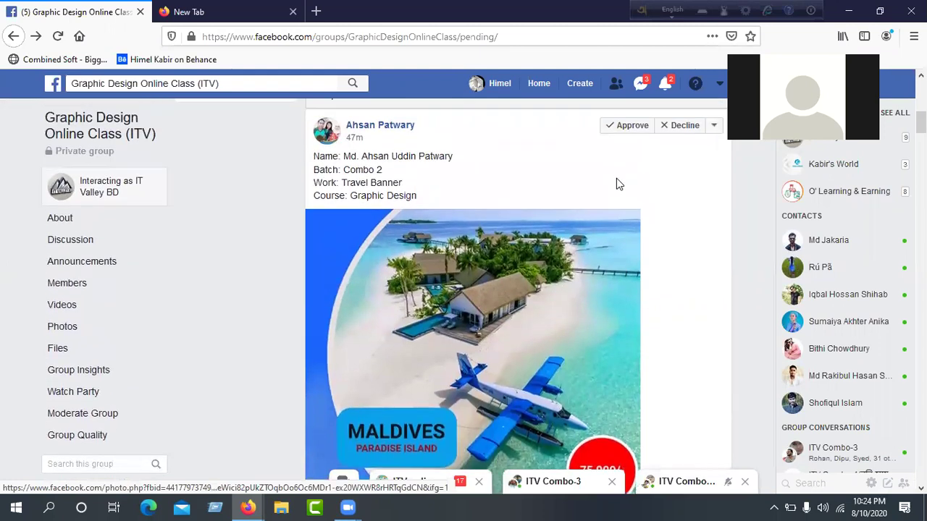
{"action": "scroll", "coordinate": [622, 206], "scroll_direction": "down", "scroll_amount": 3}
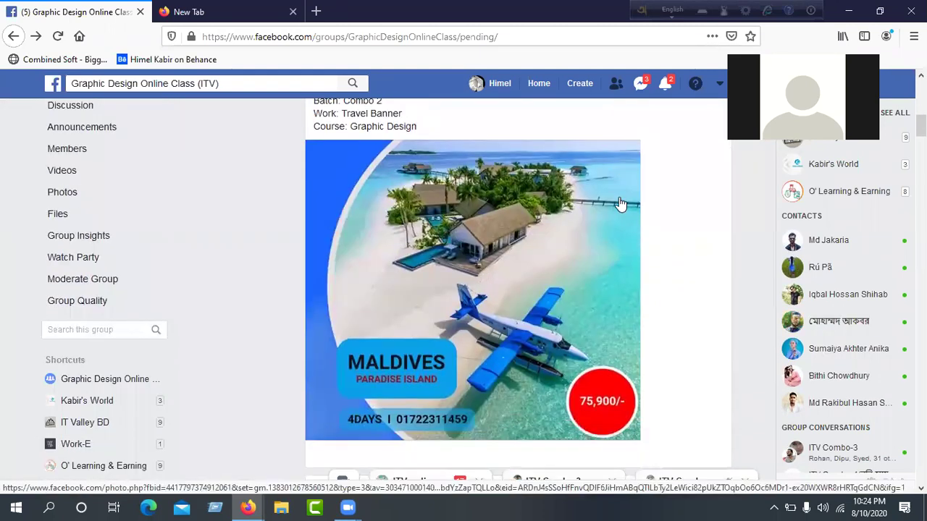
{"action": "scroll", "coordinate": [620, 201], "scroll_direction": "up", "scroll_amount": 3}
{"action": "left_click", "coordinate": [620, 195]}
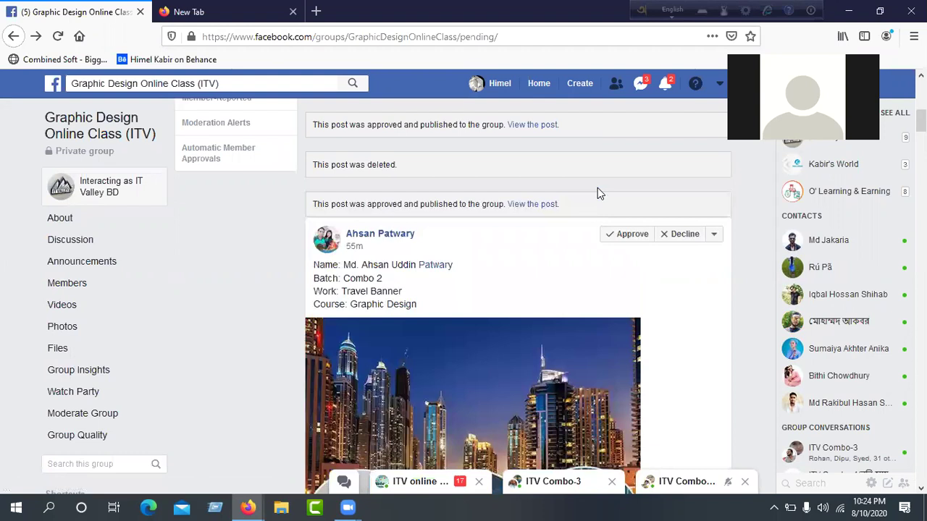
Examine the layout and text of the Dubai+Abu Dhabi travel banner in the next pending post
{"action": "scroll", "coordinate": [597, 188], "scroll_direction": "down", "scroll_amount": 2}
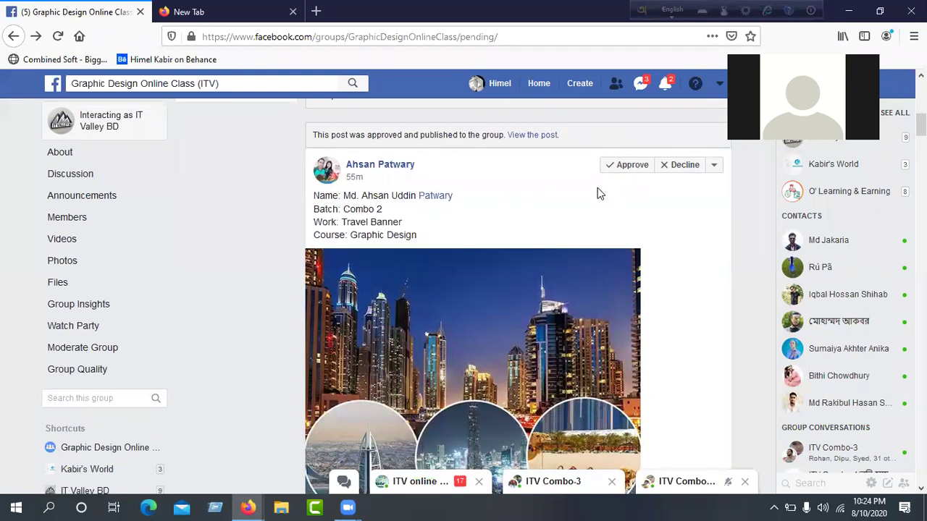
{"action": "scroll", "coordinate": [597, 188], "scroll_direction": "down", "scroll_amount": 3}
{"action": "scroll", "coordinate": [597, 194], "scroll_direction": "down", "scroll_amount": 3}
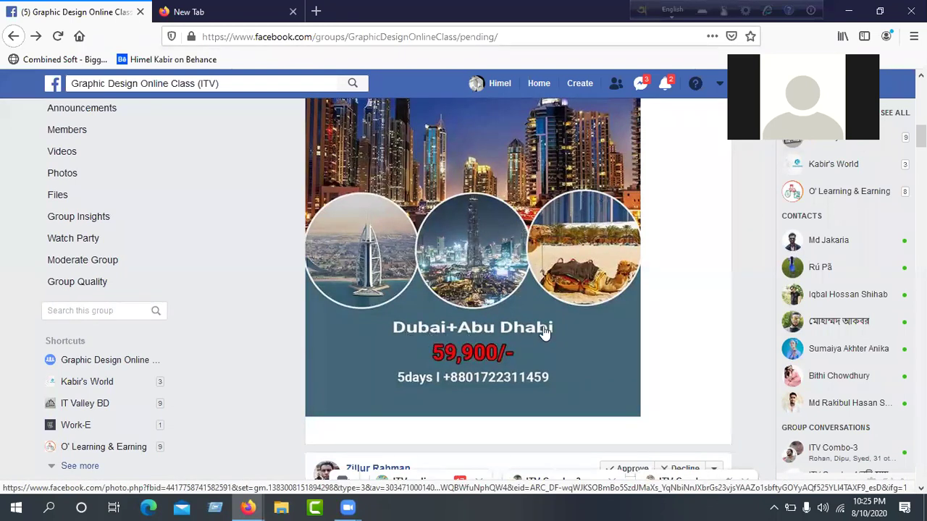
{"action": "scroll", "coordinate": [541, 311], "scroll_direction": "up", "scroll_amount": 4}
{"action": "scroll", "coordinate": [472, 293], "scroll_direction": "down", "scroll_amount": 3}
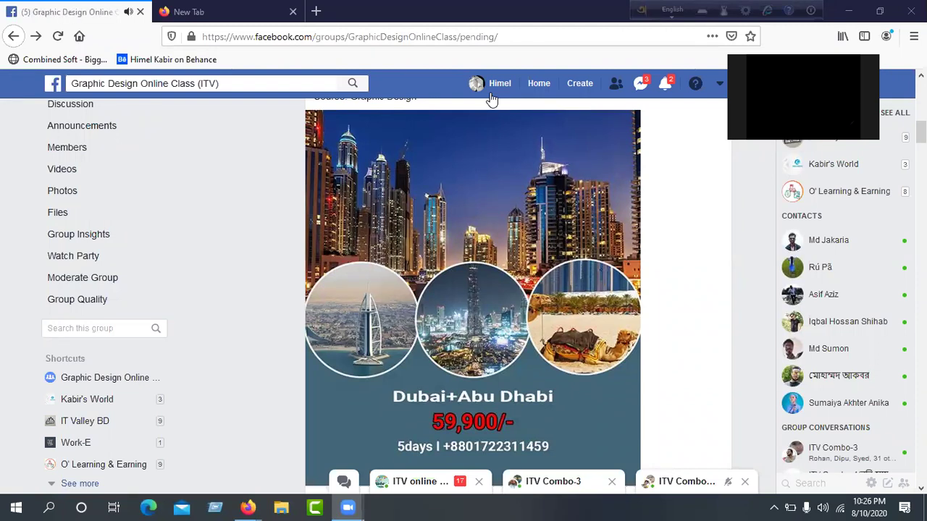
Set the computer's speaker volume to 0, close the Windows Sound settings and return to the Dubai+Abu Dhabi banner post
{"action": "right_click", "coordinate": [821, 505]}
{"action": "left_click", "coordinate": [794, 425]}
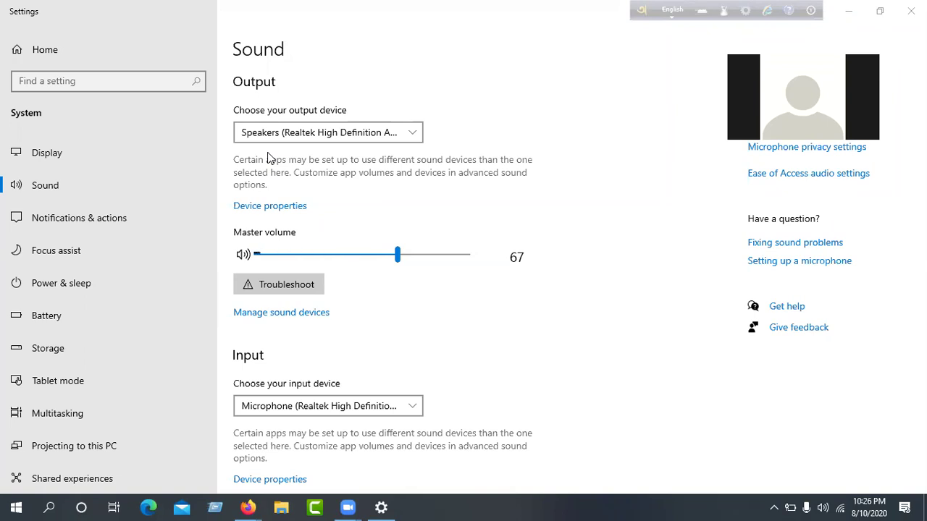
{"action": "left_click", "coordinate": [824, 506]}
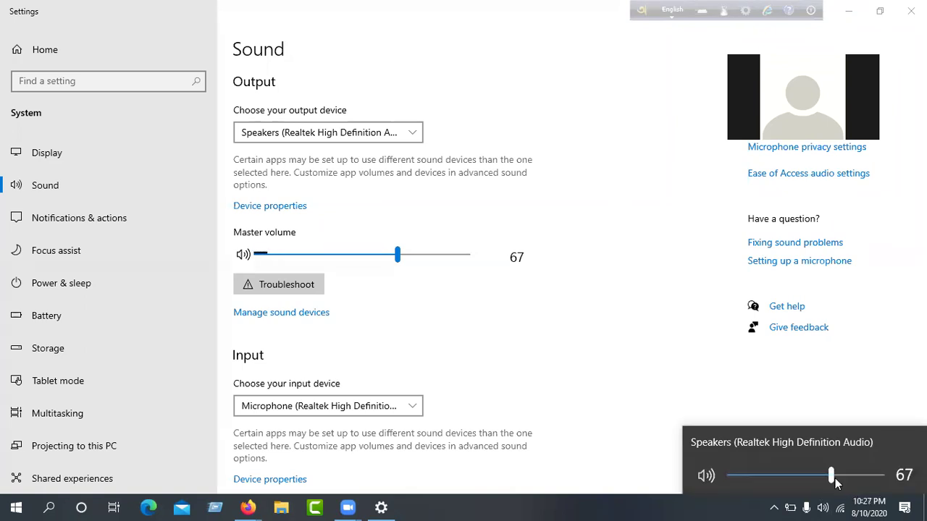
{"action": "left_click_drag", "start_coordinate": [832, 481], "coordinate": [731, 494]}
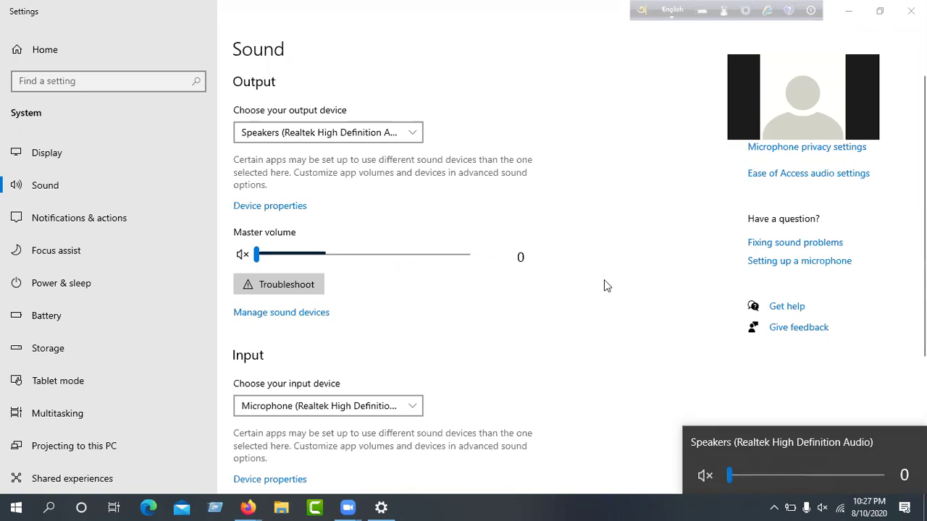
{"action": "left_click", "coordinate": [644, 281]}
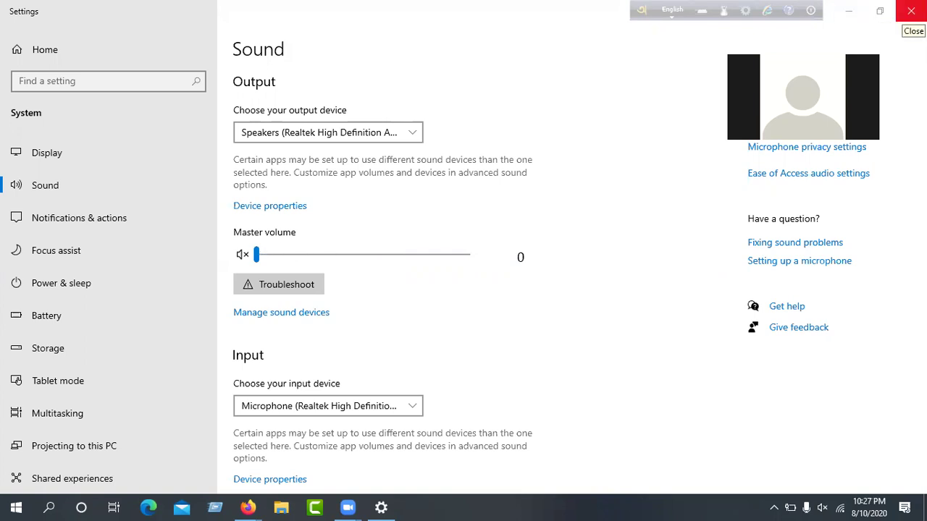
{"action": "left_click", "coordinate": [911, 11]}
{"action": "scroll", "coordinate": [532, 289], "scroll_direction": "down", "scroll_amount": 2}
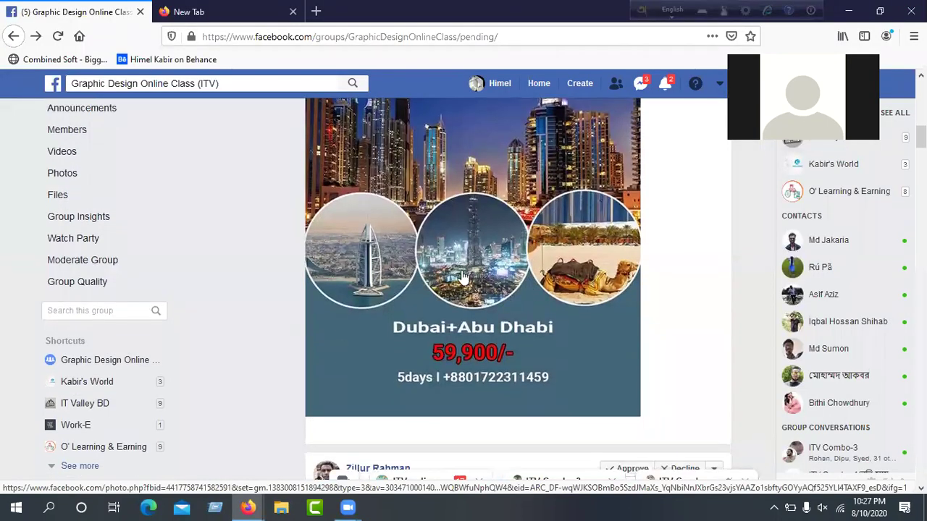
Review the whole Dubai+Abu Dhabi travel banner once more and approve its pending post for the group
{"action": "scroll", "coordinate": [456, 232], "scroll_direction": "up", "scroll_amount": 2}
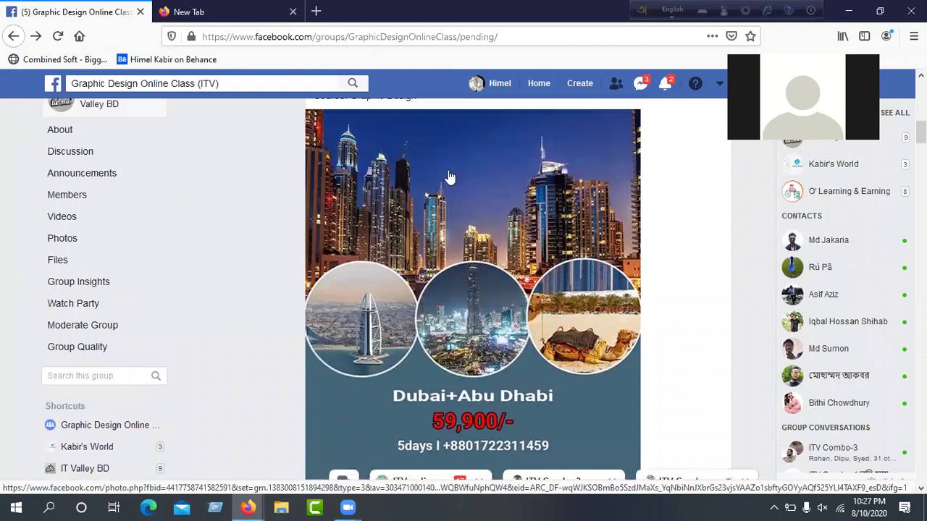
{"action": "left_click", "coordinate": [438, 78]}
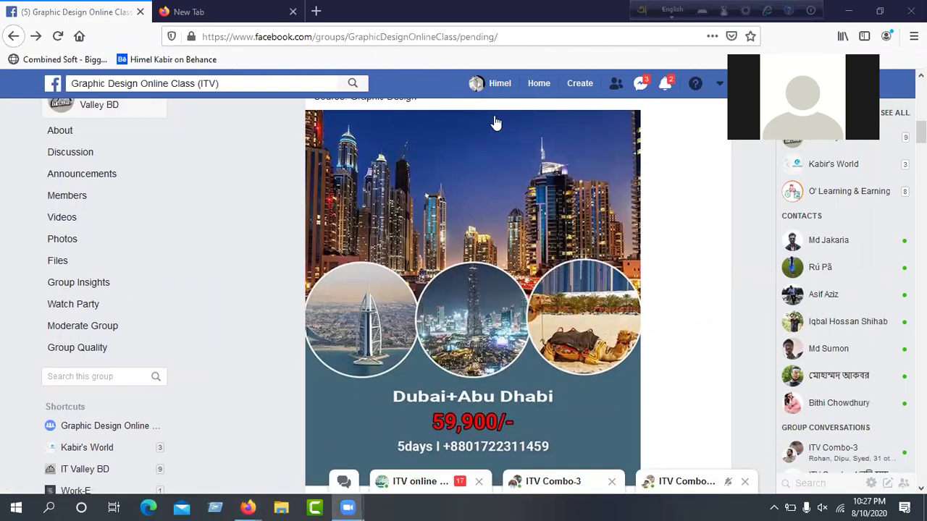
{"action": "scroll", "coordinate": [479, 303], "scroll_direction": "down", "scroll_amount": 2}
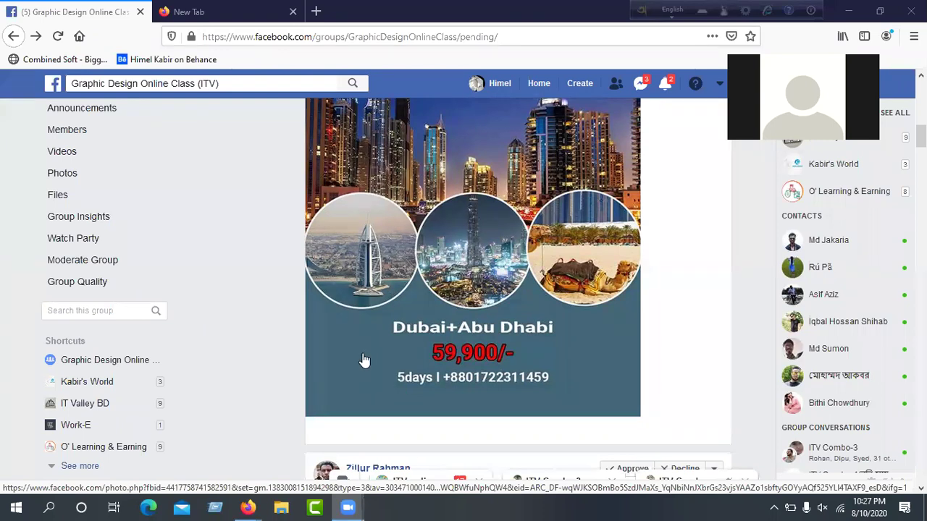
{"action": "scroll", "coordinate": [506, 379], "scroll_direction": "up", "scroll_amount": 2}
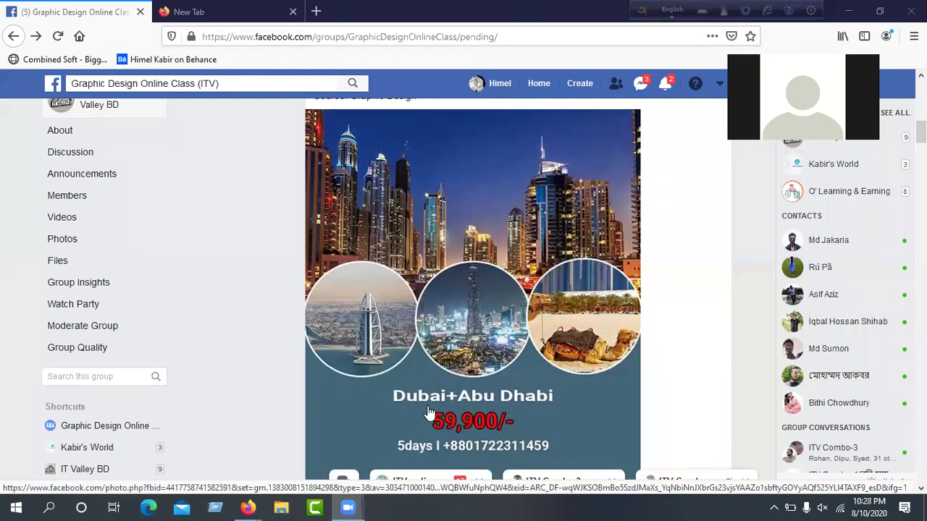
{"action": "scroll", "coordinate": [428, 413], "scroll_direction": "down", "scroll_amount": 2}
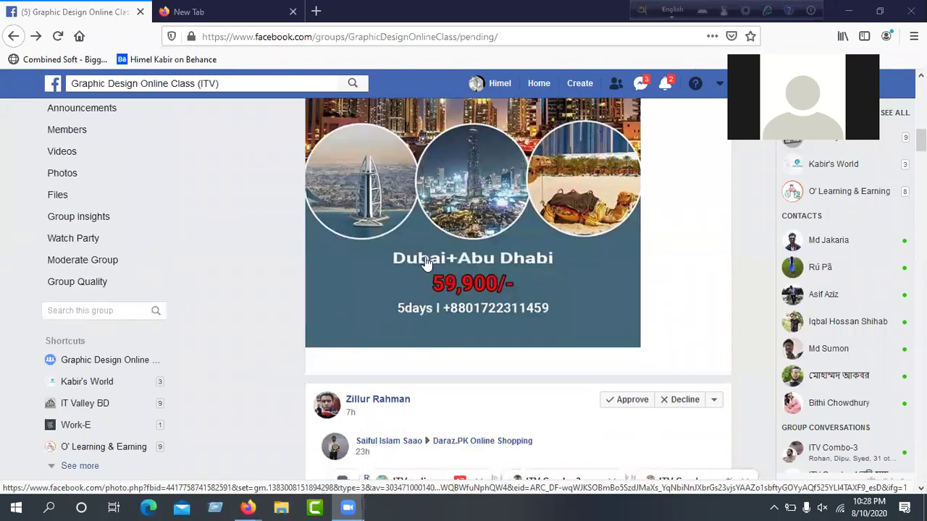
{"action": "scroll", "coordinate": [427, 263], "scroll_direction": "down", "scroll_amount": 4}
{"action": "scroll", "coordinate": [645, 301], "scroll_direction": "up", "scroll_amount": 6}
{"action": "scroll", "coordinate": [644, 301], "scroll_direction": "up", "scroll_amount": 3}
{"action": "left_click", "coordinate": [622, 234]}
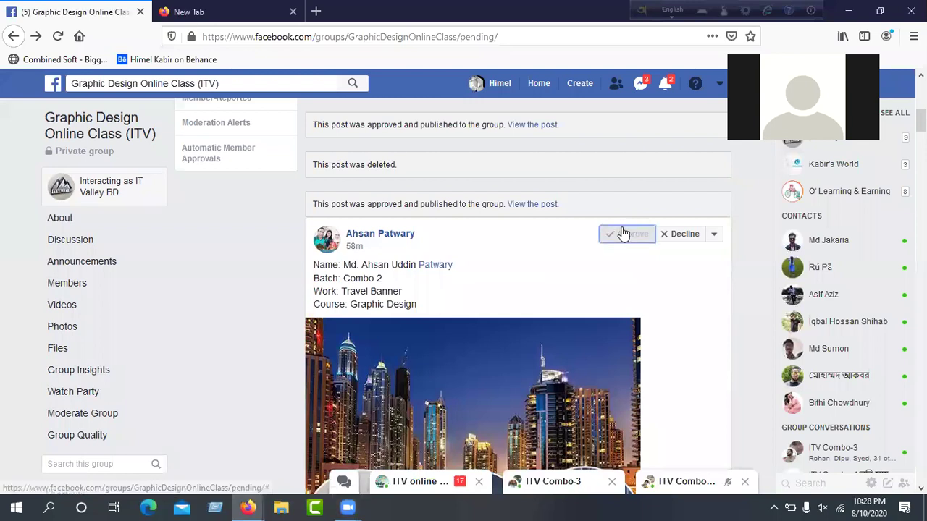
Look through the following pending posts, including the Maldives Paradise Island banner and the Battlegrounds YouTube thumbnail
{"action": "scroll", "coordinate": [482, 227], "scroll_direction": "down", "scroll_amount": 2}
{"action": "scroll", "coordinate": [598, 239], "scroll_direction": "down", "scroll_amount": 9}
{"action": "scroll", "coordinate": [598, 245], "scroll_direction": "down", "scroll_amount": 10}
{"action": "scroll", "coordinate": [591, 248], "scroll_direction": "down", "scroll_amount": 15}
{"action": "scroll", "coordinate": [591, 248], "scroll_direction": "down", "scroll_amount": 12}
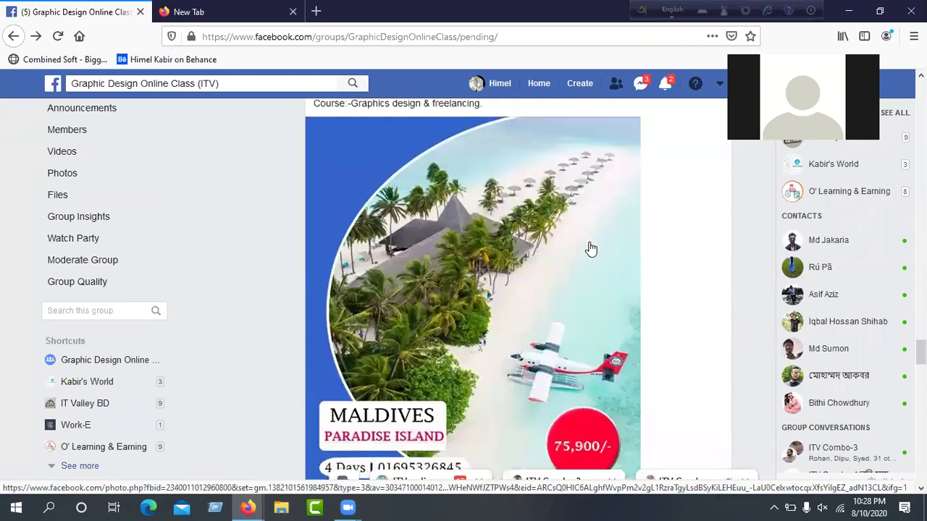
{"action": "scroll", "coordinate": [591, 248], "scroll_direction": "down", "scroll_amount": 12}
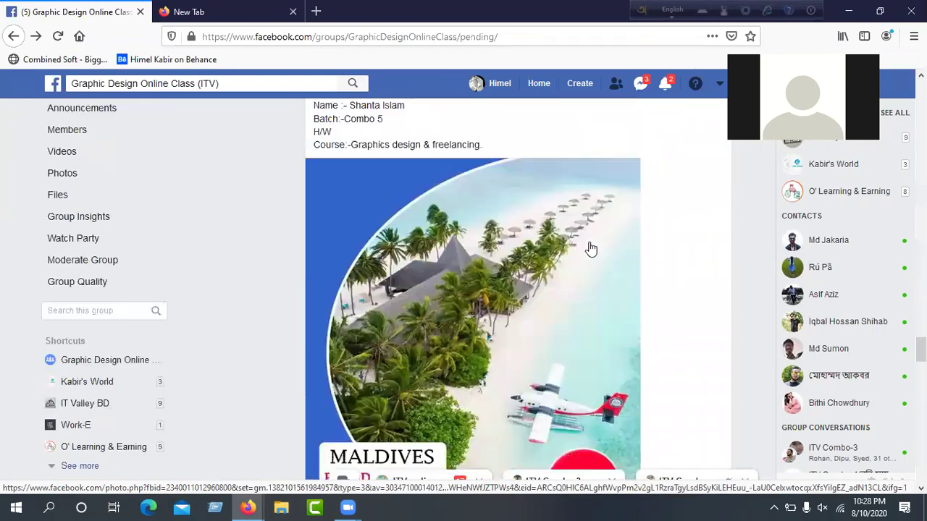
{"action": "scroll", "coordinate": [591, 249], "scroll_direction": "down", "scroll_amount": 12}
{"action": "scroll", "coordinate": [591, 248], "scroll_direction": "down", "scroll_amount": 12}
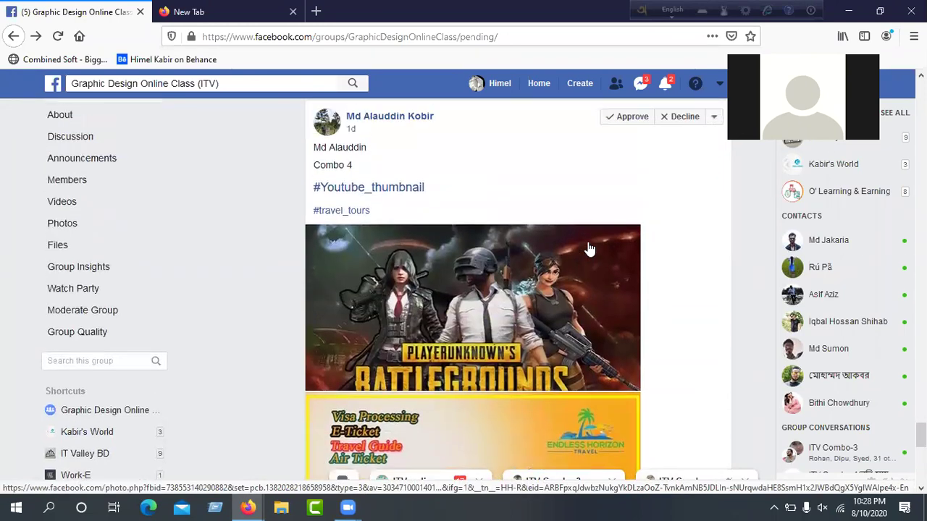
Review the black-and-gold circular emblem in the pending logo mockup post and approve it for the group
{"action": "scroll", "coordinate": [589, 249], "scroll_direction": "down", "scroll_amount": 8}
{"action": "scroll", "coordinate": [589, 249], "scroll_direction": "up", "scroll_amount": 4}
{"action": "scroll", "coordinate": [590, 249], "scroll_direction": "down", "scroll_amount": 4}
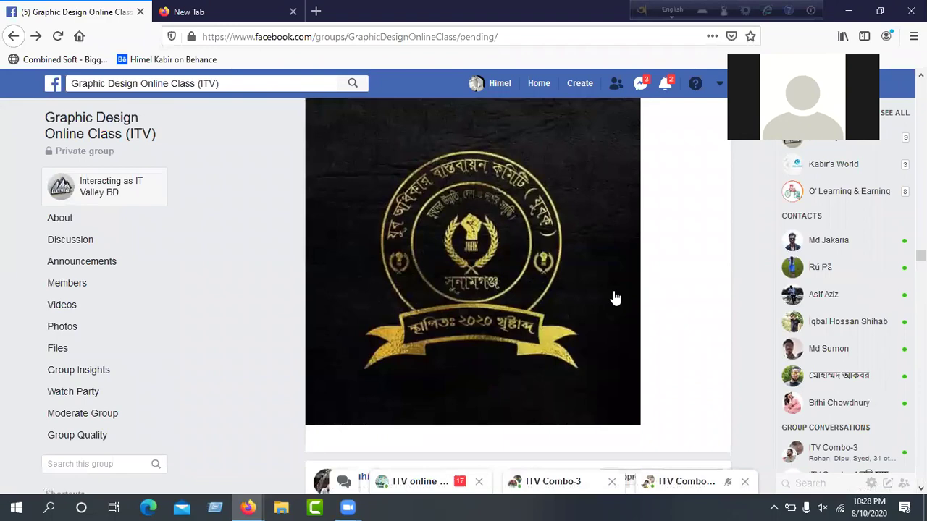
{"action": "scroll", "coordinate": [614, 298], "scroll_direction": "down", "scroll_amount": 2}
{"action": "scroll", "coordinate": [592, 261], "scroll_direction": "up", "scroll_amount": 4}
{"action": "left_click", "coordinate": [616, 190]}
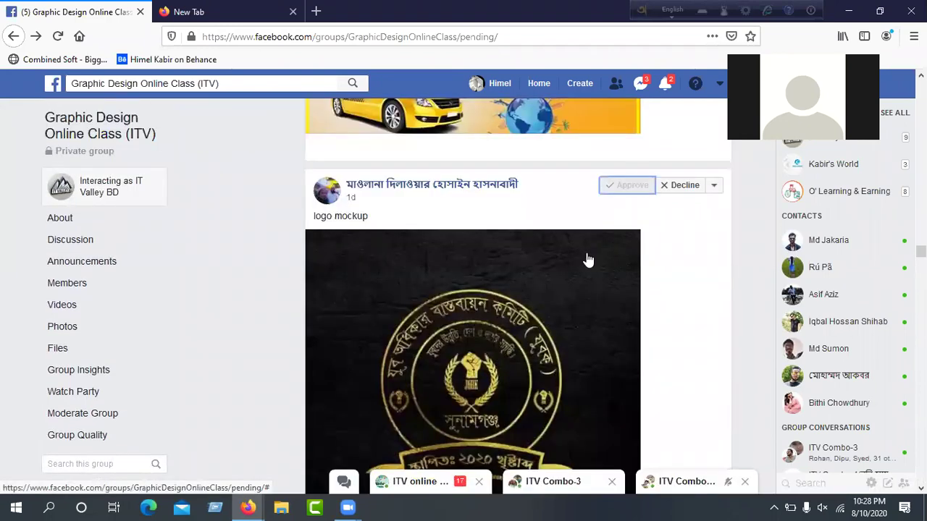
Look through the pending travel ads for Maldives | Sri Lanka, Turkey (Istanbul), Dubai and Singapore | Malaysia
{"action": "scroll", "coordinate": [585, 260], "scroll_direction": "down", "scroll_amount": 4}
{"action": "scroll", "coordinate": [581, 258], "scroll_direction": "up", "scroll_amount": 3}
{"action": "scroll", "coordinate": [582, 259], "scroll_direction": "down", "scroll_amount": 3}
{"action": "scroll", "coordinate": [581, 259], "scroll_direction": "up", "scroll_amount": 3}
{"action": "scroll", "coordinate": [521, 250], "scroll_direction": "down", "scroll_amount": 3}
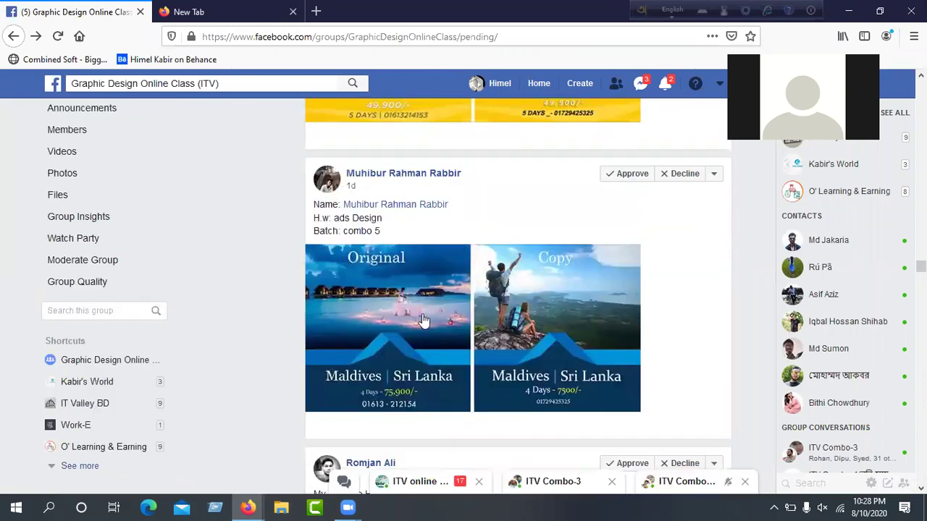
{"action": "scroll", "coordinate": [424, 321], "scroll_direction": "down", "scroll_amount": 7}
{"action": "scroll", "coordinate": [478, 304], "scroll_direction": "down", "scroll_amount": 8}
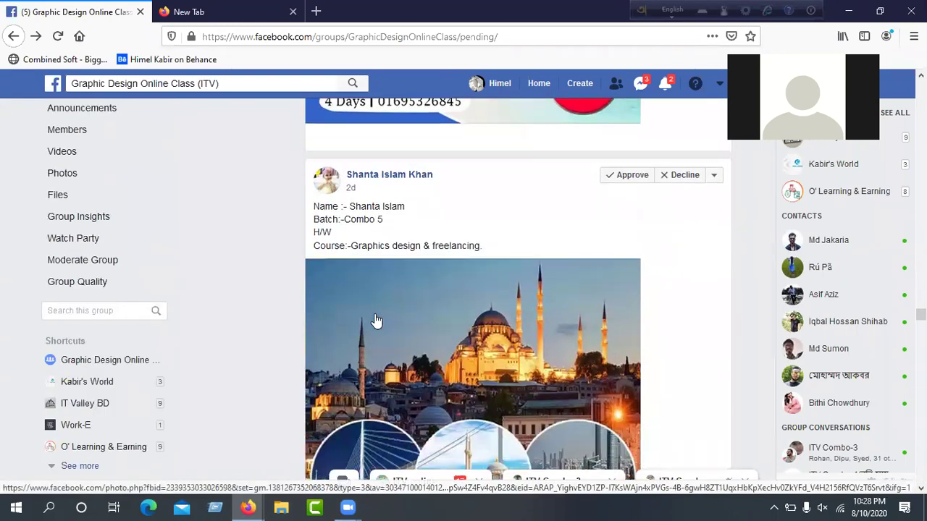
{"action": "scroll", "coordinate": [380, 321], "scroll_direction": "down", "scroll_amount": 6}
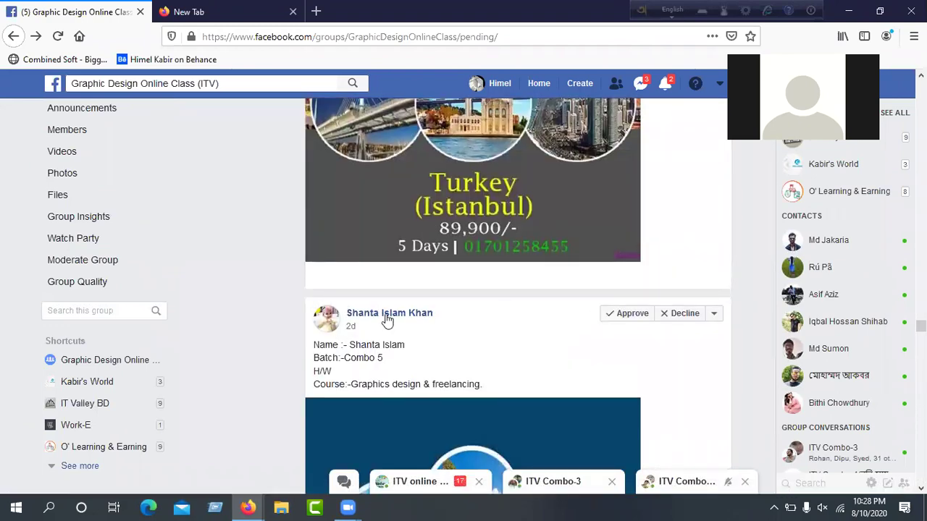
{"action": "scroll", "coordinate": [388, 321], "scroll_direction": "down", "scroll_amount": 9}
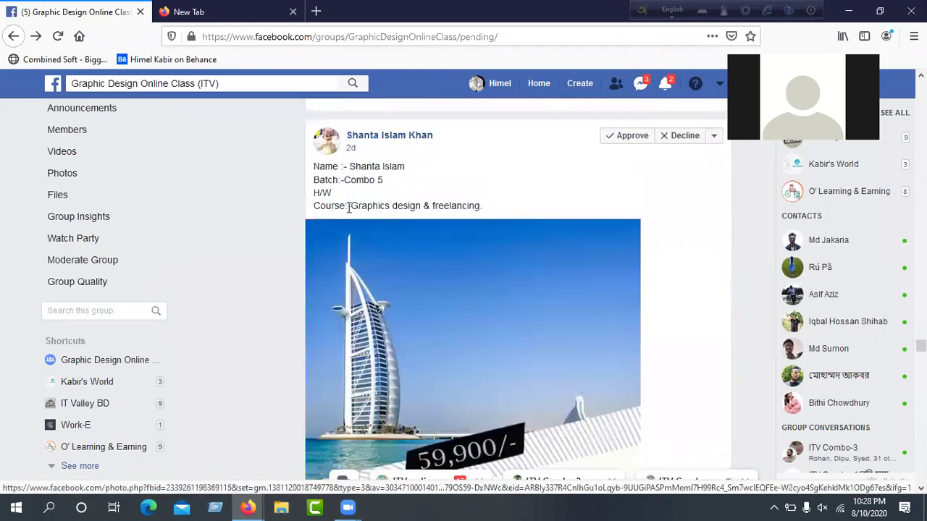
{"action": "scroll", "coordinate": [349, 208], "scroll_direction": "down", "scroll_amount": 10}
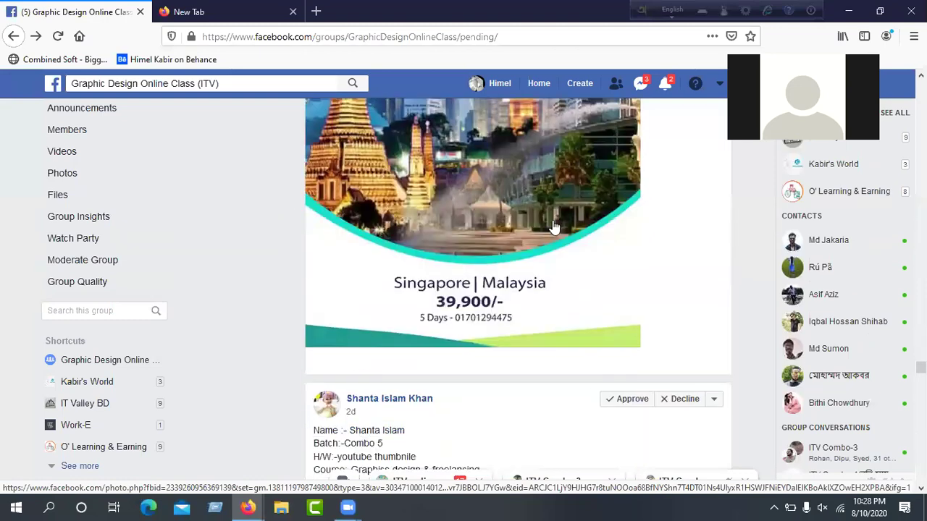
Examine the older pending ad designs, including the Eid Mobarak, Meril Baby, burger and day-and-night artworks
{"action": "scroll", "coordinate": [553, 227], "scroll_direction": "down", "scroll_amount": 10}
{"action": "scroll", "coordinate": [629, 267], "scroll_direction": "down", "scroll_amount": 10}
{"action": "scroll", "coordinate": [528, 319], "scroll_direction": "up", "scroll_amount": 1}
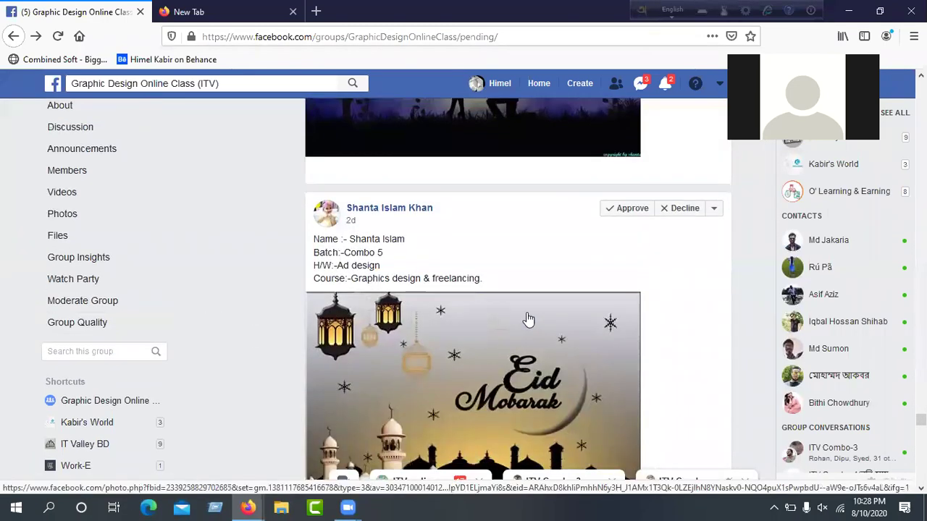
{"action": "scroll", "coordinate": [529, 319], "scroll_direction": "down", "scroll_amount": 15}
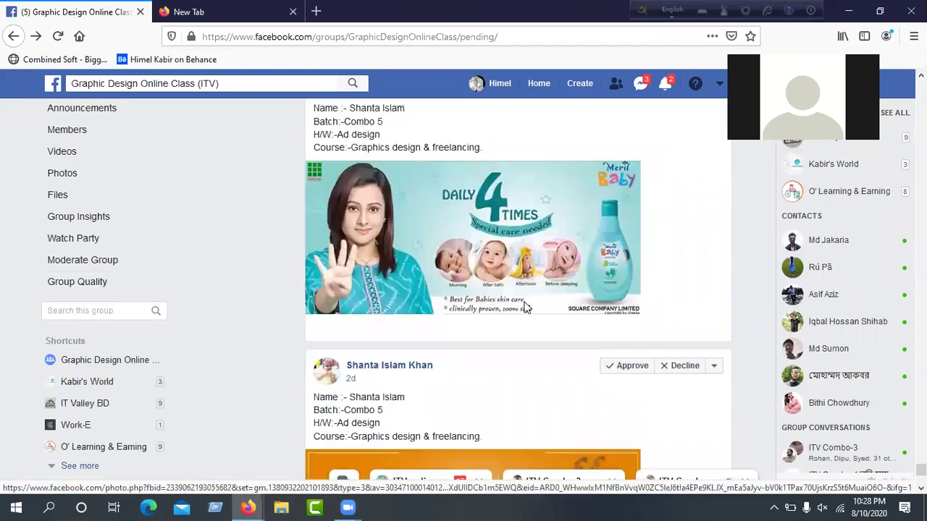
{"action": "scroll", "coordinate": [529, 310], "scroll_direction": "down", "scroll_amount": 3}
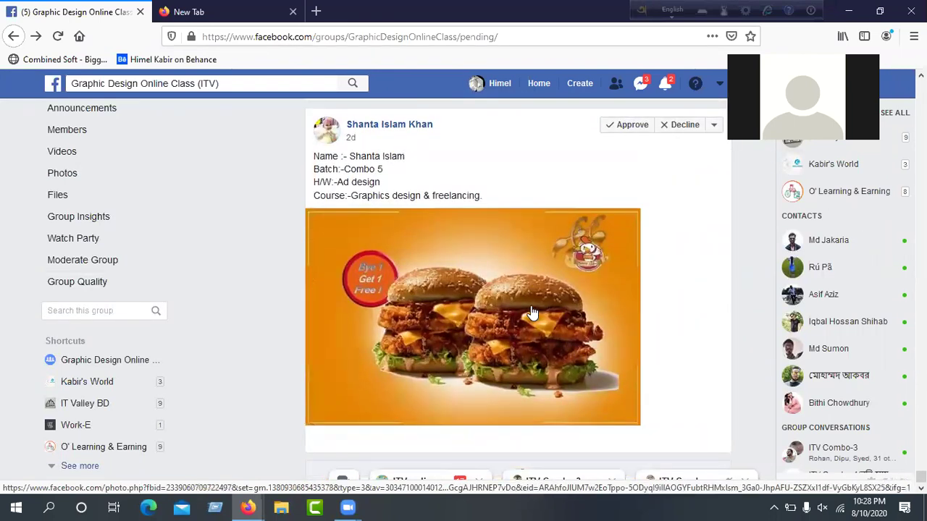
{"action": "scroll", "coordinate": [529, 314], "scroll_direction": "up", "scroll_amount": 12}
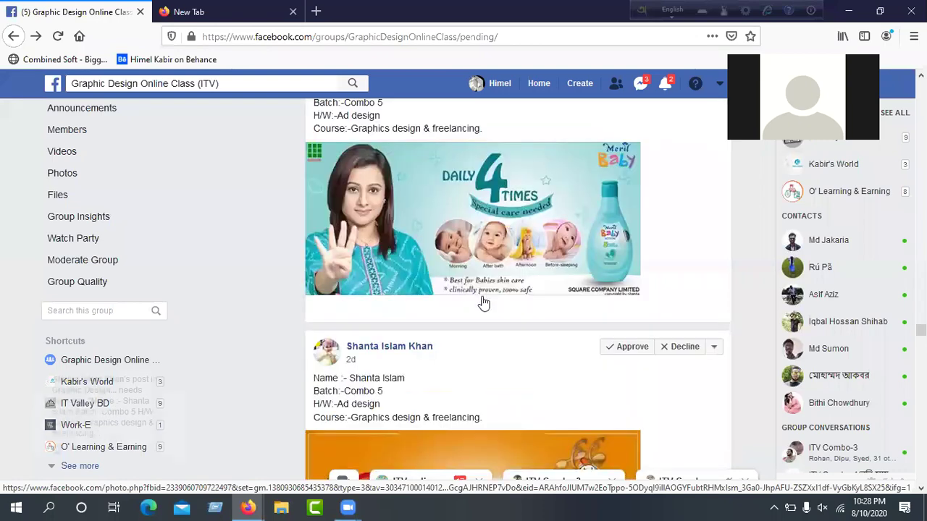
{"action": "scroll", "coordinate": [529, 290], "scroll_direction": "up", "scroll_amount": 10}
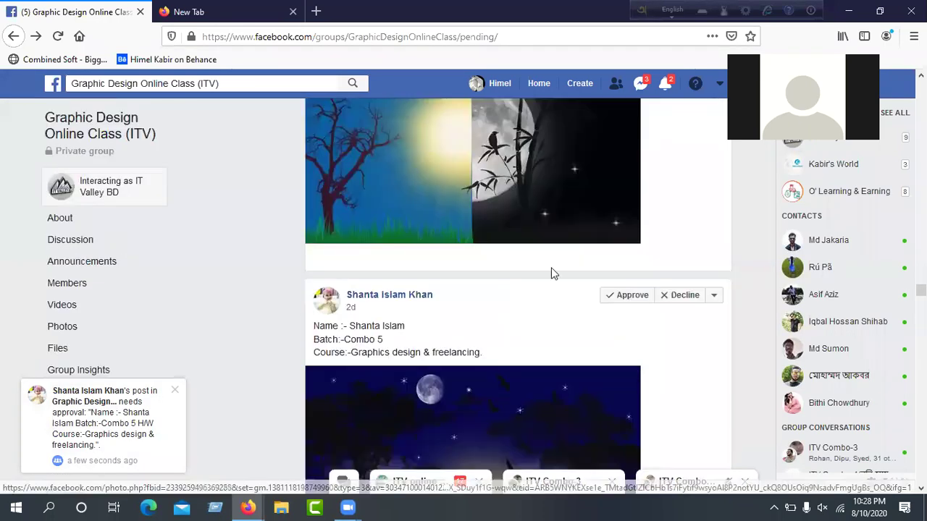
Mark all Facebook notifications as read and close the notification list
{"action": "left_click", "coordinate": [667, 84]}
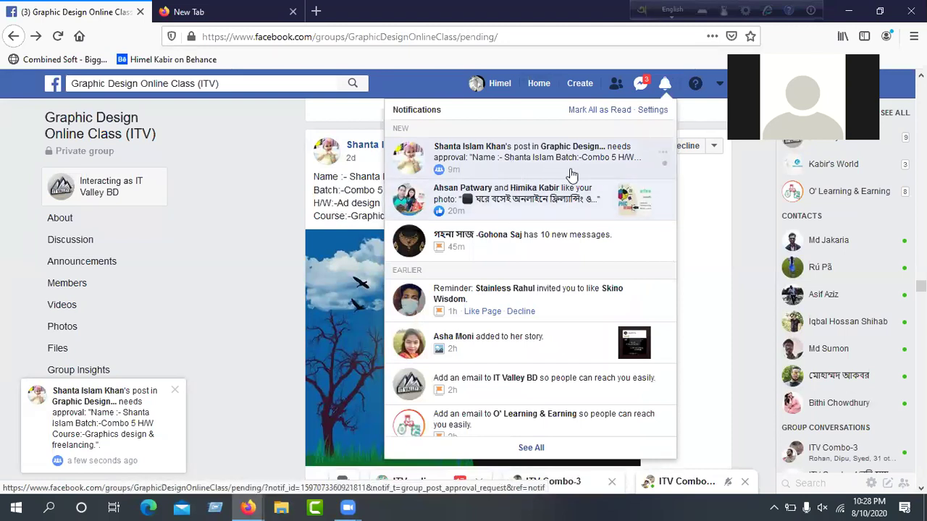
{"action": "left_click", "coordinate": [600, 110]}
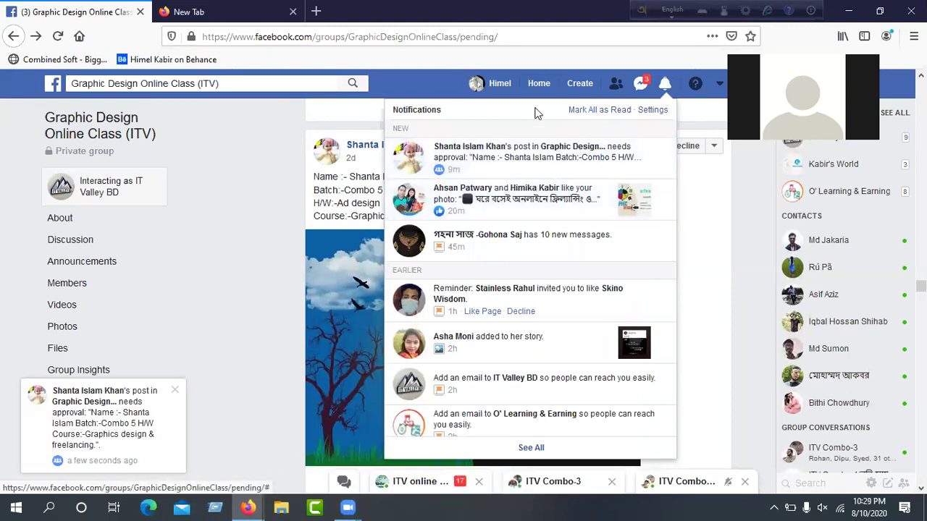
{"action": "left_click", "coordinate": [419, 93]}
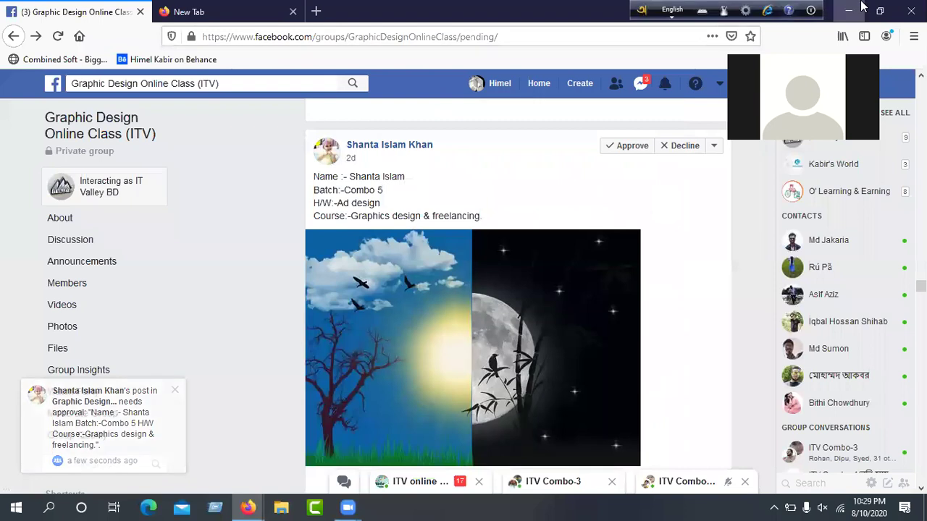
Minimize the browser and open the photo of the handwritten design topic list from the Downloads folder
{"action": "left_click", "coordinate": [217, 11]}
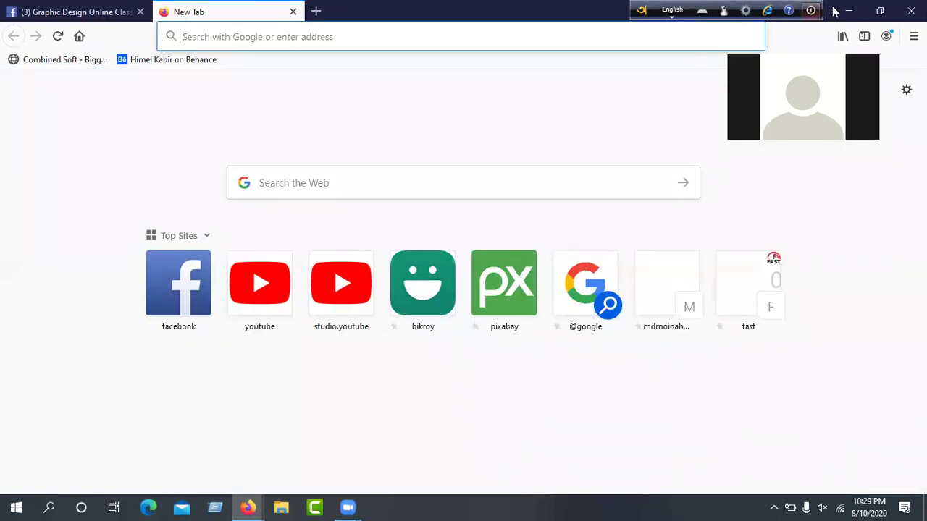
{"action": "left_click", "coordinate": [849, 11]}
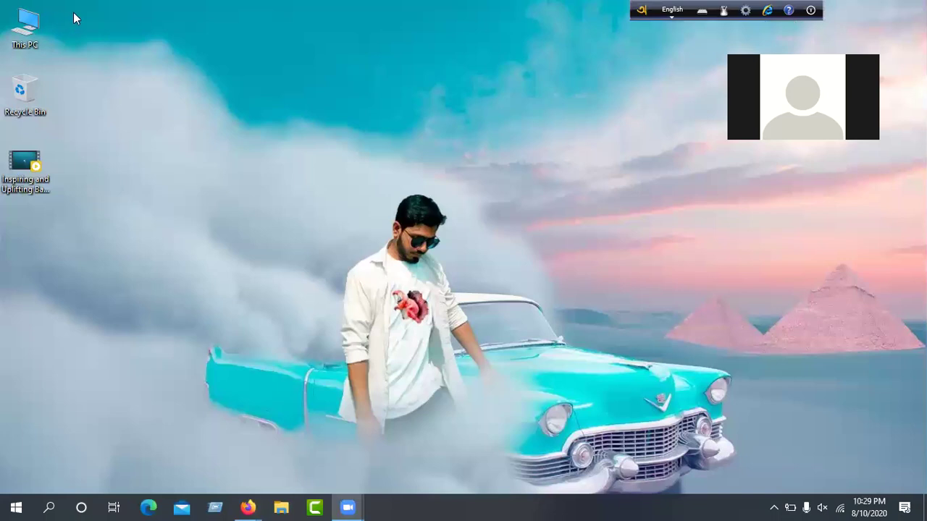
{"action": "double_click", "coordinate": [40, 26]}
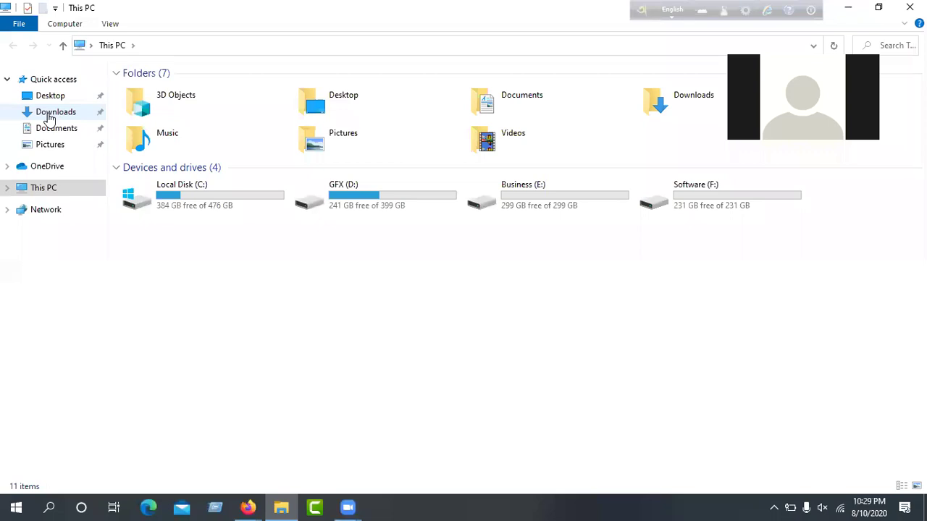
{"action": "left_click", "coordinate": [50, 114]}
{"action": "left_click", "coordinate": [143, 222]}
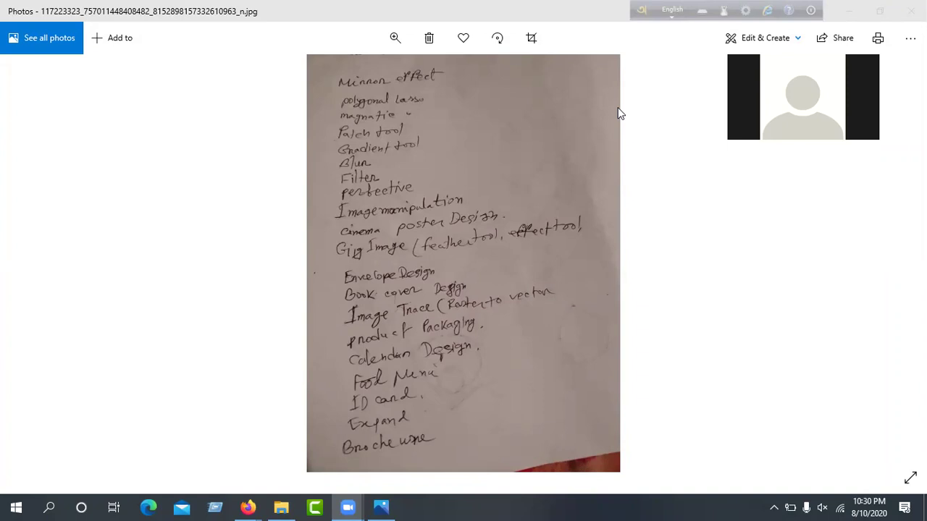
Examine the handwritten topic list enlarged, starting from the mirror effect entry, and minimize the photo viewer
{"action": "left_click", "coordinate": [394, 38]}
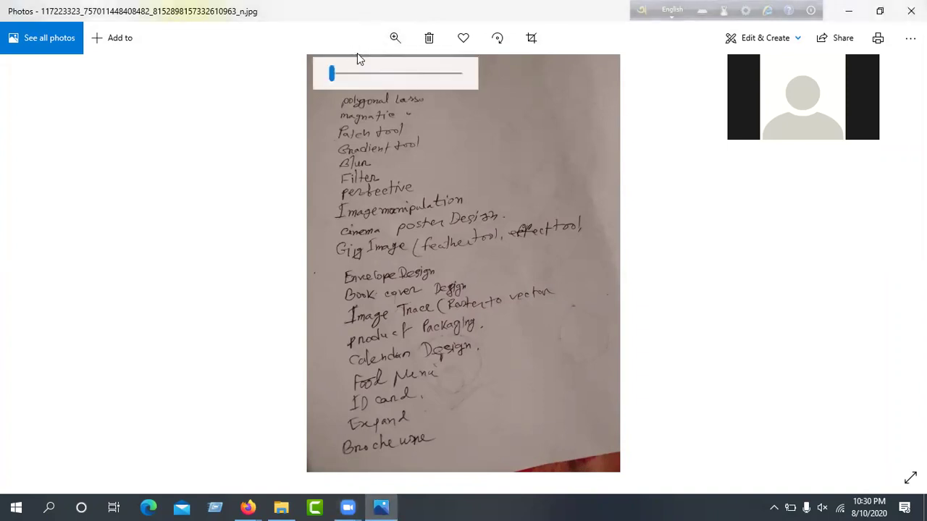
{"action": "left_click_drag", "start_coordinate": [333, 73], "coordinate": [336, 76]}
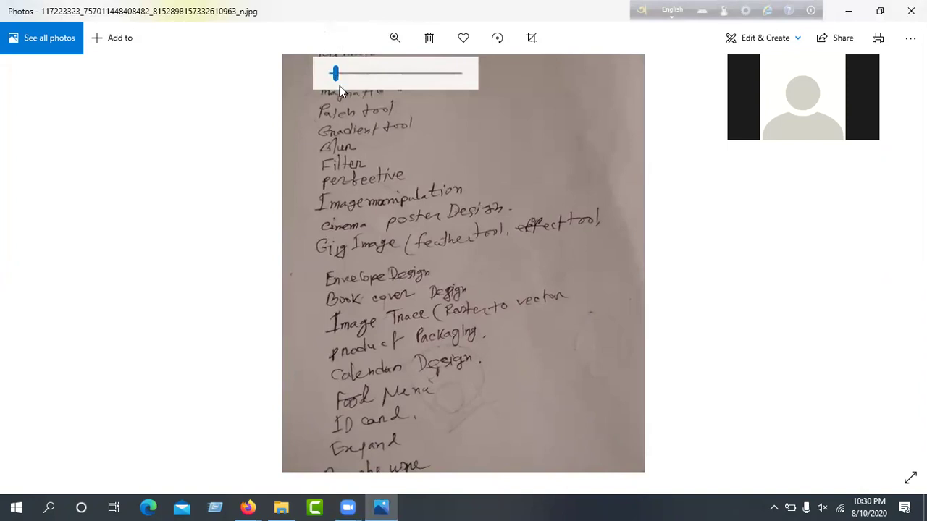
{"action": "left_click_drag", "start_coordinate": [372, 128], "coordinate": [373, 189]}
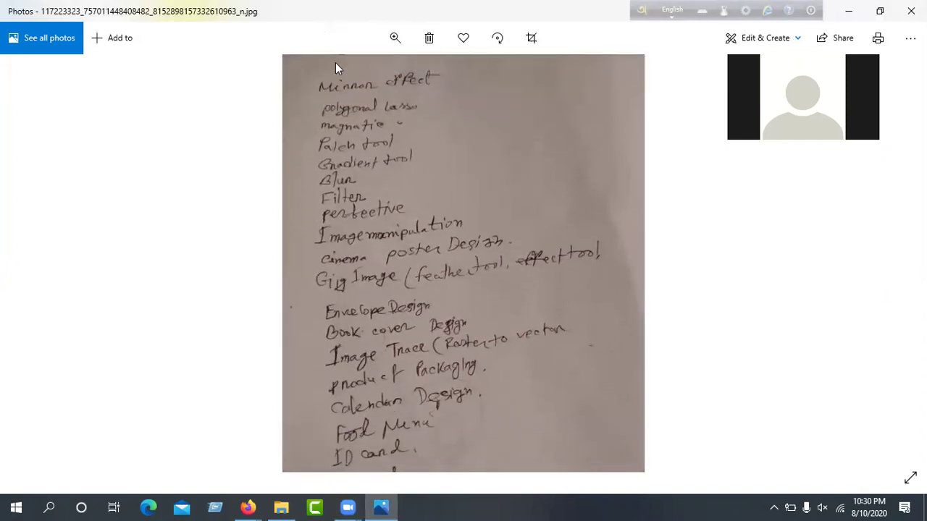
{"action": "left_click_drag", "start_coordinate": [335, 73], "coordinate": [344, 79]}
{"action": "left_click_drag", "start_coordinate": [347, 144], "coordinate": [350, 213]}
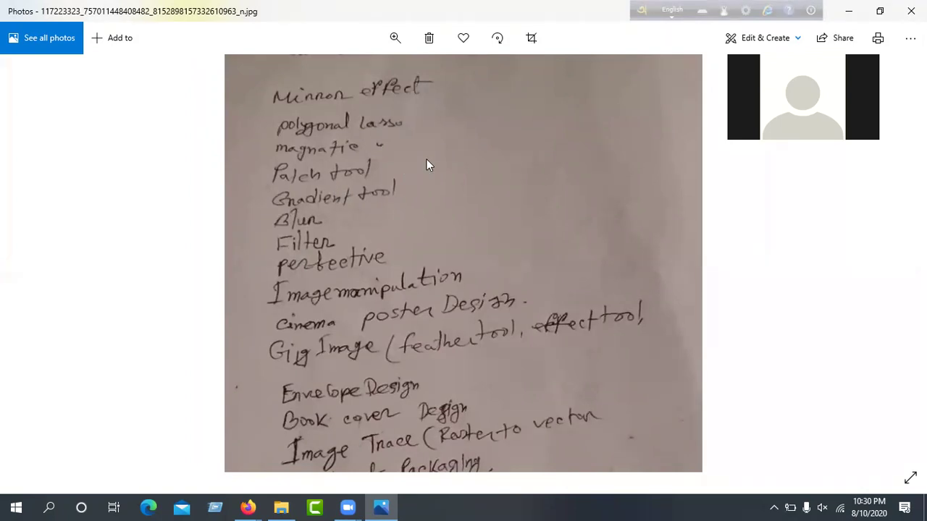
{"action": "left_click", "coordinate": [846, 12]}
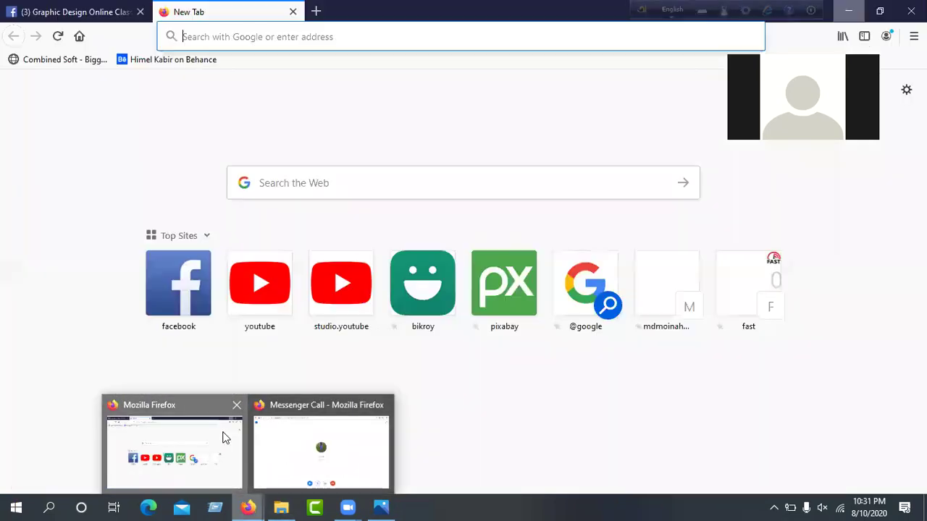
Switch back to the Firefox window and return to the Graphic Design Online Class (ITV) group tab
{"action": "left_click", "coordinate": [226, 435]}
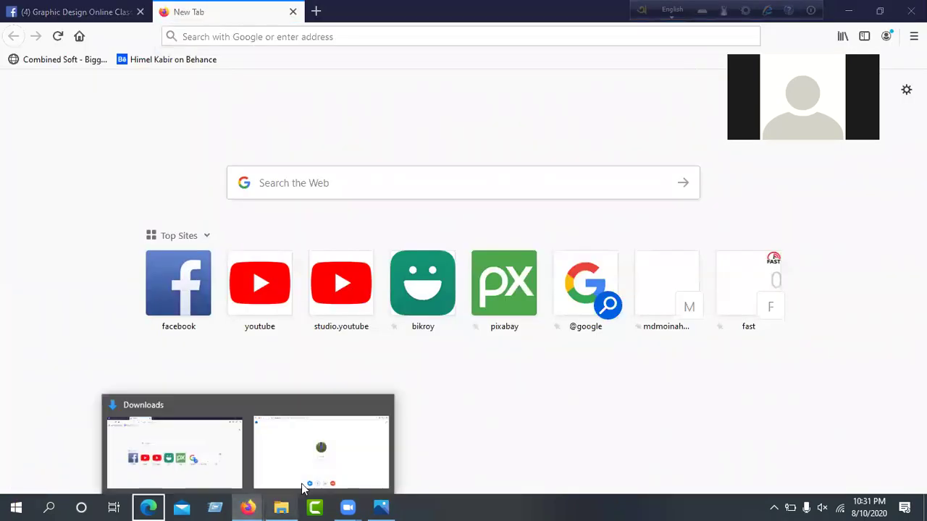
{"action": "right_click", "coordinate": [249, 507]}
{"action": "left_click", "coordinate": [248, 507]}
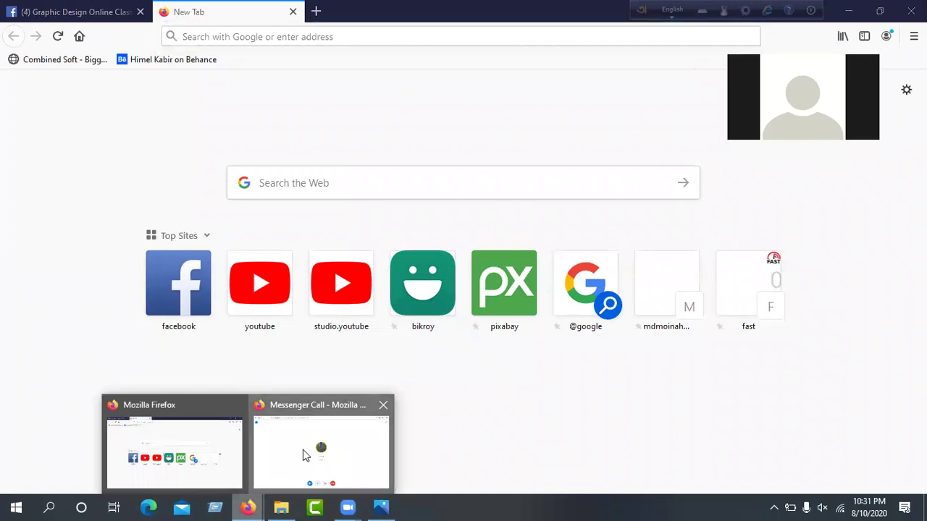
{"action": "left_click", "coordinate": [304, 451]}
{"action": "left_click", "coordinate": [490, 437]}
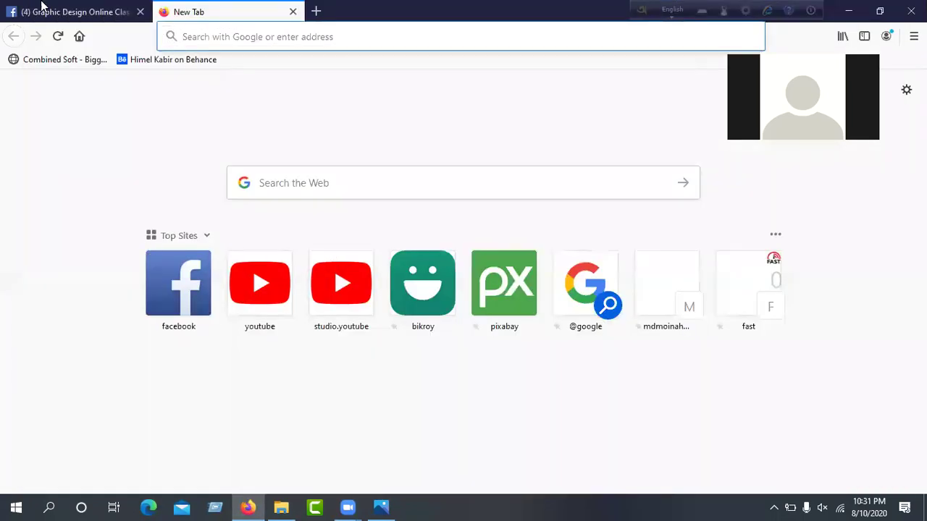
{"action": "key", "text": "ctrl+Tab"}
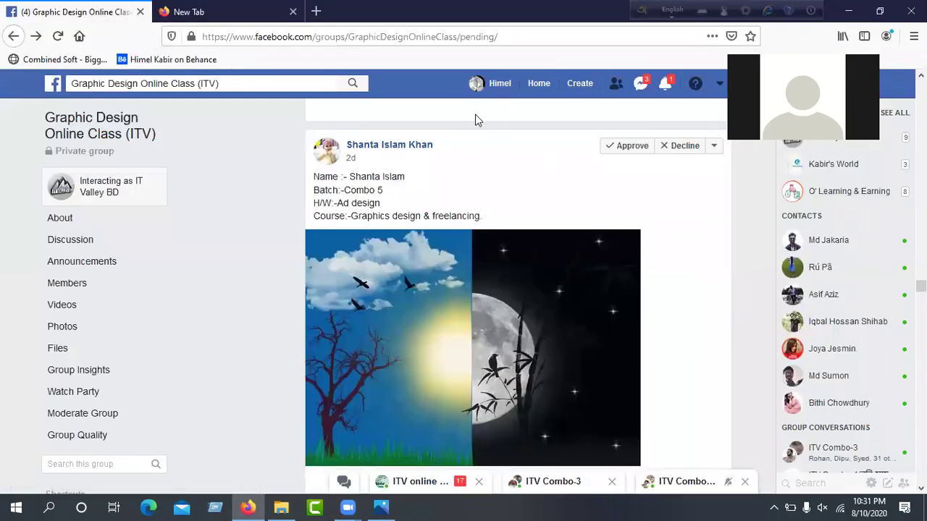
Open the group's discussion page, examine its feed down to the Dubai+Abu Dhabi tour ad, and minimize the browser
{"action": "left_click", "coordinate": [76, 120]}
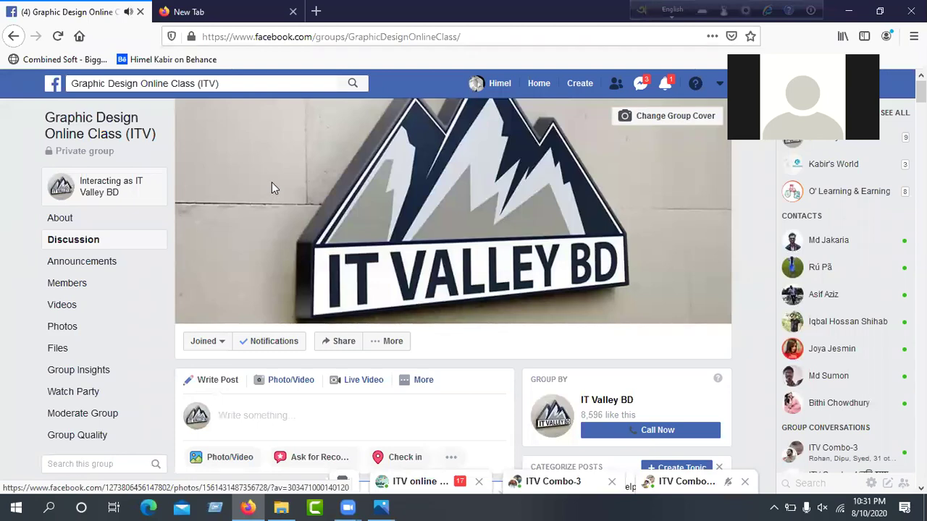
{"action": "scroll", "coordinate": [276, 191], "scroll_direction": "down", "scroll_amount": 2}
{"action": "scroll", "coordinate": [290, 205], "scroll_direction": "down", "scroll_amount": 10}
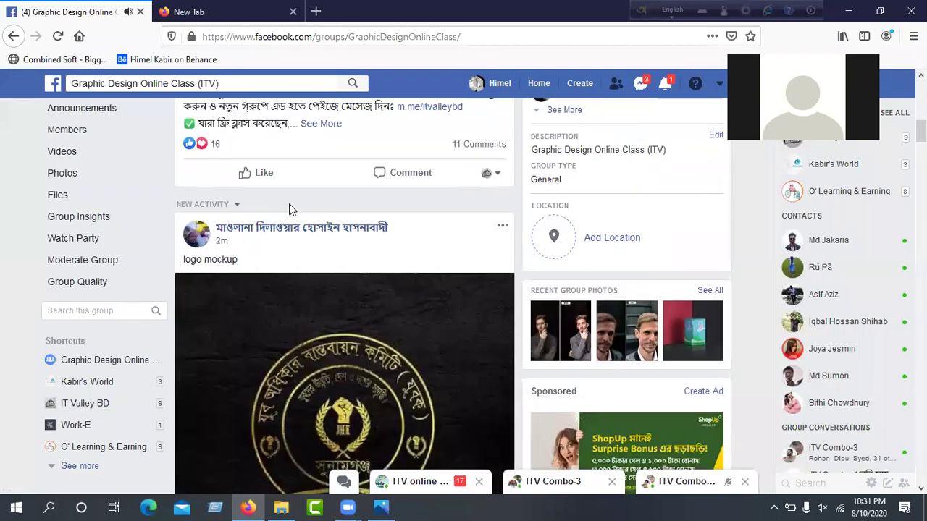
{"action": "scroll", "coordinate": [290, 210], "scroll_direction": "down", "scroll_amount": 3}
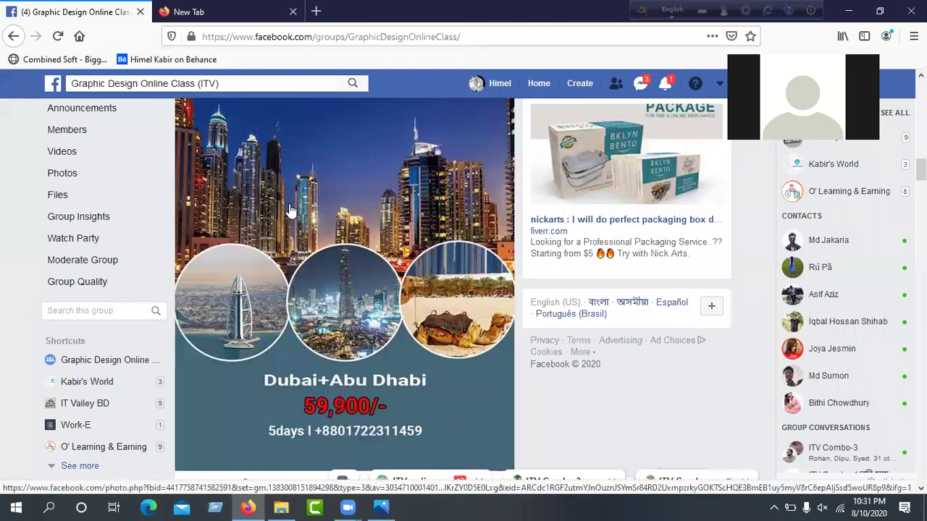
{"action": "scroll", "coordinate": [381, 344], "scroll_direction": "down", "scroll_amount": 1}
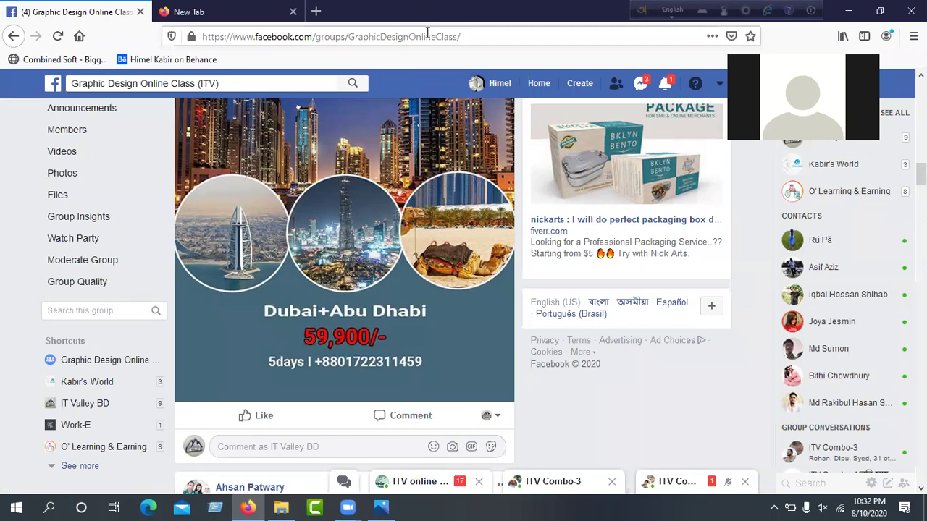
{"action": "left_click", "coordinate": [852, 7]}
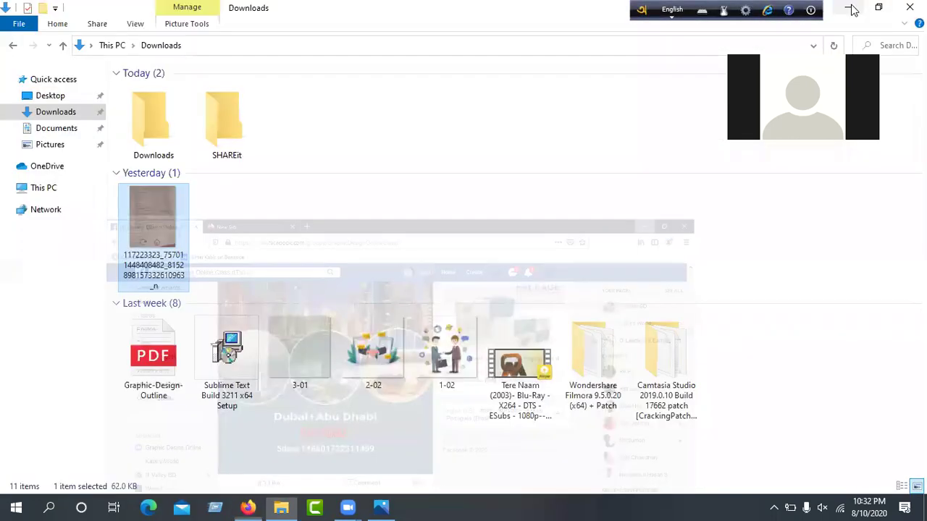
Bring up the handwritten topic list photo and enlarge it to zoom level 13
{"action": "left_click", "coordinate": [248, 506]}
{"action": "left_click", "coordinate": [250, 505]}
{"action": "left_click", "coordinate": [381, 507]}
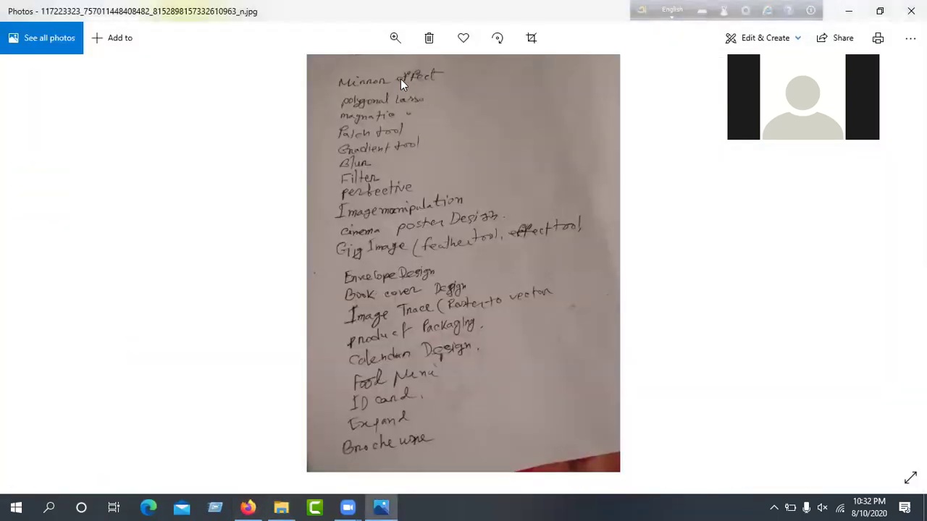
{"action": "left_click", "coordinate": [395, 38]}
{"action": "left_click_drag", "start_coordinate": [334, 78], "coordinate": [350, 79]}
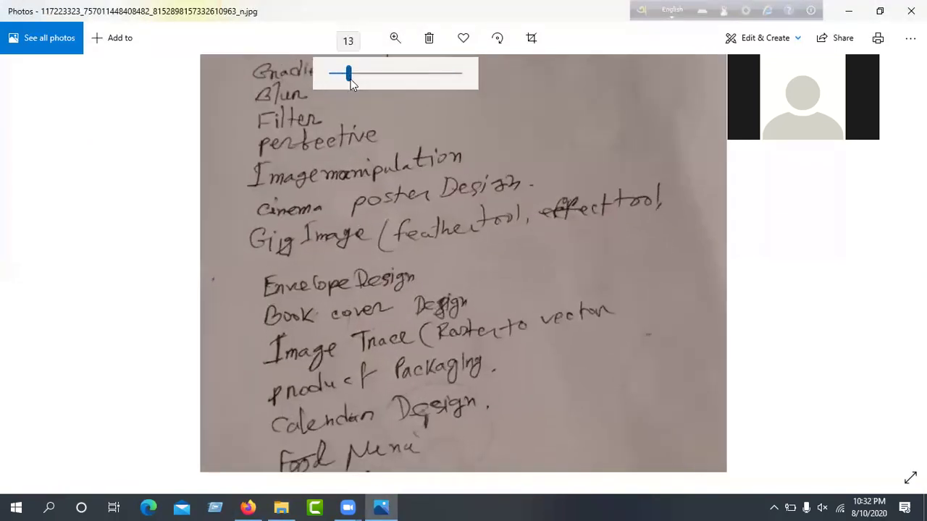
Examine the enlarged topic list from the mirror effect entry down to the brochure entry and back
{"action": "left_click_drag", "start_coordinate": [338, 189], "coordinate": [376, 338]}
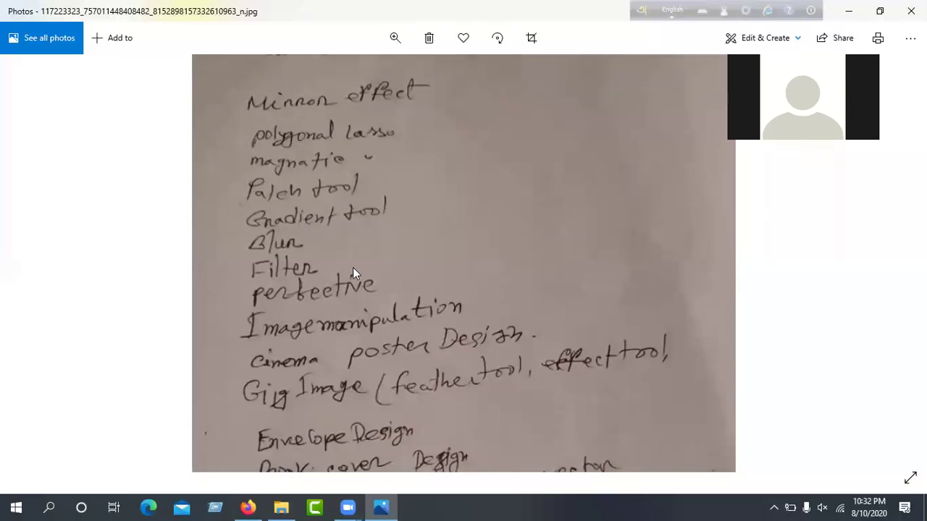
{"action": "left_click_drag", "start_coordinate": [353, 273], "coordinate": [351, 167]}
{"action": "scroll", "coordinate": [367, 206], "scroll_direction": "down", "scroll_amount": 3}
{"action": "left_click_drag", "start_coordinate": [366, 199], "coordinate": [365, 174]}
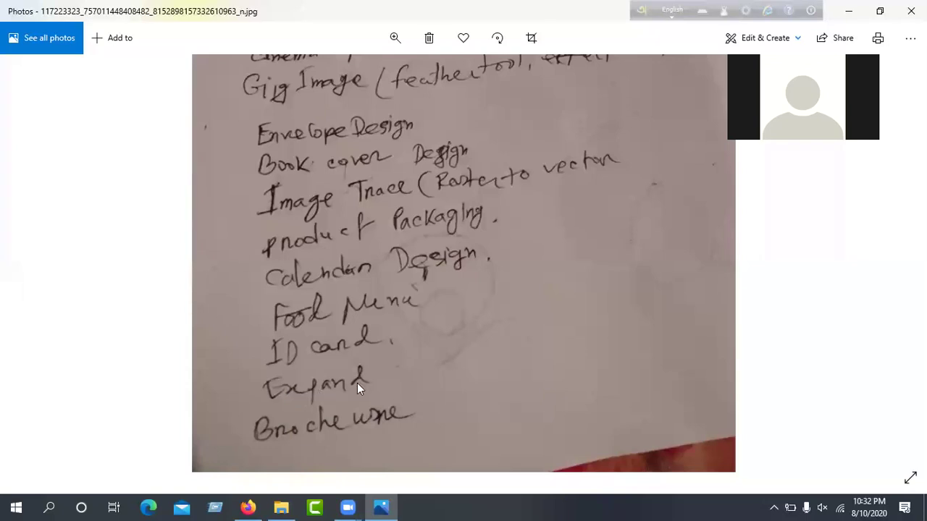
{"action": "left_click_drag", "start_coordinate": [357, 383], "coordinate": [352, 422]}
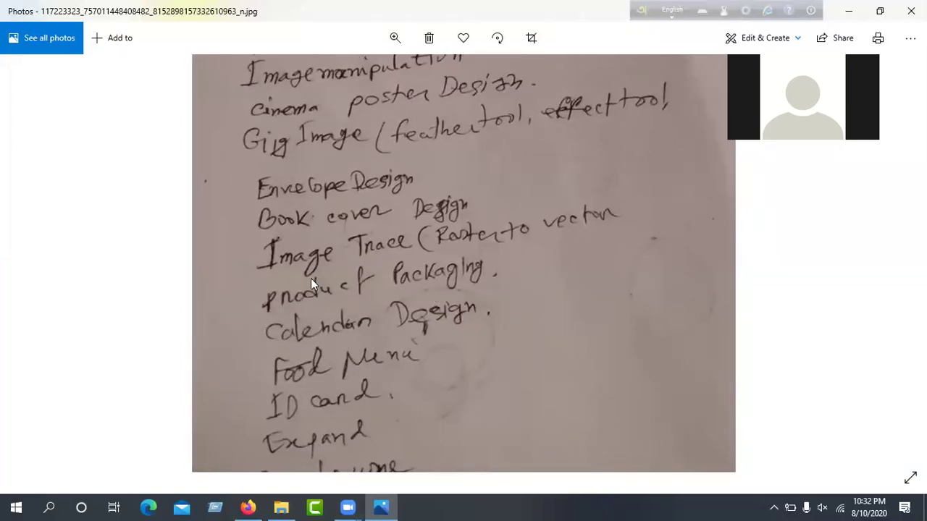
{"action": "left_click_drag", "start_coordinate": [443, 262], "coordinate": [439, 410]}
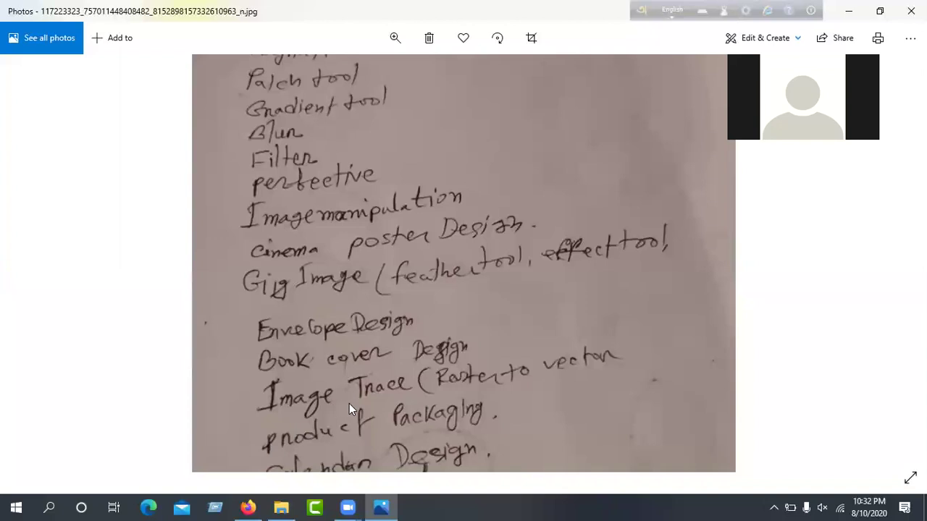
{"action": "left_click_drag", "start_coordinate": [276, 355], "coordinate": [262, 414]}
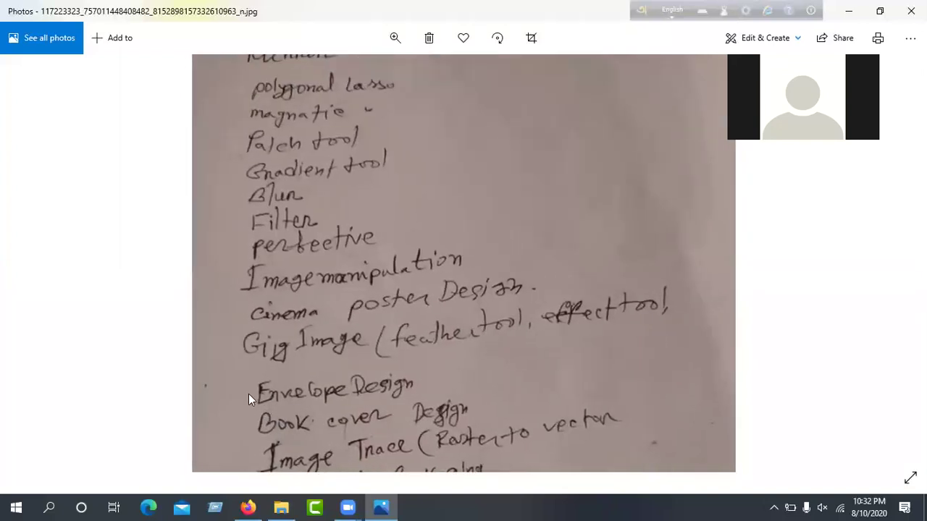
{"action": "left_click_drag", "start_coordinate": [316, 364], "coordinate": [310, 403]}
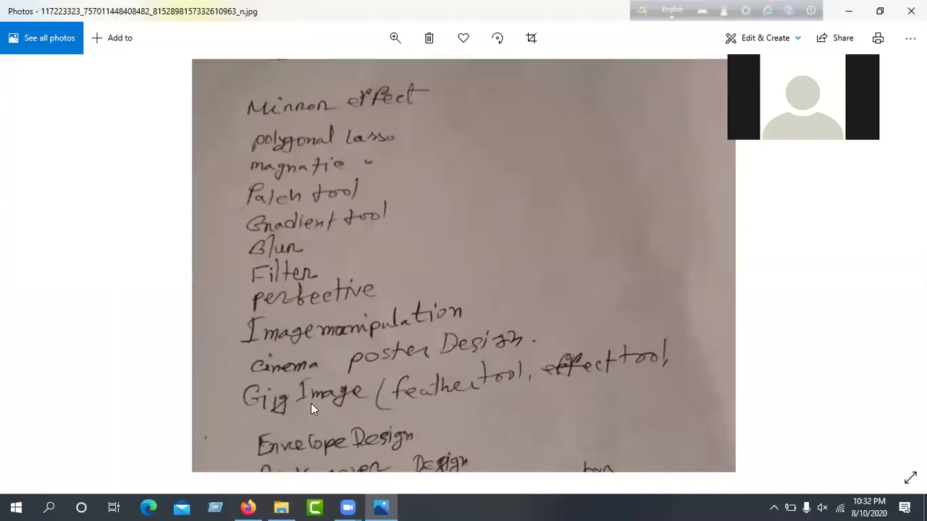
{"action": "left_click_drag", "start_coordinate": [304, 362], "coordinate": [300, 414]}
{"action": "left_click_drag", "start_coordinate": [338, 323], "coordinate": [338, 344]}
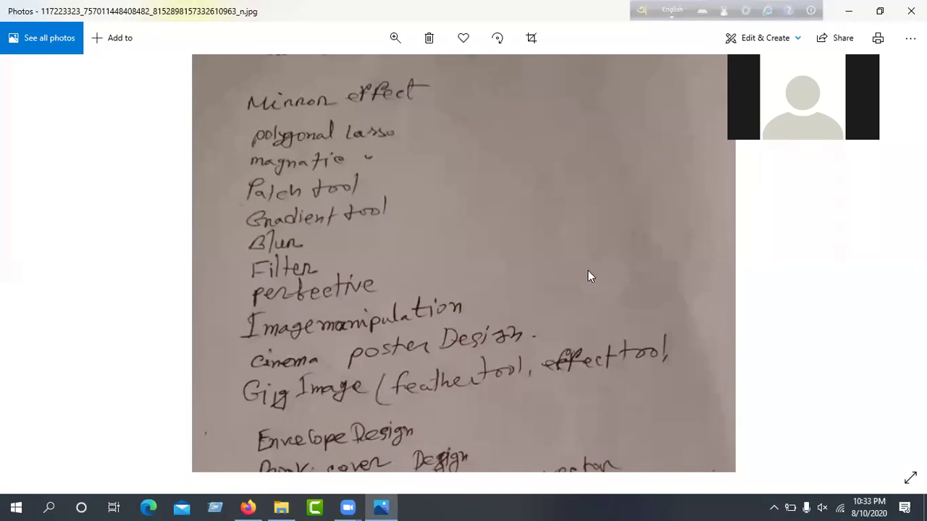
{"action": "left_click_drag", "start_coordinate": [457, 375], "coordinate": [431, 64]}
{"action": "left_click_drag", "start_coordinate": [326, 96], "coordinate": [329, 378]}
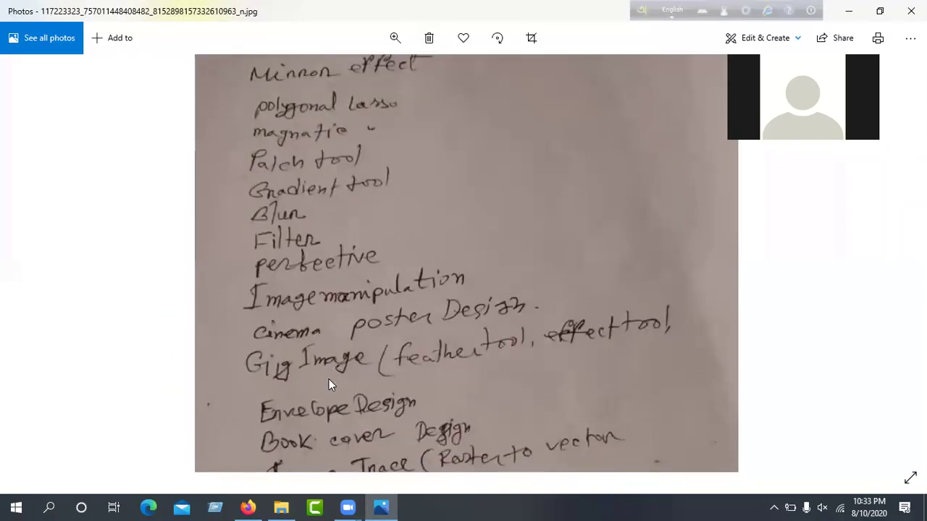
{"action": "left_click_drag", "start_coordinate": [309, 268], "coordinate": [292, 86]}
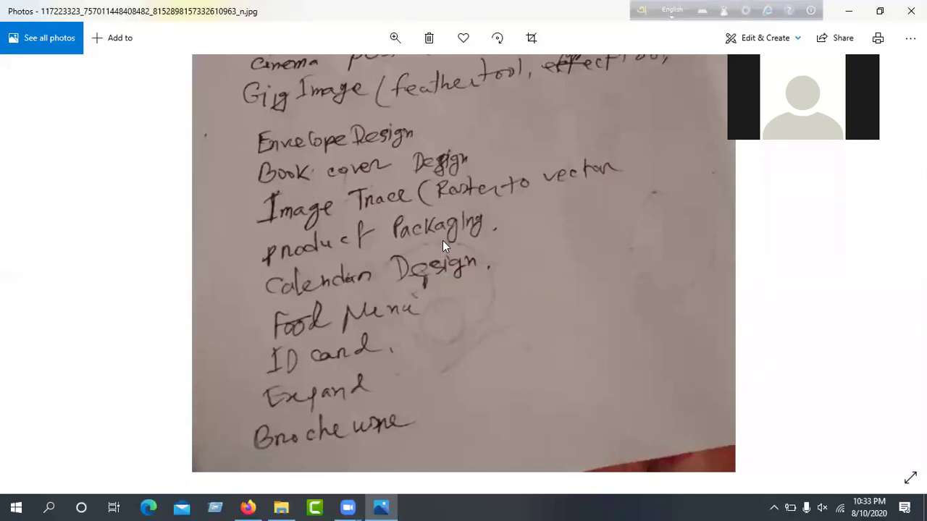
{"action": "left_click_drag", "start_coordinate": [442, 240], "coordinate": [411, 354]}
{"action": "mouse_move", "coordinate": [414, 189]}
{"action": "left_mouse_down"}
{"action": "mouse_move", "coordinate": [424, 297]}
{"action": "mouse_move", "coordinate": [410, 267]}
{"action": "left_mouse_up"}
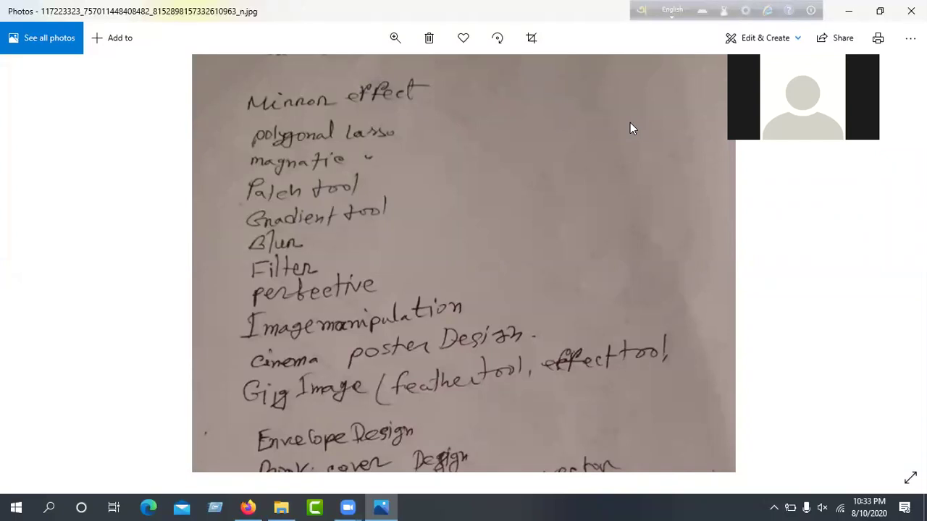
Leave the photo viewer and launch Adobe Photoshop 2020
{"action": "left_click", "coordinate": [281, 507]}
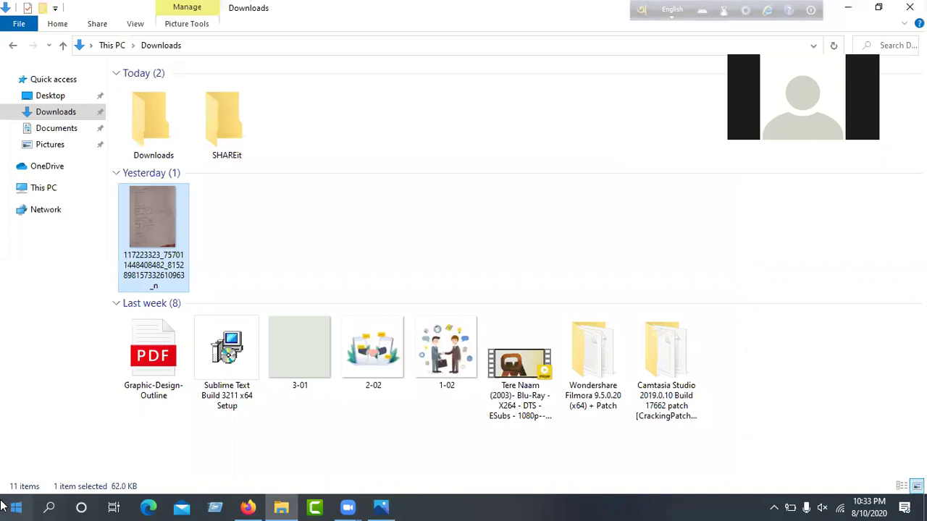
{"action": "left_click", "coordinate": [16, 508]}
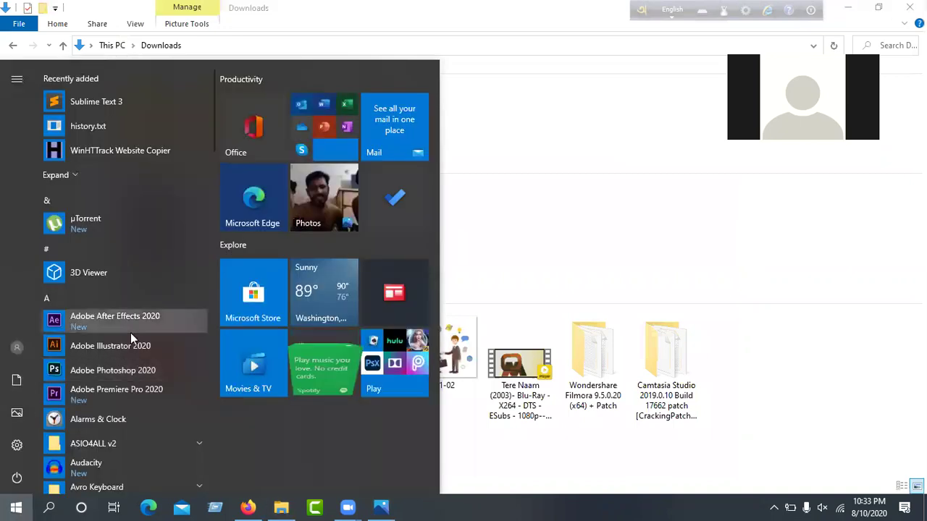
{"action": "left_click", "coordinate": [94, 378]}
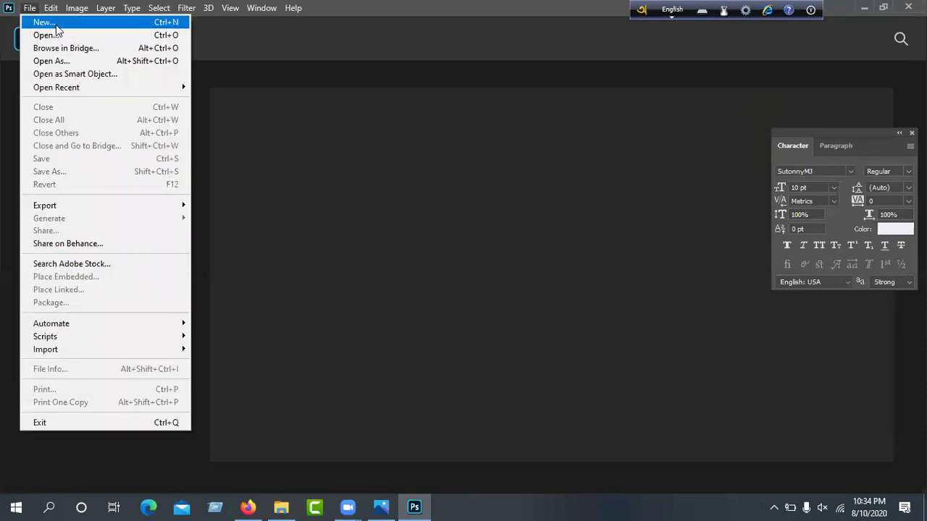
Start a new document and set its size to 1000 by 1000 pixels
{"action": "left_click", "coordinate": [57, 24]}
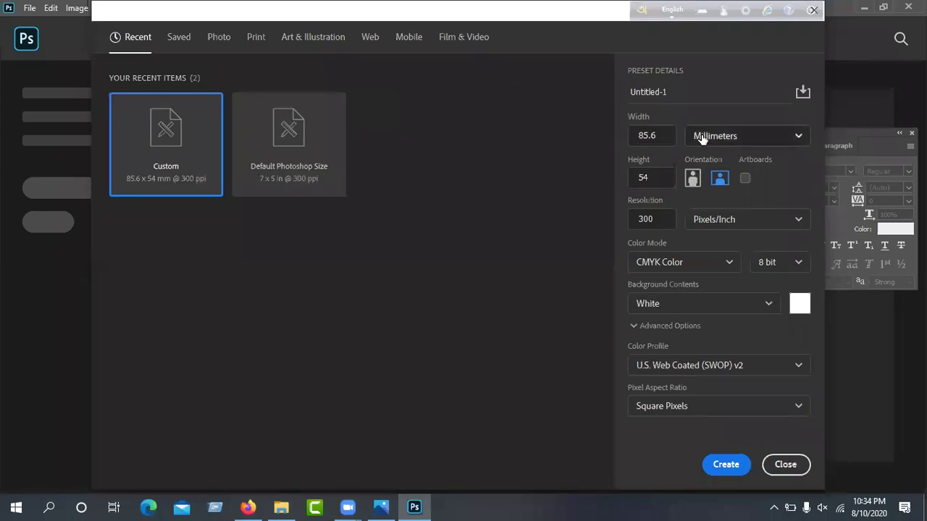
{"action": "left_click", "coordinate": [702, 138]}
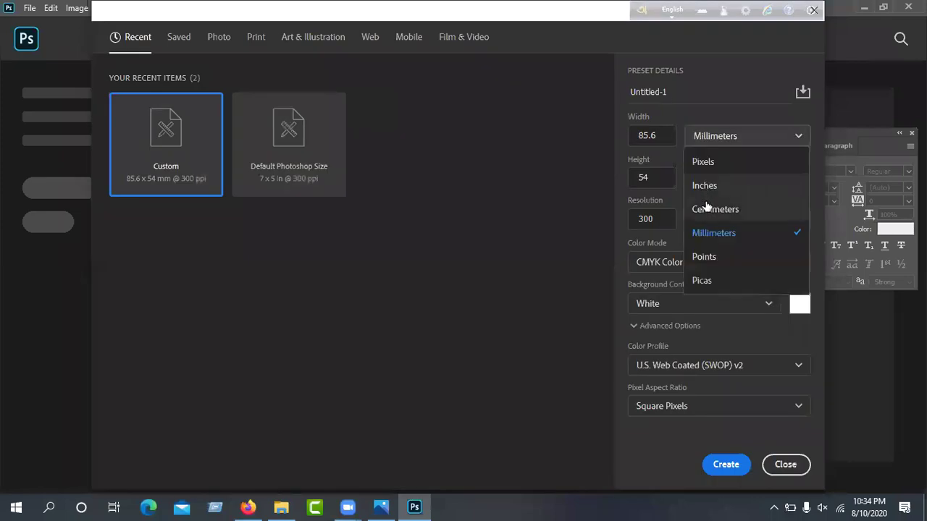
{"action": "left_click", "coordinate": [706, 163]}
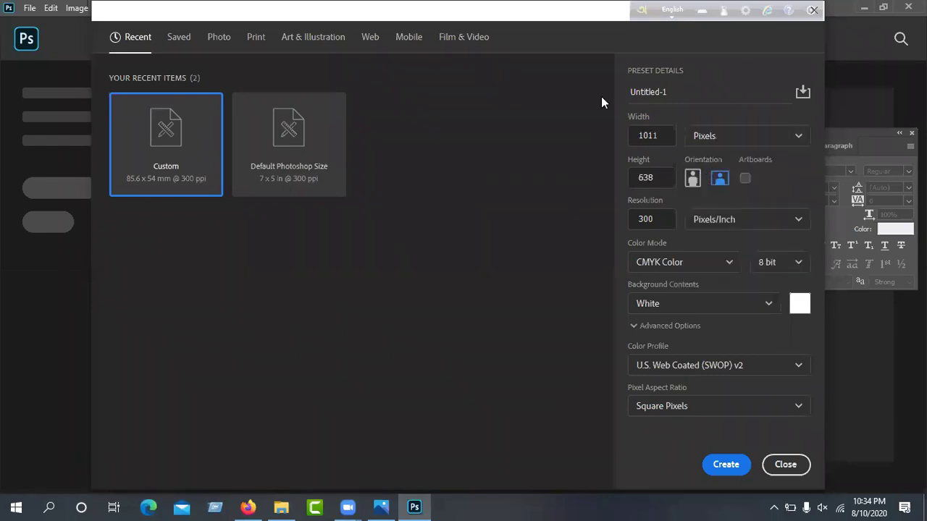
{"action": "double_click", "coordinate": [663, 136]}
{"action": "type", "text": "1000"}
{"action": "left_click", "coordinate": [580, 212]}
{"action": "double_click", "coordinate": [656, 179]}
{"action": "type", "text": "1000"}
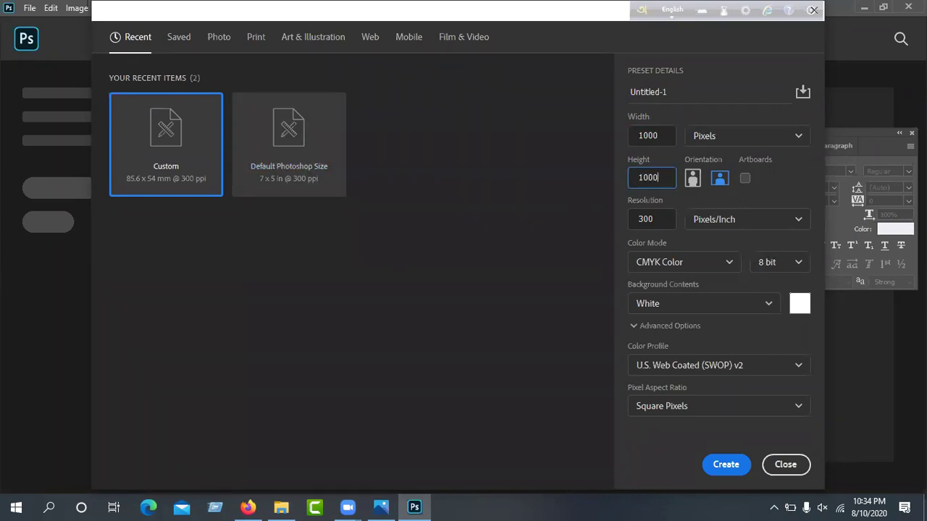
Set the new document's color mode to RGB Color and create it
{"action": "left_click", "coordinate": [728, 265]}
{"action": "left_click", "coordinate": [674, 337]}
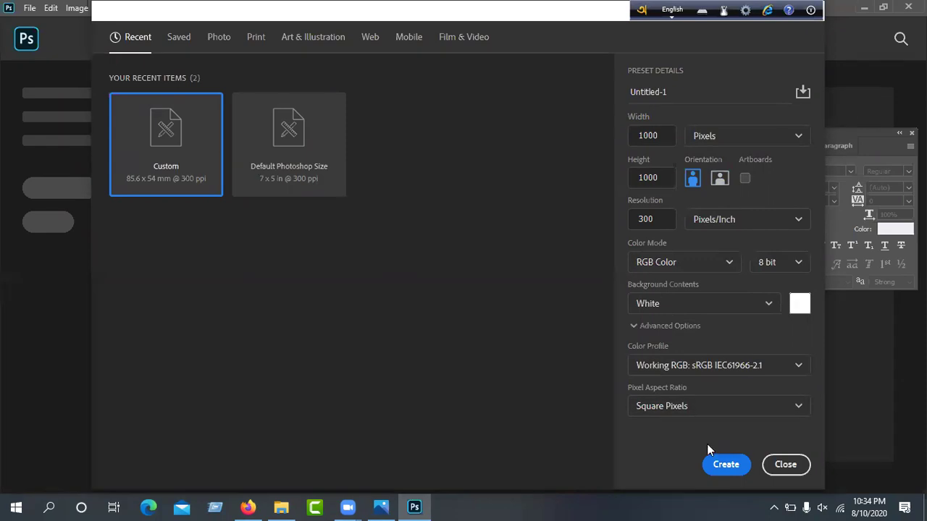
{"action": "left_click", "coordinate": [714, 466]}
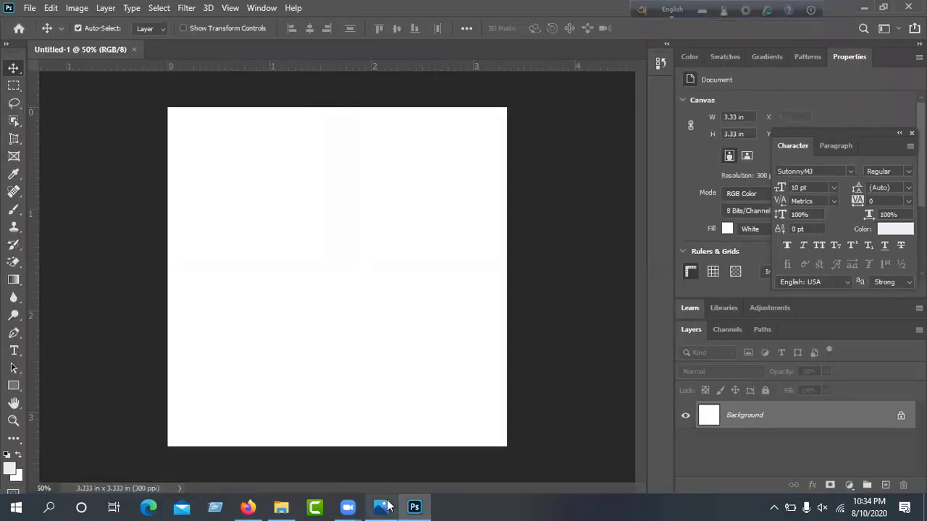
Move the Zoom taskbar icon ahead of Firefox, view the handwritten topic list photo again, and minimize it
{"action": "mouse_move", "coordinate": [350, 506]}
{"action": "left_click_drag", "start_coordinate": [350, 501], "coordinate": [251, 501]}
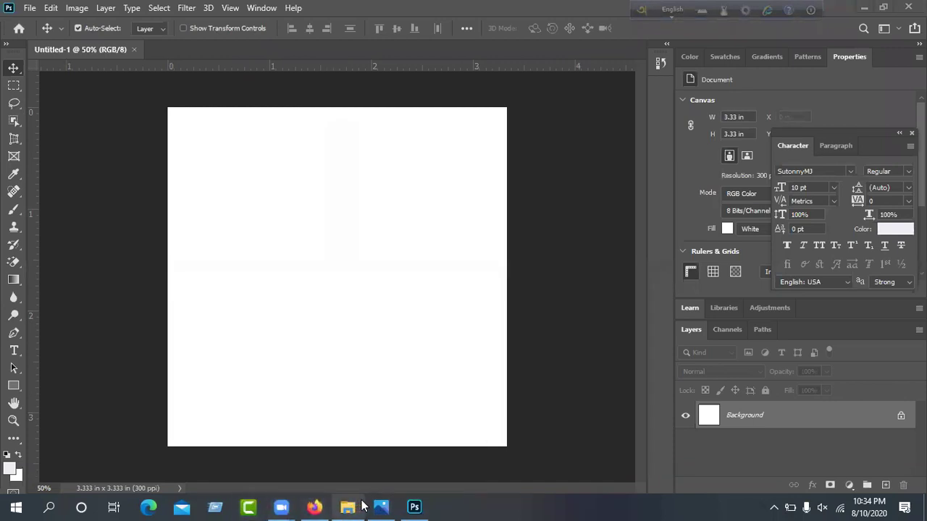
{"action": "mouse_move", "coordinate": [396, 507]}
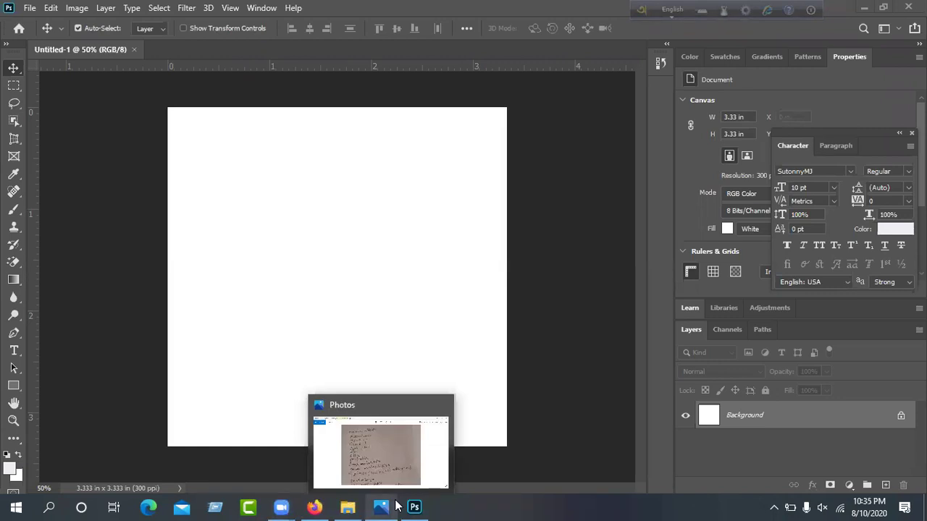
{"action": "left_click", "coordinate": [397, 506]}
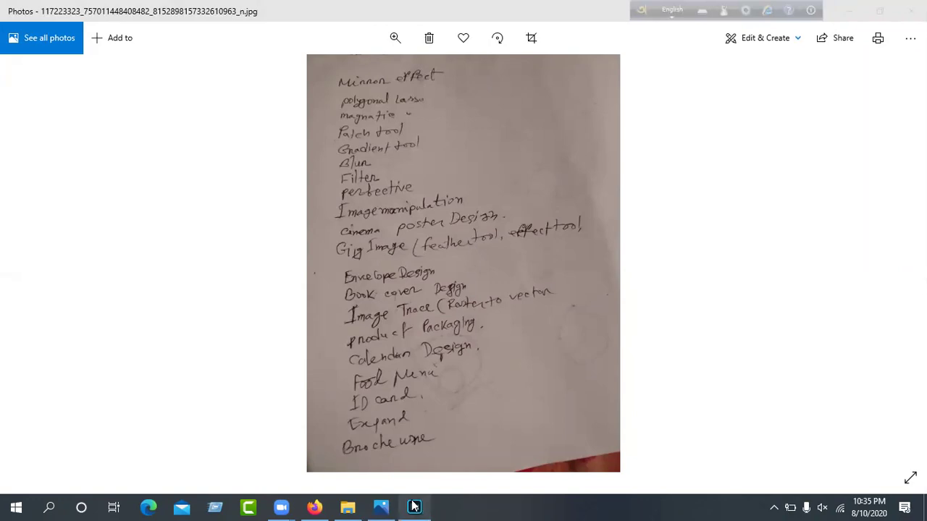
{"action": "left_click", "coordinate": [852, 11]}
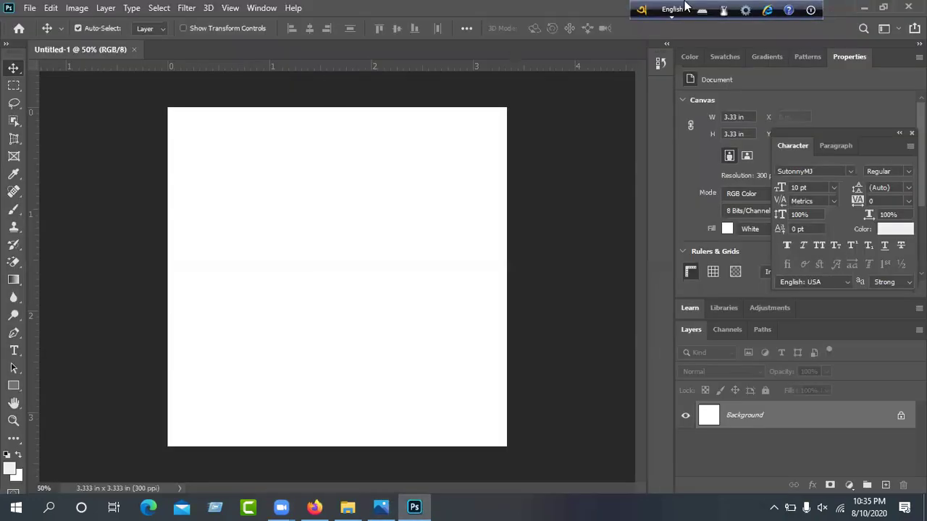
Place the 1-02 picture from the Downloads folder into the document, scaled to about 17% and centered horizontally in the upper part
{"action": "left_click", "coordinate": [864, 7]}
{"action": "left_click", "coordinate": [438, 355]}
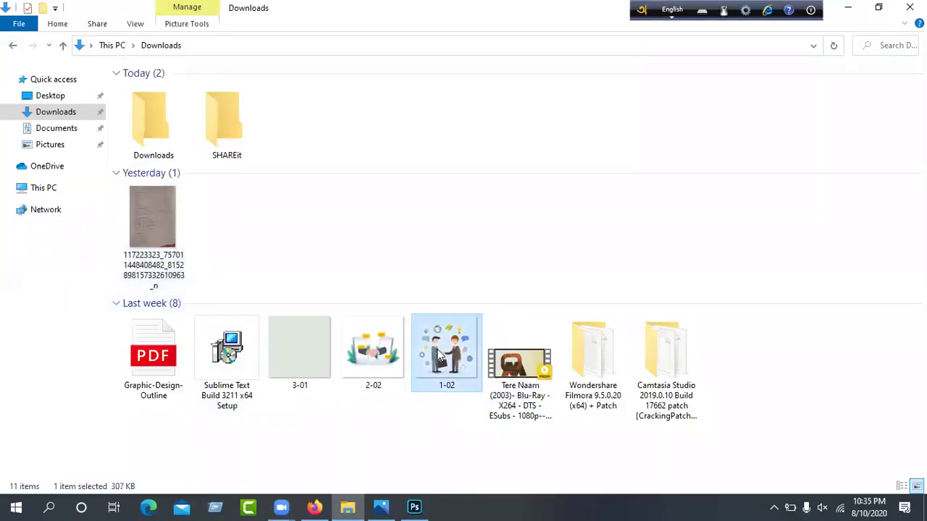
{"action": "left_click_drag", "start_coordinate": [438, 354], "coordinate": [391, 357]}
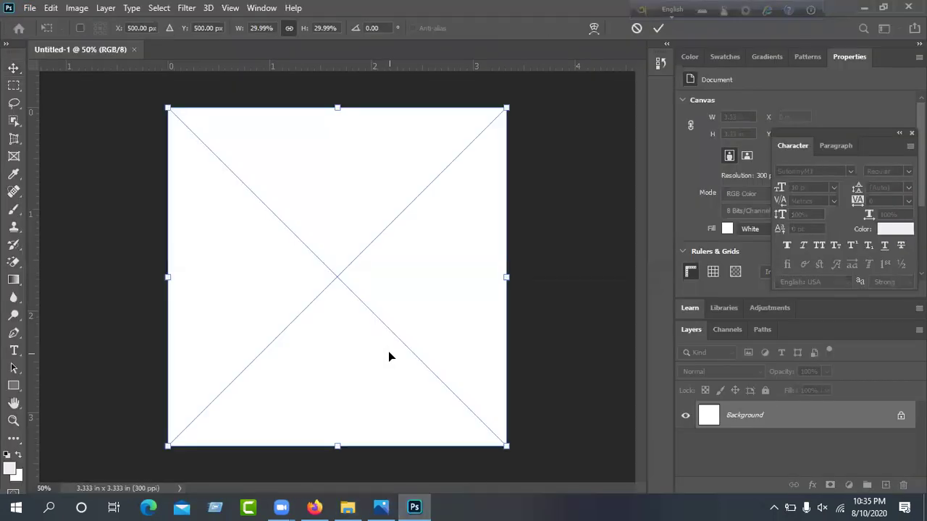
{"action": "left_click_drag", "start_coordinate": [507, 107], "coordinate": [362, 261]}
{"action": "left_click_drag", "start_coordinate": [293, 338], "coordinate": [366, 218]}
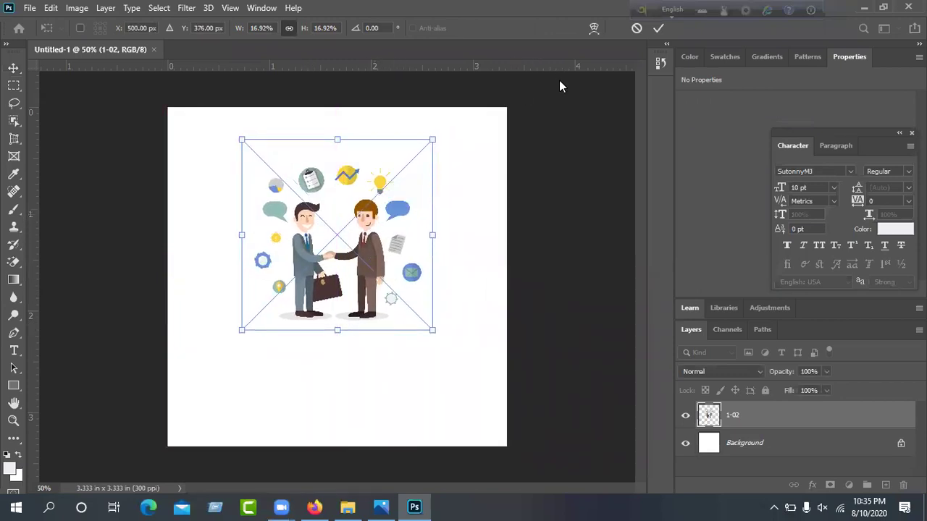
{"action": "left_click", "coordinate": [658, 28]}
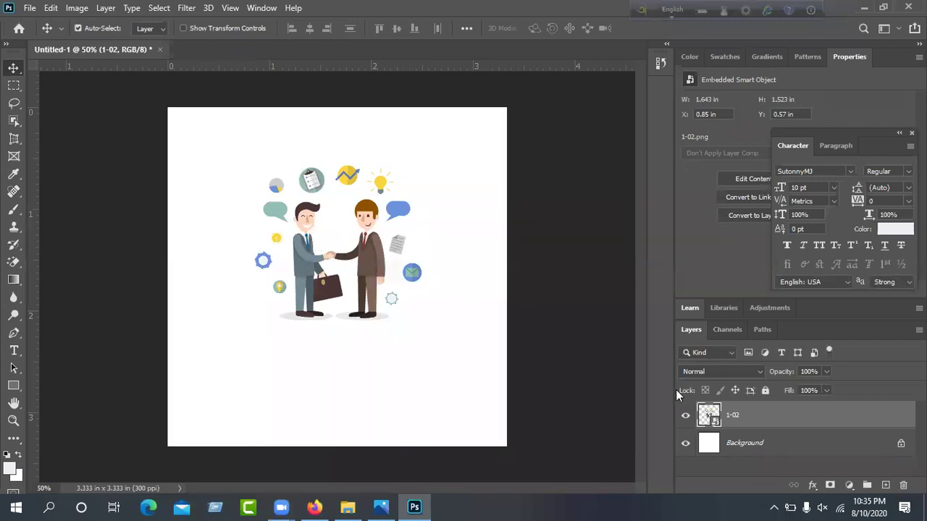
Duplicate the 1-02 layer and rename the copy "up" and the original "down"
{"action": "key", "text": "ctrl+j"}
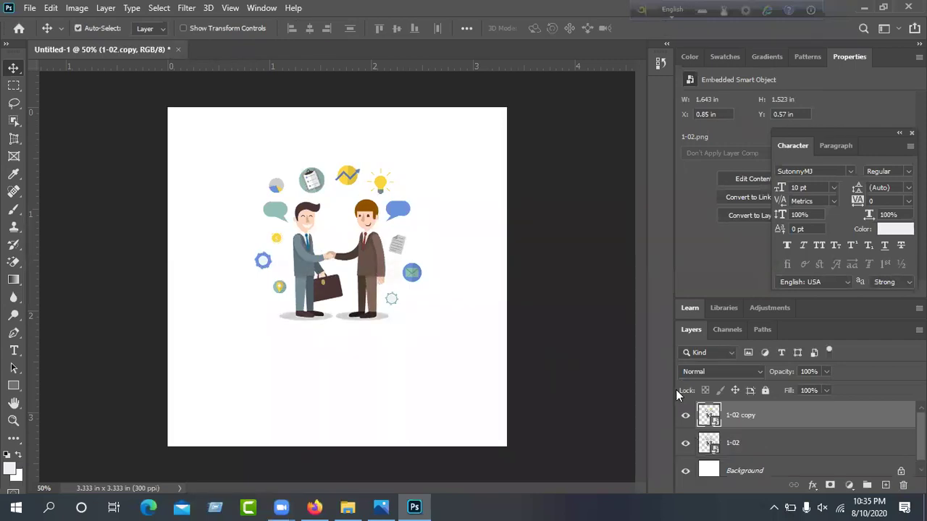
{"action": "double_click", "coordinate": [742, 416]}
{"action": "type", "text": "up"}
{"action": "double_click", "coordinate": [735, 443]}
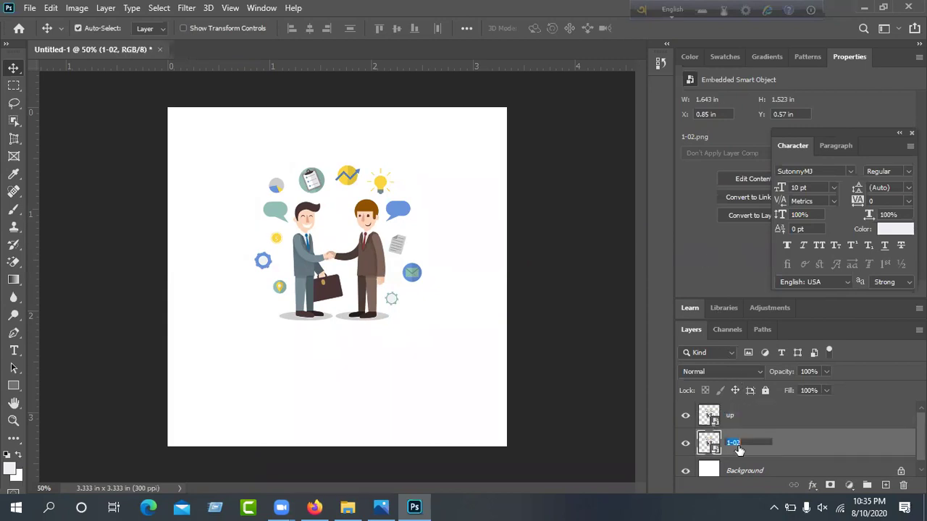
{"action": "type", "text": "dou"}
{"action": "left_click", "coordinate": [502, 305]}
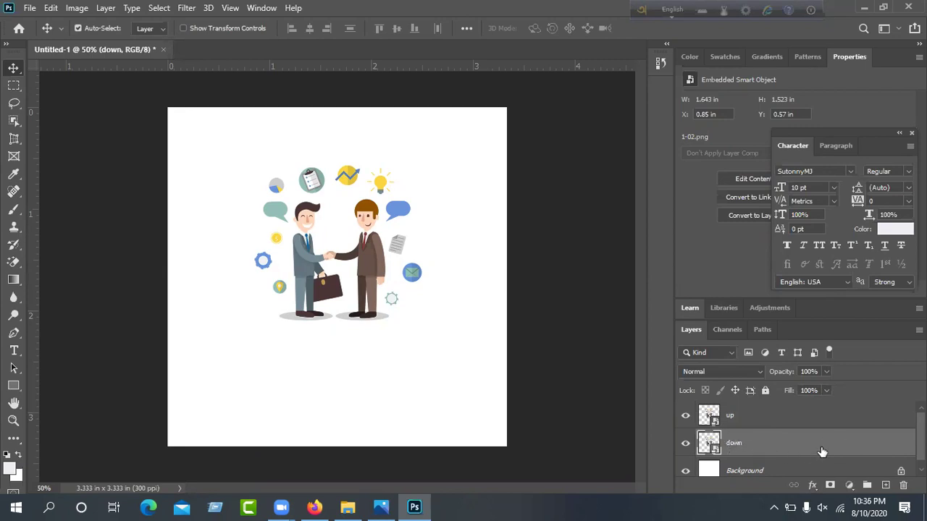
Flip the down layer vertically and move it below the original figures so the feet meet, at about Y 852 px
{"action": "key", "text": "ctrl+t"}
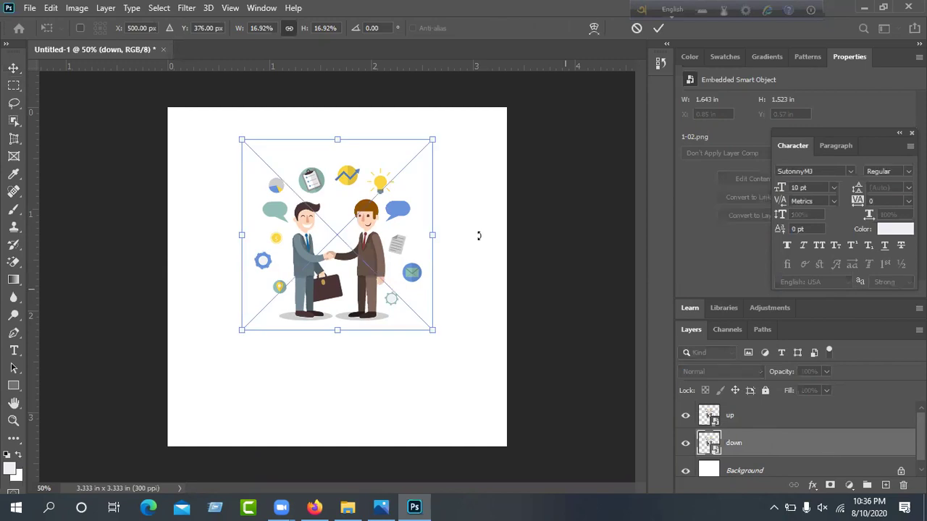
{"action": "right_click", "coordinate": [342, 184]}
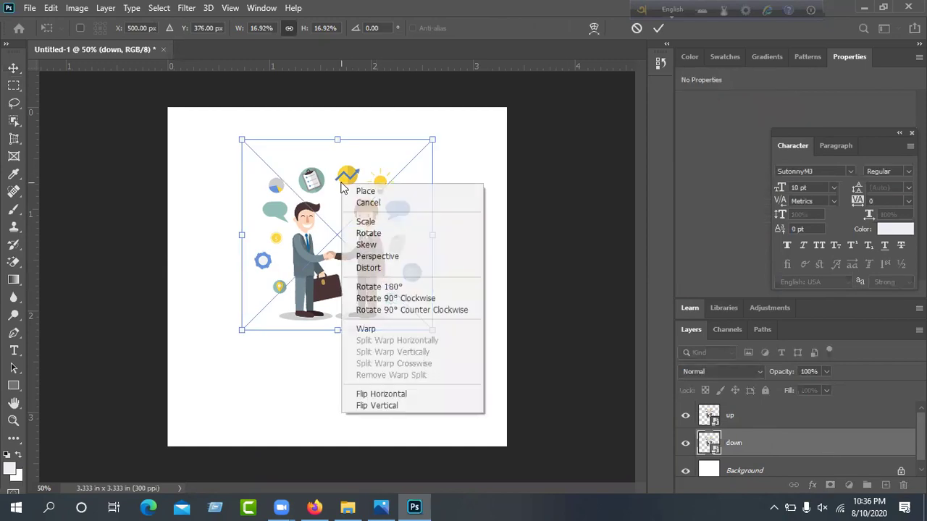
{"action": "left_click", "coordinate": [371, 414]}
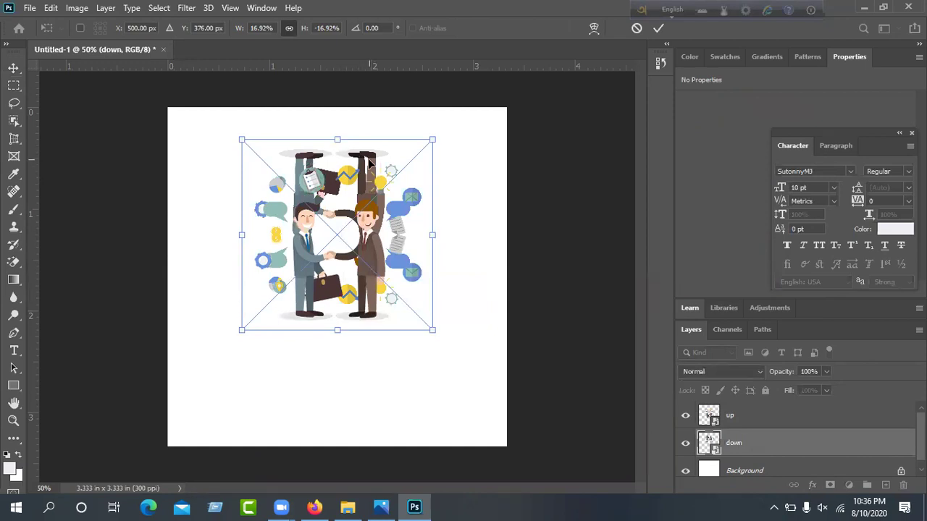
{"action": "left_click_drag", "start_coordinate": [369, 162], "coordinate": [374, 316]}
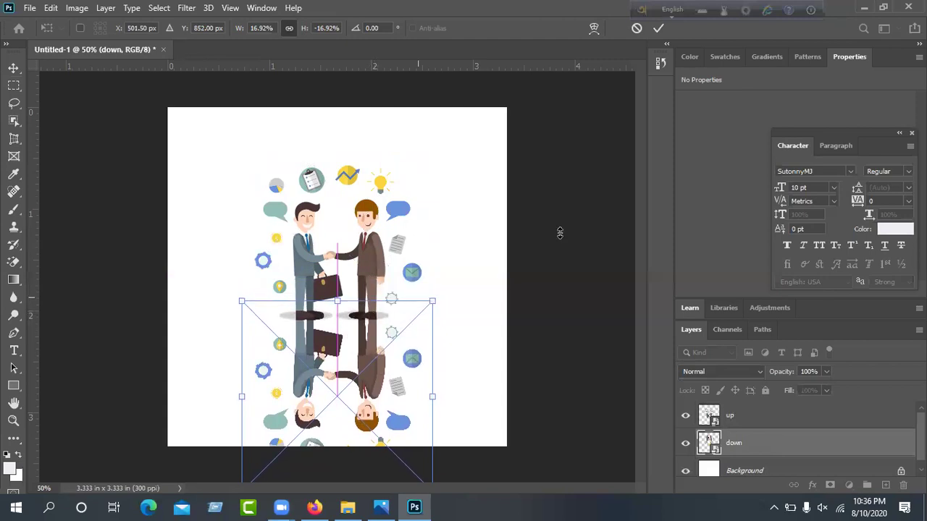
{"action": "left_click", "coordinate": [656, 29]}
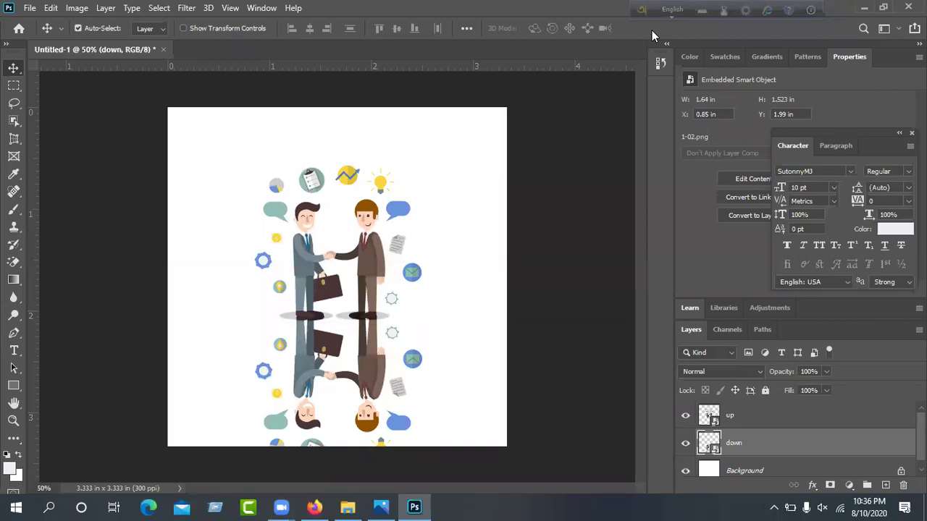
Distort the down layer by pulling its lower edge up and sideways to the canvas's lower-right corner, making a slanted reflection
{"action": "key", "text": "ctrl+t"}
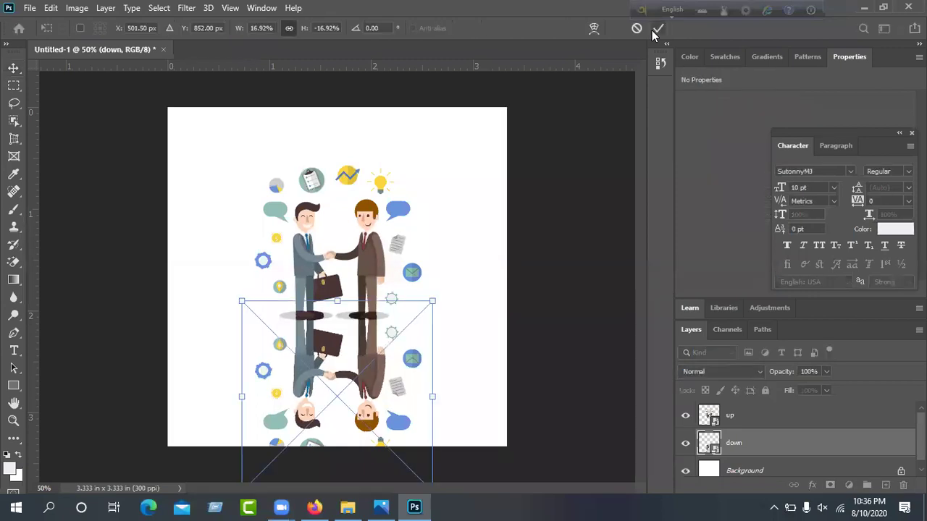
{"action": "right_click", "coordinate": [365, 366]}
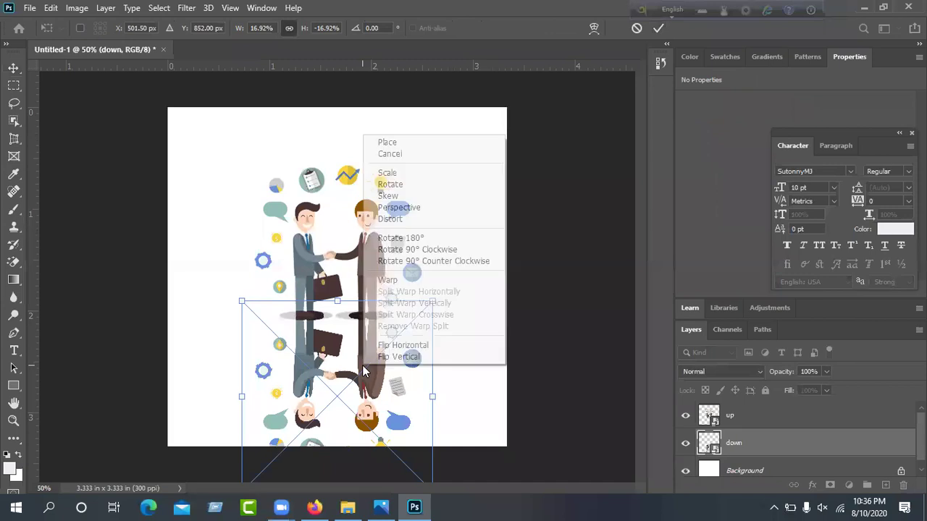
{"action": "left_click", "coordinate": [398, 220]}
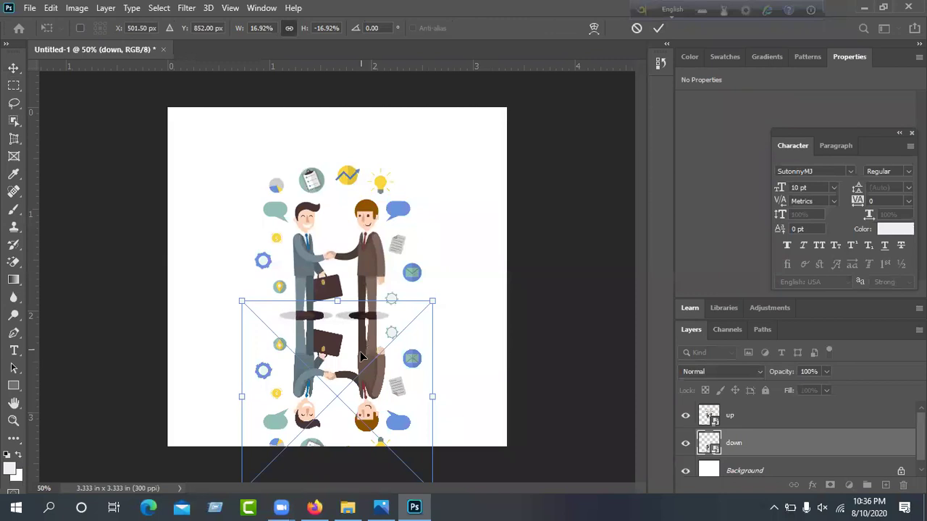
{"action": "left_click_drag", "start_coordinate": [366, 363], "coordinate": [364, 363]}
{"action": "scroll", "coordinate": [364, 362], "scroll_direction": "down", "scroll_amount": 1}
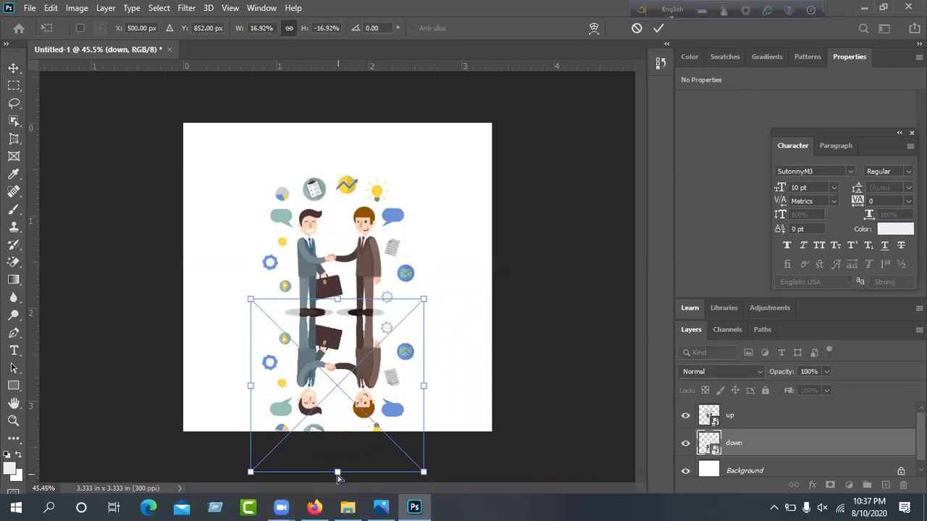
{"action": "left_click_drag", "start_coordinate": [338, 472], "coordinate": [403, 435]}
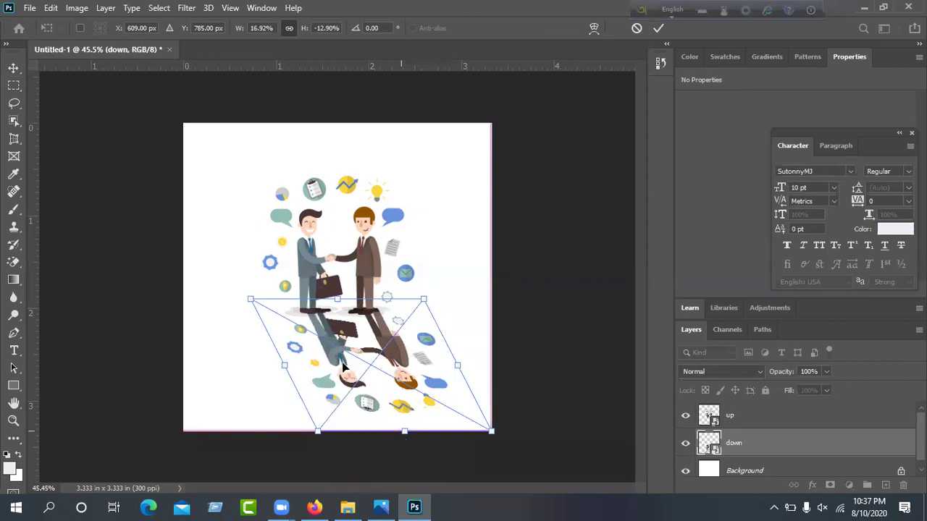
{"action": "left_click", "coordinate": [660, 28]}
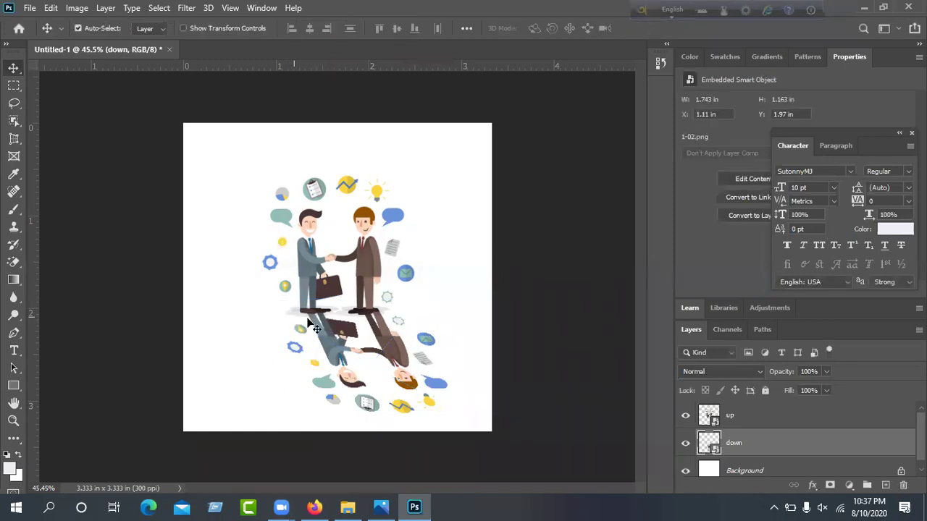
Move and nudge the down layer to about X 1.05 in, Y 1.99 in so the reflection's feet line up with the original figures
{"action": "left_click_drag", "start_coordinate": [318, 328], "coordinate": [321, 340]}
{"action": "key", "text": "Up"}
{"action": "key", "text": "Up"}
{"action": "key", "text": "Up"}
{"action": "key", "text": "Up"}
{"action": "key", "text": "Up"}
{"action": "key", "text": "Up"}
{"action": "key", "text": "Up"}
{"action": "key", "text": "Up"}
{"action": "key", "text": "Up"}
{"action": "key", "text": "Up"}
{"action": "key", "text": "Up"}
{"action": "key", "text": "Up"}
{"action": "key", "text": "Up"}
{"action": "key", "text": "Up"}
{"action": "key", "text": "Up"}
{"action": "key", "text": "Up"}
{"action": "key", "text": "Up"}
{"action": "key", "text": "Up"}
{"action": "key", "text": "Up"}
{"action": "key", "text": "Up"}
{"action": "key", "text": "Left"}
{"action": "key", "text": "Left"}
{"action": "key", "text": "Left"}
{"action": "key", "text": "Left"}
{"action": "key", "text": "Left"}
{"action": "key", "text": "Left"}
{"action": "key", "text": "Left"}
{"action": "key", "text": "Left"}
{"action": "key", "text": "Left"}
{"action": "key", "text": "Left"}
{"action": "key", "text": "Left"}
{"action": "key", "text": "Left"}
{"action": "key", "text": "Left"}
{"action": "key", "text": "Left"}
{"action": "key", "text": "Left"}
{"action": "key", "text": "Left"}
{"action": "key", "text": "Left"}
{"action": "key", "text": "Left"}
{"action": "key", "text": "Left"}
{"action": "key", "text": "Left"}
{"action": "key", "text": "Right"}
{"action": "key", "text": "Right"}
{"action": "key", "text": "Right"}
{"action": "key", "text": "Up"}
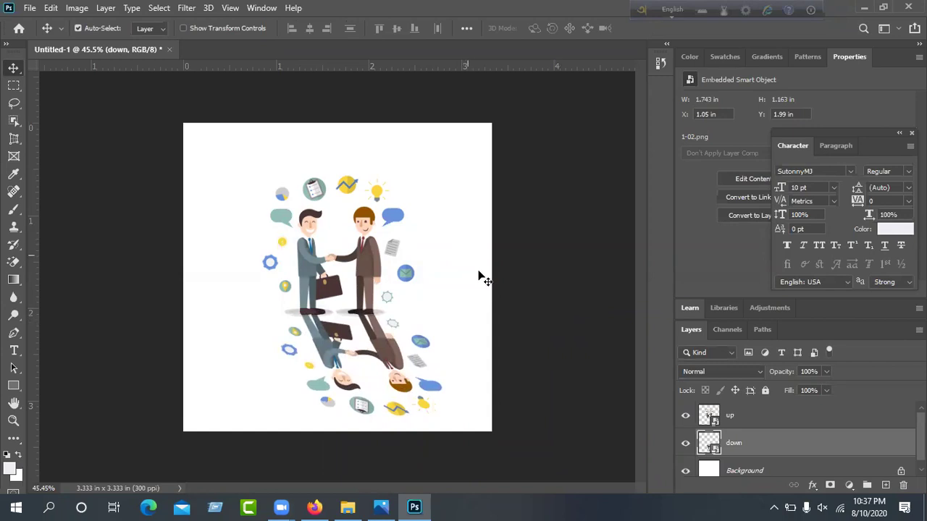
{"action": "left_click", "coordinate": [528, 286]}
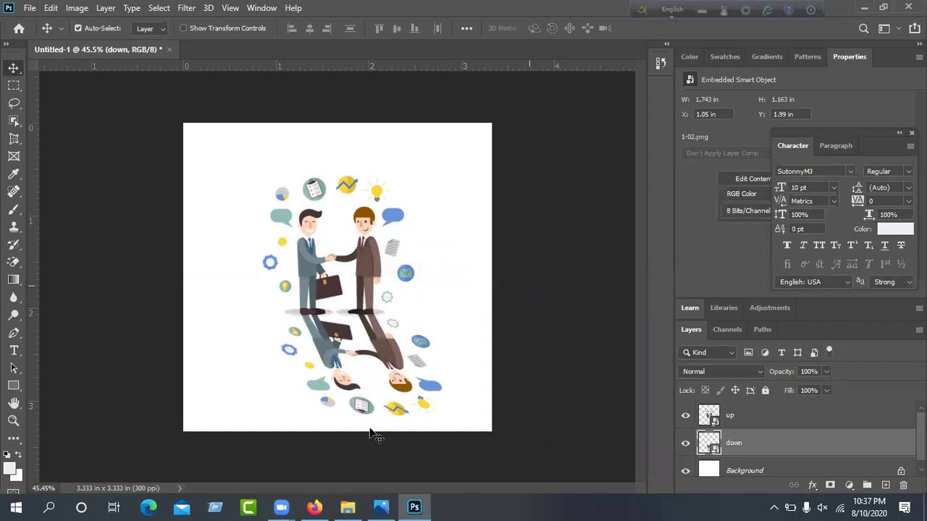
{"action": "left_click", "coordinate": [408, 365]}
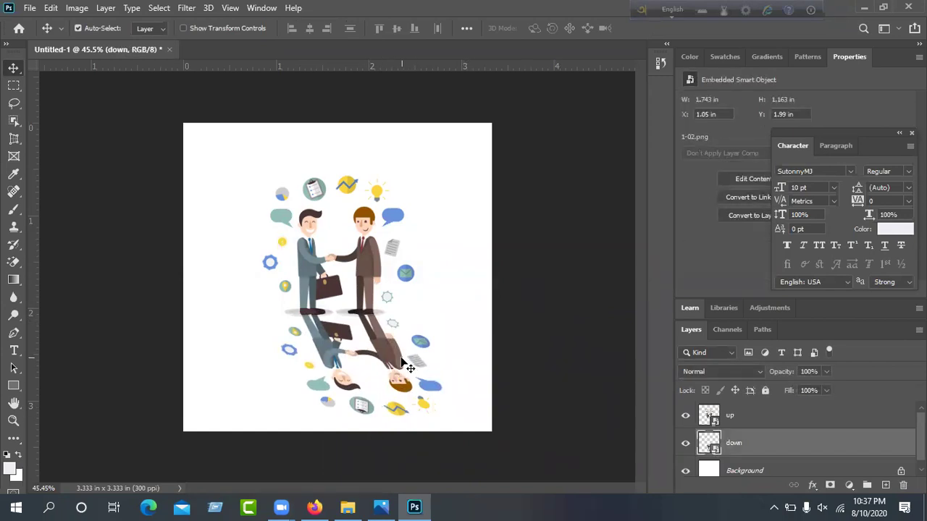
Add a Satin effect to the down layer and lower its opacity to 36%
{"action": "double_click", "coordinate": [763, 454]}
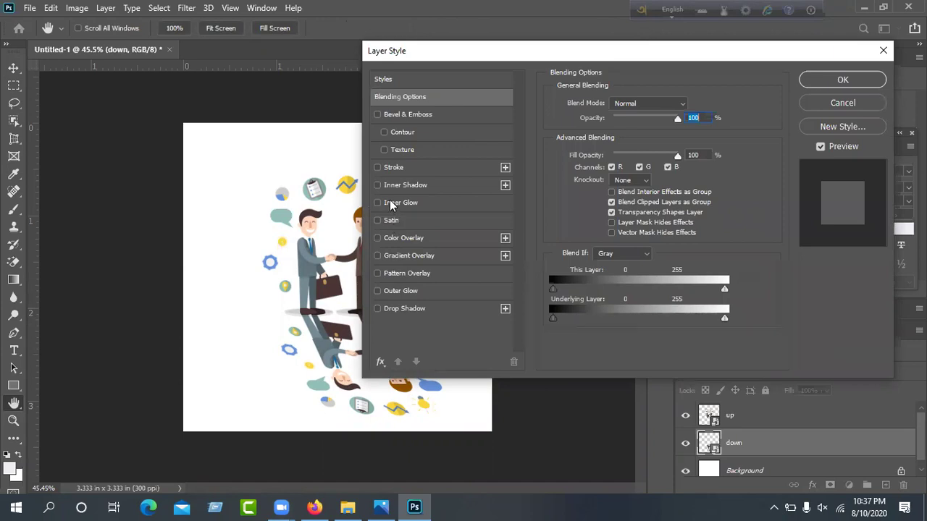
{"action": "left_click", "coordinate": [390, 222]}
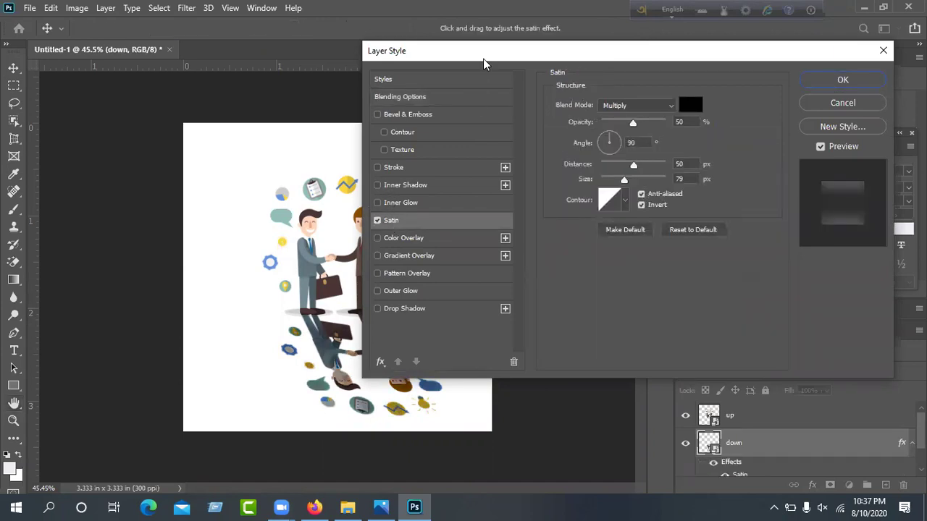
{"action": "left_click_drag", "start_coordinate": [533, 59], "coordinate": [710, 49]}
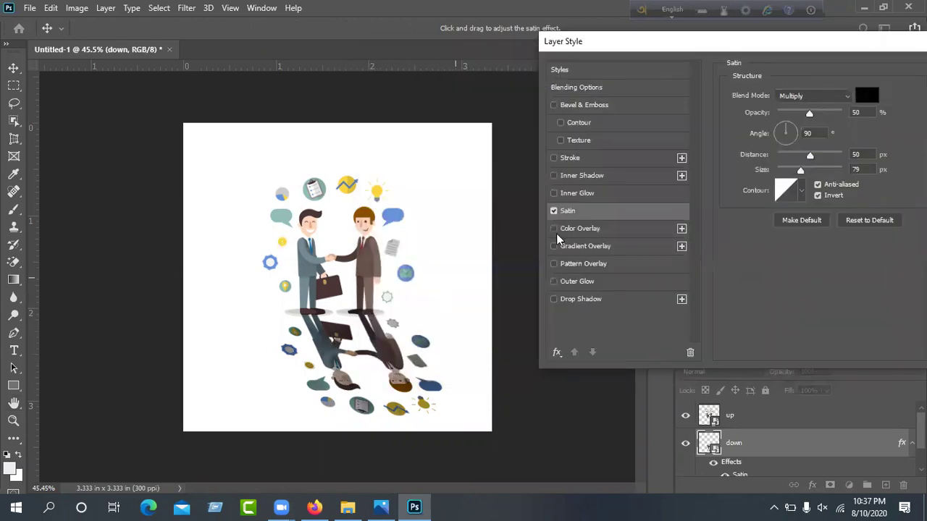
{"action": "left_click", "coordinate": [554, 210]}
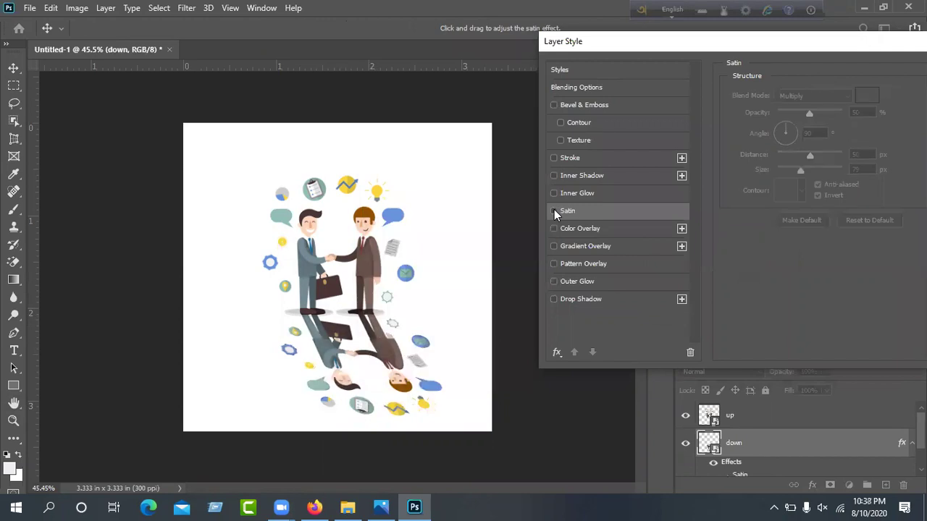
{"action": "left_click", "coordinate": [554, 210]}
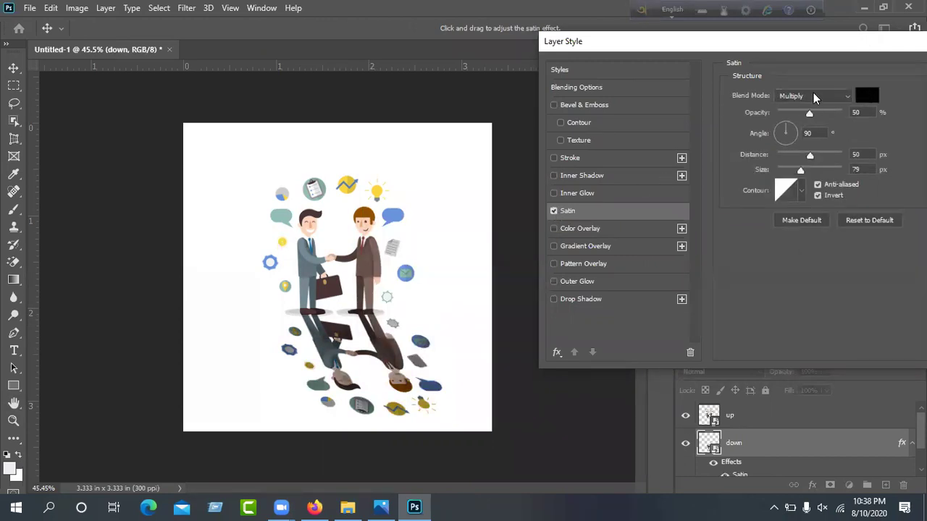
{"action": "mouse_move", "coordinate": [812, 116]}
{"action": "left_mouse_down"}
{"action": "mouse_move", "coordinate": [851, 116]}
{"action": "mouse_move", "coordinate": [781, 124]}
{"action": "mouse_move", "coordinate": [809, 133]}
{"action": "mouse_move", "coordinate": [802, 128]}
{"action": "left_mouse_up"}
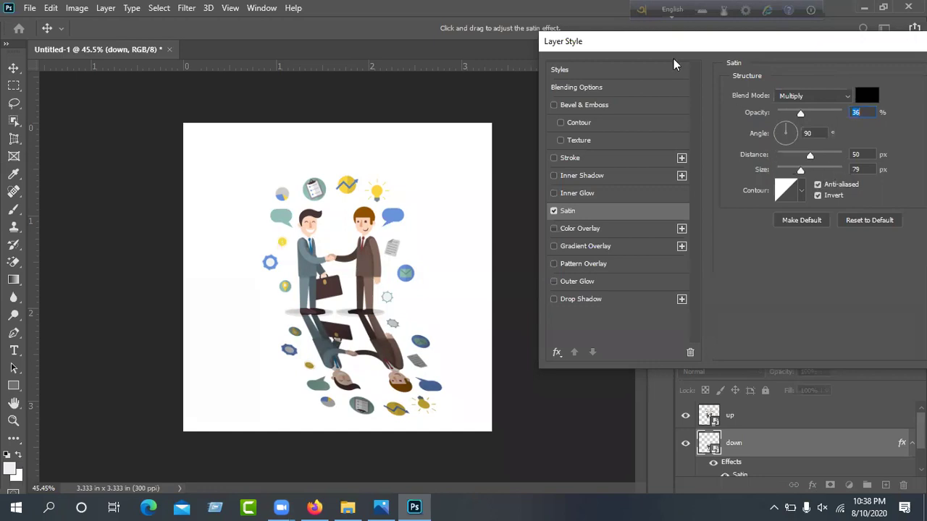
Compare the reflection with and without Satin, set the effect's opacity to 32%, and apply the layer style
{"action": "left_click_drag", "start_coordinate": [668, 54], "coordinate": [587, 79]}
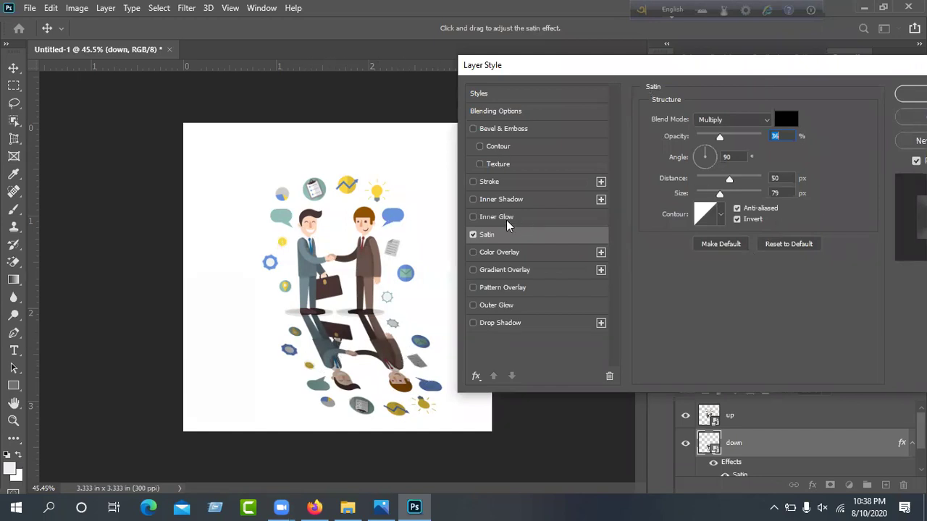
{"action": "left_click", "coordinate": [474, 235]}
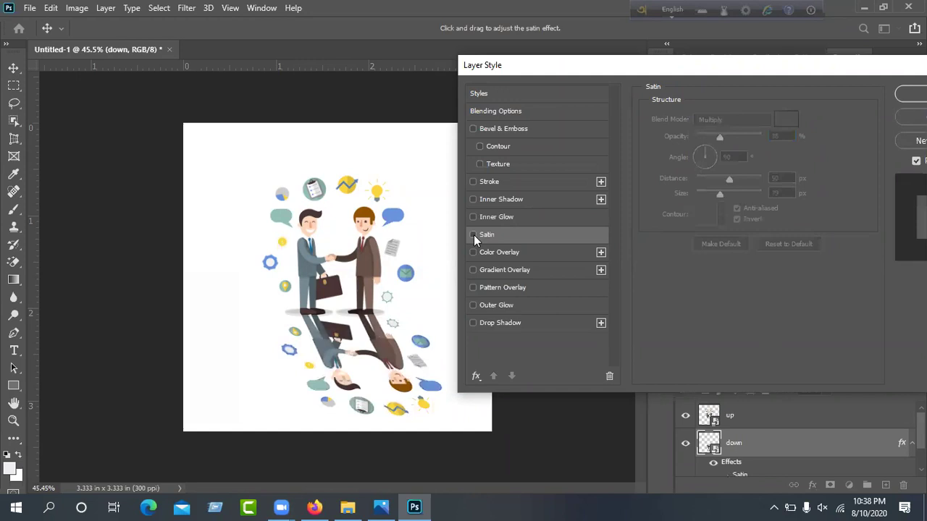
{"action": "left_click", "coordinate": [474, 235]}
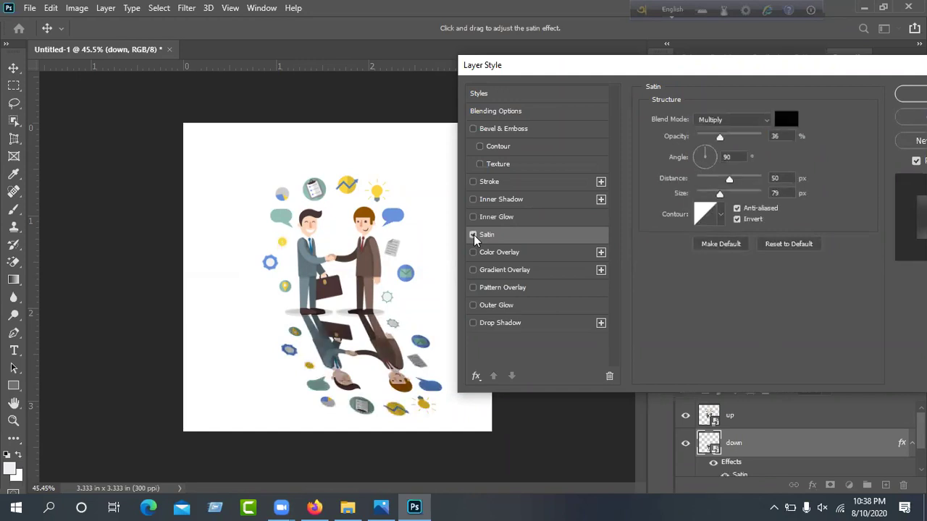
{"action": "left_click", "coordinate": [473, 235]}
{"action": "left_click", "coordinate": [474, 235]}
{"action": "left_click_drag", "start_coordinate": [775, 77], "coordinate": [744, 82]}
{"action": "left_click_drag", "start_coordinate": [693, 145], "coordinate": [688, 144]}
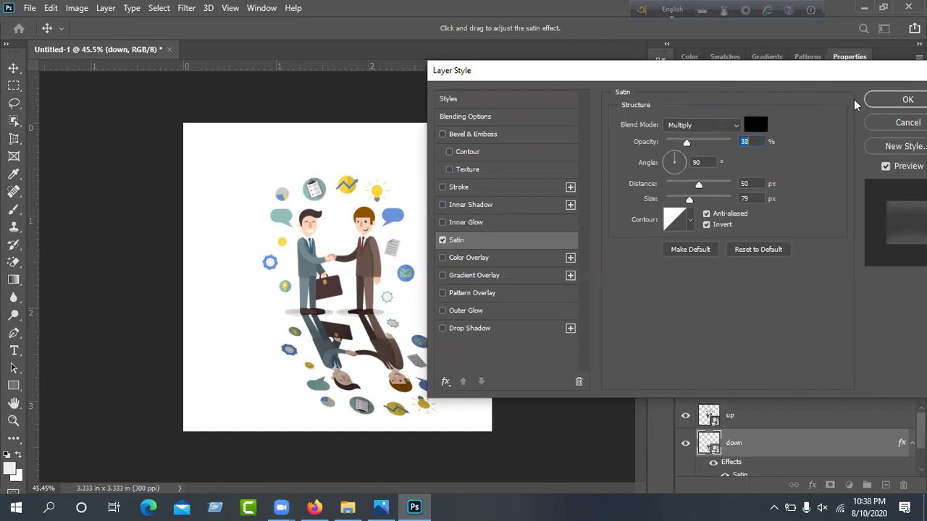
{"action": "left_click", "coordinate": [886, 97]}
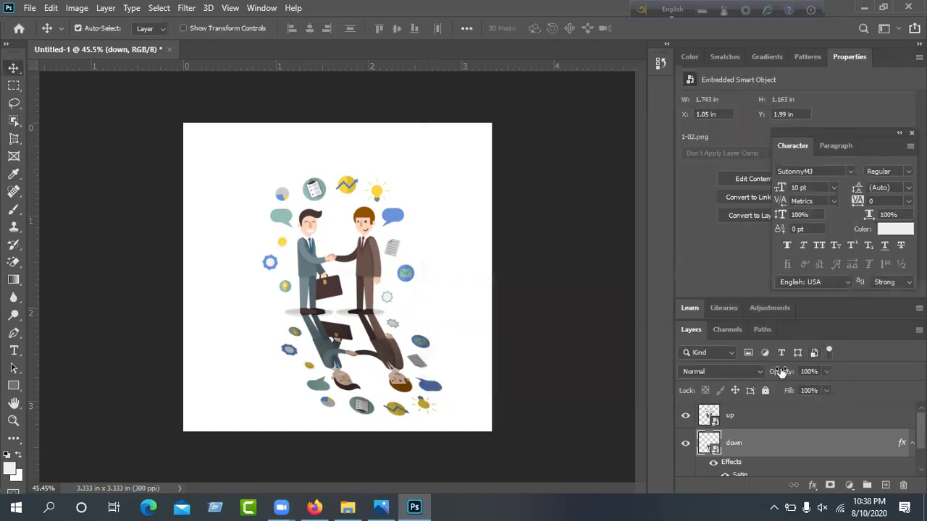
Preview other blend modes on the down layer, keep Normal, and reduce the layer's opacity to 41%
{"action": "left_click", "coordinate": [709, 374]}
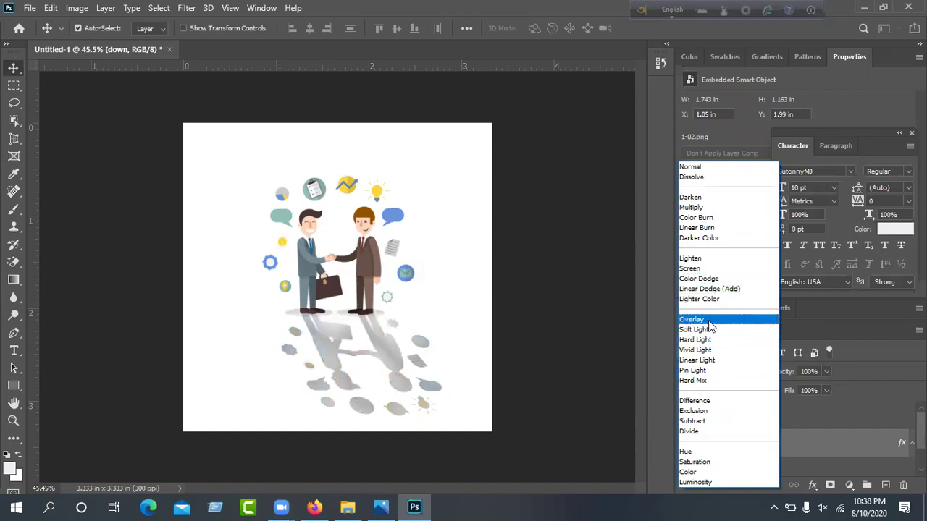
{"action": "left_click", "coordinate": [691, 167]}
{"action": "mouse_move", "coordinate": [791, 376]}
{"action": "left_mouse_down"}
{"action": "mouse_move", "coordinate": [751, 386]}
{"action": "mouse_move", "coordinate": [777, 377]}
{"action": "left_mouse_up"}
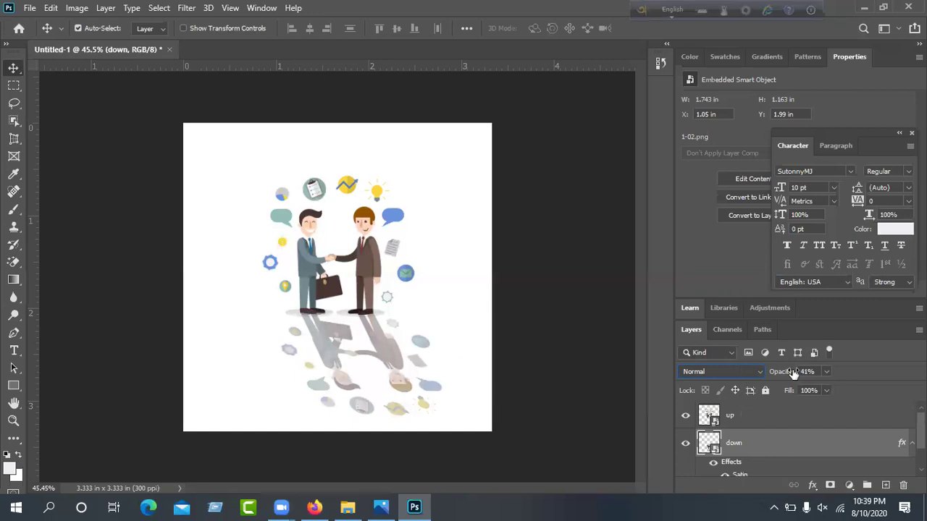
{"action": "scroll", "coordinate": [730, 448], "scroll_direction": "down", "scroll_amount": 1}
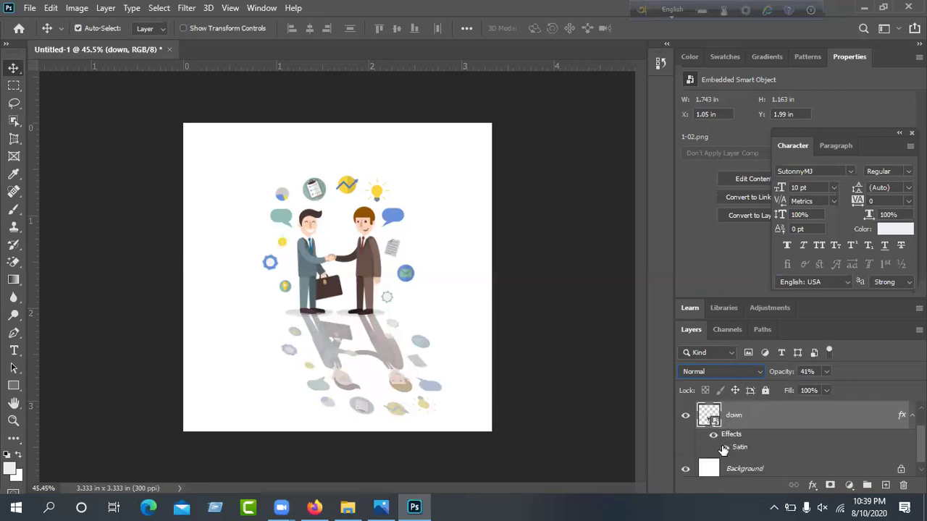
Hide the down layer's Satin effect and raise the layer's opacity to 100%
{"action": "left_click", "coordinate": [723, 449]}
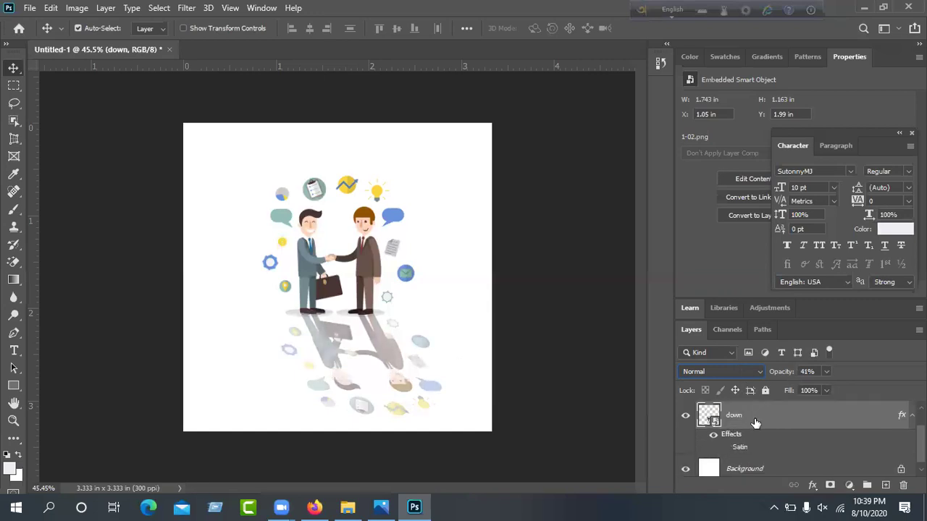
{"action": "left_click_drag", "start_coordinate": [789, 373], "coordinate": [840, 374]}
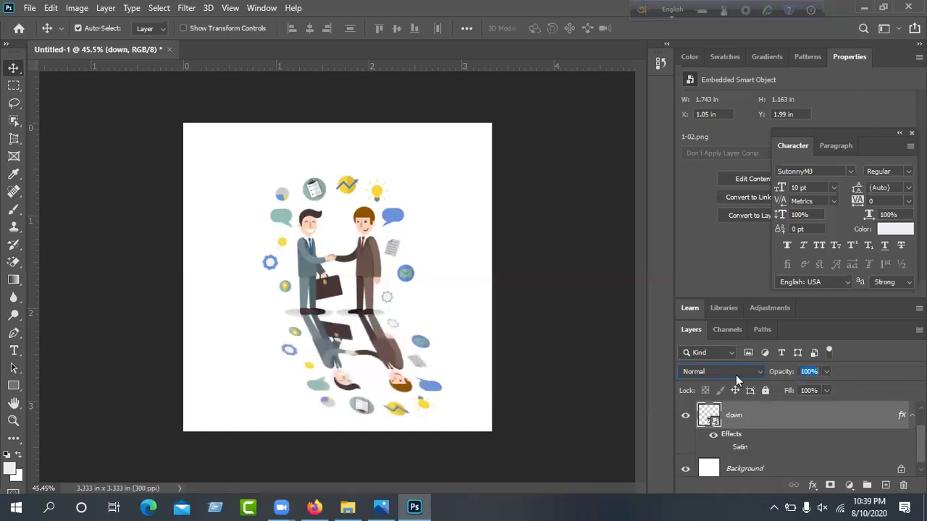
Preview blend modes such as Saturation and Lighter Color on the down layer, keeping Normal
{"action": "left_click", "coordinate": [736, 375]}
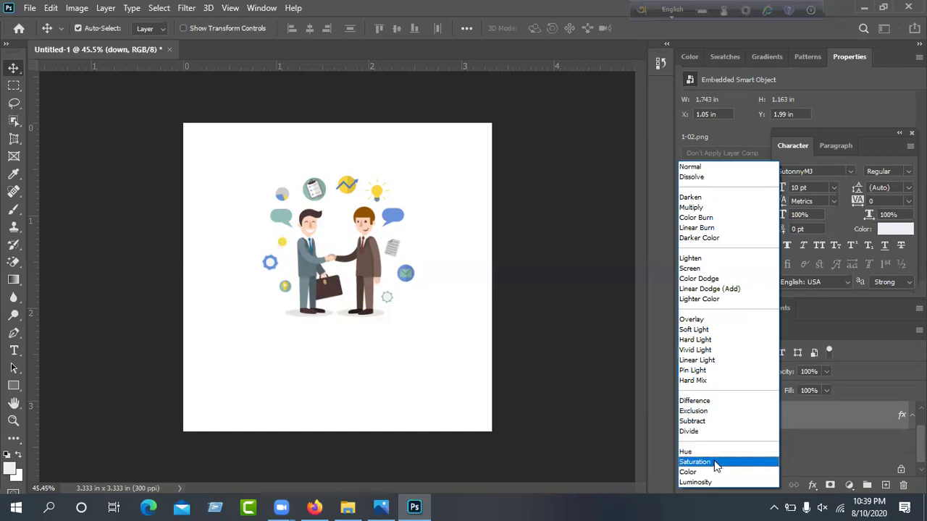
{"action": "key", "text": "Up"}
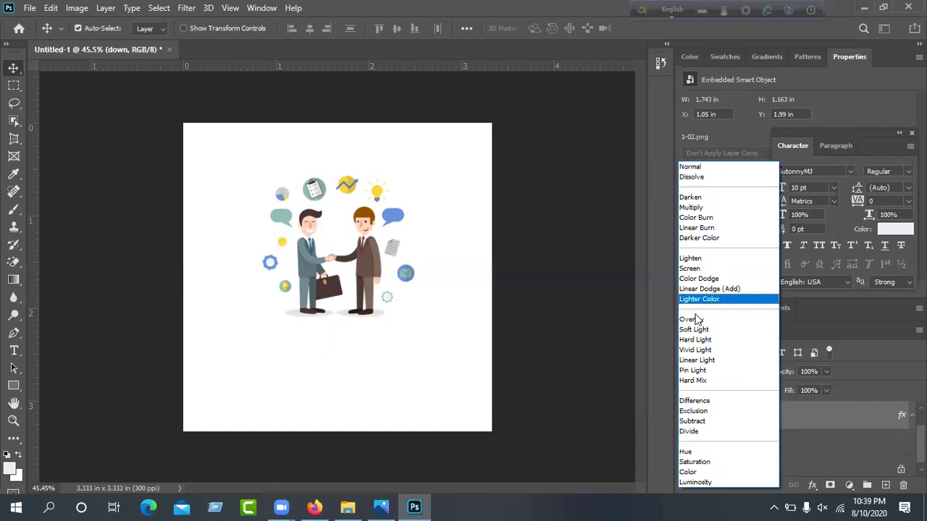
{"action": "key", "text": "Escape"}
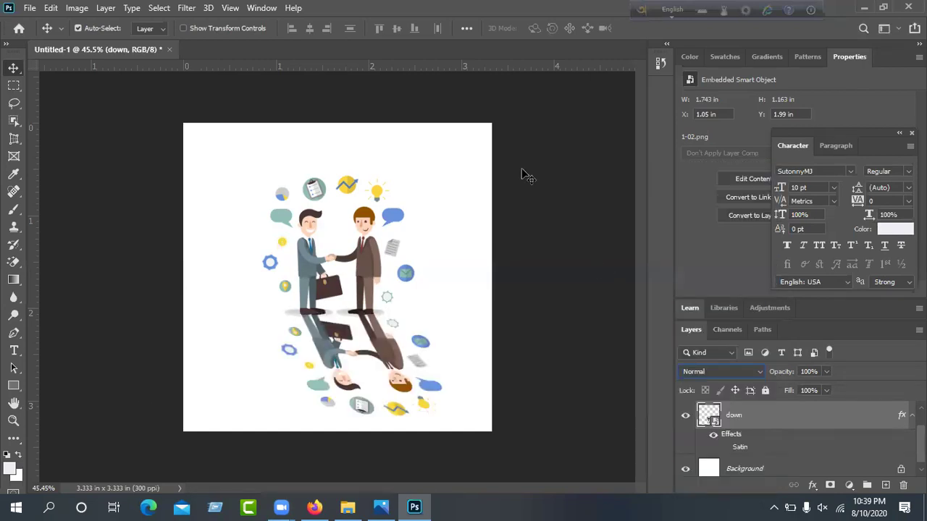
Switch to Firefox and search Google Images for "mirror floor" in a new tab
{"action": "left_click", "coordinate": [862, 7]}
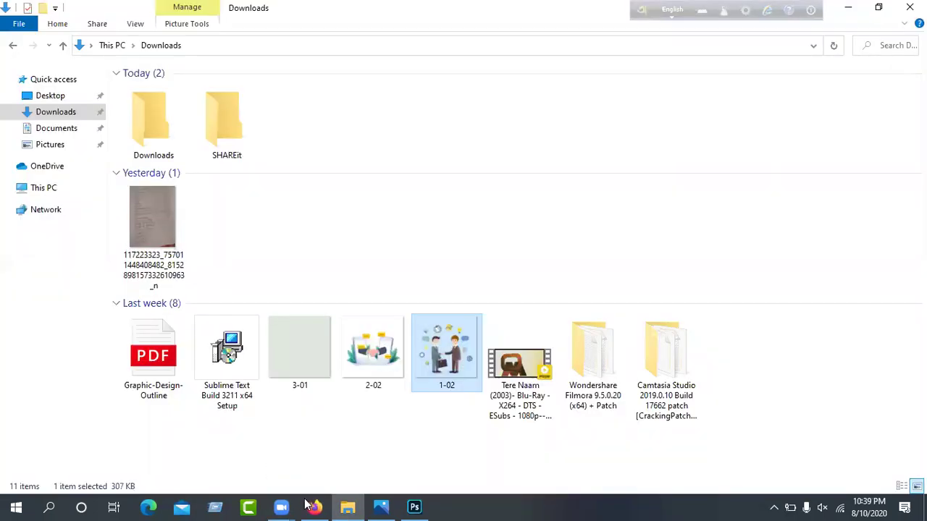
{"action": "left_click", "coordinate": [311, 502]}
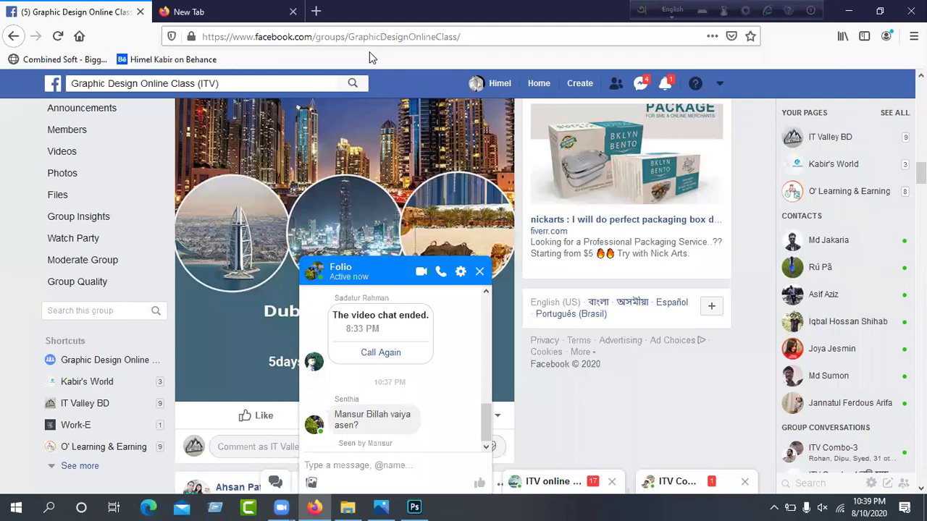
{"action": "left_click", "coordinate": [315, 11]}
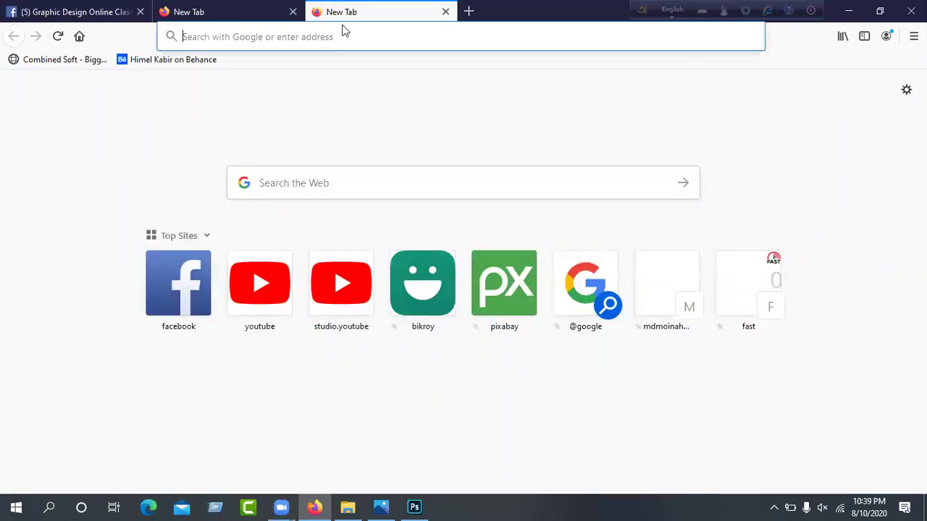
{"action": "left_click", "coordinate": [412, 37]}
{"action": "type", "text": "mi"}
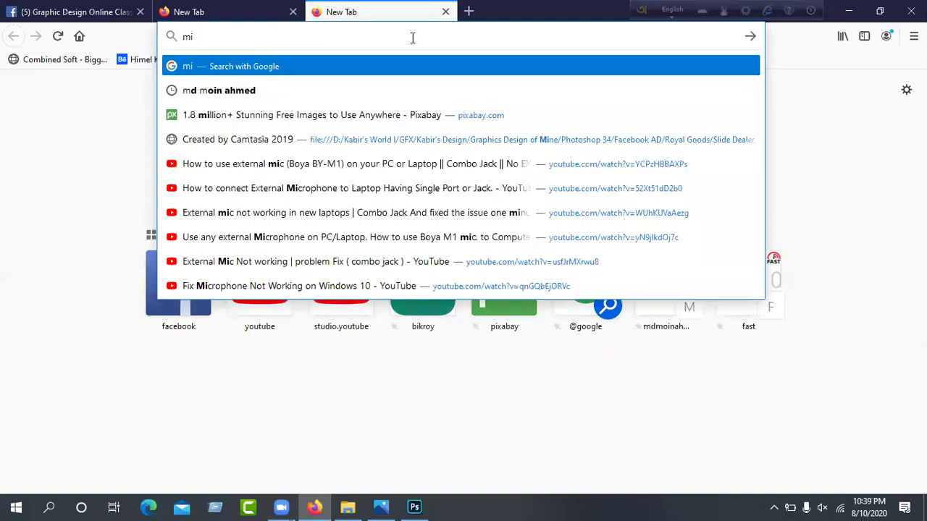
{"action": "type", "text": "rror floor"}
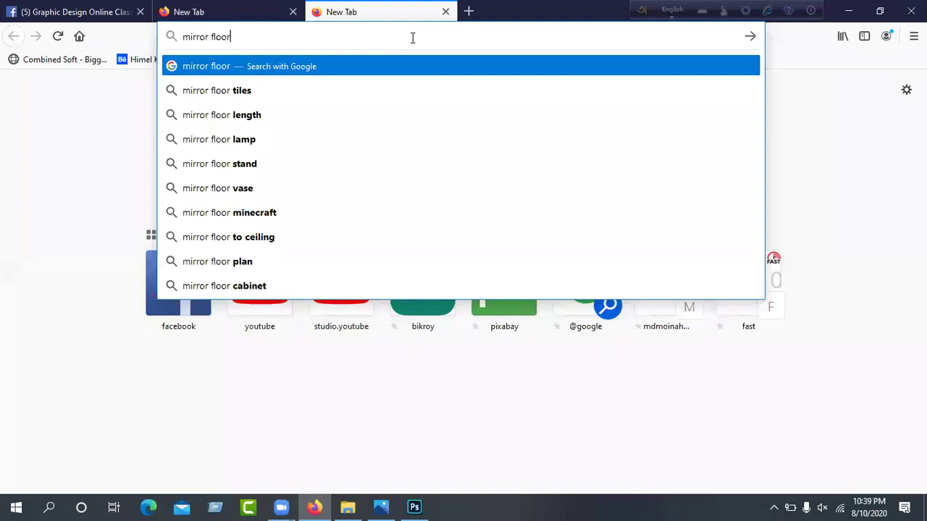
{"action": "key", "text": "Return"}
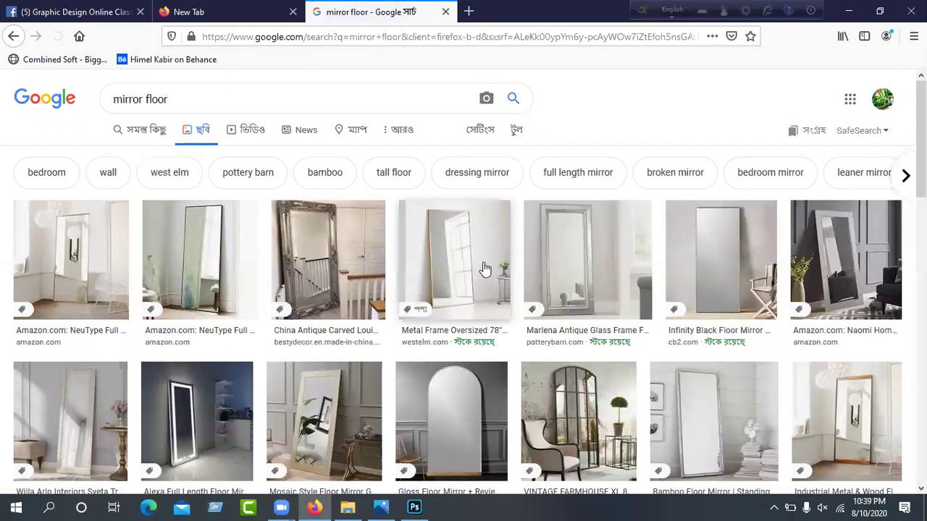
Browse the mirror floor image results and open the "Mirror On Floor. Floor Mirrors House Home" picture
{"action": "scroll", "coordinate": [485, 270], "scroll_direction": "down", "scroll_amount": 5}
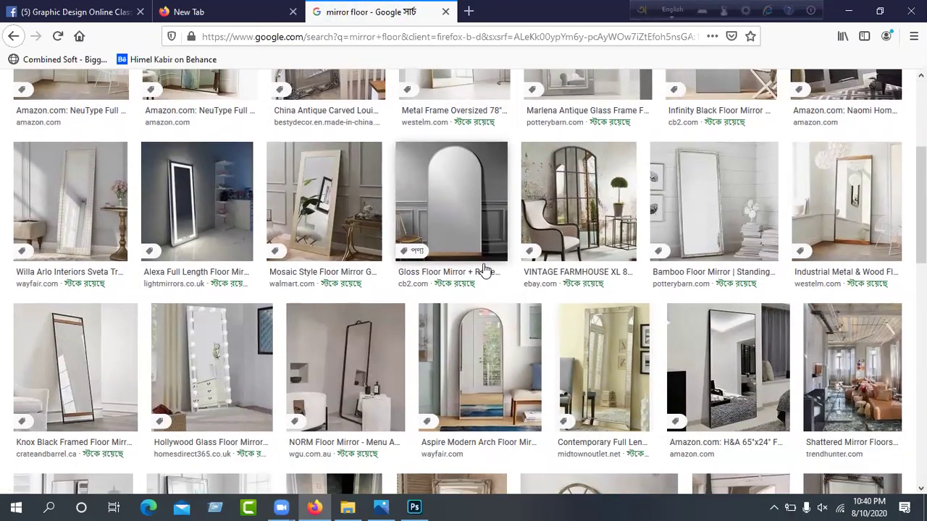
{"action": "scroll", "coordinate": [485, 269], "scroll_direction": "down", "scroll_amount": 3}
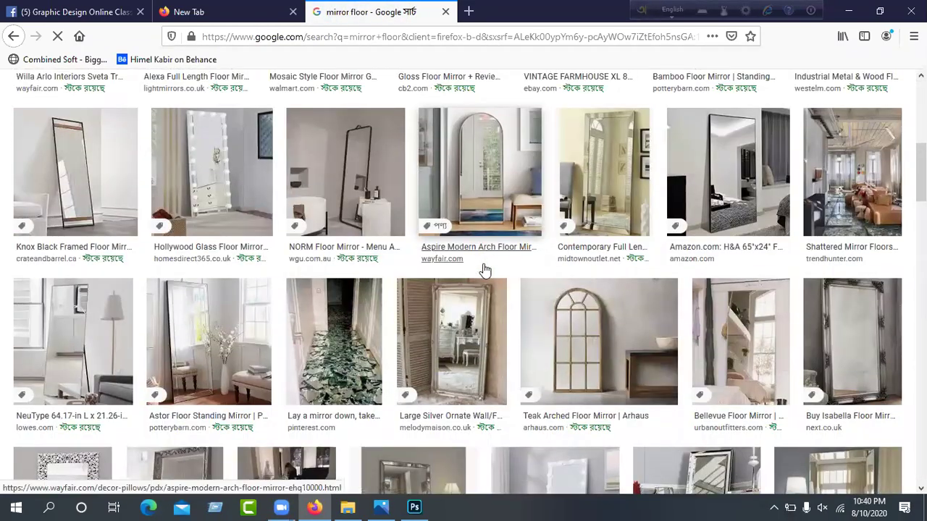
{"action": "scroll", "coordinate": [481, 269], "scroll_direction": "down", "scroll_amount": 6}
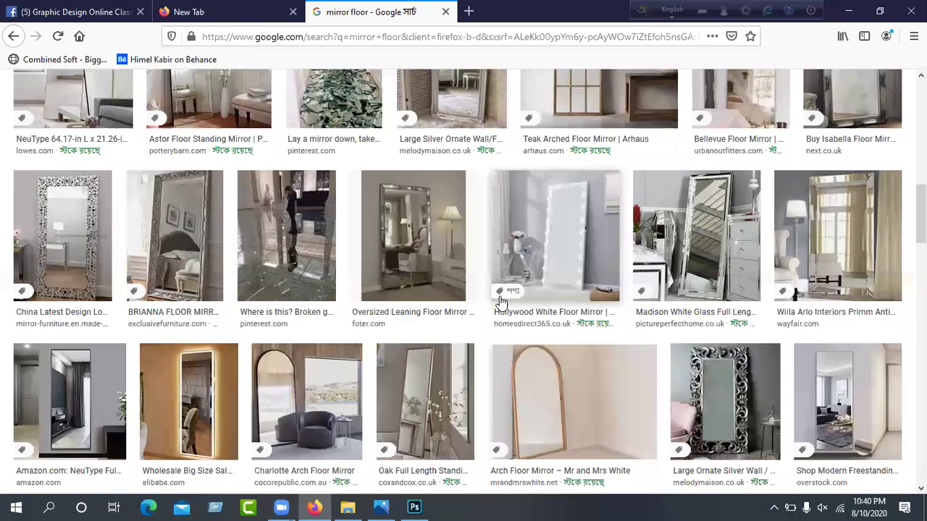
{"action": "scroll", "coordinate": [500, 308], "scroll_direction": "down", "scroll_amount": 5}
{"action": "scroll", "coordinate": [511, 310], "scroll_direction": "down", "scroll_amount": 10}
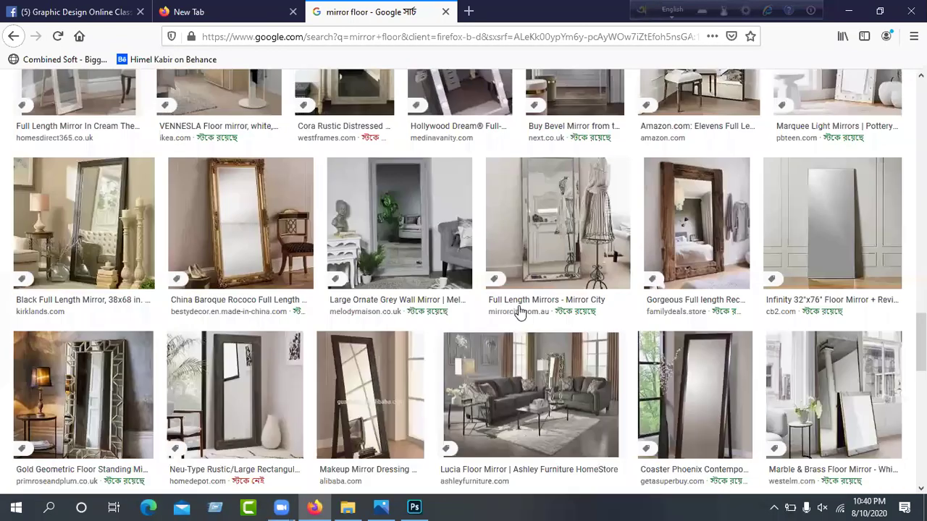
{"action": "scroll", "coordinate": [478, 330], "scroll_direction": "down", "scroll_amount": 4}
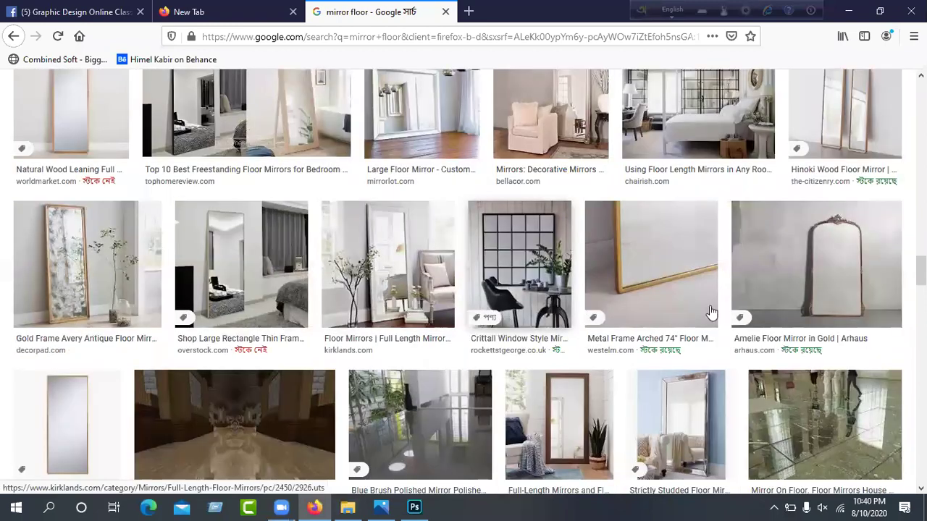
{"action": "scroll", "coordinate": [709, 300], "scroll_direction": "down", "scroll_amount": 2}
{"action": "left_click", "coordinate": [847, 311]}
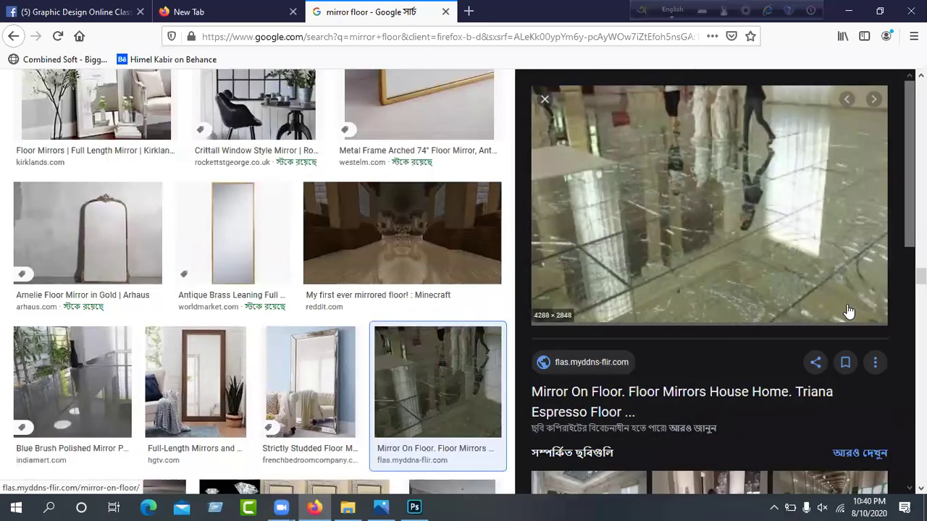
Look through the related images and save the opened mirror floor picture to Downloads as the JPEG dscf6991
{"action": "scroll", "coordinate": [740, 222], "scroll_direction": "down", "scroll_amount": 3}
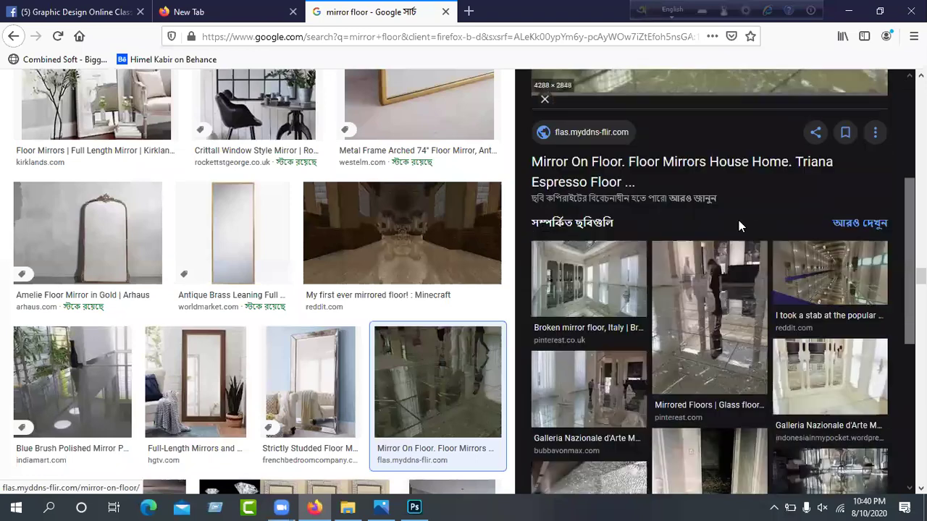
{"action": "scroll", "coordinate": [738, 221], "scroll_direction": "down", "scroll_amount": 3}
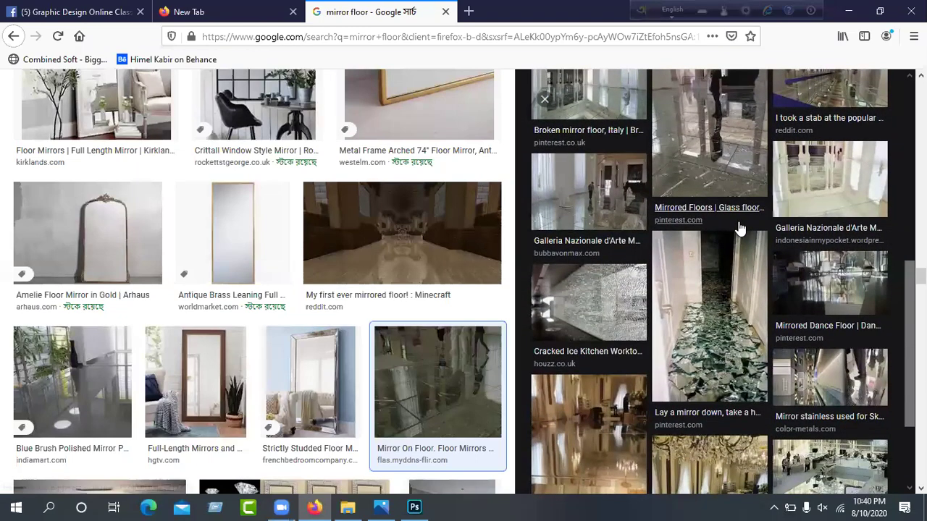
{"action": "scroll", "coordinate": [740, 228], "scroll_direction": "down", "scroll_amount": 2}
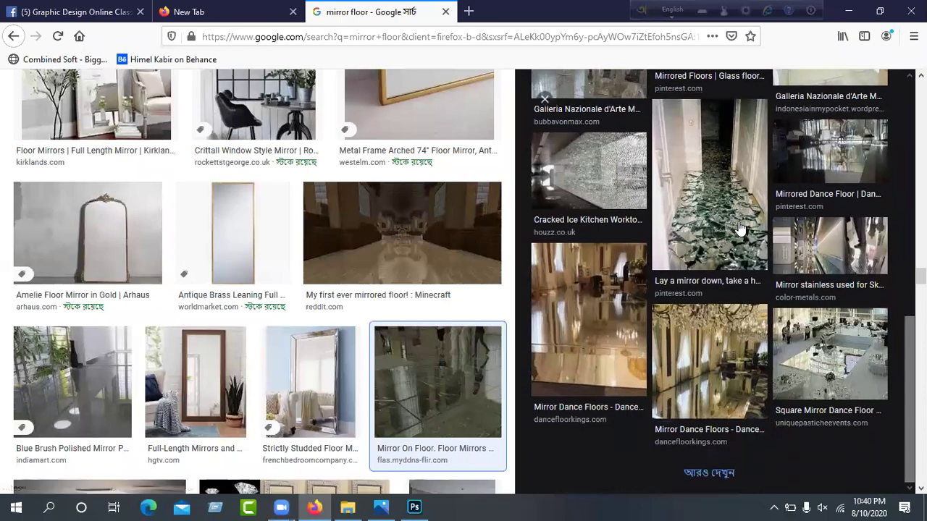
{"action": "scroll", "coordinate": [740, 229], "scroll_direction": "up", "scroll_amount": 8}
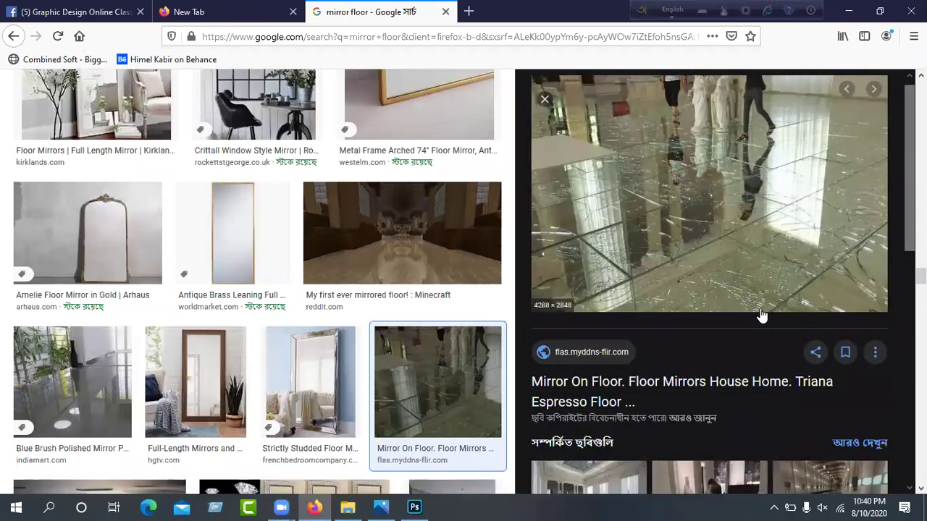
{"action": "scroll", "coordinate": [760, 313], "scroll_direction": "down", "scroll_amount": 3}
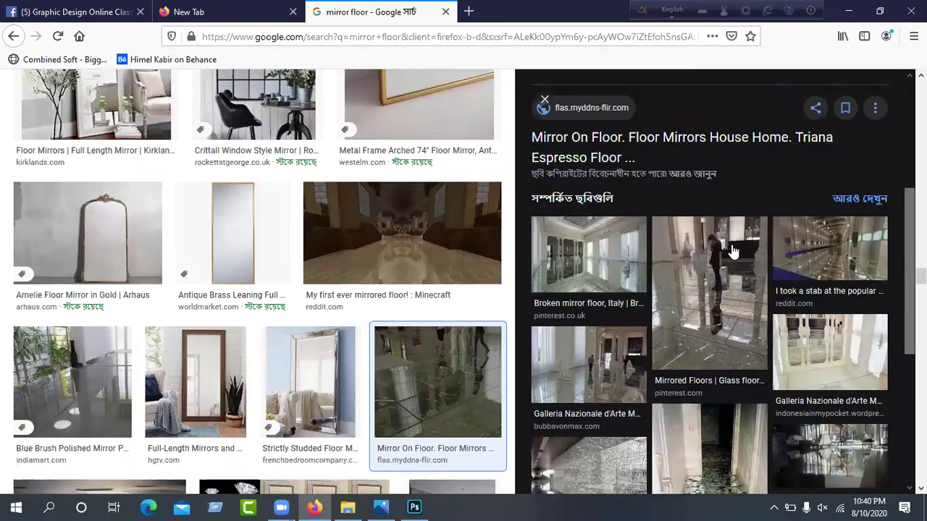
{"action": "scroll", "coordinate": [734, 247], "scroll_direction": "up", "scroll_amount": 3}
{"action": "right_click", "coordinate": [711, 196]}
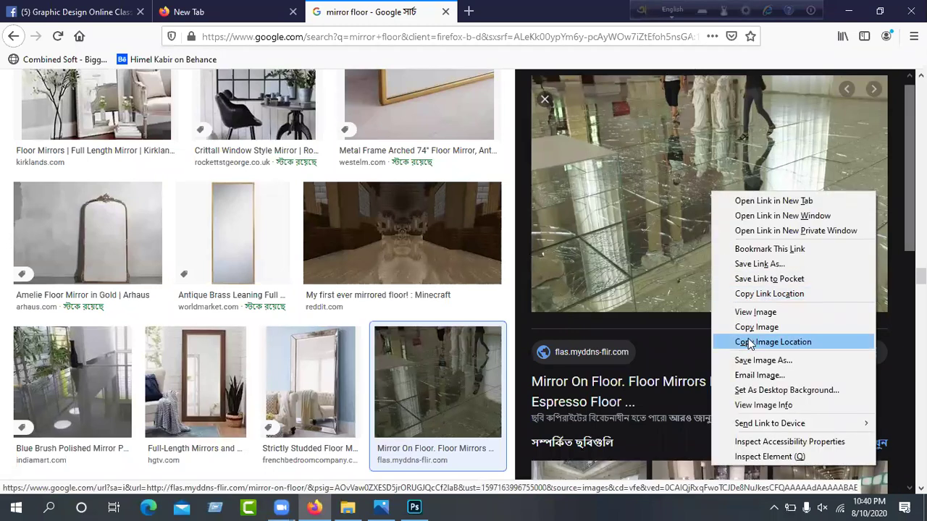
{"action": "left_click", "coordinate": [749, 356]}
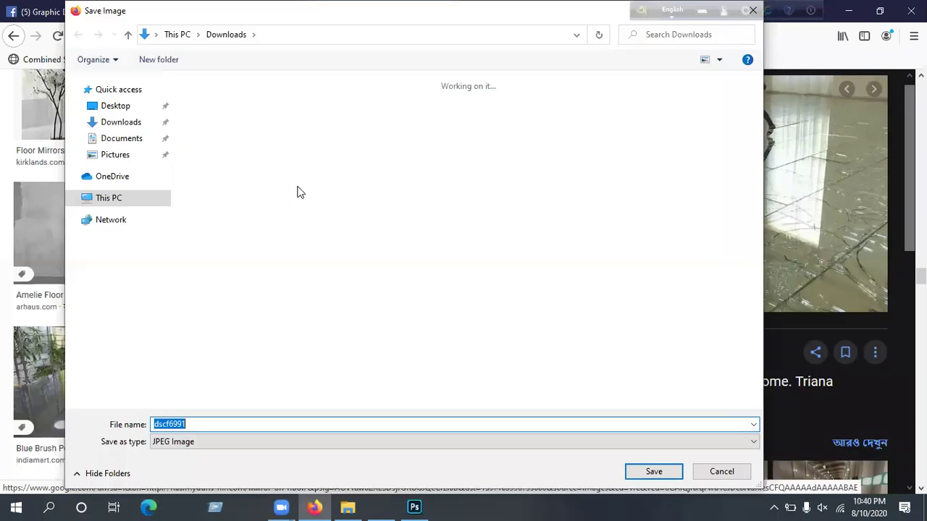
{"action": "left_click", "coordinate": [635, 472]}
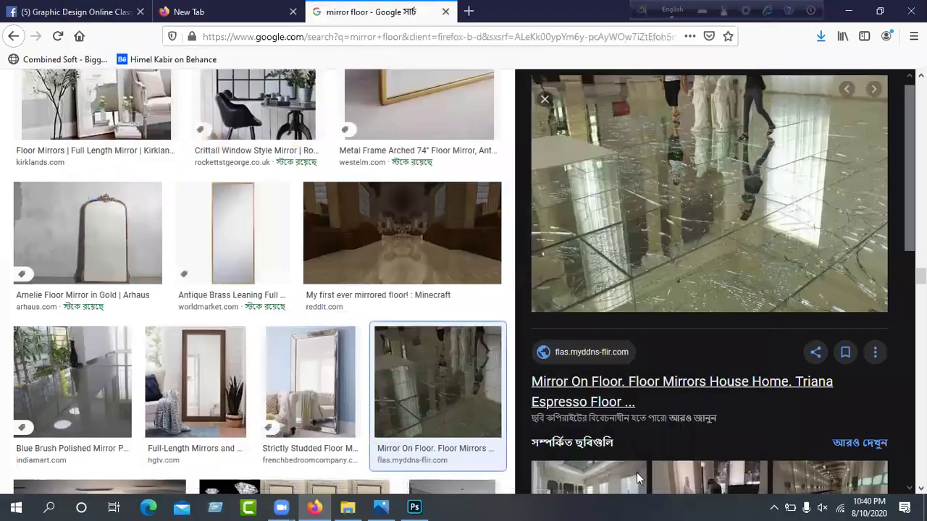
Place dscf6991 from Downloads into the Photoshop document, enlarged to about 5.05 by 3.35 in so it covers the canvas
{"action": "left_click", "coordinate": [853, 11]}
{"action": "left_click_drag", "start_coordinate": [305, 139], "coordinate": [378, 358]}
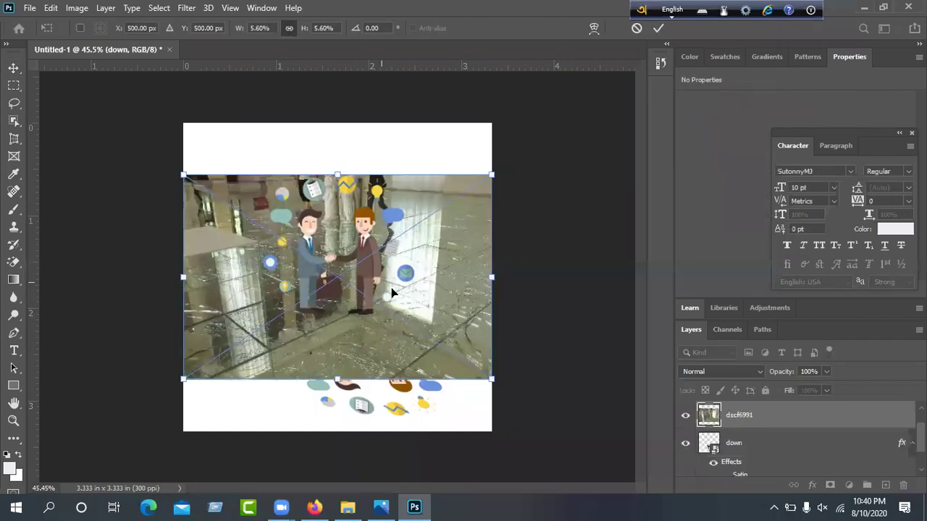
{"action": "left_click_drag", "start_coordinate": [305, 364], "coordinate": [310, 317]}
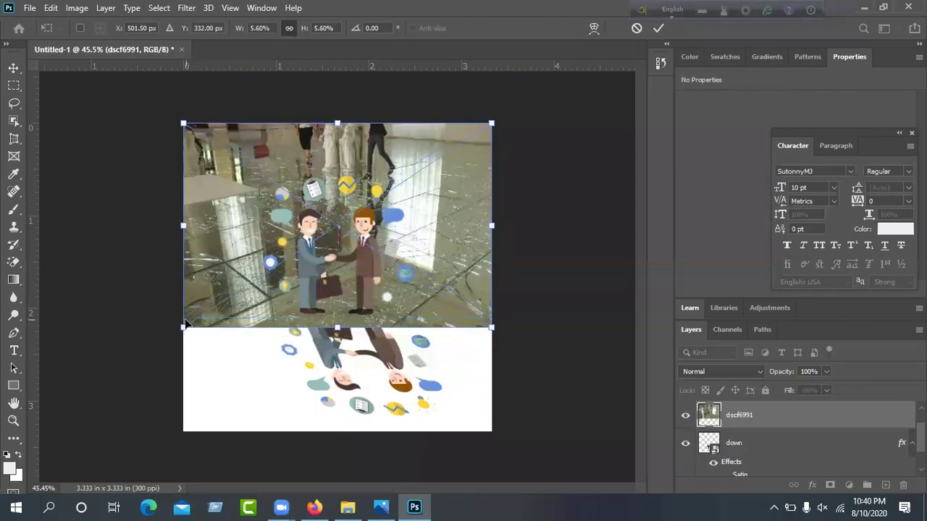
{"action": "left_click_drag", "start_coordinate": [184, 332], "coordinate": [65, 495]}
{"action": "left_click", "coordinate": [657, 29]}
Move the dscf6991 layer directly above Background and preview other blend modes on it, keeping Normal
{"action": "left_click_drag", "start_coordinate": [798, 421], "coordinate": [796, 461]}
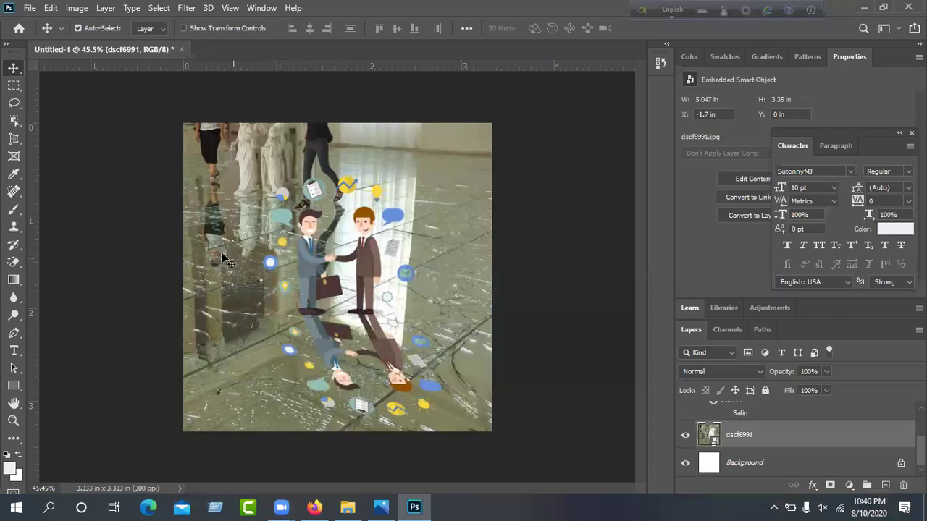
{"action": "left_click", "coordinate": [760, 370]}
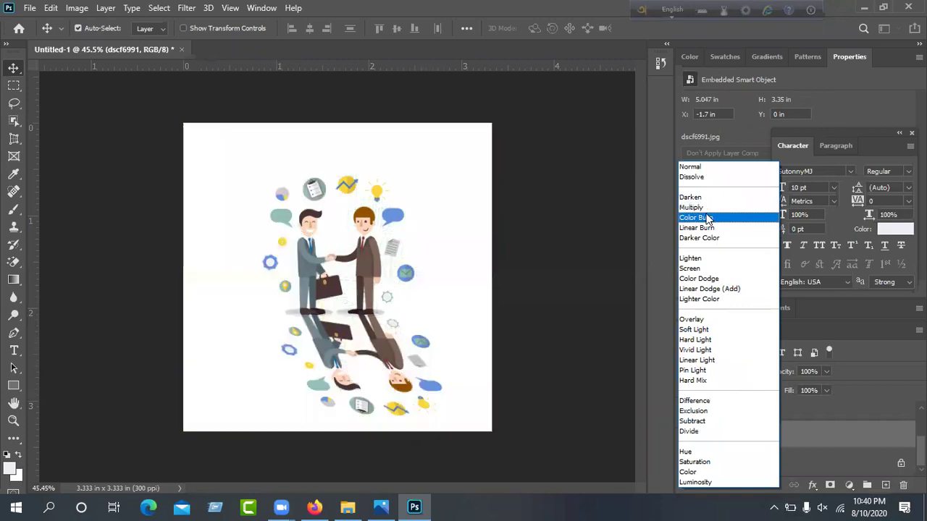
{"action": "left_click", "coordinate": [520, 275]}
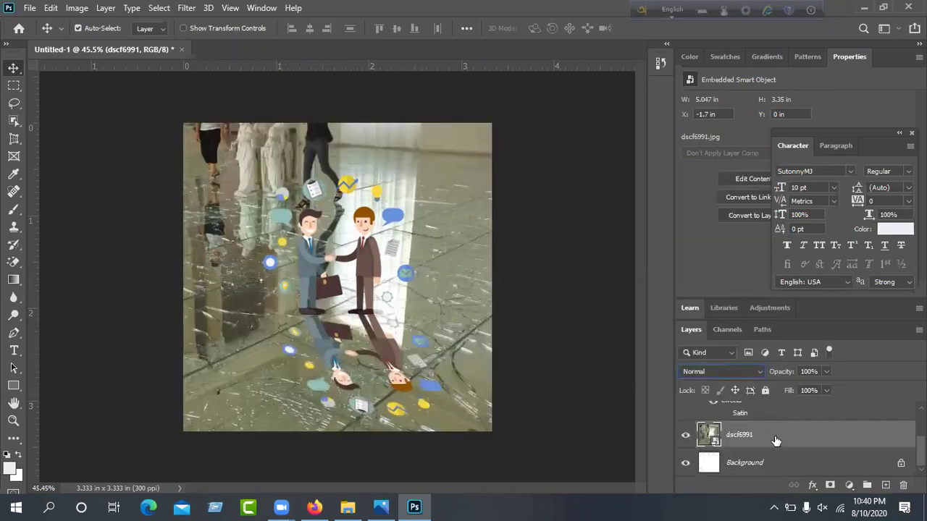
Select the down layer and toggle its visibility to compare the floor with and without the reflection
{"action": "scroll", "coordinate": [775, 441], "scroll_direction": "up", "scroll_amount": 1}
{"action": "left_click", "coordinate": [749, 413]}
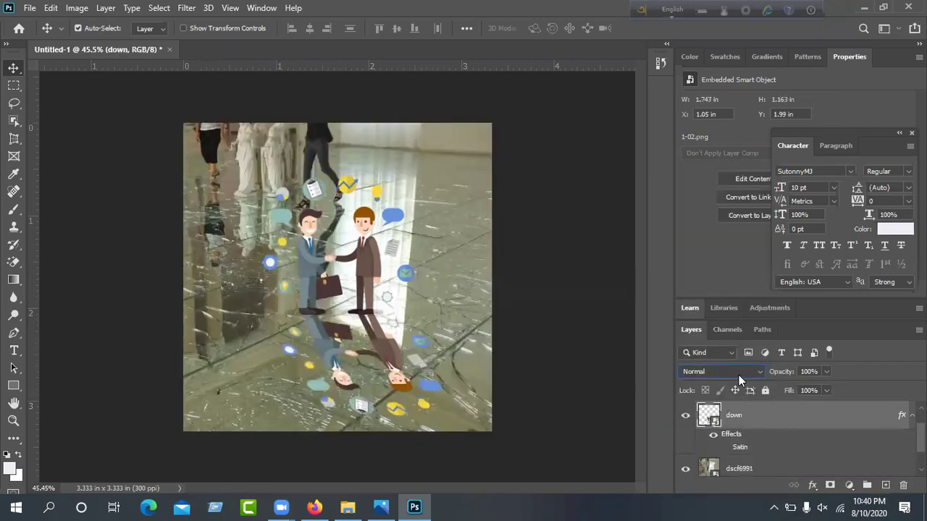
{"action": "left_click", "coordinate": [687, 418]}
{"action": "left_click", "coordinate": [687, 418]}
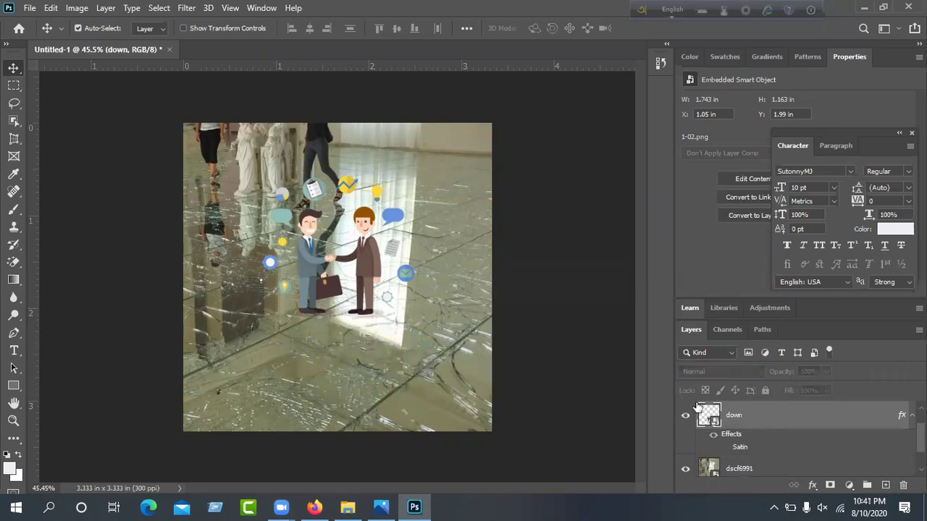
Try the Multiply blend mode on the down layer, then set it to Overlay
{"action": "left_click", "coordinate": [726, 369]}
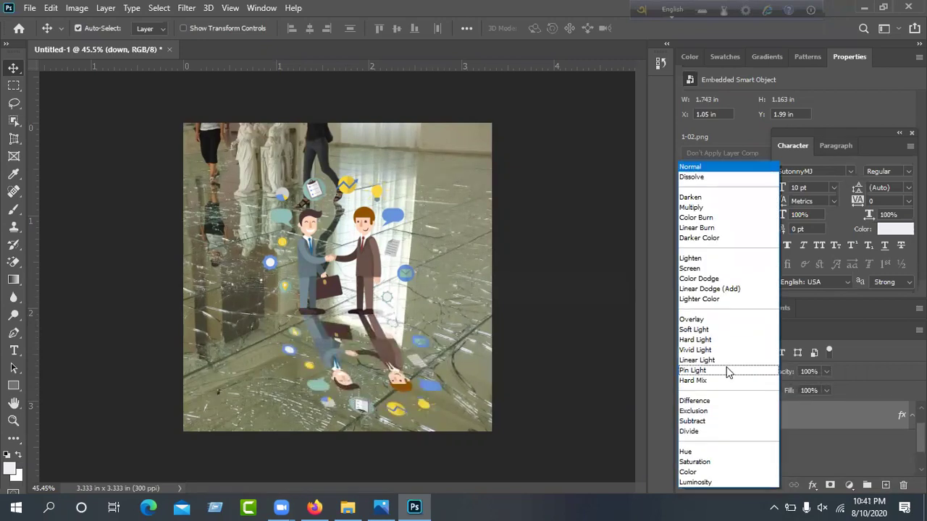
{"action": "left_click", "coordinate": [712, 207]}
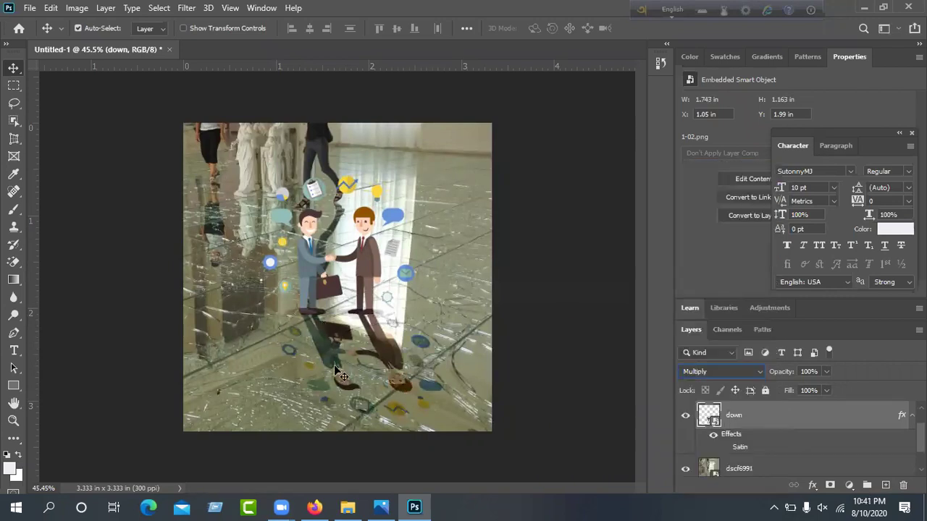
{"action": "left_click", "coordinate": [732, 374]}
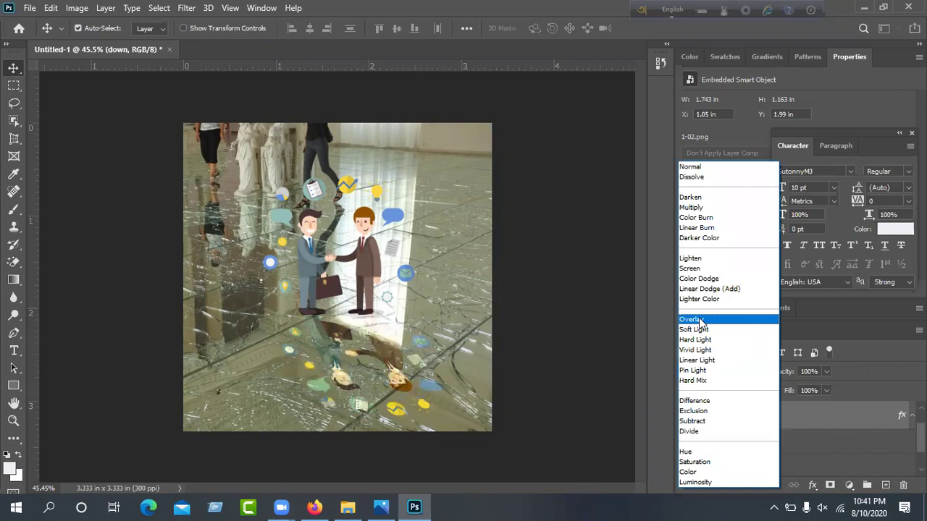
{"action": "left_click", "coordinate": [700, 322]}
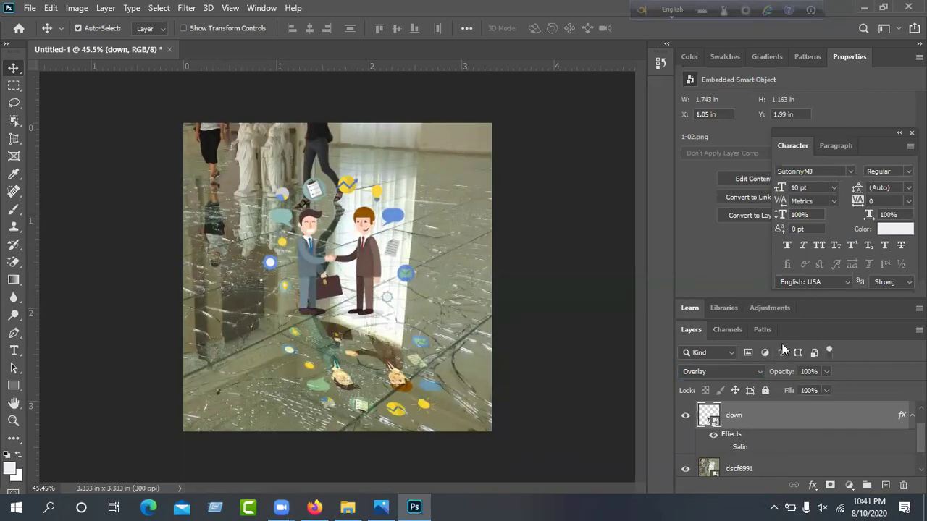
Try different opacity levels on the down layer and set its opacity to 57%, keeping fill at 100%
{"action": "mouse_move", "coordinate": [782, 377]}
{"action": "left_mouse_down"}
{"action": "mouse_move", "coordinate": [755, 388]}
{"action": "mouse_move", "coordinate": [773, 388]}
{"action": "left_mouse_up"}
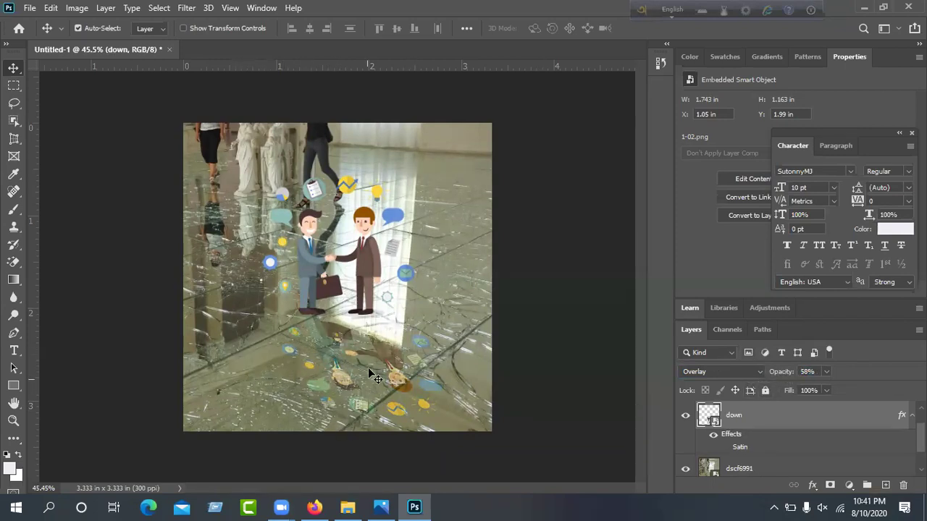
{"action": "left_click_drag", "start_coordinate": [792, 372], "coordinate": [834, 375]}
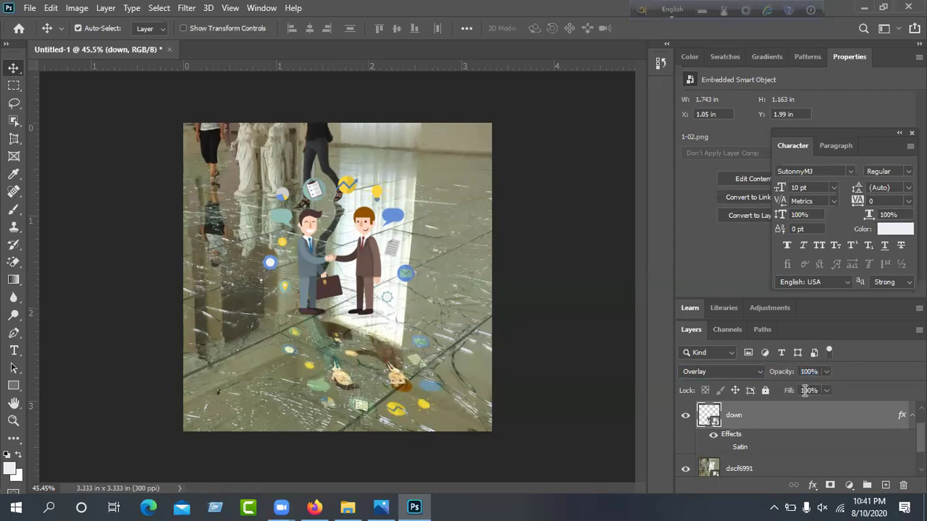
{"action": "left_click_drag", "start_coordinate": [784, 394], "coordinate": [904, 397]}
{"action": "left_click_drag", "start_coordinate": [786, 375], "coordinate": [751, 398]}
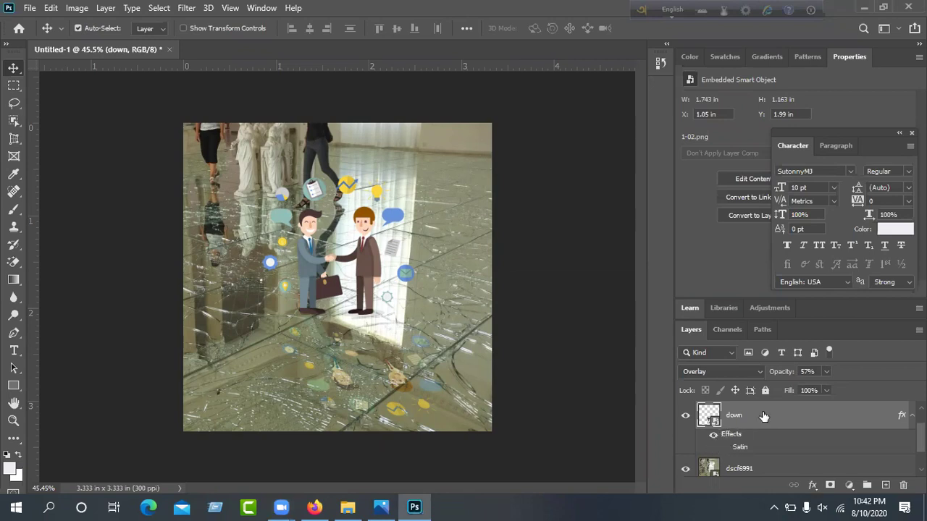
Enable the Satin effect in the down layer's Layer Style settings
{"action": "double_click", "coordinate": [817, 419]}
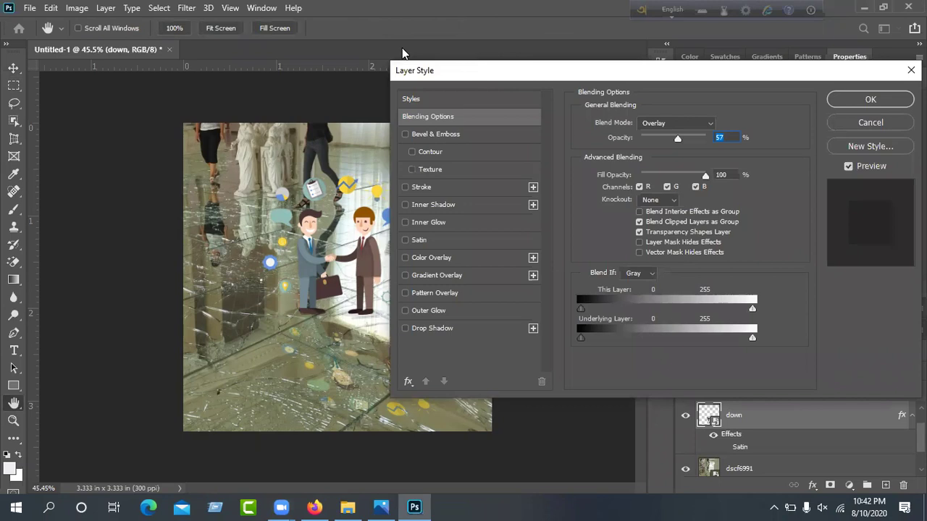
{"action": "key", "text": "Return"}
{"action": "right_click", "coordinate": [833, 412]}
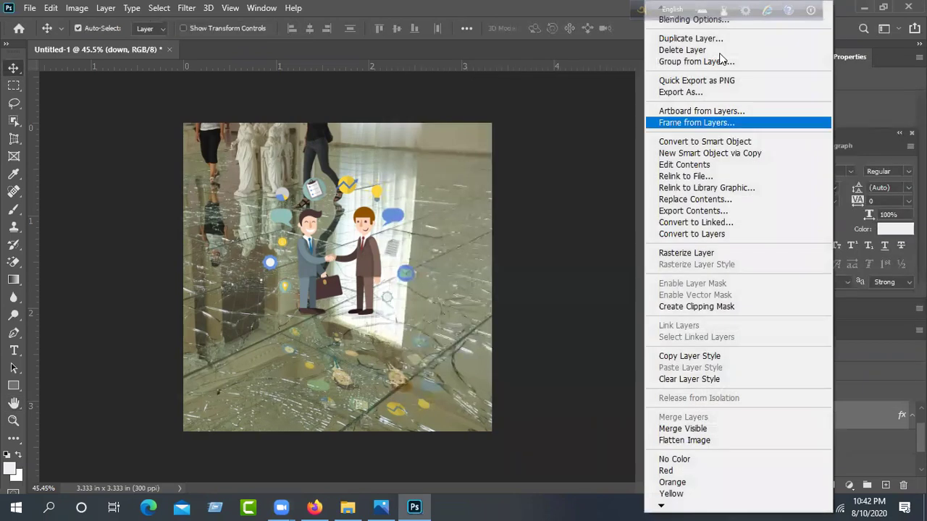
{"action": "left_click", "coordinate": [682, 23]}
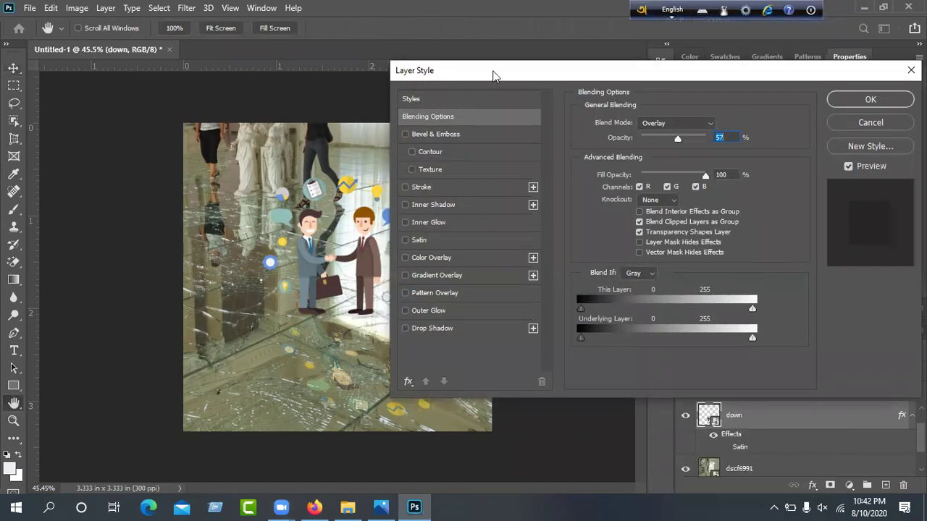
{"action": "left_click", "coordinate": [410, 240]}
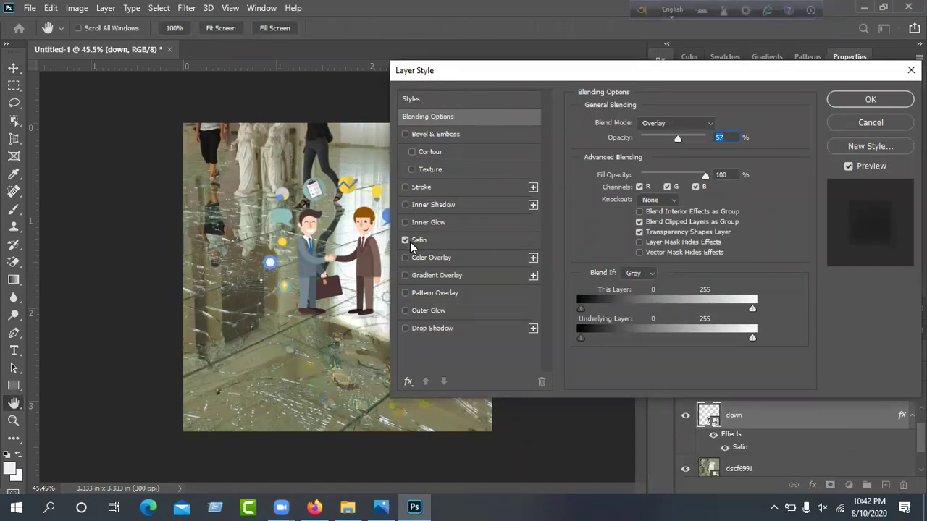
{"action": "left_click", "coordinate": [890, 97]}
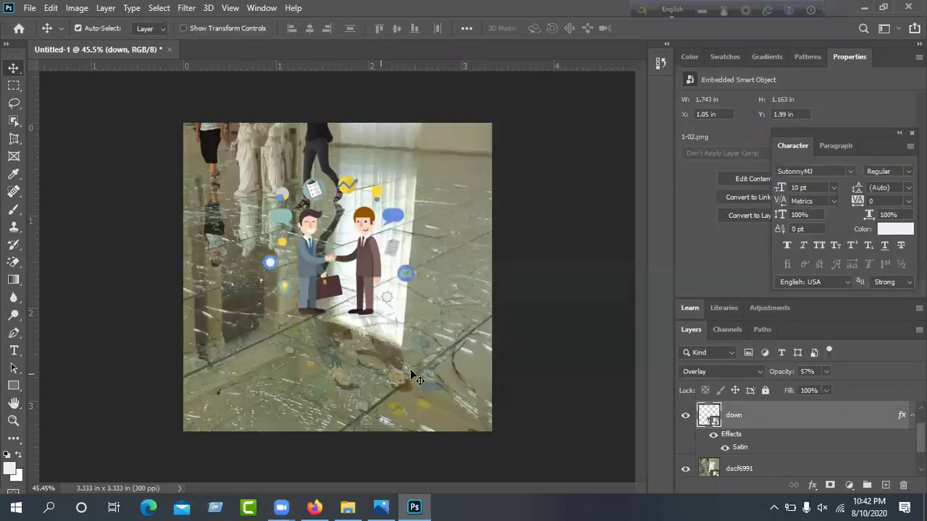
Toggle the down layer's effects off and on to compare the reflection with and without Satin
{"action": "left_click", "coordinate": [713, 437]}
{"action": "left_click", "coordinate": [713, 438]}
{"action": "left_click", "coordinate": [713, 437]}
{"action": "left_click", "coordinate": [714, 438]}
Add a layer mask to the down layer and preview other blend modes on it, keeping Overlay
{"action": "left_click", "coordinate": [830, 486]}
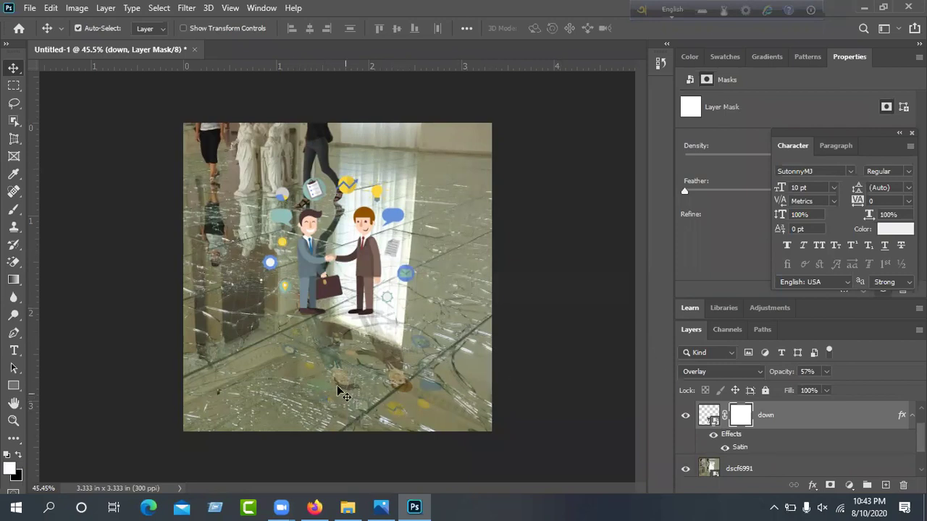
{"action": "left_click", "coordinate": [727, 372]}
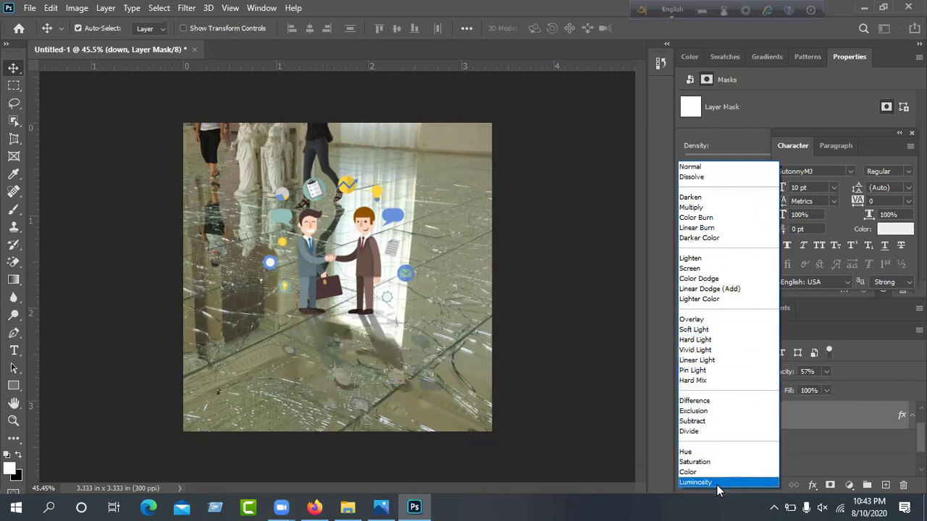
{"action": "left_click", "coordinate": [714, 320]}
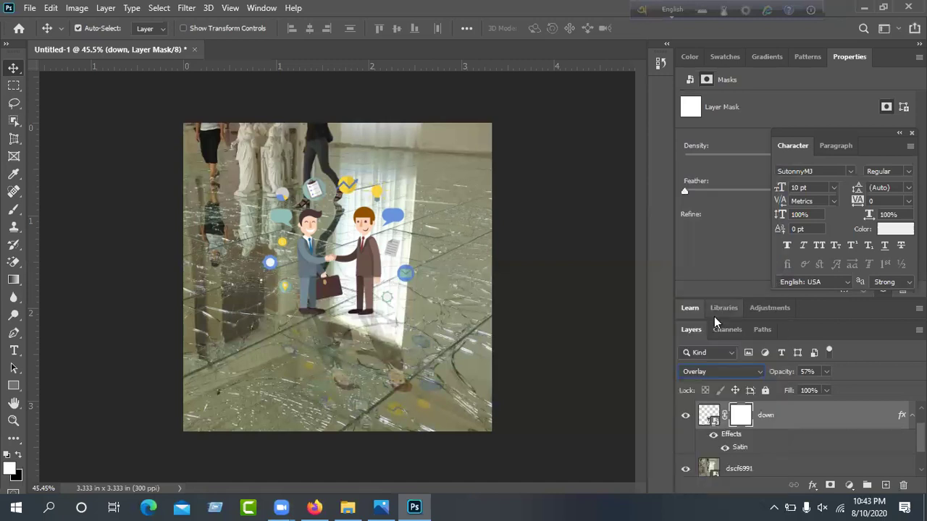
Check the handwritten topic list in Photos, then return to Photoshop, select the up layer and hide the dscf6991 floor layer
{"action": "left_click", "coordinate": [377, 506]}
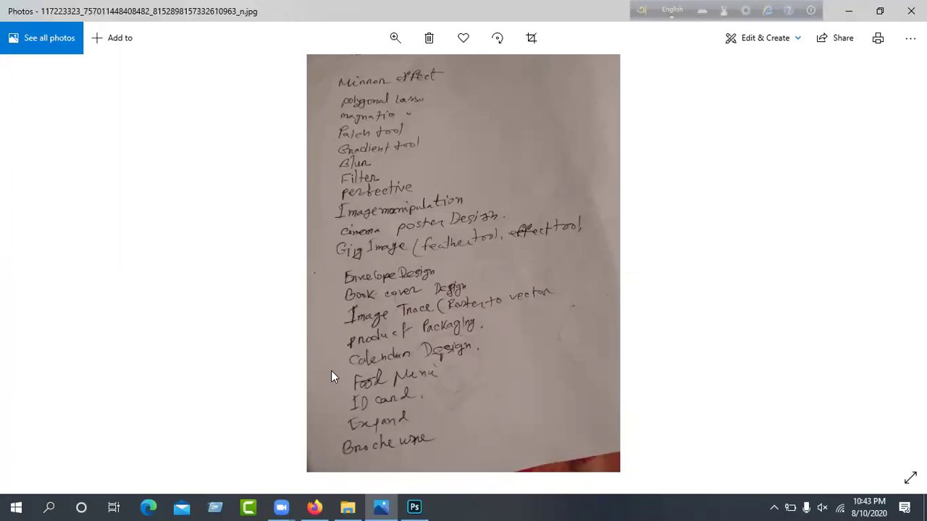
{"action": "key", "text": "alt+Tab"}
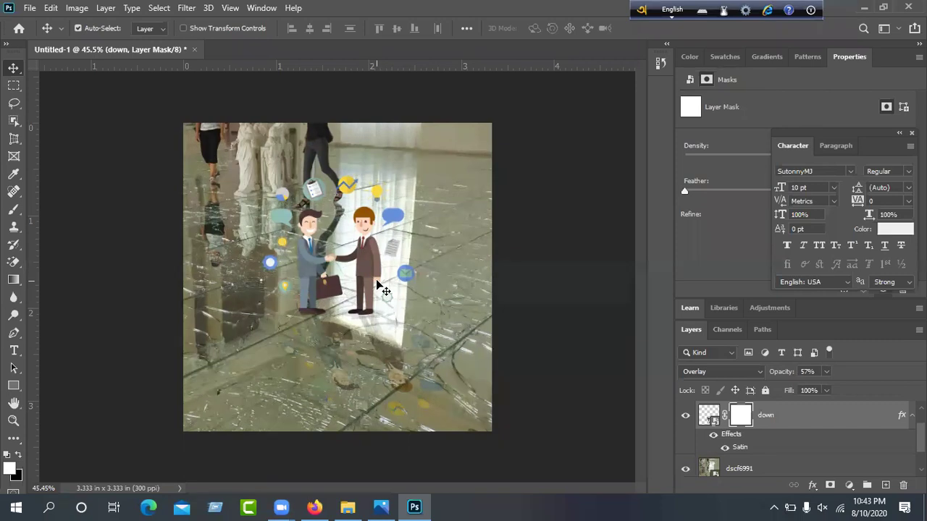
{"action": "left_click", "coordinate": [382, 289]}
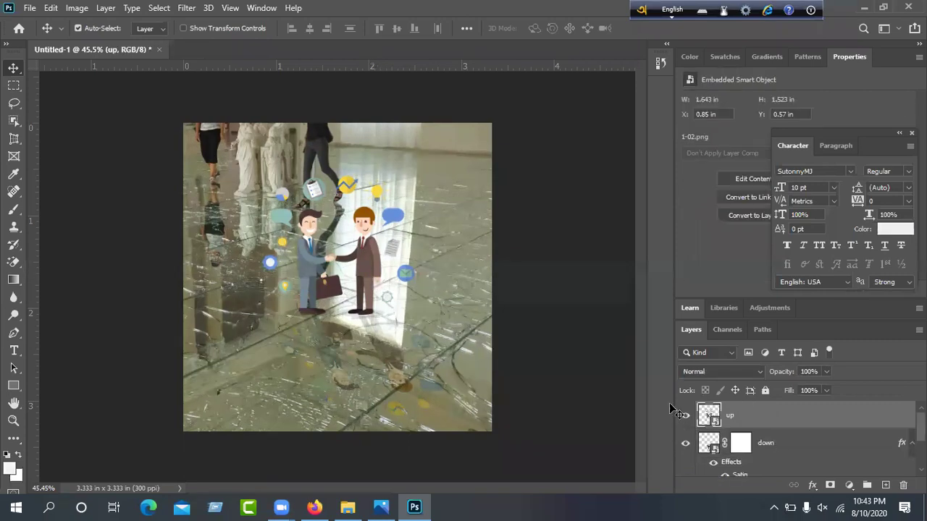
{"action": "scroll", "coordinate": [702, 451], "scroll_direction": "down", "scroll_amount": 1}
{"action": "left_click", "coordinate": [685, 470]}
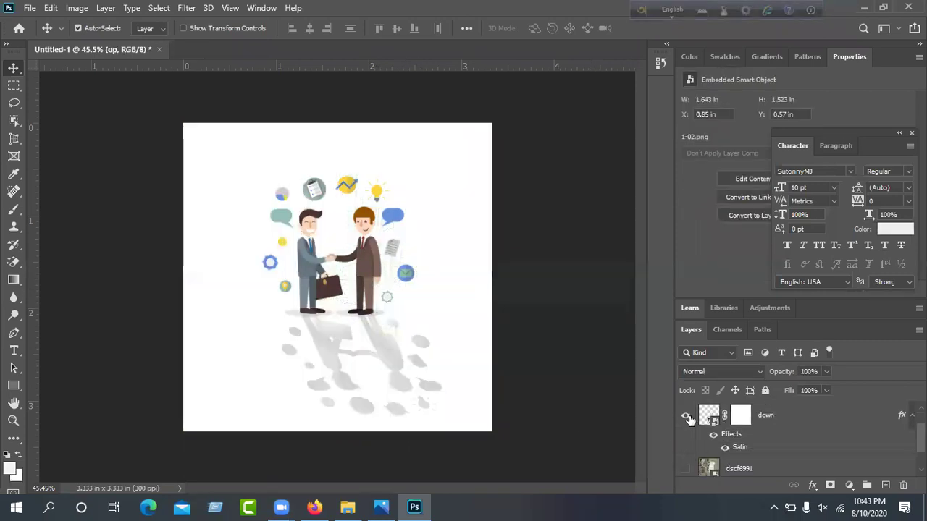
{"action": "scroll", "coordinate": [690, 420], "scroll_direction": "up", "scroll_amount": 1}
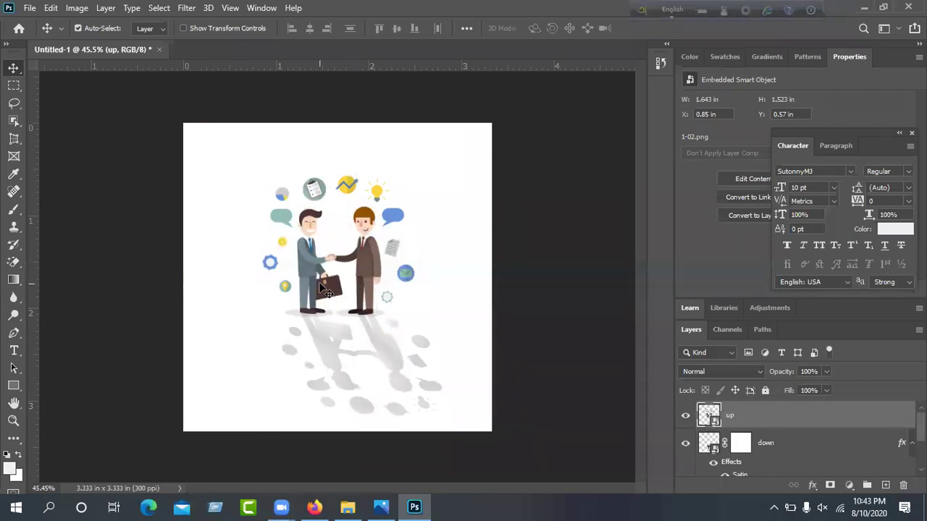
Enlarge the up layer's handshake artwork to about 2.91 by 2.70 in, centred on the canvas, and hide the down layer
{"action": "left_click", "coordinate": [228, 29]}
{"action": "left_click_drag", "start_coordinate": [415, 178], "coordinate": [289, 352]}
{"action": "left_click_drag", "start_coordinate": [354, 248], "coordinate": [474, 66]}
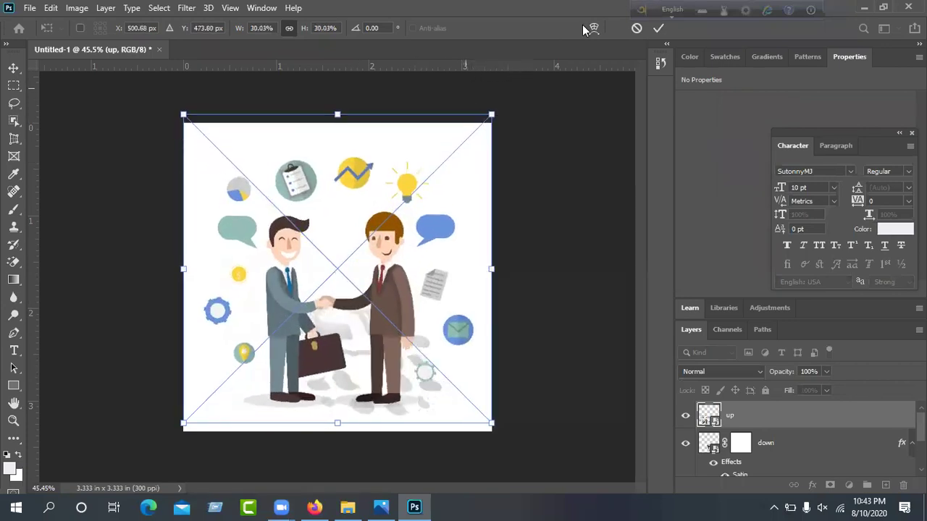
{"action": "left_click", "coordinate": [659, 29]}
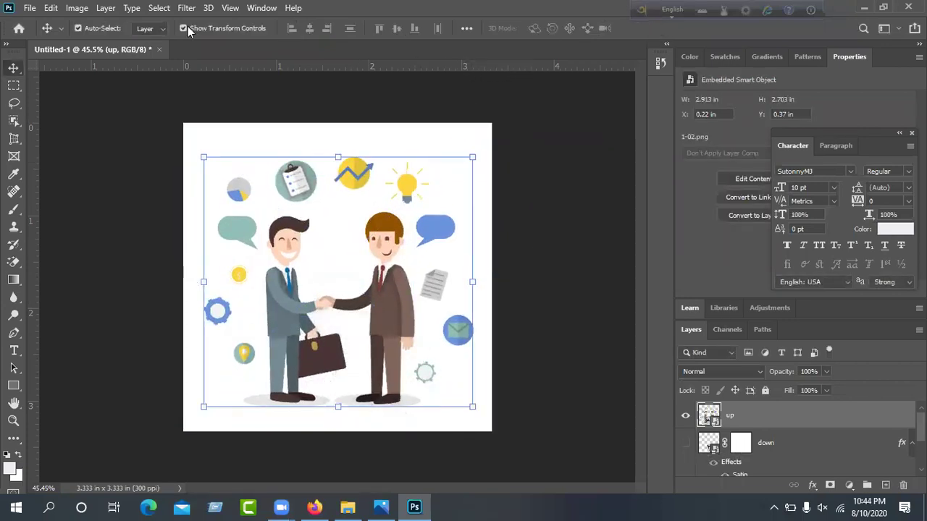
{"action": "left_click", "coordinate": [228, 29]}
Draw a freehand selection around the clipboard icon with the Lasso tool and deselect it
{"action": "left_click", "coordinate": [13, 104]}
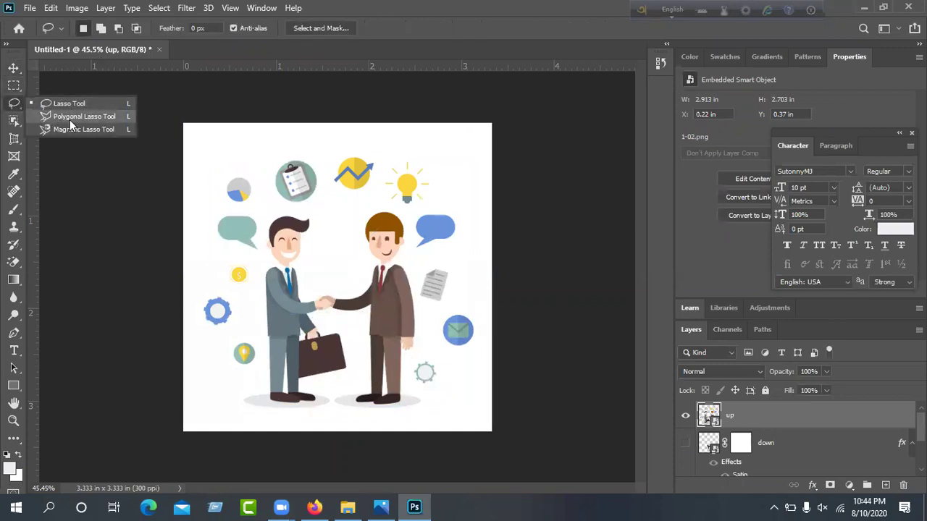
{"action": "left_click", "coordinate": [66, 104]}
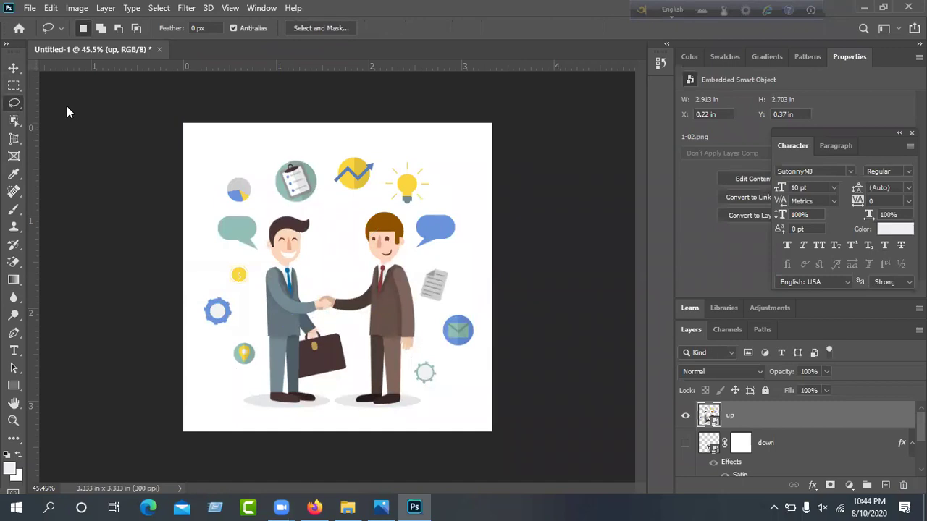
{"action": "mouse_move", "coordinate": [266, 162]}
{"action": "left_mouse_down"}
{"action": "mouse_move", "coordinate": [295, 133]}
{"action": "mouse_move", "coordinate": [299, 144]}
{"action": "mouse_move", "coordinate": [268, 166]}
{"action": "left_mouse_up"}
{"action": "key", "text": "ctrl+d"}
Outline a small straight-edged area just below the yellow chart icon with the Polygonal Lasso tool
{"action": "right_click", "coordinate": [13, 104]}
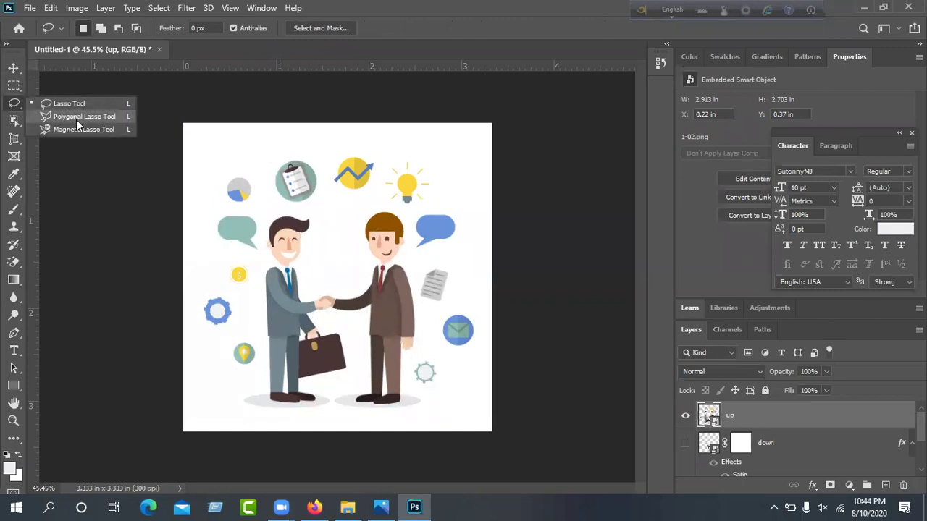
{"action": "left_click", "coordinate": [76, 117]}
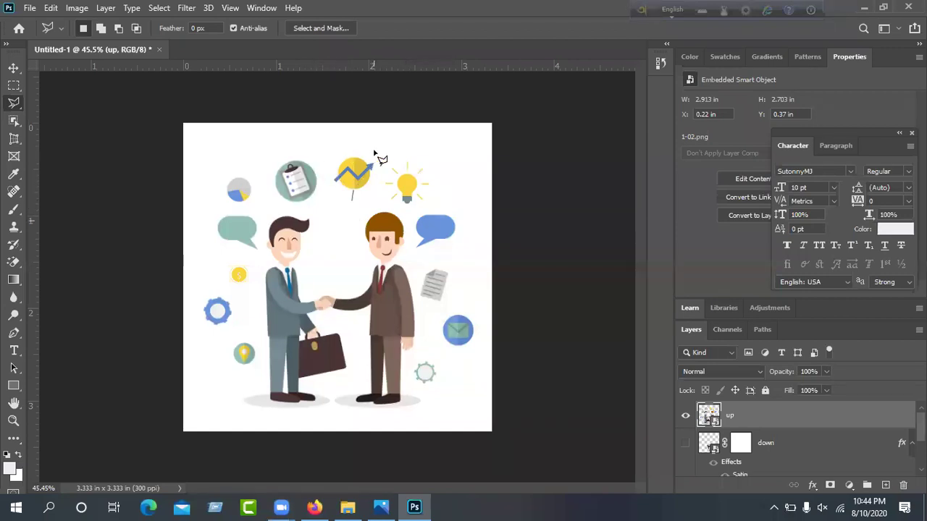
{"action": "left_click", "coordinate": [324, 182]}
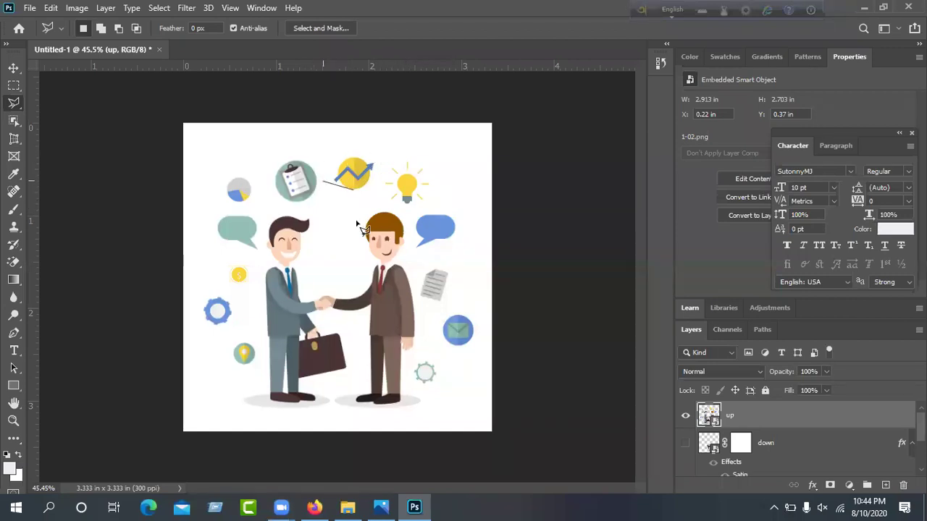
{"action": "left_click", "coordinate": [315, 213]}
{"action": "left_click", "coordinate": [336, 229]}
{"action": "left_click", "coordinate": [358, 215]}
{"action": "left_click", "coordinate": [355, 191]}
Select the yellow chart icon and its blue arrow by tracing their edges with the Magnetic Lasso tool, then deselect
{"action": "right_click", "coordinate": [21, 100]}
{"action": "left_click", "coordinate": [81, 128]}
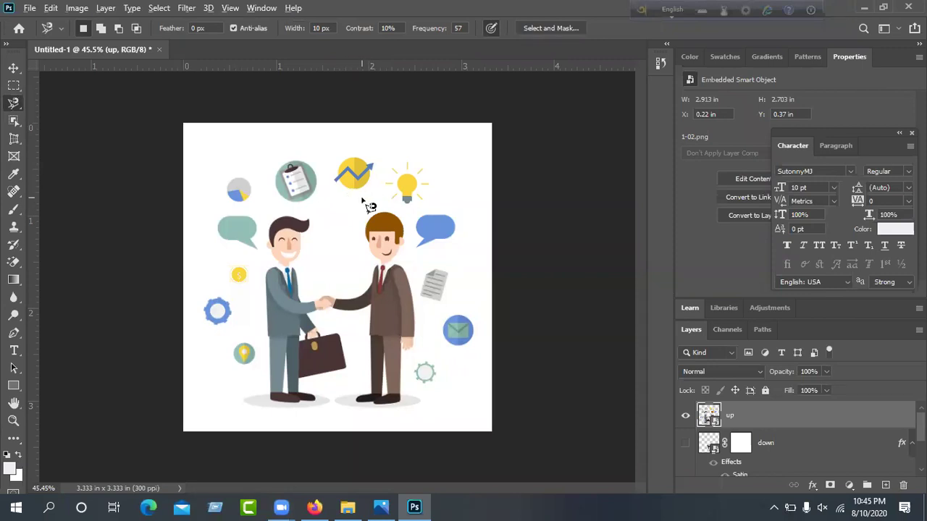
{"action": "scroll", "coordinate": [369, 207], "scroll_direction": "up", "scroll_amount": 5}
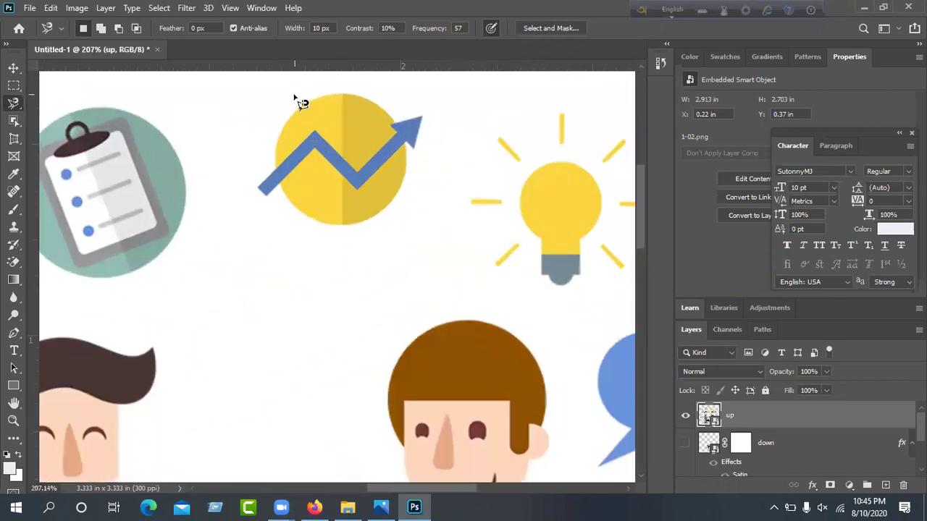
{"action": "scroll", "coordinate": [295, 97], "scroll_direction": "up", "scroll_amount": 2}
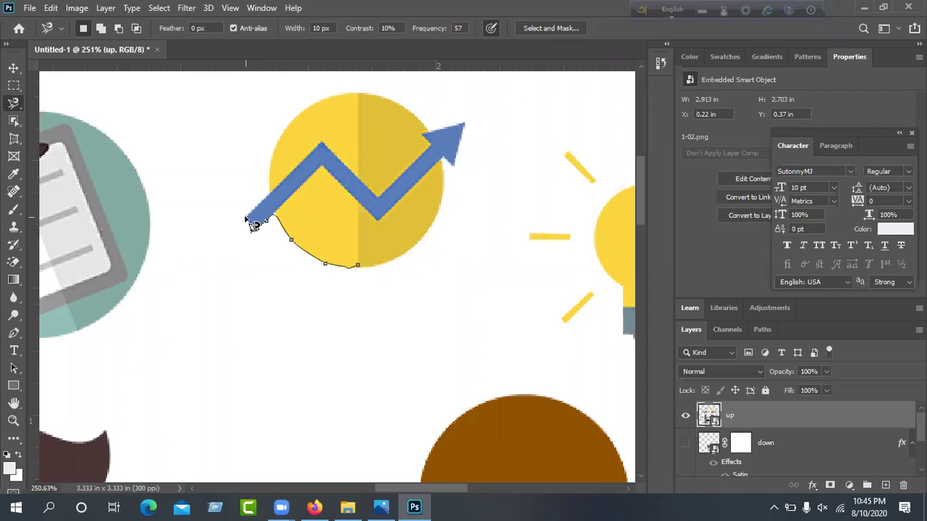
{"action": "left_click", "coordinate": [245, 220]}
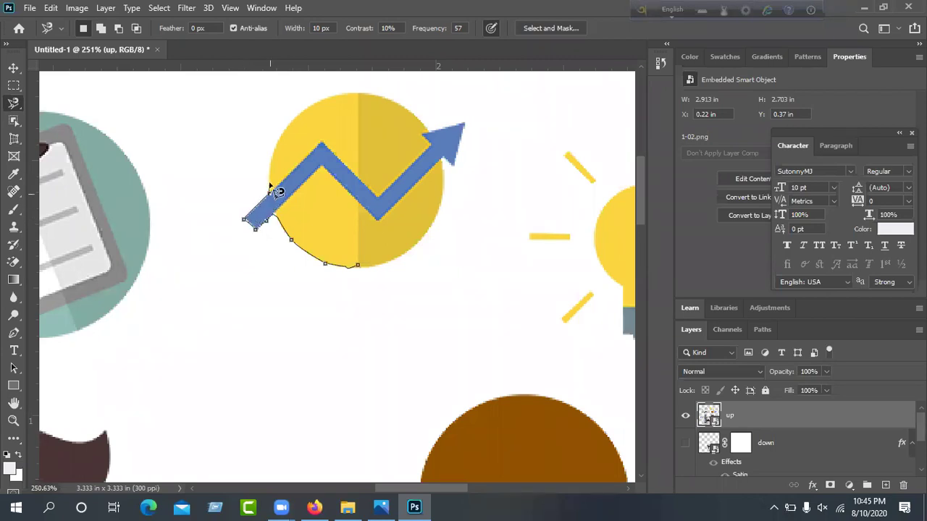
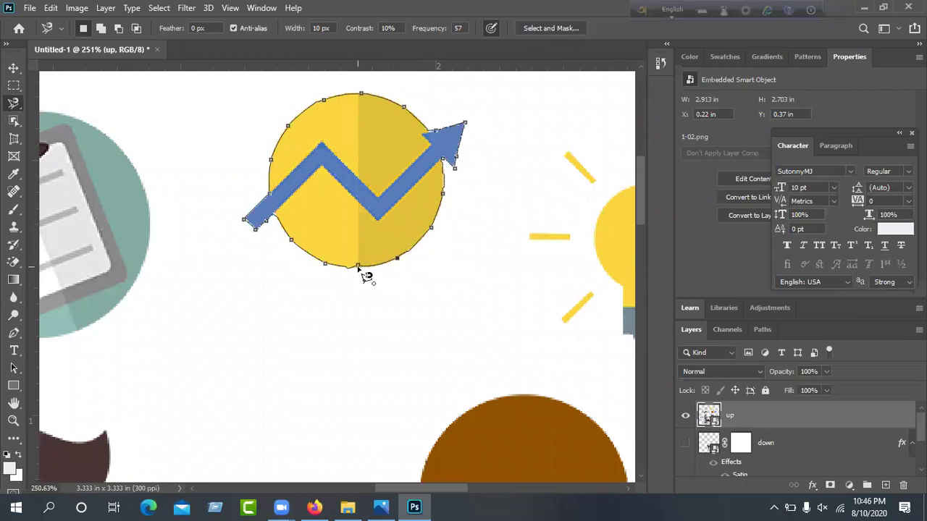
{"action": "left_click", "coordinate": [359, 268]}
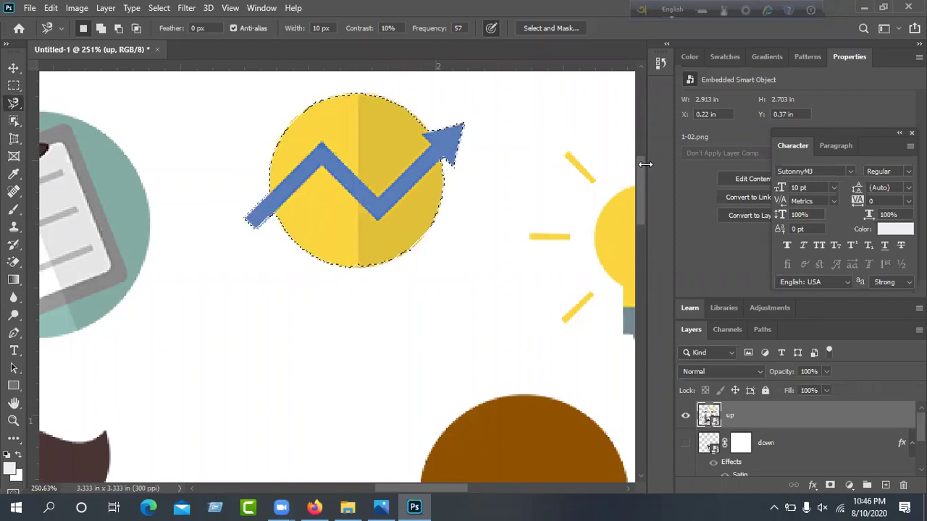
{"action": "key", "text": "ctrl+d"}
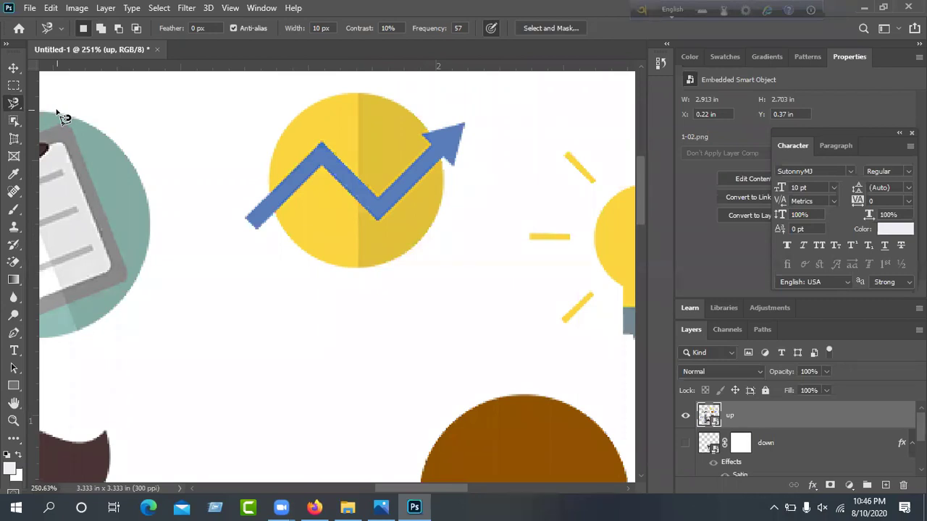
{"action": "right_click", "coordinate": [14, 108]}
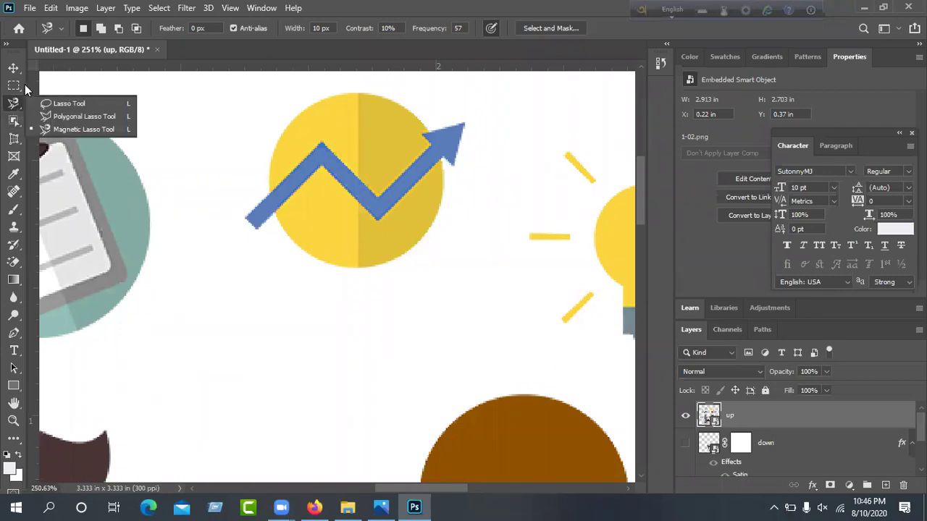
Look through the lasso and object selection tool variants, and check the handwritten topic list in Photos
{"action": "right_click", "coordinate": [13, 124]}
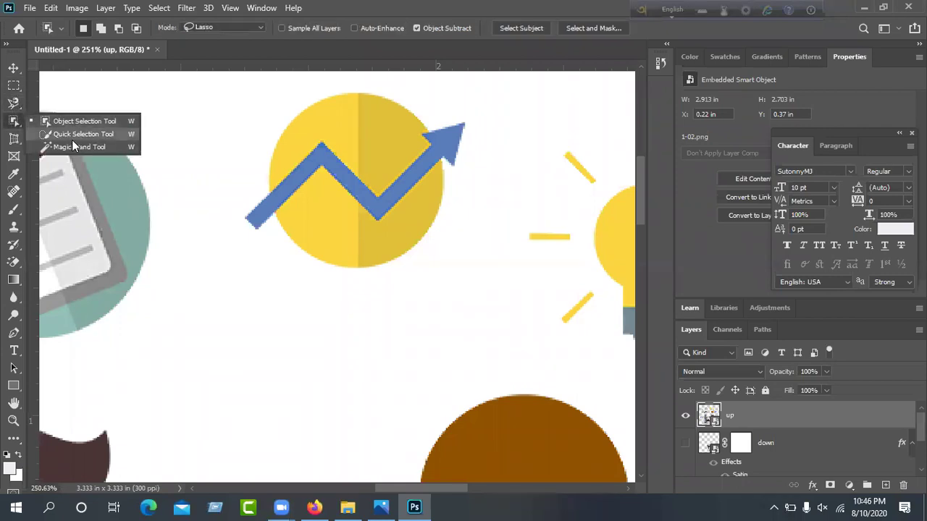
{"action": "left_click", "coordinate": [16, 108]}
{"action": "right_click", "coordinate": [17, 110]}
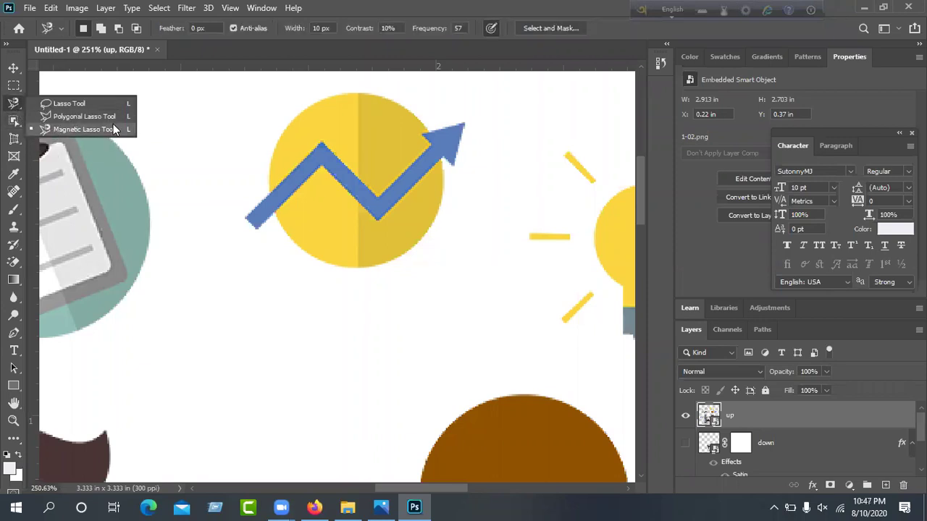
{"action": "left_click", "coordinate": [62, 130]}
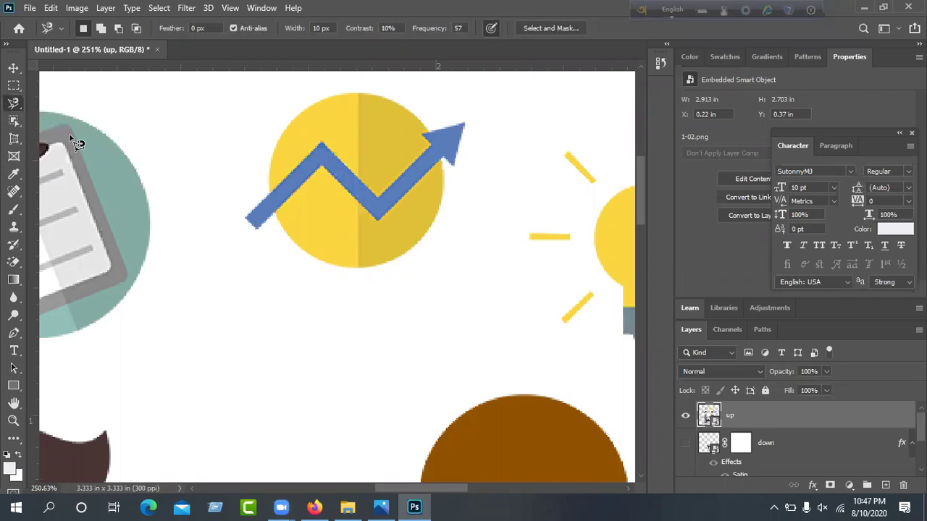
{"action": "left_click", "coordinate": [380, 507]}
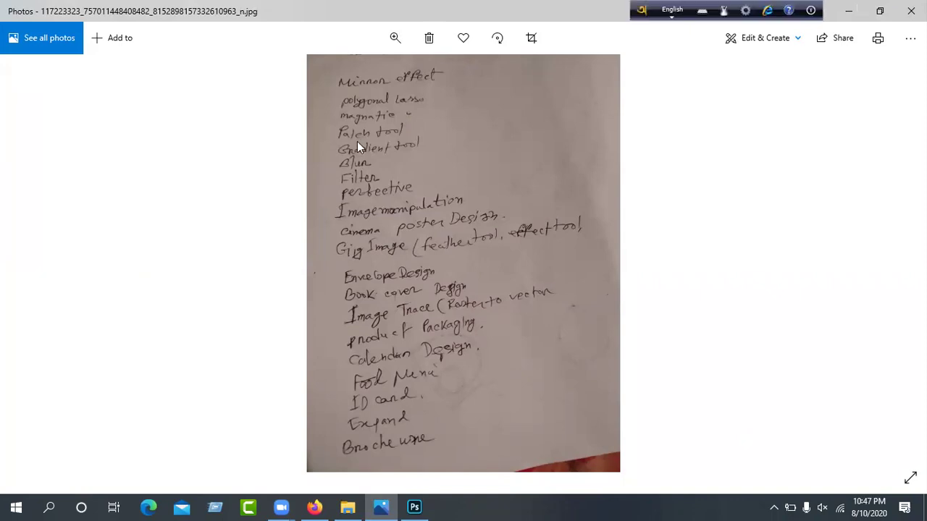
{"action": "left_click", "coordinate": [858, 12]}
Show the toolbar in two columns and activate the Patch tool
{"action": "left_click", "coordinate": [10, 69]}
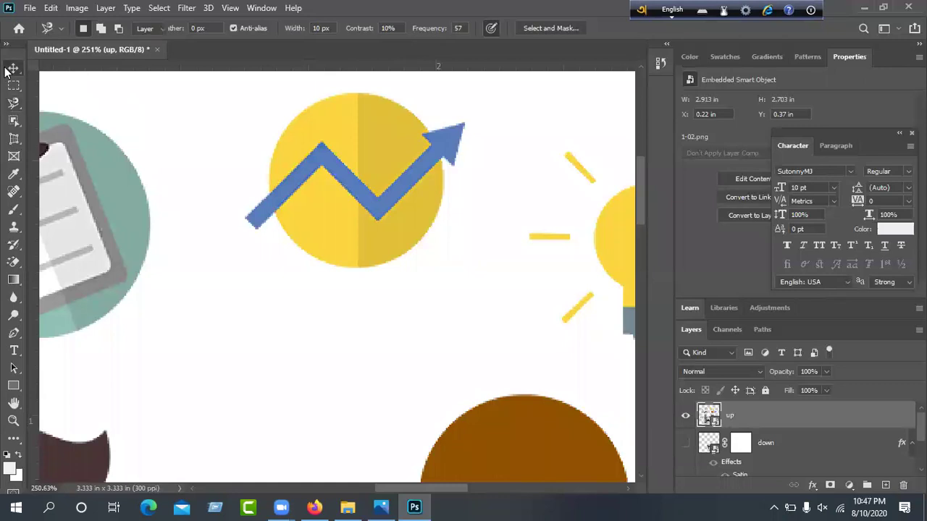
{"action": "scroll", "coordinate": [802, 438], "scroll_direction": "down", "scroll_amount": 3}
{"action": "scroll", "coordinate": [802, 438], "scroll_direction": "up", "scroll_amount": 3}
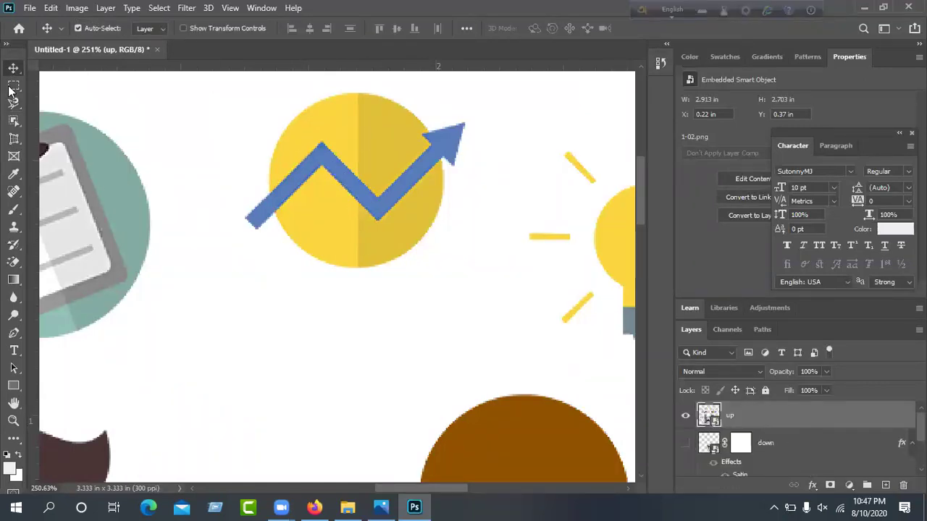
{"action": "left_click", "coordinate": [7, 45]}
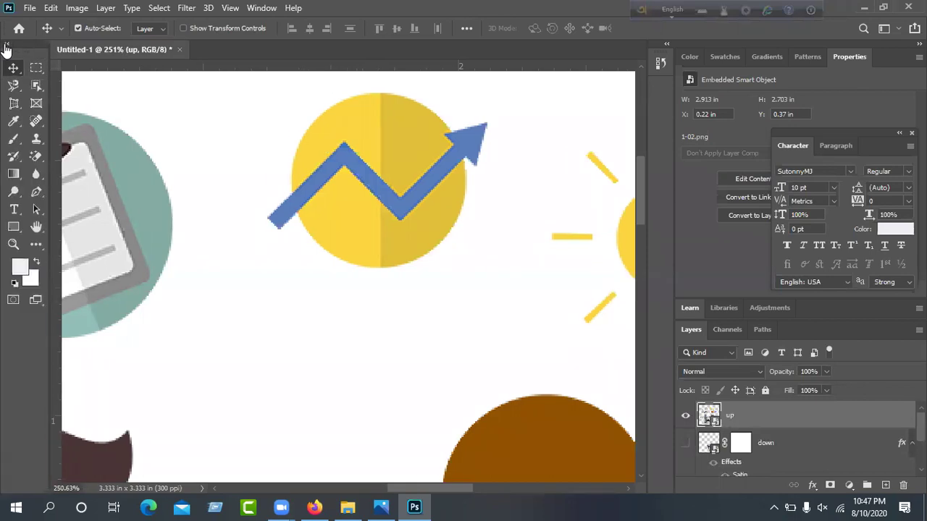
{"action": "left_click", "coordinate": [37, 127]}
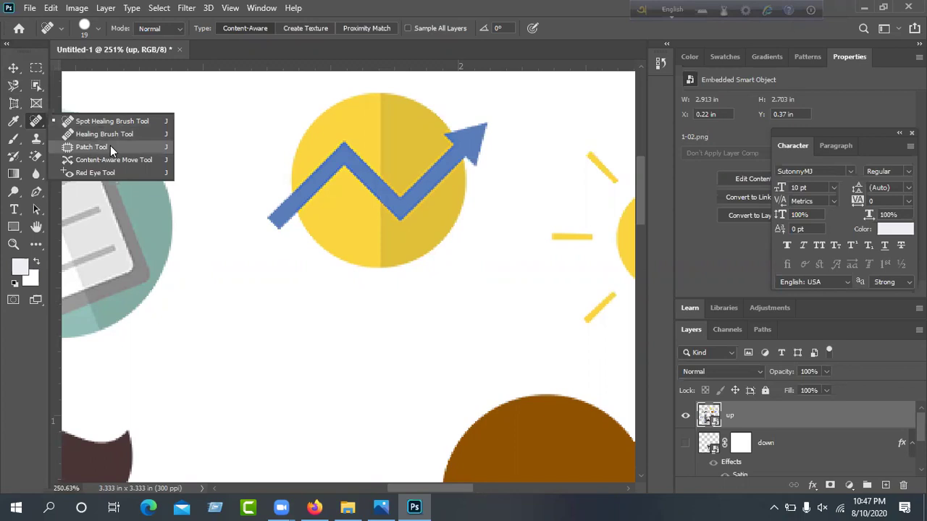
{"action": "left_click", "coordinate": [110, 147]}
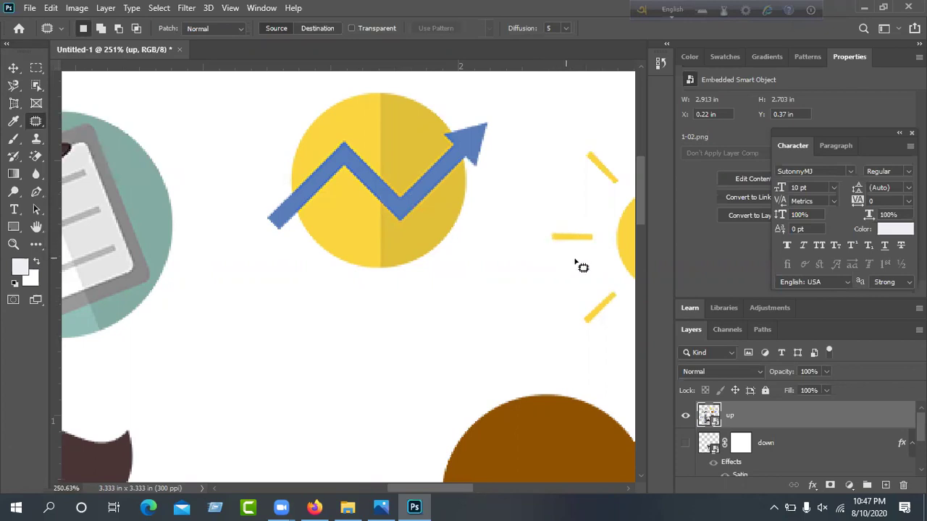
Outline the top edge of the brown hair with the Patch tool and try to patch it on the smart object
{"action": "mouse_move", "coordinate": [589, 387]}
{"action": "left_mouse_down"}
{"action": "mouse_move", "coordinate": [518, 384]}
{"action": "mouse_move", "coordinate": [483, 403]}
{"action": "mouse_move", "coordinate": [488, 425]}
{"action": "mouse_move", "coordinate": [504, 433]}
{"action": "mouse_move", "coordinate": [573, 428]}
{"action": "mouse_move", "coordinate": [603, 407]}
{"action": "left_mouse_up"}
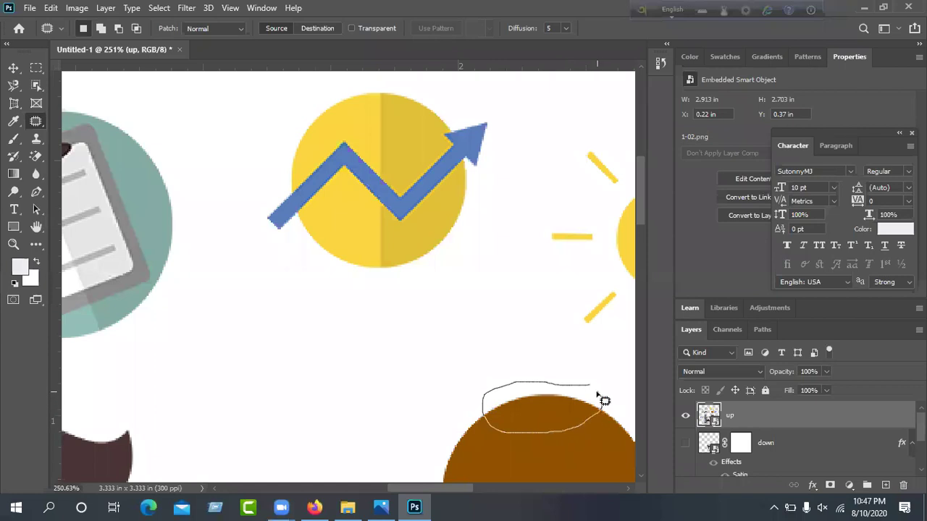
{"action": "left_click_drag", "start_coordinate": [598, 393], "coordinate": [600, 389]}
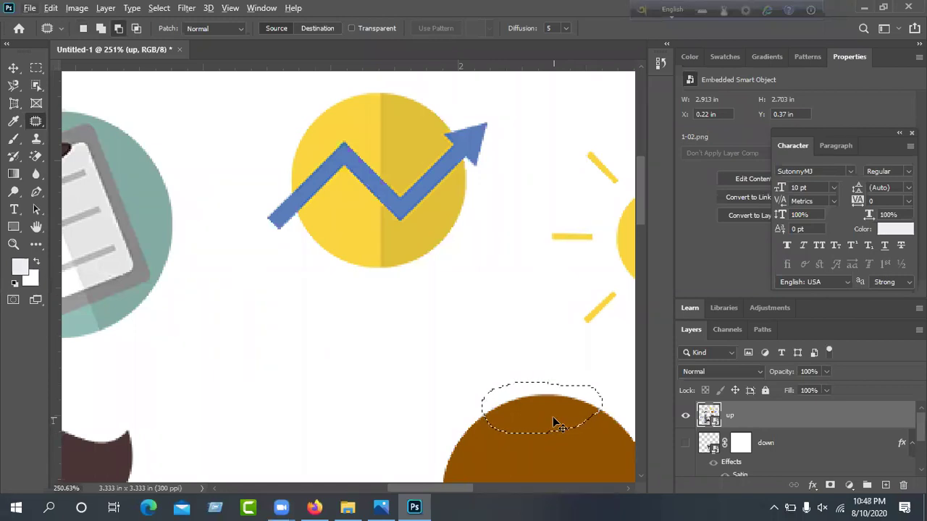
{"action": "mouse_move", "coordinate": [553, 419]}
{"action": "left_mouse_down"}
{"action": "mouse_move", "coordinate": [552, 402]}
{"action": "mouse_move", "coordinate": [550, 417]}
{"action": "left_mouse_up"}
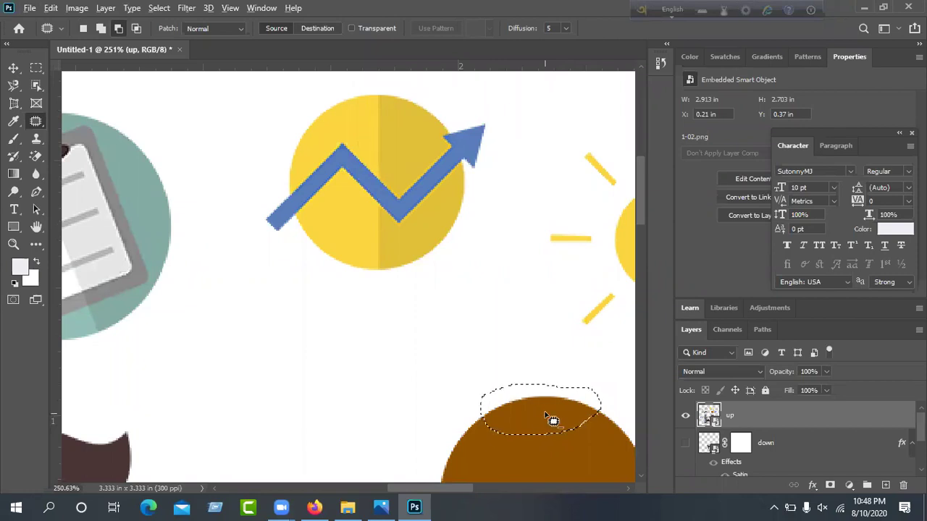
{"action": "mouse_move", "coordinate": [546, 418]}
{"action": "left_mouse_down"}
{"action": "mouse_move", "coordinate": [544, 401]}
{"action": "mouse_move", "coordinate": [561, 404]}
{"action": "mouse_move", "coordinate": [513, 391]}
{"action": "mouse_move", "coordinate": [484, 414]}
{"action": "mouse_move", "coordinate": [531, 441]}
{"action": "mouse_move", "coordinate": [589, 412]}
{"action": "mouse_move", "coordinate": [552, 401]}
{"action": "left_mouse_up"}
{"action": "key", "text": "ctrl+d"}
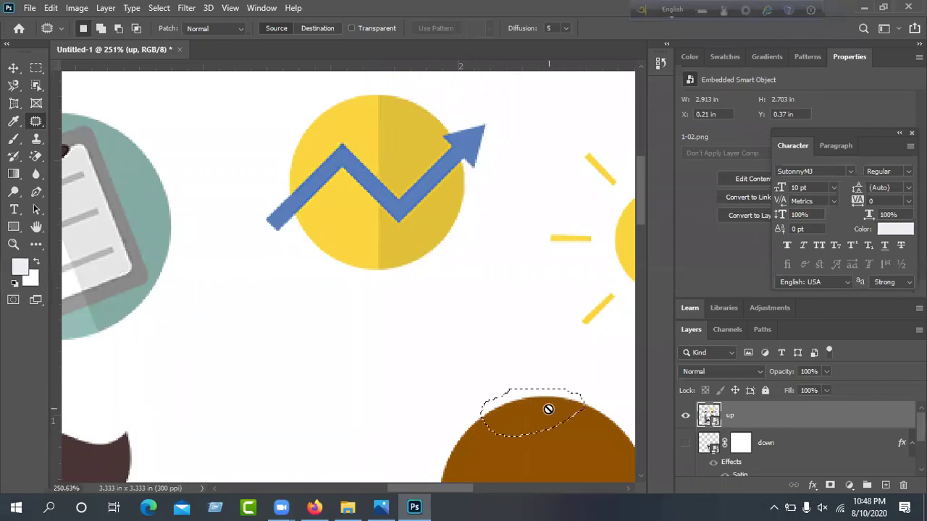
{"action": "left_click", "coordinate": [545, 395]}
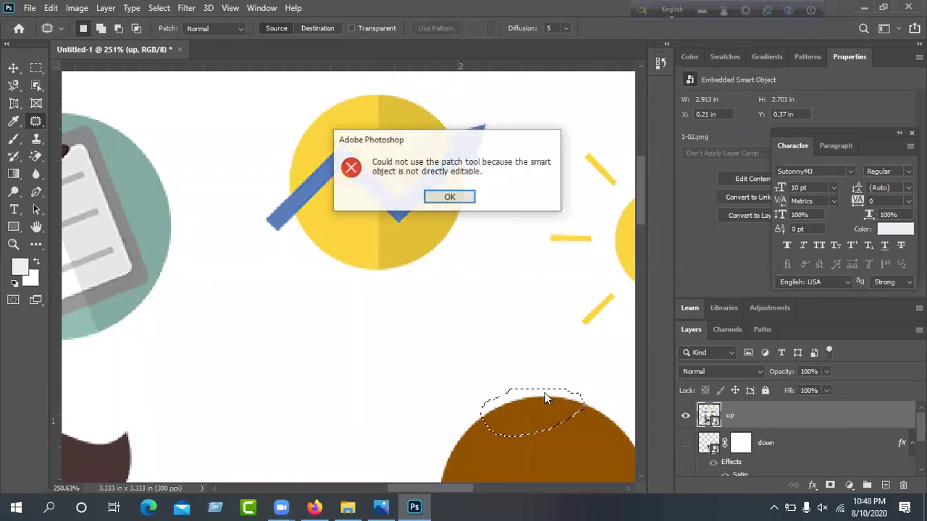
{"action": "left_click", "coordinate": [449, 198]}
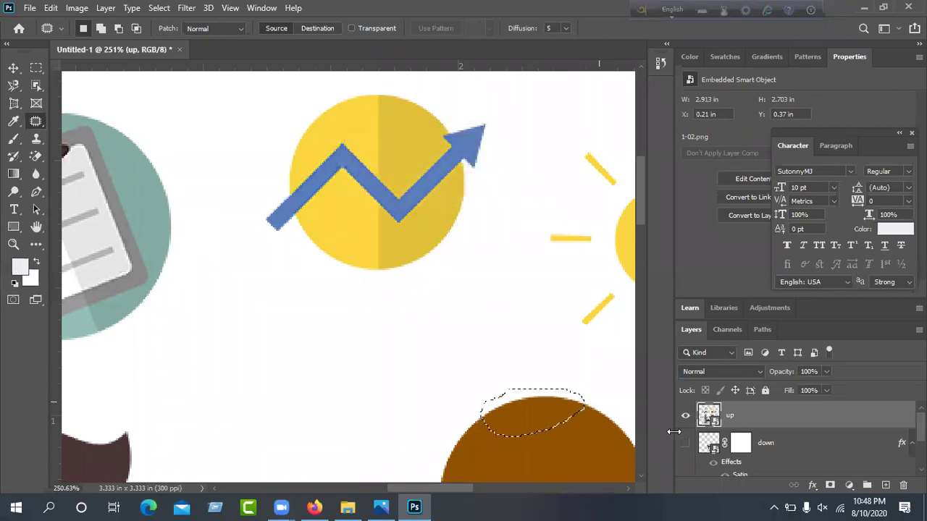
Rasterize the up layer, try to patch the selected hair edge from the white area above it, and deselect
{"action": "right_click", "coordinate": [740, 424]}
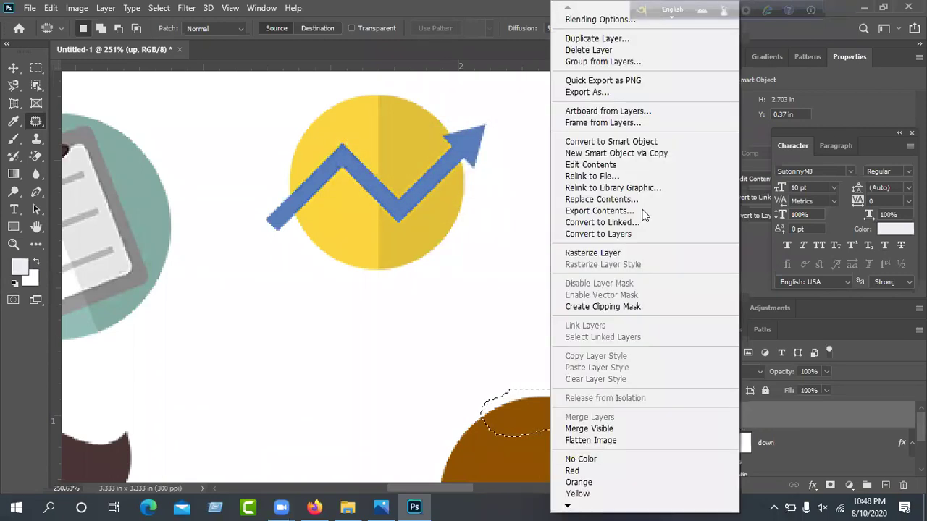
{"action": "left_click", "coordinate": [596, 254]}
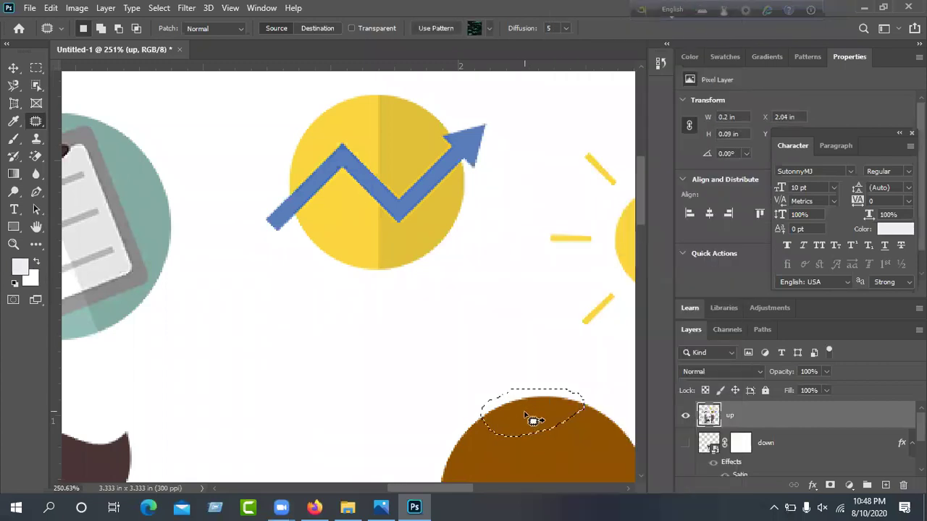
{"action": "left_click_drag", "start_coordinate": [540, 417], "coordinate": [532, 301]}
{"action": "key", "text": "ctrl+d"}
{"action": "scroll", "coordinate": [531, 303], "scroll_direction": "down", "scroll_amount": 1}
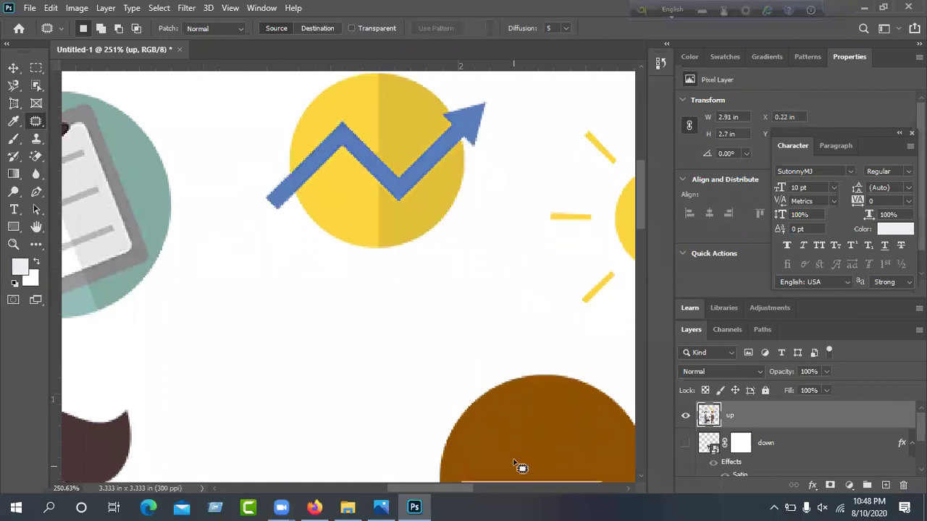
Patch an area of about 0.11 by 0.1 in on the brown hair with the blue arrow's lower bend, then deselect
{"action": "mouse_move", "coordinate": [570, 435]}
{"action": "left_mouse_down"}
{"action": "mouse_move", "coordinate": [549, 426]}
{"action": "mouse_move", "coordinate": [530, 467]}
{"action": "mouse_move", "coordinate": [585, 468]}
{"action": "mouse_move", "coordinate": [480, 331]}
{"action": "mouse_move", "coordinate": [399, 186]}
{"action": "mouse_move", "coordinate": [417, 197]}
{"action": "left_mouse_up"}
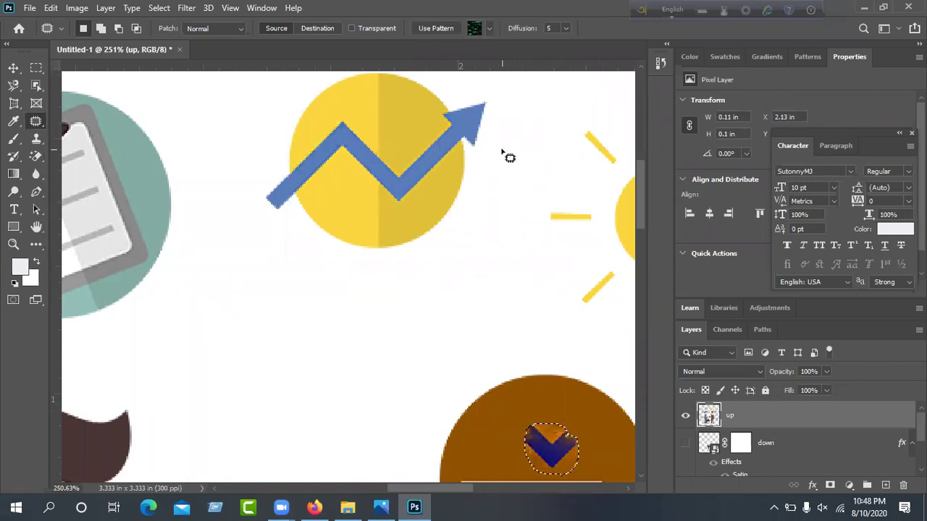
{"action": "key", "text": "ctrl+d"}
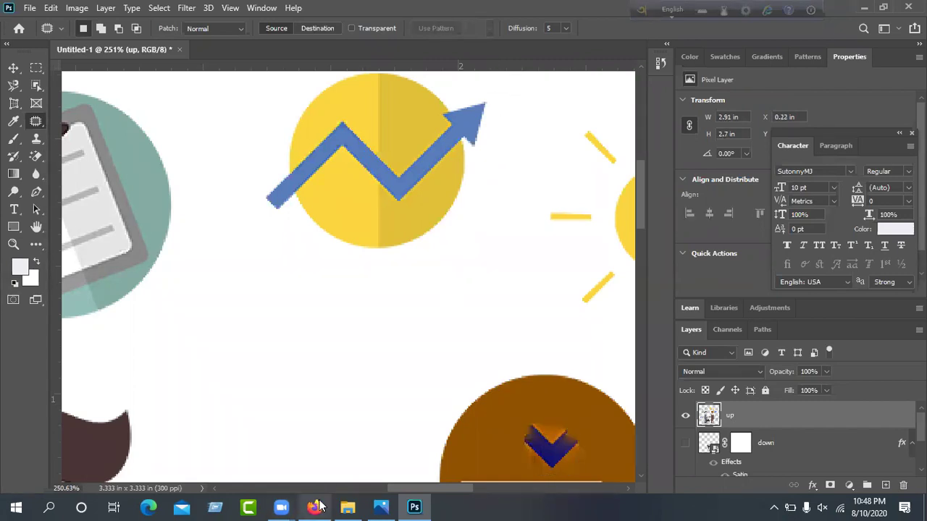
Switch to Firefox, read the recent messages in the ITV Combo-2 group chat, and return to Photoshop
{"action": "left_click", "coordinate": [314, 506]}
{"action": "left_click", "coordinate": [2, 6]}
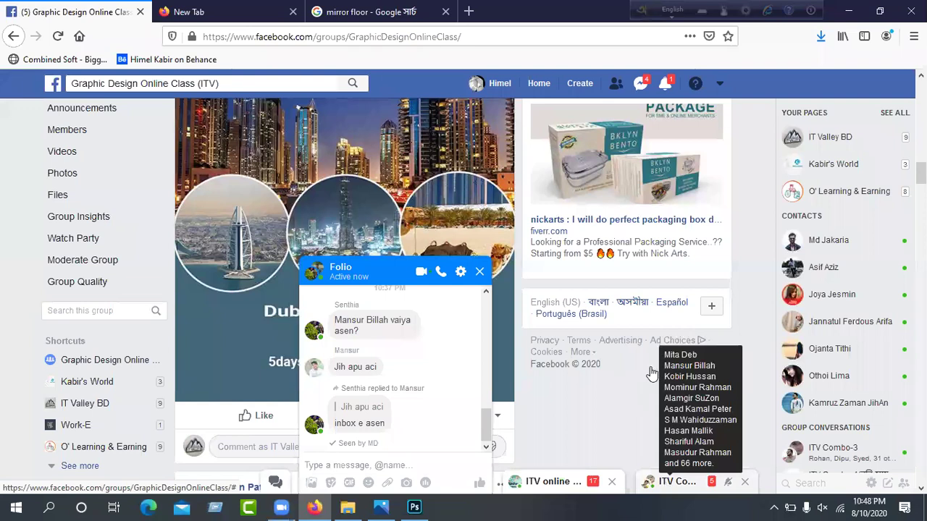
{"action": "left_click", "coordinate": [667, 485]}
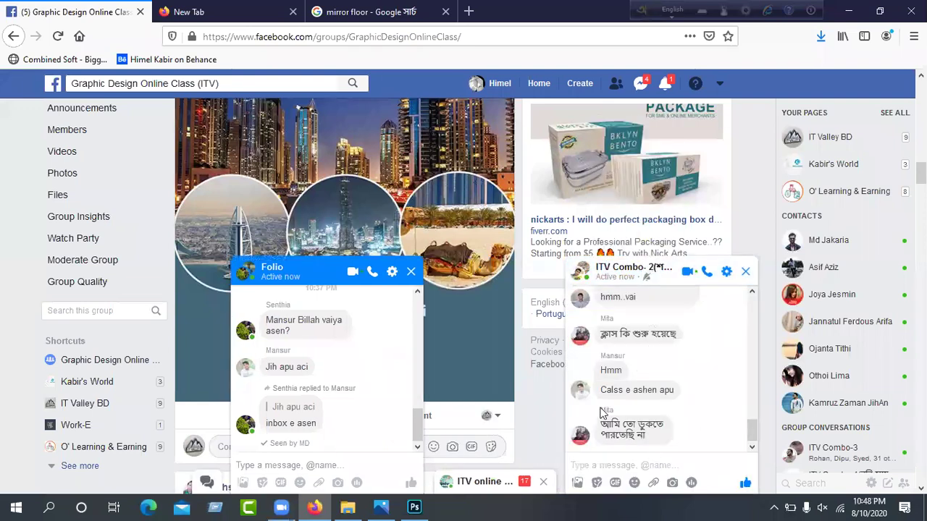
{"action": "scroll", "coordinate": [693, 356], "scroll_direction": "up", "scroll_amount": 3}
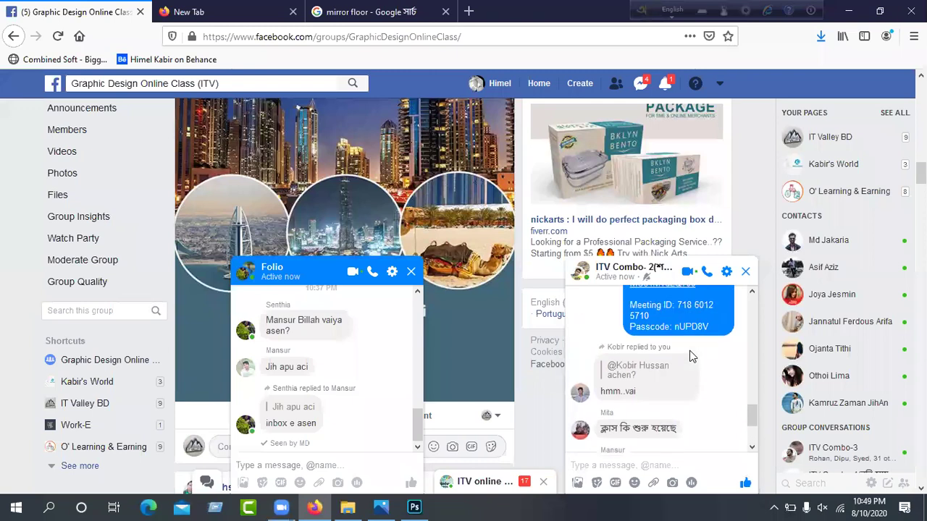
{"action": "scroll", "coordinate": [693, 356], "scroll_direction": "down", "scroll_amount": 3}
{"action": "scroll", "coordinate": [693, 356], "scroll_direction": "up", "scroll_amount": 1}
{"action": "scroll", "coordinate": [693, 356], "scroll_direction": "up", "scroll_amount": 1}
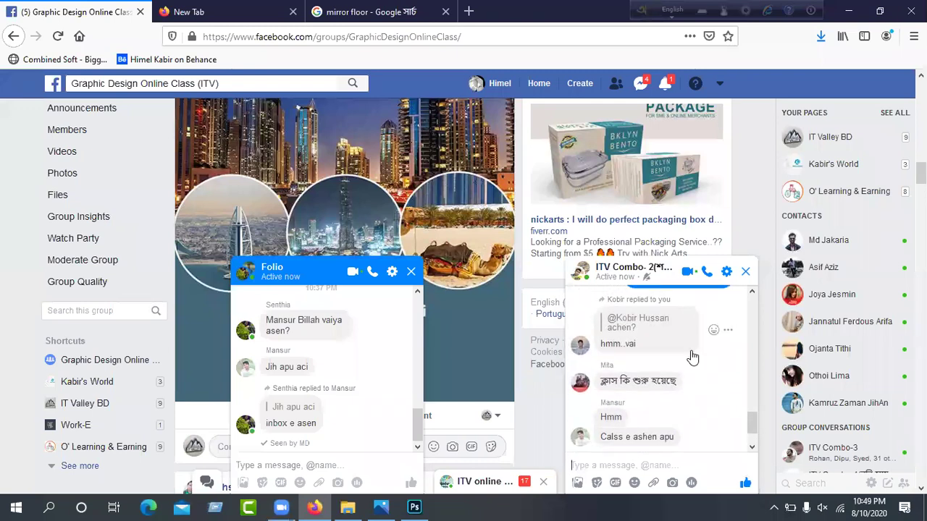
{"action": "scroll", "coordinate": [693, 357], "scroll_direction": "down", "scroll_amount": 1}
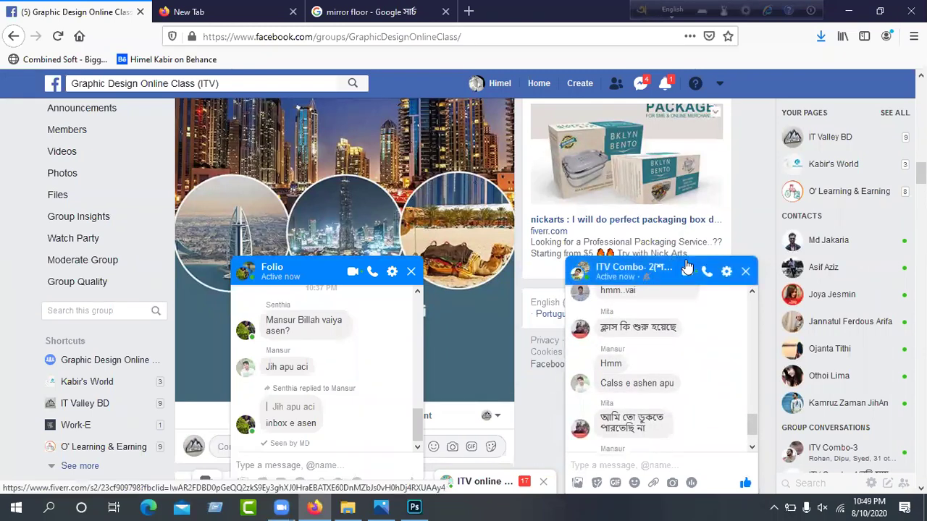
{"action": "left_click", "coordinate": [683, 265]}
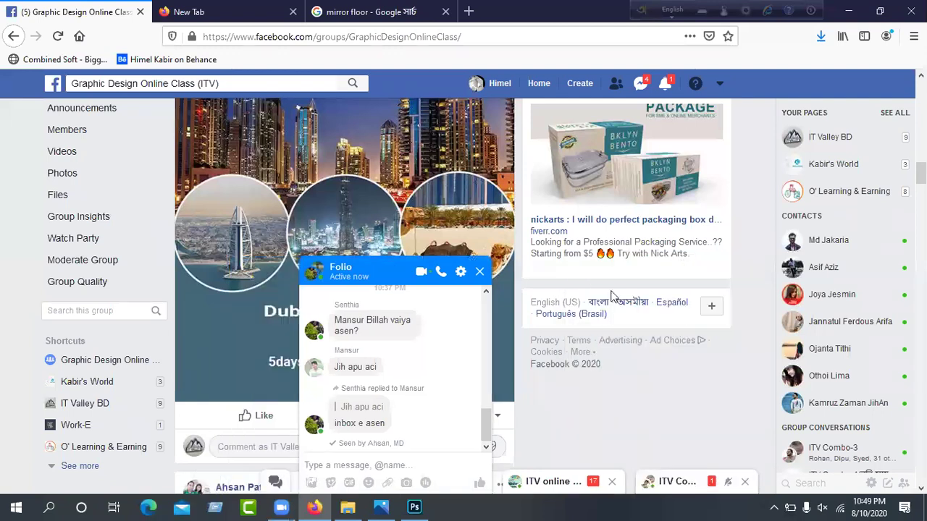
{"action": "left_click", "coordinate": [178, 20]}
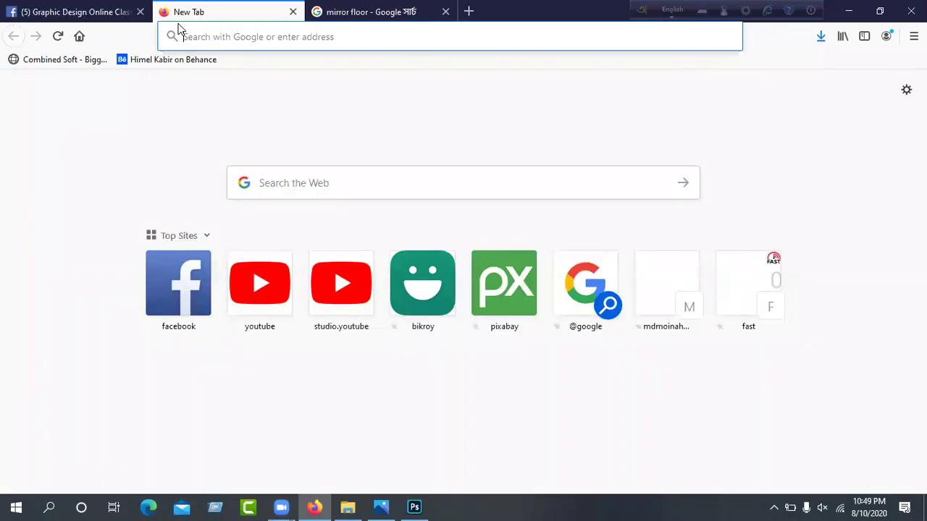
{"action": "key", "text": "alt+Tab"}
Undo the blue arrow patch on the brown hair
{"action": "scroll", "coordinate": [528, 395], "scroll_direction": "down", "scroll_amount": 2}
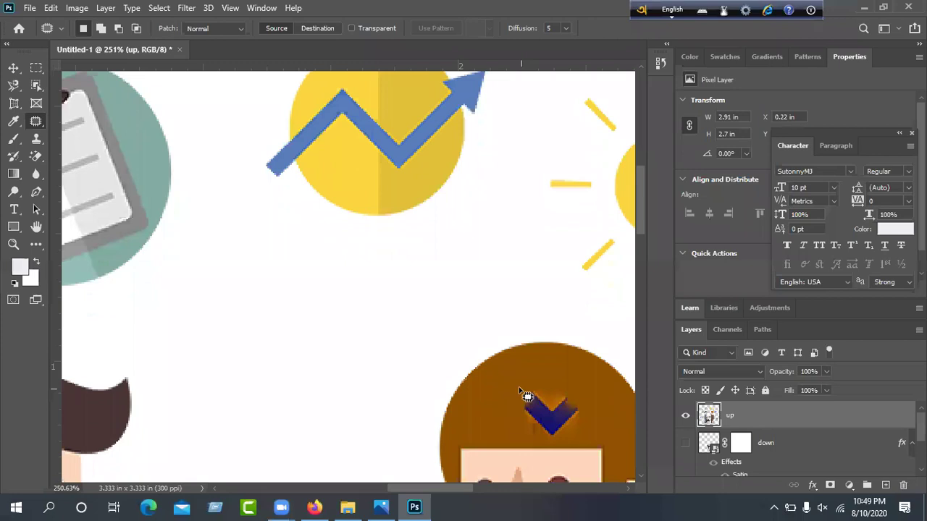
{"action": "scroll", "coordinate": [473, 290], "scroll_direction": "up", "scroll_amount": 2}
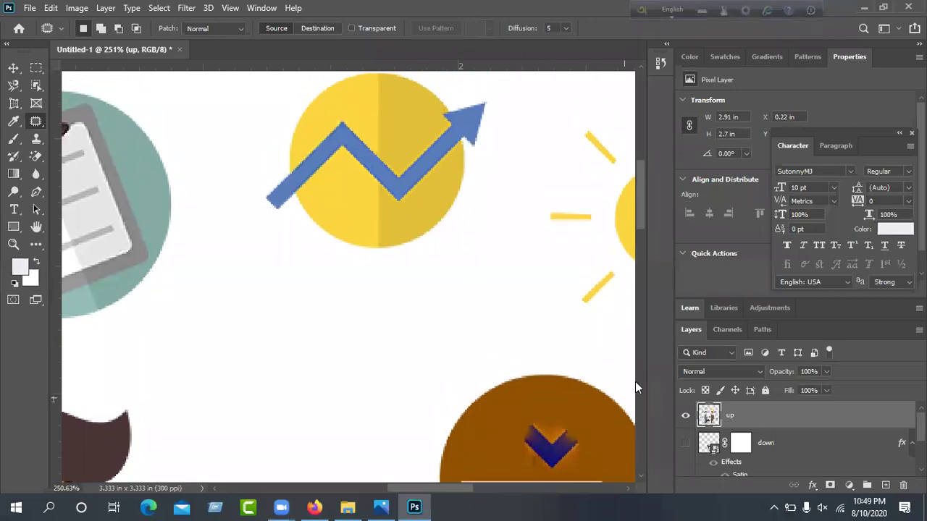
{"action": "key", "text": "ctrl+z"}
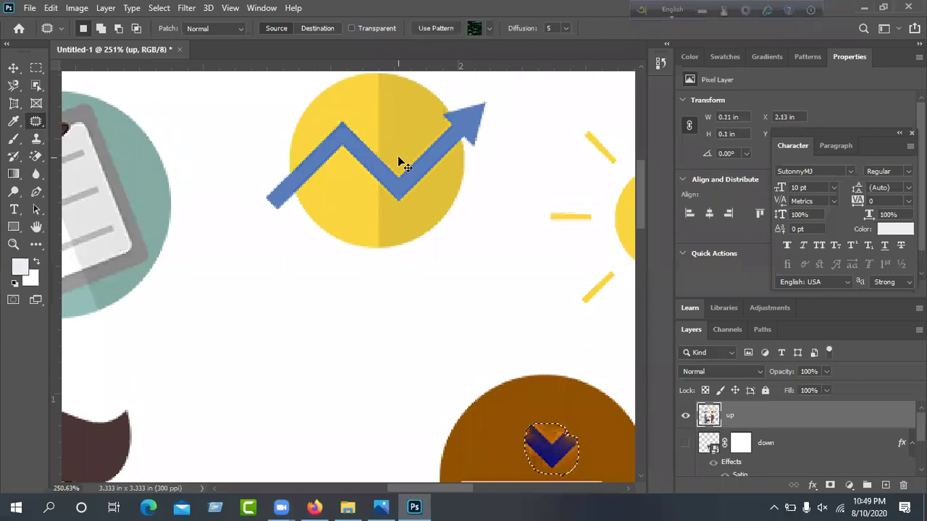
{"action": "key", "text": "ctrl+shift+z"}
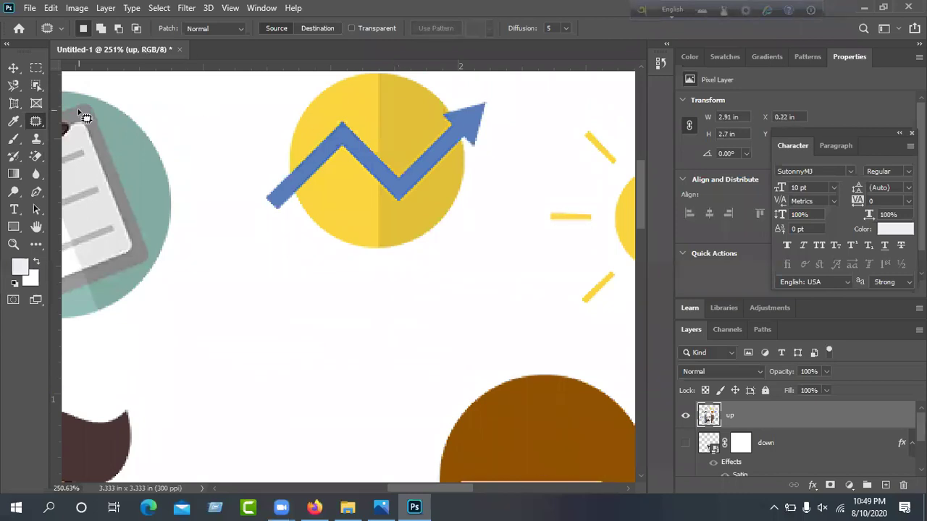
Patch an area of about 0.12 by 0.12 in on the brown hair with the clipboard's lower corner, keeping Patch mode at Normal
{"action": "right_click", "coordinate": [40, 120]}
{"action": "left_click", "coordinate": [101, 147]}
{"action": "mouse_move", "coordinate": [559, 434]}
{"action": "left_mouse_down"}
{"action": "mouse_move", "coordinate": [541, 412]}
{"action": "mouse_move", "coordinate": [514, 412]}
{"action": "mouse_move", "coordinate": [503, 458]}
{"action": "mouse_move", "coordinate": [538, 466]}
{"action": "mouse_move", "coordinate": [559, 434]}
{"action": "left_mouse_up"}
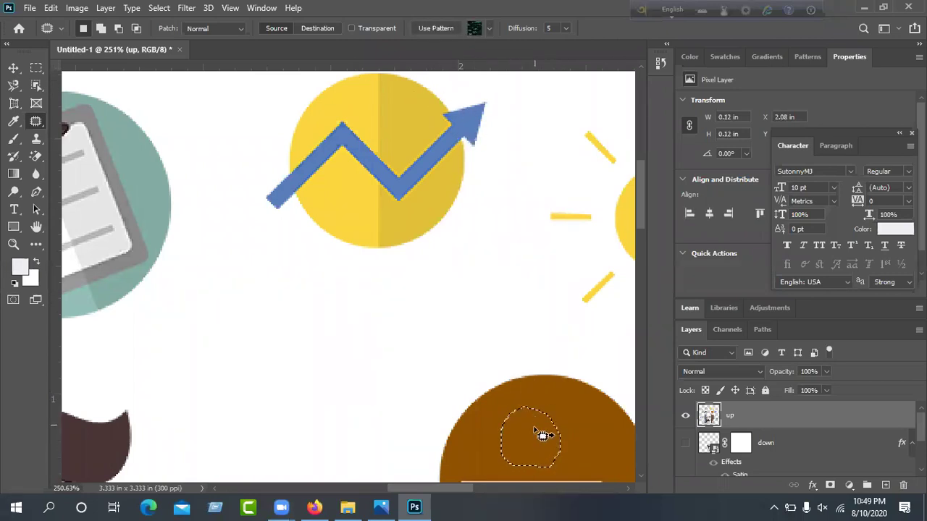
{"action": "left_click_drag", "start_coordinate": [540, 436], "coordinate": [130, 242]}
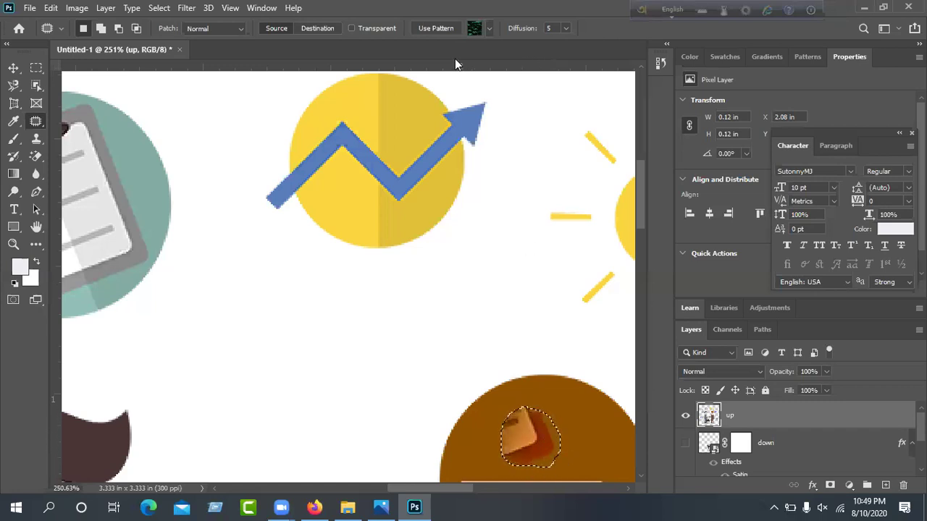
{"action": "left_click", "coordinate": [240, 29]}
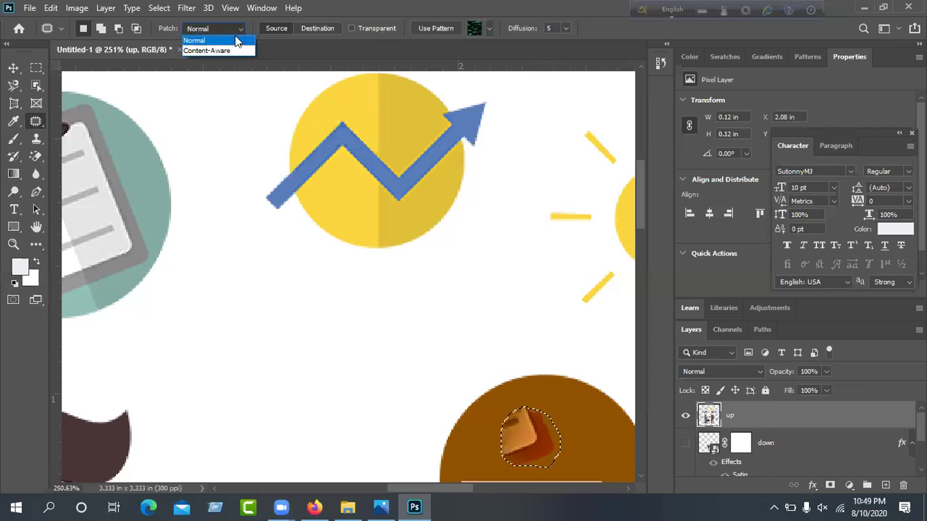
{"action": "left_click", "coordinate": [222, 40]}
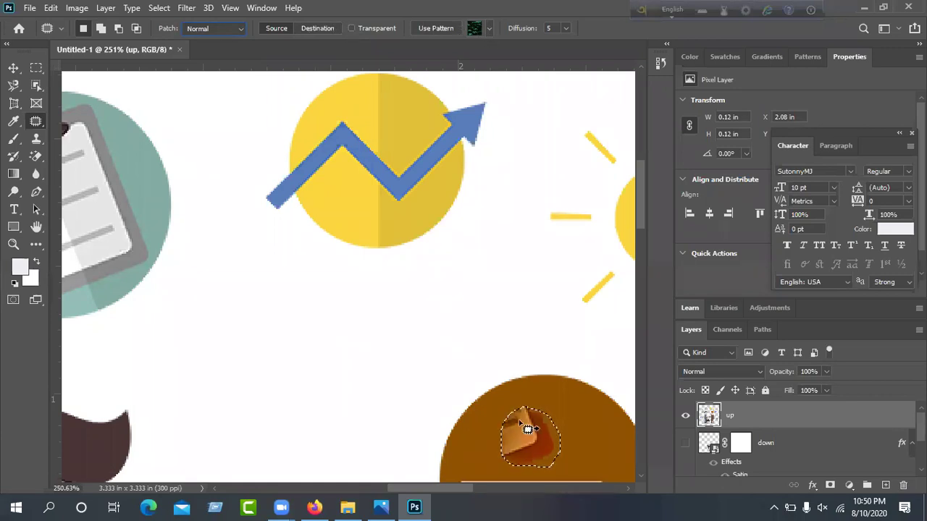
Try the Trees patterns, choose the first dark green one, and patch the selected brown hair area with the clipboard's right edge
{"action": "left_click", "coordinate": [488, 31]}
{"action": "left_click", "coordinate": [453, 28]}
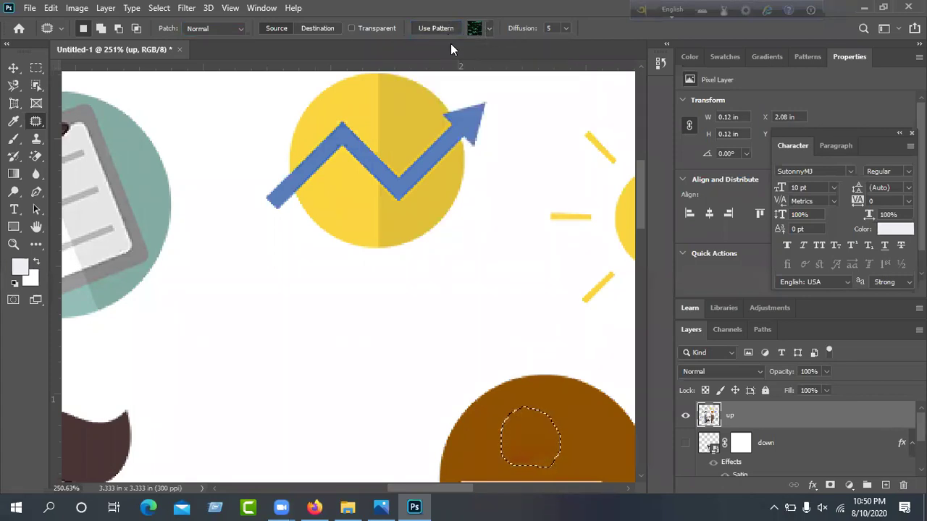
{"action": "left_click", "coordinate": [480, 29]}
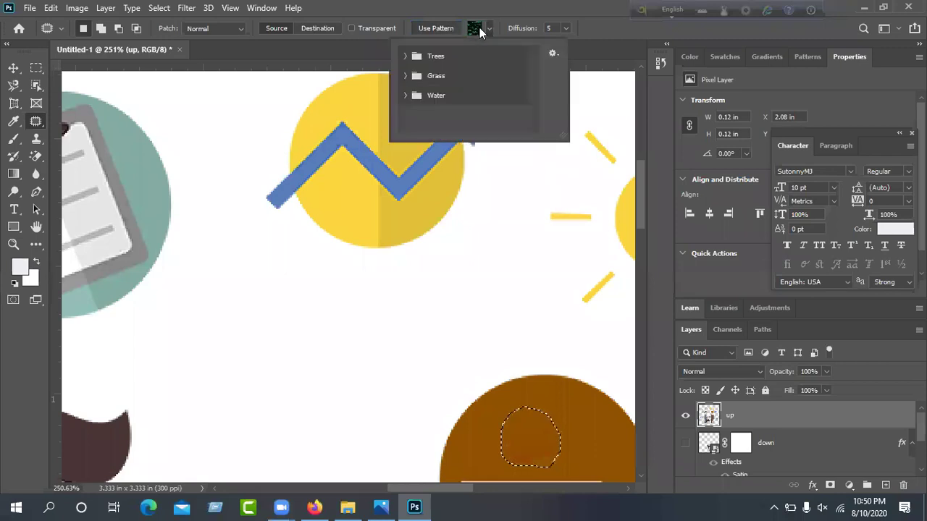
{"action": "left_click", "coordinate": [407, 57]}
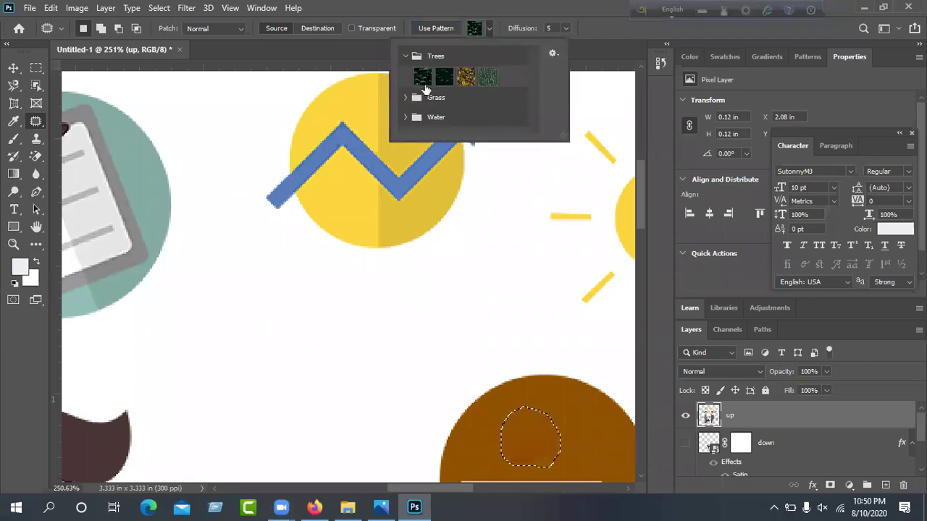
{"action": "left_click", "coordinate": [443, 77]}
{"action": "left_click", "coordinate": [465, 78]}
{"action": "left_click", "coordinate": [488, 77]}
{"action": "left_click", "coordinate": [442, 101]}
{"action": "left_click", "coordinate": [424, 81]}
{"action": "left_click_drag", "start_coordinate": [424, 80], "coordinate": [455, 287]}
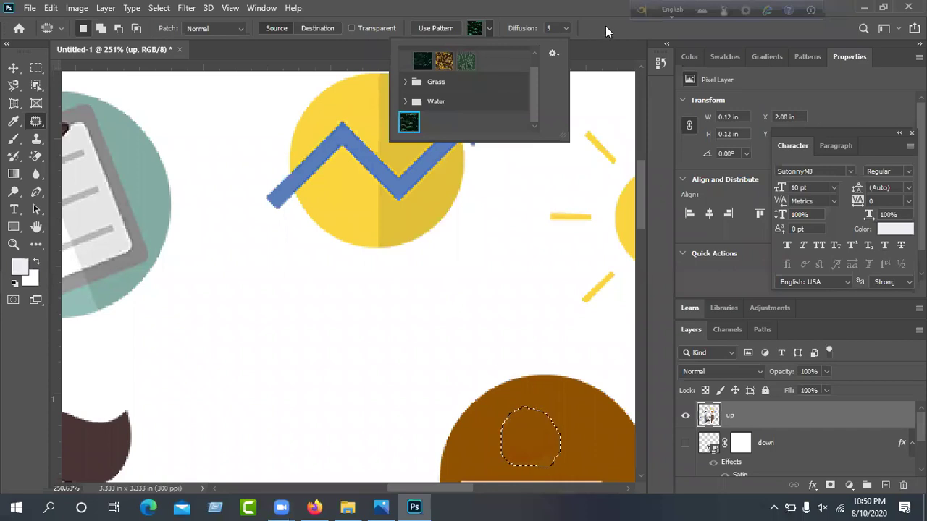
{"action": "left_click", "coordinate": [605, 27]}
{"action": "left_click_drag", "start_coordinate": [552, 427], "coordinate": [126, 163]}
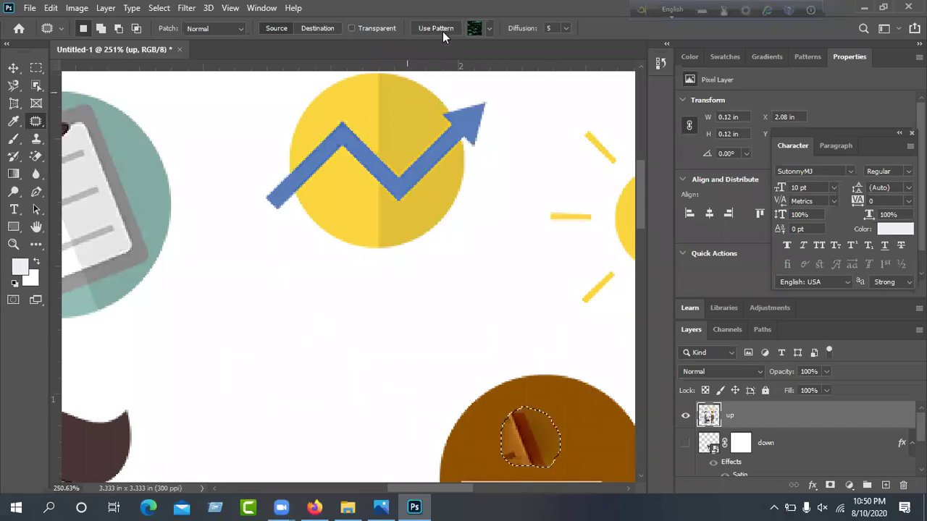
Choose the blue preset from the Water pattern folder as the Patch tool's pattern
{"action": "left_click", "coordinate": [490, 29]}
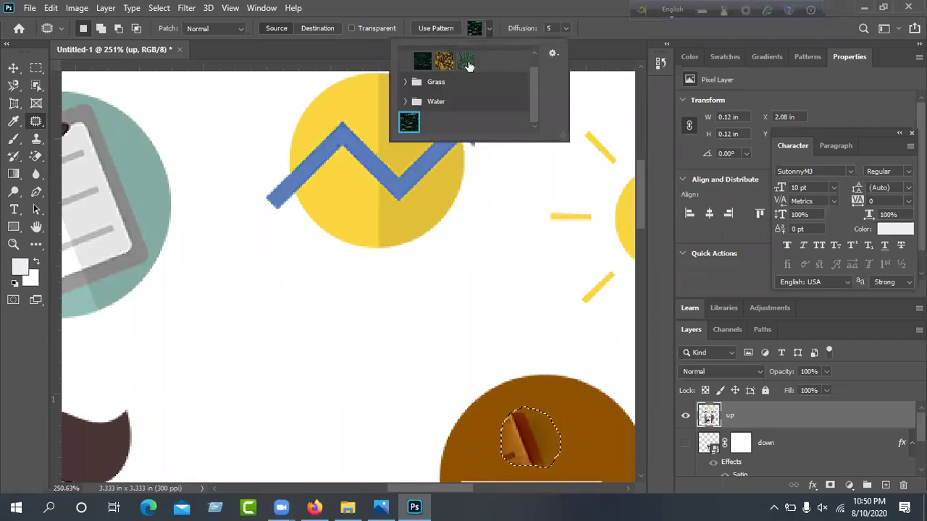
{"action": "left_click", "coordinate": [407, 101]}
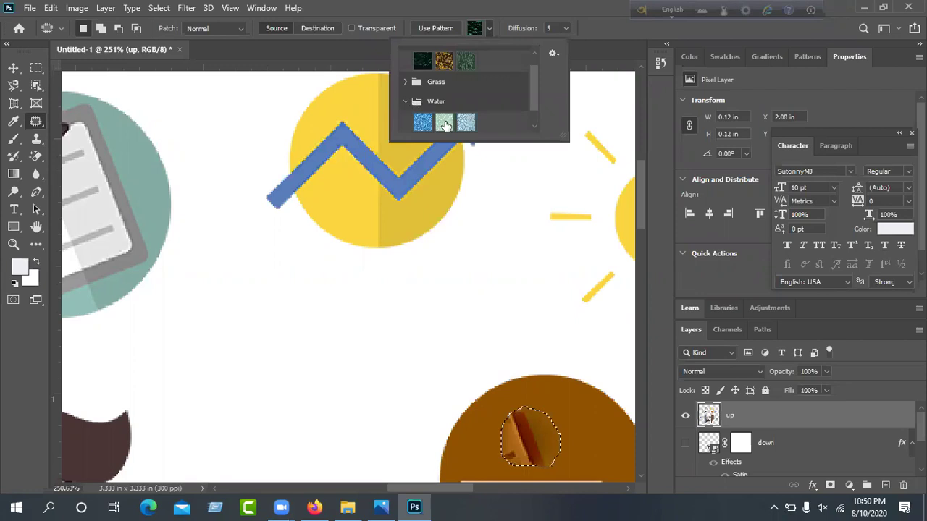
{"action": "left_click", "coordinate": [422, 123]}
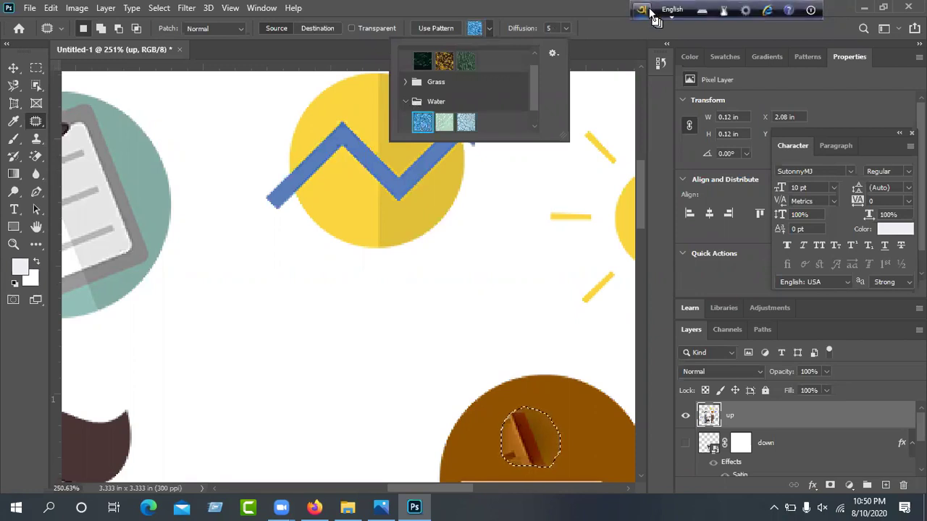
{"action": "left_click", "coordinate": [459, 128]}
{"action": "left_click", "coordinate": [444, 128]}
{"action": "left_click", "coordinate": [420, 125]}
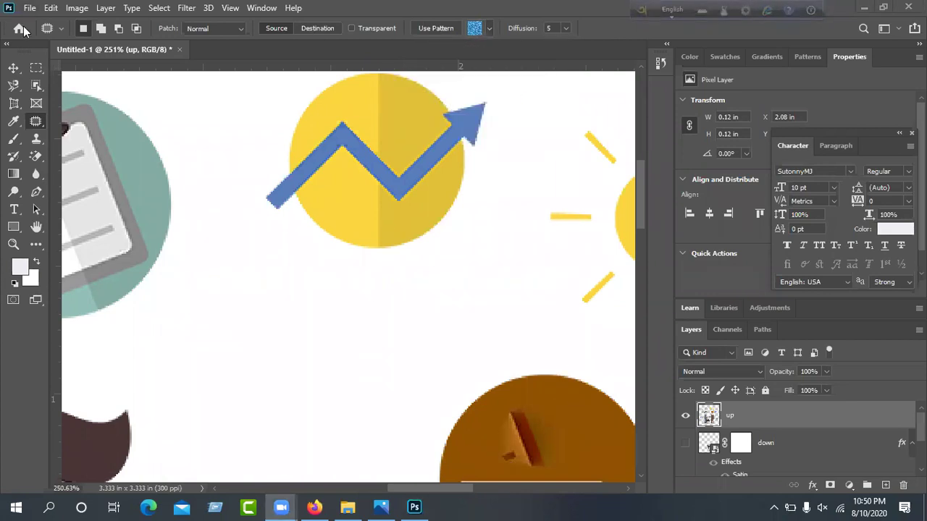
Patch the selected brown hair area again with a slightly higher part of the clipboard's right edge, then deselect
{"action": "left_click", "coordinate": [567, 401]}
{"action": "left_click_drag", "start_coordinate": [525, 438], "coordinate": [99, 158]}
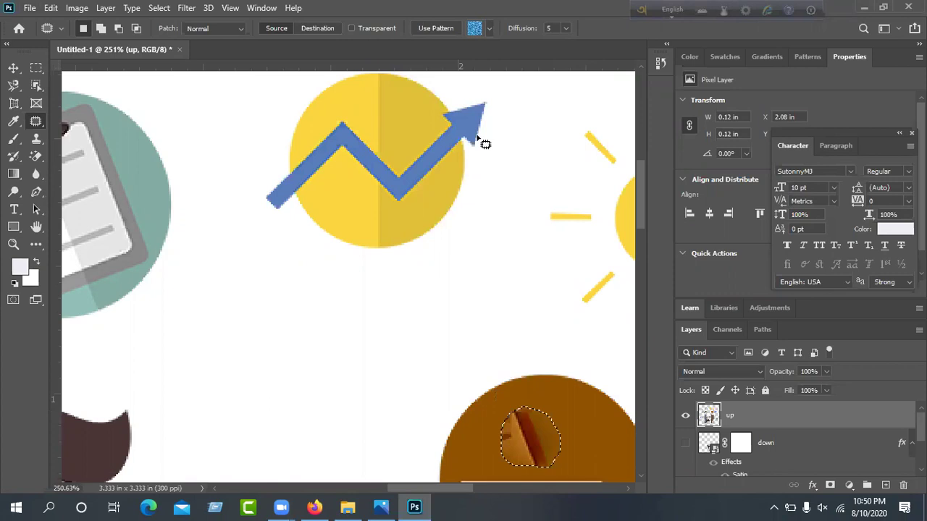
{"action": "left_click", "coordinate": [13, 67]}
{"action": "left_click", "coordinate": [267, 213], "text": "ctrl"}
{"action": "key", "text": "ctrl+d"}
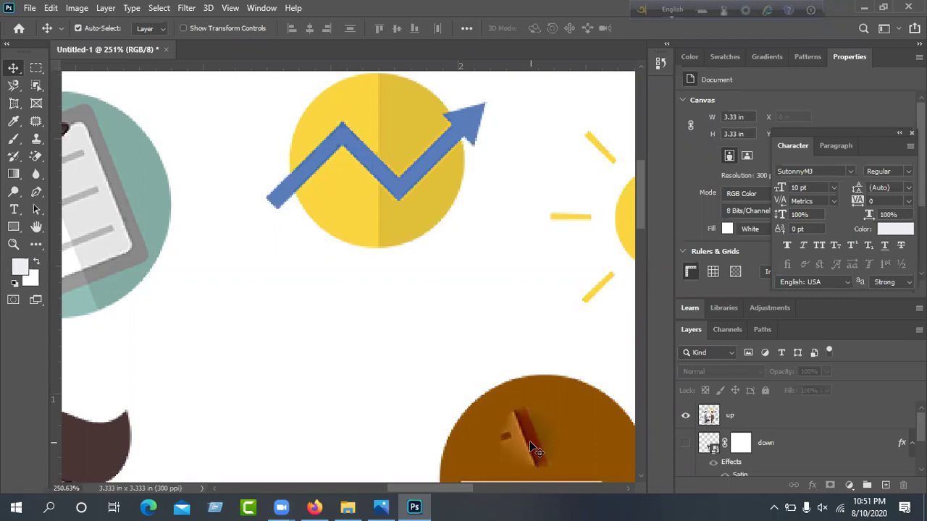
{"action": "left_click", "coordinate": [36, 121]}
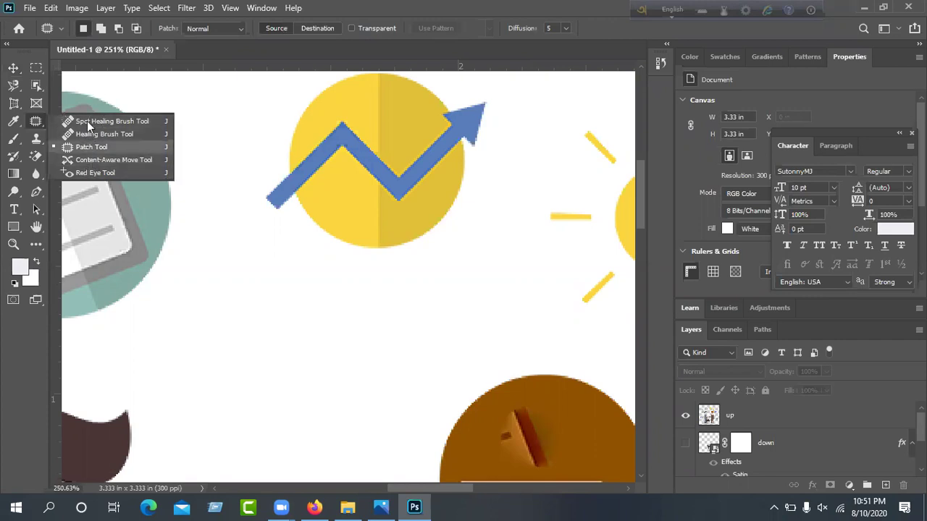
{"action": "left_click", "coordinate": [91, 147]}
{"action": "left_click", "coordinate": [13, 67]}
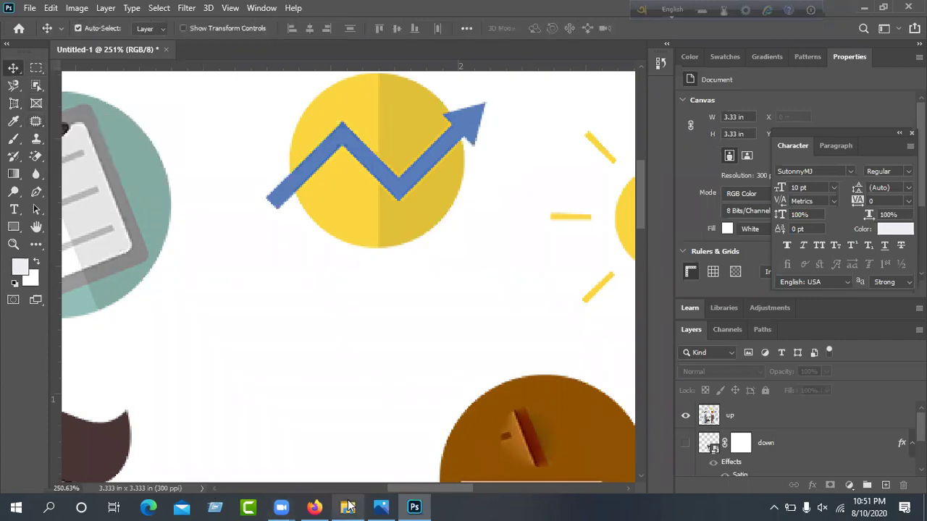
Switch to Photos, check the handwritten topic list for the next subject, and return to Photoshop
{"action": "left_click", "coordinate": [378, 507]}
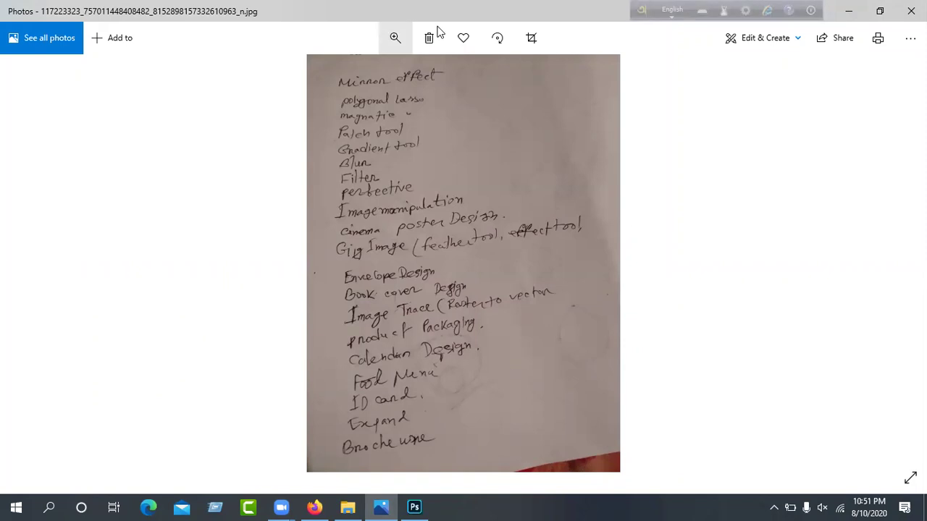
{"action": "key", "text": "alt+Tab"}
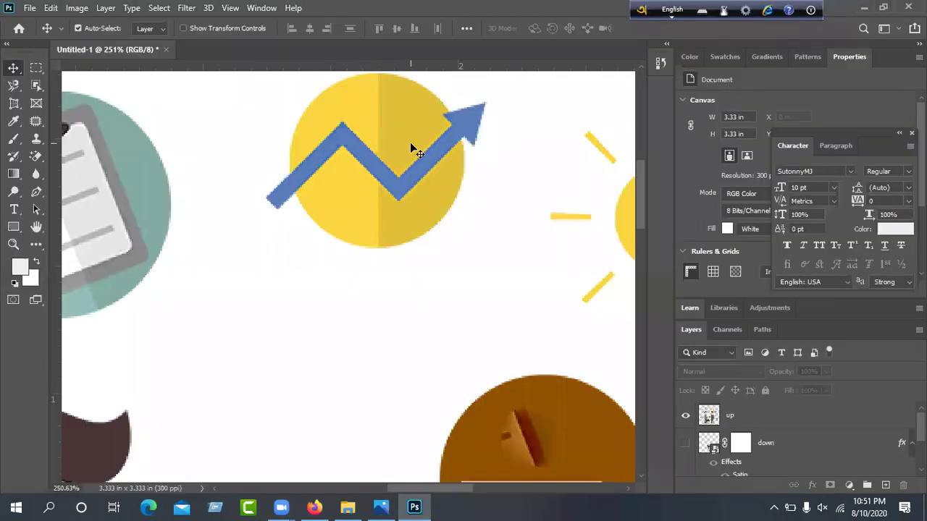
{"action": "scroll", "coordinate": [414, 149], "scroll_direction": "down", "scroll_amount": 3}
{"action": "scroll", "coordinate": [414, 148], "scroll_direction": "down", "scroll_amount": 5}
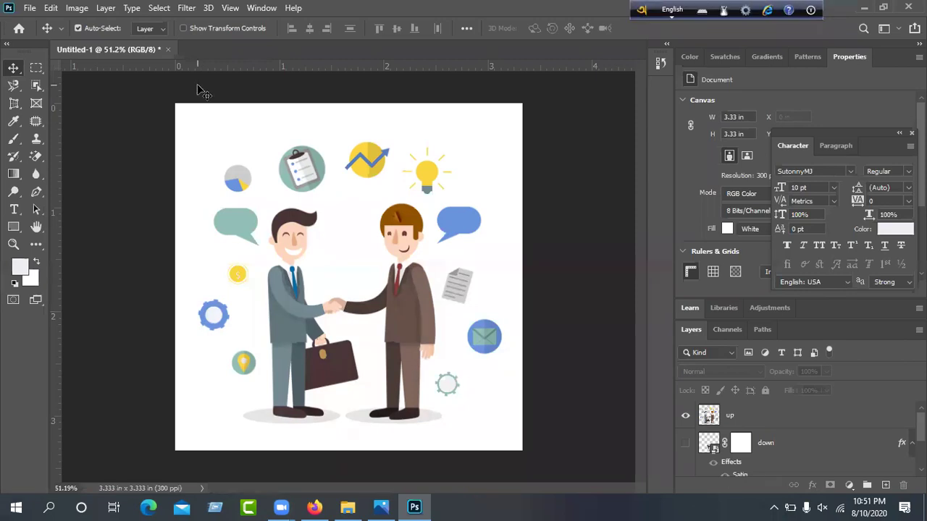
{"action": "left_click", "coordinate": [792, 423]}
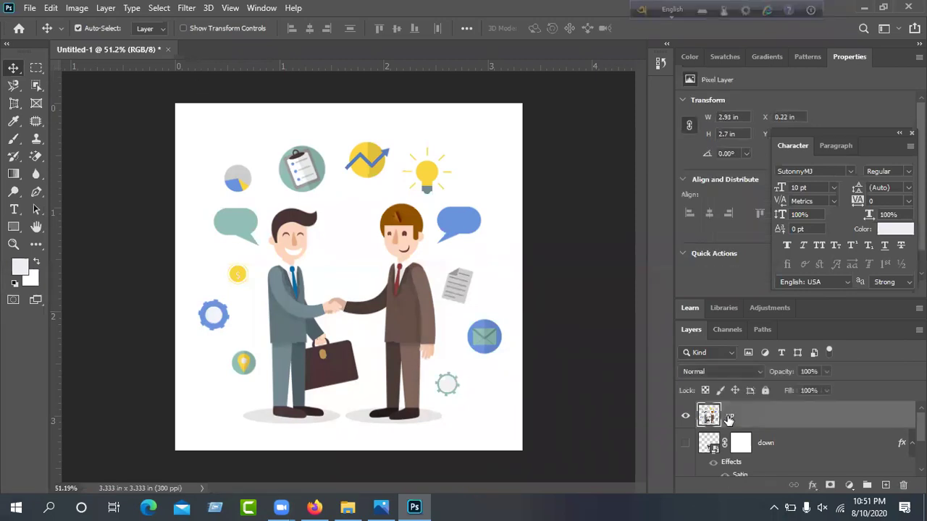
{"action": "left_click", "coordinate": [884, 486]}
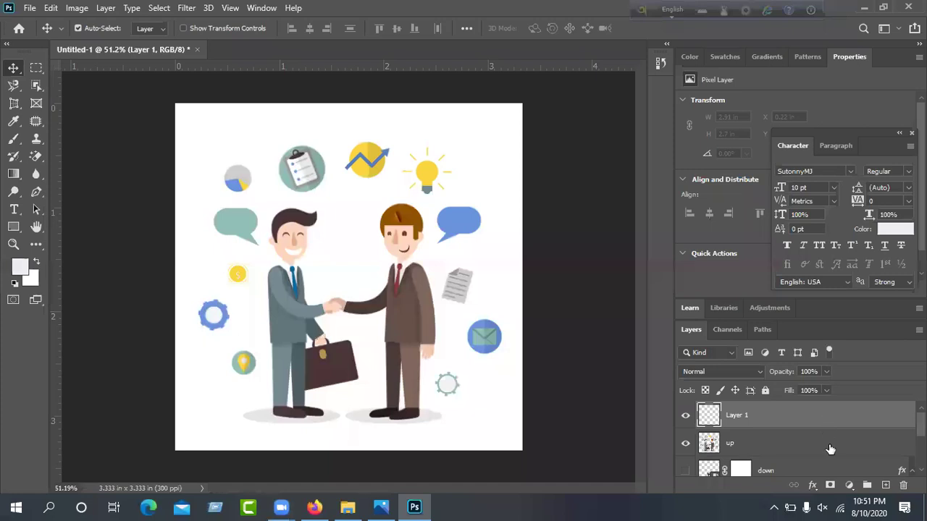
{"action": "scroll", "coordinate": [760, 434], "scroll_direction": "down", "scroll_amount": 2}
{"action": "scroll", "coordinate": [753, 415], "scroll_direction": "down", "scroll_amount": 1}
{"action": "scroll", "coordinate": [760, 420], "scroll_direction": "up", "scroll_amount": 3}
{"action": "key", "text": "Delete"}
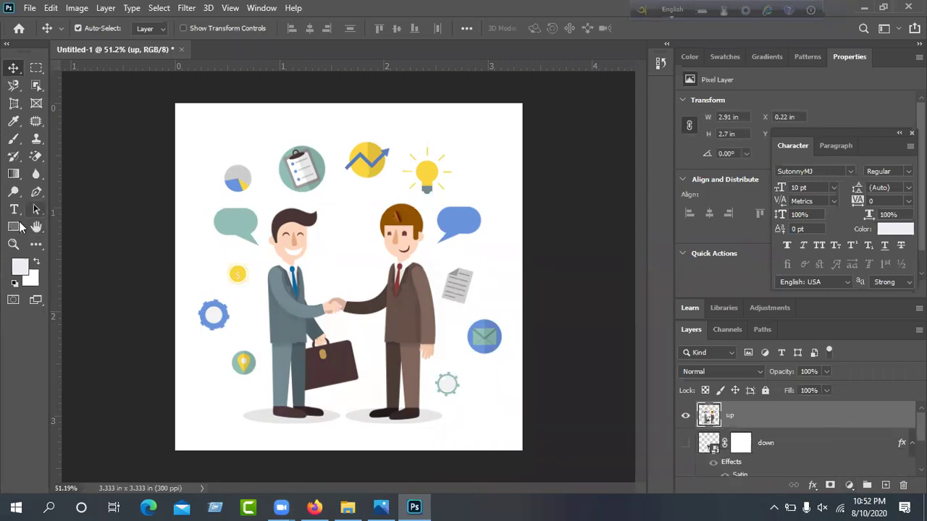
Fill a rectangular selection of about 1.06 by 0.88 in with black on a new layer above the up layer, then deselect
{"action": "left_click", "coordinate": [37, 67]}
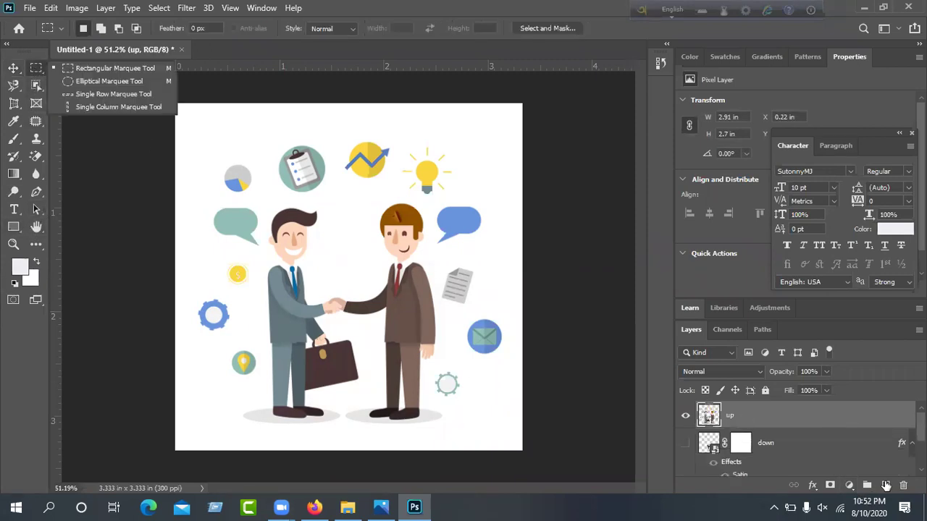
{"action": "left_click", "coordinate": [885, 485]}
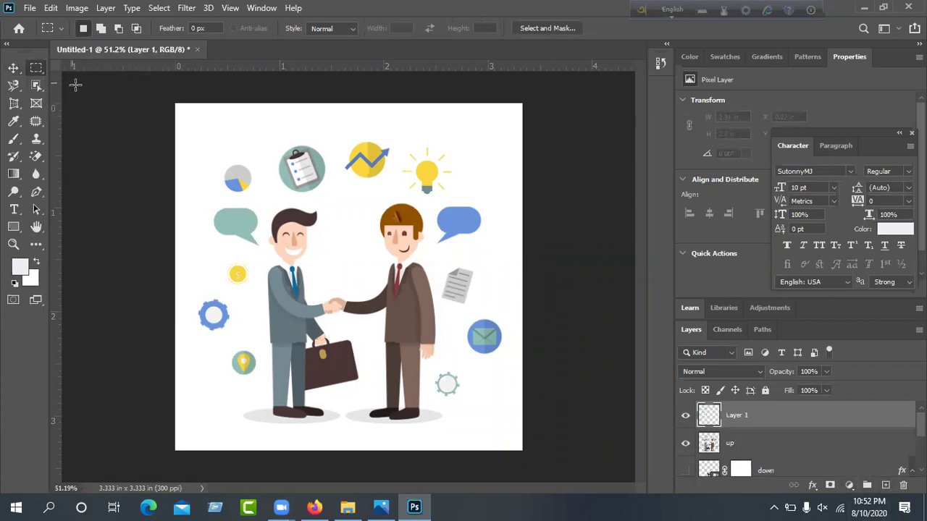
{"action": "left_click_drag", "start_coordinate": [316, 207], "coordinate": [427, 297]}
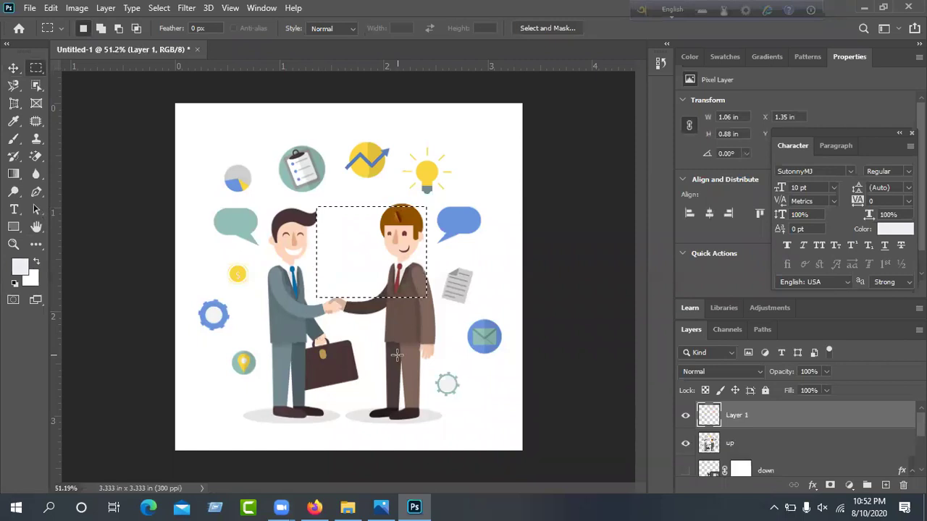
{"action": "left_click", "coordinate": [14, 283]}
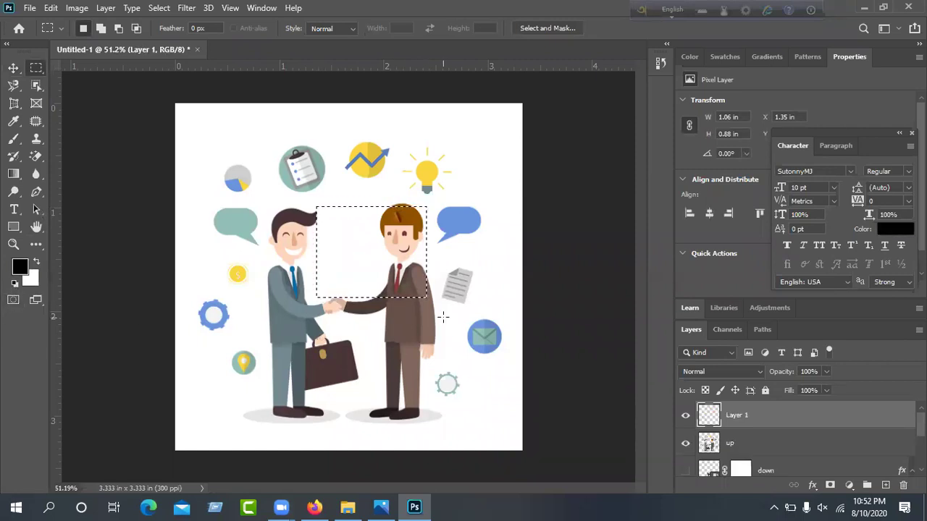
{"action": "key", "text": "alt+BackSpace"}
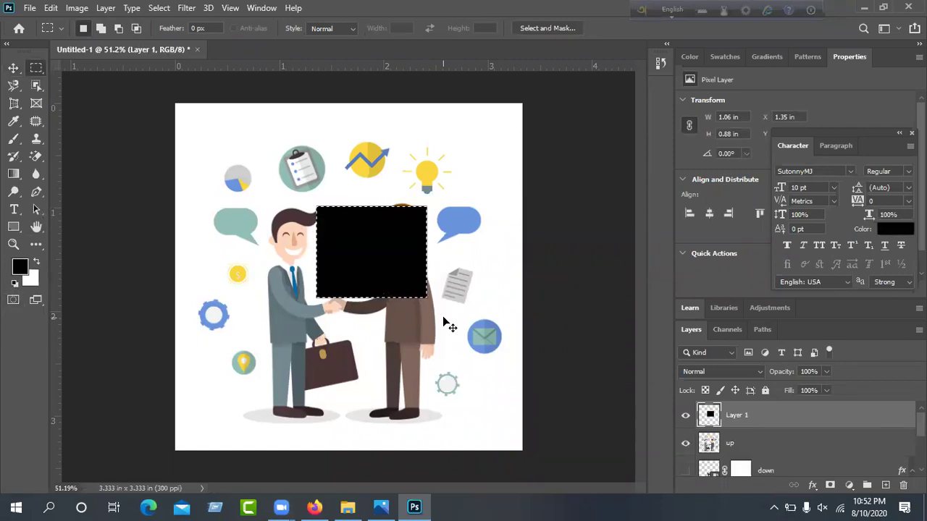
{"action": "key", "text": "ctrl+d"}
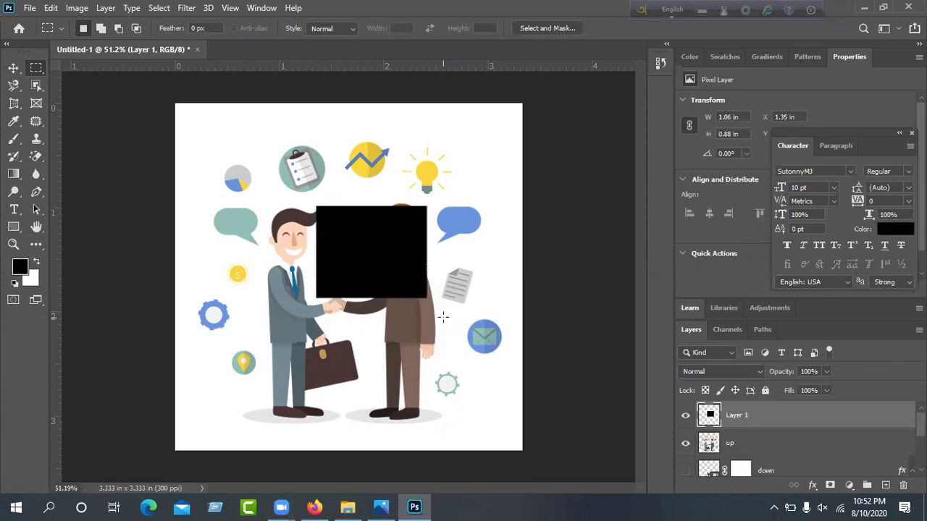
Move the black rectangle up and to the left, to about 1.14 in X, and toggle its layer's visibility off and on
{"action": "left_click", "coordinate": [13, 67]}
{"action": "left_click_drag", "start_coordinate": [370, 268], "coordinate": [348, 245]}
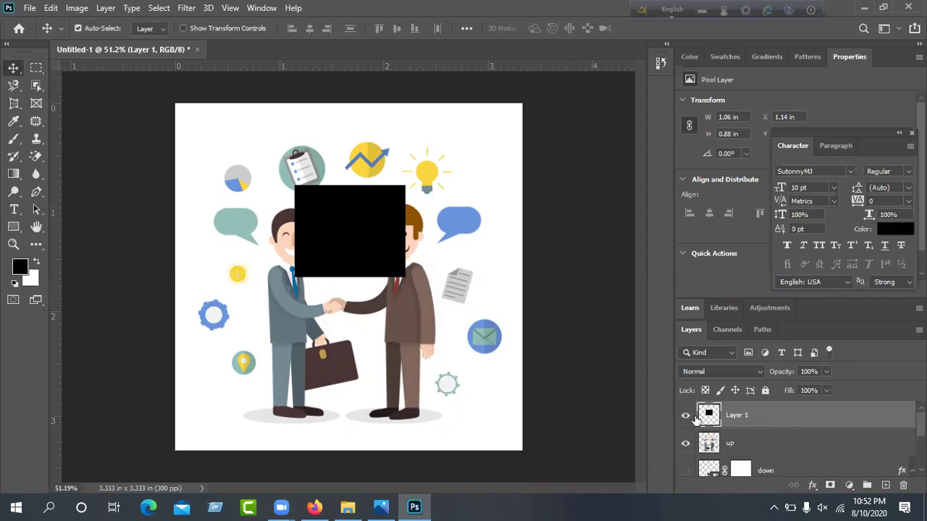
{"action": "left_click", "coordinate": [686, 415]}
{"action": "left_click", "coordinate": [686, 414]}
Set the Gradient tool to the Blue_02 preset from the Blues folder after looking through the Purples and Basics presets
{"action": "left_click", "coordinate": [19, 174]}
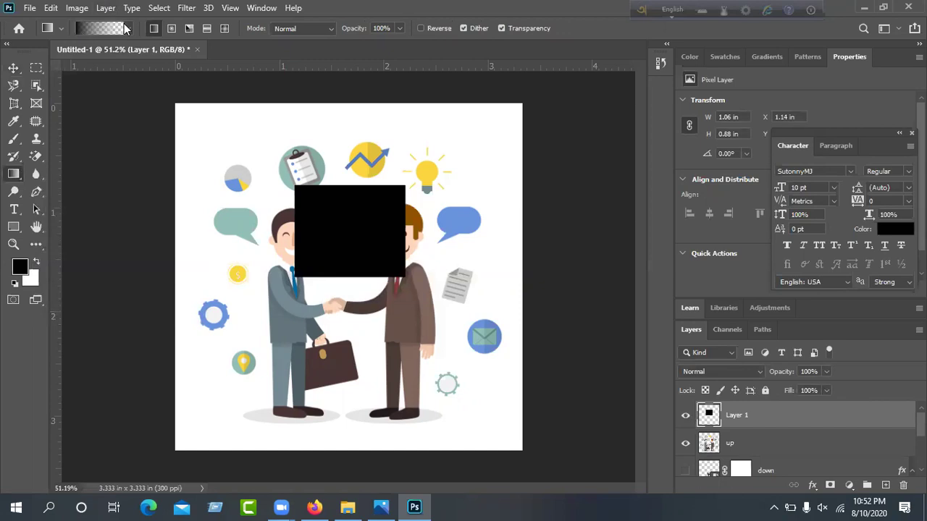
{"action": "left_click", "coordinate": [120, 29]}
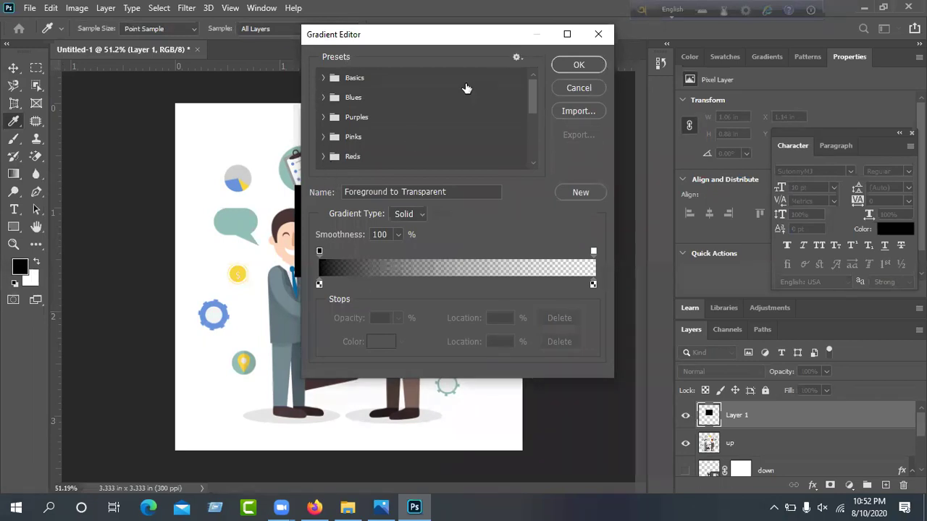
{"action": "left_click", "coordinate": [321, 118]}
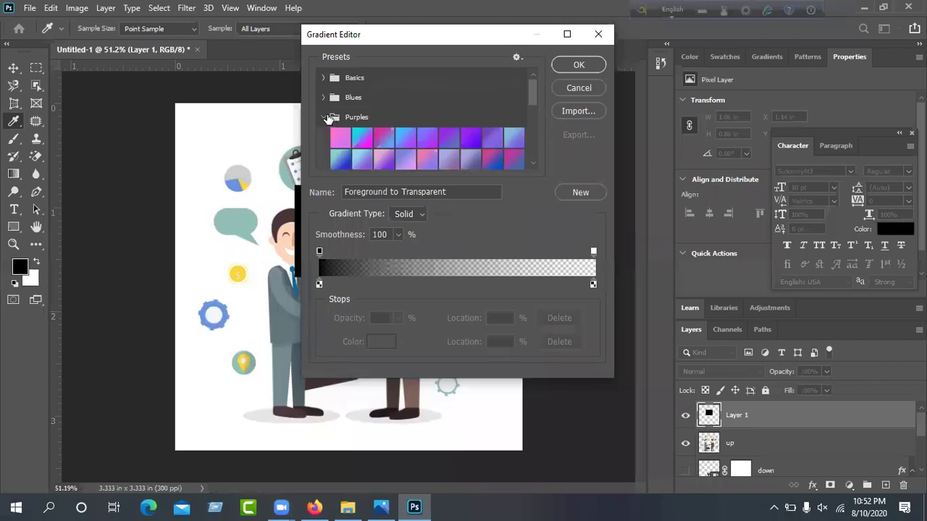
{"action": "left_click", "coordinate": [323, 117]}
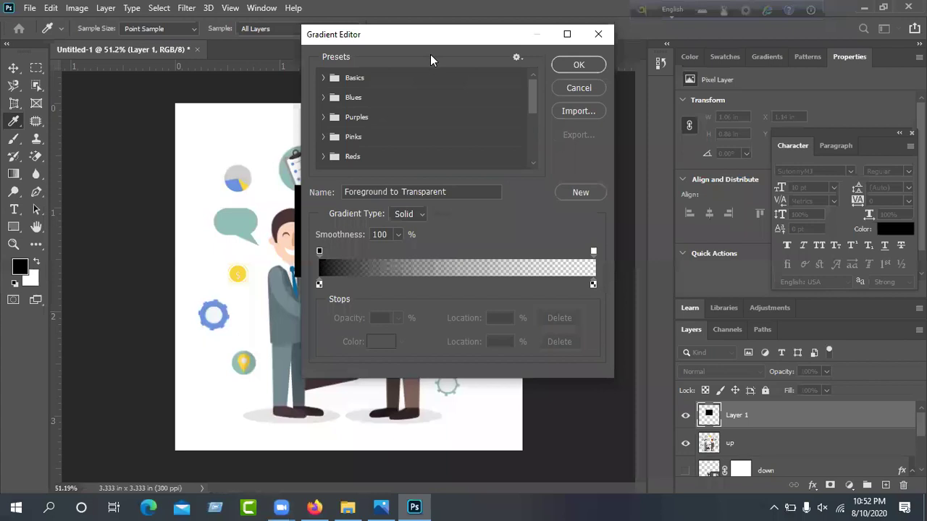
{"action": "left_click", "coordinate": [323, 77]}
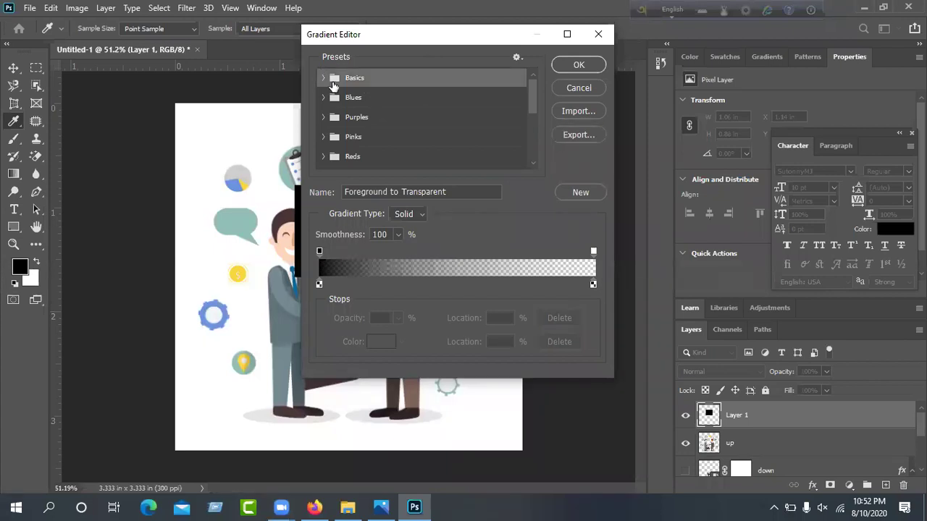
{"action": "left_click", "coordinate": [324, 78]}
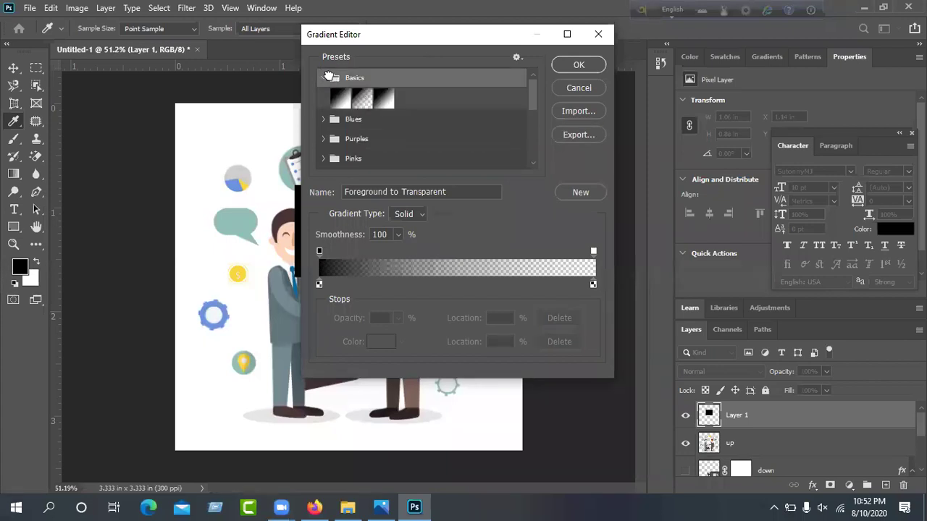
{"action": "left_click", "coordinate": [323, 77]}
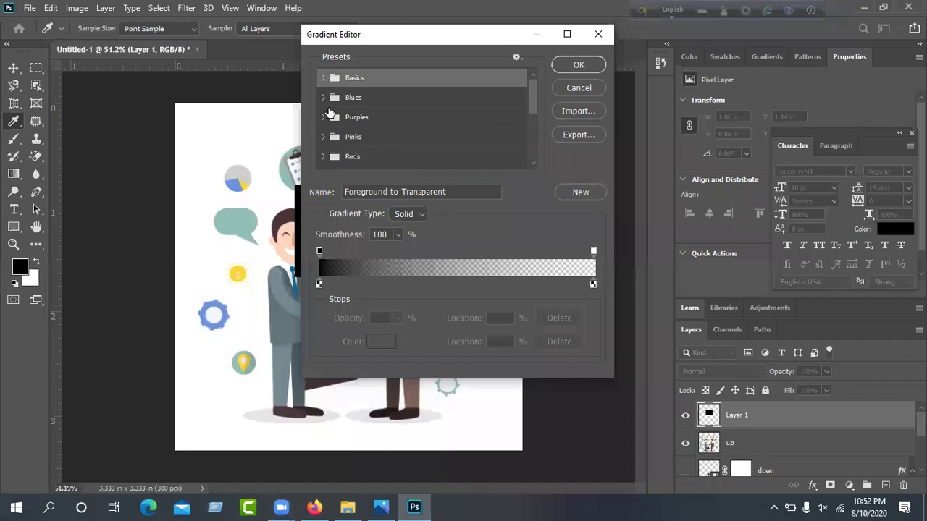
{"action": "left_click", "coordinate": [323, 97]}
{"action": "left_click", "coordinate": [362, 120]}
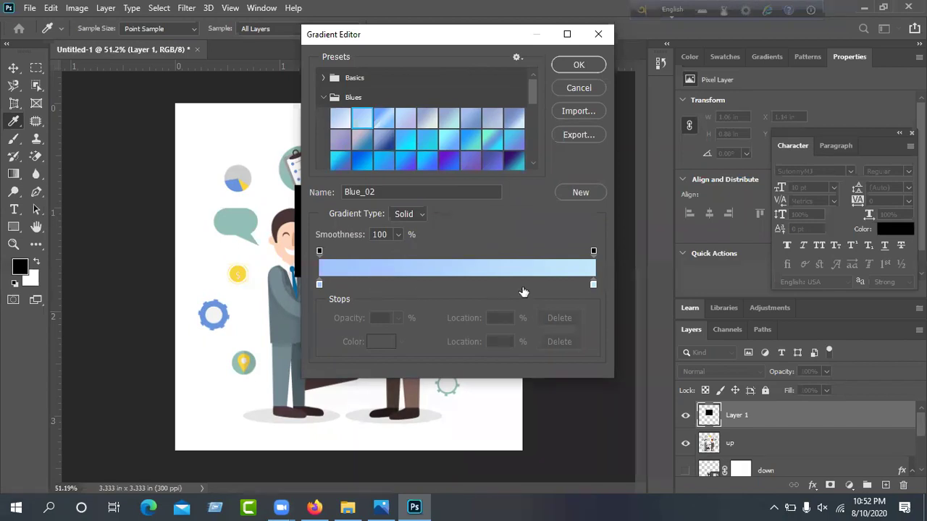
{"action": "left_click", "coordinate": [579, 65]}
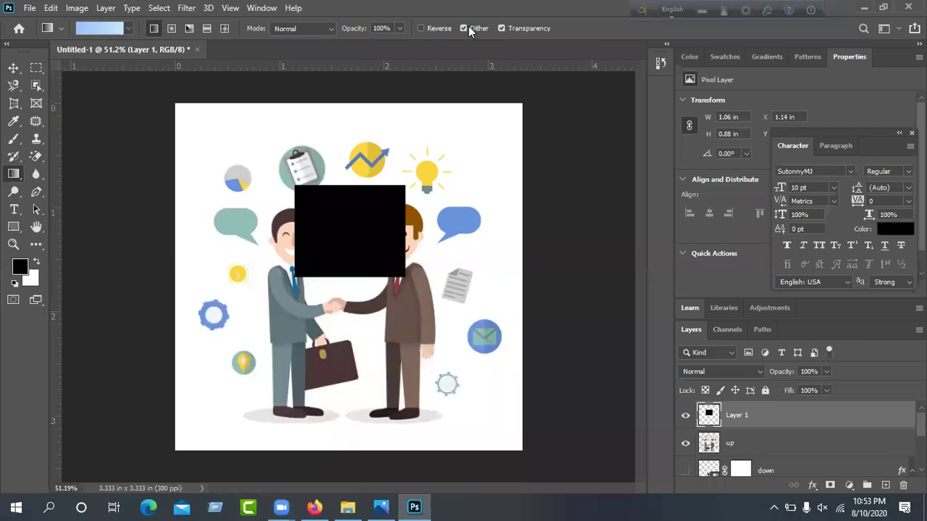
Show the Gradients panel after looking through the View and Select commands
{"action": "left_click", "coordinate": [232, 9]}
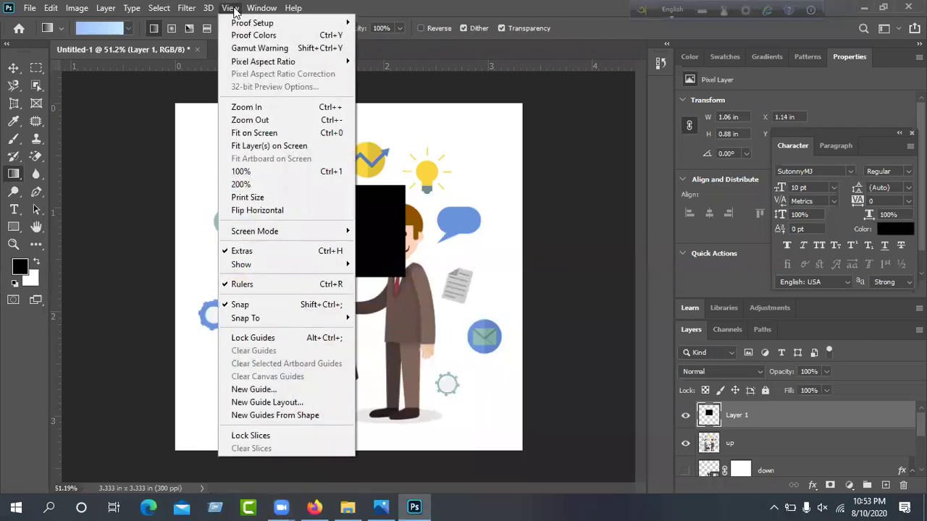
{"action": "mouse_move", "coordinate": [244, 237]}
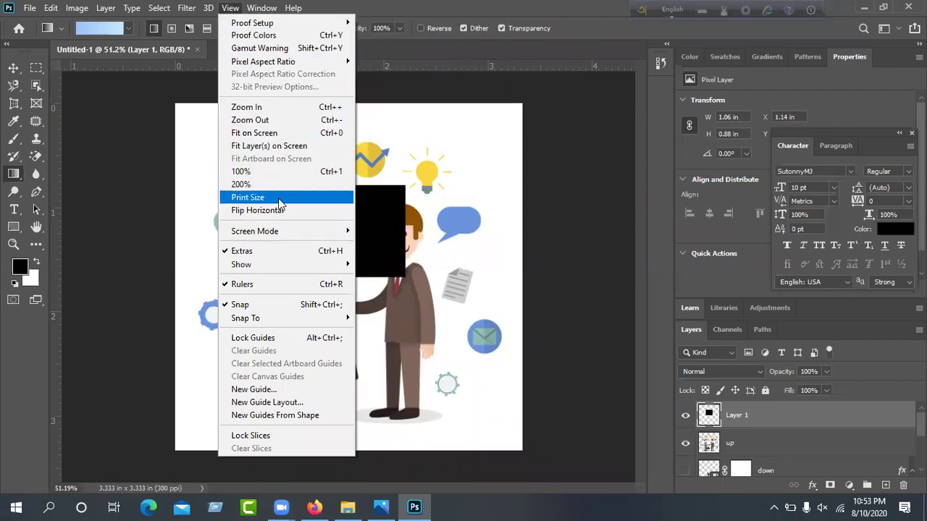
{"action": "mouse_move", "coordinate": [280, 236]}
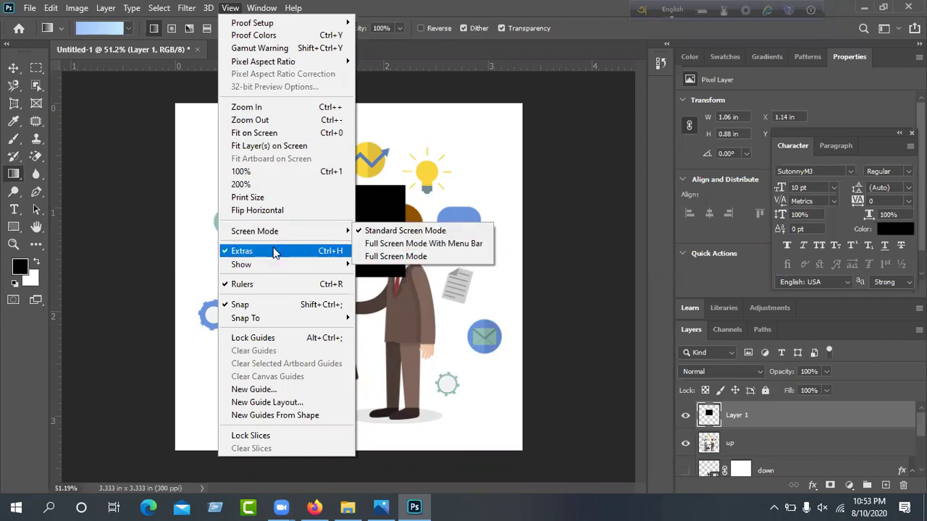
{"action": "mouse_move", "coordinate": [278, 267]}
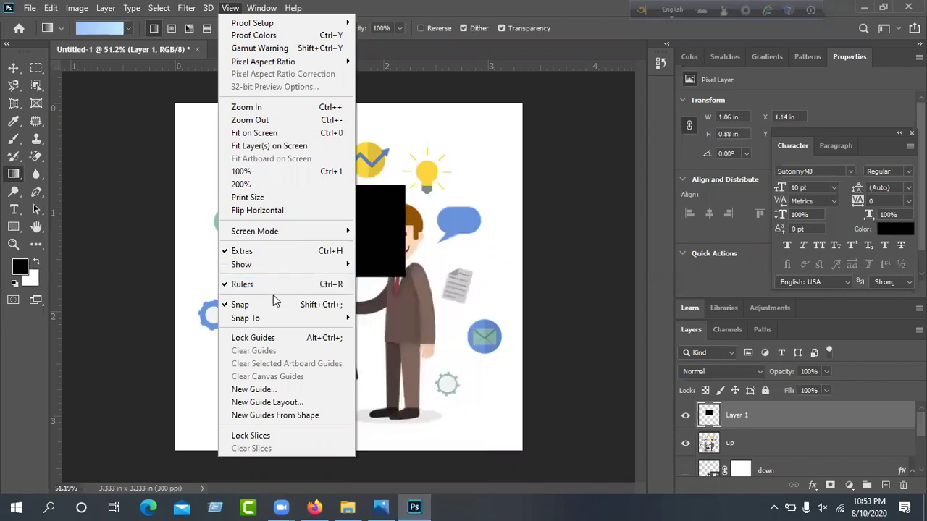
{"action": "mouse_move", "coordinate": [278, 325]}
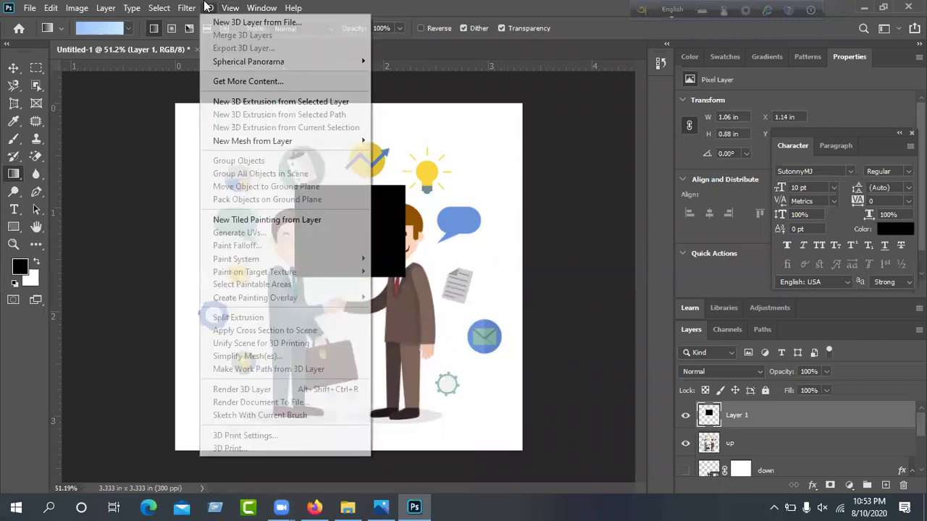
{"action": "mouse_move", "coordinate": [161, 10]}
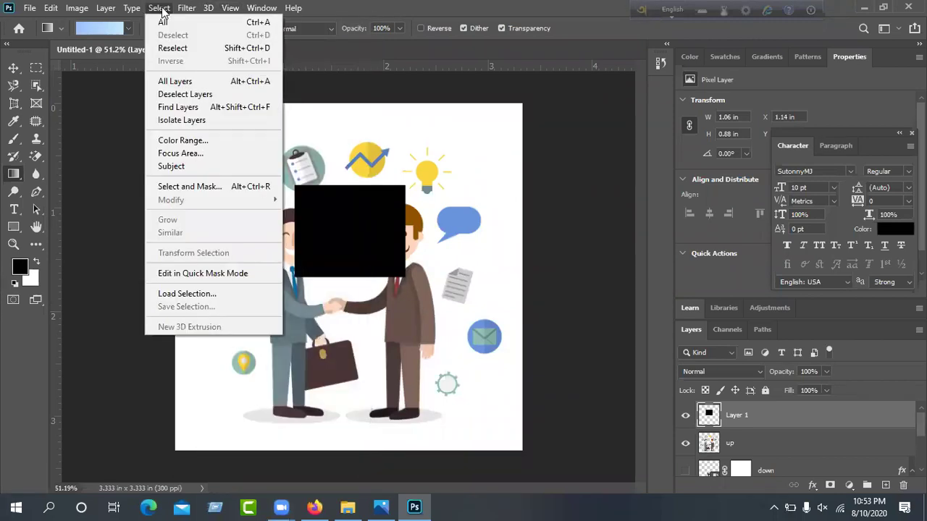
{"action": "mouse_move", "coordinate": [257, 8]}
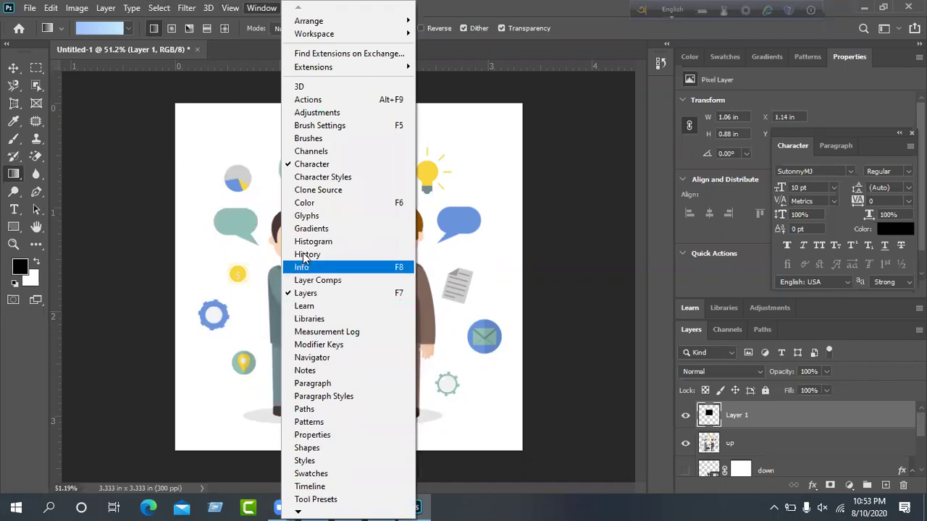
{"action": "left_click", "coordinate": [301, 229]}
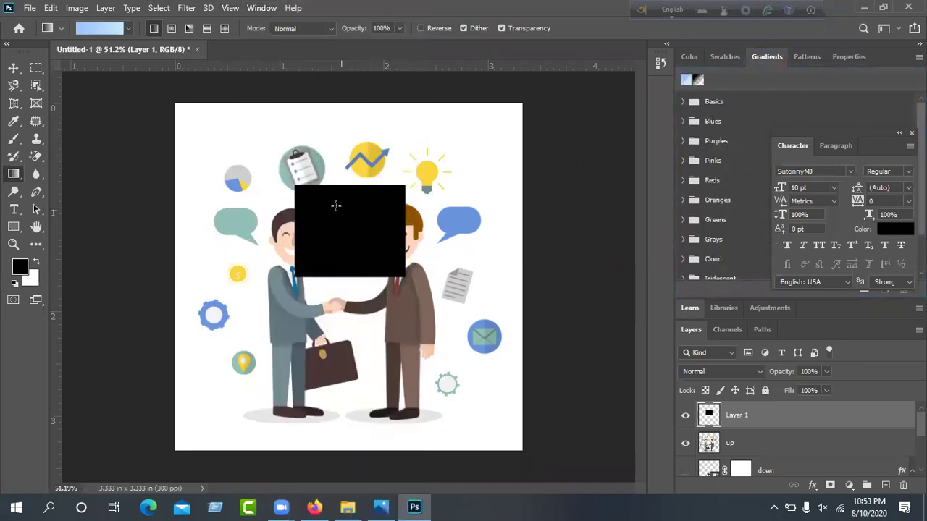
Toggle the black rectangle's layer visibility off and on, and draw a horizontal Blue_02 gradient across that layer
{"action": "left_click", "coordinate": [686, 417]}
{"action": "left_click", "coordinate": [686, 418]}
{"action": "left_click", "coordinate": [686, 418]}
{"action": "left_click", "coordinate": [686, 417]}
{"action": "left_click_drag", "start_coordinate": [299, 238], "coordinate": [477, 239]}
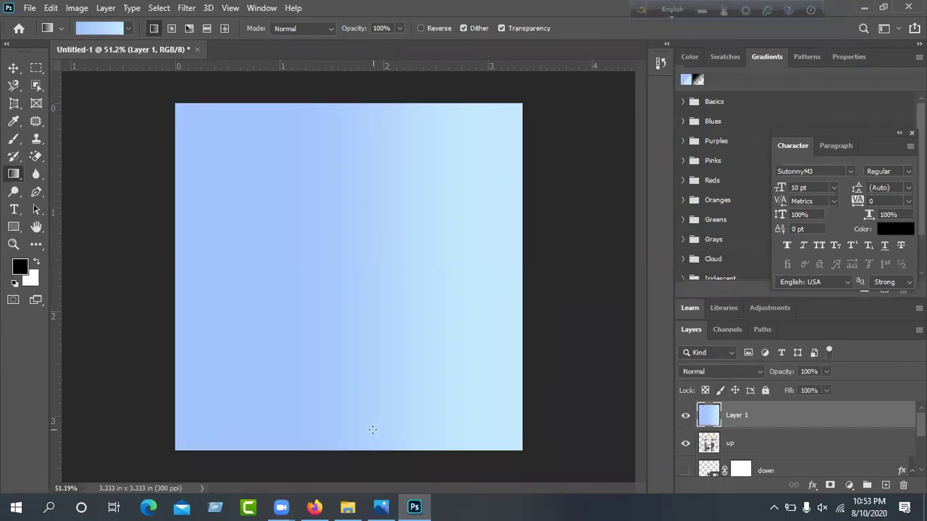
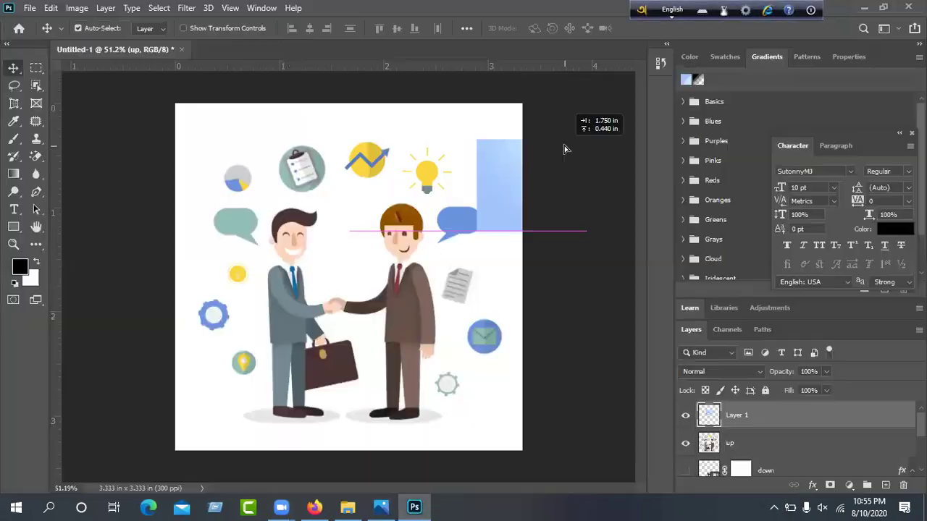
Move the blue gradient rectangle back over the man on the right and delete its layer
{"action": "left_click_drag", "start_coordinate": [564, 145], "coordinate": [411, 211]}
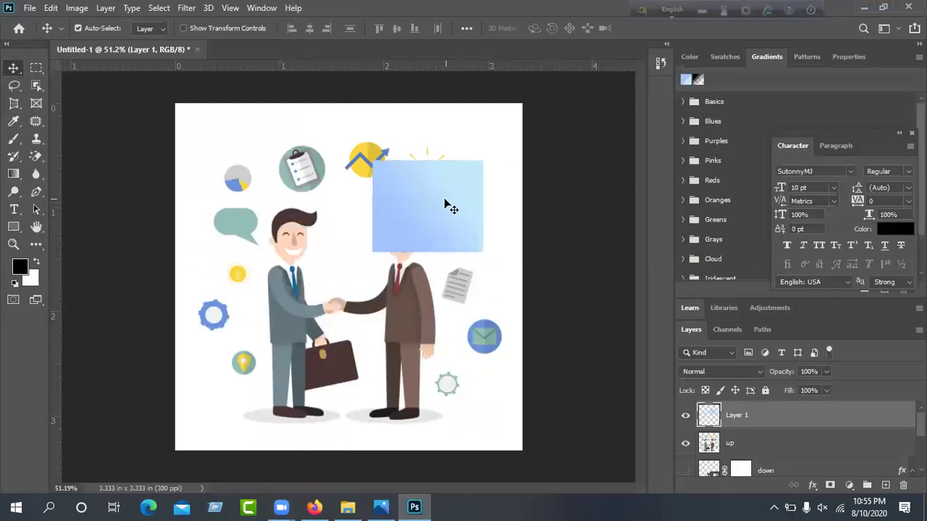
{"action": "key", "text": "Delete"}
{"action": "mouse_move", "coordinate": [409, 248]}
{"action": "left_mouse_down"}
{"action": "mouse_move", "coordinate": [409, 210]}
{"action": "mouse_move", "coordinate": [409, 248]}
{"action": "left_mouse_up"}
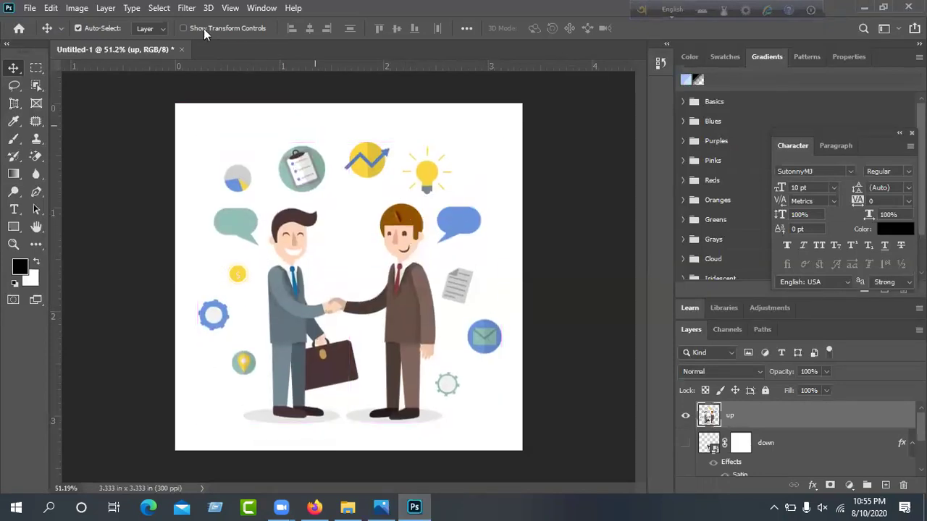
{"action": "left_click", "coordinate": [186, 7]}
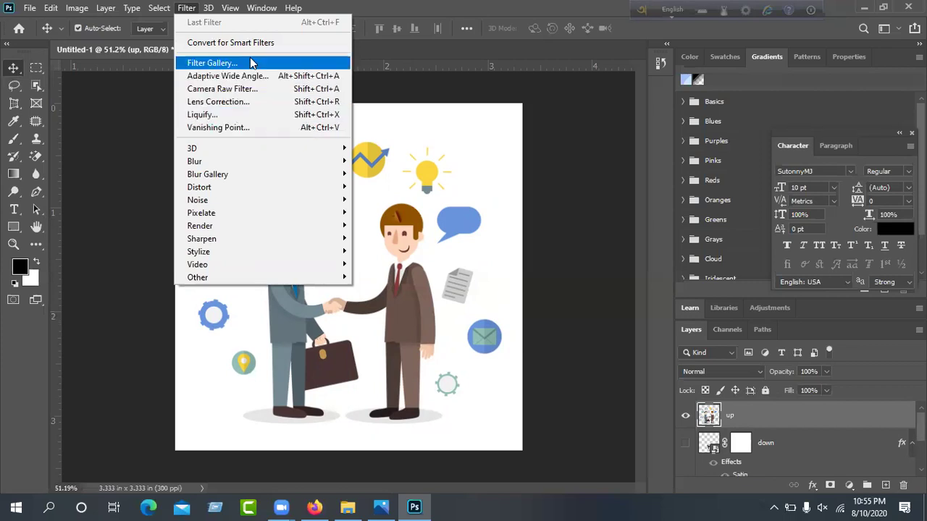
{"action": "mouse_move", "coordinate": [228, 164]}
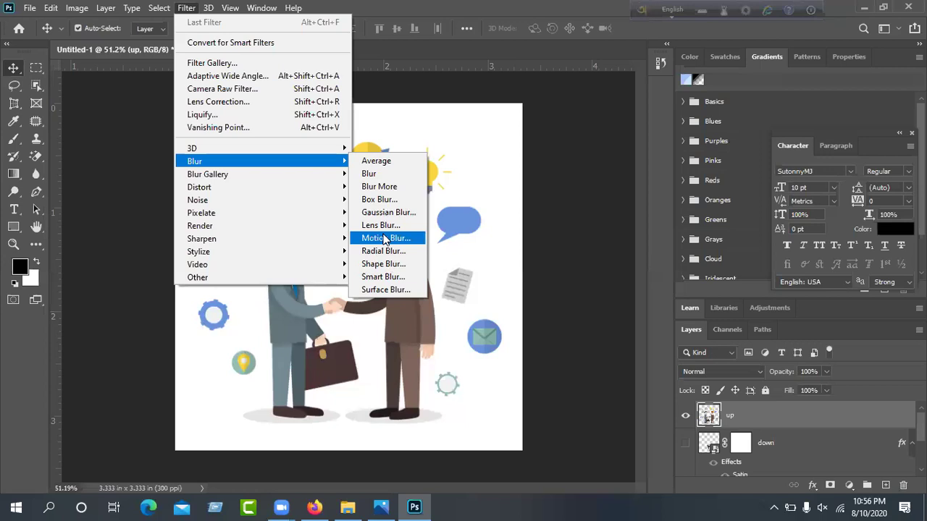
{"action": "left_click", "coordinate": [474, 230]}
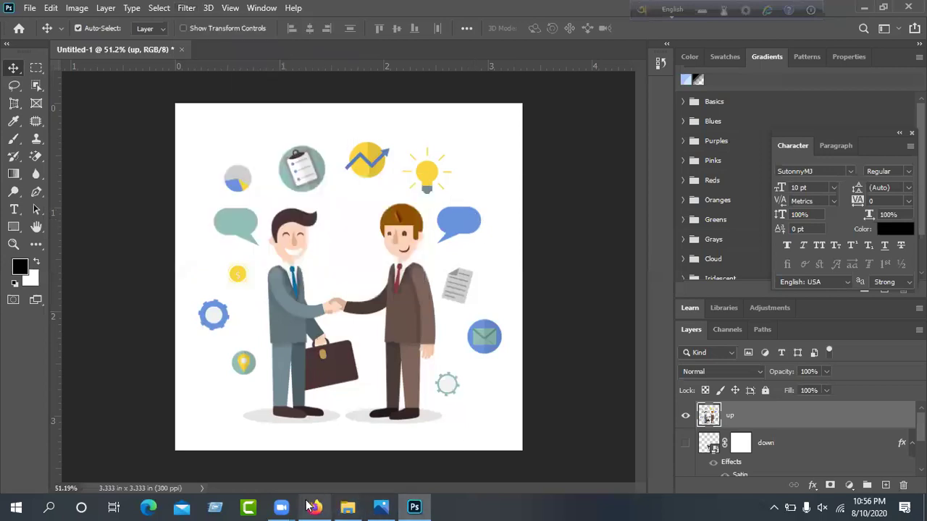
Switch to Firefox and search Google Images for "bike ride"
{"action": "left_click", "coordinate": [313, 506]}
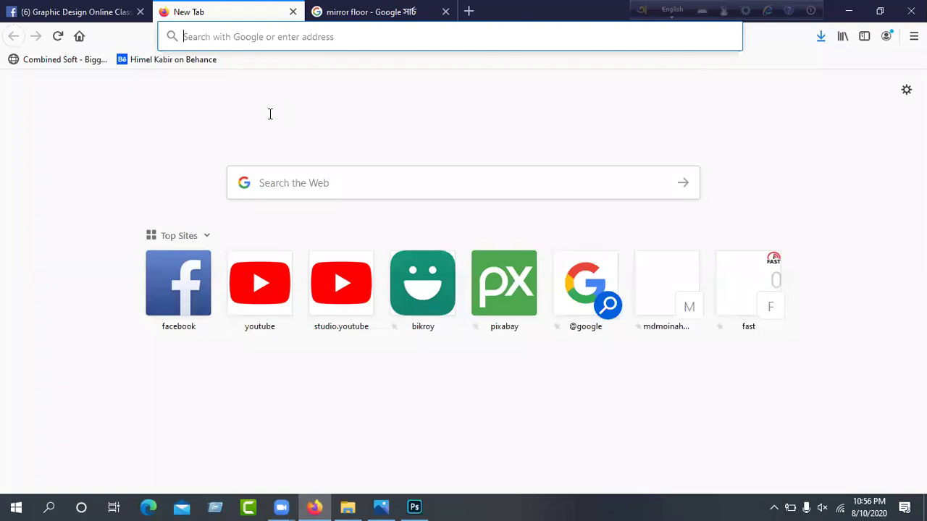
{"action": "left_click", "coordinate": [271, 38]}
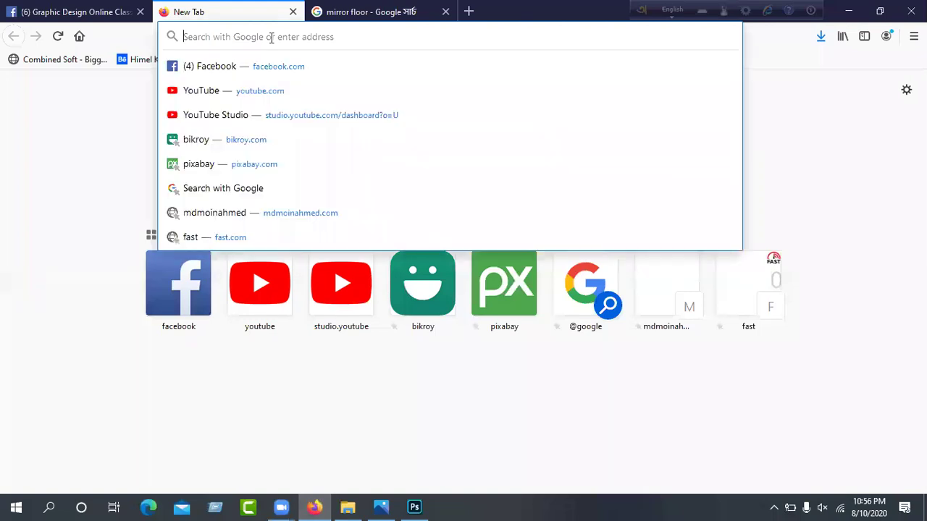
{"action": "type", "text": "bike "}
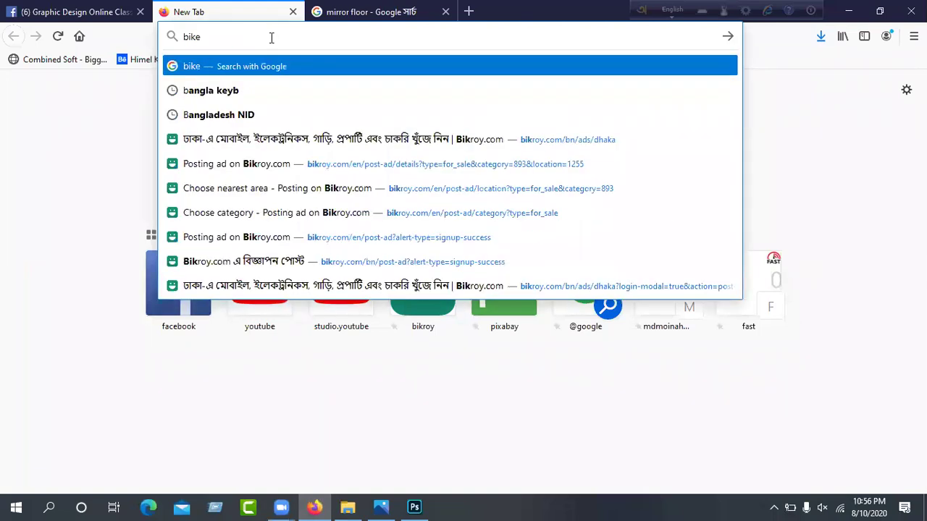
{"action": "type", "text": "r"}
{"action": "key", "text": "BackSpace"}
{"action": "type", "text": "ride"}
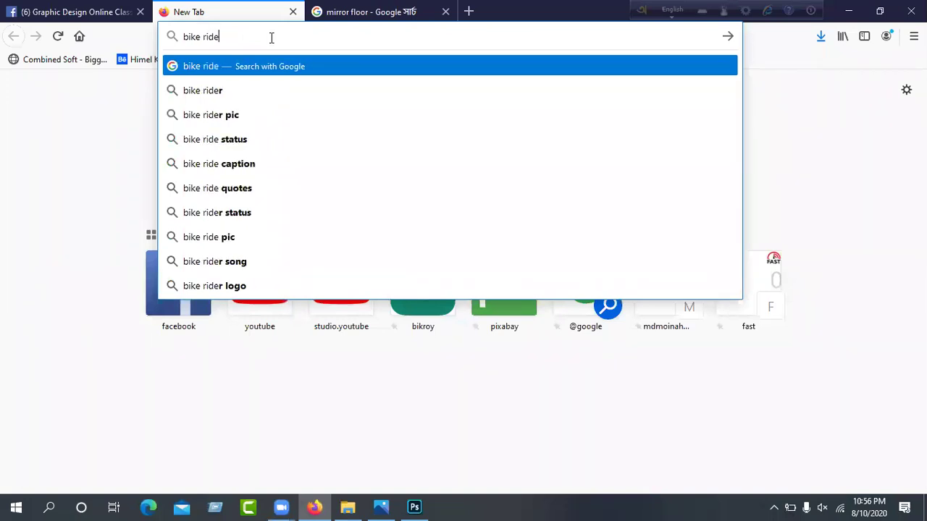
{"action": "key", "text": "Return"}
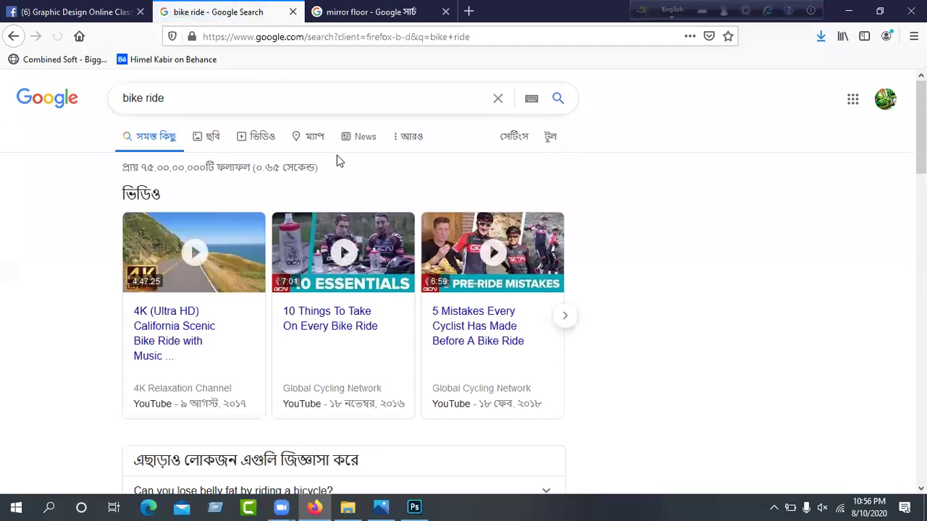
{"action": "left_click", "coordinate": [219, 137]}
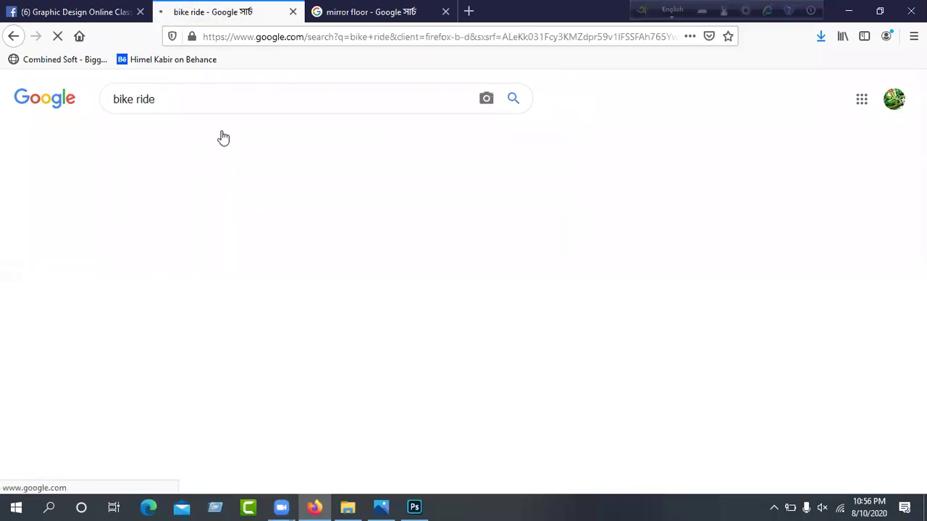
Preview the New York Times family bike ride picture and browse the other bike ride images
{"action": "scroll", "coordinate": [203, 299], "scroll_direction": "down", "scroll_amount": 1}
{"action": "left_click", "coordinate": [86, 216]}
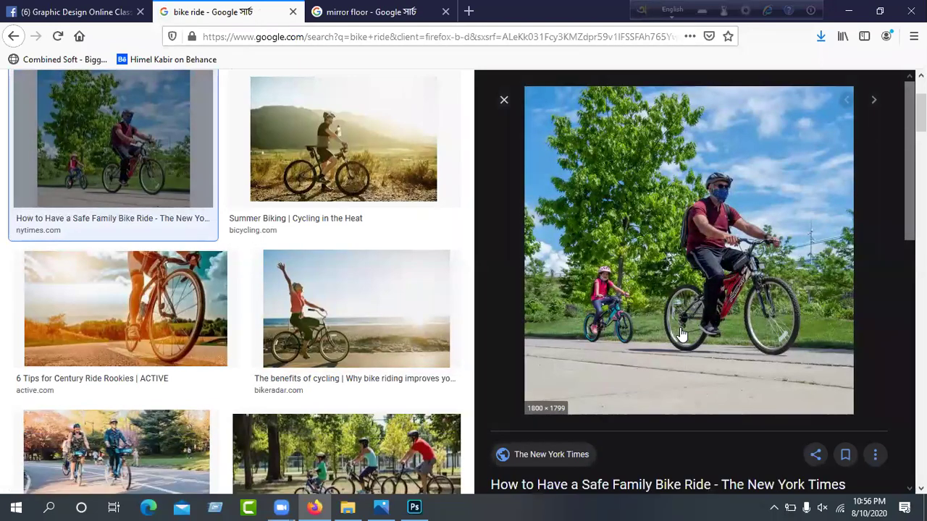
{"action": "scroll", "coordinate": [312, 231], "scroll_direction": "down", "scroll_amount": 6}
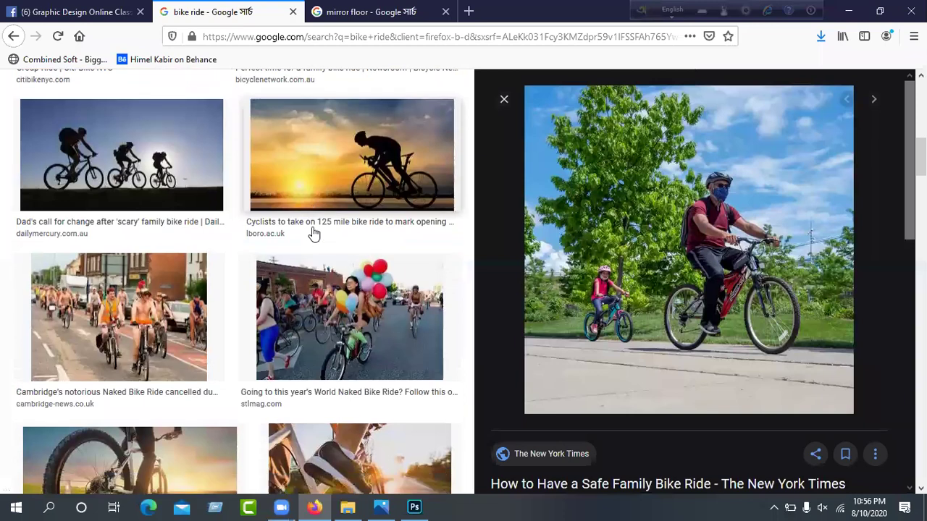
{"action": "scroll", "coordinate": [312, 233], "scroll_direction": "down", "scroll_amount": 7}
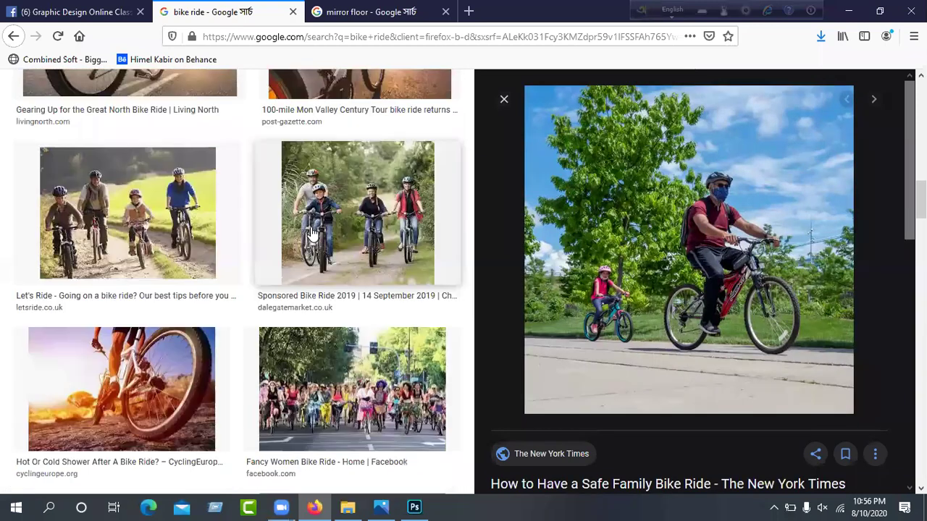
{"action": "scroll", "coordinate": [311, 233], "scroll_direction": "up", "scroll_amount": 12}
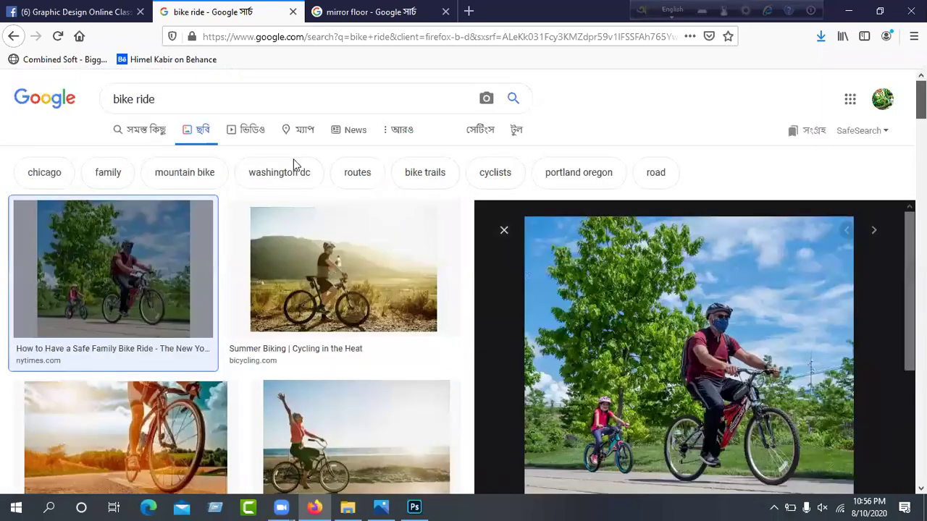
Change the image search to "bike png" and browse the results
{"action": "double_click", "coordinate": [138, 108]}
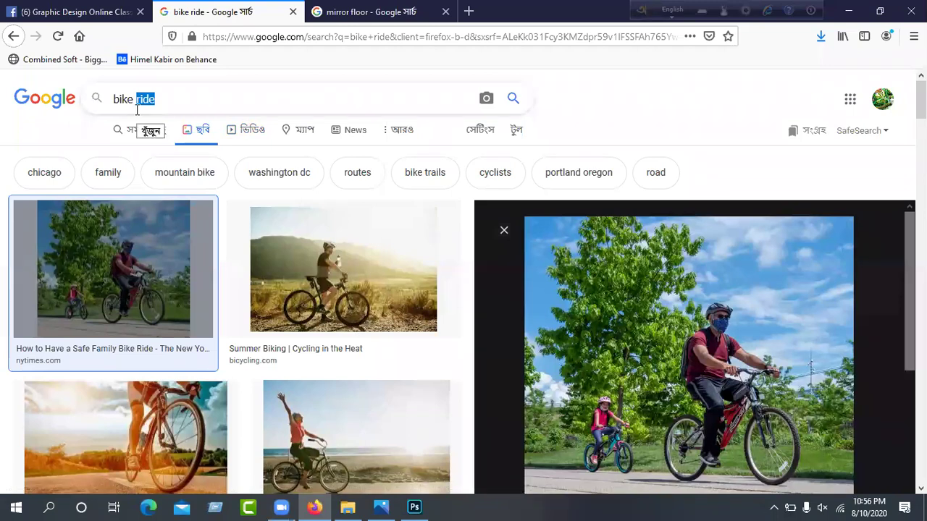
{"action": "type", "text": "png"}
{"action": "key", "text": "Return"}
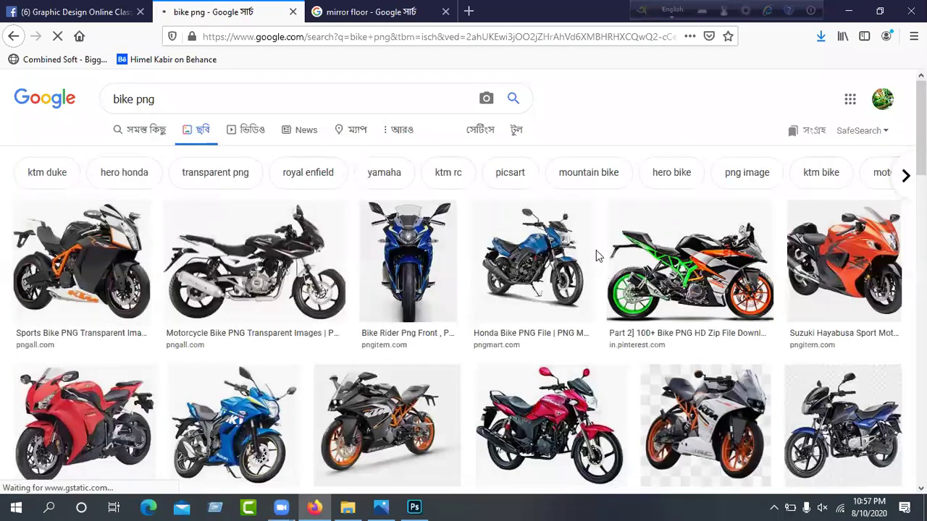
{"action": "scroll", "coordinate": [609, 329], "scroll_direction": "down", "scroll_amount": 10}
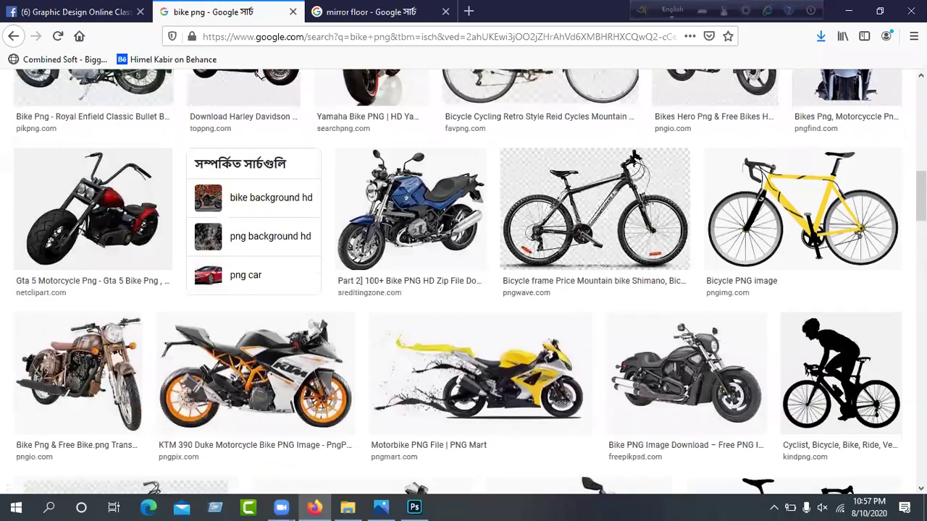
{"action": "scroll", "coordinate": [123, 186], "scroll_direction": "up", "scroll_amount": 10}
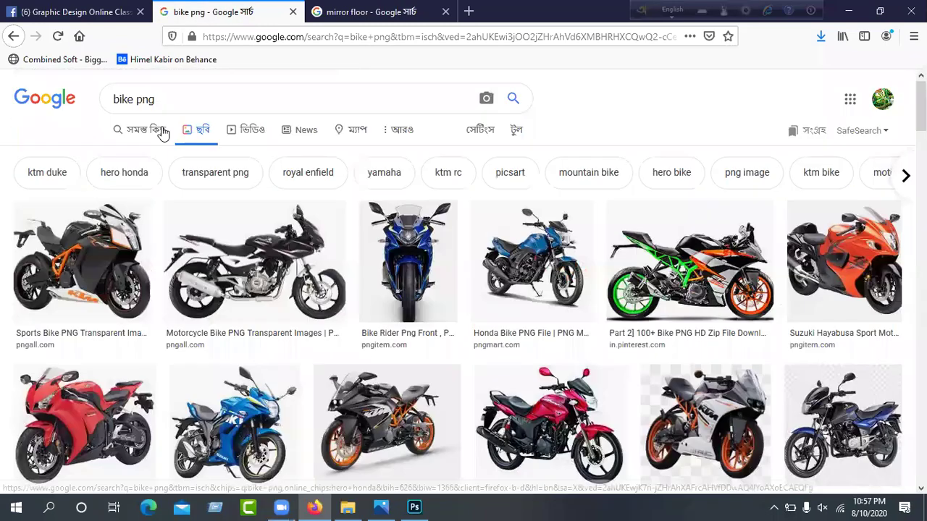
Refine the image search to "bike ride png"
{"action": "left_click", "coordinate": [136, 99]}
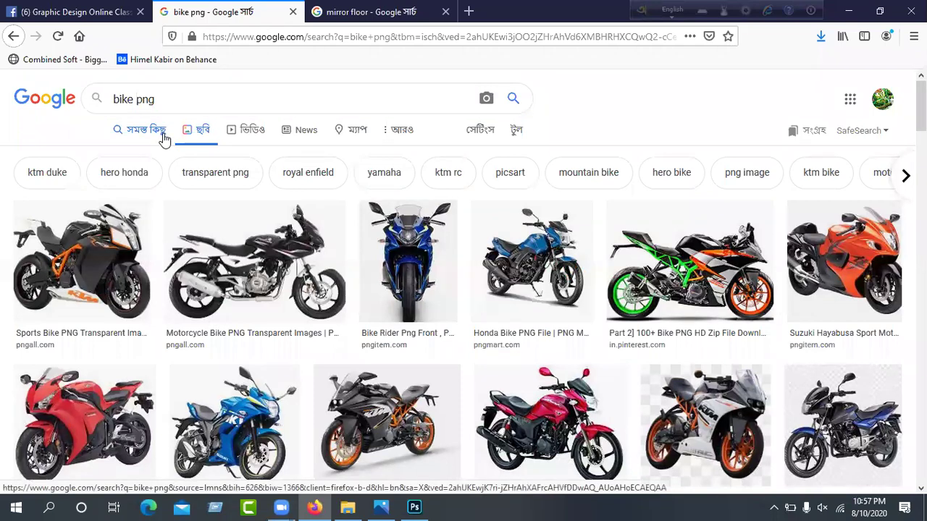
{"action": "type", "text": "ride"}
{"action": "key", "text": "Return"}
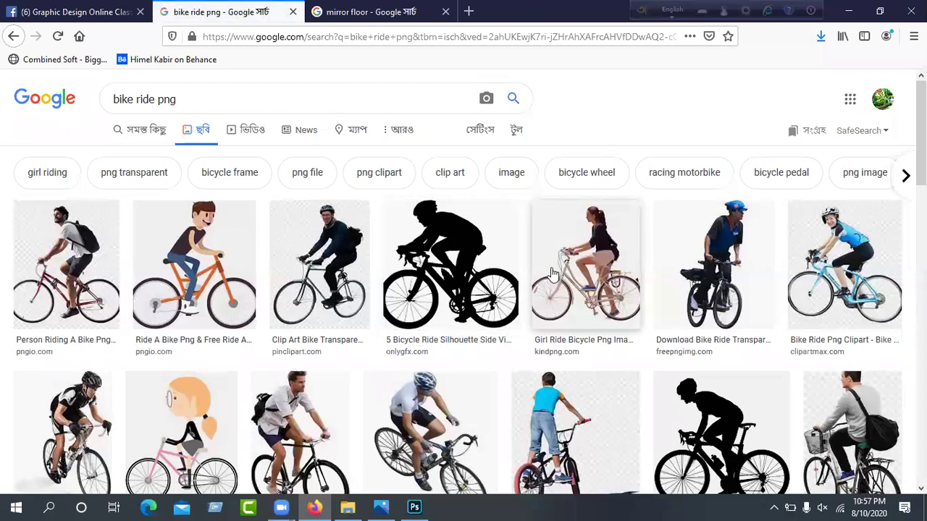
Save the PNGio picture of the backpacked man riding a bike as a PNG image in the Downloads folder
{"action": "scroll", "coordinate": [557, 275], "scroll_direction": "down", "scroll_amount": 1}
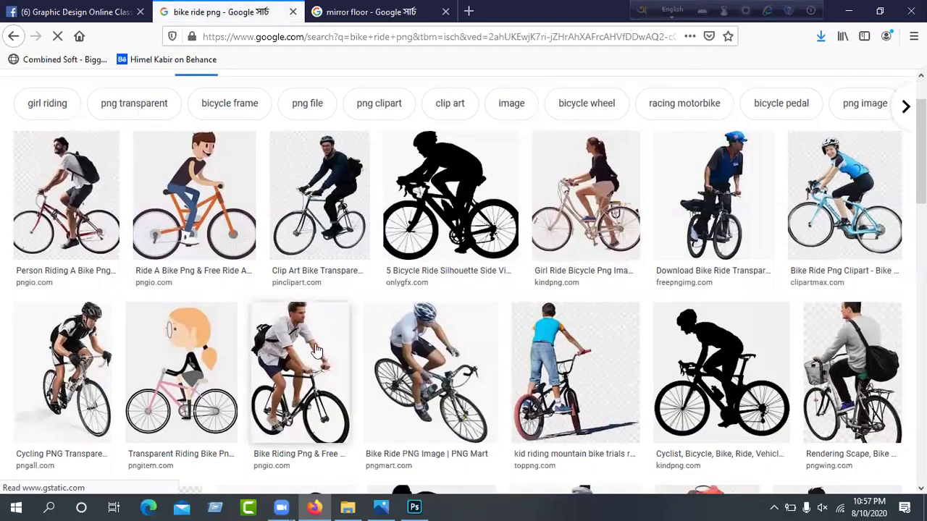
{"action": "left_click", "coordinate": [294, 384]}
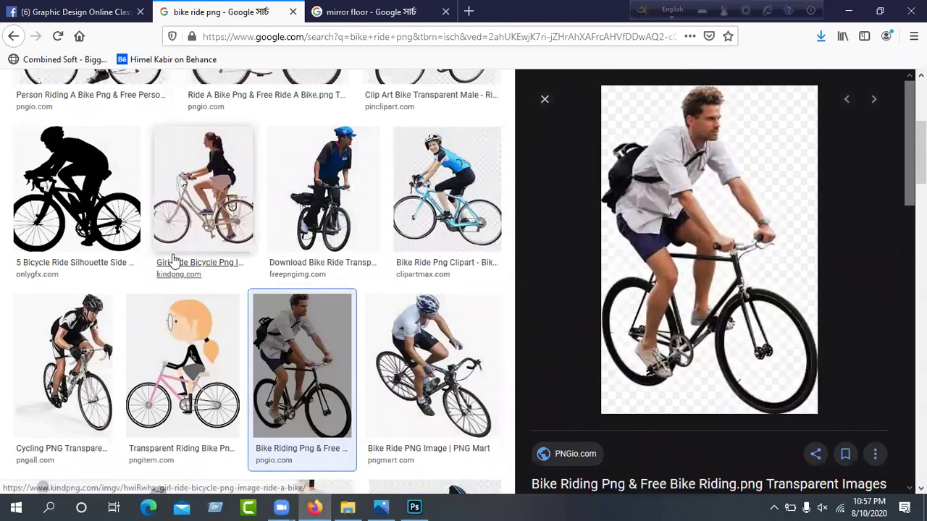
{"action": "scroll", "coordinate": [210, 260], "scroll_direction": "down", "scroll_amount": 2}
{"action": "right_click", "coordinate": [692, 167]}
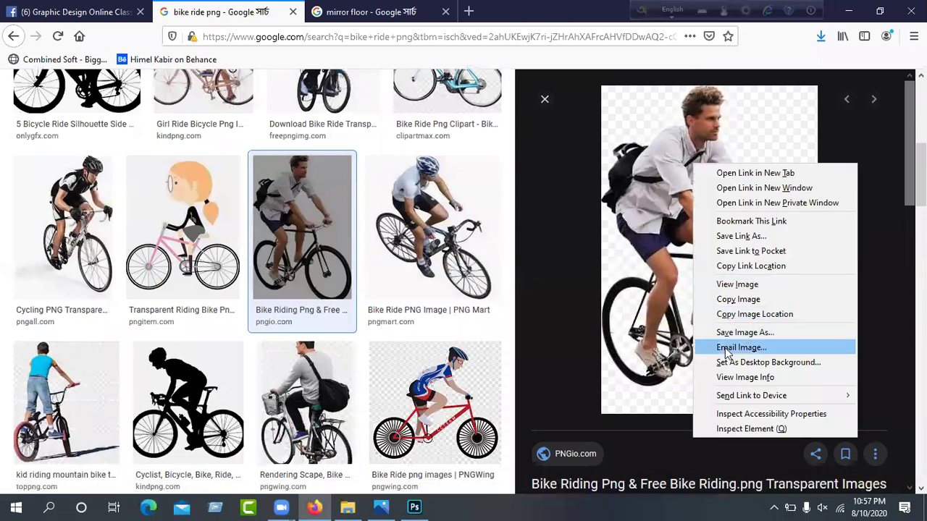
{"action": "left_click", "coordinate": [742, 332]}
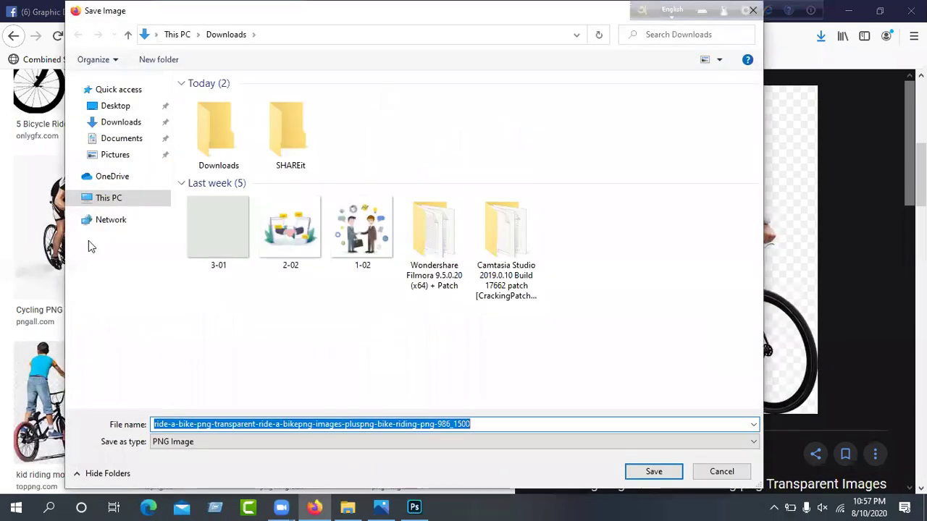
{"action": "left_click", "coordinate": [652, 471]}
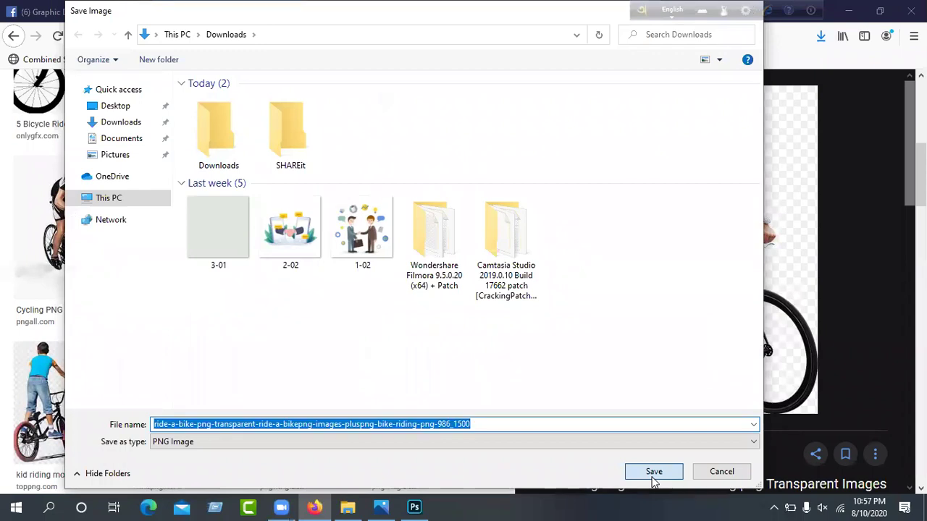
Search Google Images for "road background"
{"action": "left_click_drag", "start_coordinate": [921, 174], "coordinate": [921, 110]}
{"action": "left_click_drag", "start_coordinate": [190, 100], "coordinate": [9, 131]}
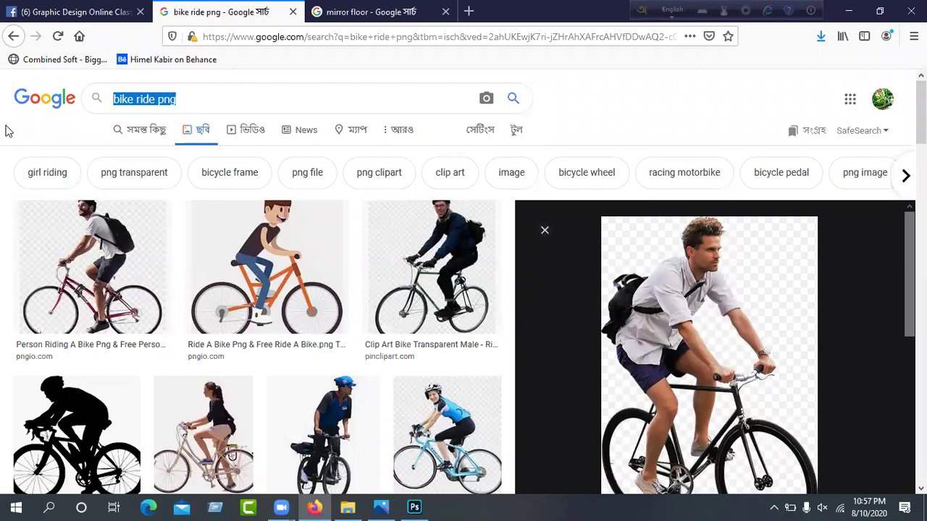
{"action": "type", "text": "road"}
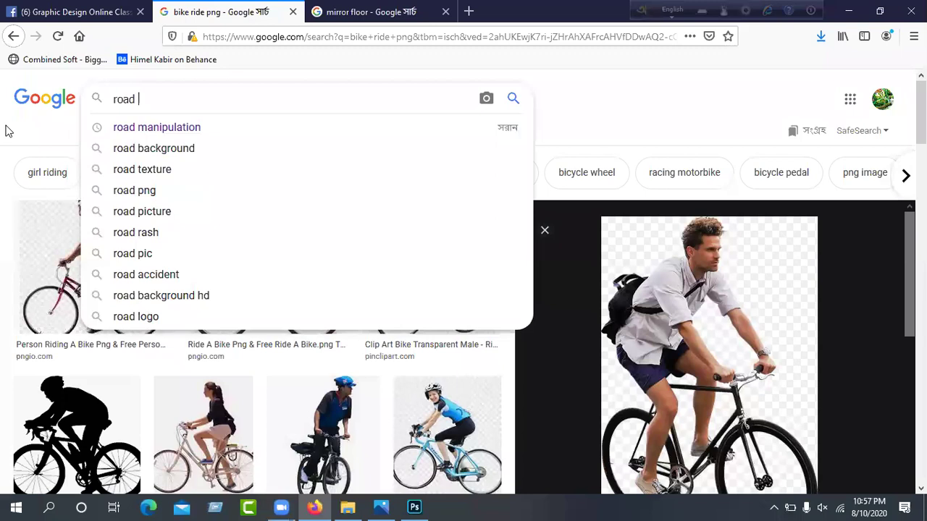
{"action": "key", "text": "Down"}
{"action": "key", "text": "Down"}
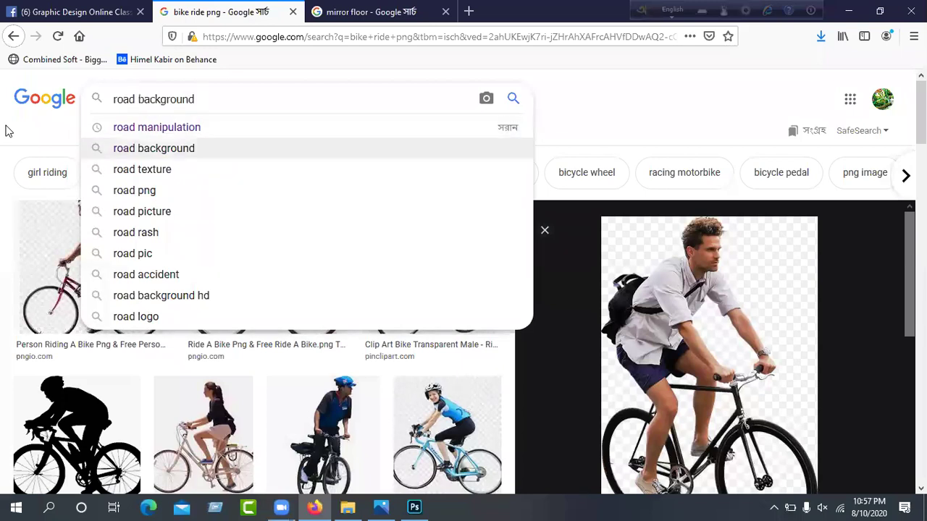
{"action": "key", "text": "Return"}
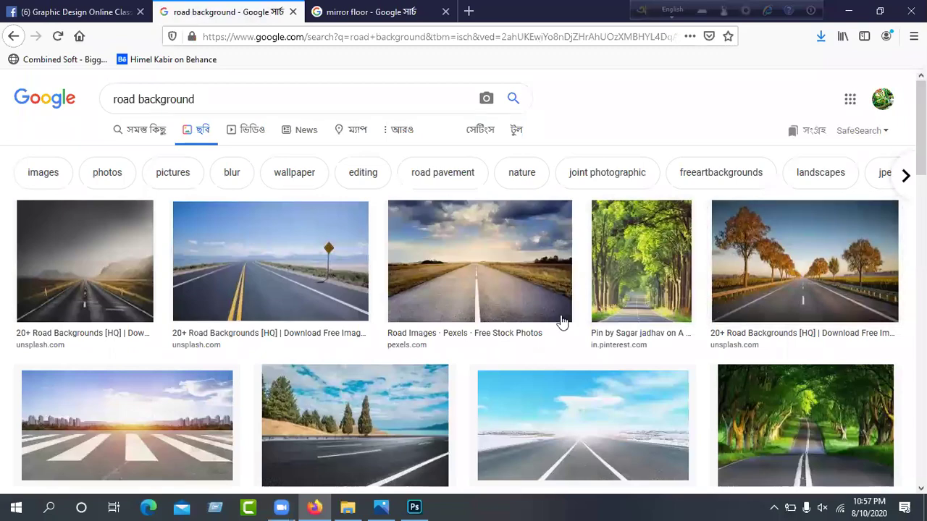
Browse the road background images and preview the Mountain Road Background picture from freeartbackgrounds.com
{"action": "scroll", "coordinate": [486, 331], "scroll_direction": "down", "scroll_amount": 6}
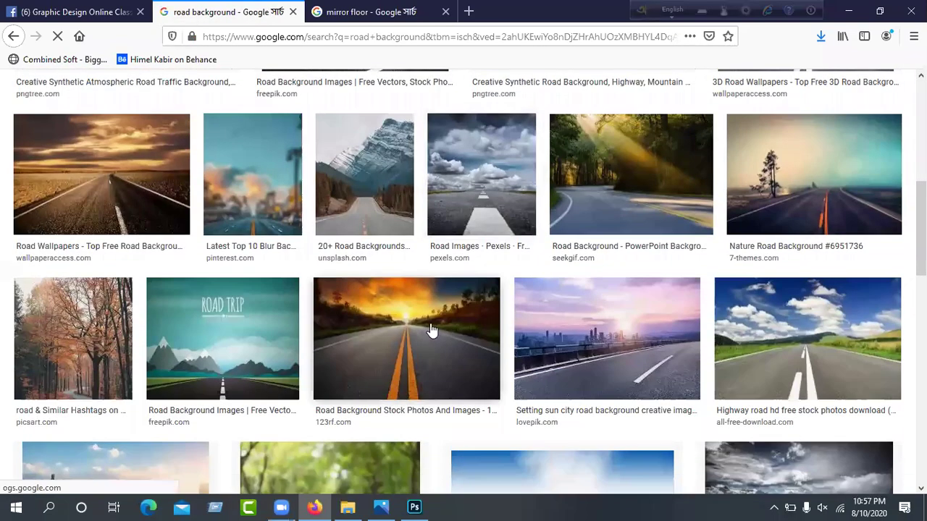
{"action": "scroll", "coordinate": [431, 329], "scroll_direction": "down", "scroll_amount": 3}
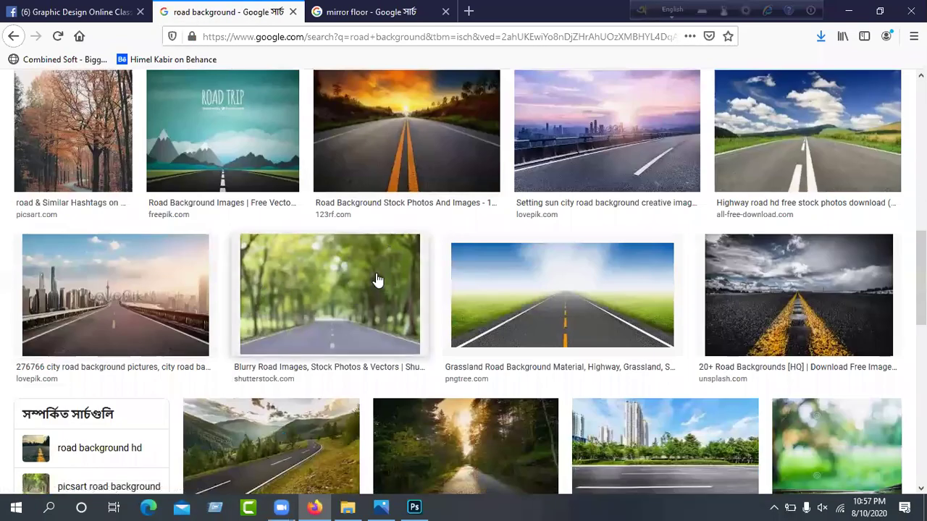
{"action": "scroll", "coordinate": [532, 273], "scroll_direction": "down", "scroll_amount": 1}
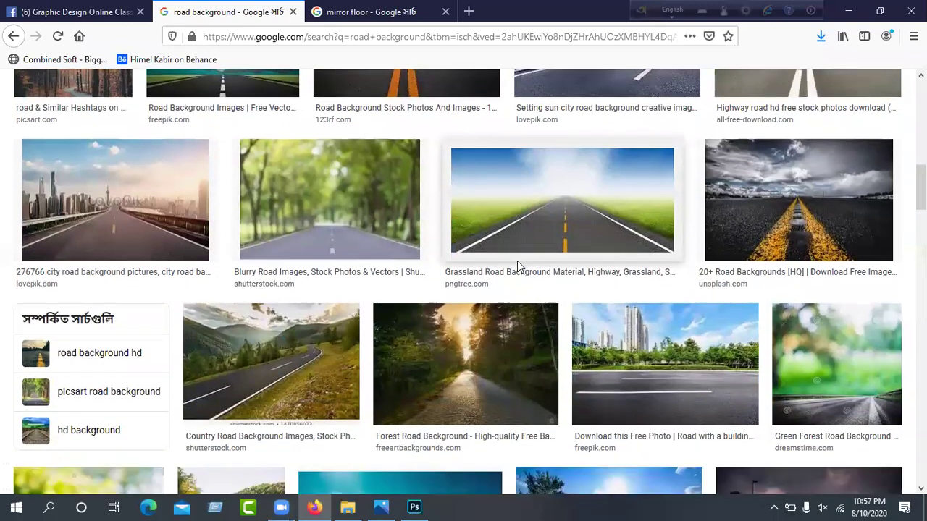
{"action": "scroll", "coordinate": [517, 264], "scroll_direction": "down", "scroll_amount": 2}
{"action": "scroll", "coordinate": [405, 277], "scroll_direction": "down", "scroll_amount": 1}
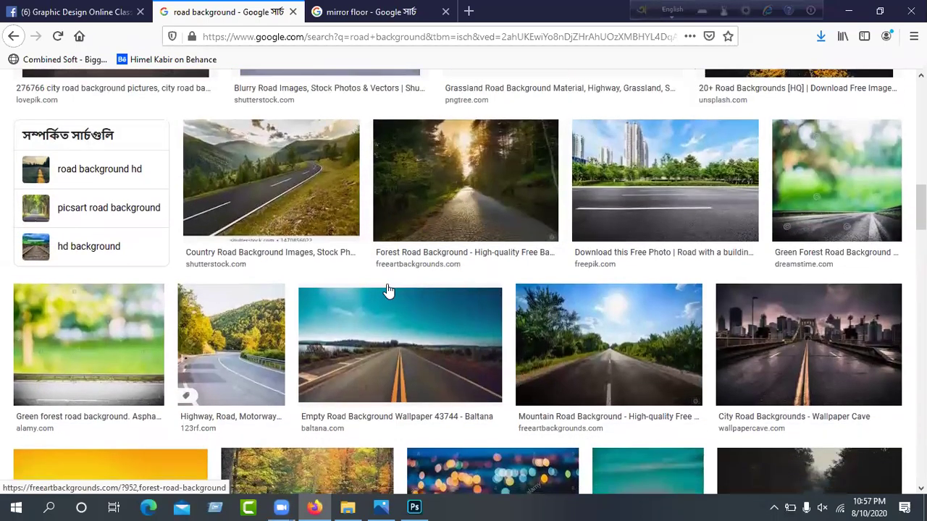
{"action": "scroll", "coordinate": [388, 290], "scroll_direction": "down", "scroll_amount": 4}
{"action": "scroll", "coordinate": [536, 247], "scroll_direction": "up", "scroll_amount": 2}
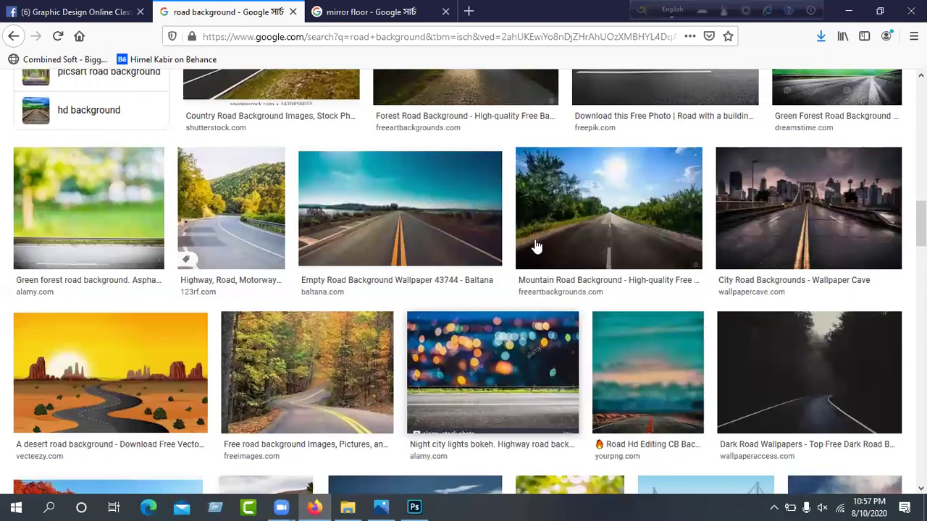
{"action": "left_click", "coordinate": [570, 230]}
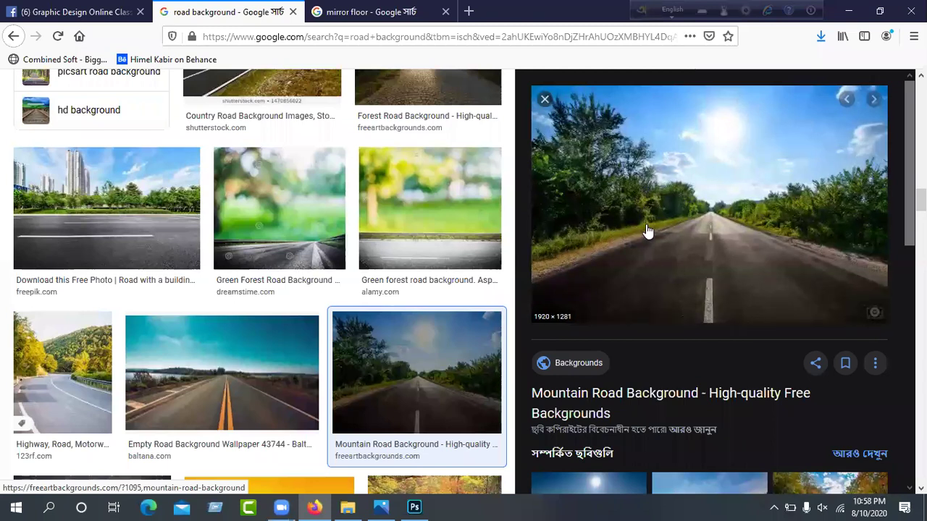
Look through the related road images and preview the High Speed On The Road wallpaper
{"action": "scroll", "coordinate": [647, 230], "scroll_direction": "down", "scroll_amount": 4}
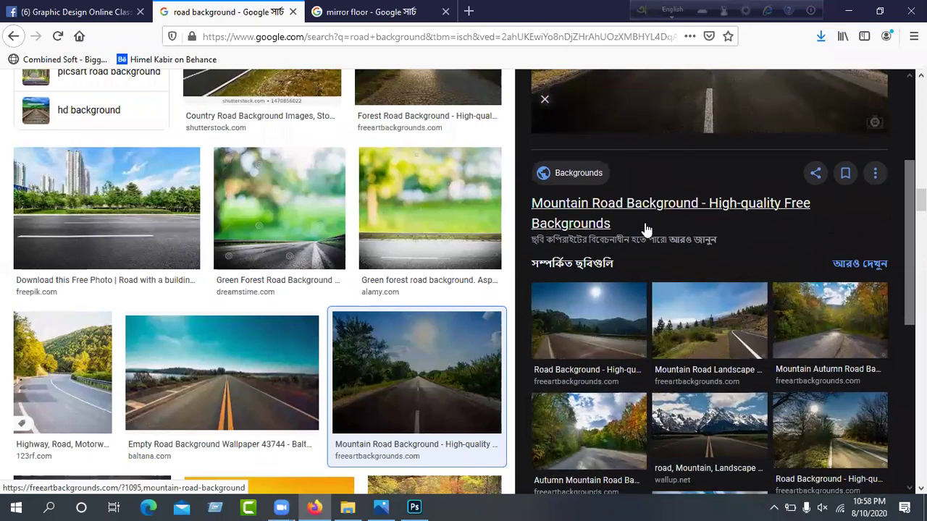
{"action": "scroll", "coordinate": [643, 226], "scroll_direction": "down", "scroll_amount": 5}
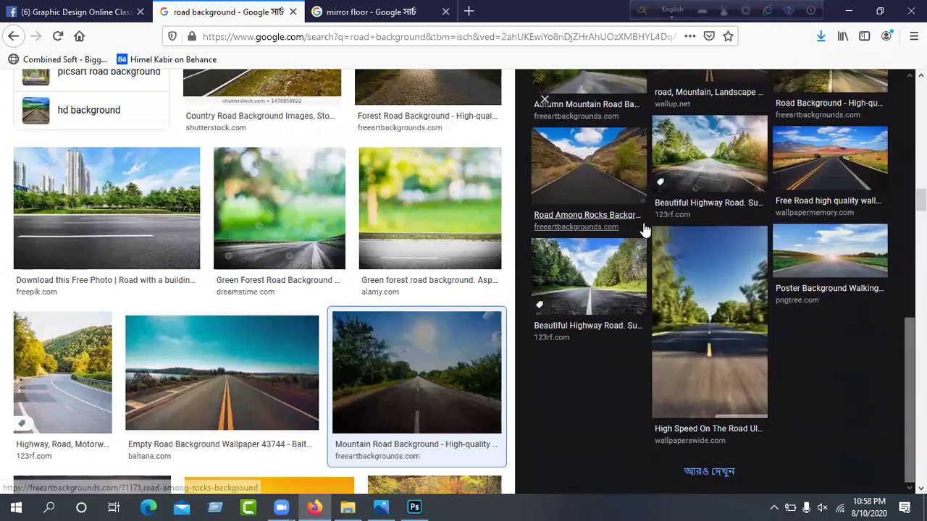
{"action": "left_click", "coordinate": [685, 334]}
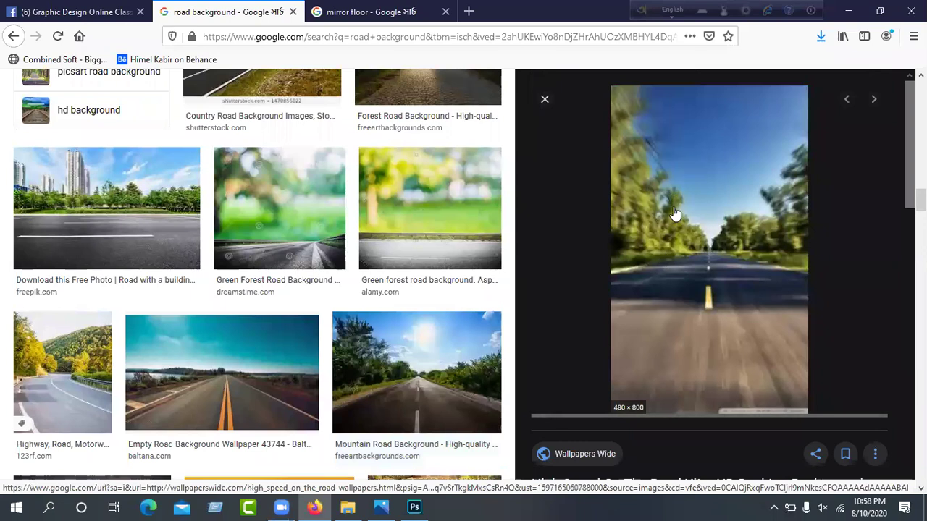
{"action": "scroll", "coordinate": [652, 264], "scroll_direction": "down", "scroll_amount": 5}
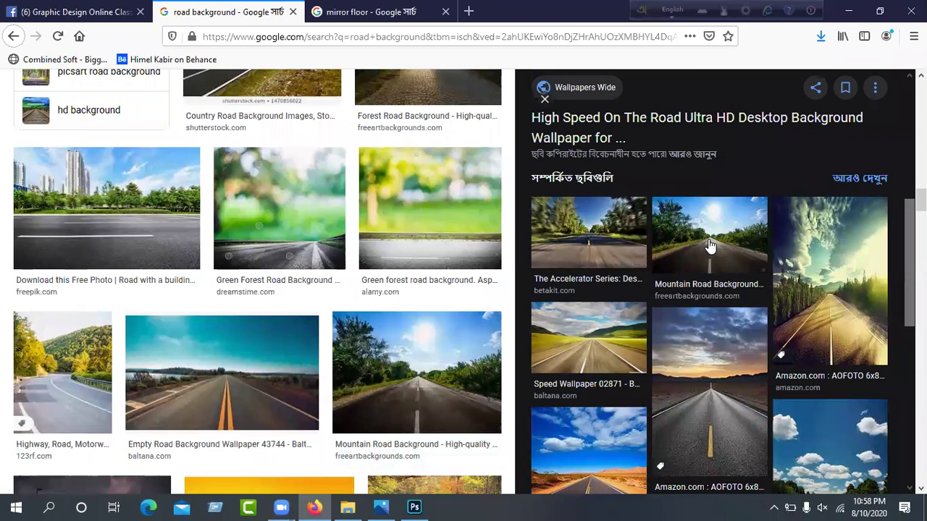
Reopen the Mountain Road Background picture from the related images and save it to the computer
{"action": "left_click", "coordinate": [710, 246]}
{"action": "right_click", "coordinate": [651, 215]}
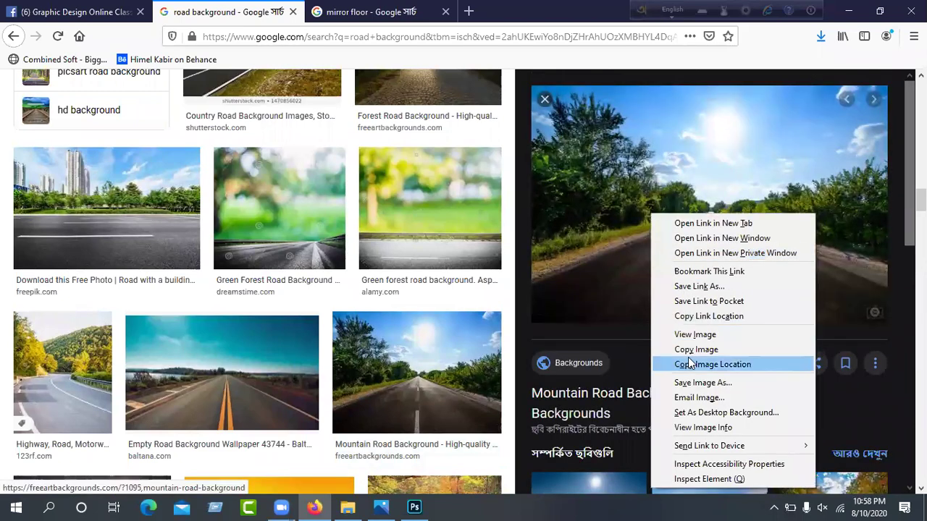
{"action": "left_click", "coordinate": [694, 382]}
{"action": "left_click", "coordinate": [655, 475]}
Switch to Photoshop and hide the "up" layer
{"action": "left_click", "coordinate": [845, 10]}
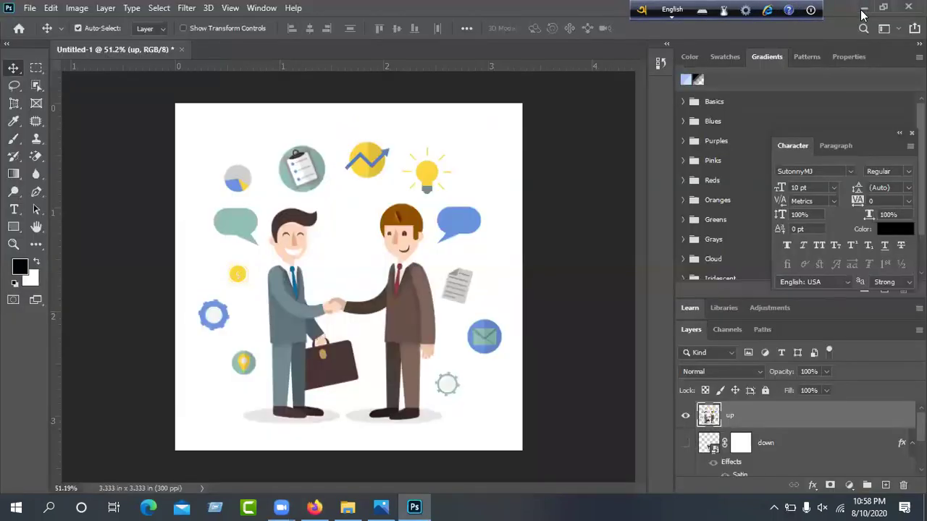
{"action": "left_click", "coordinate": [686, 416]}
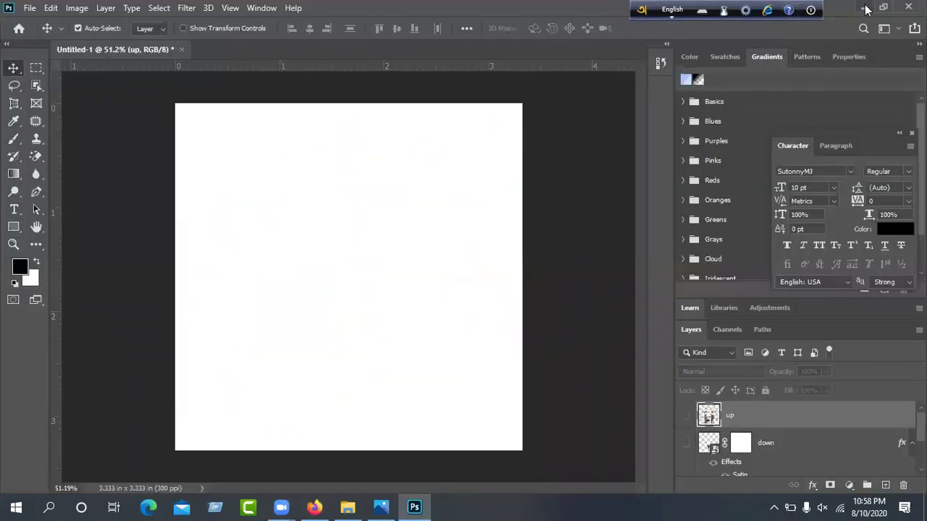
Place the Mountain_Road_Background-1095 picture in the document, scaled to about 19.11% so it covers the whole canvas
{"action": "left_click", "coordinate": [866, 9]}
{"action": "left_click_drag", "start_coordinate": [441, 132], "coordinate": [362, 311]}
{"action": "left_click_drag", "start_coordinate": [175, 392], "coordinate": [52, 475]}
{"action": "left_click_drag", "start_coordinate": [420, 358], "coordinate": [505, 285]}
{"action": "left_click_drag", "start_coordinate": [330, 347], "coordinate": [345, 365]}
{"action": "left_click_drag", "start_coordinate": [149, 419], "coordinate": [89, 457]}
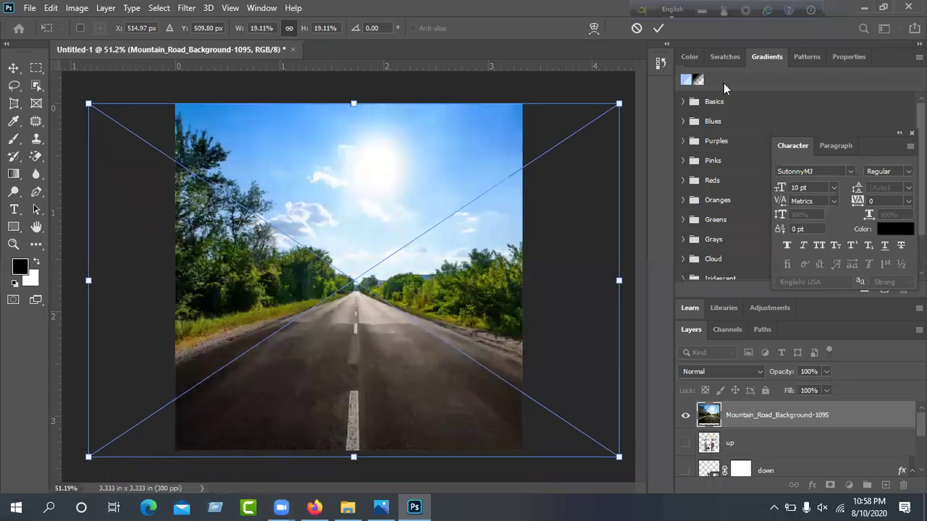
{"action": "left_click", "coordinate": [656, 28]}
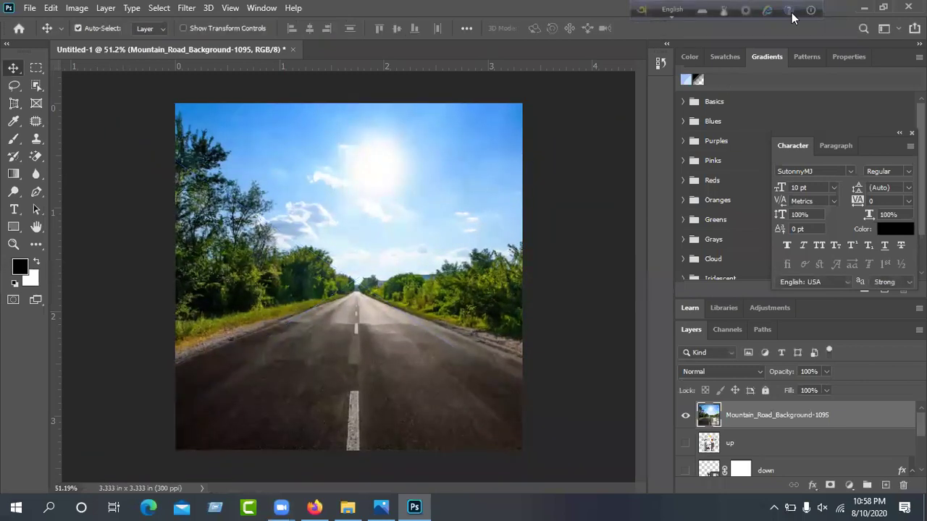
Place the downloaded bike rider PNG in the middle of the road, scaled to about 19.32% and rotated about -1.99°
{"action": "left_click", "coordinate": [858, 5]}
{"action": "left_click_drag", "start_coordinate": [375, 126], "coordinate": [356, 292]}
{"action": "left_click_drag", "start_coordinate": [462, 105], "coordinate": [366, 244]}
{"action": "left_click_drag", "start_coordinate": [322, 350], "coordinate": [281, 320]}
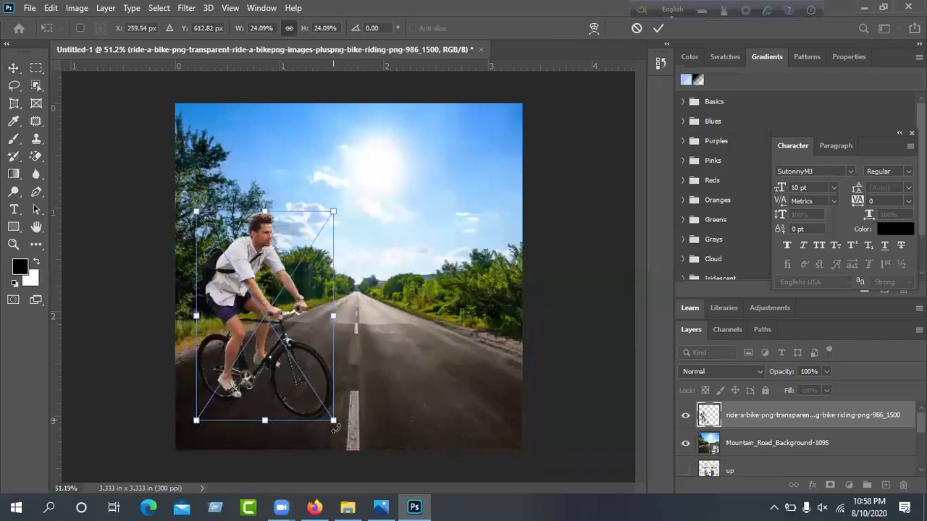
{"action": "mouse_move", "coordinate": [350, 428]}
{"action": "left_mouse_down"}
{"action": "mouse_move", "coordinate": [369, 398]}
{"action": "mouse_move", "coordinate": [353, 419]}
{"action": "mouse_move", "coordinate": [357, 433]}
{"action": "left_mouse_up"}
{"action": "left_click_drag", "start_coordinate": [257, 296], "coordinate": [337, 298]}
{"action": "left_click_drag", "start_coordinate": [258, 215], "coordinate": [292, 255]}
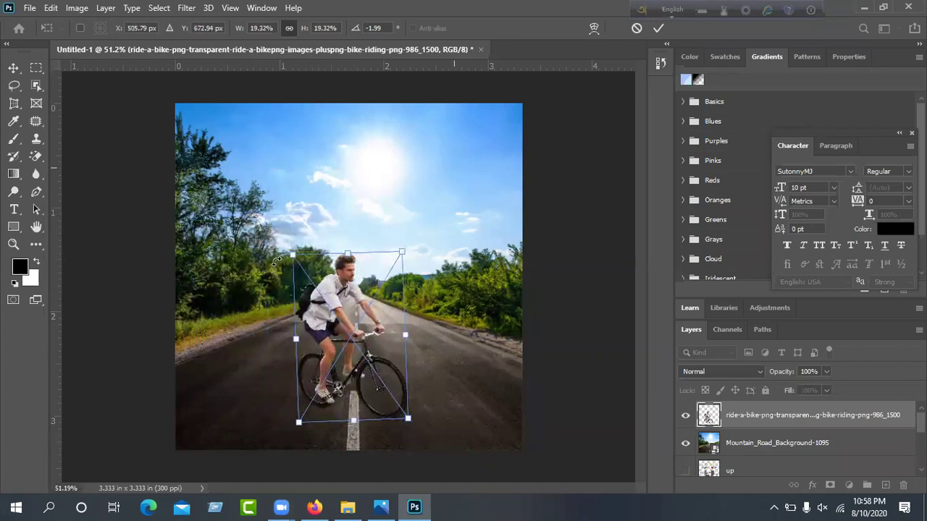
{"action": "left_click", "coordinate": [658, 27]}
Convert the Mountain_Road_Background-1095 layer to a smart object
{"action": "left_click", "coordinate": [373, 205]}
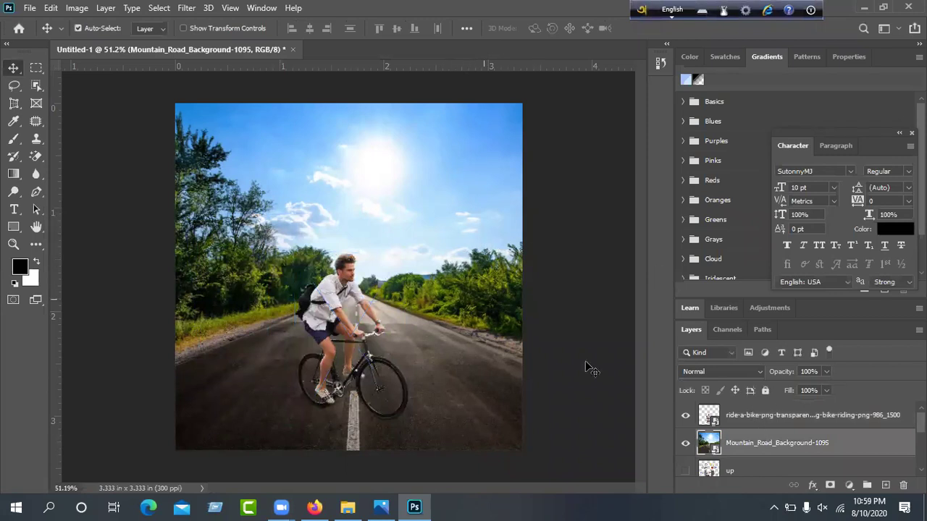
{"action": "right_click", "coordinate": [852, 450]}
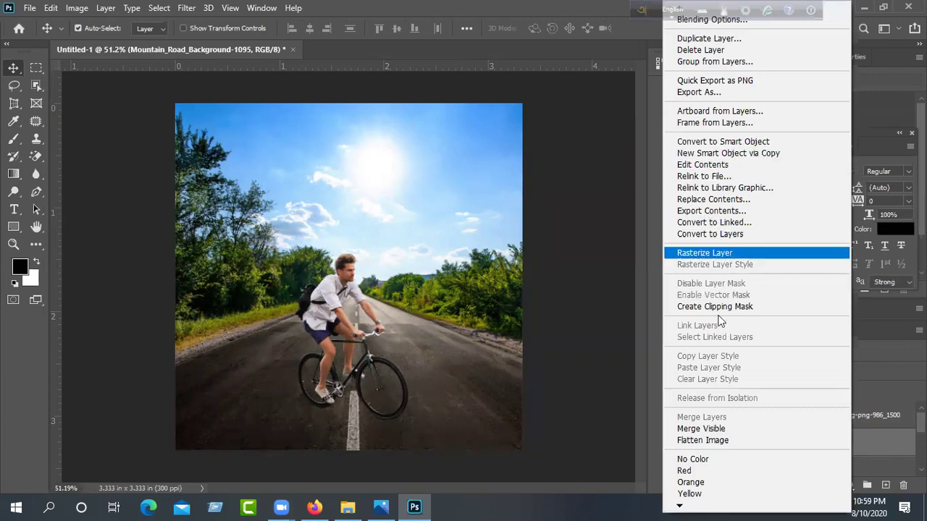
{"action": "left_click", "coordinate": [722, 144]}
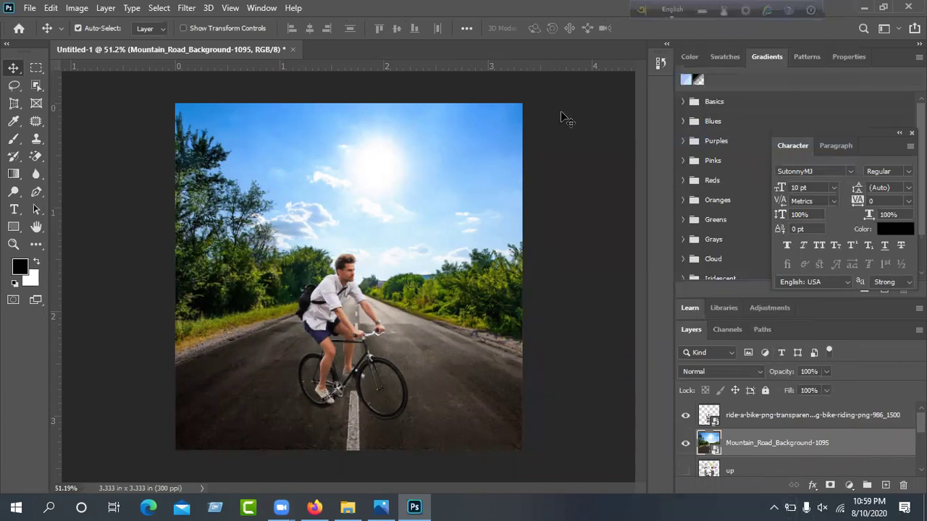
Try a Box Blur with a radius of 8 pixels on the road background layer and cancel it
{"action": "left_click", "coordinate": [186, 7]}
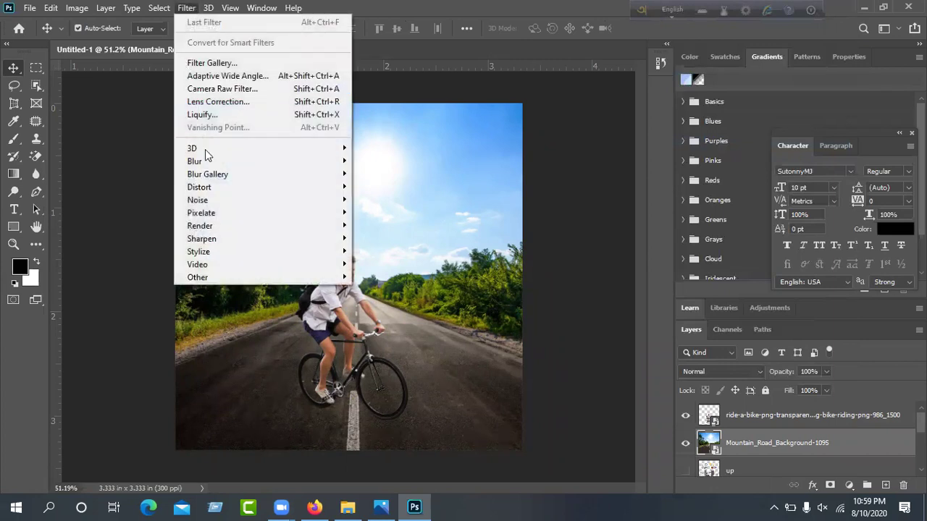
{"action": "mouse_move", "coordinate": [219, 160]}
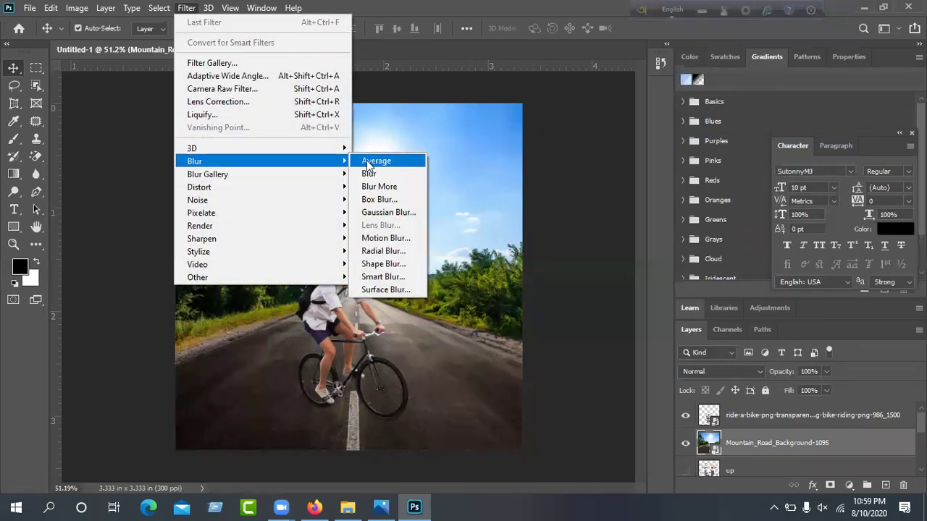
{"action": "left_click", "coordinate": [375, 200]}
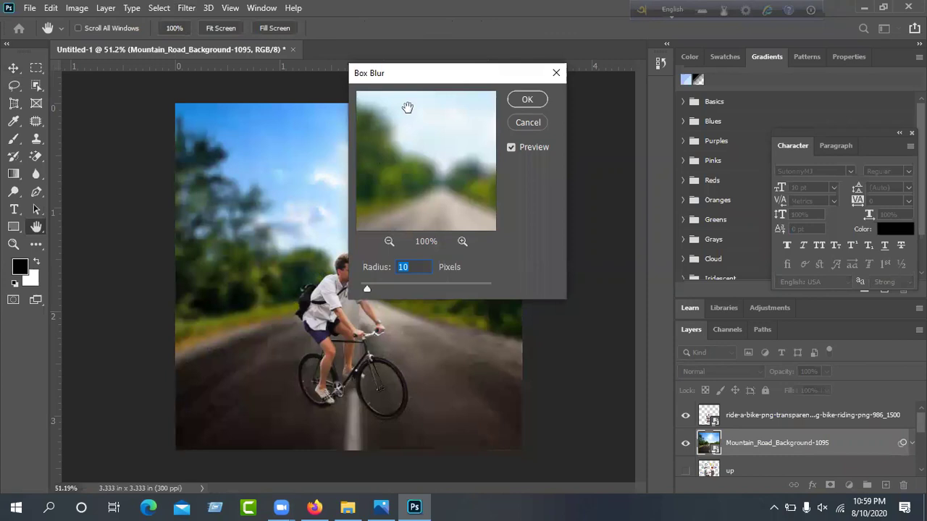
{"action": "left_click_drag", "start_coordinate": [407, 73], "coordinate": [558, 73]}
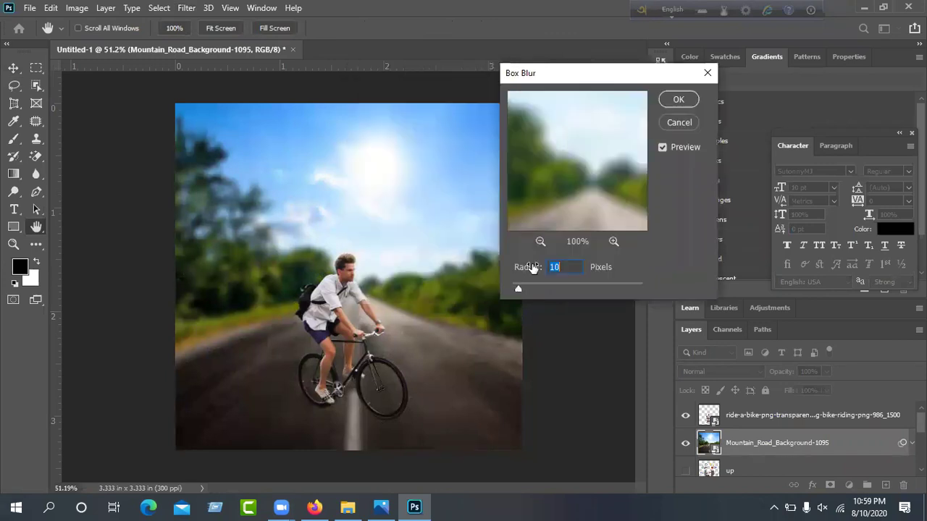
{"action": "left_click_drag", "start_coordinate": [517, 289], "coordinate": [514, 290]}
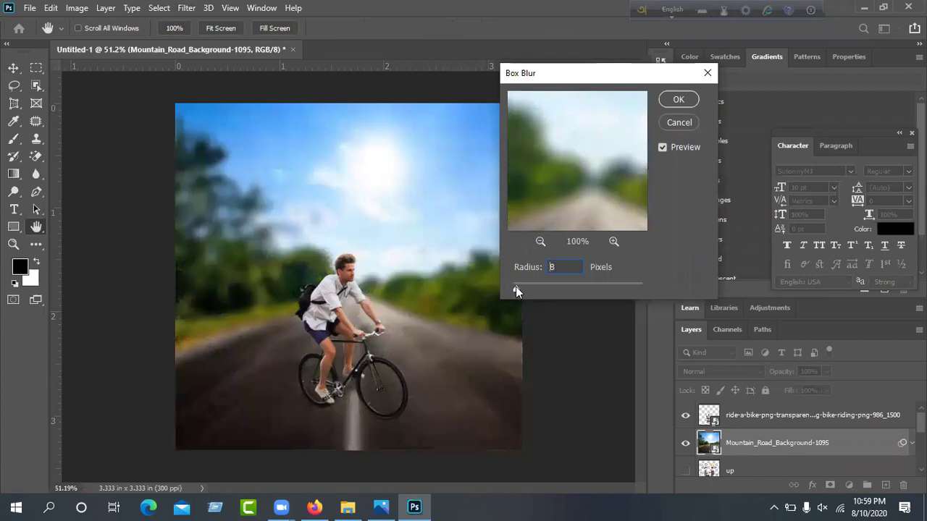
{"action": "key", "text": "Escape"}
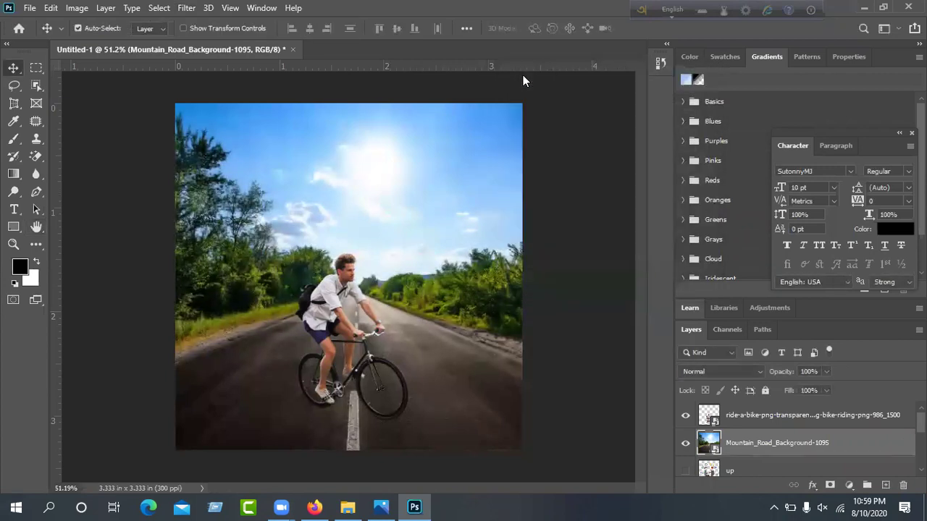
{"action": "left_click", "coordinate": [187, 8]}
{"action": "mouse_move", "coordinate": [224, 160]}
{"action": "mouse_move", "coordinate": [261, 8]}
{"action": "left_click", "coordinate": [571, 26]}
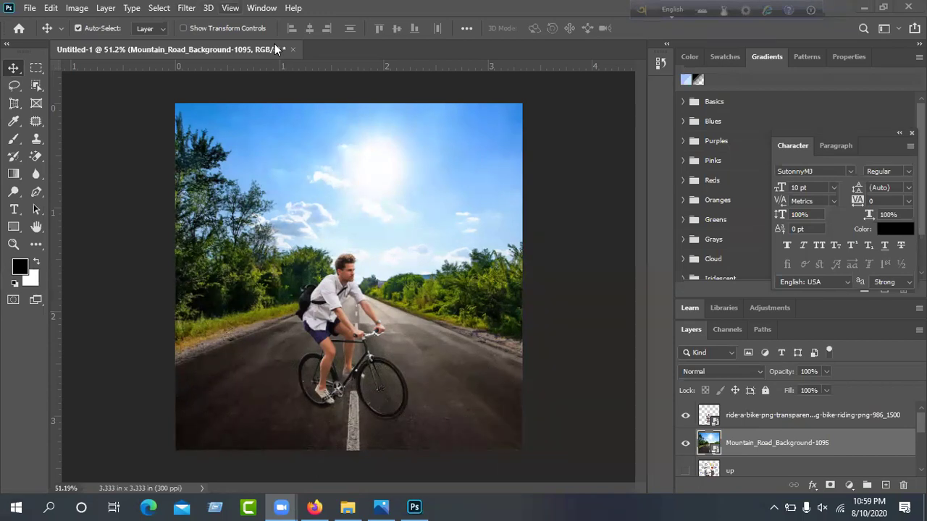
Try a Motion Blur with a distance of 15 pixels and an angle of -50° on the road background layer and cancel it
{"action": "left_click", "coordinate": [186, 8]}
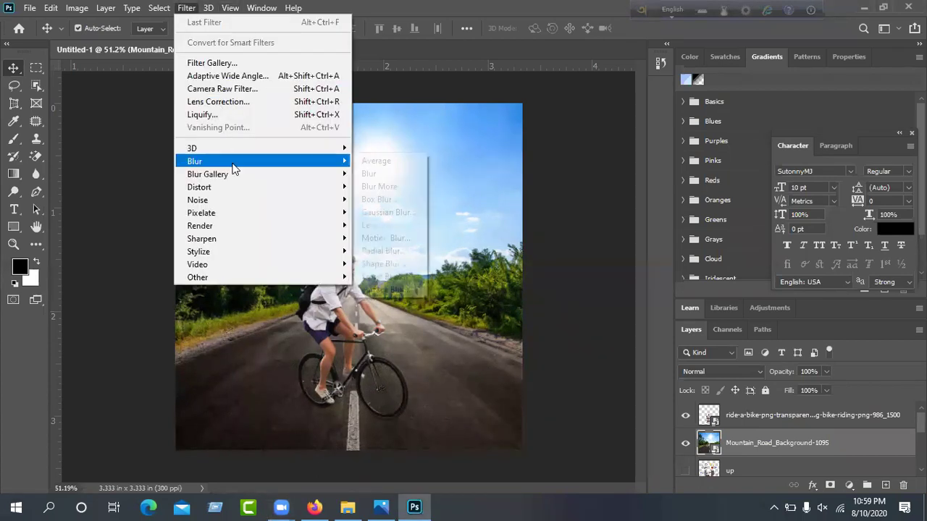
{"action": "mouse_move", "coordinate": [340, 161]}
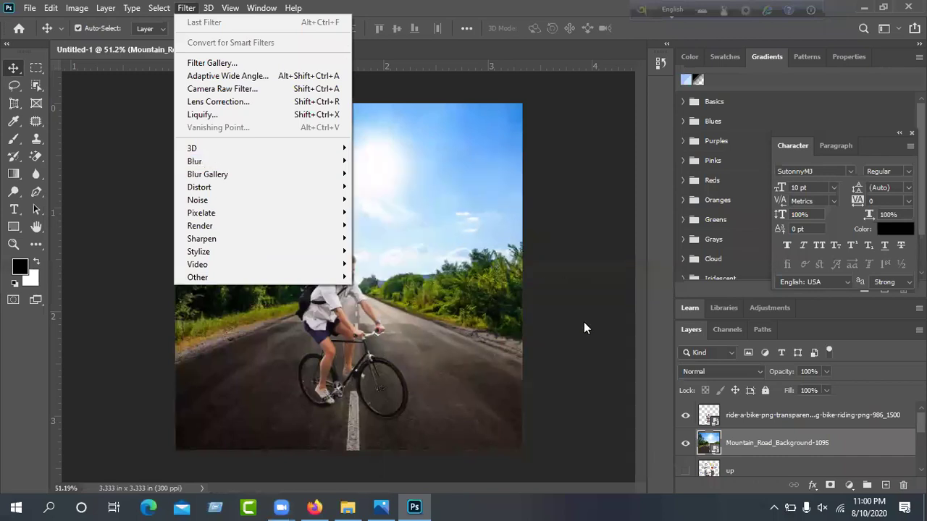
{"action": "mouse_move", "coordinate": [290, 161]}
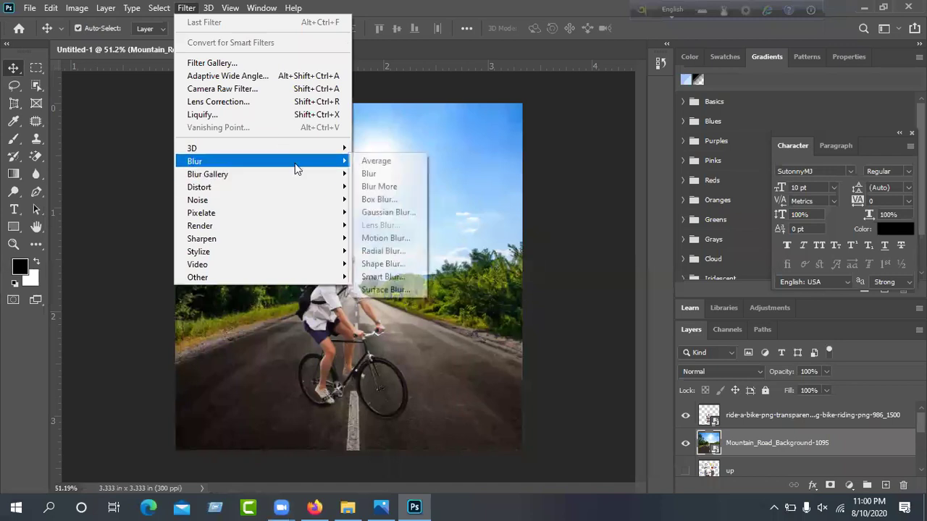
{"action": "left_click", "coordinate": [385, 239]}
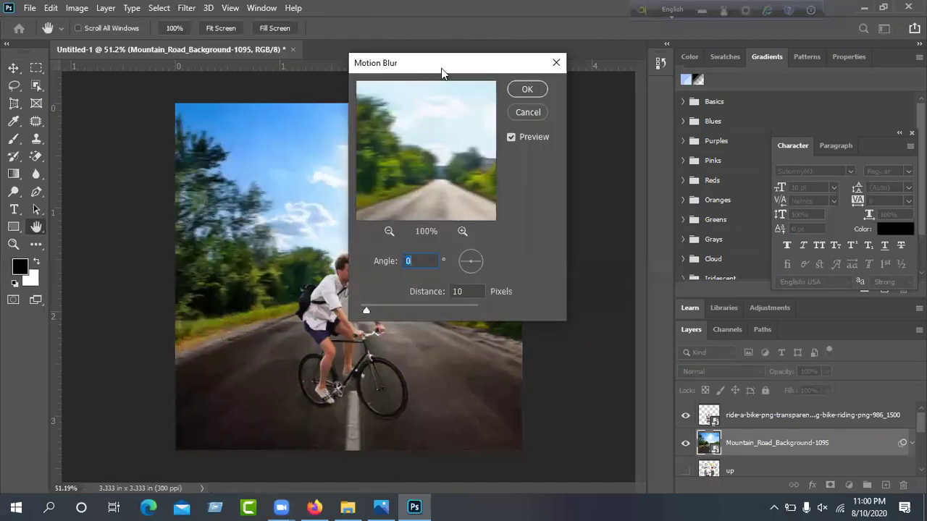
{"action": "left_click_drag", "start_coordinate": [441, 68], "coordinate": [678, 75]}
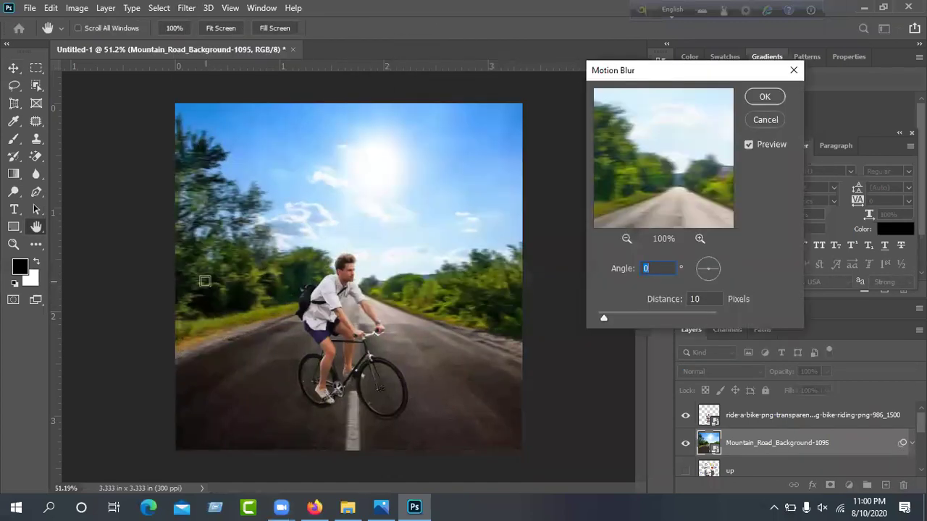
{"action": "mouse_move", "coordinate": [602, 319]}
{"action": "left_mouse_down"}
{"action": "mouse_move", "coordinate": [634, 321]}
{"action": "mouse_move", "coordinate": [611, 315]}
{"action": "left_mouse_up"}
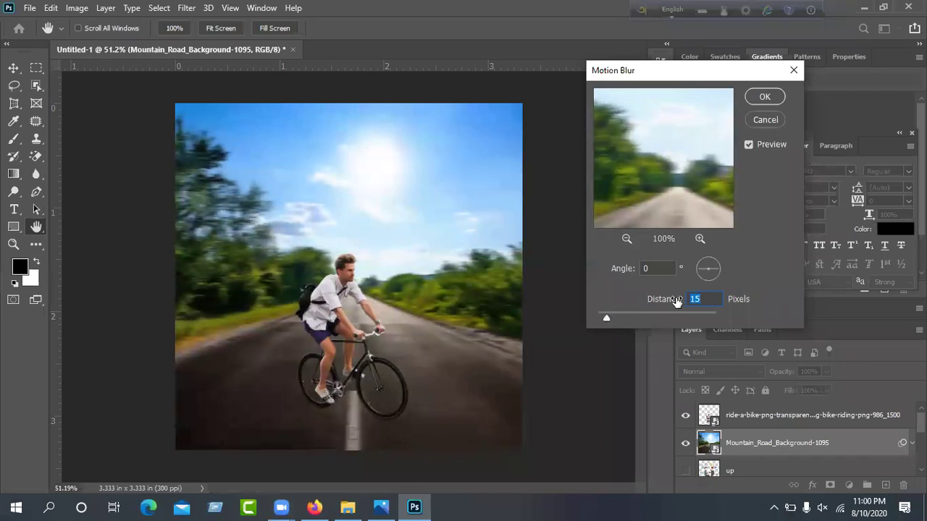
{"action": "left_click", "coordinate": [708, 263]}
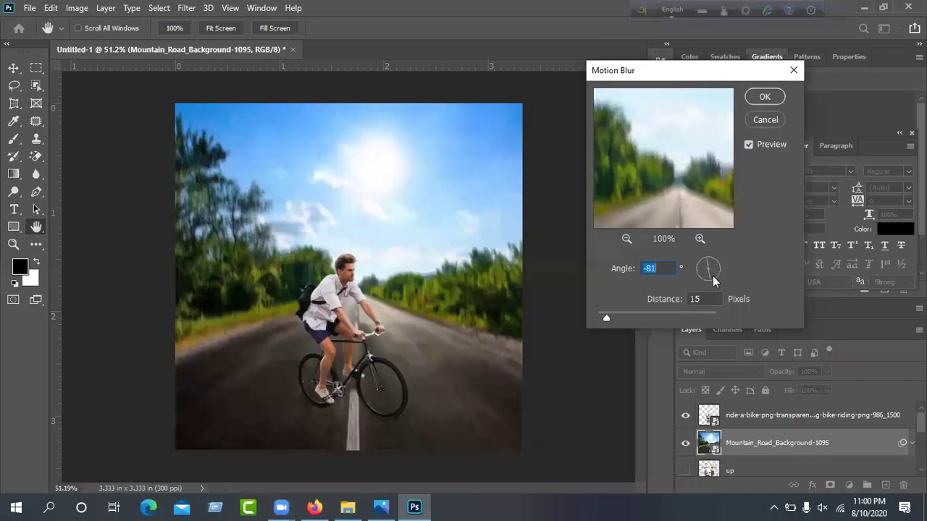
{"action": "left_click", "coordinate": [715, 265]}
{"action": "left_click", "coordinate": [713, 264]}
{"action": "left_click", "coordinate": [713, 274]}
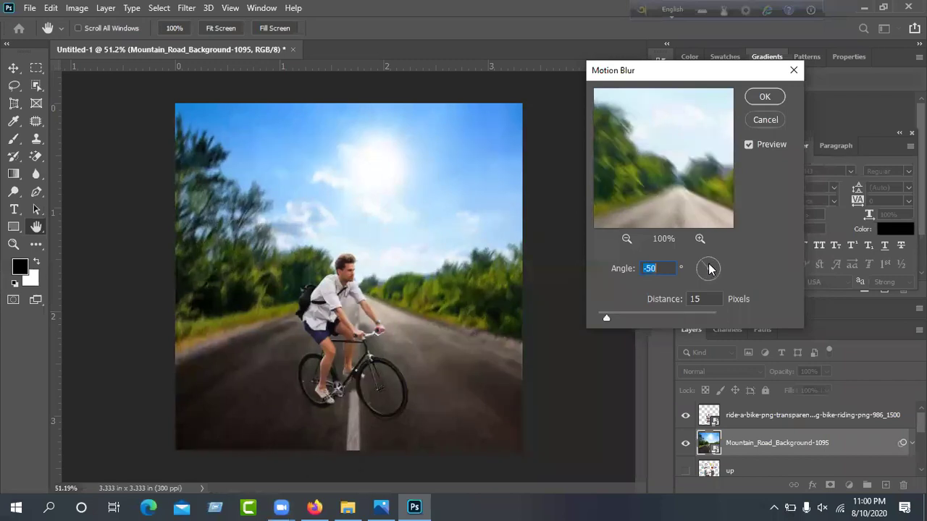
{"action": "left_click", "coordinate": [780, 124]}
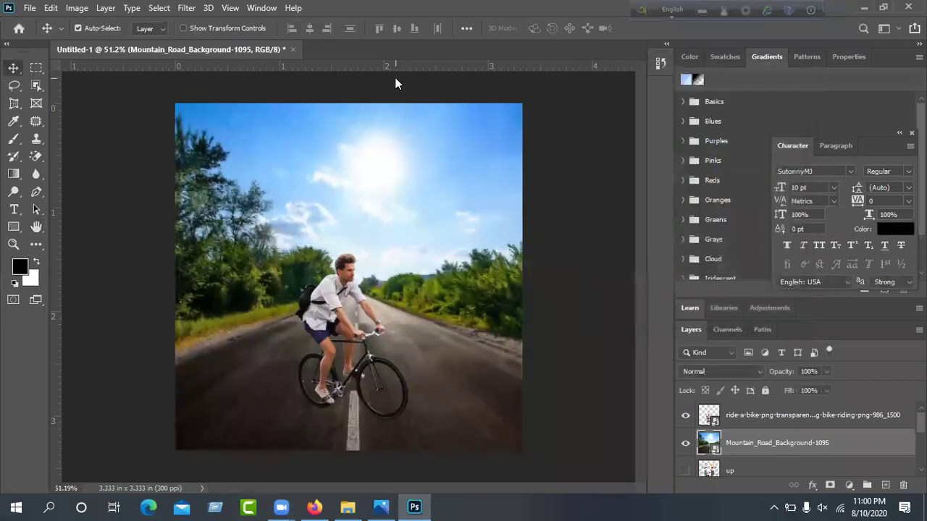
Try a Surface Blur on the road background layer with radii up to about 61 pixels and cancel it
{"action": "left_click", "coordinate": [186, 7]}
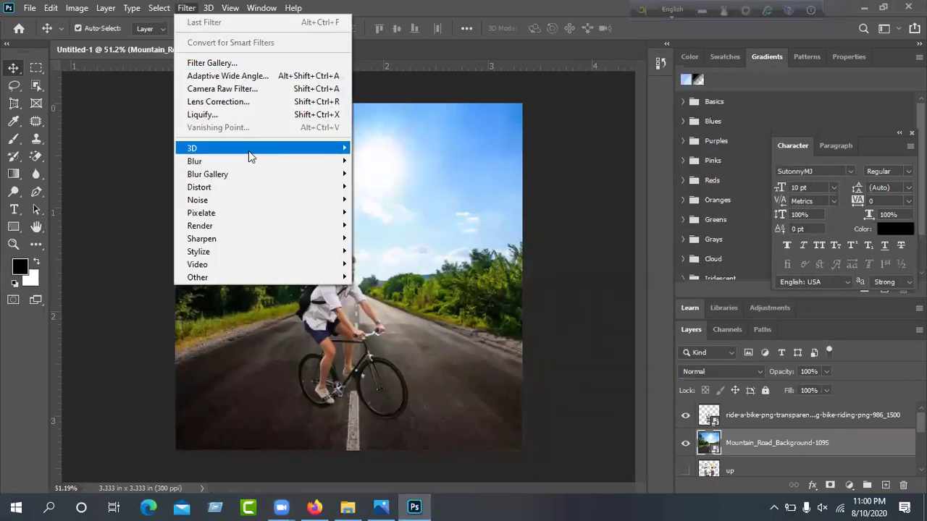
{"action": "mouse_move", "coordinate": [252, 160]}
{"action": "left_click", "coordinate": [386, 290]}
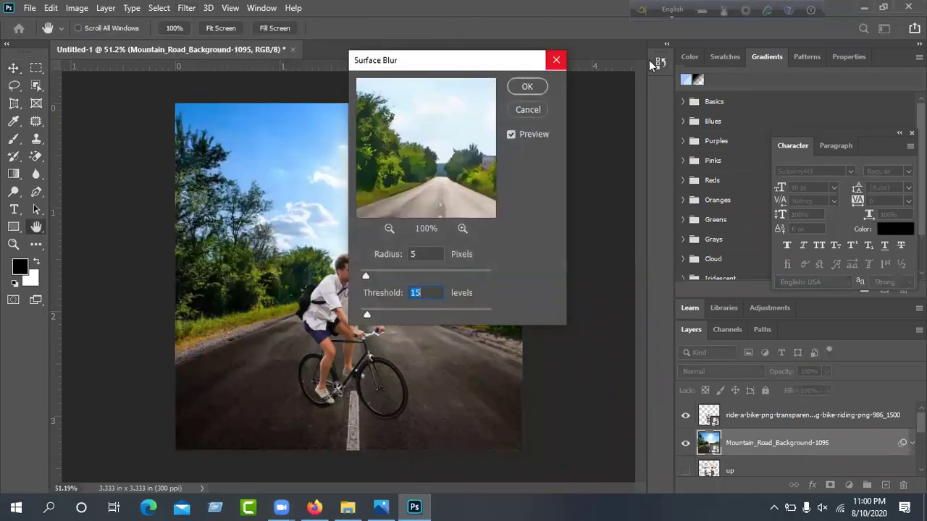
{"action": "left_click_drag", "start_coordinate": [532, 63], "coordinate": [758, 64]}
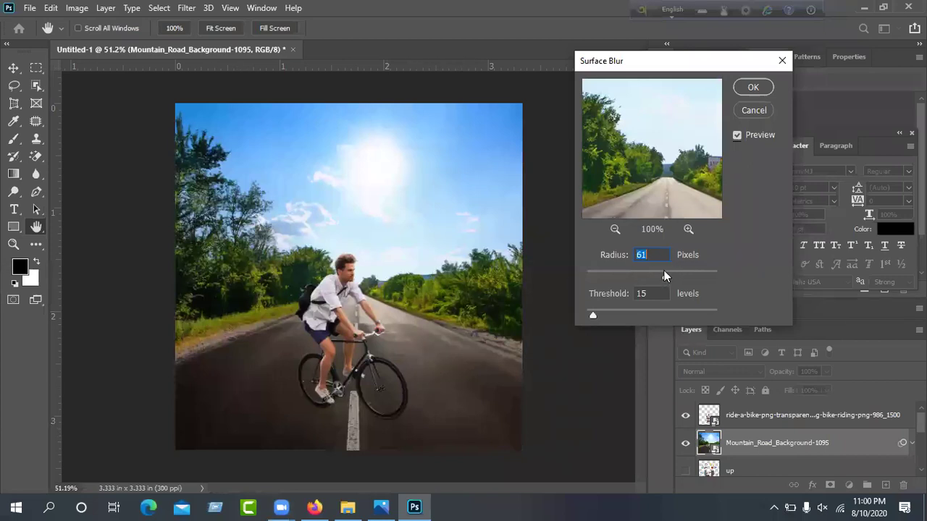
{"action": "type", "text": "5"}
{"action": "left_click_drag", "start_coordinate": [592, 276], "coordinate": [556, 278]}
{"action": "left_click", "coordinate": [697, 273]}
{"action": "left_click", "coordinate": [596, 276]}
{"action": "left_click", "coordinate": [667, 274]}
{"action": "left_click_drag", "start_coordinate": [669, 277], "coordinate": [585, 282]}
{"action": "left_click", "coordinate": [744, 114]}
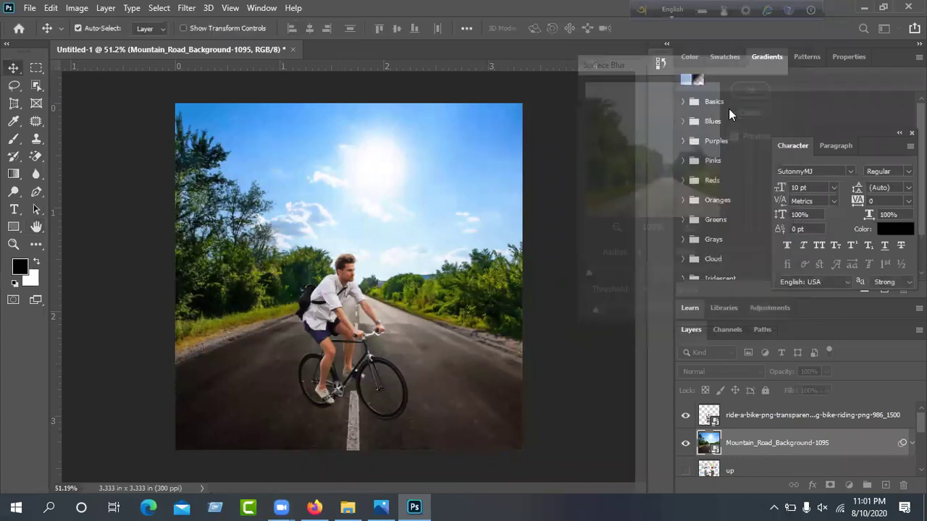
Start a Tilt-Shift blur on the road background layer, centre its focus band on the bicycle wheels, and raise the upper transition line into the sky
{"action": "left_click", "coordinate": [178, 28]}
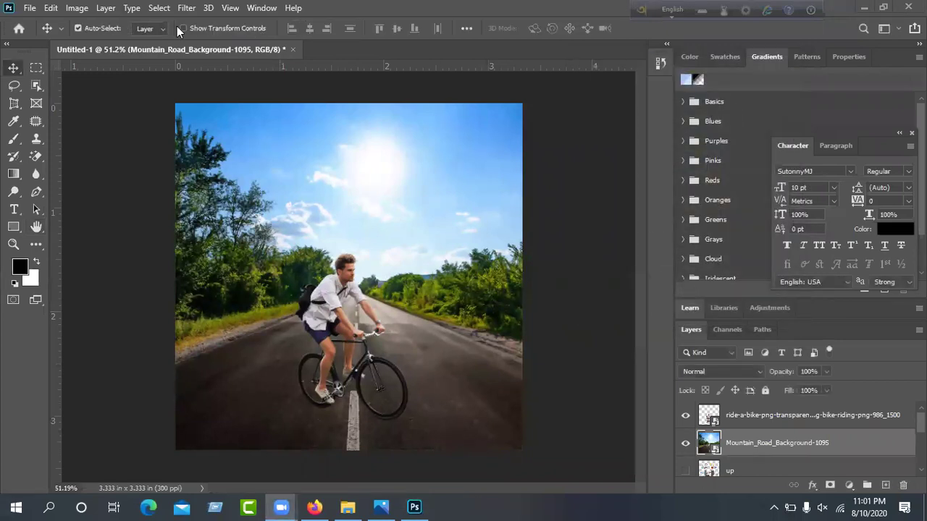
{"action": "left_click", "coordinate": [186, 8]}
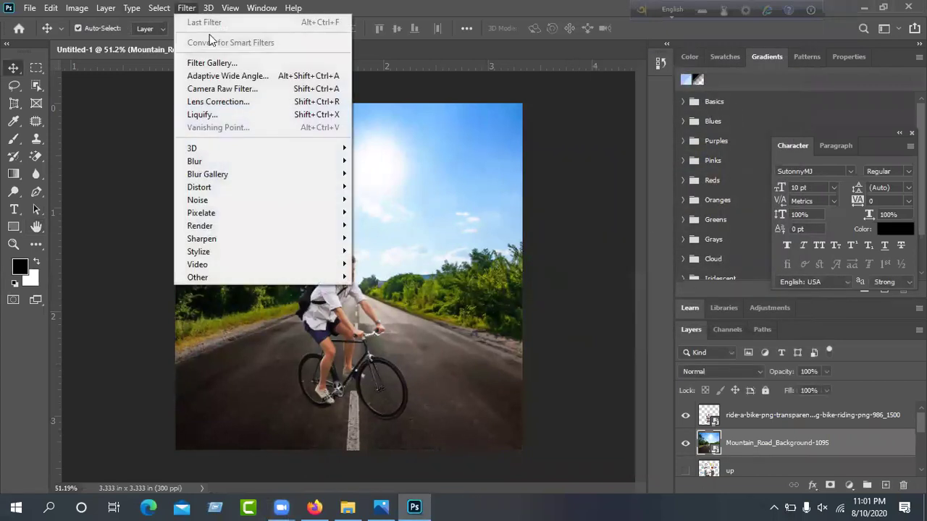
{"action": "mouse_move", "coordinate": [228, 174]}
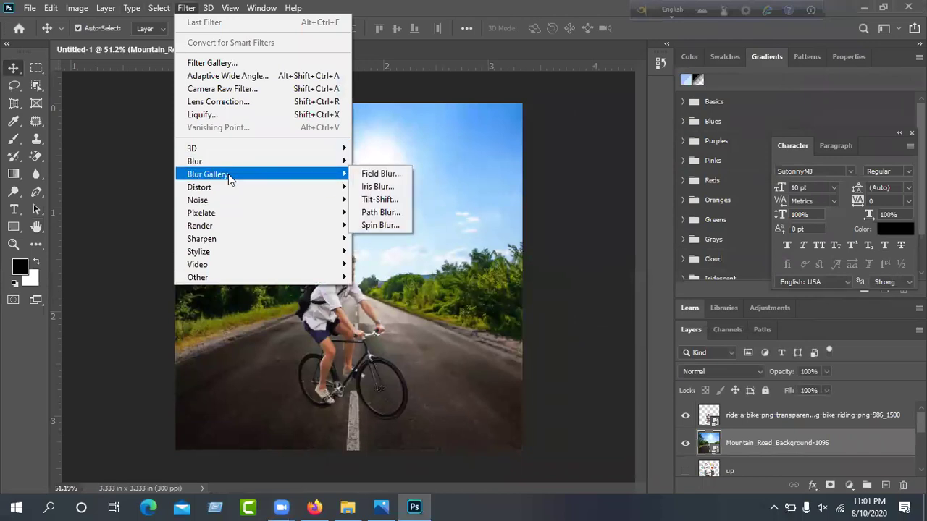
{"action": "left_click", "coordinate": [376, 202]}
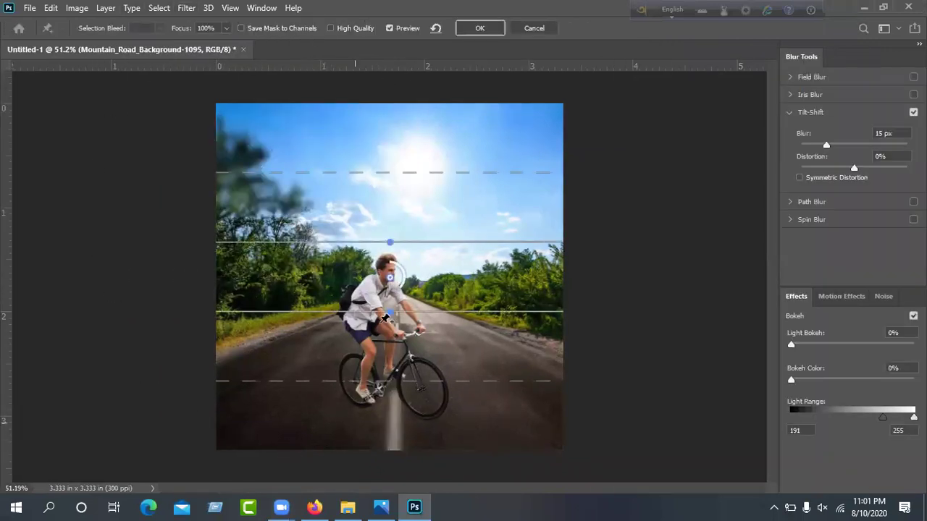
{"action": "left_click_drag", "start_coordinate": [390, 285], "coordinate": [391, 403]}
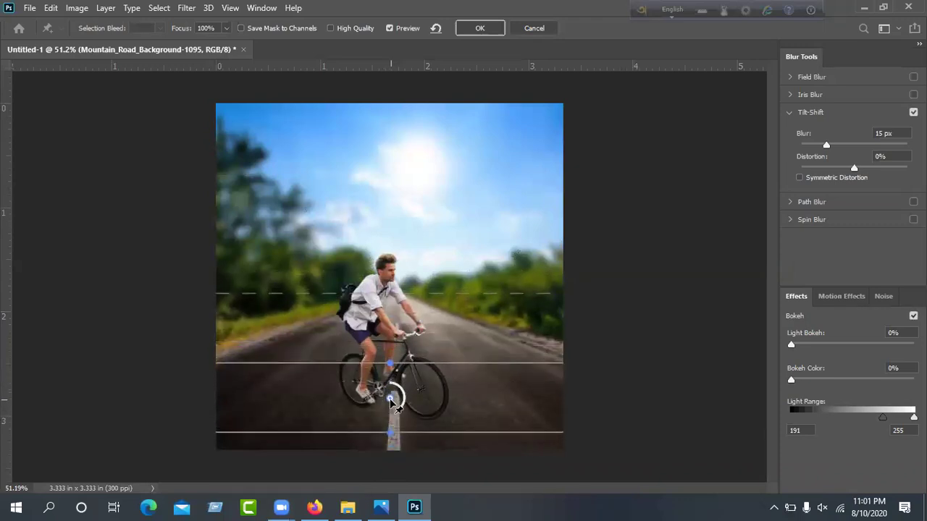
{"action": "left_click_drag", "start_coordinate": [399, 232], "coordinate": [397, 200]}
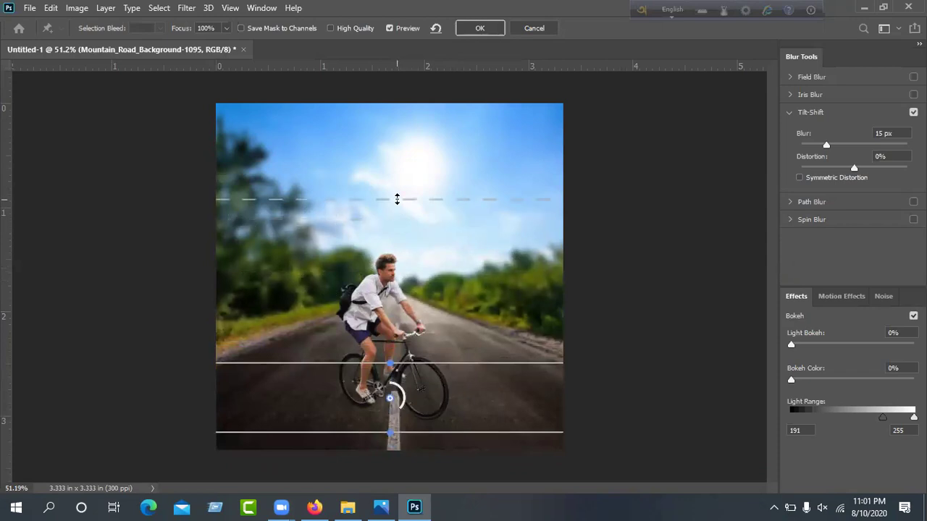
Set the Tilt-Shift blur to 6 px, lower the upper transition line to just above the rider's head, and apply the filter
{"action": "left_click_drag", "start_coordinate": [826, 145], "coordinate": [813, 146]}
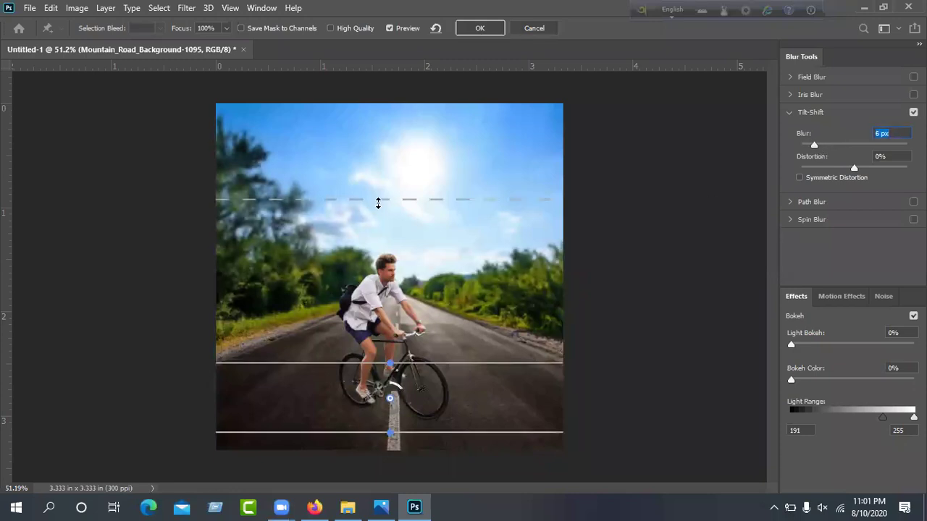
{"action": "left_click_drag", "start_coordinate": [378, 215], "coordinate": [377, 220]}
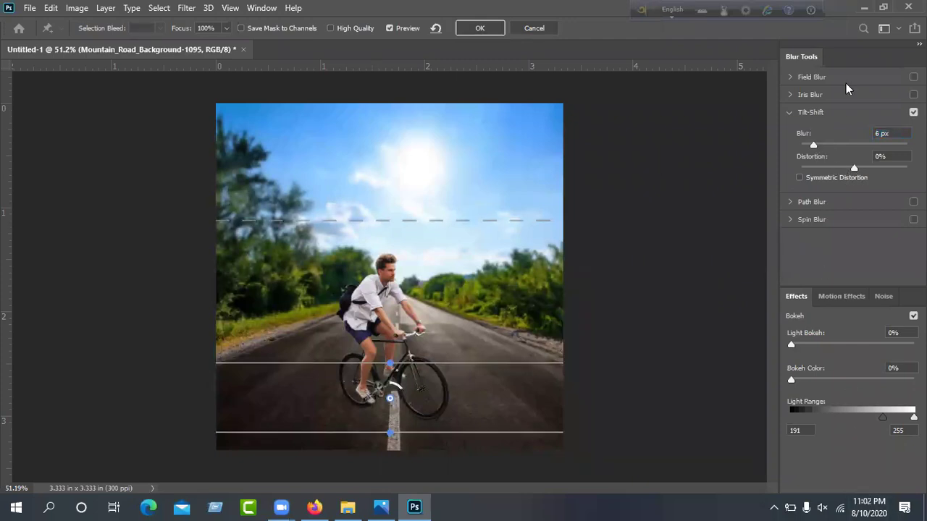
{"action": "left_click", "coordinate": [493, 28]}
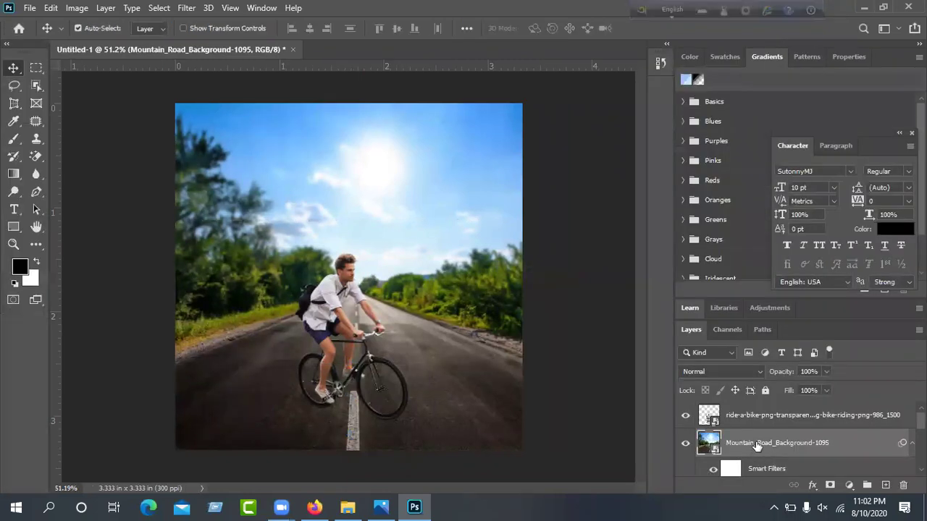
Toggle the visibility of the road background layer's smart filters repeatedly to compare the picture with and without the blur
{"action": "scroll", "coordinate": [757, 449], "scroll_direction": "down", "scroll_amount": 1}
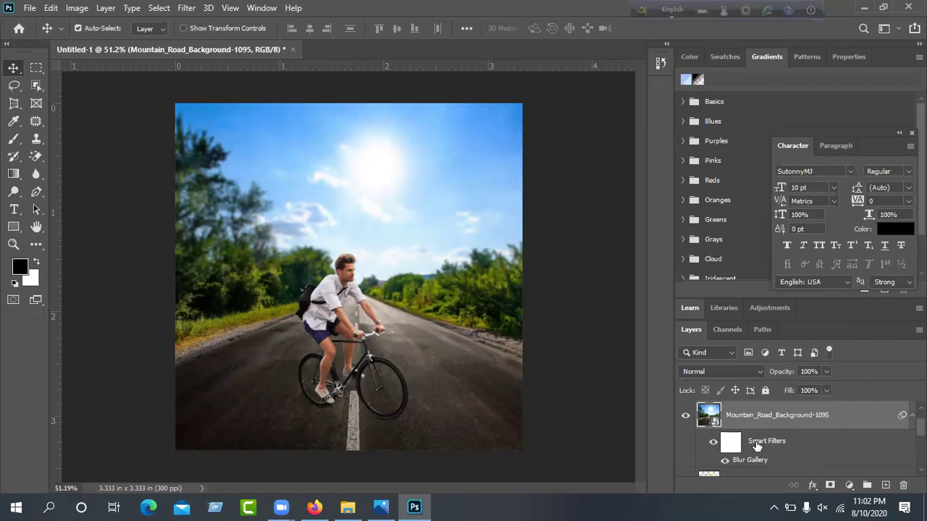
{"action": "left_click", "coordinate": [714, 443]}
{"action": "left_click", "coordinate": [716, 445]}
{"action": "left_click", "coordinate": [716, 445]}
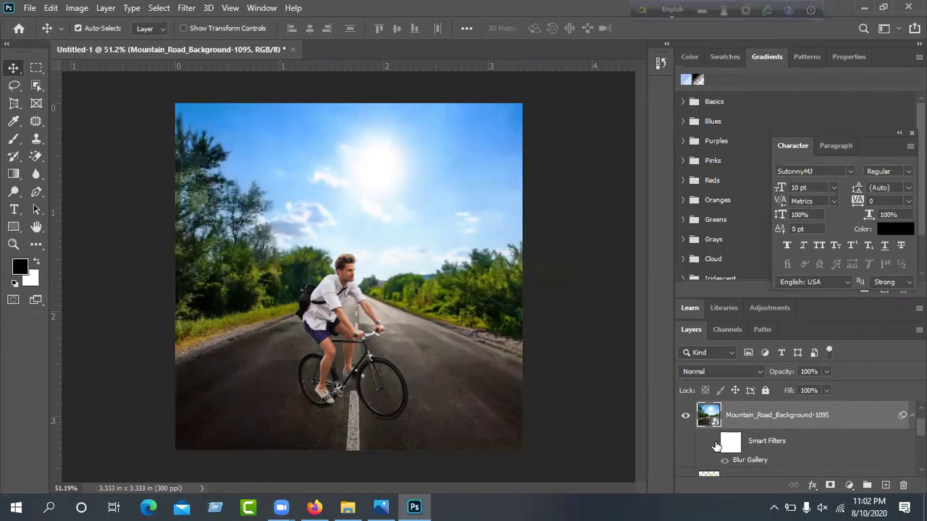
{"action": "left_click", "coordinate": [715, 444]}
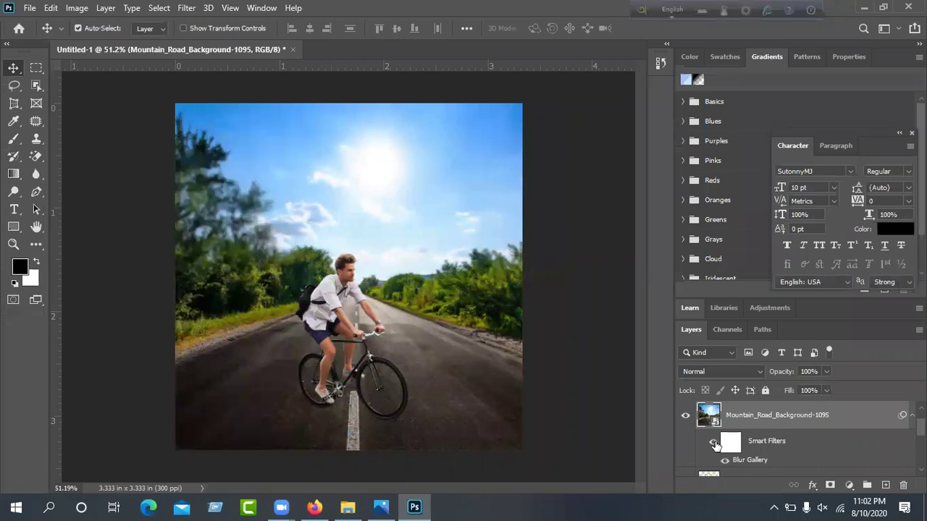
{"action": "left_click", "coordinate": [715, 445]}
{"action": "left_click", "coordinate": [716, 445]}
{"action": "left_click", "coordinate": [715, 445]}
{"action": "left_click", "coordinate": [715, 444]}
{"action": "left_click", "coordinate": [716, 444]}
{"action": "left_click", "coordinate": [715, 444]}
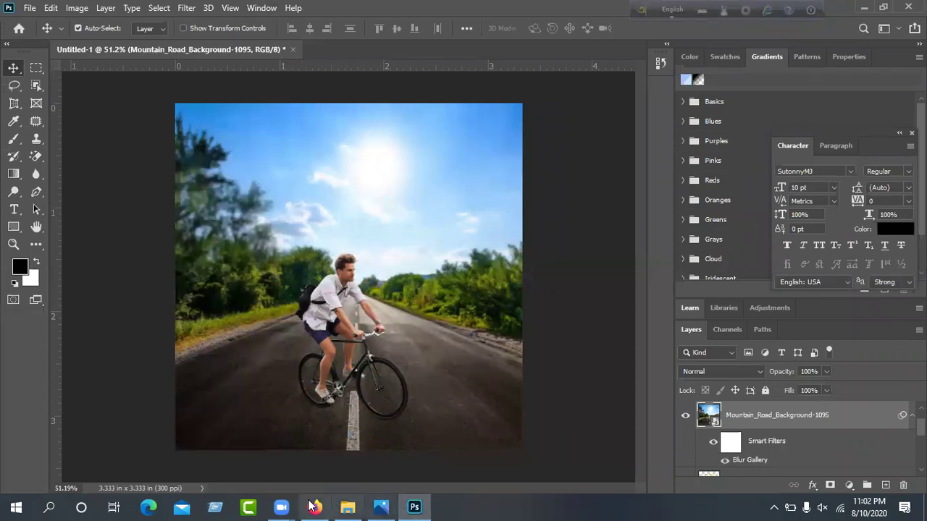
Switch to the Photos app, review the handwritten list of course topics, and minimize it
{"action": "left_click", "coordinate": [347, 507]}
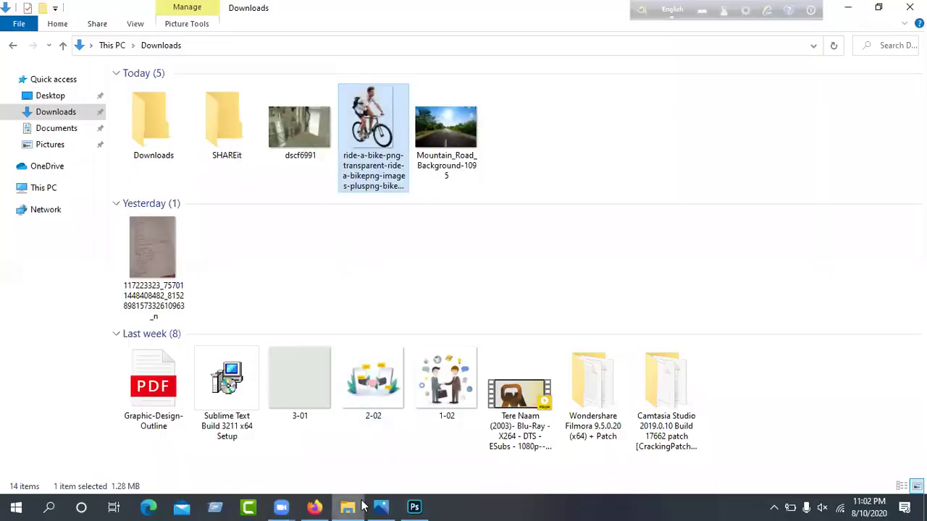
{"action": "left_click", "coordinate": [362, 507]}
{"action": "left_click", "coordinate": [318, 507]}
{"action": "left_click", "coordinate": [318, 507]}
{"action": "left_click", "coordinate": [382, 507]}
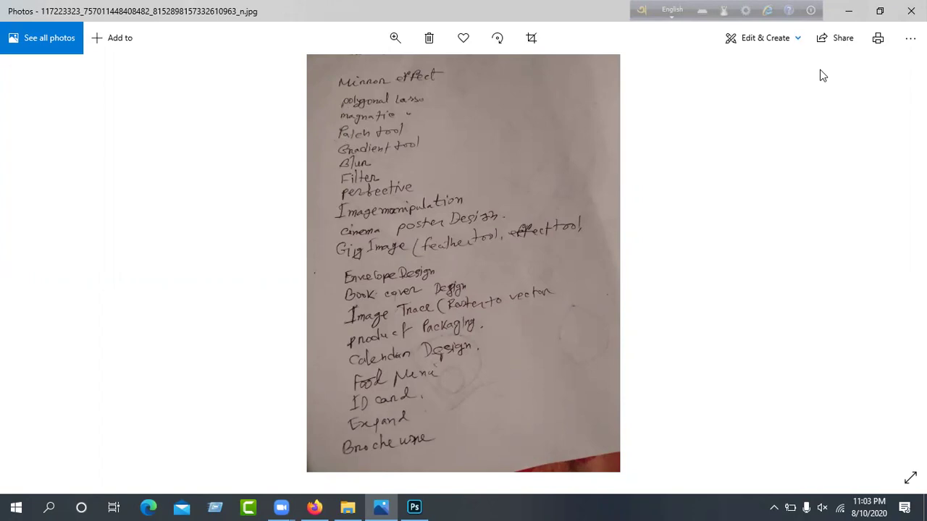
{"action": "left_click", "coordinate": [849, 10]}
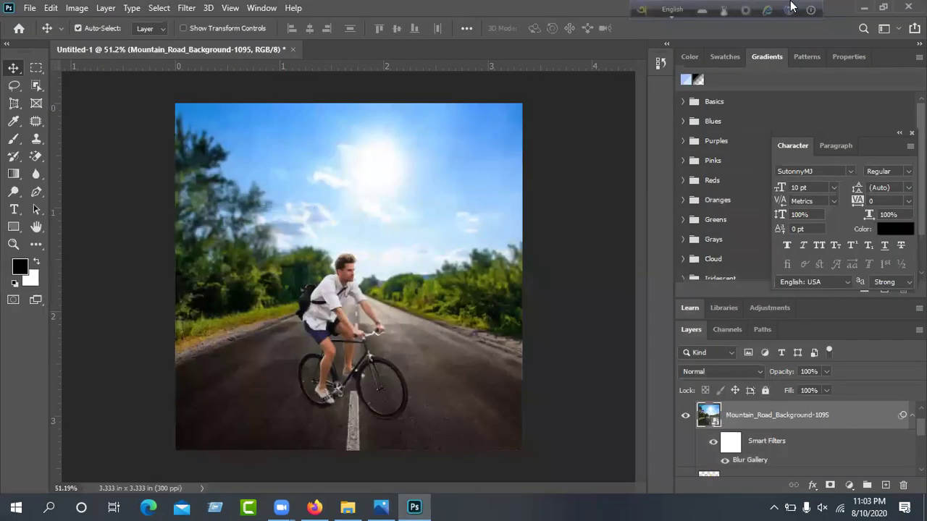
Switch to Firefox and review the student image manipulation posts in the Graphic Design Online Class (ITV) Facebook group
{"action": "left_click", "coordinate": [863, 7]}
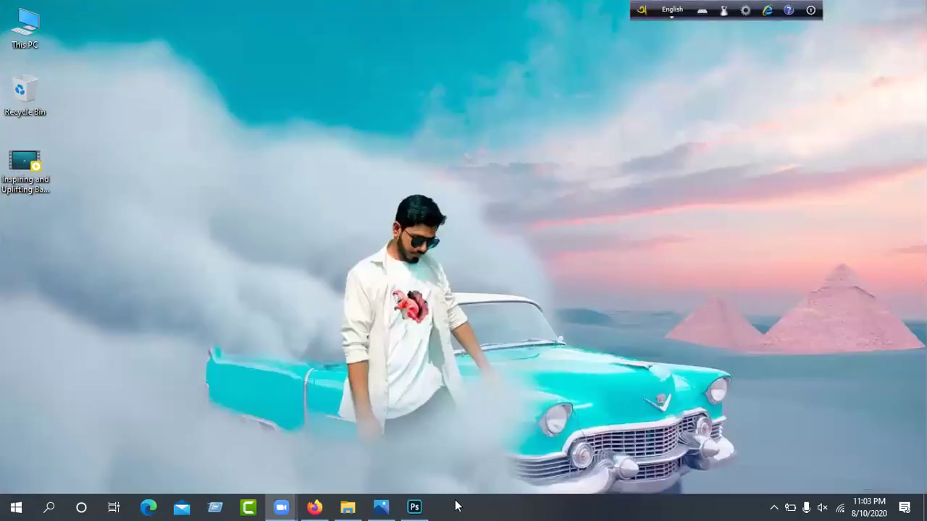
{"action": "left_click", "coordinate": [315, 507]}
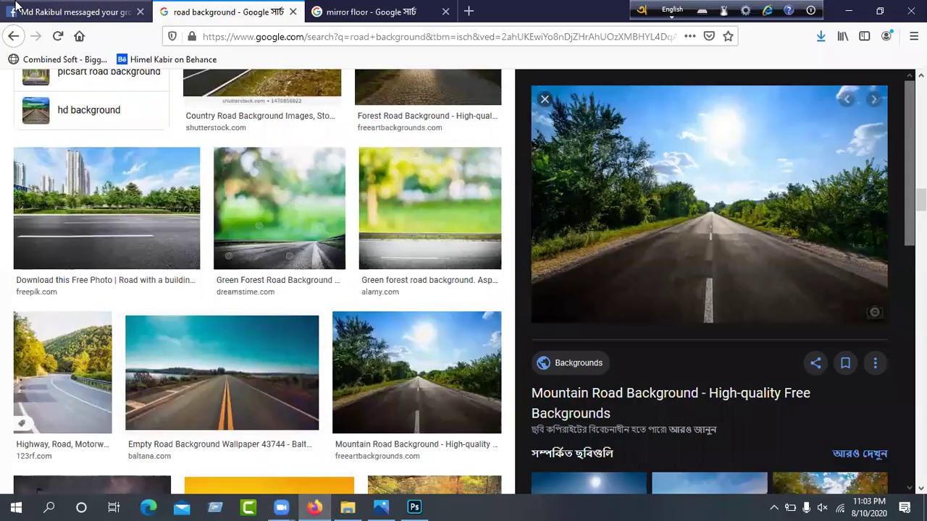
{"action": "left_click", "coordinate": [72, 12]}
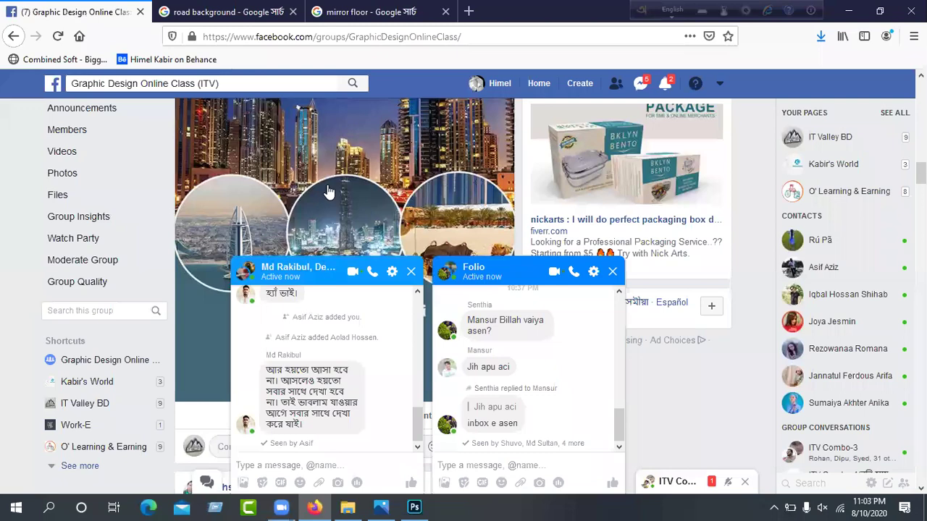
{"action": "scroll", "coordinate": [307, 192], "scroll_direction": "down", "scroll_amount": 3}
{"action": "scroll", "coordinate": [310, 184], "scroll_direction": "down", "scroll_amount": 15}
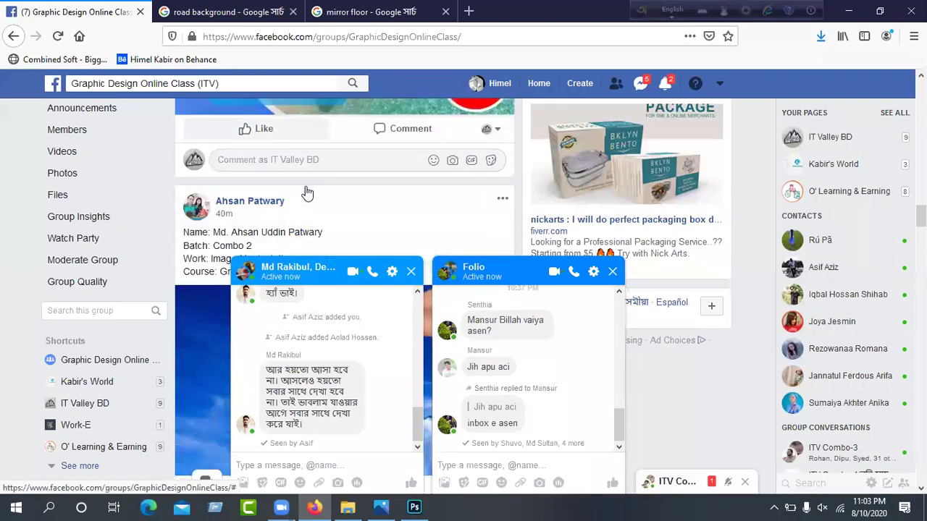
{"action": "scroll", "coordinate": [313, 178], "scroll_direction": "up", "scroll_amount": 5}
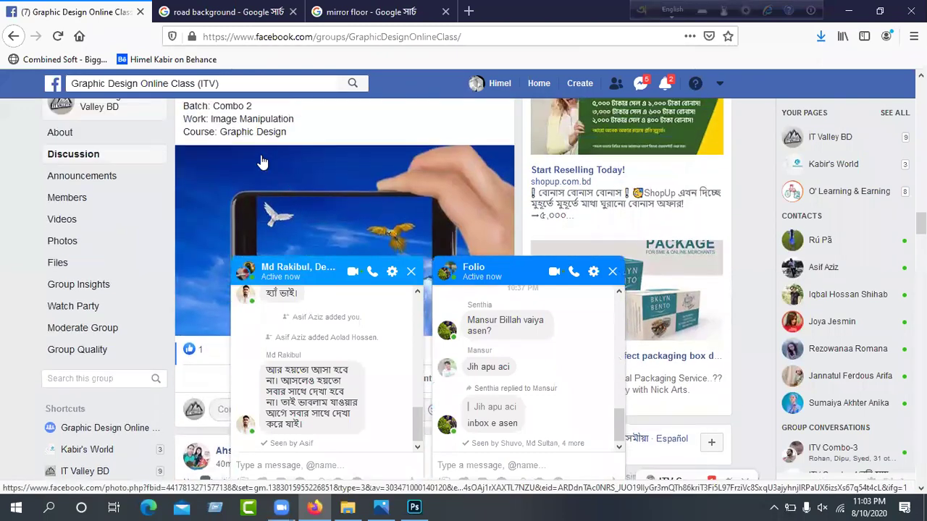
{"action": "scroll", "coordinate": [296, 196], "scroll_direction": "down", "scroll_amount": 5}
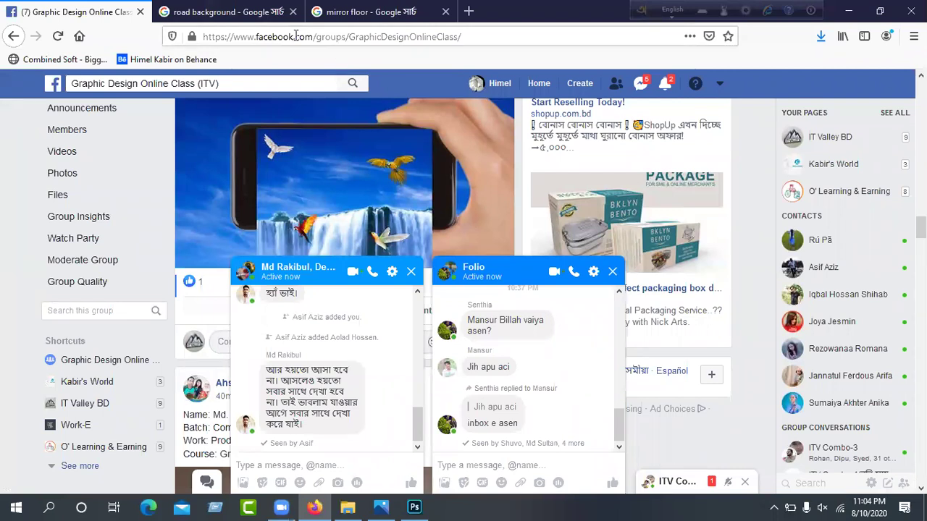
Replace the road background query in Google Images with a search for "image manipulation"
{"action": "left_click", "coordinate": [232, 11]}
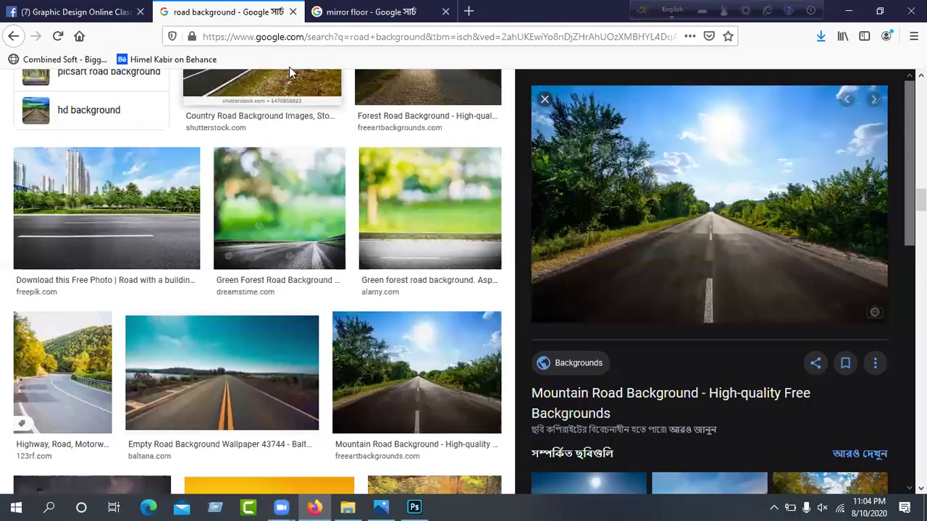
{"action": "scroll", "coordinate": [260, 283], "scroll_direction": "up", "scroll_amount": 5}
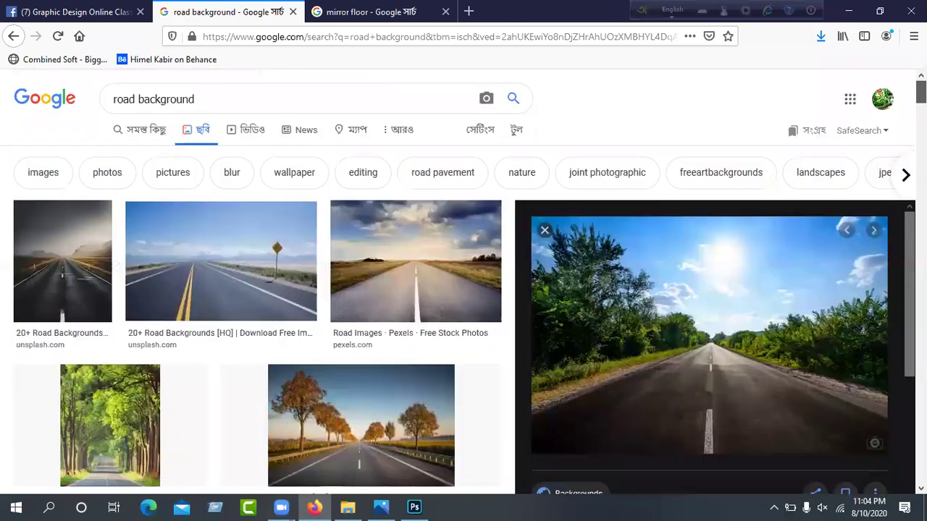
{"action": "left_click_drag", "start_coordinate": [205, 95], "coordinate": [114, 97]}
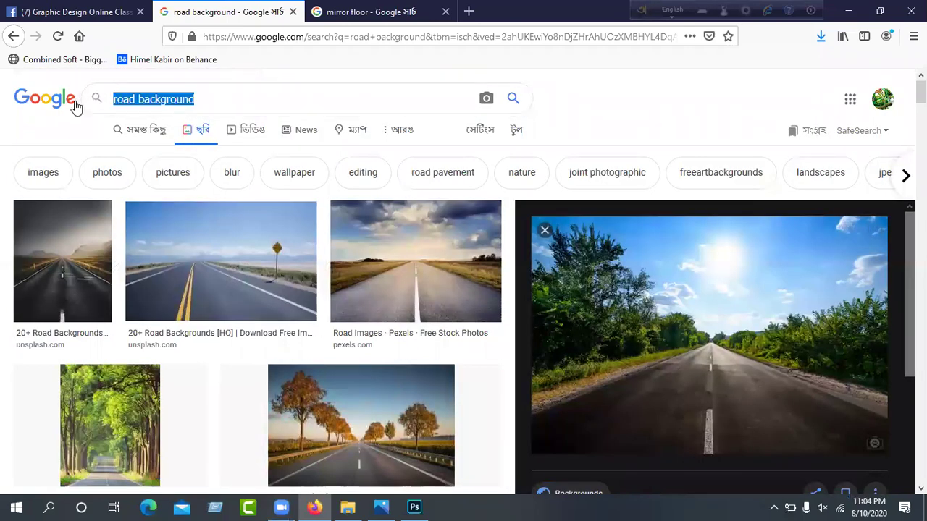
{"action": "type", "text": "imag"}
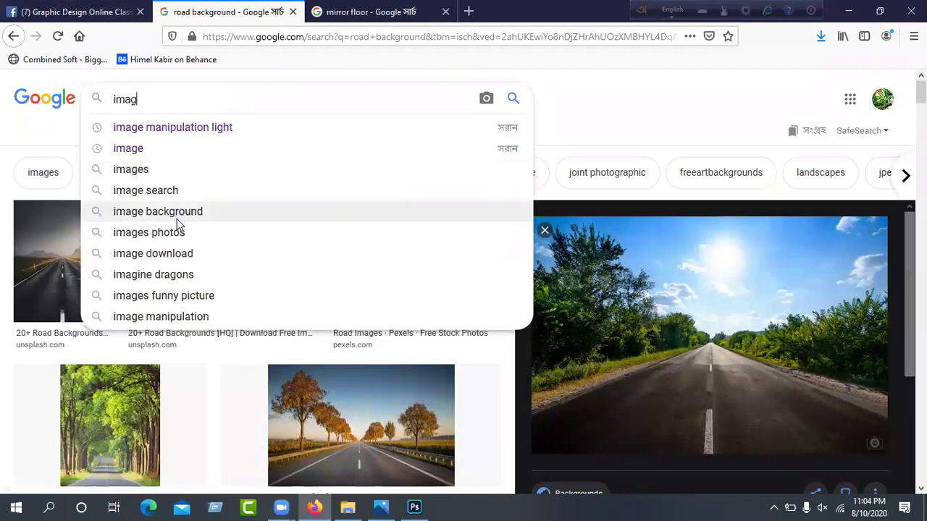
{"action": "left_click", "coordinate": [180, 318]}
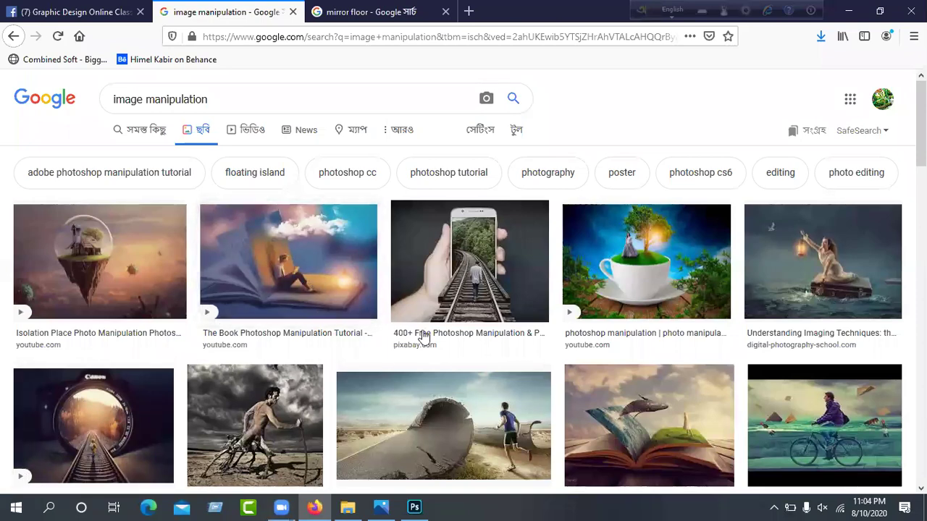
Browse the image manipulation results and examine the enlarged preview of the woman on a scooter pulling a man
{"action": "scroll", "coordinate": [840, 245], "scroll_direction": "down", "scroll_amount": 3}
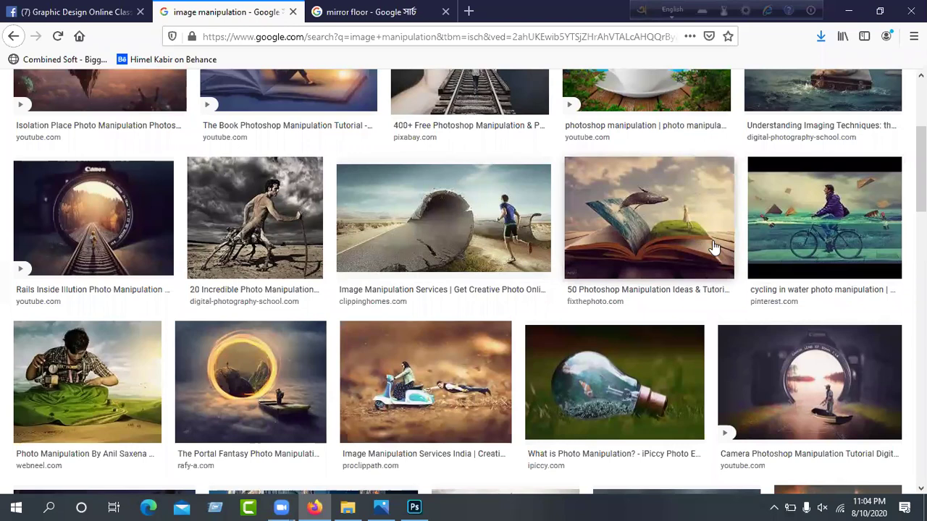
{"action": "scroll", "coordinate": [372, 395], "scroll_direction": "down", "scroll_amount": 1}
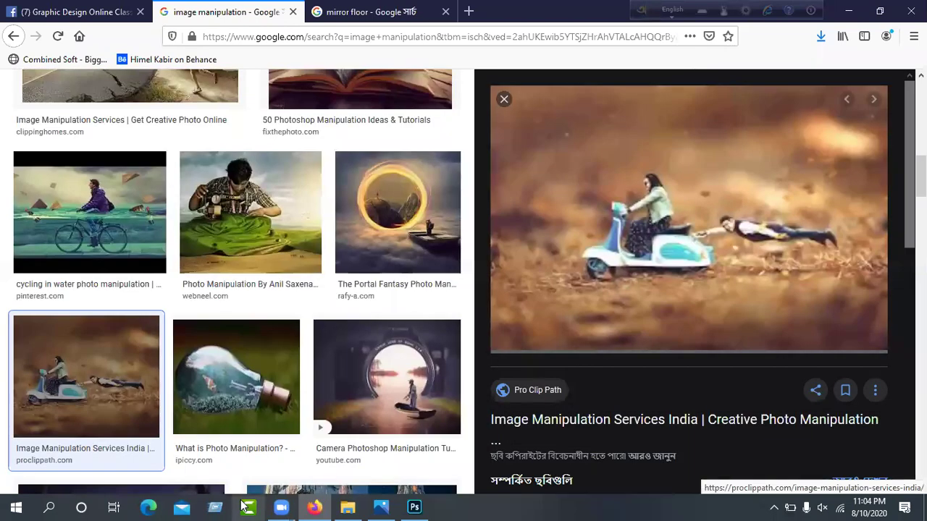
{"action": "scroll", "coordinate": [687, 313], "scroll_direction": "down", "scroll_amount": 2}
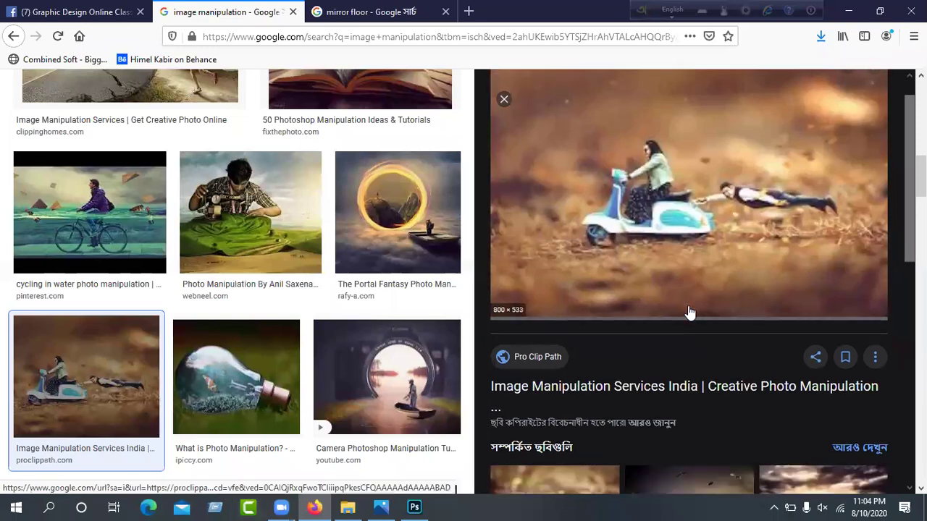
{"action": "scroll", "coordinate": [688, 309], "scroll_direction": "up", "scroll_amount": 2}
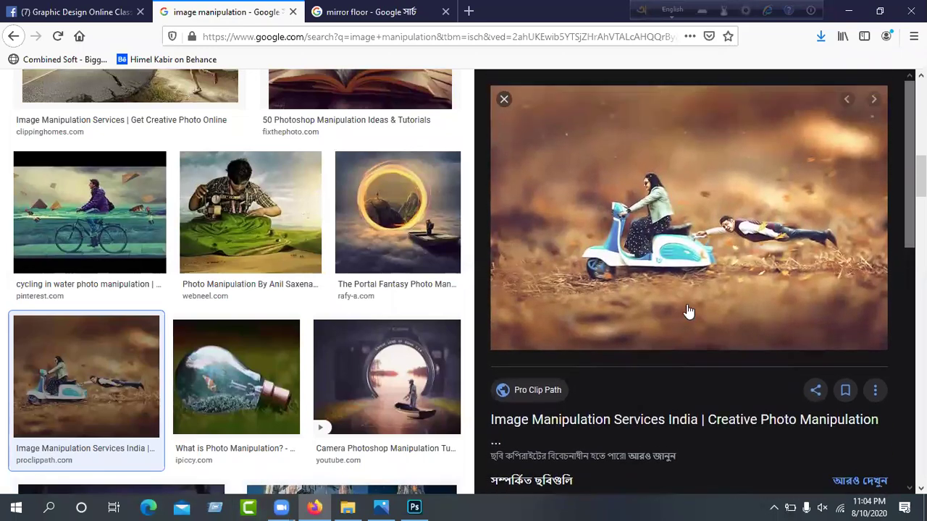
Preview the related miniature-style picture of a man sitting on an old car and browse its related images
{"action": "scroll", "coordinate": [690, 310], "scroll_direction": "down", "scroll_amount": 8}
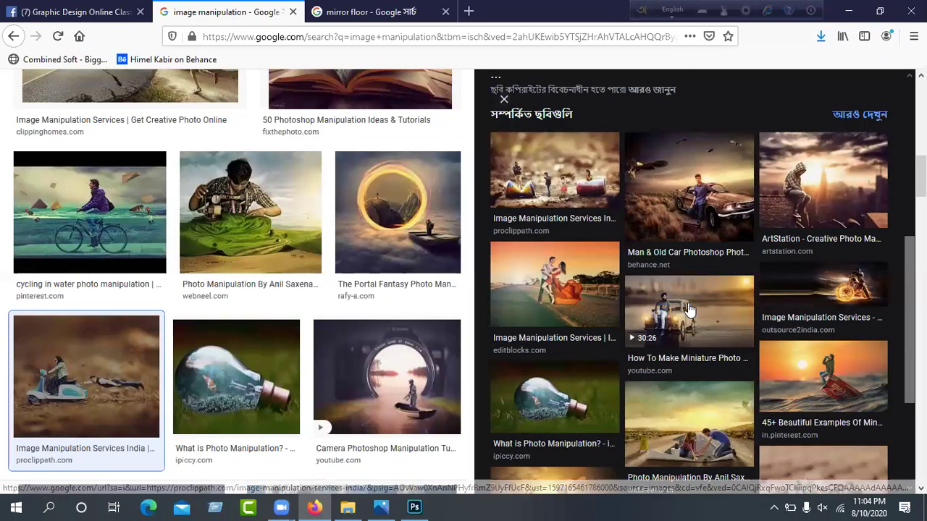
{"action": "scroll", "coordinate": [689, 309], "scroll_direction": "down", "scroll_amount": 2}
{"action": "left_click", "coordinate": [702, 205]}
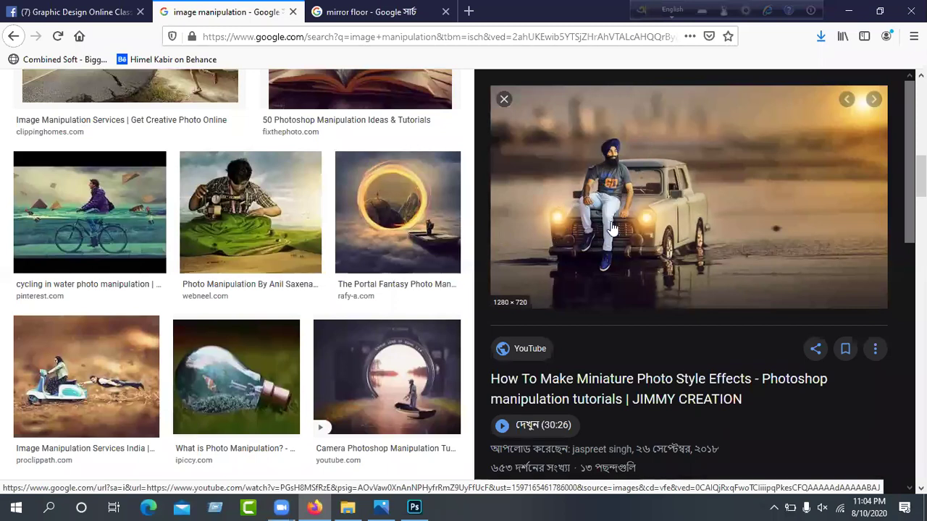
{"action": "scroll", "coordinate": [677, 268], "scroll_direction": "down", "scroll_amount": 4}
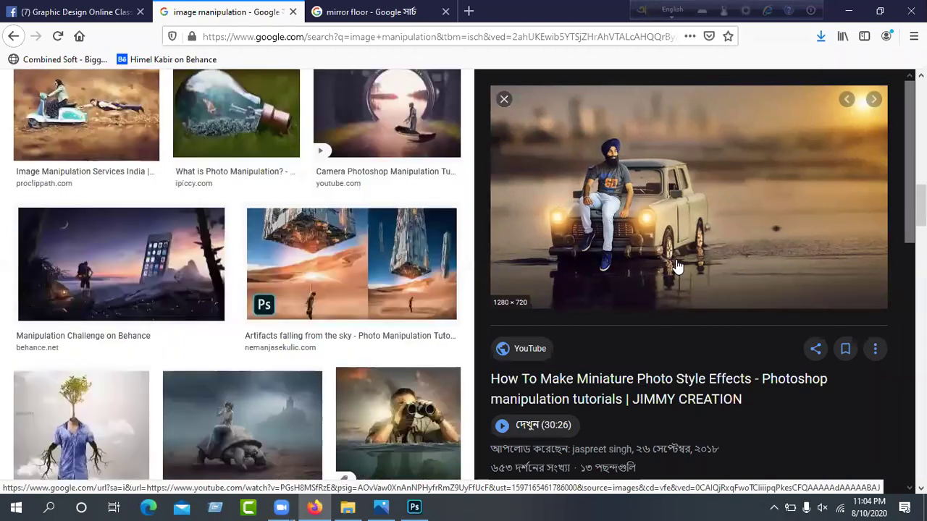
{"action": "scroll", "coordinate": [677, 268], "scroll_direction": "down", "scroll_amount": 7}
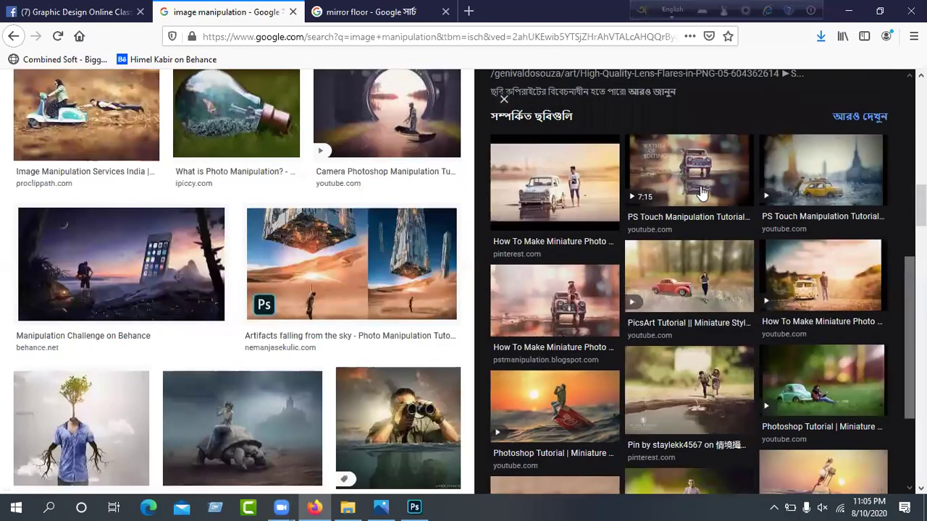
Examine the miniature photo manipulation examples with the reflected car, the green car and the pink car, along with their related images
{"action": "left_click", "coordinate": [701, 193]}
{"action": "scroll", "coordinate": [757, 268], "scroll_direction": "down", "scroll_amount": 1}
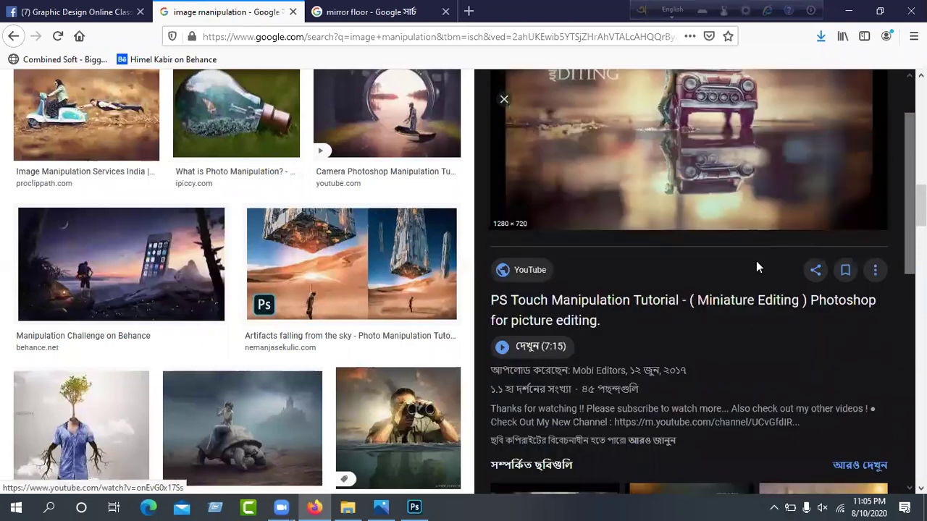
{"action": "scroll", "coordinate": [757, 268], "scroll_direction": "down", "scroll_amount": 5}
{"action": "scroll", "coordinate": [645, 275], "scroll_direction": "down", "scroll_amount": 1}
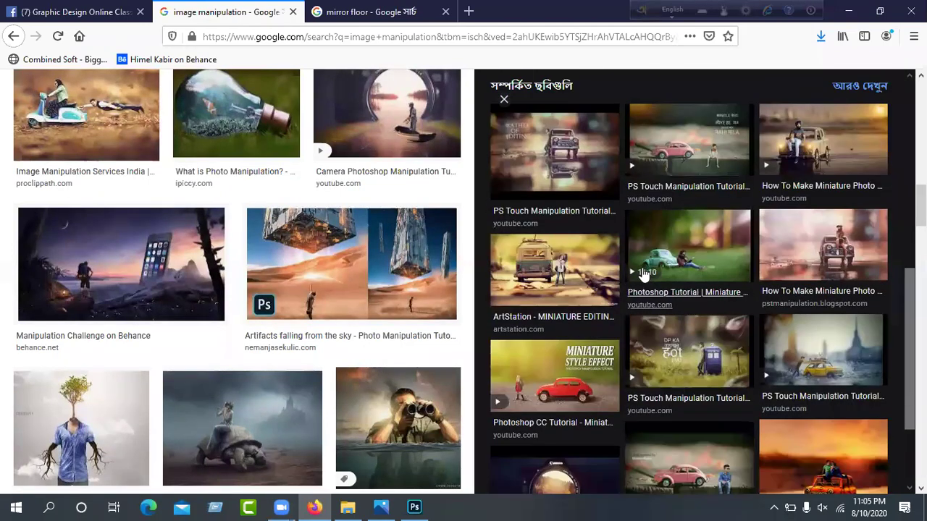
{"action": "left_click", "coordinate": [692, 236]}
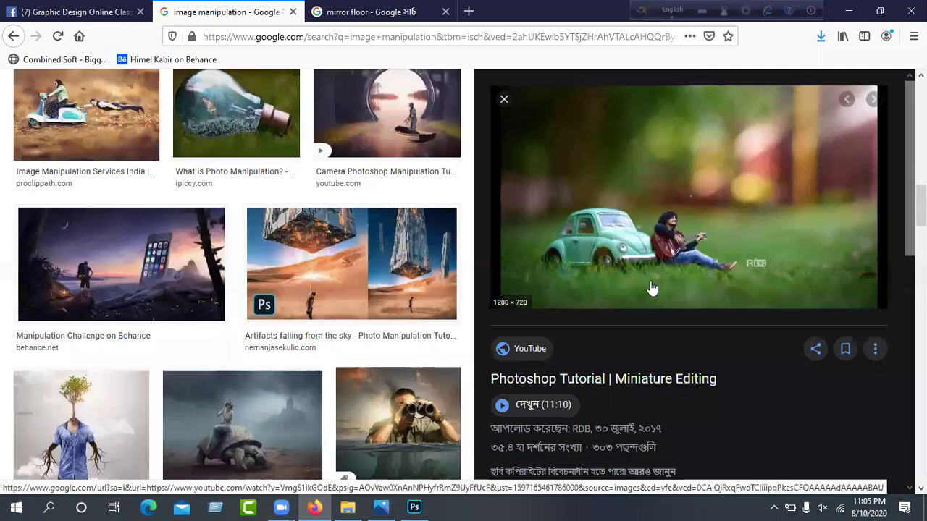
{"action": "scroll", "coordinate": [694, 258], "scroll_direction": "down", "scroll_amount": 4}
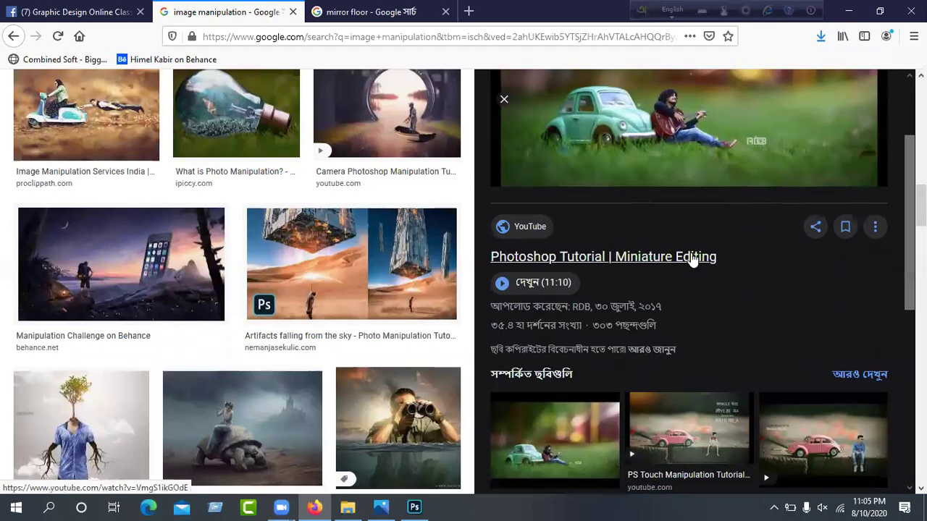
{"action": "scroll", "coordinate": [690, 258], "scroll_direction": "down", "scroll_amount": 4}
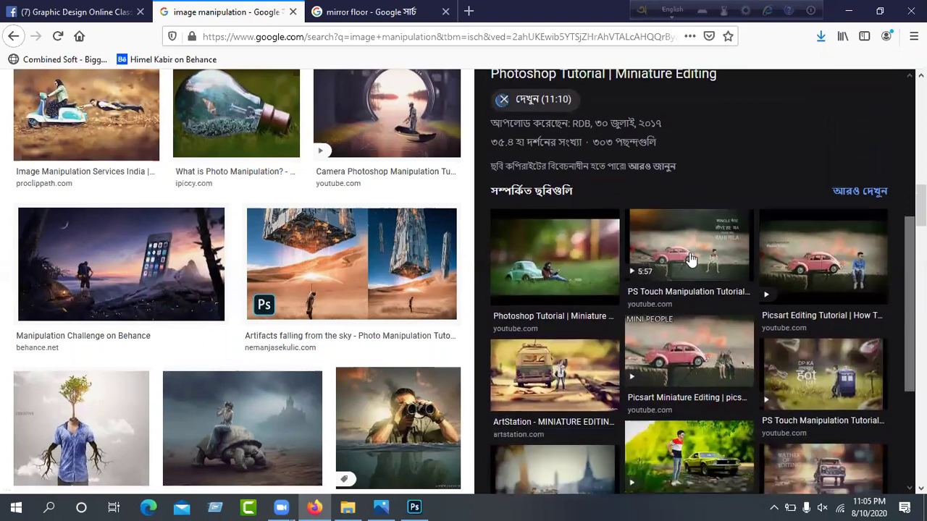
{"action": "left_click", "coordinate": [698, 280]}
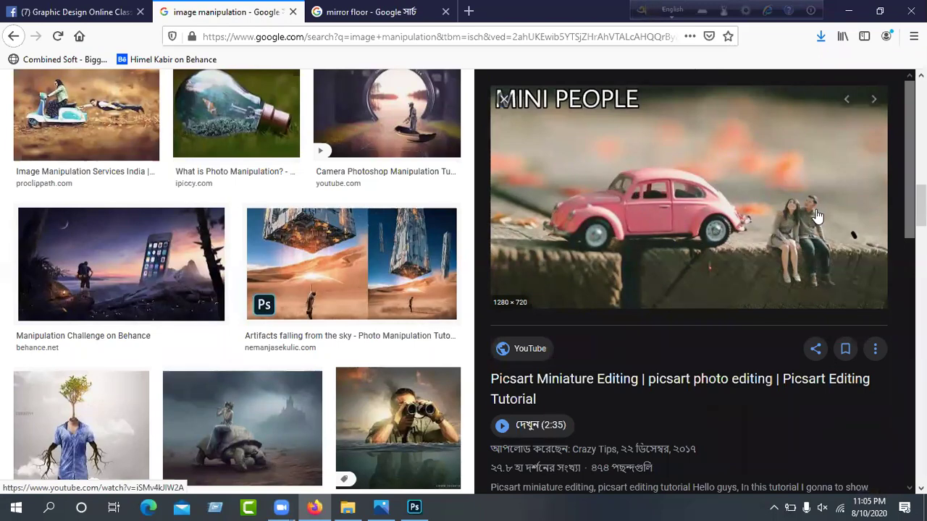
{"action": "scroll", "coordinate": [815, 215], "scroll_direction": "down", "scroll_amount": 5}
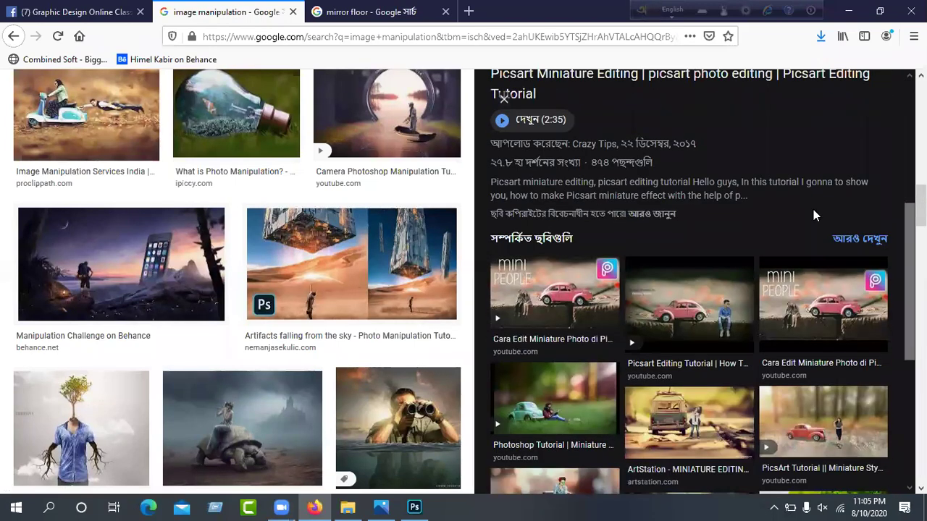
{"action": "scroll", "coordinate": [813, 215], "scroll_direction": "down", "scroll_amount": 5}
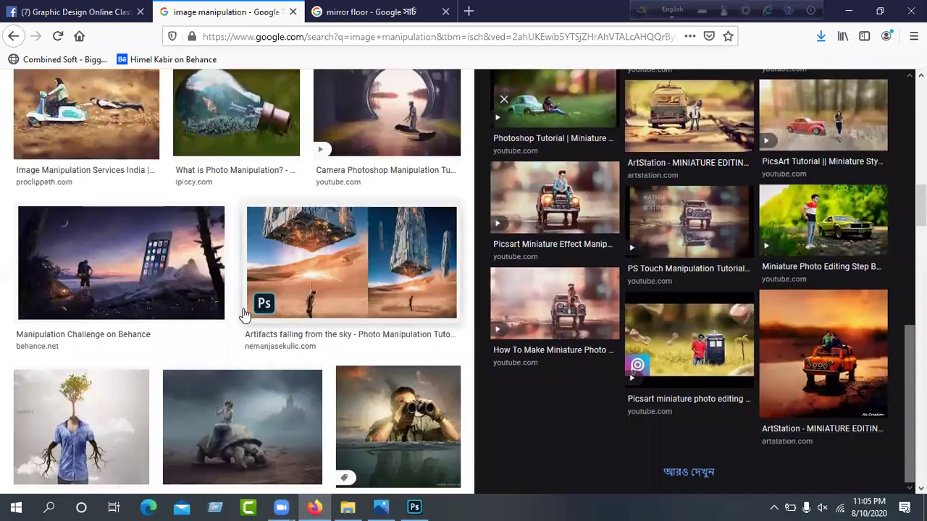
Preview the woman-on-a-turtle manipulation from the results, look through its related images and preview the surreal zebra one
{"action": "scroll", "coordinate": [245, 313], "scroll_direction": "down", "scroll_amount": 2}
{"action": "left_click", "coordinate": [255, 304]}
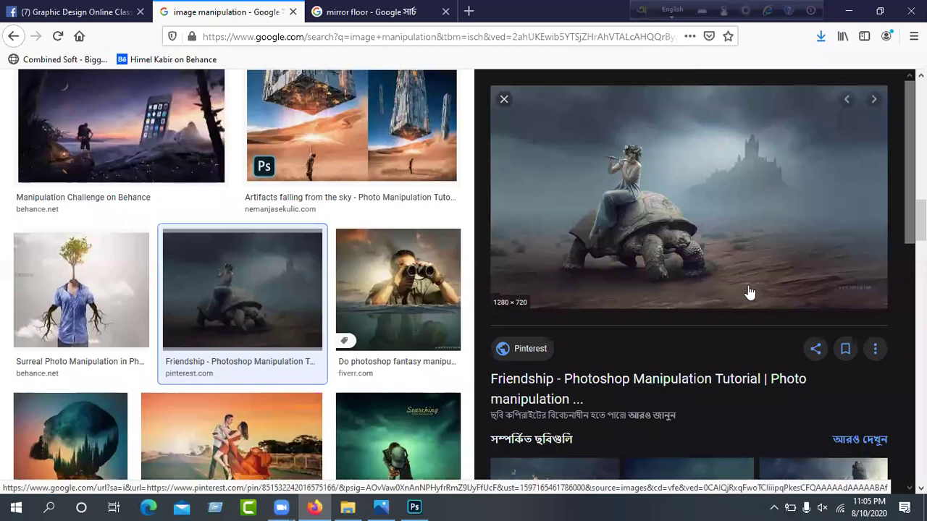
{"action": "scroll", "coordinate": [688, 253], "scroll_direction": "down", "scroll_amount": 10}
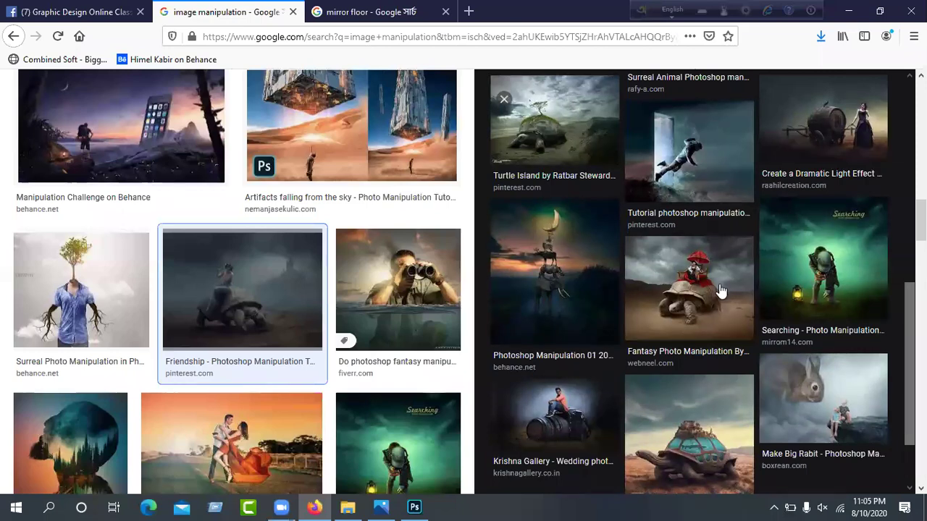
{"action": "scroll", "coordinate": [722, 287], "scroll_direction": "up", "scroll_amount": 3}
{"action": "scroll", "coordinate": [756, 276], "scroll_direction": "down", "scroll_amount": 2}
{"action": "scroll", "coordinate": [233, 270], "scroll_direction": "down", "scroll_amount": 5}
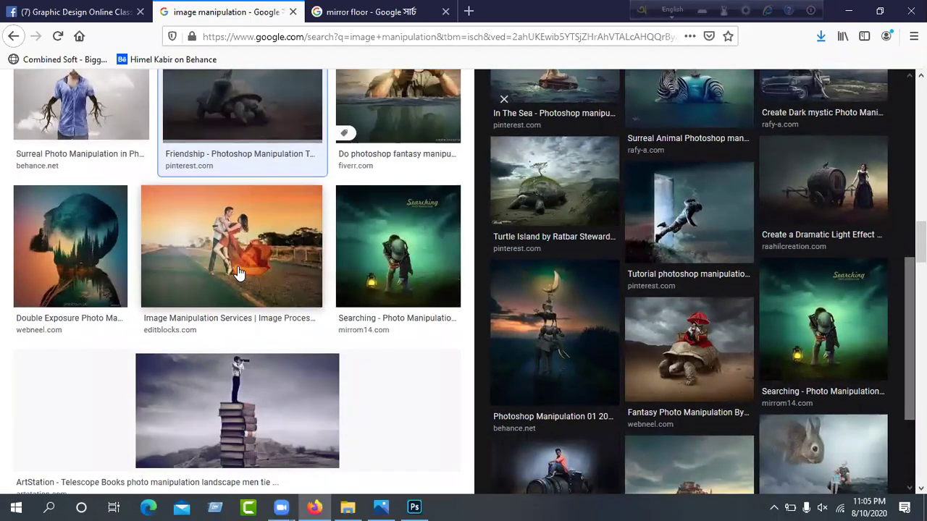
{"action": "scroll", "coordinate": [657, 255], "scroll_direction": "up", "scroll_amount": 3}
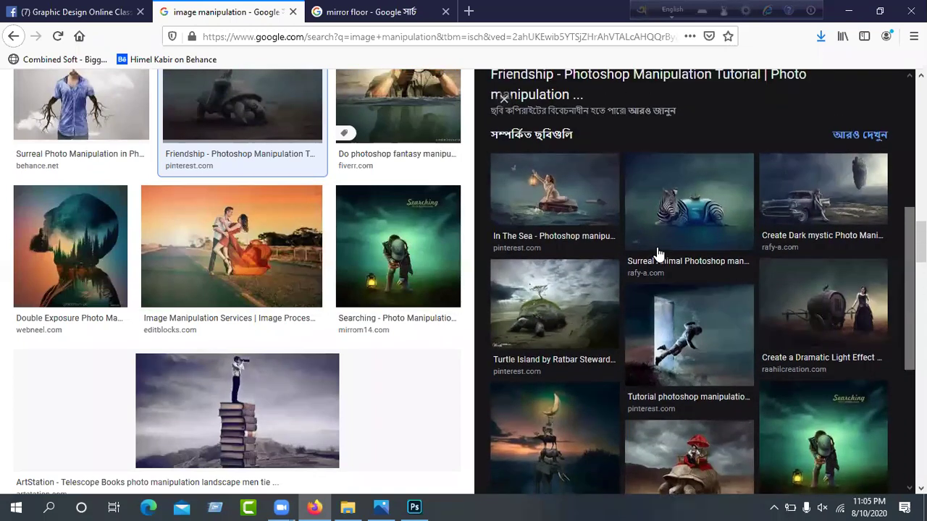
{"action": "scroll", "coordinate": [657, 253], "scroll_direction": "up", "scroll_amount": 1}
{"action": "left_click", "coordinate": [683, 265]}
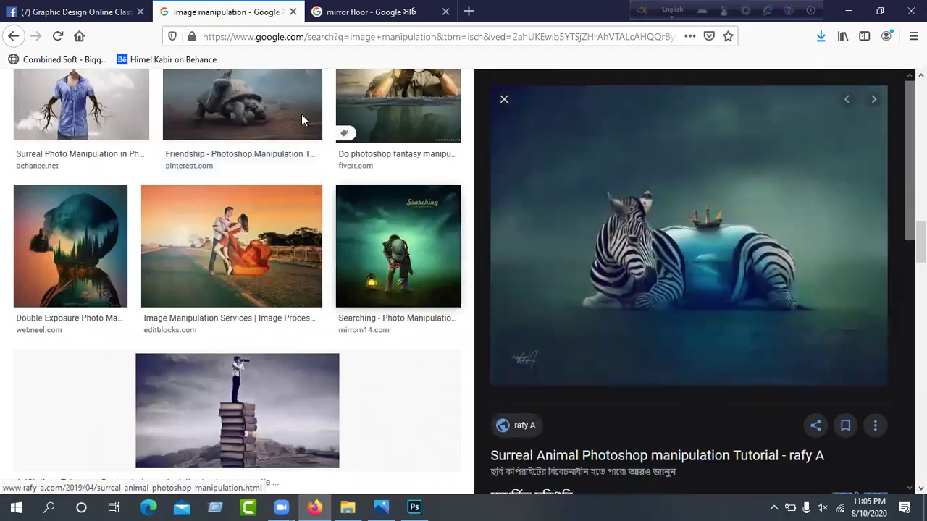
Return to the turtle manipulation preview and look through its related images and the further image manipulation results
{"action": "left_click", "coordinate": [254, 122]}
{"action": "scroll", "coordinate": [825, 279], "scroll_direction": "down", "scroll_amount": 4}
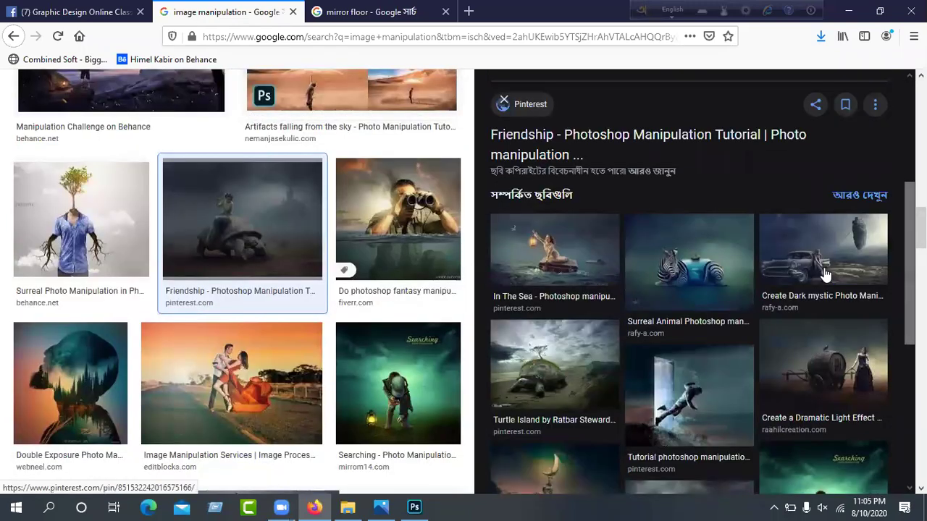
{"action": "scroll", "coordinate": [825, 273], "scroll_direction": "down", "scroll_amount": 4}
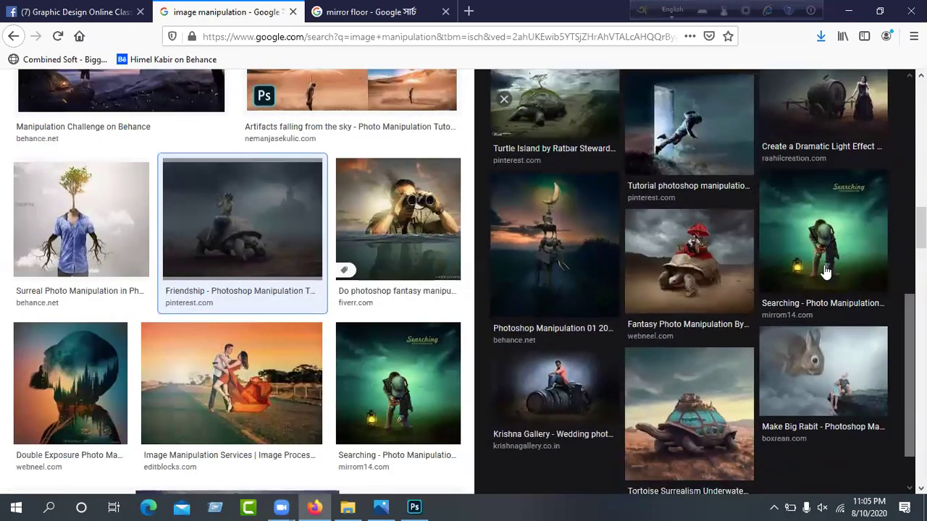
{"action": "scroll", "coordinate": [826, 272], "scroll_direction": "down", "scroll_amount": 8}
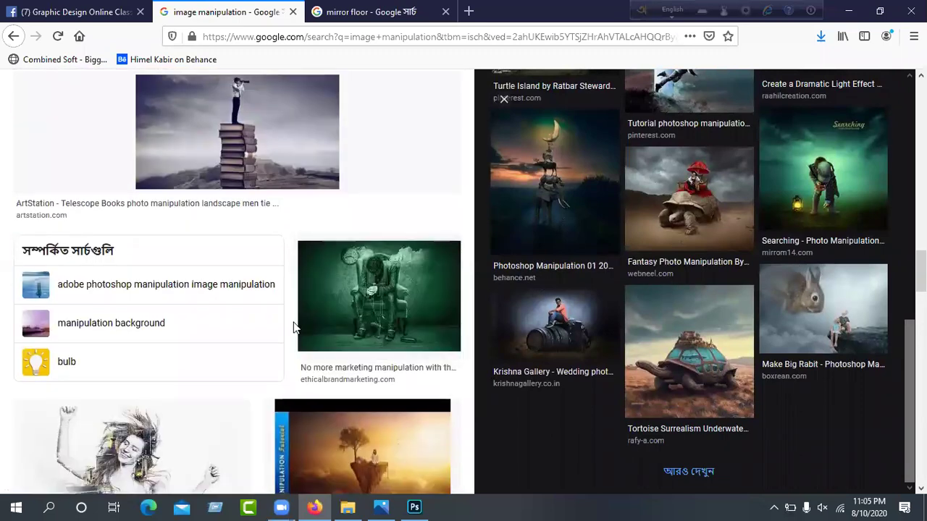
{"action": "scroll", "coordinate": [294, 327], "scroll_direction": "down", "scroll_amount": 5}
{"action": "scroll", "coordinate": [293, 328], "scroll_direction": "down", "scroll_amount": 4}
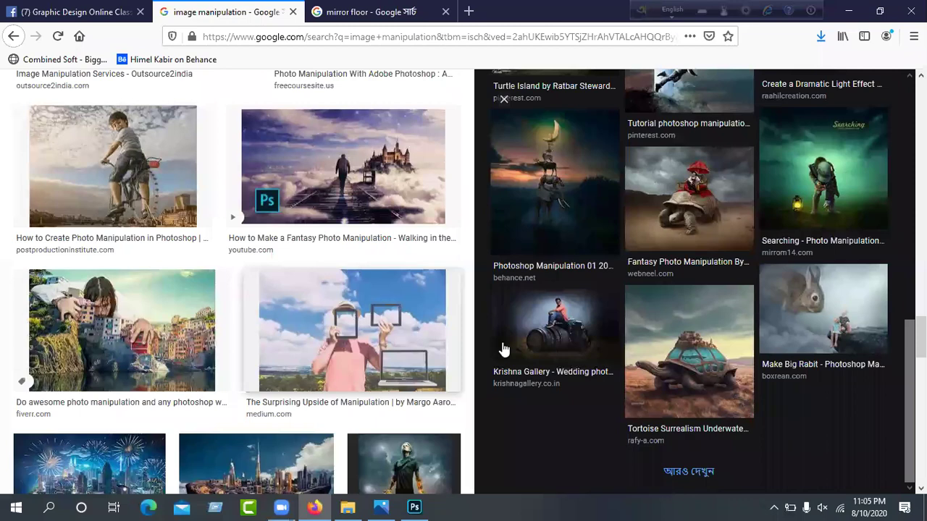
{"action": "scroll", "coordinate": [271, 339], "scroll_direction": "down", "scroll_amount": 6}
{"action": "scroll", "coordinate": [272, 339], "scroll_direction": "down", "scroll_amount": 4}
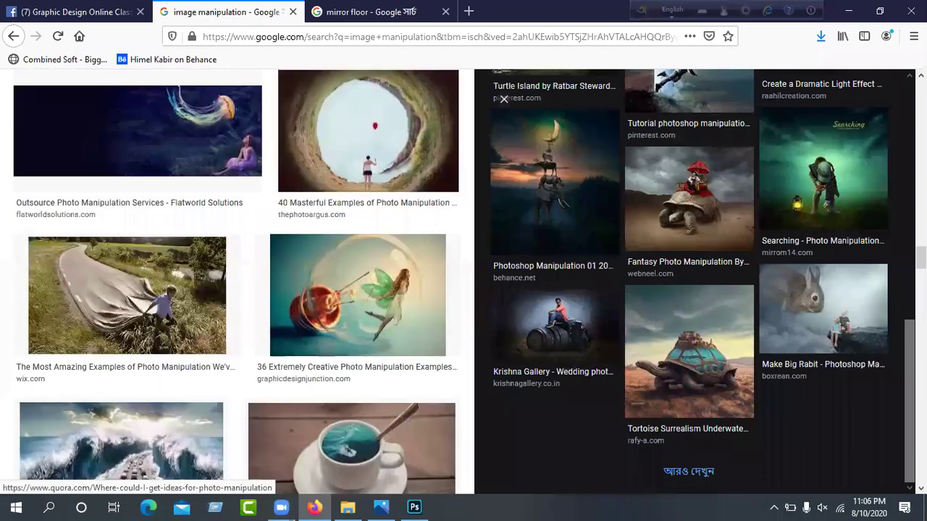
Replace the image search query with "island" and run the search
{"action": "key", "text": "Home"}
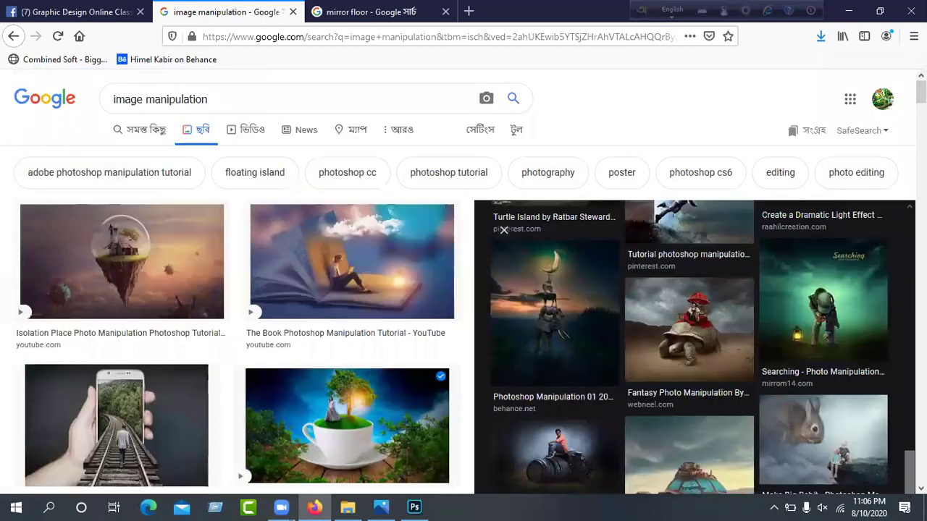
{"action": "left_click_drag", "start_coordinate": [206, 99], "coordinate": [47, 105]}
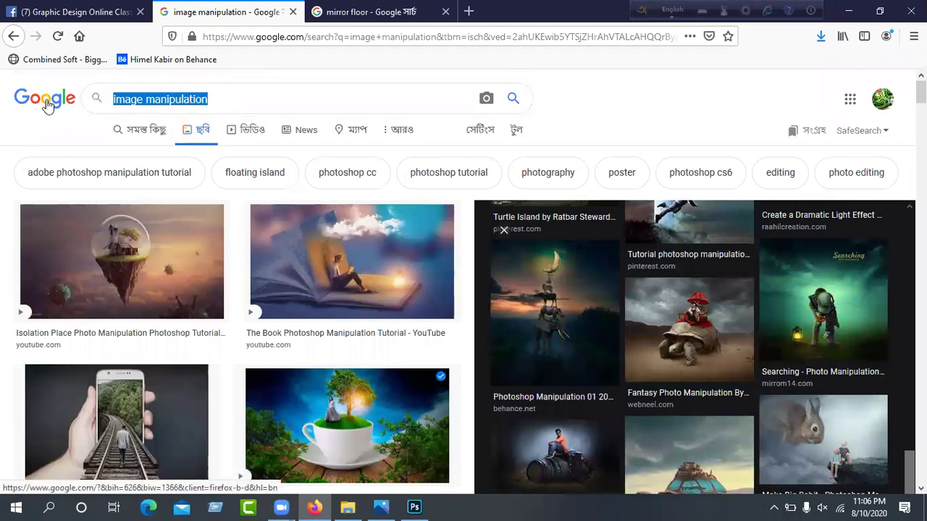
{"action": "type", "text": "s"}
{"action": "key", "text": "BackSpace"}
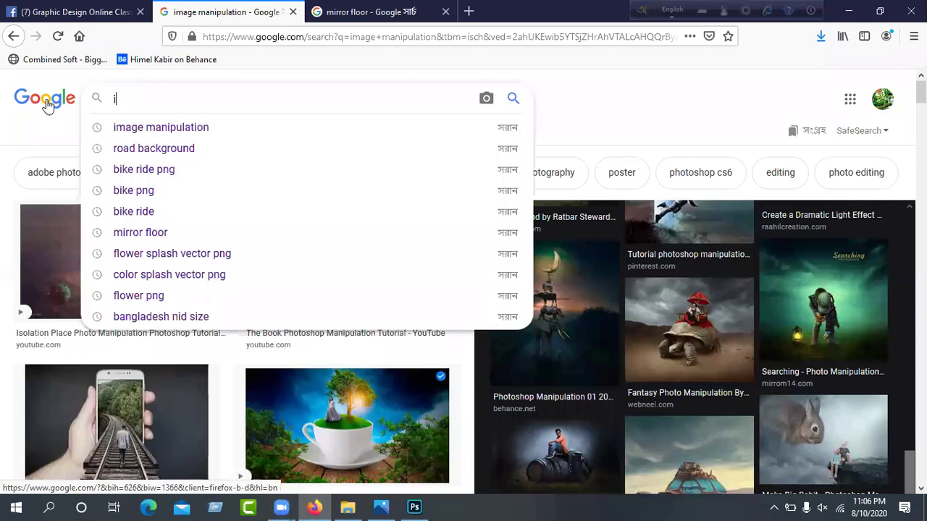
{"action": "type", "text": "ic"}
{"action": "key", "text": "BackSpace"}
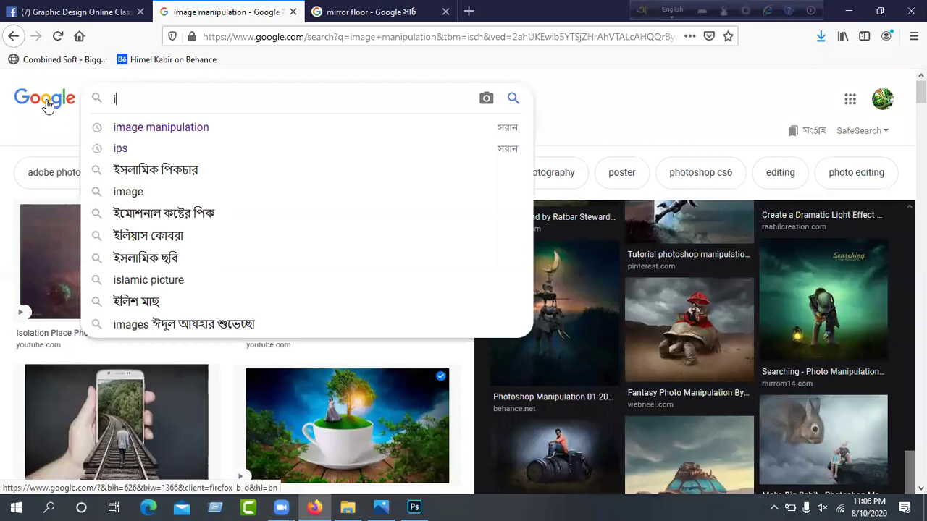
{"action": "key", "text": "BackSpace"}
{"action": "type", "text": "island"}
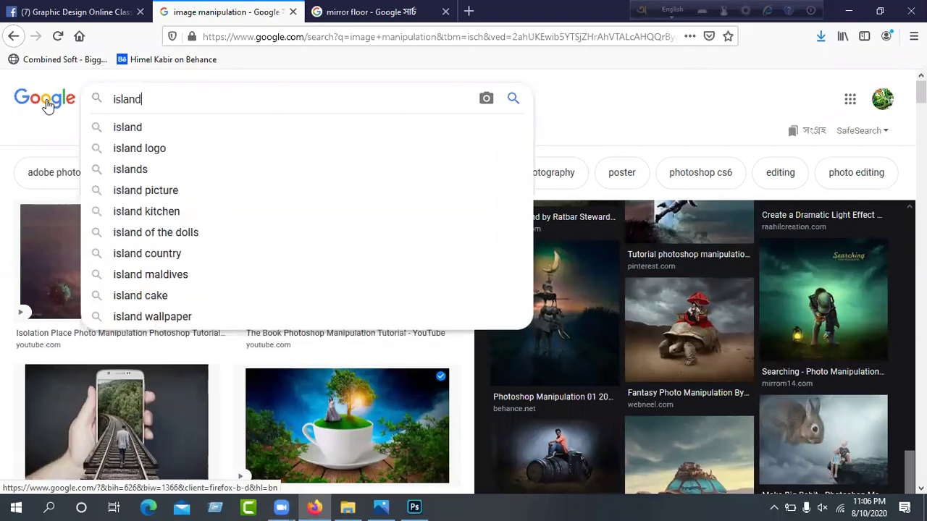
{"action": "left_click", "coordinate": [514, 112]}
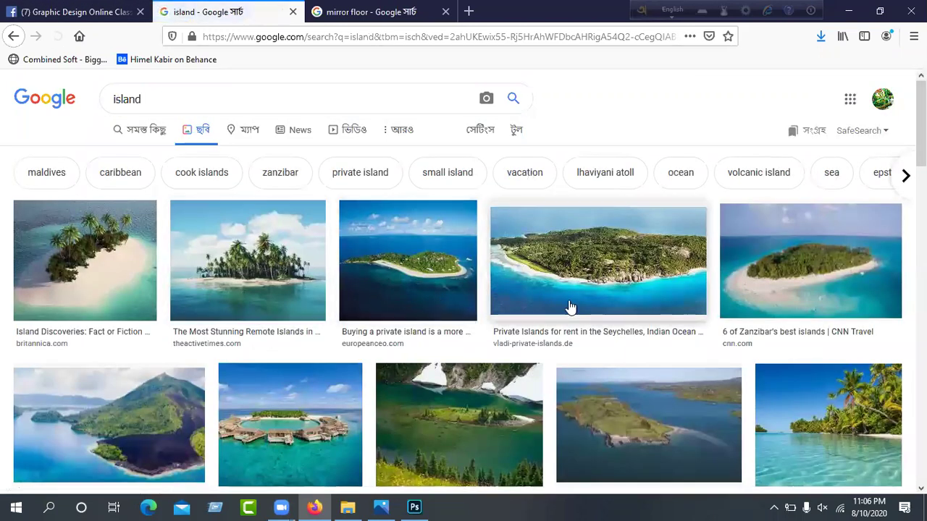
Preview the palm-covered island from The Active Times and look through its related images
{"action": "left_click", "coordinate": [267, 217]}
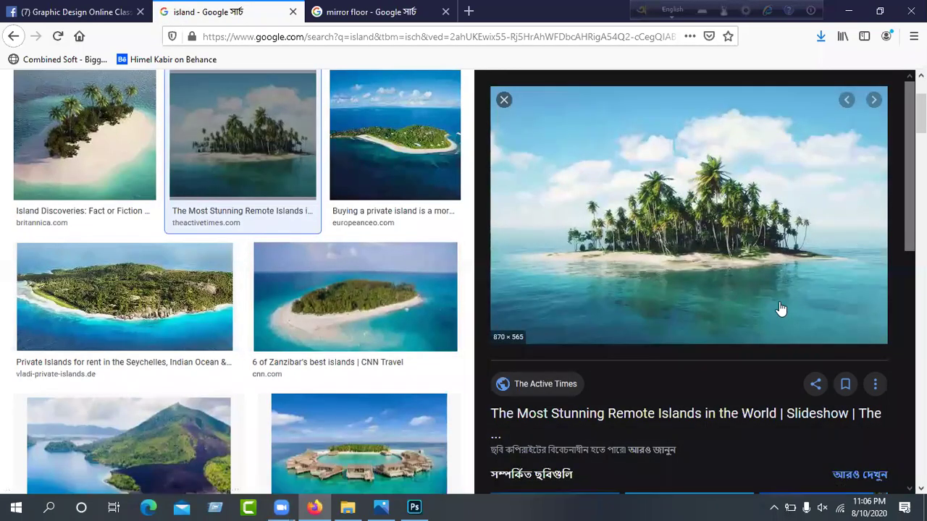
{"action": "scroll", "coordinate": [790, 262], "scroll_direction": "down", "scroll_amount": 3}
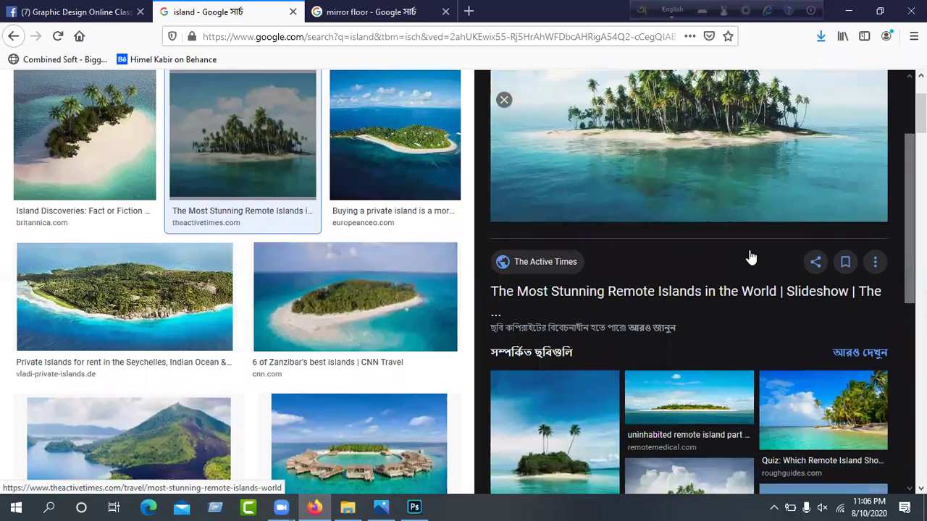
{"action": "scroll", "coordinate": [749, 255], "scroll_direction": "down", "scroll_amount": 4}
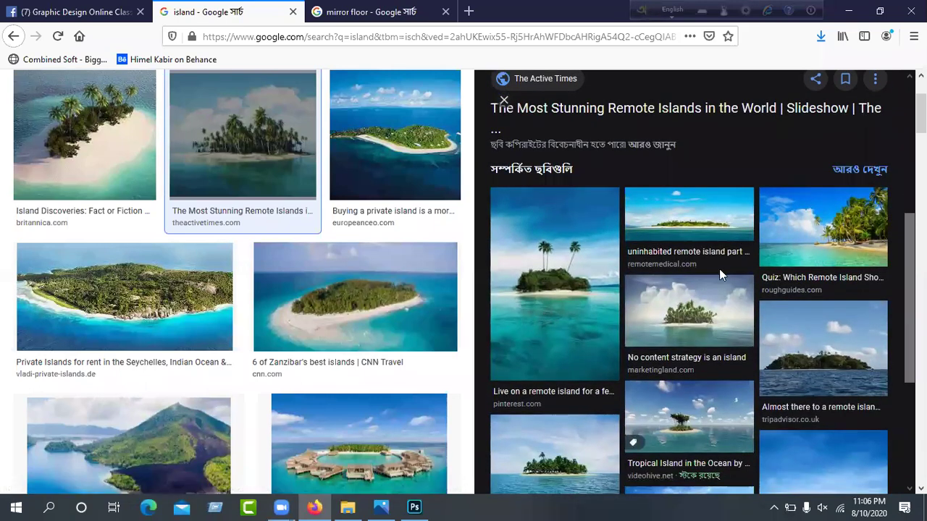
{"action": "scroll", "coordinate": [819, 252], "scroll_direction": "down", "scroll_amount": 3}
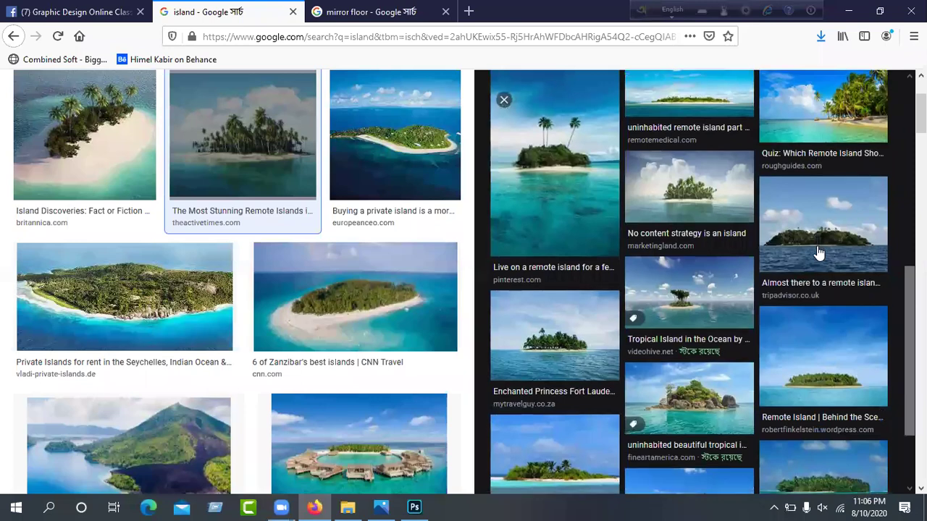
{"action": "scroll", "coordinate": [818, 252], "scroll_direction": "down", "scroll_amount": 3}
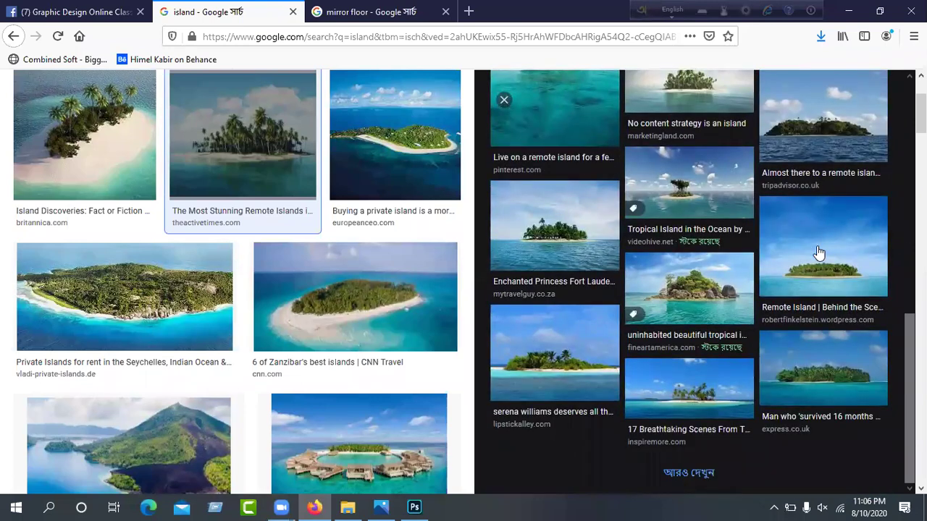
Browse further down the island search results for other island photos suited to a manipulation
{"action": "scroll", "coordinate": [354, 349], "scroll_direction": "down", "scroll_amount": 6}
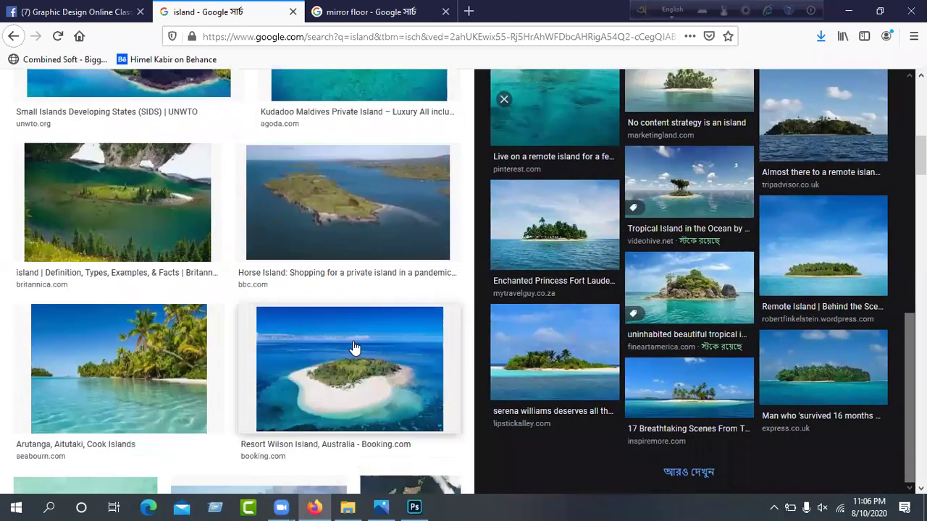
{"action": "scroll", "coordinate": [355, 349], "scroll_direction": "down", "scroll_amount": 4}
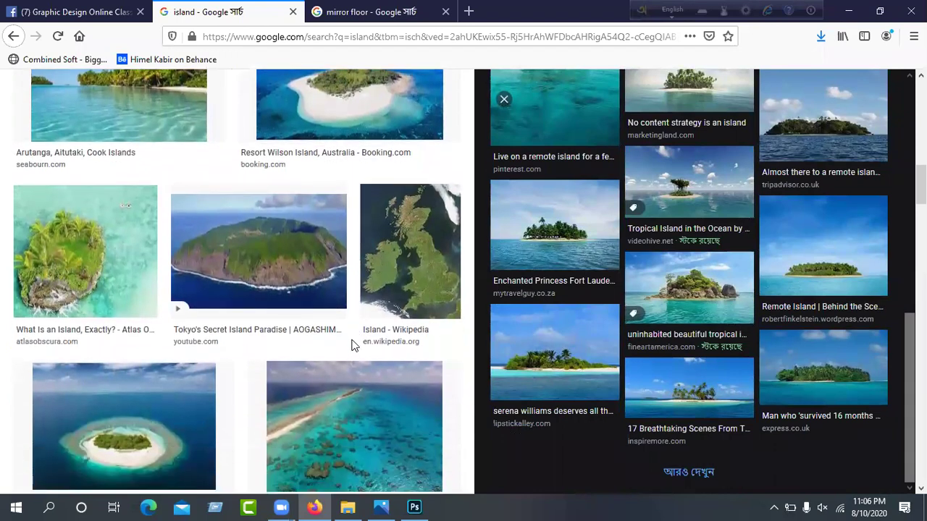
{"action": "scroll", "coordinate": [354, 346], "scroll_direction": "down", "scroll_amount": 2}
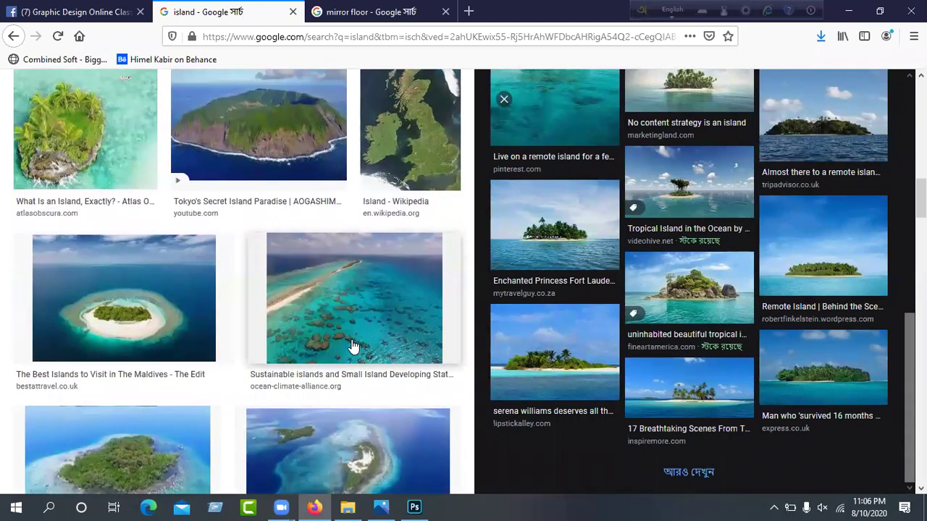
{"action": "scroll", "coordinate": [354, 346], "scroll_direction": "down", "scroll_amount": 3}
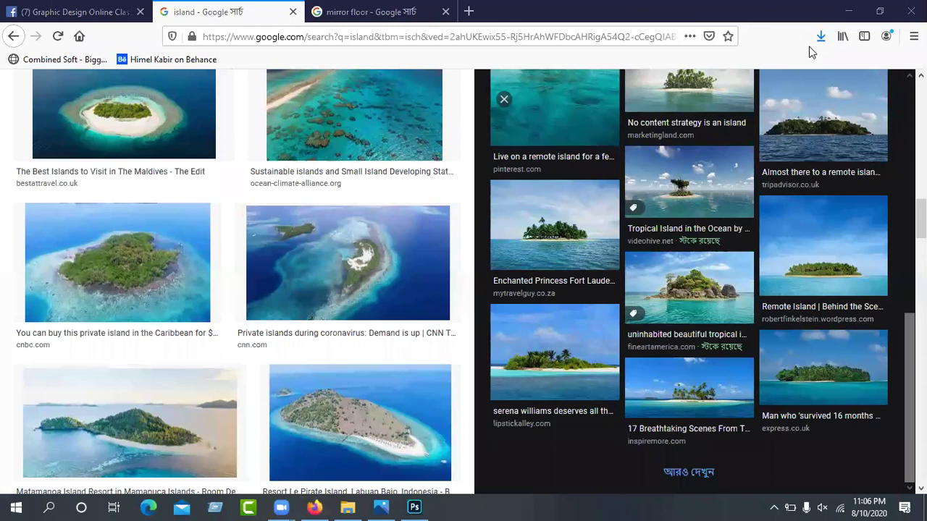
{"action": "scroll", "coordinate": [310, 321], "scroll_direction": "down", "scroll_amount": 1}
{"action": "scroll", "coordinate": [309, 321], "scroll_direction": "down", "scroll_amount": 10}
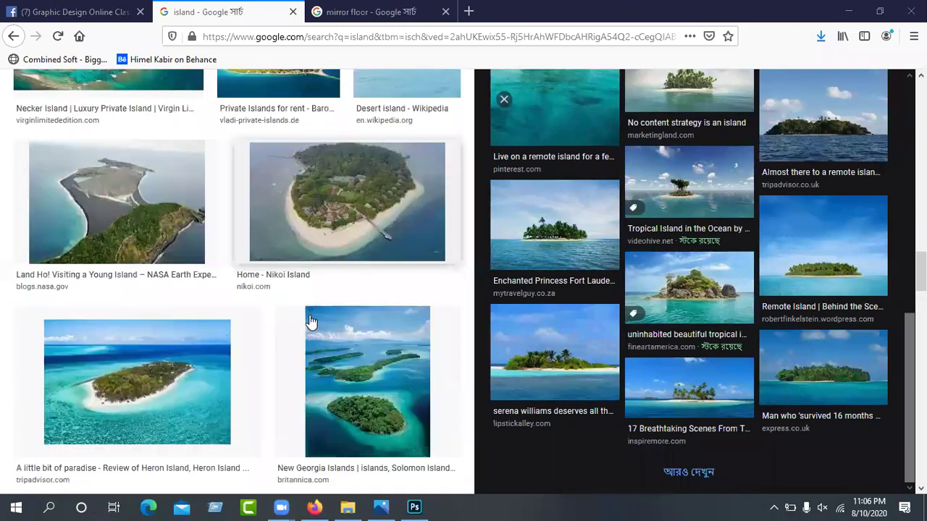
{"action": "scroll", "coordinate": [270, 377], "scroll_direction": "down", "scroll_amount": 9}
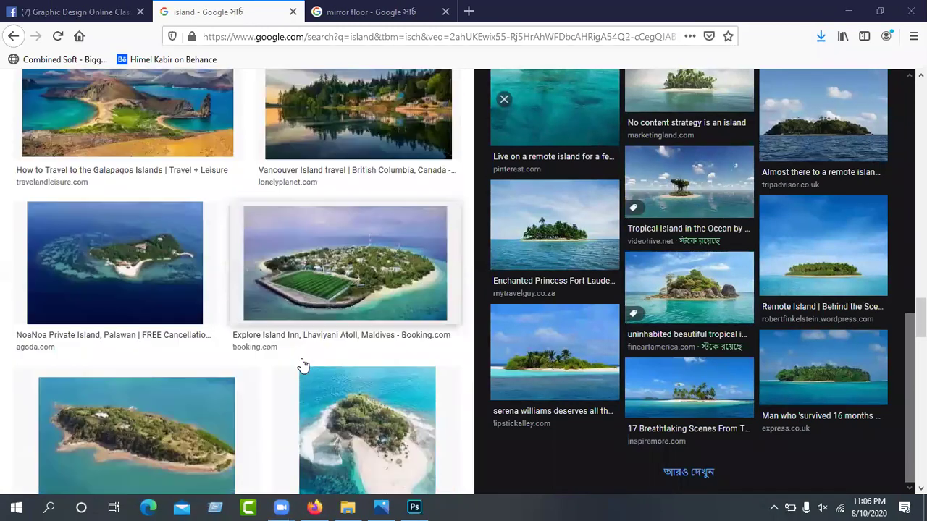
Return to the palm-covered island preview and recheck its related images
{"action": "left_click", "coordinate": [699, 301]}
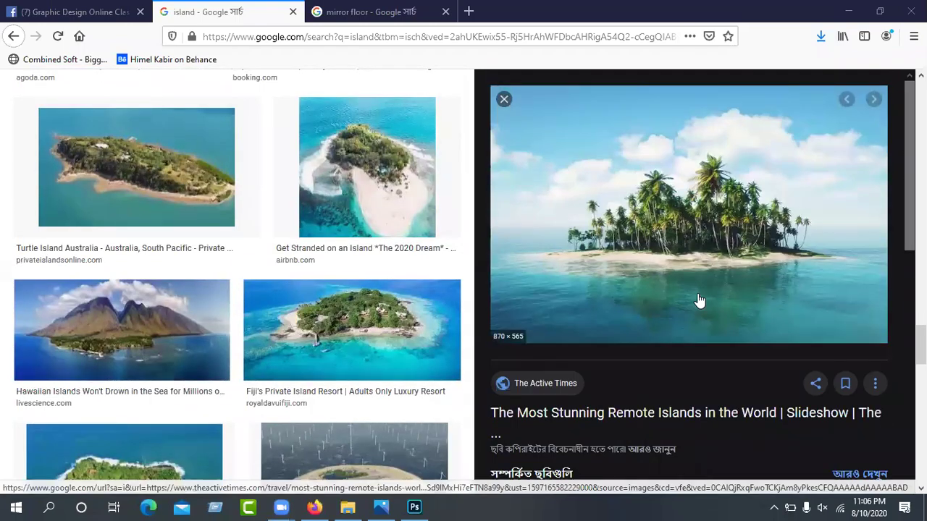
{"action": "scroll", "coordinate": [699, 297], "scroll_direction": "down", "scroll_amount": 2}
{"action": "scroll", "coordinate": [699, 297], "scroll_direction": "down", "scroll_amount": 2}
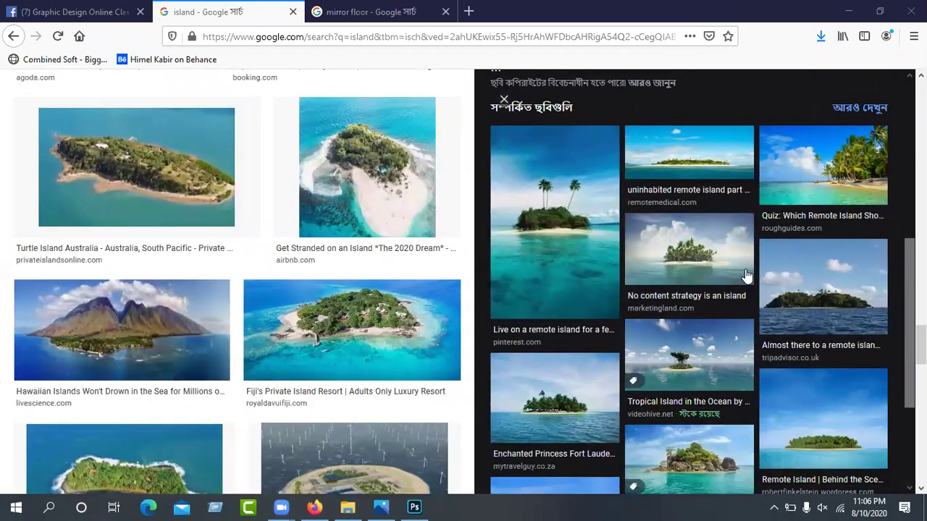
{"action": "scroll", "coordinate": [693, 196], "scroll_direction": "up", "scroll_amount": 5}
{"action": "right_click", "coordinate": [693, 194]}
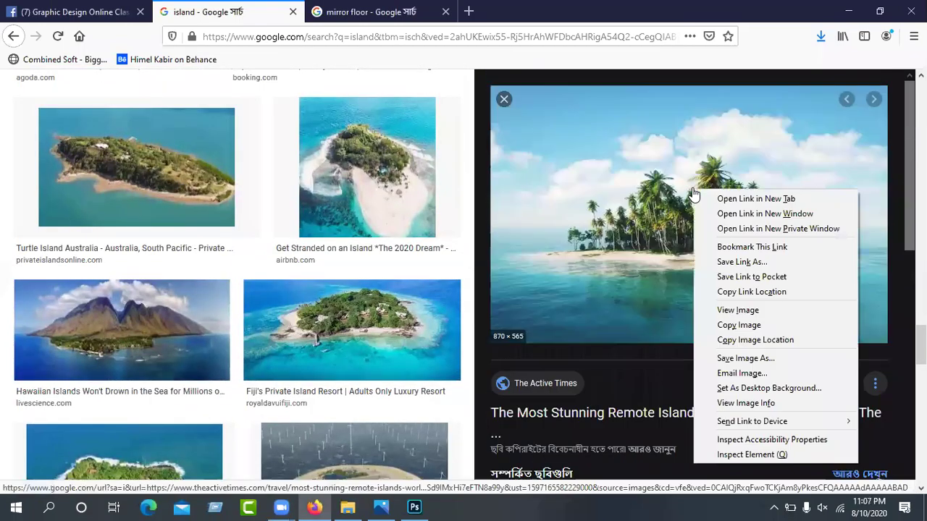
{"action": "left_click", "coordinate": [641, 391]}
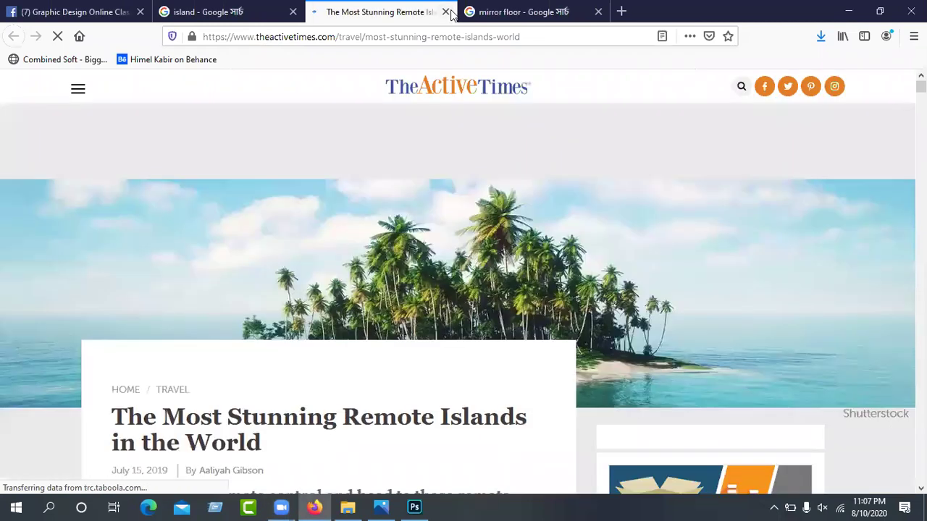
{"action": "left_click", "coordinate": [446, 11]}
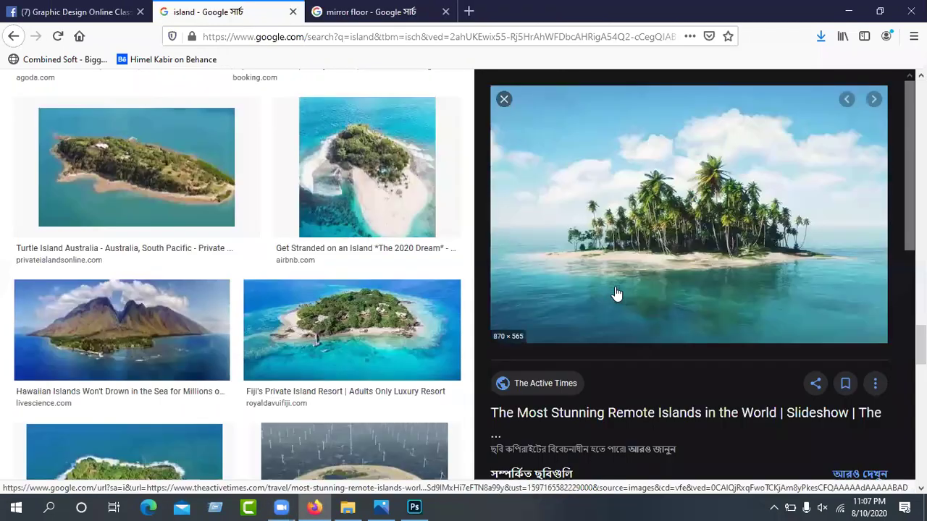
Save the palm-covered island image from The Active Times to the Downloads folder as the JPEG shutterstock_526092568
{"action": "scroll", "coordinate": [615, 290], "scroll_direction": "down", "scroll_amount": 1}
{"action": "right_click", "coordinate": [719, 203]}
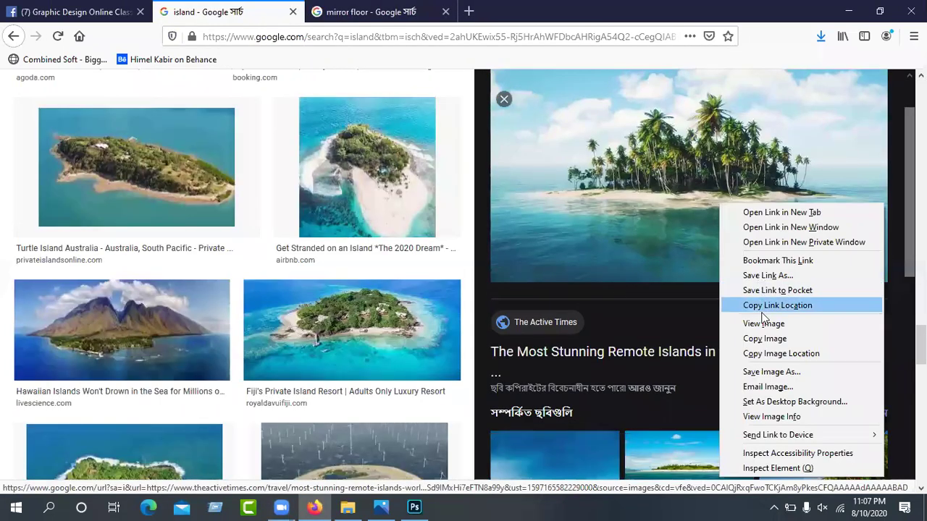
{"action": "left_click", "coordinate": [770, 372]}
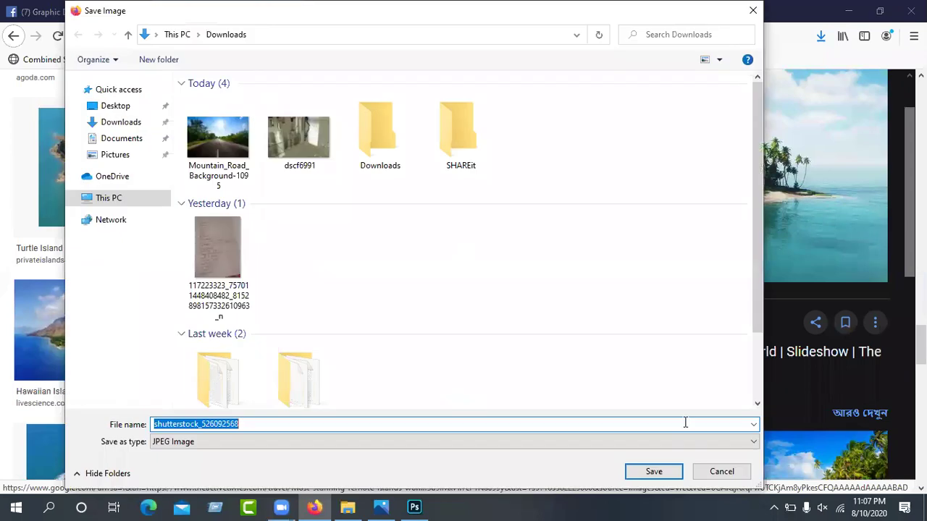
{"action": "left_click", "coordinate": [656, 476]}
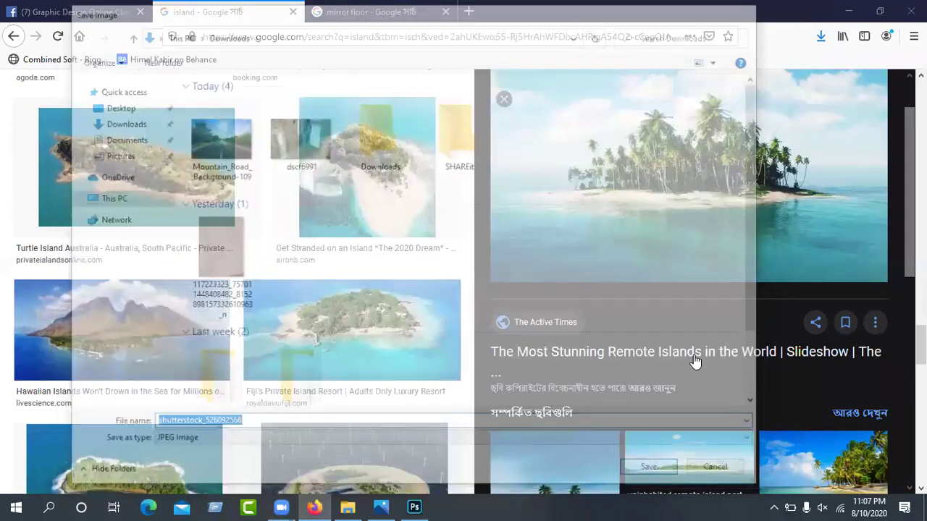
Preview the related island image "No content strategy is an island" and examine it along with its related images
{"action": "scroll", "coordinate": [722, 334], "scroll_direction": "down", "scroll_amount": 5}
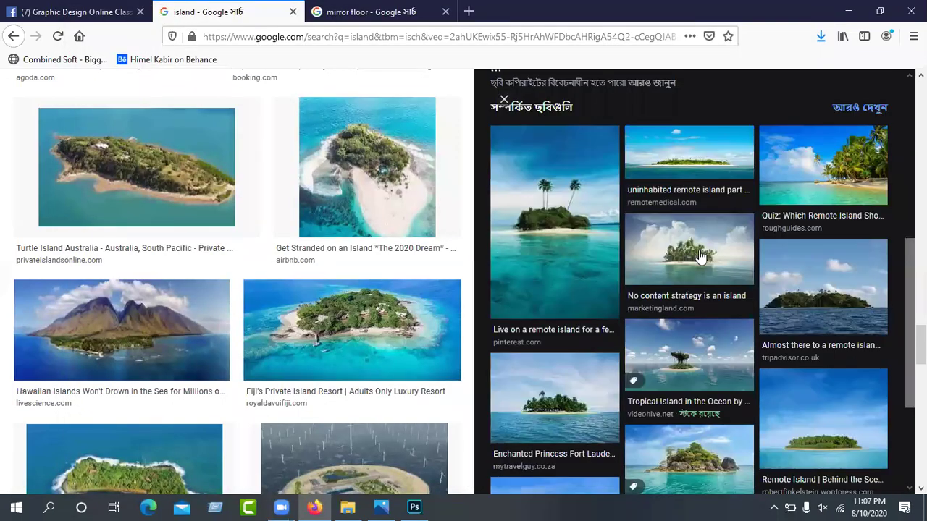
{"action": "left_click", "coordinate": [699, 257]}
{"action": "scroll", "coordinate": [700, 278], "scroll_direction": "down", "scroll_amount": 3}
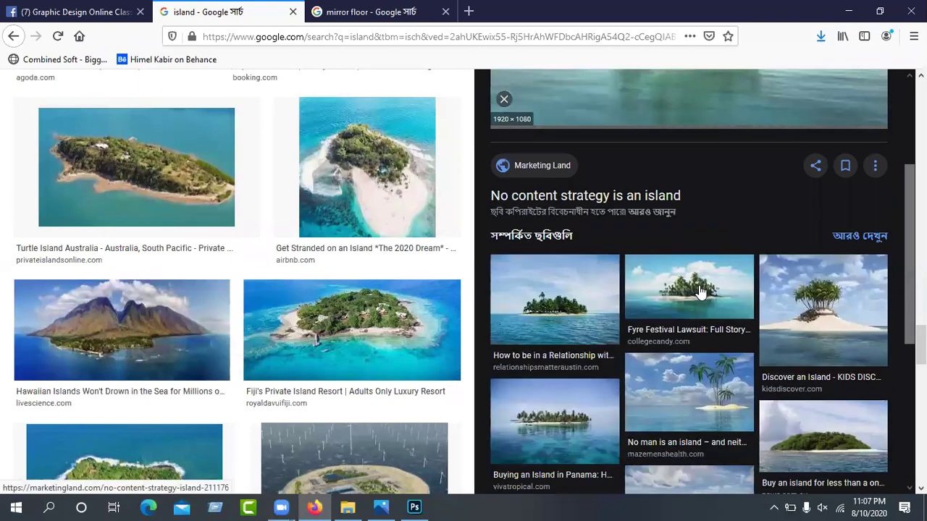
{"action": "scroll", "coordinate": [701, 292], "scroll_direction": "up", "scroll_amount": 3}
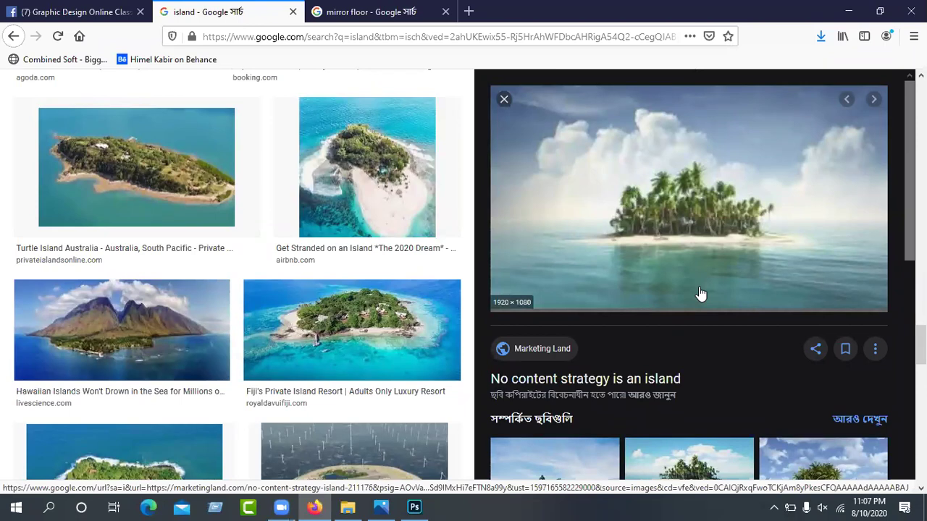
{"action": "scroll", "coordinate": [700, 293], "scroll_direction": "down", "scroll_amount": 3}
{"action": "scroll", "coordinate": [700, 289], "scroll_direction": "up", "scroll_amount": 2}
{"action": "scroll", "coordinate": [701, 288], "scroll_direction": "down", "scroll_amount": 3}
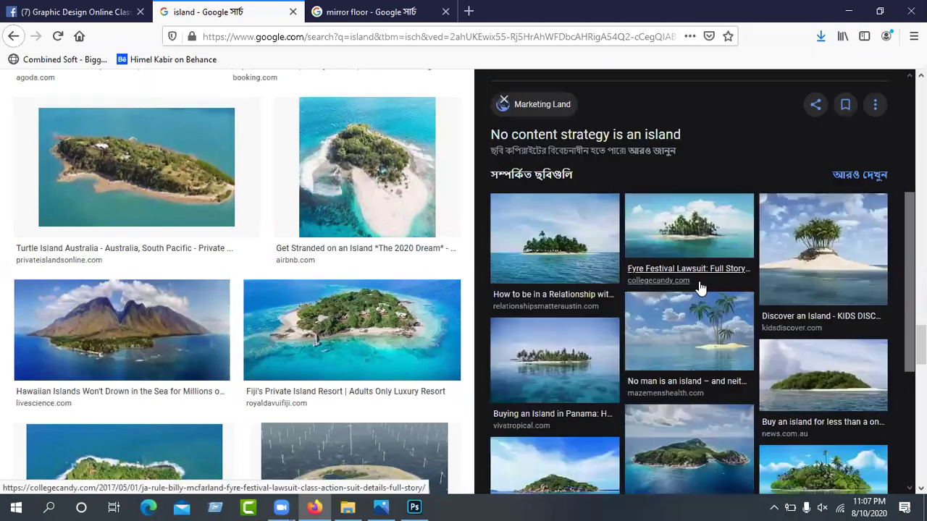
{"action": "scroll", "coordinate": [580, 255], "scroll_direction": "down", "scroll_amount": 2}
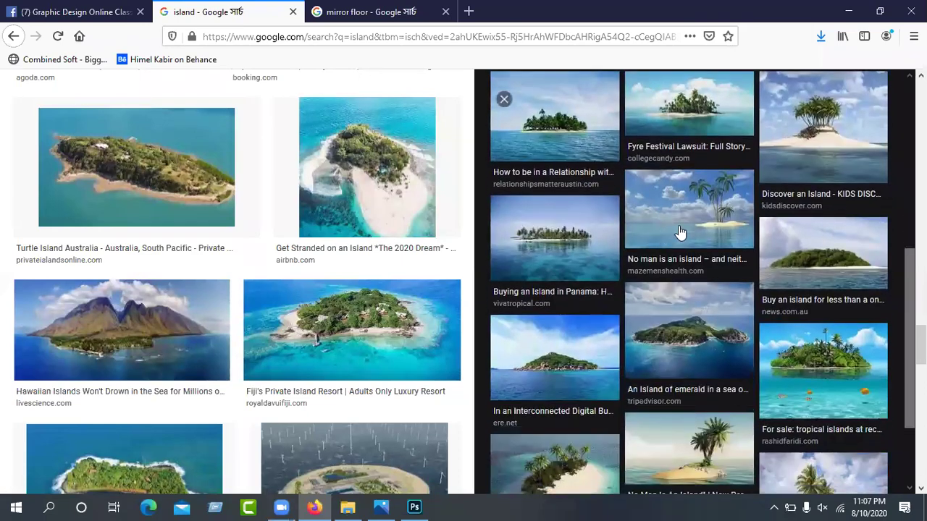
{"action": "scroll", "coordinate": [674, 307], "scroll_direction": "down", "scroll_amount": 2}
{"action": "scroll", "coordinate": [558, 315], "scroll_direction": "up", "scroll_amount": 5}
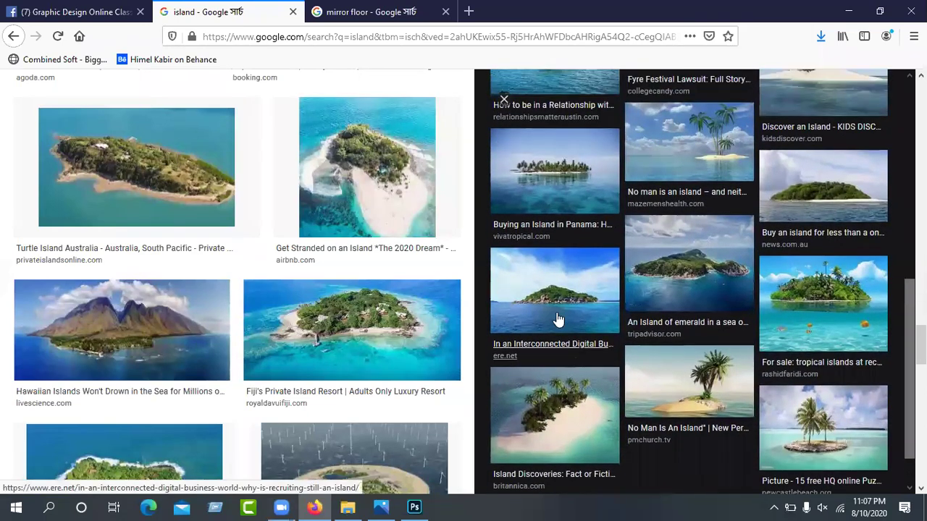
{"action": "scroll", "coordinate": [556, 326], "scroll_direction": "up", "scroll_amount": 2}
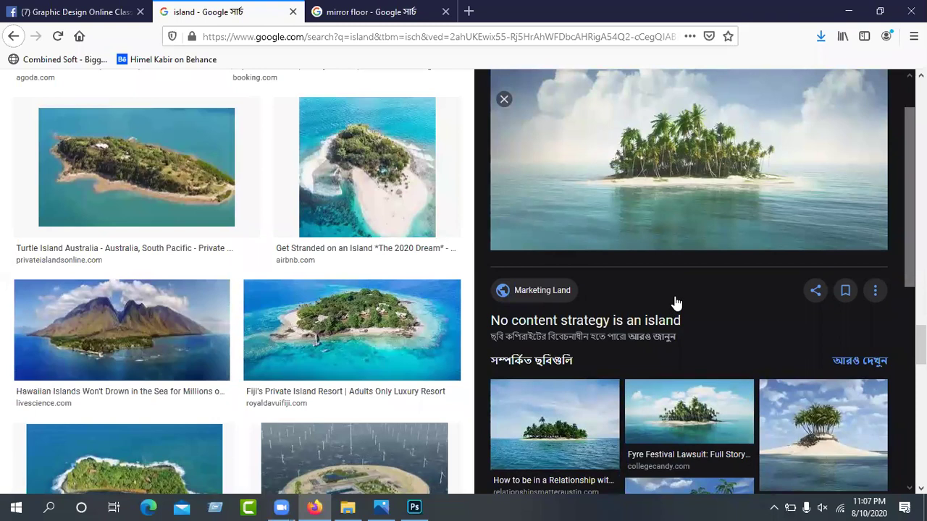
Preview the Relationships Matter Austin island image and look through its related images
{"action": "left_click", "coordinate": [572, 408]}
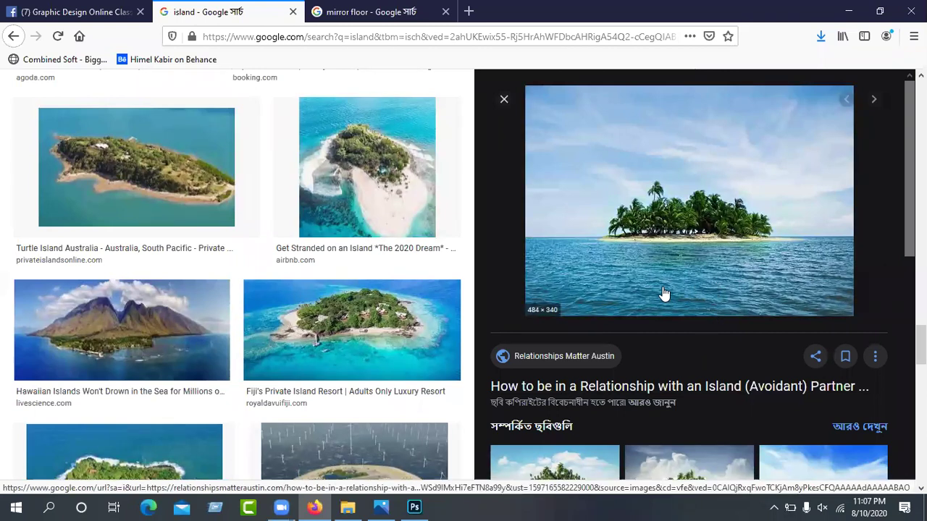
{"action": "scroll", "coordinate": [664, 294], "scroll_direction": "down", "scroll_amount": 3}
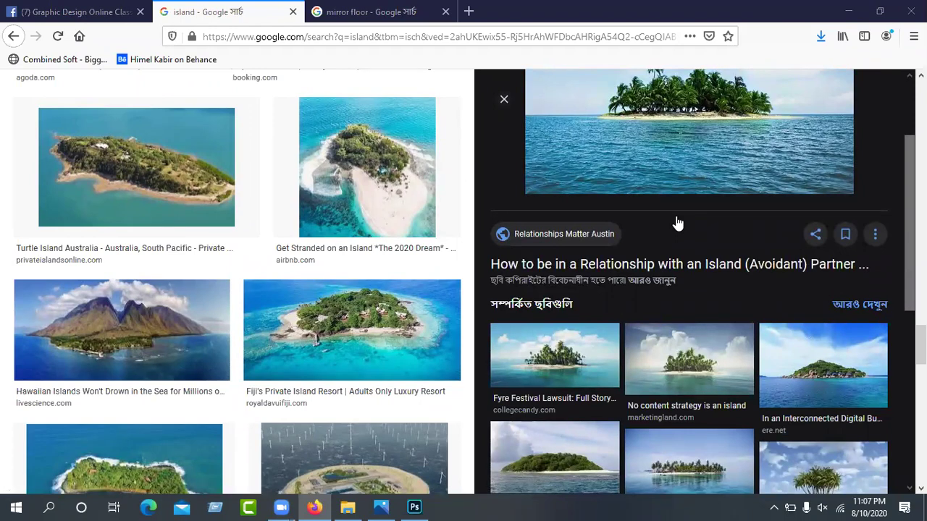
{"action": "scroll", "coordinate": [679, 290], "scroll_direction": "down", "scroll_amount": 2}
{"action": "scroll", "coordinate": [854, 308], "scroll_direction": "down", "scroll_amount": 5}
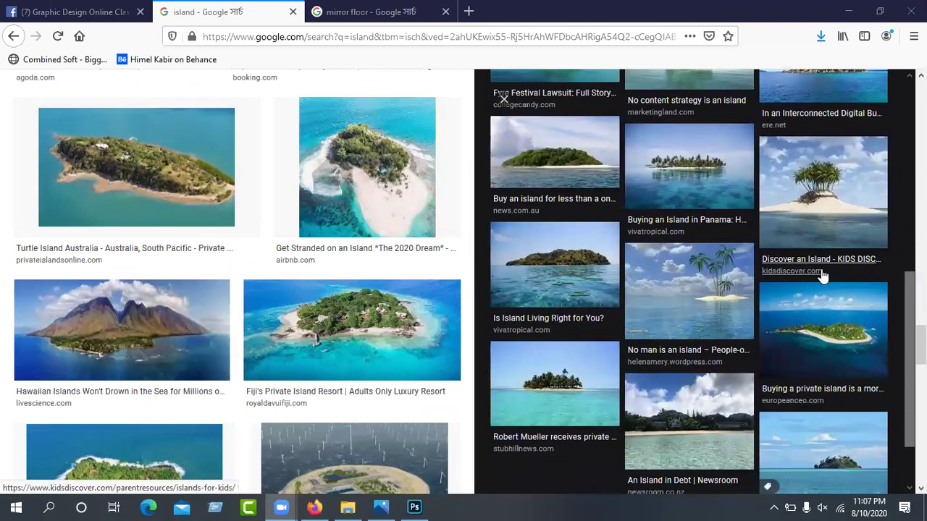
{"action": "scroll", "coordinate": [823, 275], "scroll_direction": "down", "scroll_amount": 1}
{"action": "scroll", "coordinate": [821, 272], "scroll_direction": "up", "scroll_amount": 5}
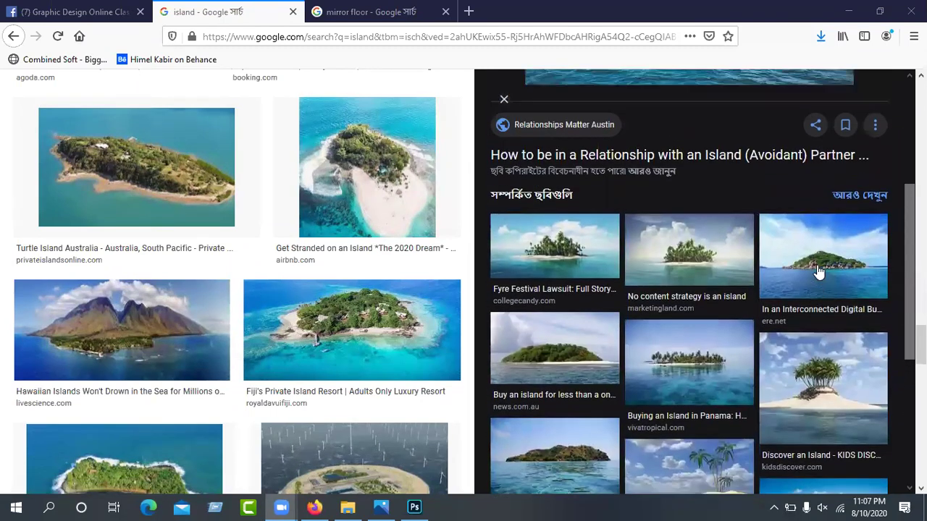
Preview the rocky green ERE.net island and the "Discover an Island" image, looking through the related images of each
{"action": "left_click", "coordinate": [819, 272]}
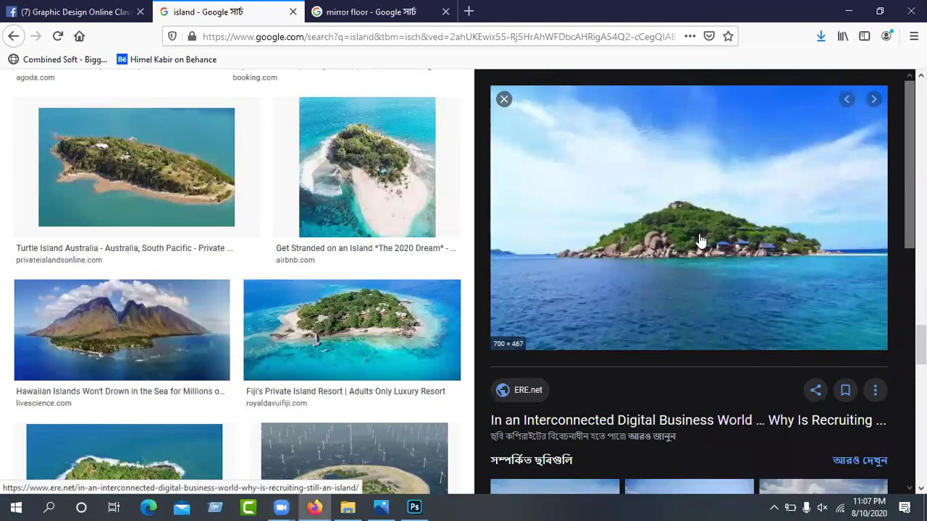
{"action": "scroll", "coordinate": [697, 238], "scroll_direction": "down", "scroll_amount": 3}
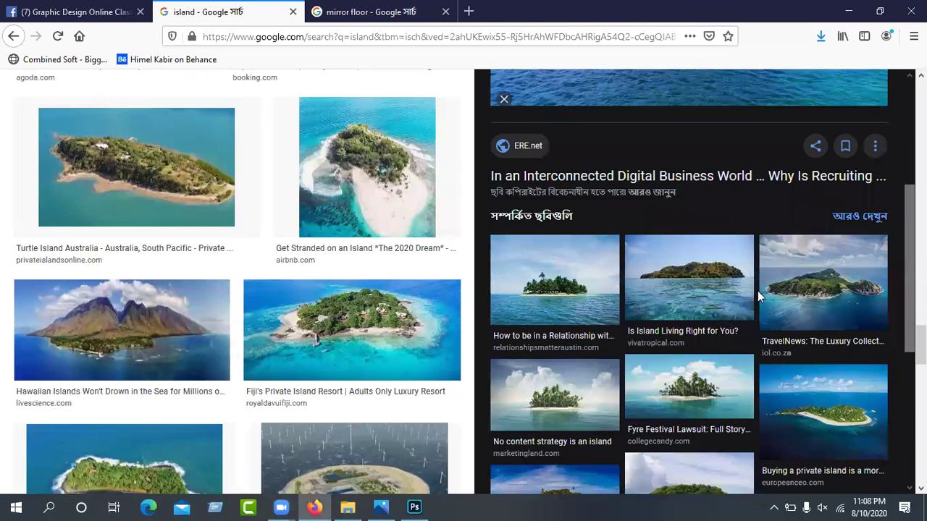
{"action": "scroll", "coordinate": [757, 290], "scroll_direction": "down", "scroll_amount": 3}
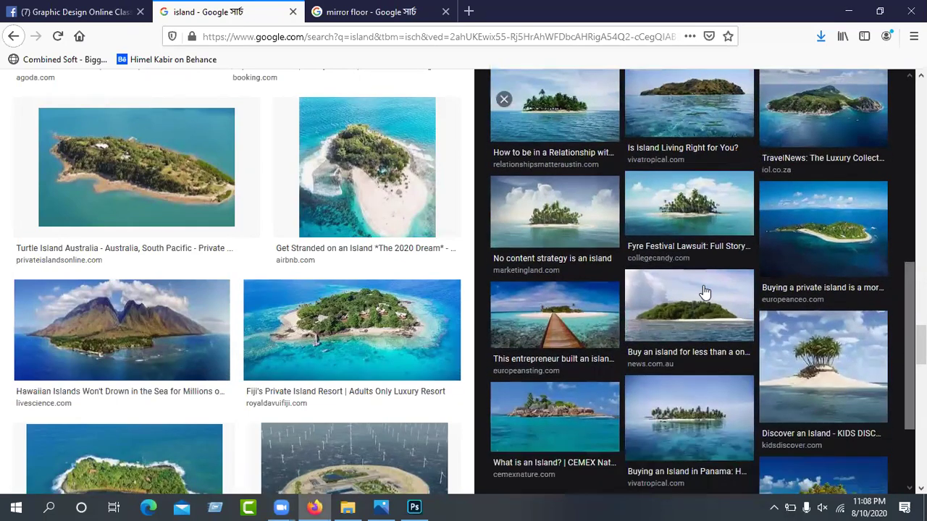
{"action": "scroll", "coordinate": [702, 297], "scroll_direction": "down", "scroll_amount": 3}
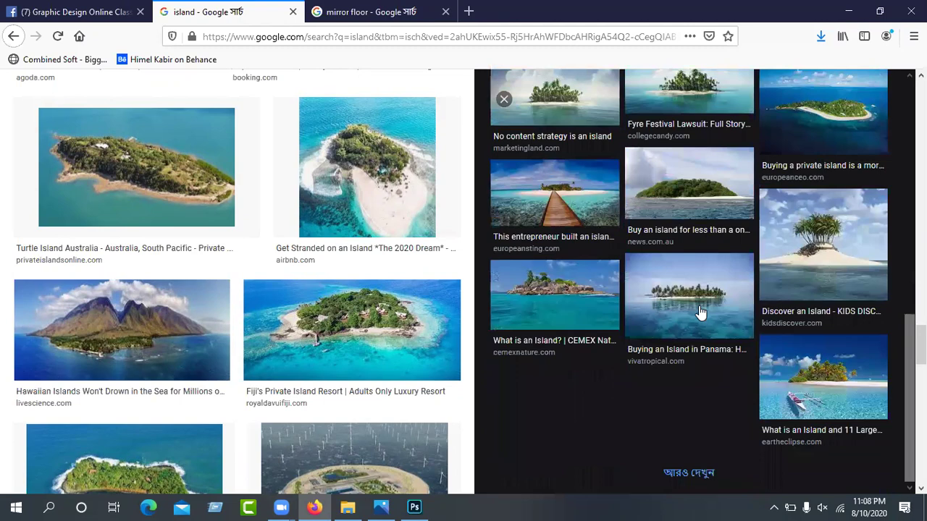
{"action": "left_click", "coordinate": [821, 268]}
{"action": "scroll", "coordinate": [571, 411], "scroll_direction": "down", "scroll_amount": 3}
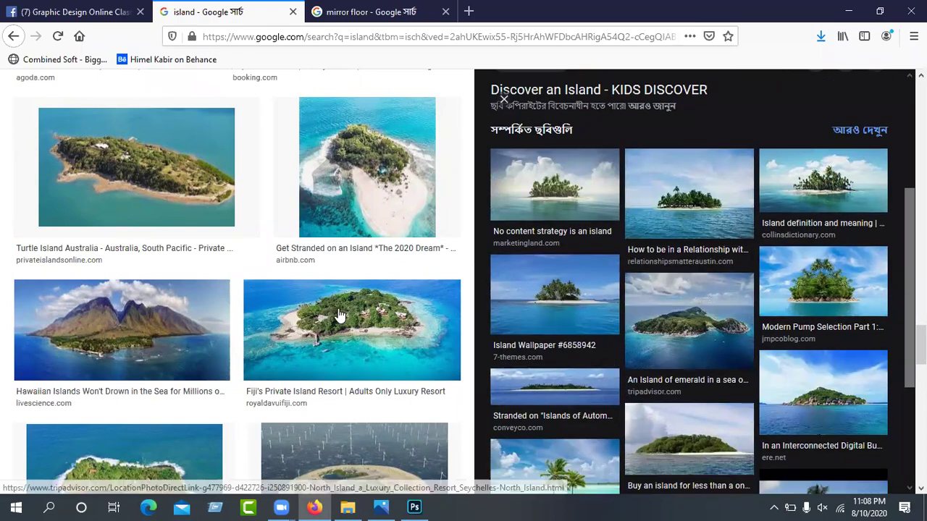
Look through the remaining related images and the main island results for other suitable island pictures
{"action": "scroll", "coordinate": [335, 309], "scroll_direction": "down", "scroll_amount": 4}
{"action": "scroll", "coordinate": [334, 305], "scroll_direction": "up", "scroll_amount": 4}
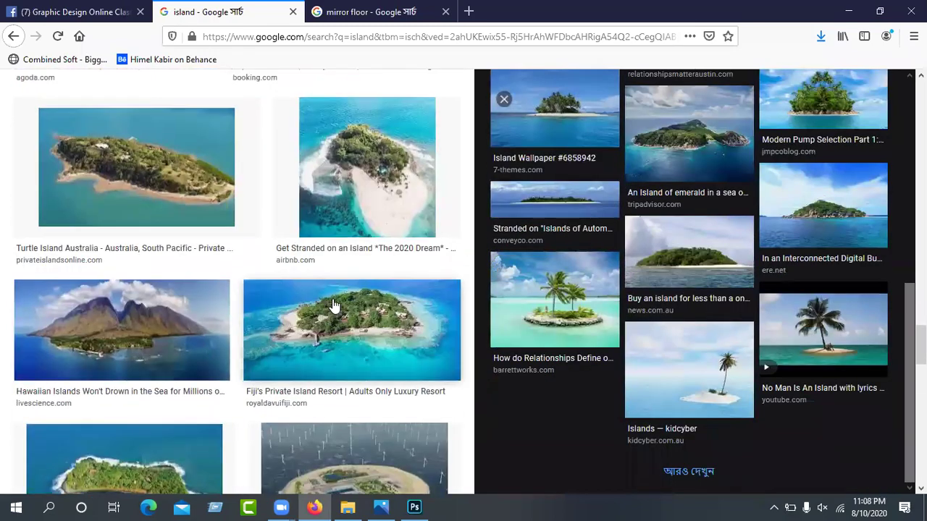
{"action": "scroll", "coordinate": [334, 307], "scroll_direction": "up", "scroll_amount": 10}
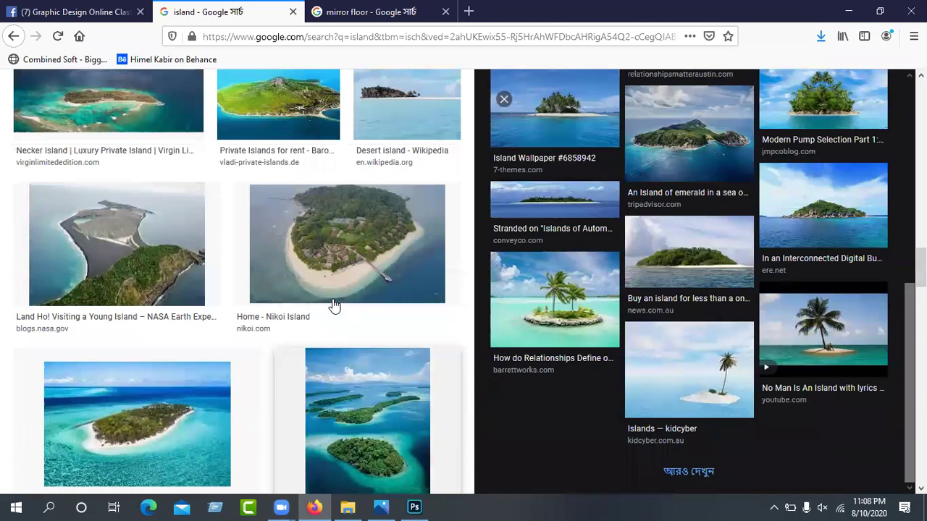
{"action": "scroll", "coordinate": [334, 307], "scroll_direction": "up", "scroll_amount": 6}
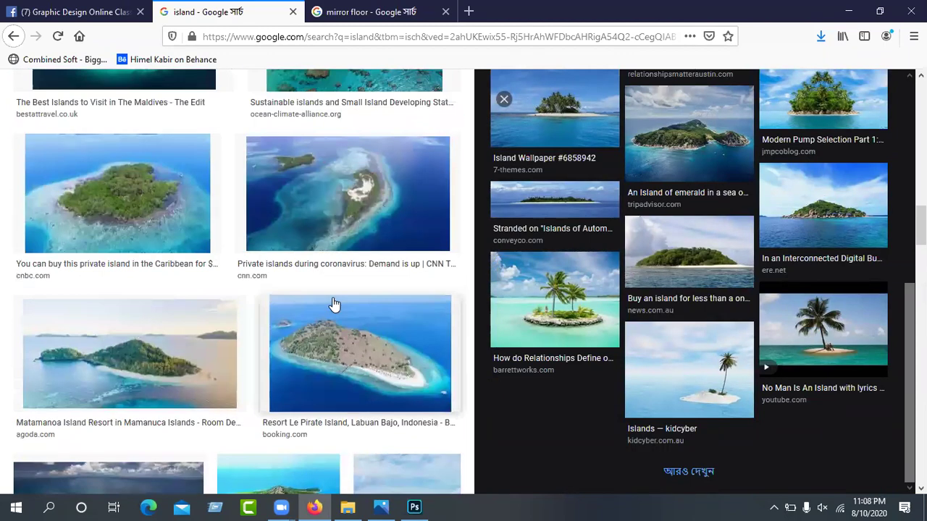
{"action": "scroll", "coordinate": [334, 305], "scroll_direction": "up", "scroll_amount": 3}
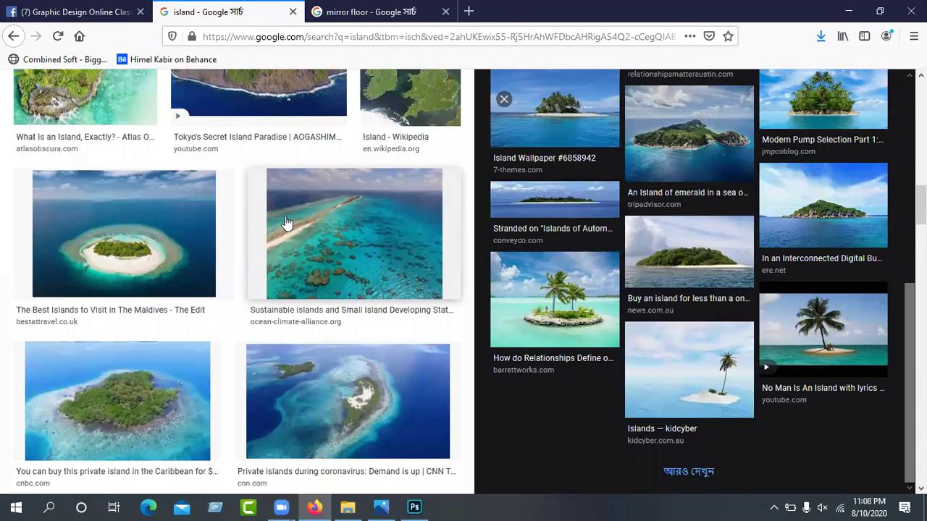
{"action": "scroll", "coordinate": [286, 223], "scroll_direction": "up", "scroll_amount": 5}
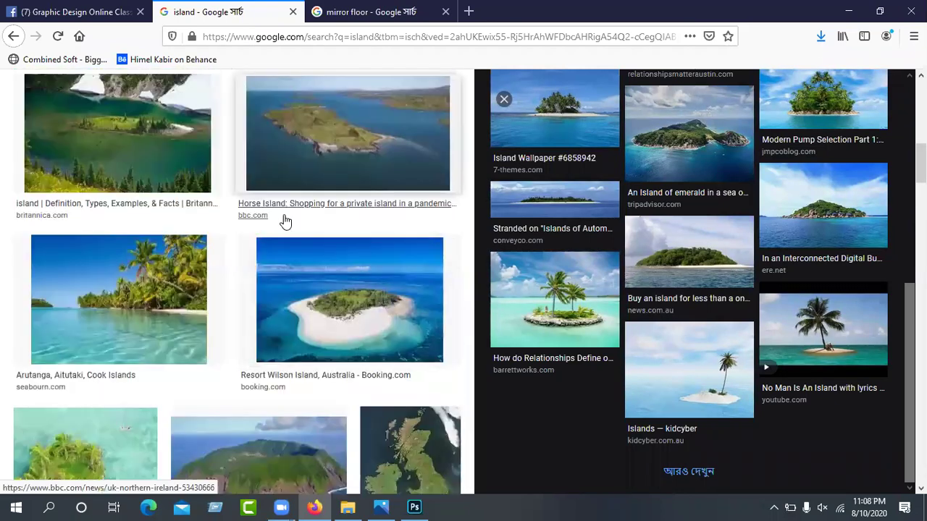
{"action": "scroll", "coordinate": [286, 223], "scroll_direction": "up", "scroll_amount": 7}
{"action": "scroll", "coordinate": [243, 241], "scroll_direction": "up", "scroll_amount": 1}
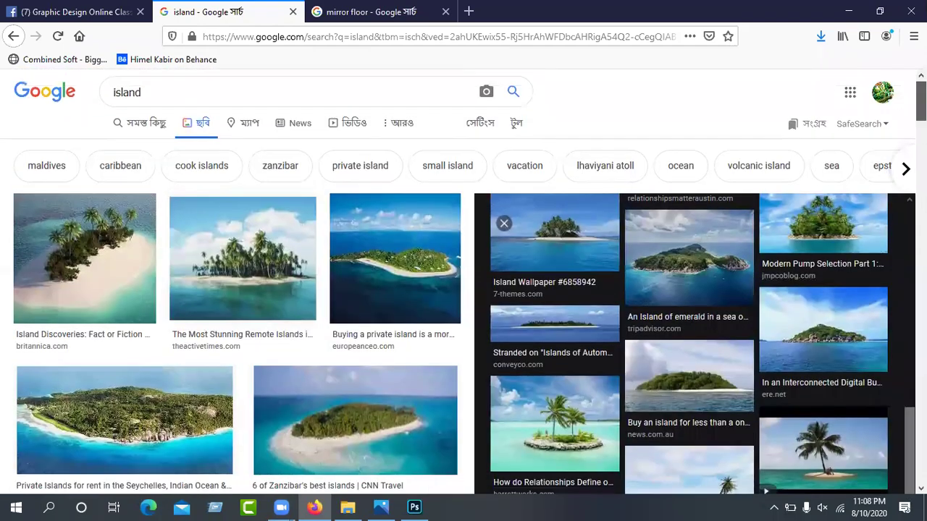
Search Google Images for "skull png"
{"action": "double_click", "coordinate": [127, 99]}
{"action": "type", "text": "s"}
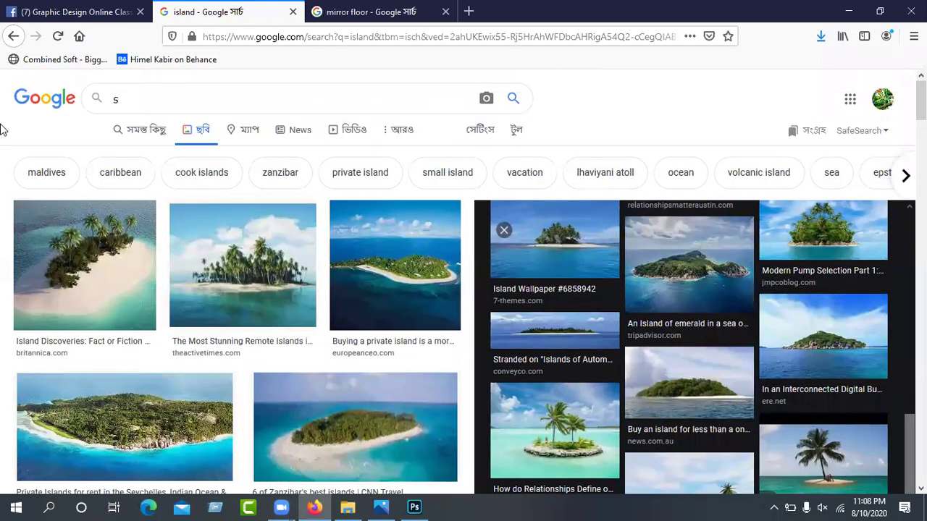
{"action": "type", "text": "kull"}
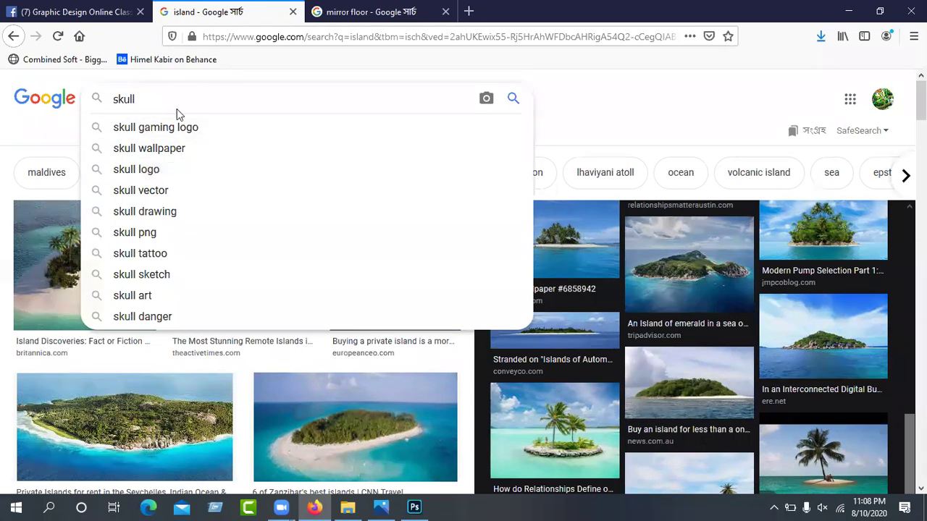
{"action": "type", "text": "png"}
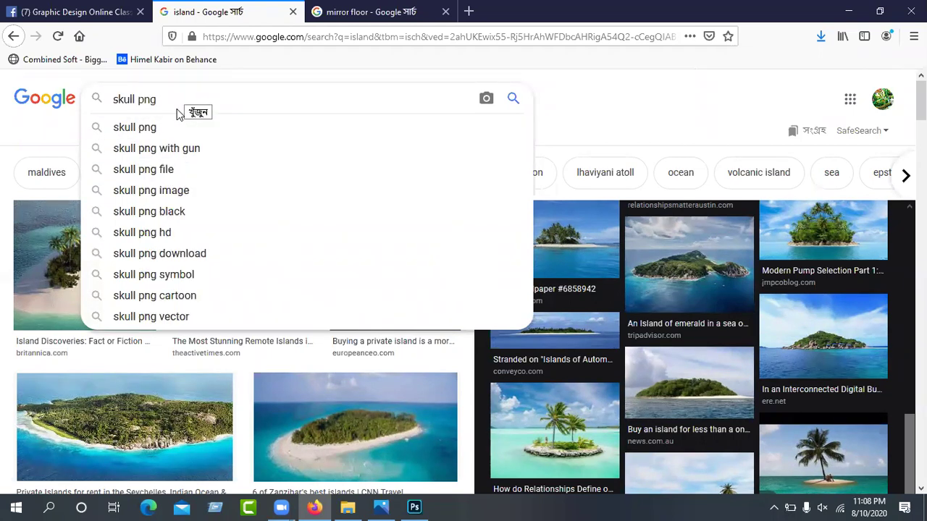
{"action": "key", "text": "Return"}
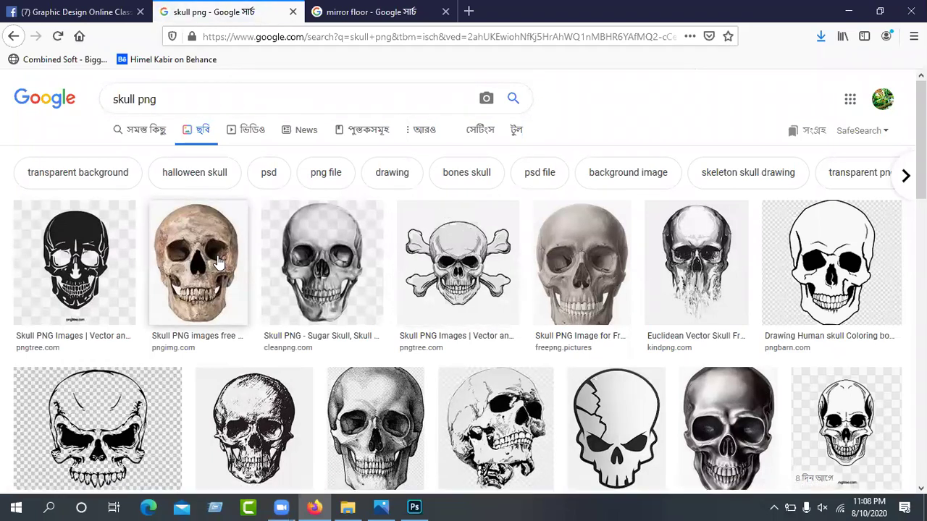
Save the brown realistic skull image from pngimg.com to the Downloads folder as the PNG skull_PNG12
{"action": "left_click", "coordinate": [217, 262]}
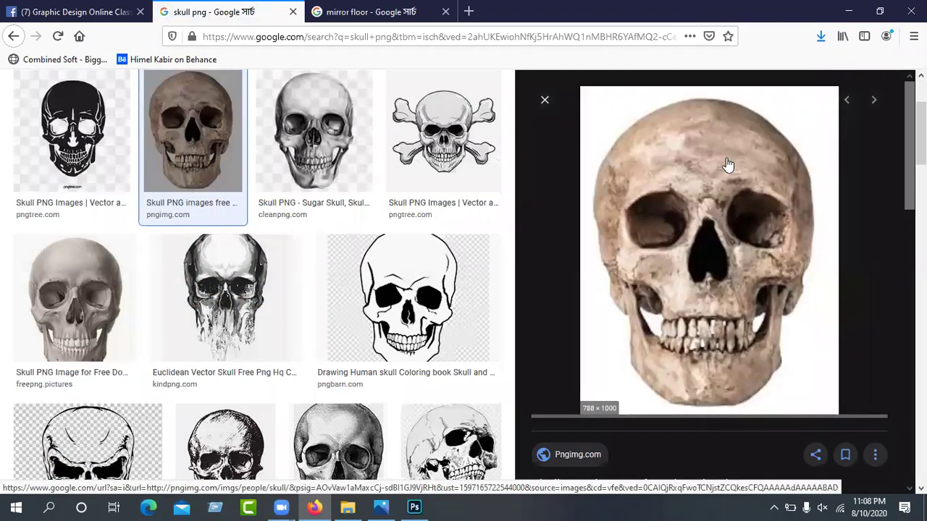
{"action": "right_click", "coordinate": [727, 165]}
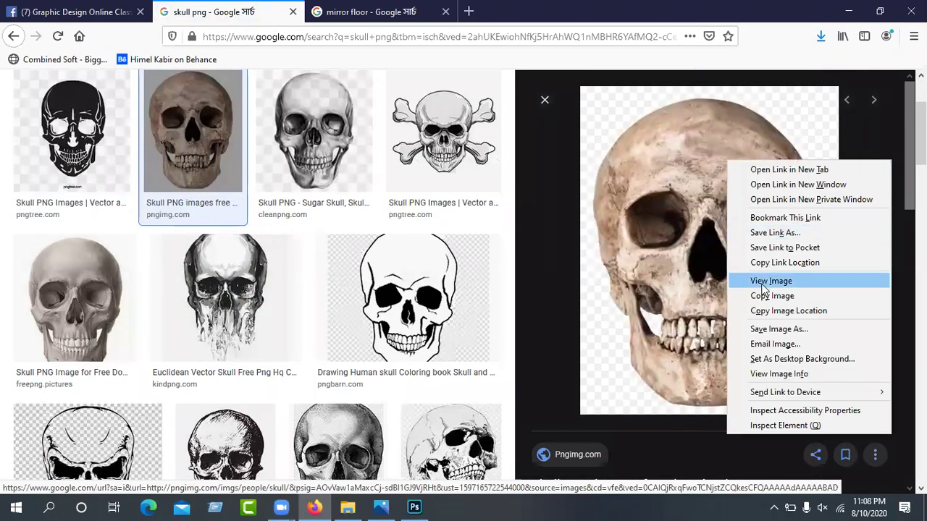
{"action": "left_click", "coordinate": [766, 329]}
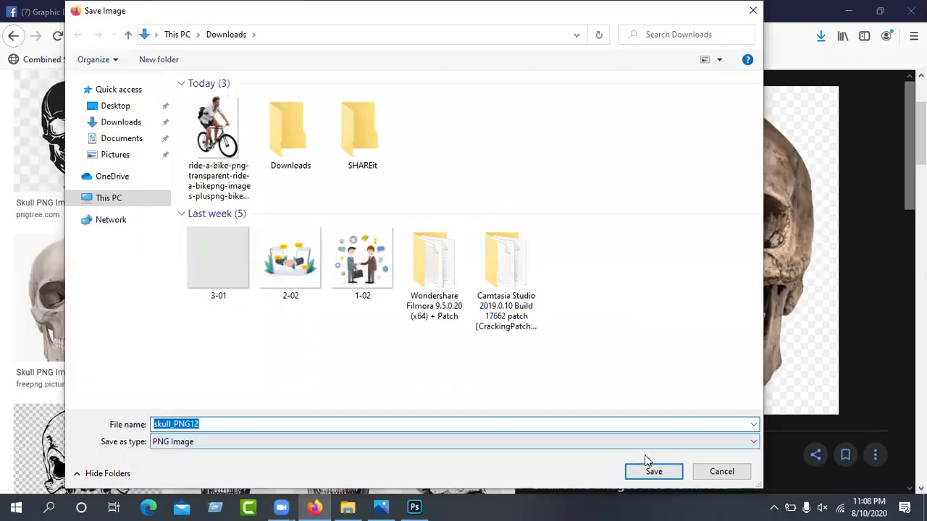
{"action": "left_click", "coordinate": [652, 476]}
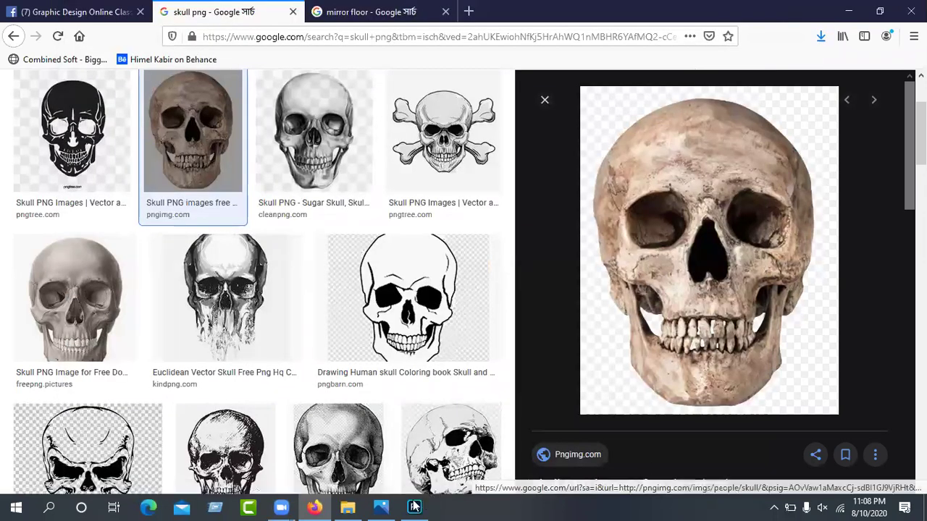
Minimize the browser and open the DCIM folder inside LUMIX1 on the GFX (D:) drive
{"action": "mouse_move", "coordinate": [353, 506]}
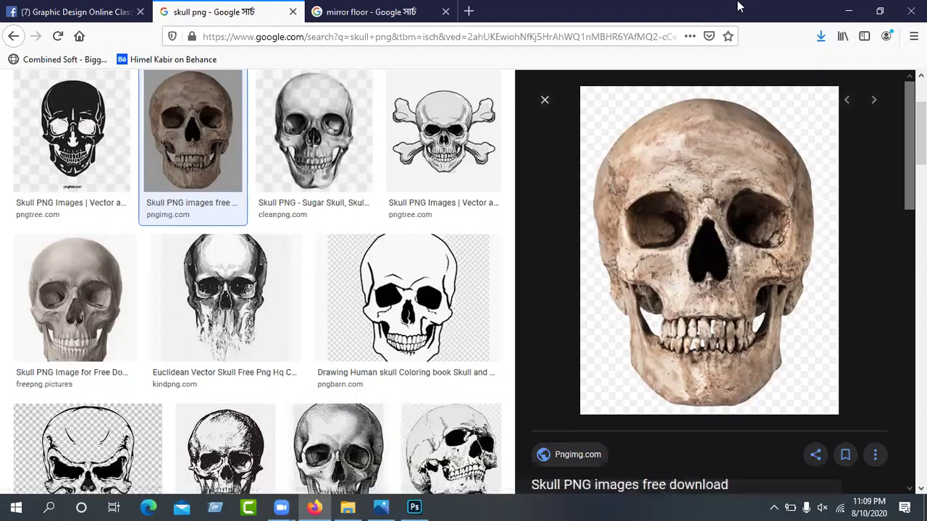
{"action": "left_click", "coordinate": [846, 9]}
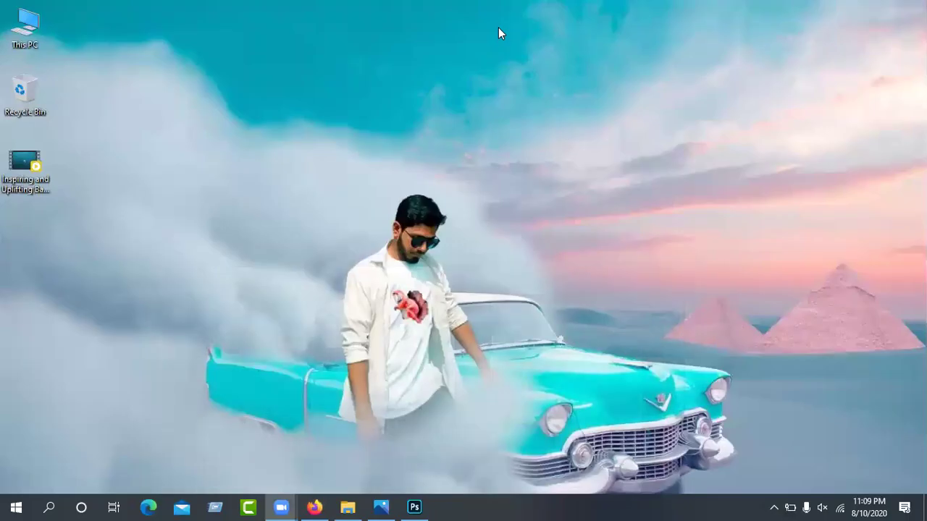
{"action": "double_click", "coordinate": [28, 21]}
{"action": "left_click", "coordinate": [382, 186]}
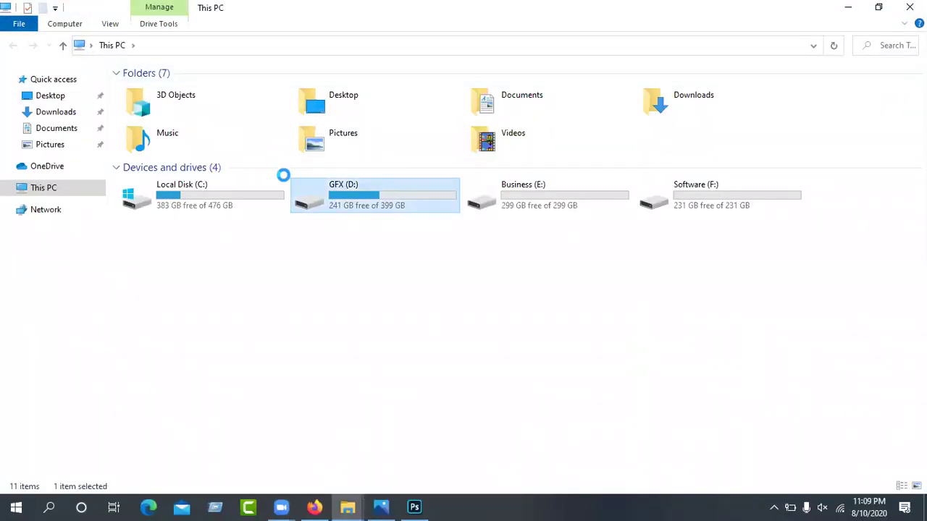
{"action": "double_click", "coordinate": [370, 207]}
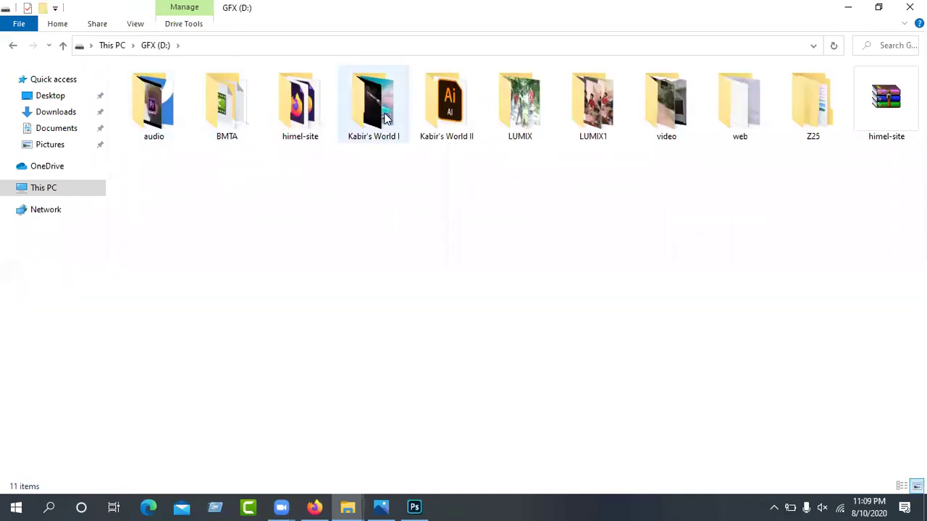
{"action": "left_click", "coordinate": [349, 123]}
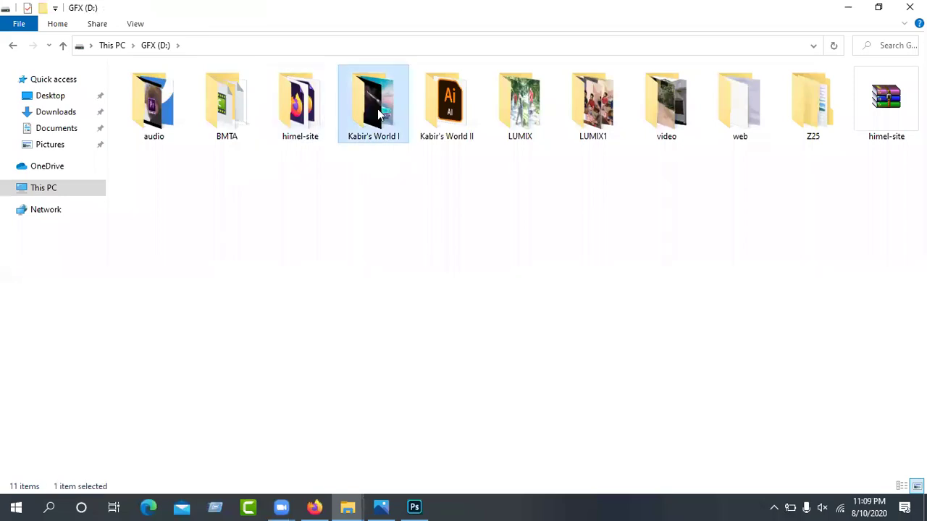
{"action": "left_click", "coordinate": [230, 118]}
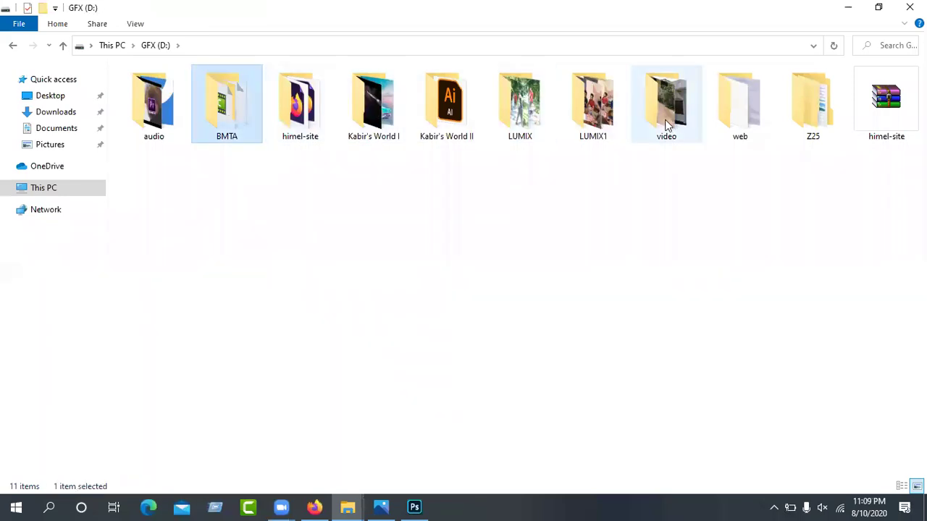
{"action": "left_click", "coordinate": [525, 127]}
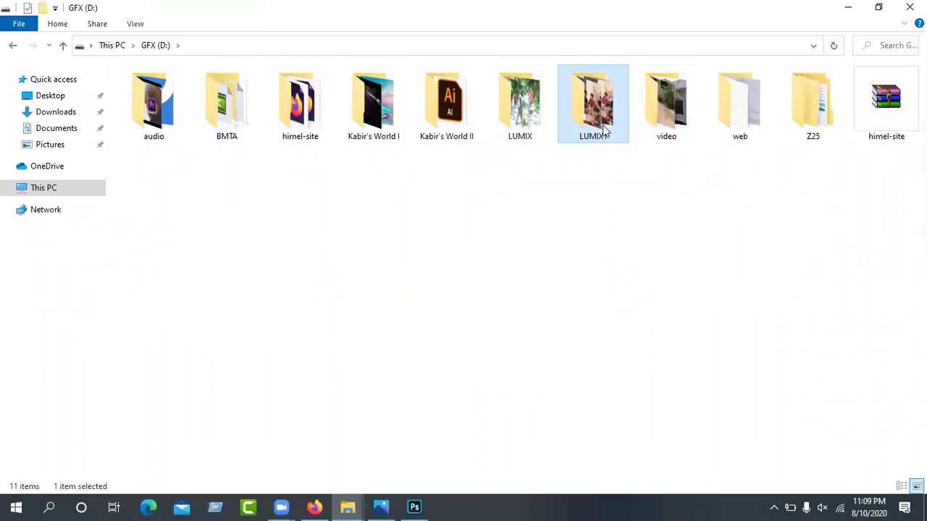
{"action": "double_click", "coordinate": [593, 108]}
{"action": "double_click", "coordinate": [160, 96]}
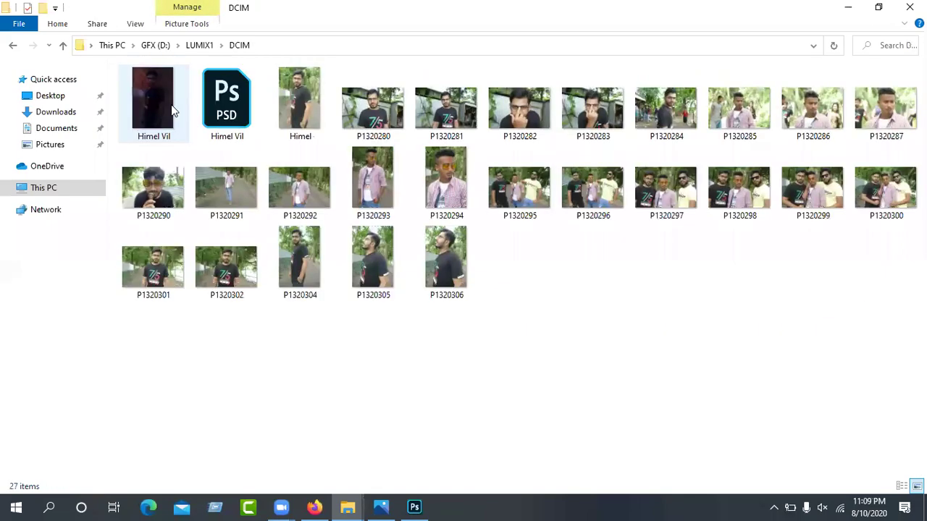
Open the original JPG portrait of the man in the black T-shirt and examine it in Photos
{"action": "left_click", "coordinate": [300, 107]}
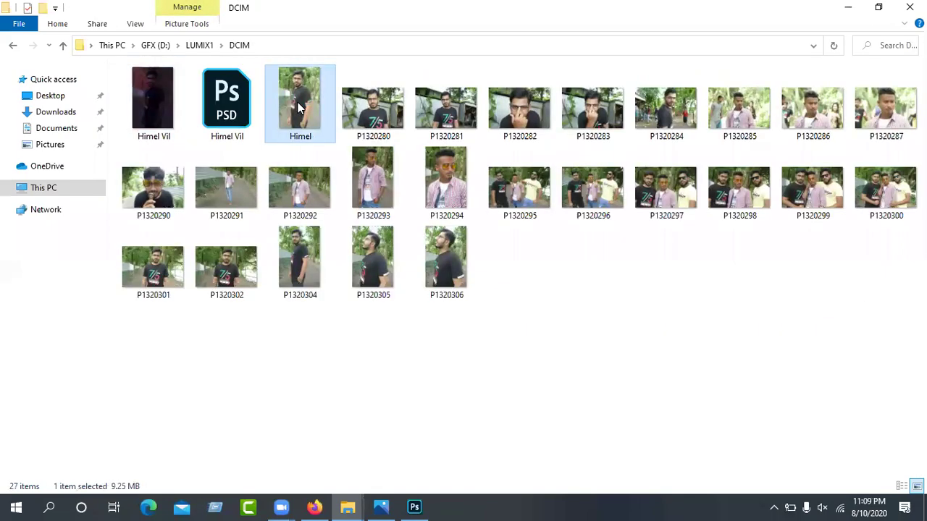
{"action": "double_click", "coordinate": [300, 107]}
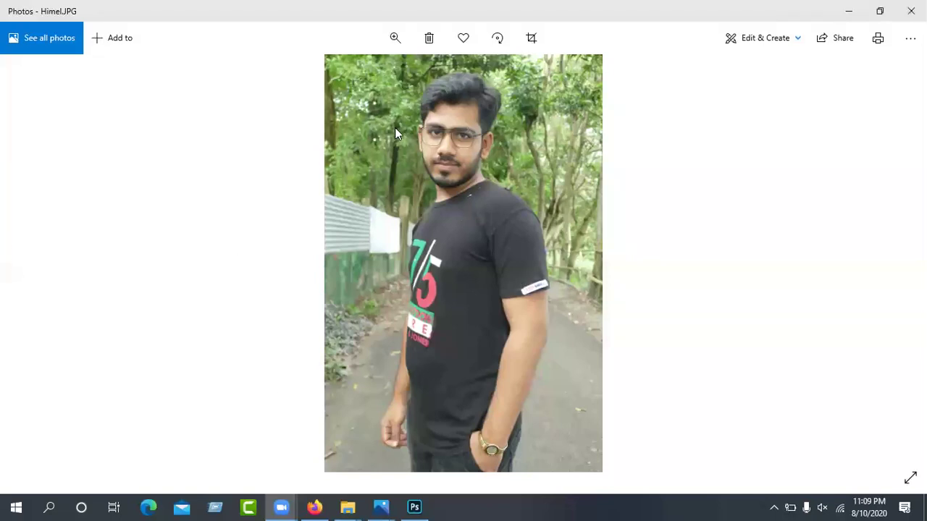
{"action": "left_click", "coordinate": [726, 208]}
{"action": "mouse_move", "coordinate": [895, 300]}
{"action": "mouse_move", "coordinate": [35, 263]}
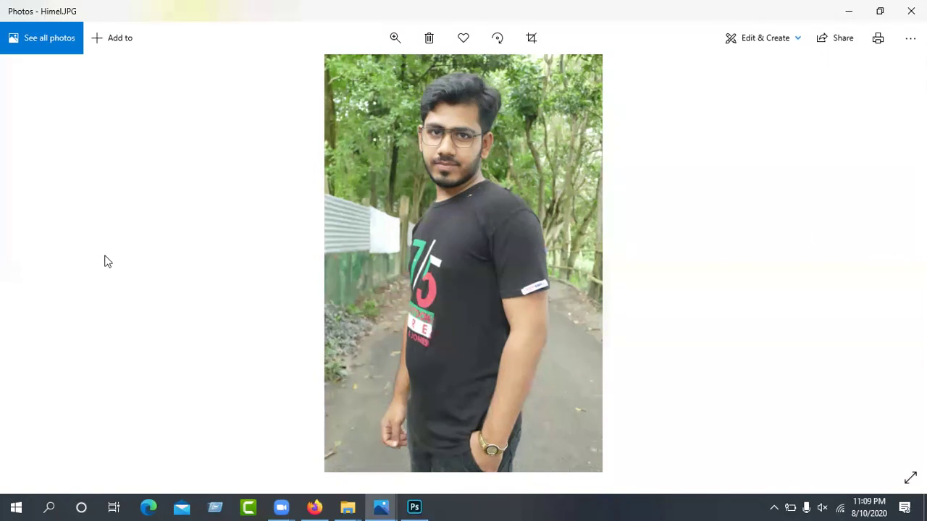
Compare the original portrait with its darkened, reddish edited version by switching between them, and minimize the photo viewer
{"action": "key", "text": "Left"}
{"action": "key", "text": "Right"}
{"action": "key", "text": "Right"}
{"action": "key", "text": "Right"}
{"action": "key", "text": "Left"}
{"action": "key", "text": "Left"}
{"action": "key", "text": "Right"}
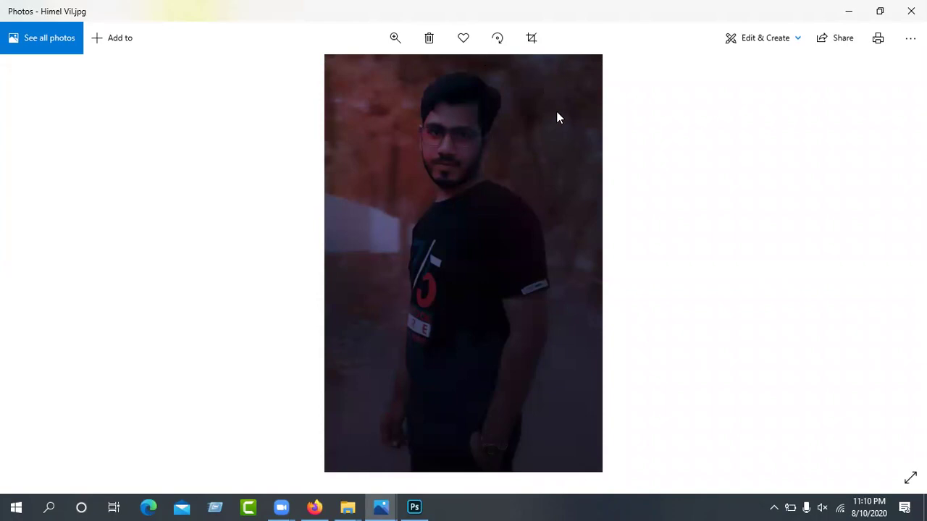
{"action": "key", "text": "Right"}
{"action": "key", "text": "Left"}
{"action": "key", "text": "Right"}
{"action": "key", "text": "Left"}
{"action": "key", "text": "Right"}
{"action": "key", "text": "Left"}
{"action": "key", "text": "Left"}
{"action": "key", "text": "Right"}
{"action": "left_click", "coordinate": [841, 18]}
{"action": "left_click", "coordinate": [839, 13]}
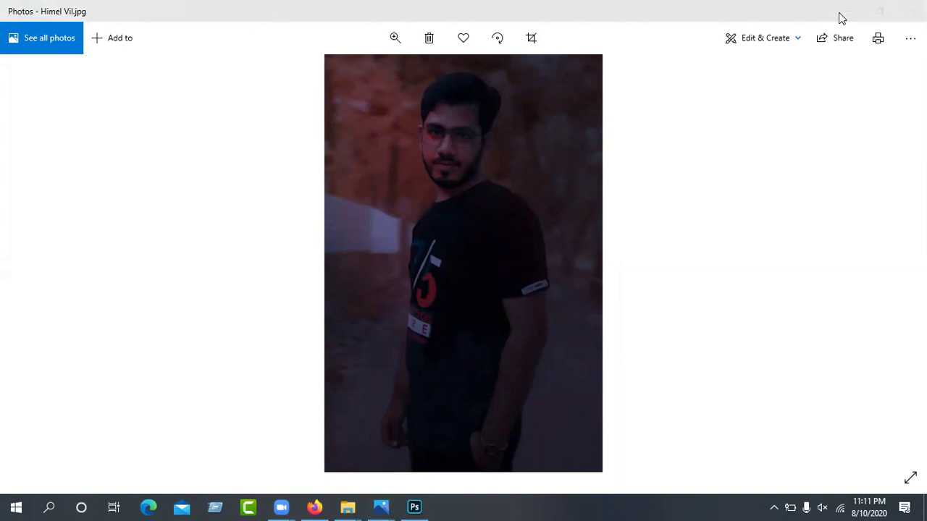
Switch to Firefox, open YouTube in a new tab and go to the signed-in account's own channel
{"action": "left_click", "coordinate": [320, 504]}
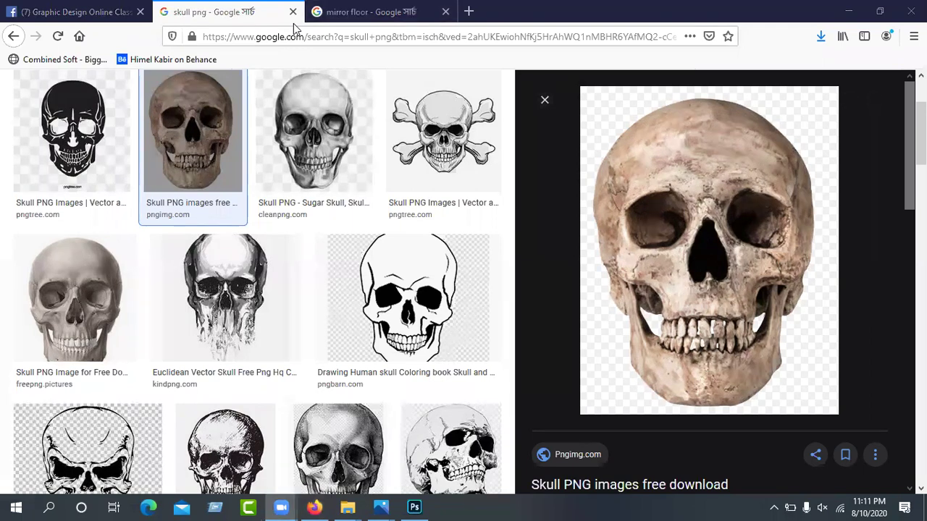
{"action": "key", "text": "ctrl+t"}
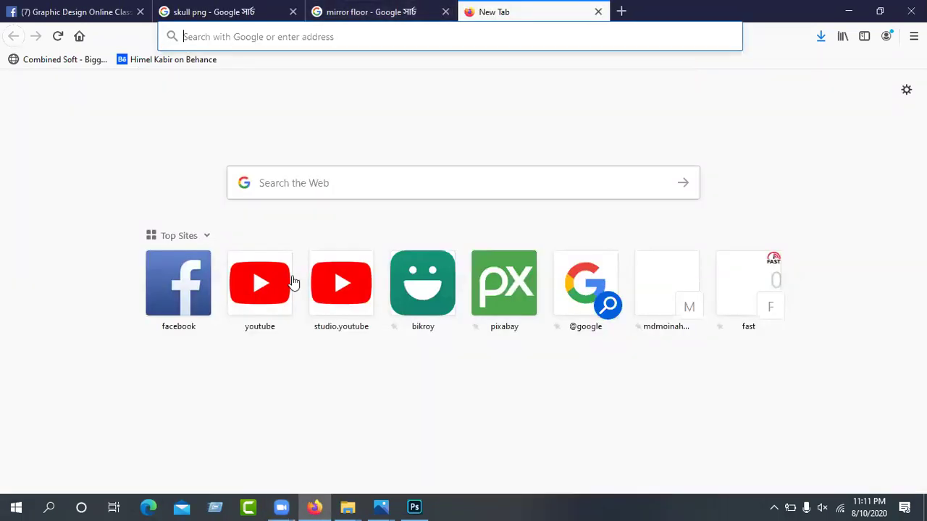
{"action": "left_click", "coordinate": [283, 285]}
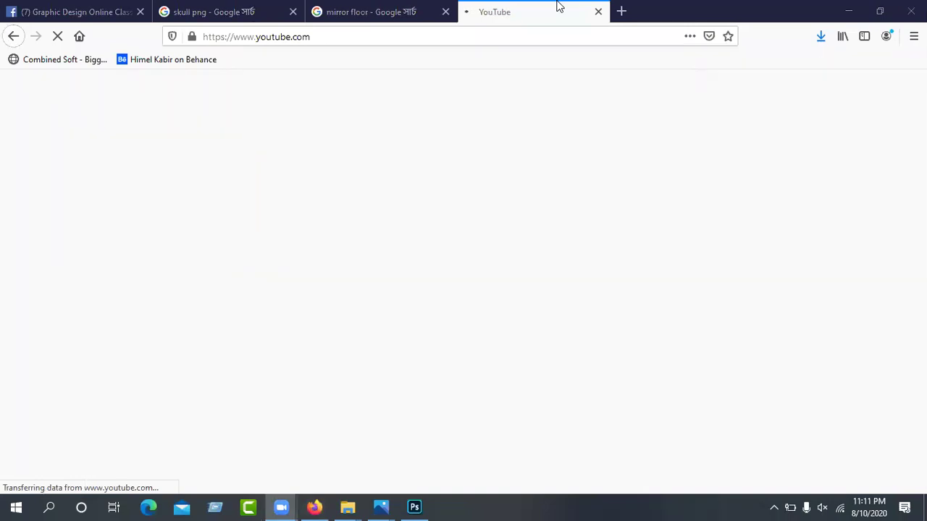
{"action": "left_click", "coordinate": [374, 84]}
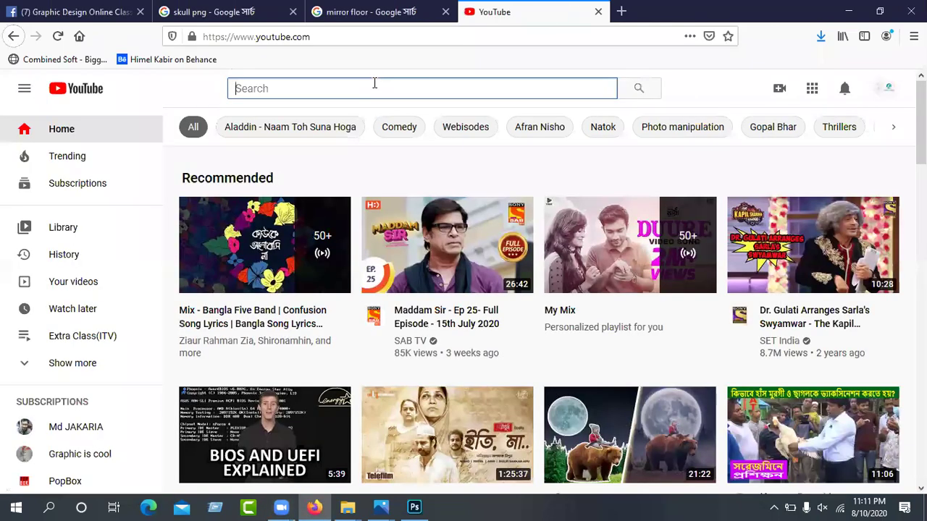
{"action": "left_click", "coordinate": [888, 89]}
{"action": "left_click", "coordinate": [693, 156]}
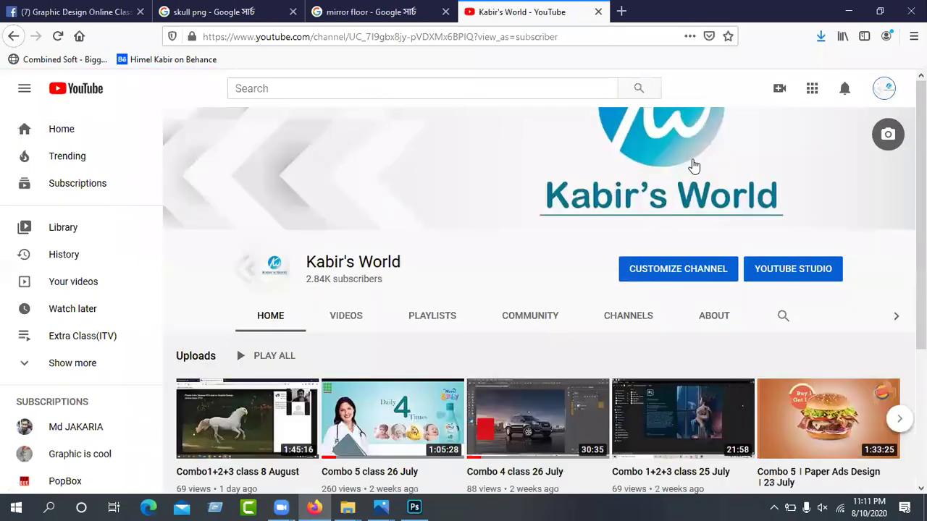
Show all of the channel's uploaded videos and look through the image manipulation classes
{"action": "scroll", "coordinate": [591, 389], "scroll_direction": "down", "scroll_amount": 2}
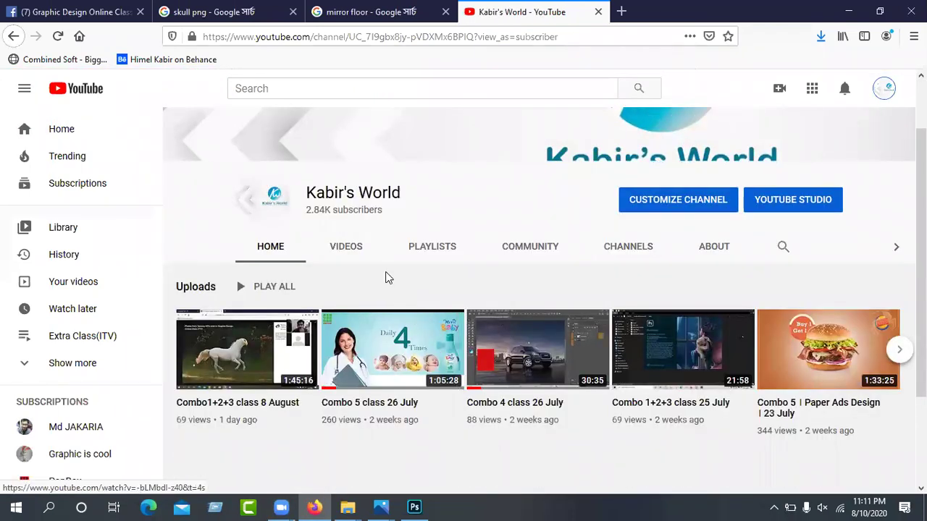
{"action": "left_click", "coordinate": [350, 245]}
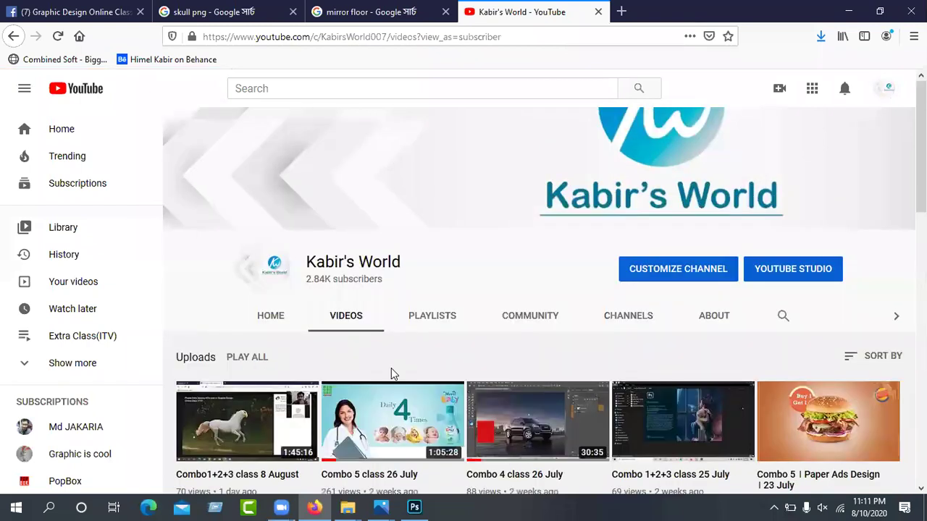
{"action": "scroll", "coordinate": [391, 375], "scroll_direction": "down", "scroll_amount": 4}
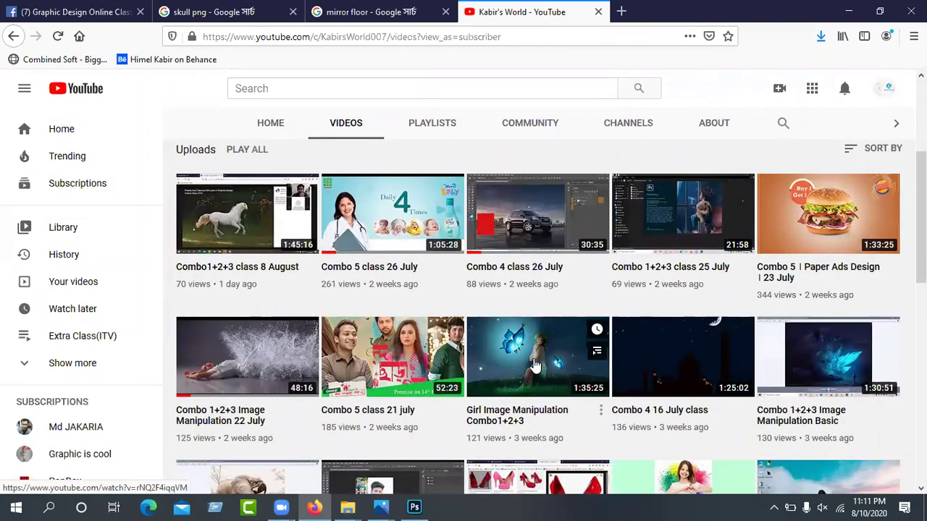
Look through the channel's uploaded videos down to the oldest ones and open the Image Manipulation video
{"action": "scroll", "coordinate": [534, 366], "scroll_direction": "down", "scroll_amount": 1}
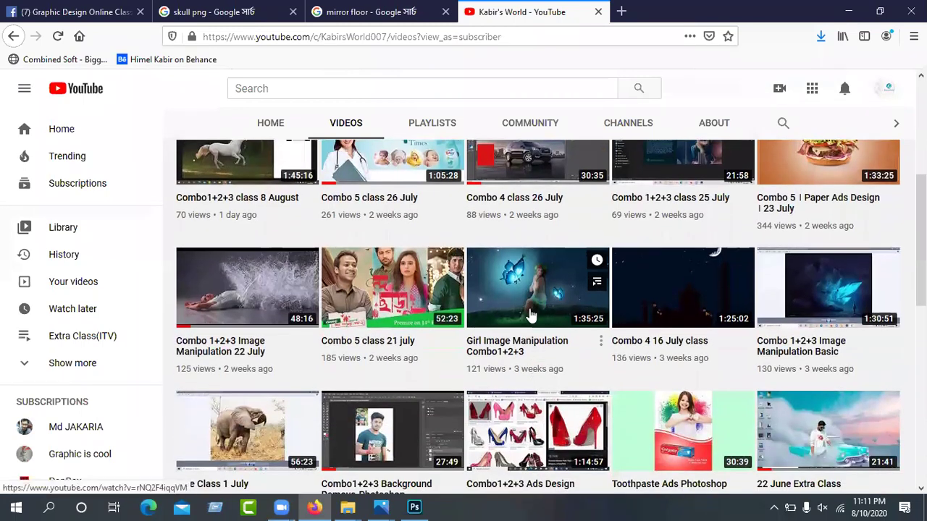
{"action": "scroll", "coordinate": [531, 316], "scroll_direction": "down", "scroll_amount": 4}
{"action": "scroll", "coordinate": [531, 317], "scroll_direction": "down", "scroll_amount": 2}
{"action": "mouse_move", "coordinate": [920, 333]}
{"action": "left_mouse_down"}
{"action": "mouse_move", "coordinate": [920, 290]}
{"action": "mouse_move", "coordinate": [920, 333]}
{"action": "left_mouse_up"}
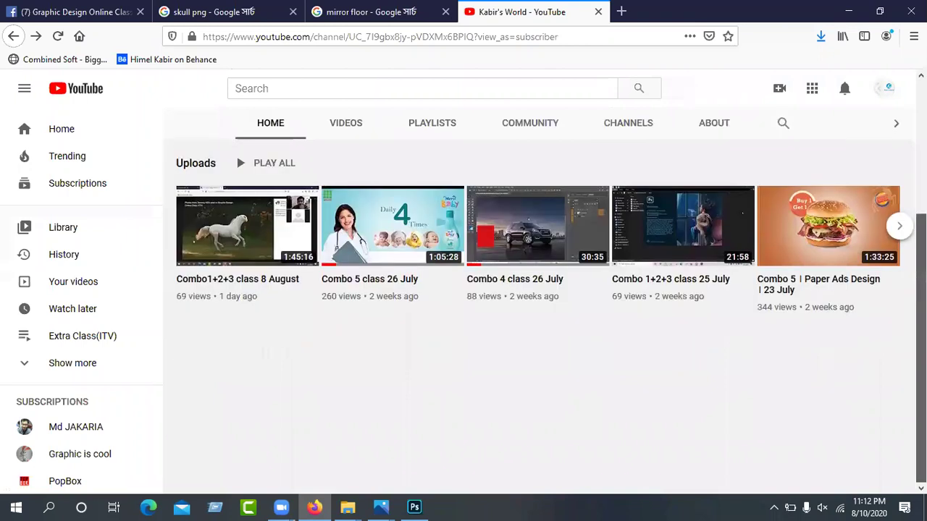
{"action": "left_click", "coordinate": [351, 127]}
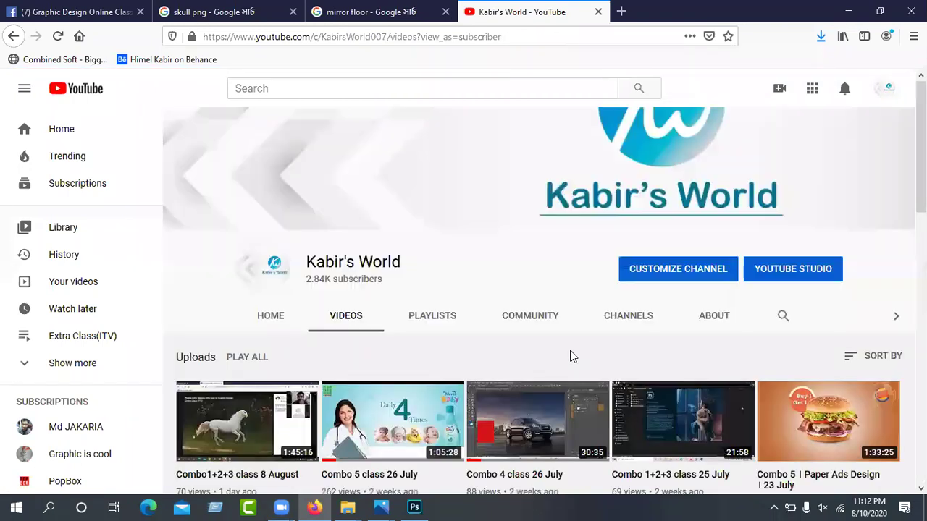
{"action": "scroll", "coordinate": [571, 355], "scroll_direction": "down", "scroll_amount": 5}
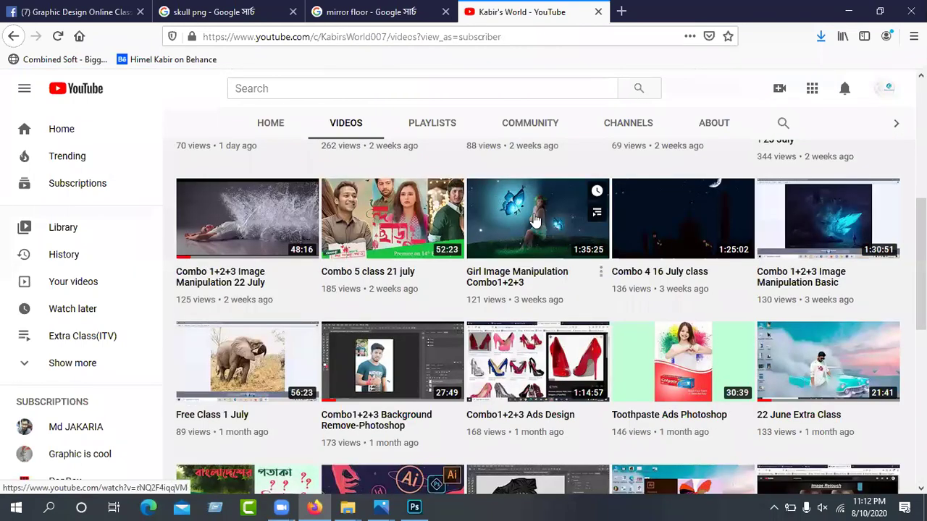
{"action": "left_click_drag", "start_coordinate": [921, 217], "coordinate": [920, 465]}
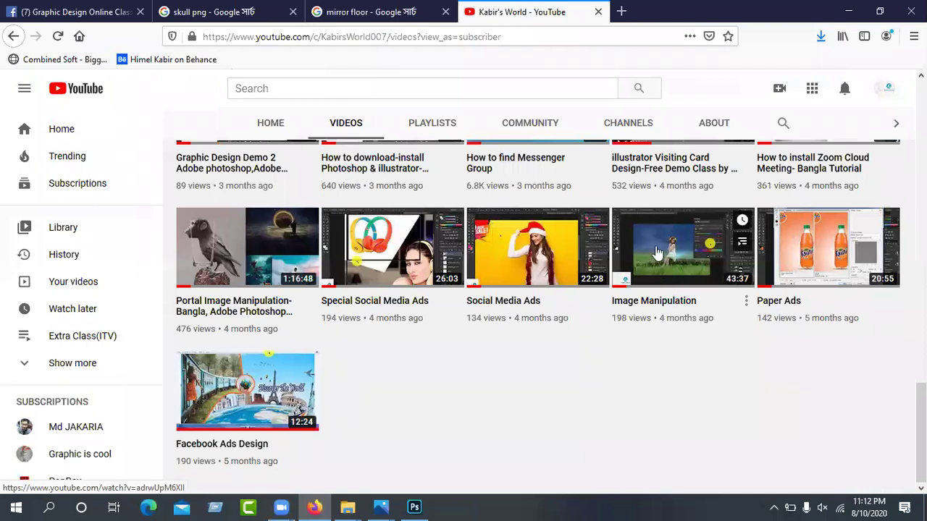
{"action": "left_click", "coordinate": [650, 273]}
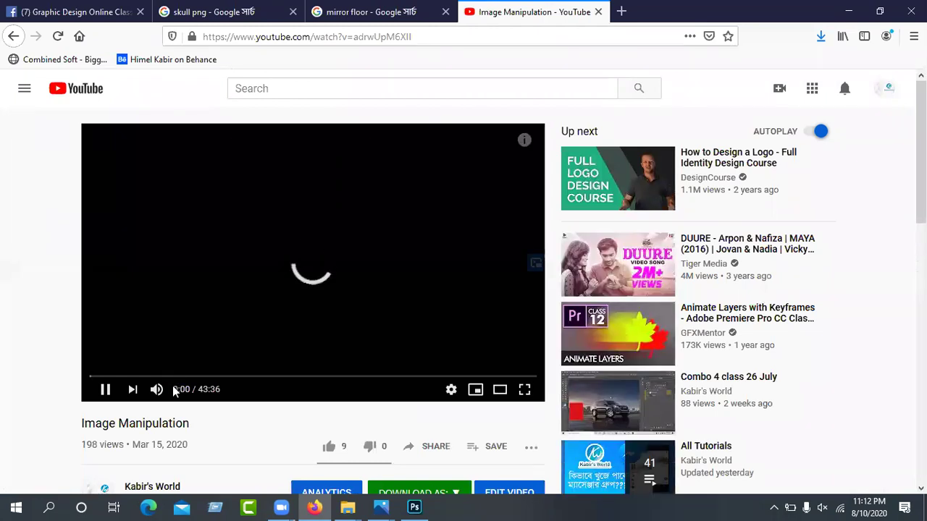
Mute the Image Manipulation video, skip ahead to the finished butterfly composition near its end, and pause it
{"action": "left_click", "coordinate": [156, 391]}
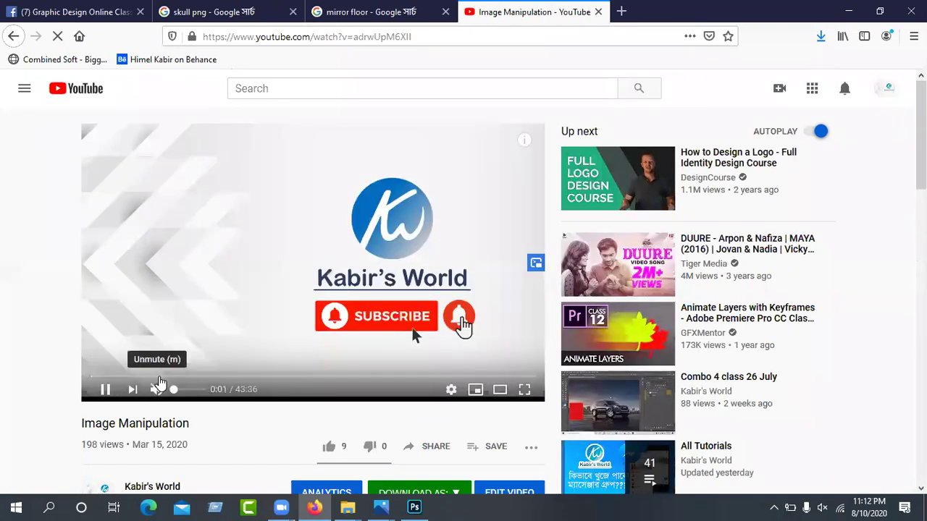
{"action": "left_click", "coordinate": [243, 377]}
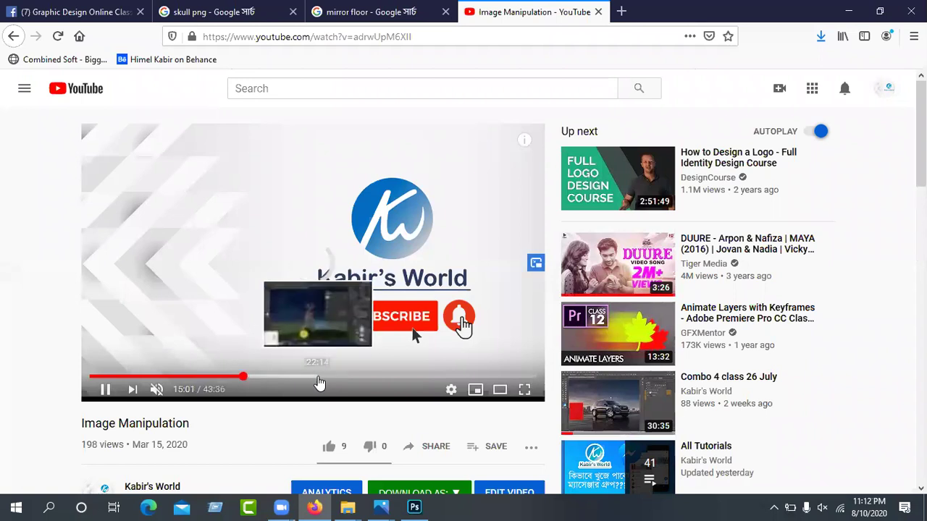
{"action": "left_click", "coordinate": [374, 377]}
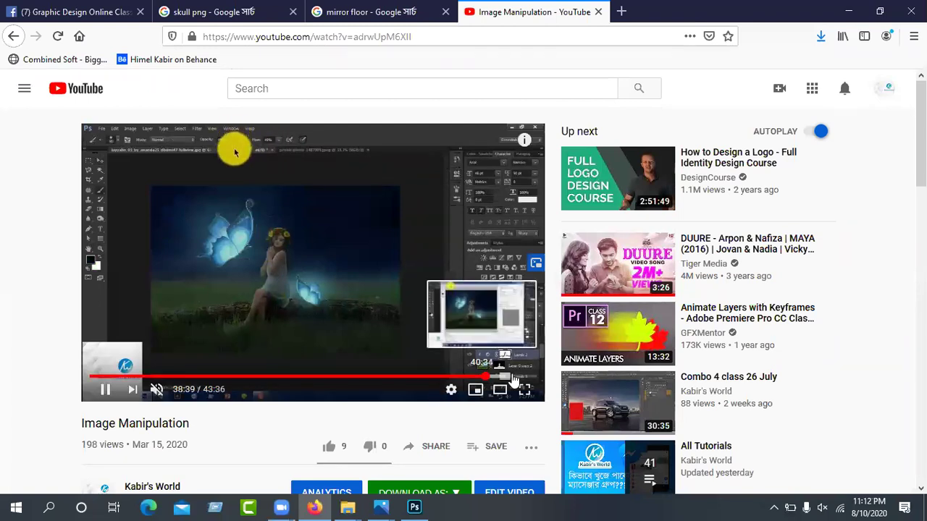
{"action": "left_click", "coordinate": [515, 376]}
{"action": "left_click", "coordinate": [501, 378]}
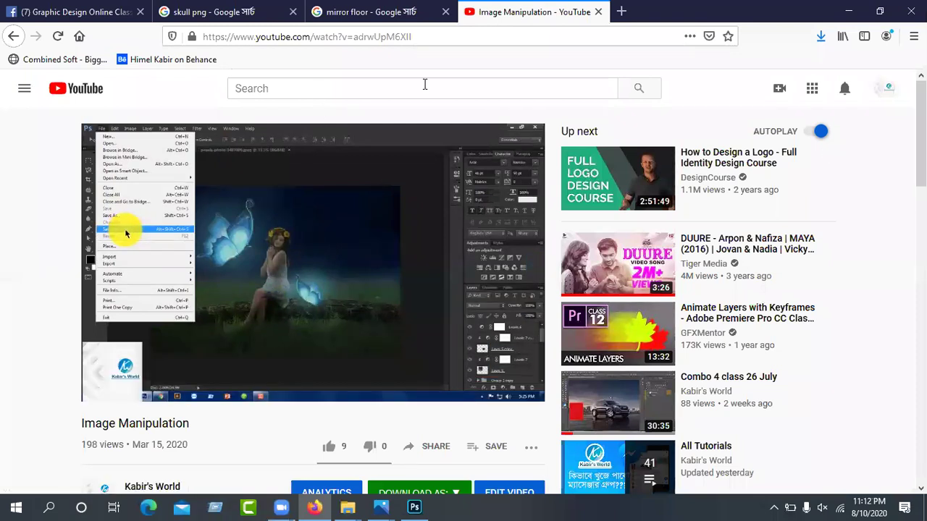
{"action": "key", "text": "space"}
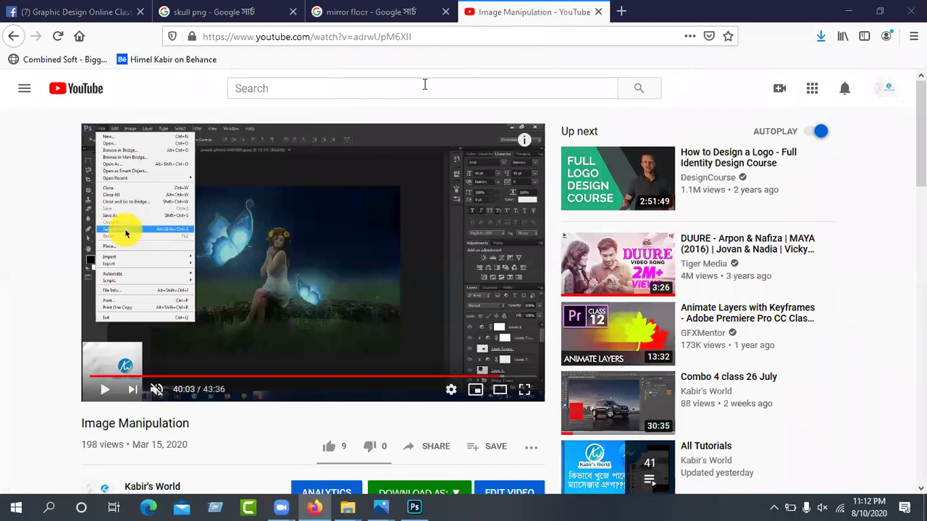
Return to the skull png image results and look through the related images of the selected skull
{"action": "left_click", "coordinate": [230, 12]}
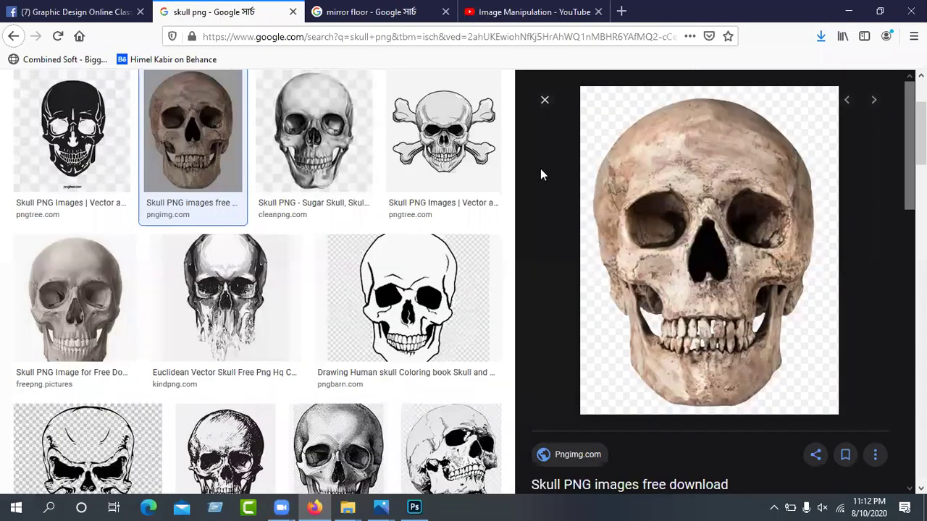
{"action": "scroll", "coordinate": [540, 174], "scroll_direction": "down", "scroll_amount": 10}
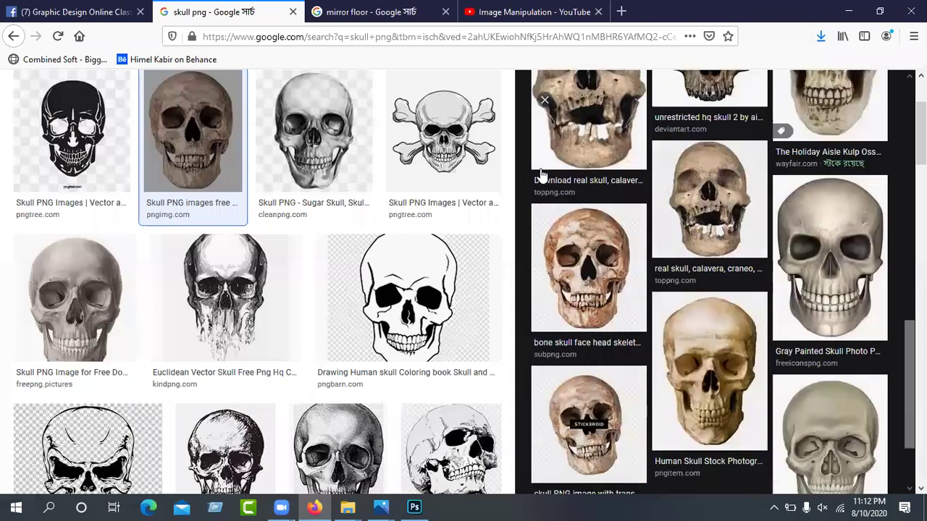
{"action": "scroll", "coordinate": [540, 174], "scroll_direction": "down", "scroll_amount": 2}
{"action": "scroll", "coordinate": [428, 129], "scroll_direction": "up", "scroll_amount": 3}
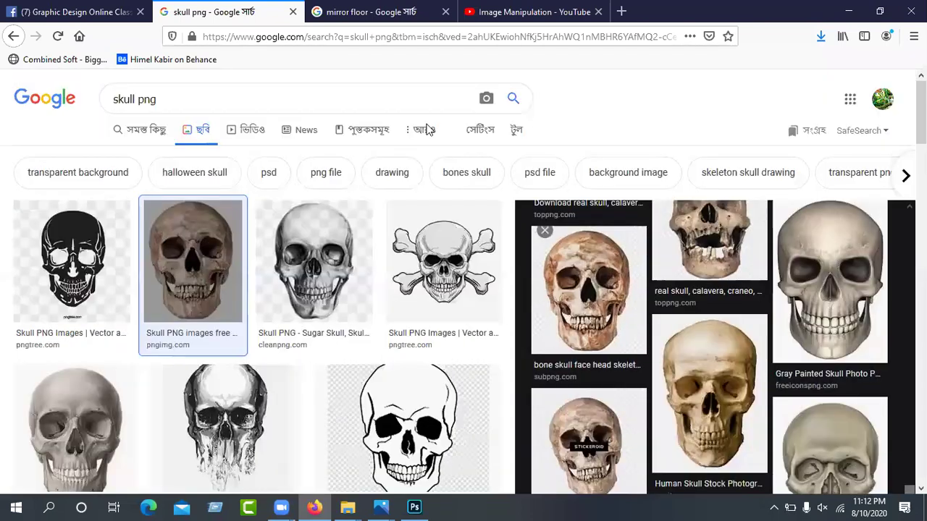
Switch back to YouTube, return to the channel's uploads and look through the most recent class videos
{"action": "left_click", "coordinate": [511, 11]}
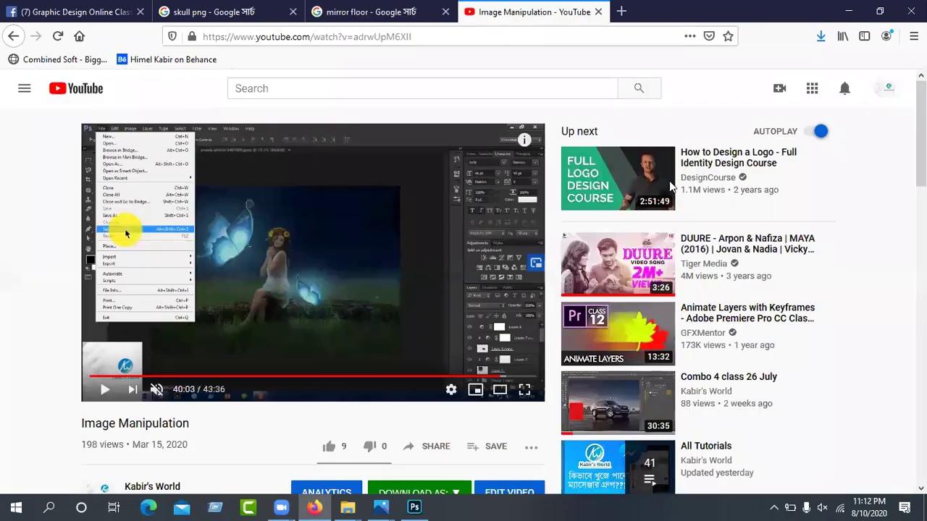
{"action": "left_click", "coordinate": [13, 36]}
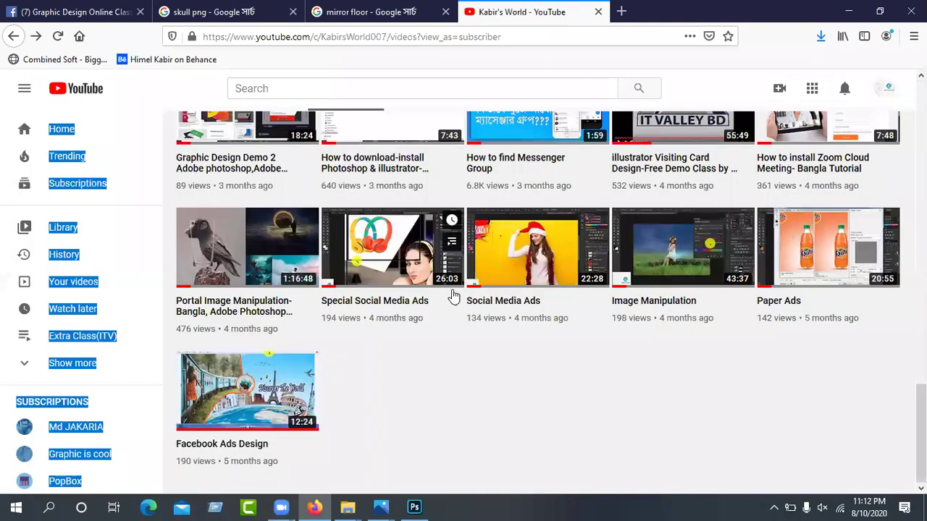
{"action": "scroll", "coordinate": [672, 276], "scroll_direction": "up", "scroll_amount": 15}
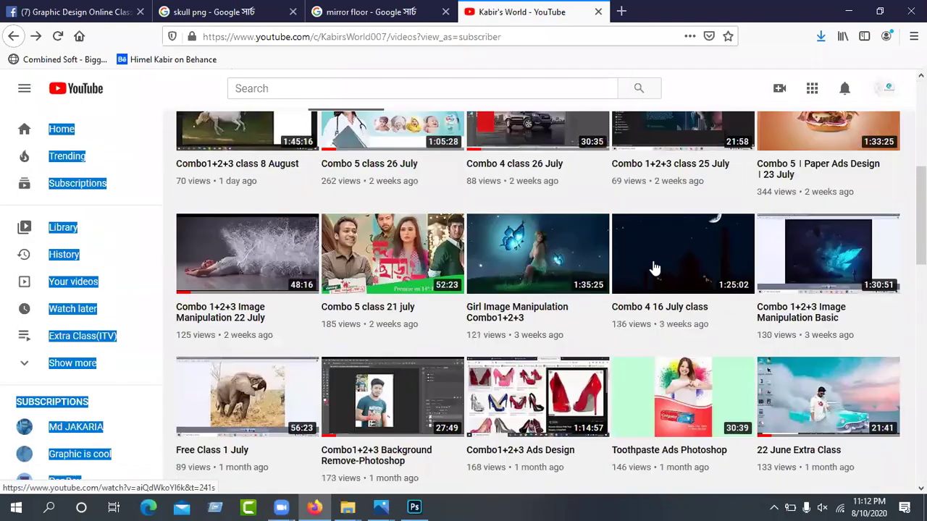
{"action": "scroll", "coordinate": [721, 350], "scroll_direction": "up", "scroll_amount": 5}
{"action": "scroll", "coordinate": [490, 441], "scroll_direction": "down", "scroll_amount": 2}
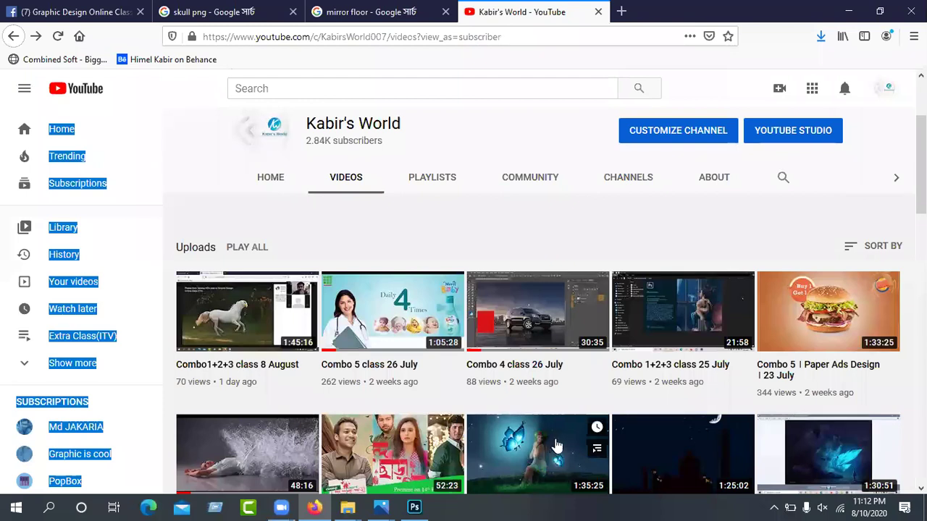
{"action": "scroll", "coordinate": [556, 445], "scroll_direction": "down", "scroll_amount": 1}
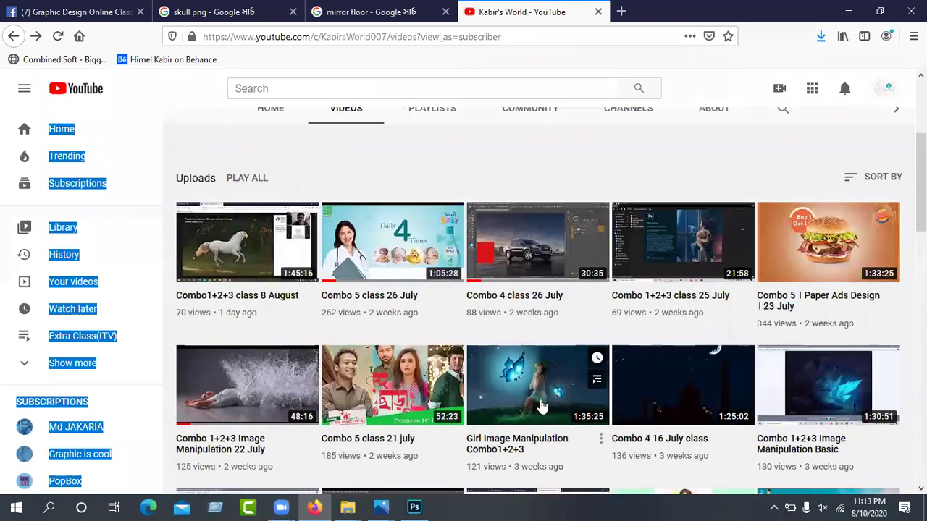
{"action": "left_click", "coordinate": [548, 140]}
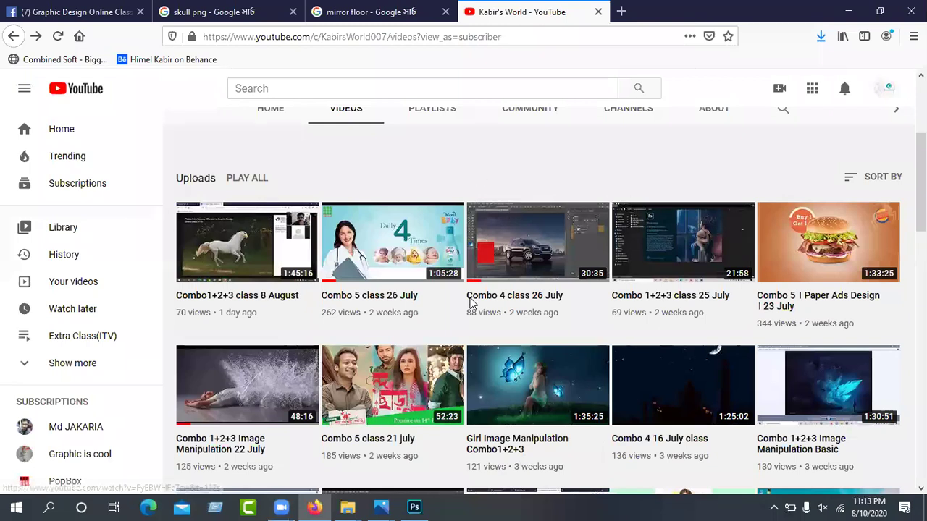
Go back to the skull png search and look further through its image results
{"action": "left_click", "coordinate": [329, 11]}
{"action": "left_click", "coordinate": [216, 8]}
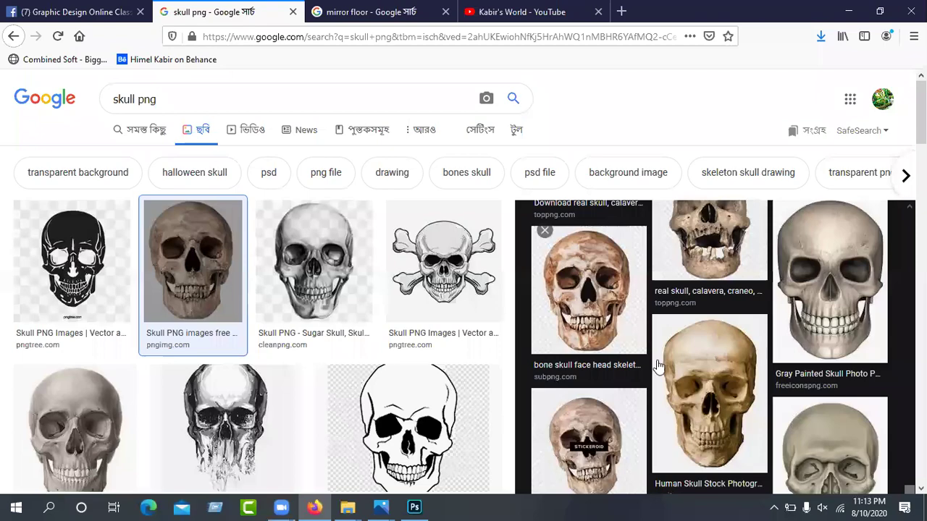
{"action": "scroll", "coordinate": [377, 358], "scroll_direction": "down", "scroll_amount": 6}
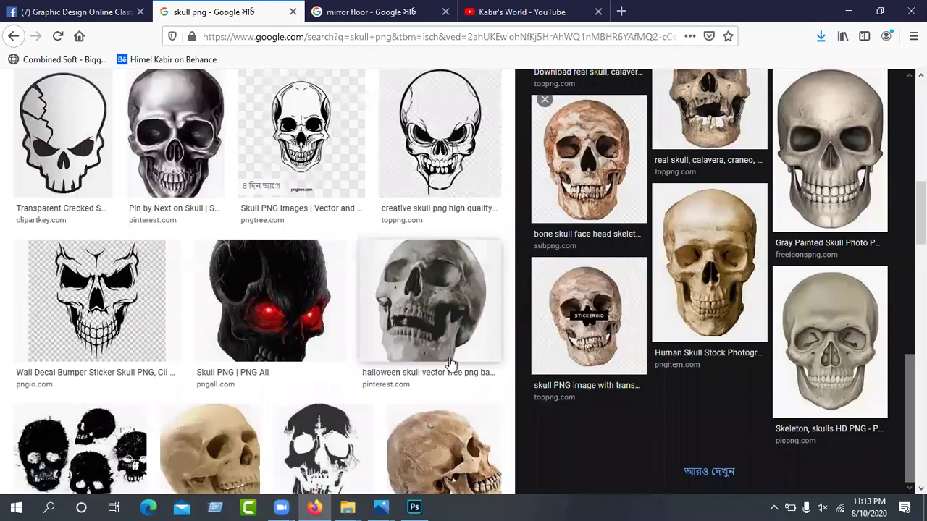
{"action": "scroll", "coordinate": [451, 362], "scroll_direction": "down", "scroll_amount": 7}
{"action": "scroll", "coordinate": [450, 362], "scroll_direction": "up", "scroll_amount": 2}
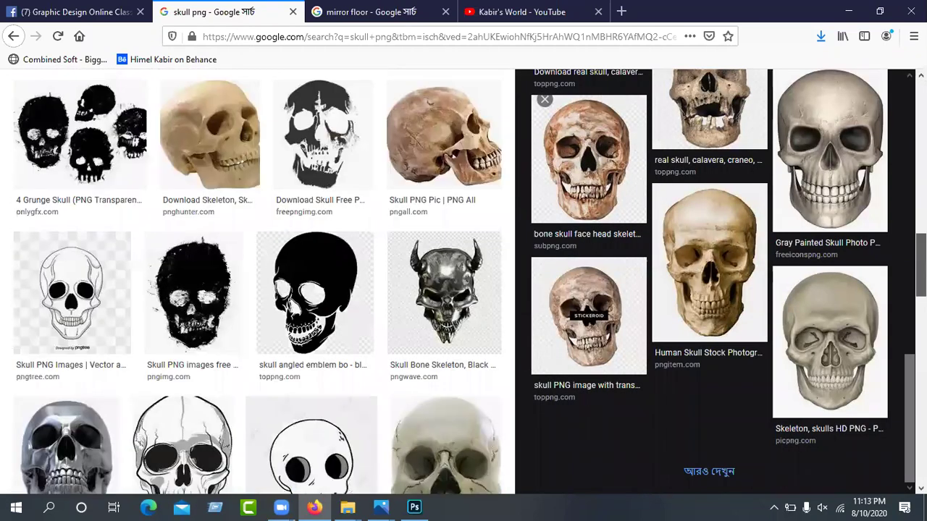
{"action": "left_click_drag", "start_coordinate": [921, 265], "coordinate": [893, 79]}
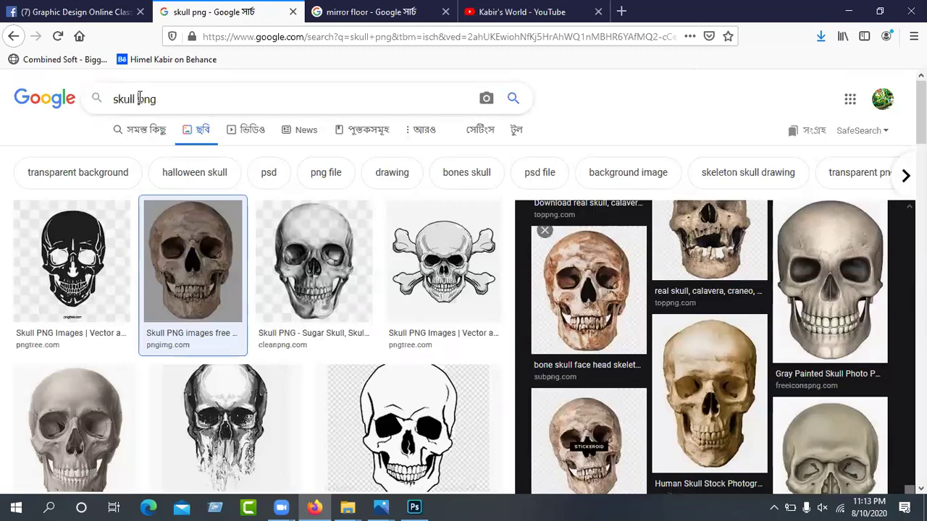
Search Google Images for "skulls png" and preview the PNG Mart and Pinterest skull piles
{"action": "type", "text": "s"}
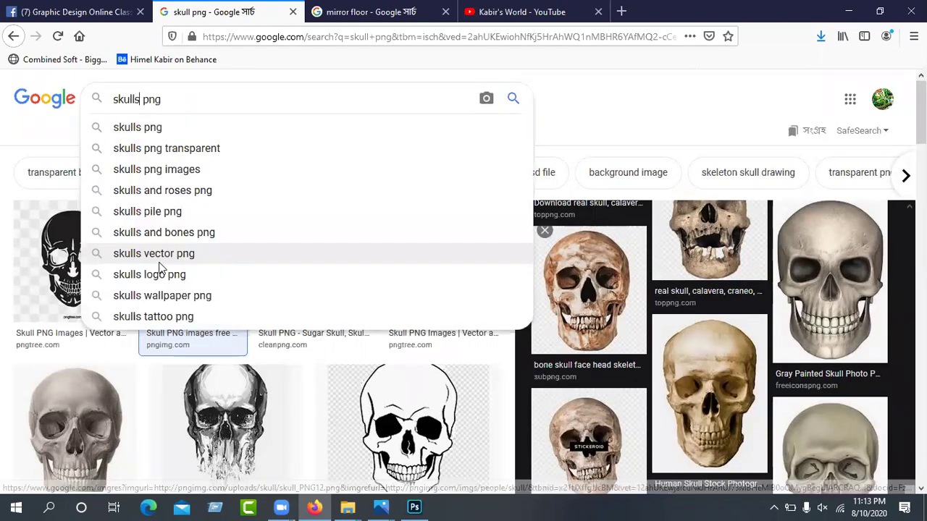
{"action": "key", "text": "Return"}
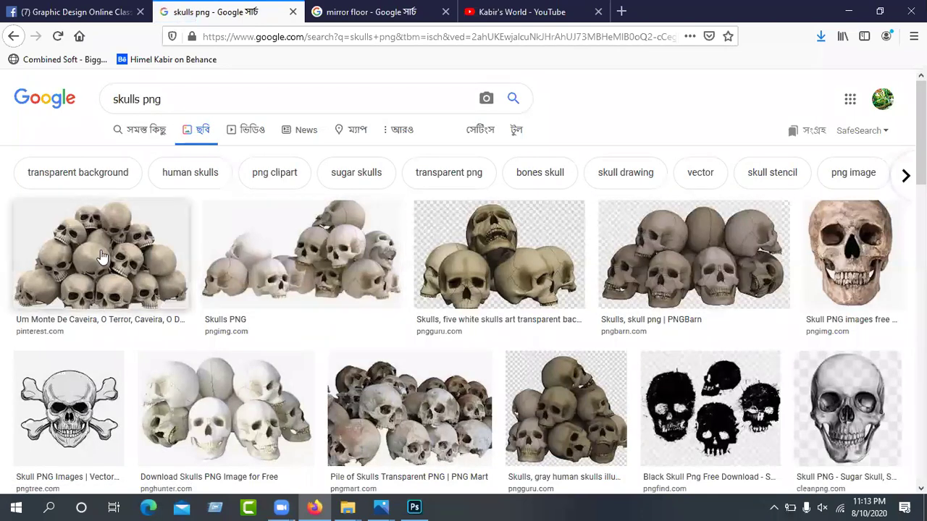
{"action": "left_click", "coordinate": [419, 402]}
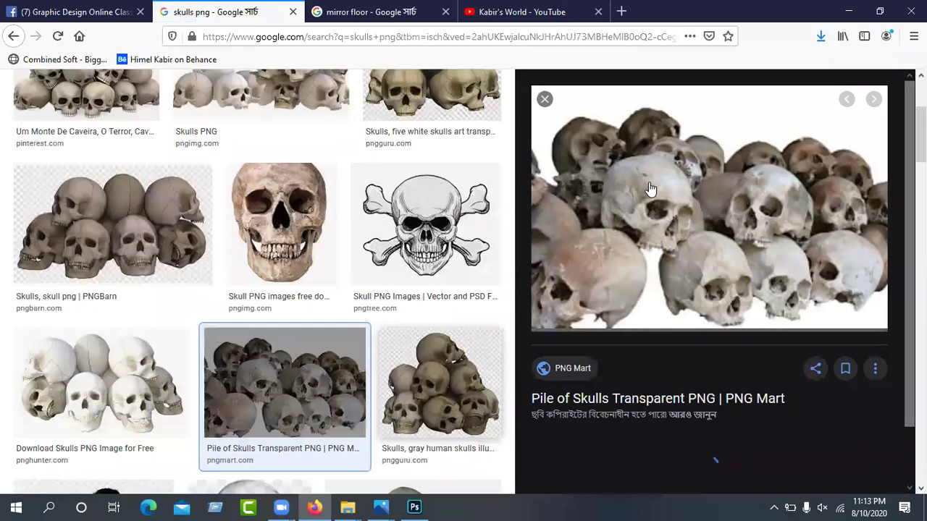
{"action": "scroll", "coordinate": [139, 156], "scroll_direction": "up", "scroll_amount": 1}
{"action": "left_click", "coordinate": [118, 148]}
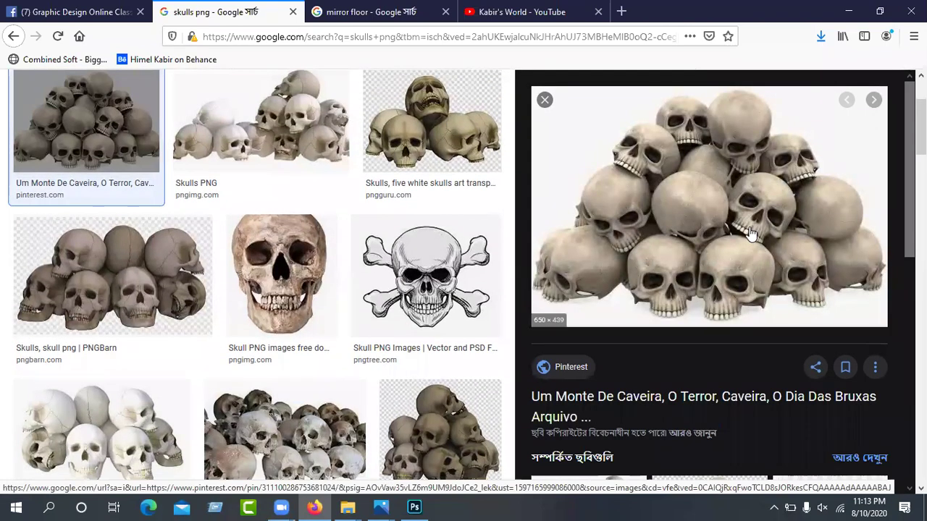
Preview the Skulls PNG image from pngimg.com and save it to Downloads as skull_PNG74
{"action": "left_click", "coordinate": [260, 123]}
{"action": "right_click", "coordinate": [756, 223]}
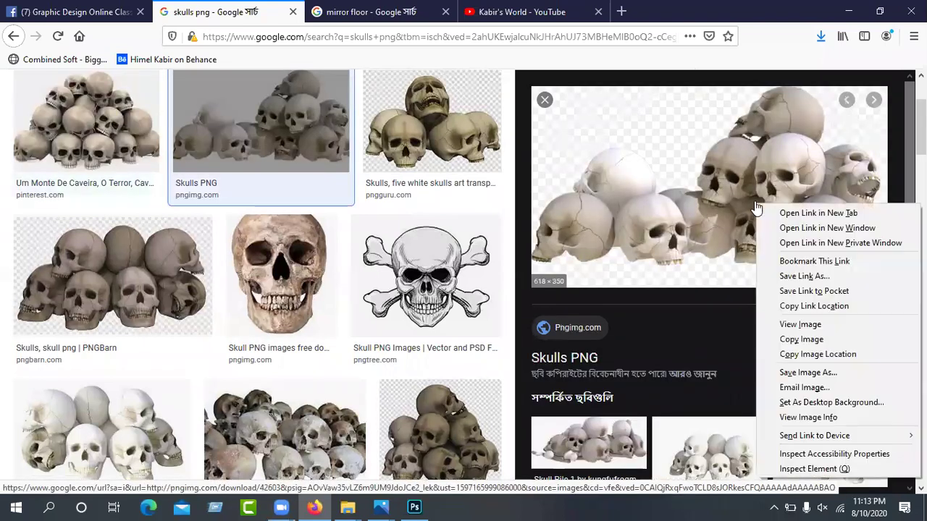
{"action": "left_click", "coordinate": [801, 373]}
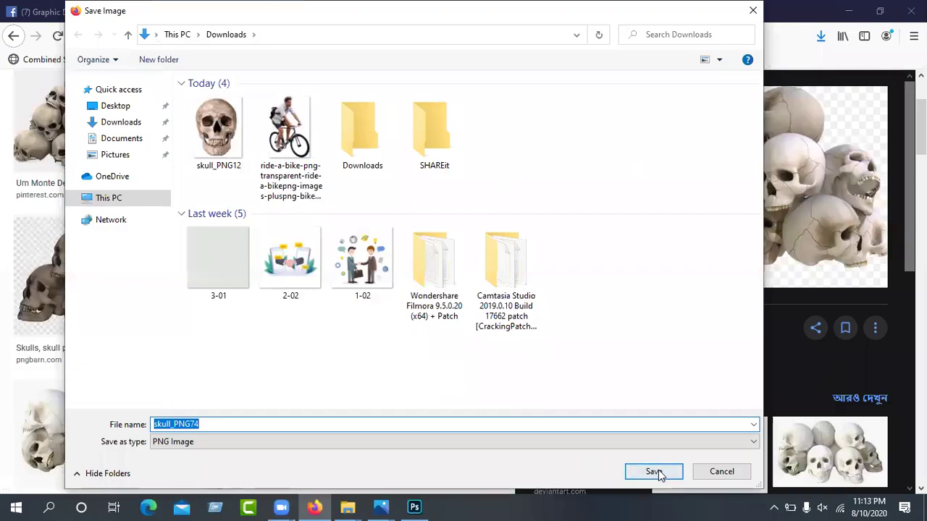
{"action": "left_click", "coordinate": [654, 471]}
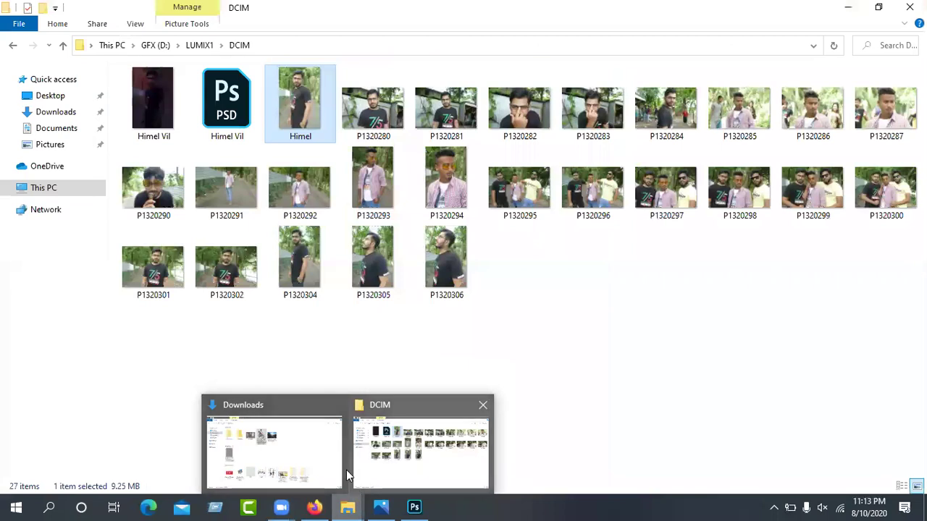
Open the island image shutterstock_526092568 from the Downloads folder as its own document in Photoshop
{"action": "left_click", "coordinate": [329, 445]}
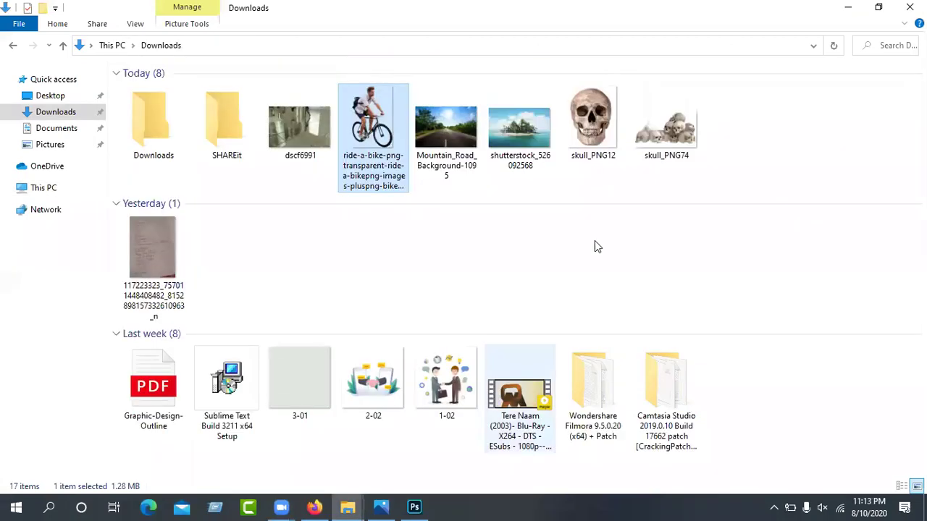
{"action": "left_click", "coordinate": [595, 247]}
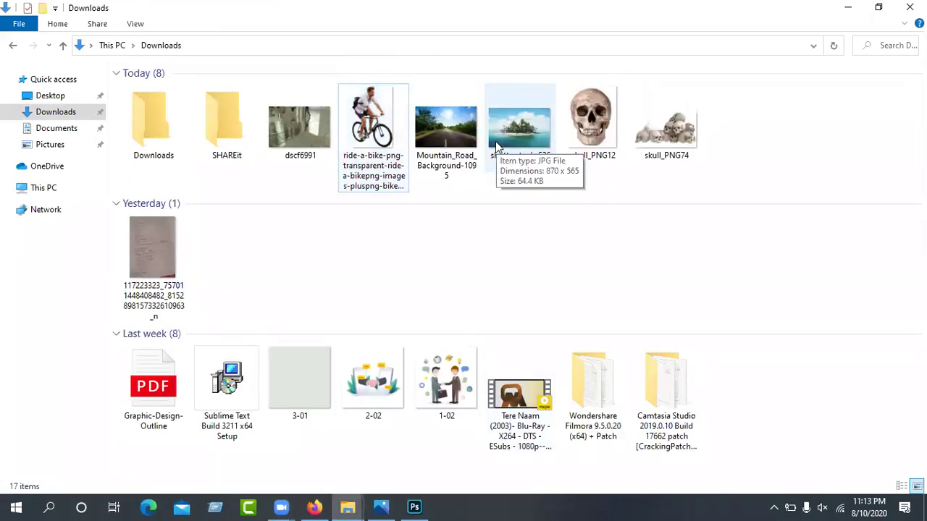
{"action": "left_click_drag", "start_coordinate": [495, 142], "coordinate": [444, 10]}
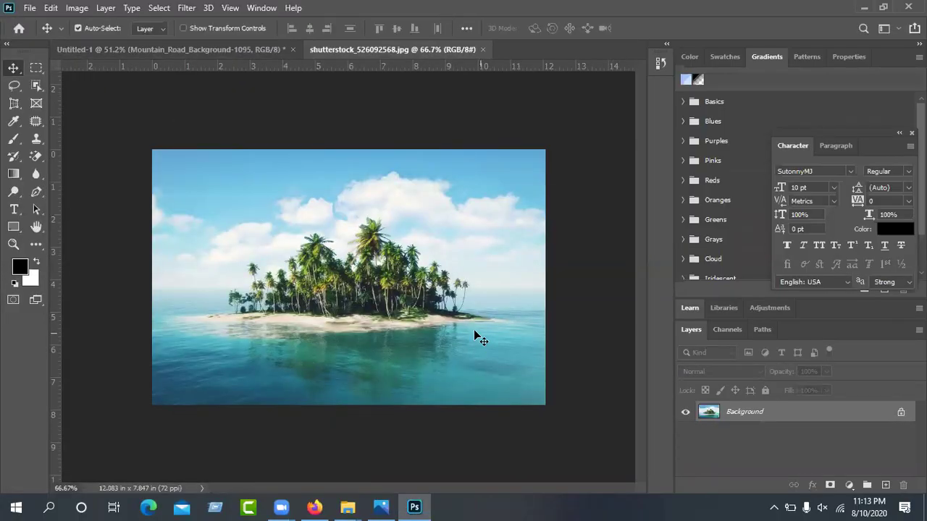
{"action": "key", "text": "ctrl+0"}
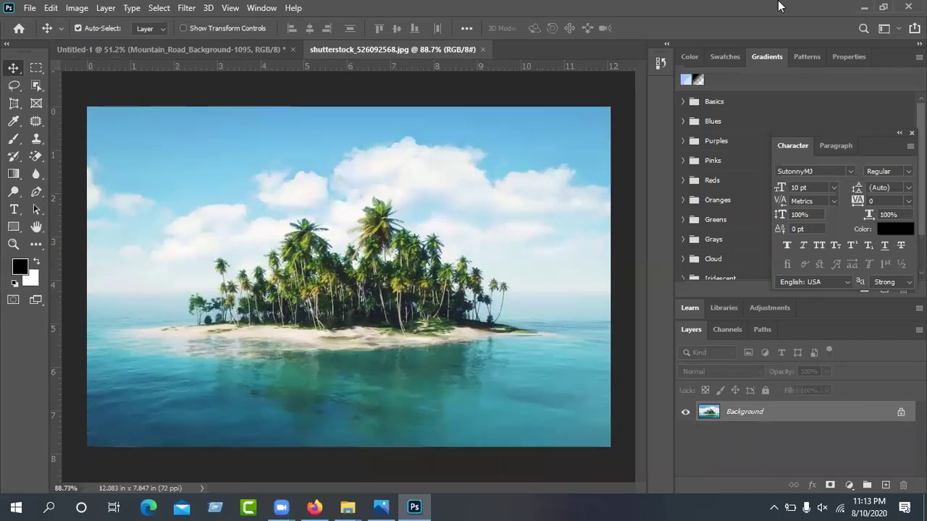
Place skull_PNG12 from the Downloads folder into the island image, scale it to about 28.5%, and flip it vertically
{"action": "left_click", "coordinate": [864, 8]}
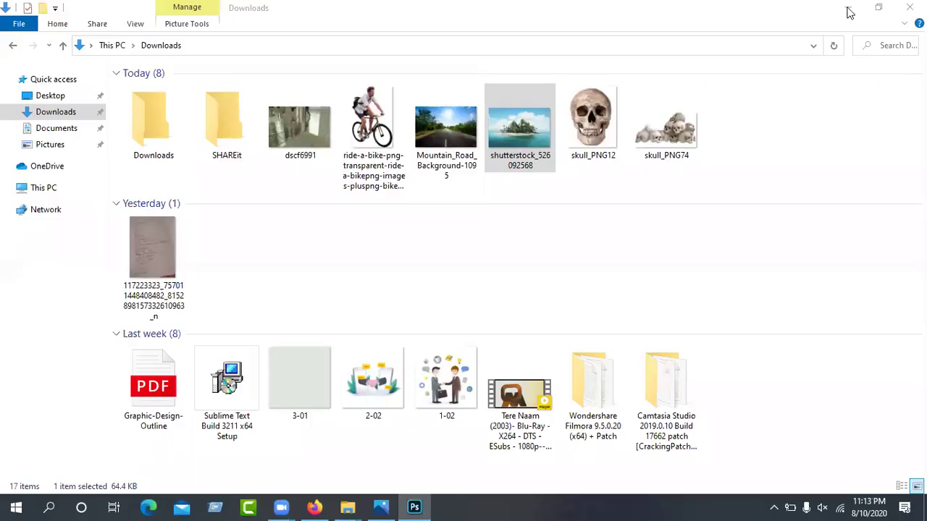
{"action": "left_click_drag", "start_coordinate": [607, 122], "coordinate": [365, 346]}
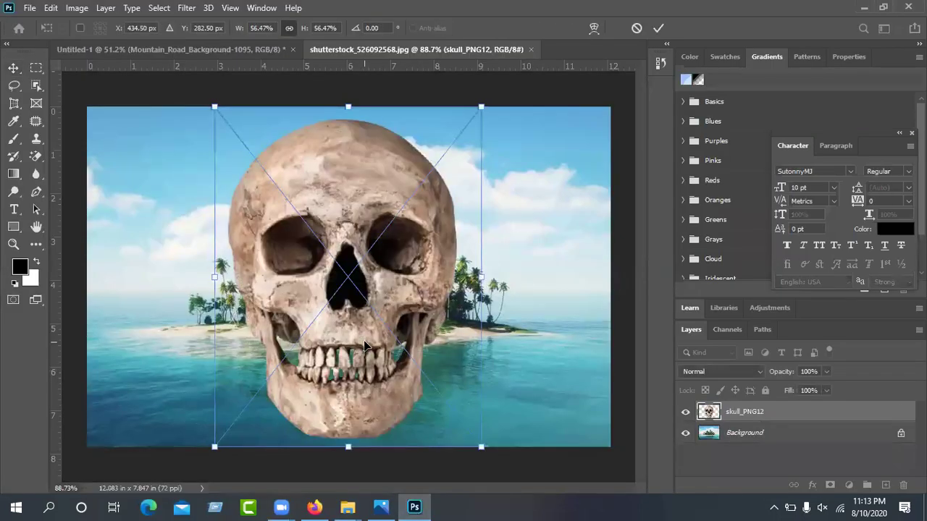
{"action": "left_click_drag", "start_coordinate": [482, 105], "coordinate": [387, 319]}
{"action": "right_click", "coordinate": [387, 310]}
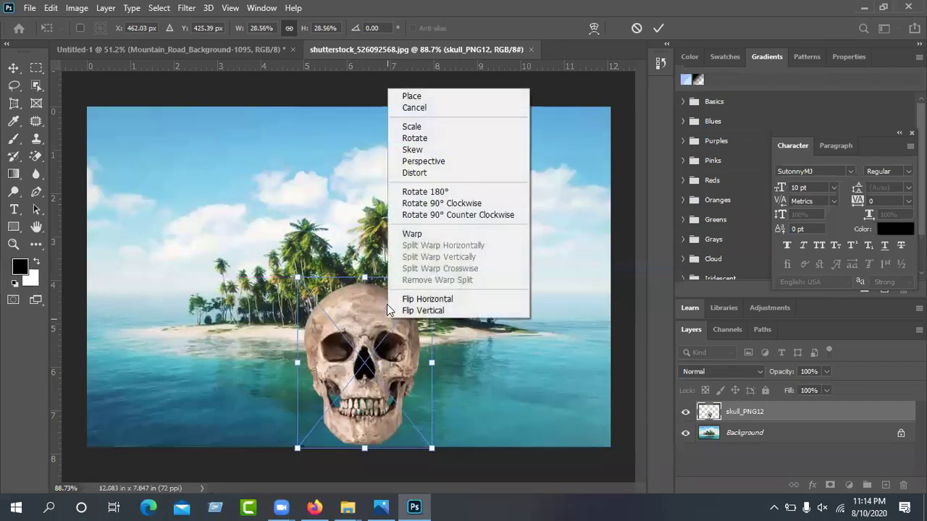
{"action": "left_click", "coordinate": [427, 316]}
Shrink the flipped skull to about 16% and position it in the water just below the island's beach
{"action": "left_click_drag", "start_coordinate": [366, 306], "coordinate": [366, 233]}
{"action": "left_click_drag", "start_coordinate": [436, 206], "coordinate": [384, 259]}
{"action": "left_click_drag", "start_coordinate": [366, 292], "coordinate": [380, 361]}
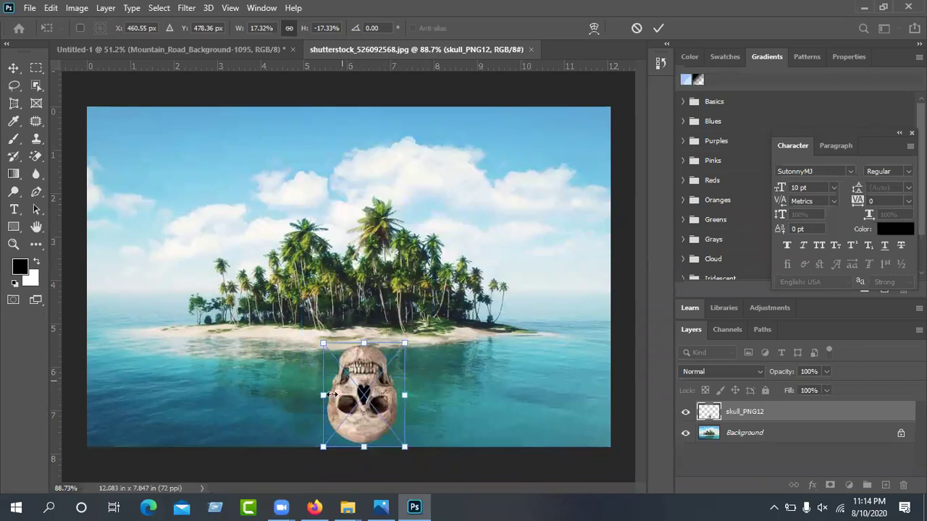
{"action": "left_click_drag", "start_coordinate": [366, 371], "coordinate": [362, 378]}
{"action": "left_click_drag", "start_coordinate": [400, 353], "coordinate": [395, 358]}
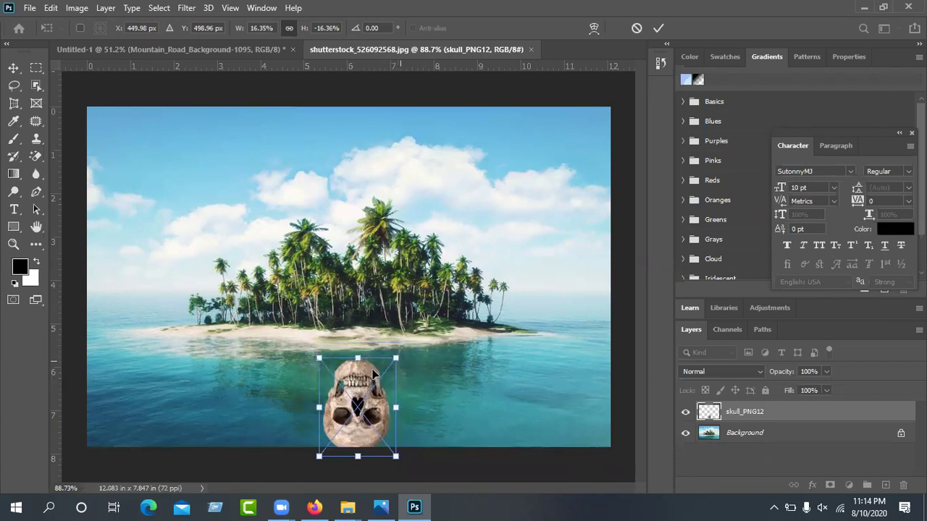
{"action": "left_click_drag", "start_coordinate": [356, 384], "coordinate": [353, 374]}
{"action": "left_click", "coordinate": [657, 29]}
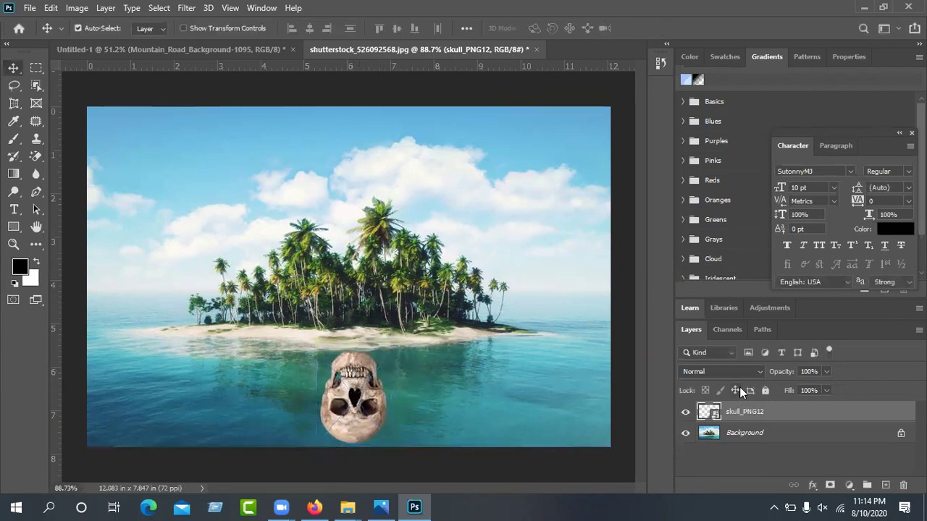
Set the skull_PNG12 layer's blend mode to Soft Light and its opacity to 89%
{"action": "left_click", "coordinate": [709, 376]}
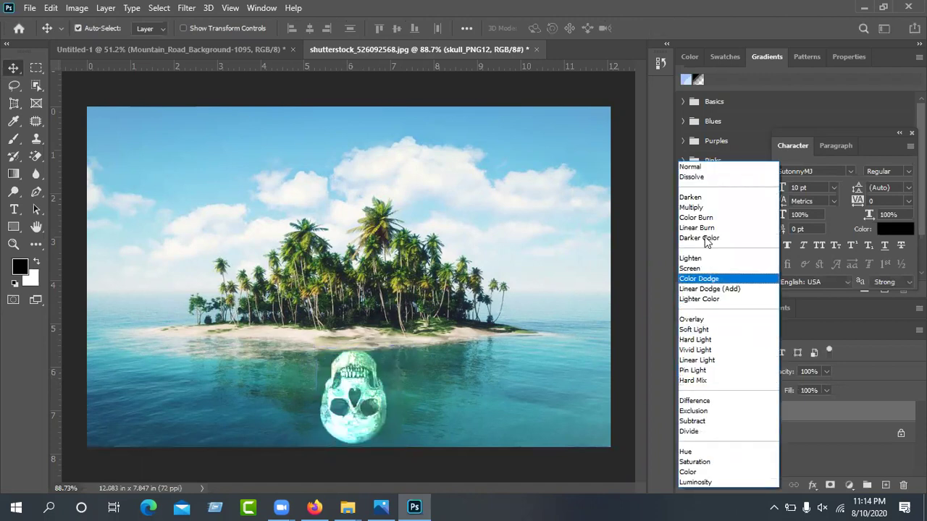
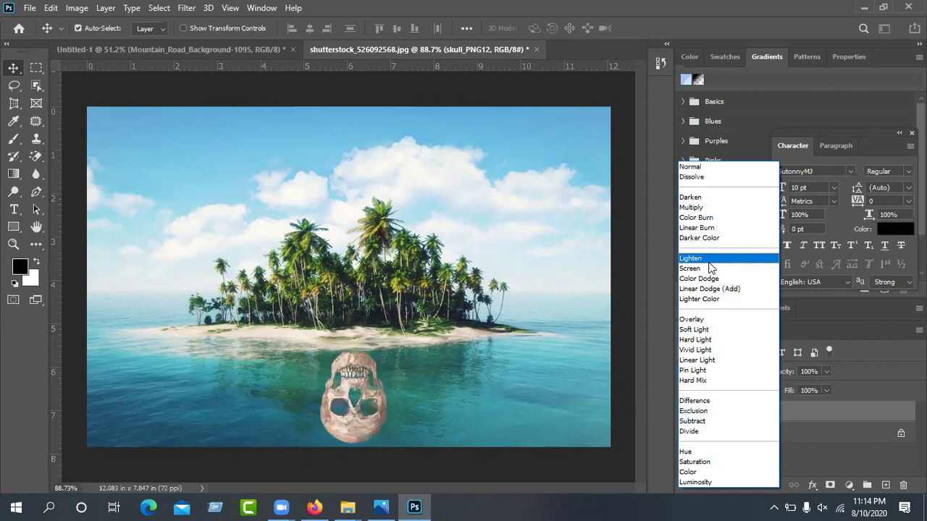
{"action": "left_click", "coordinate": [720, 332]}
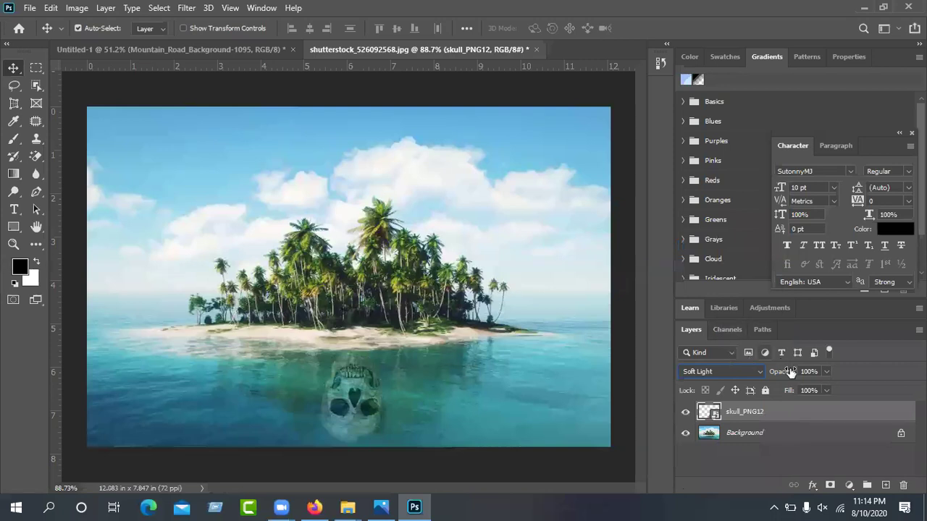
{"action": "left_click_drag", "start_coordinate": [761, 376], "coordinate": [762, 375]}
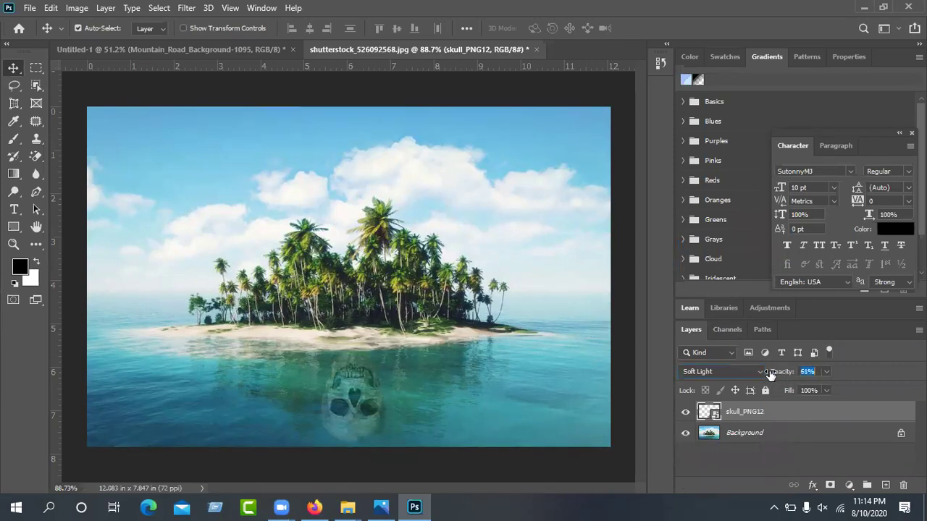
{"action": "left_click_drag", "start_coordinate": [774, 372], "coordinate": [791, 372]}
Add a layer mask to skull_PNG12 and paint black with the Brush to fade the skull's upper edge into the water
{"action": "left_click", "coordinate": [832, 487]}
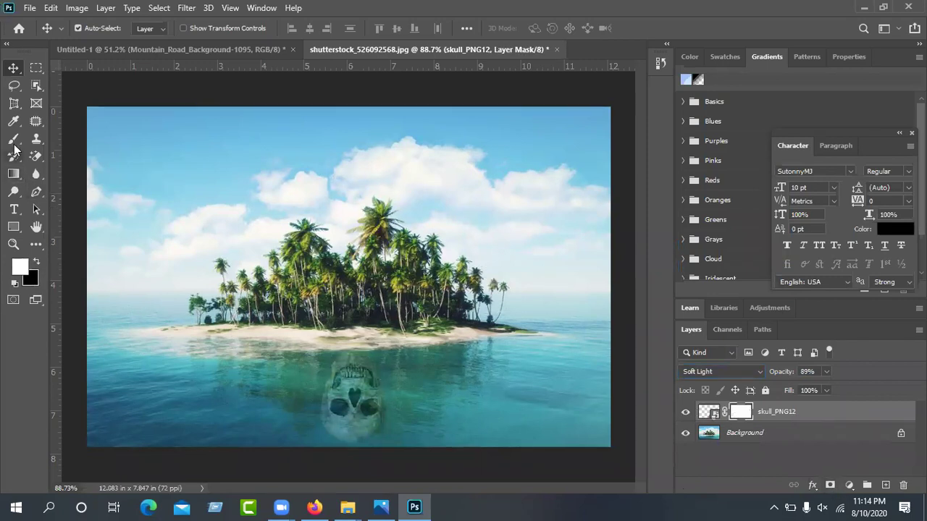
{"action": "left_click", "coordinate": [14, 141]}
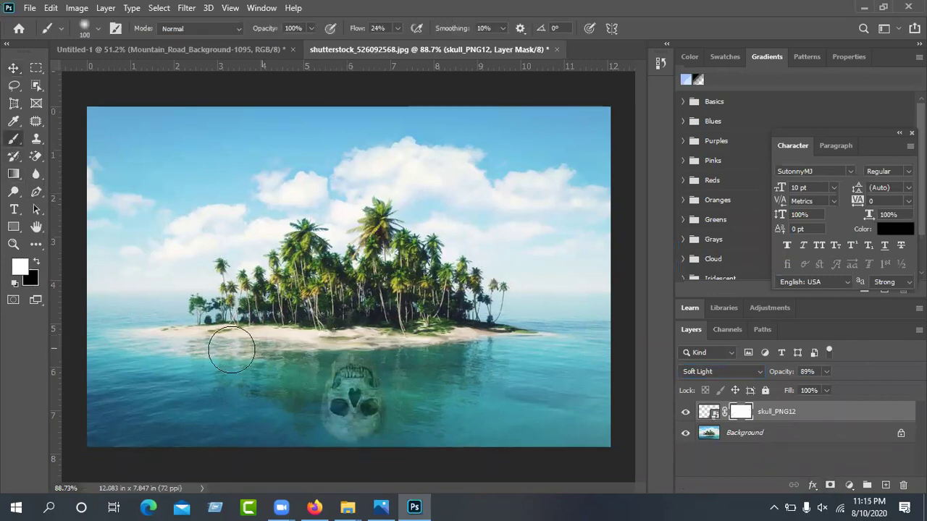
{"action": "left_click", "coordinate": [34, 263]}
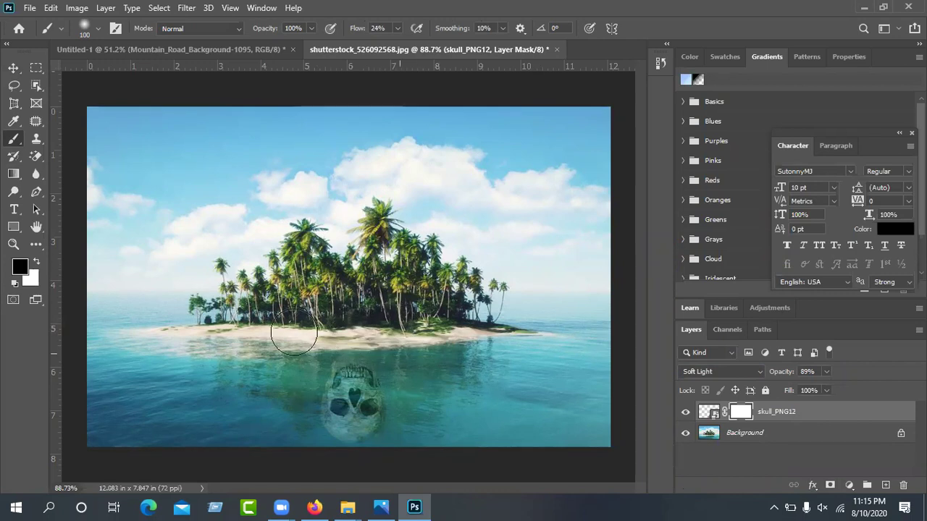
{"action": "mouse_move", "coordinate": [317, 339]}
{"action": "left_mouse_down"}
{"action": "mouse_move", "coordinate": [297, 375]}
{"action": "mouse_move", "coordinate": [319, 326]}
{"action": "mouse_move", "coordinate": [231, 397]}
{"action": "left_mouse_up"}
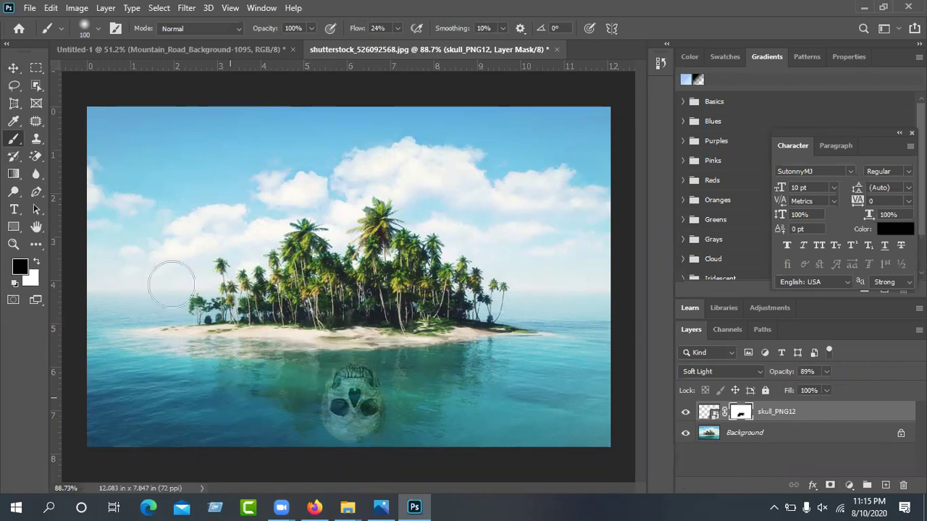
{"action": "left_click", "coordinate": [13, 69]}
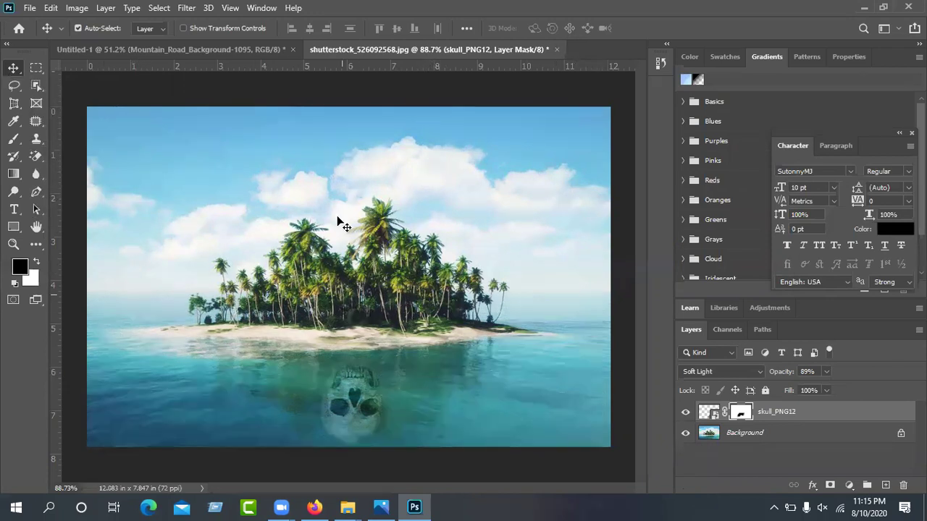
Place skull_PNG74 from the Downloads folder, scaled to 18.5%, in the water at the image's lower-left edge
{"action": "left_click", "coordinate": [873, 9]}
{"action": "left_click_drag", "start_coordinate": [670, 132], "coordinate": [315, 325]}
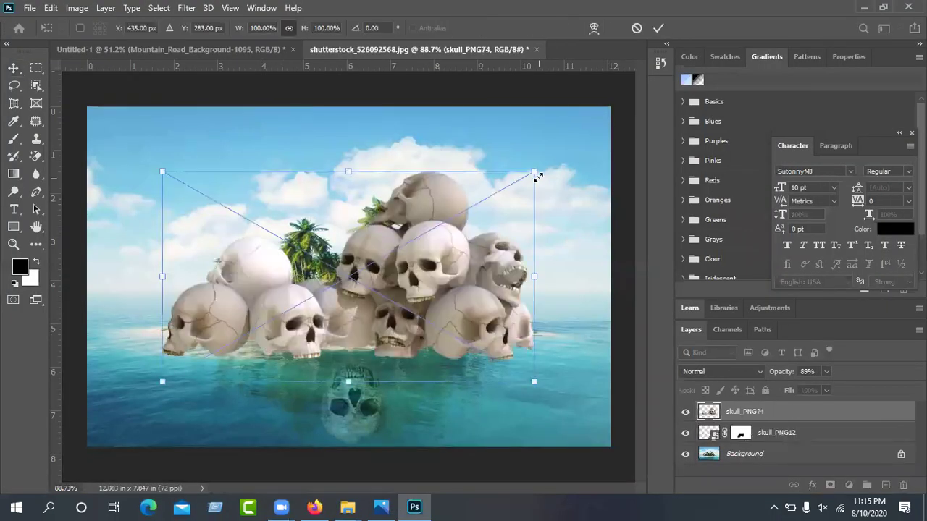
{"action": "left_click_drag", "start_coordinate": [533, 172], "coordinate": [142, 395]}
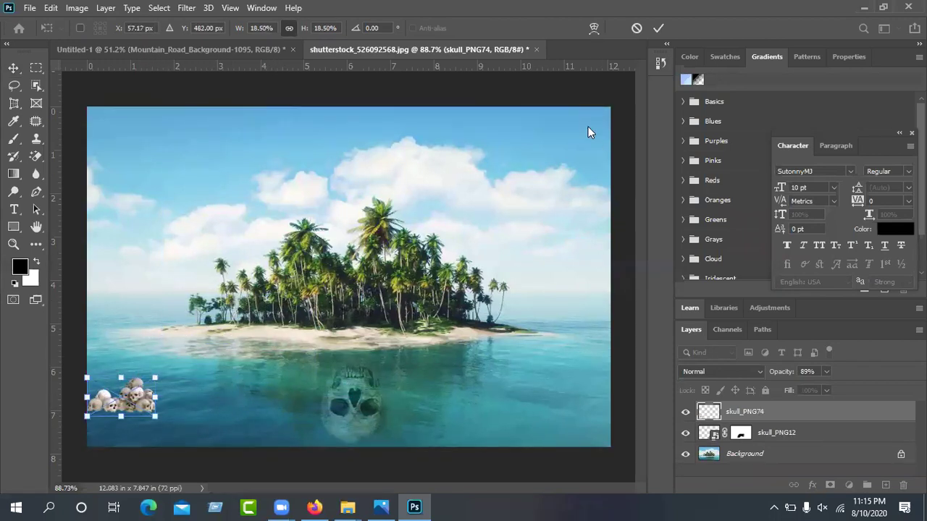
{"action": "left_click", "coordinate": [658, 27]}
Blend the skull pile with Multiply at 49% opacity and move it slightly lower in the water
{"action": "left_click", "coordinate": [725, 370]}
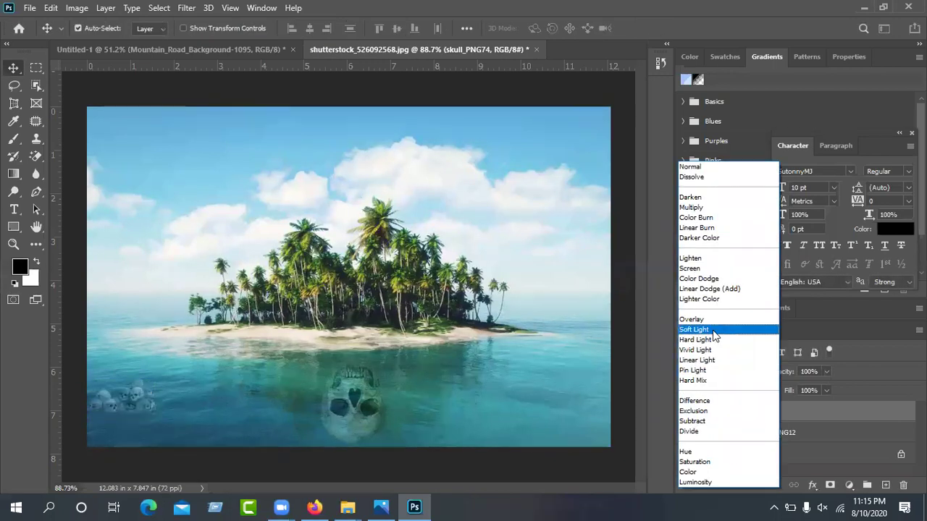
{"action": "left_click", "coordinate": [700, 208]}
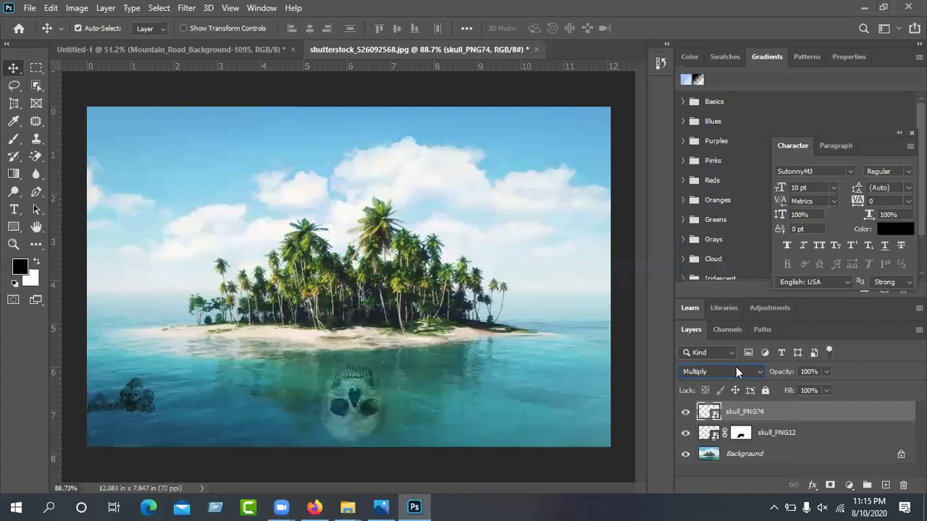
{"action": "left_click_drag", "start_coordinate": [781, 372], "coordinate": [773, 374]}
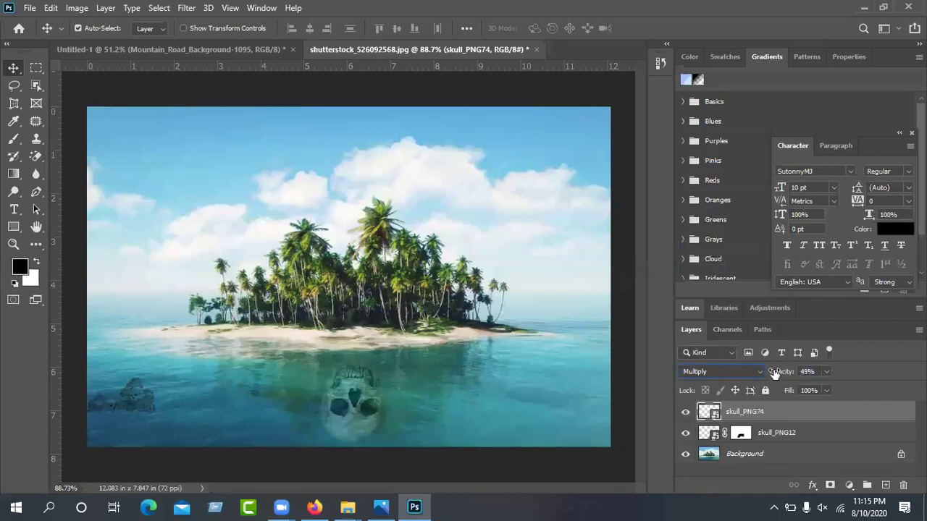
{"action": "left_click_drag", "start_coordinate": [139, 398], "coordinate": [153, 421]}
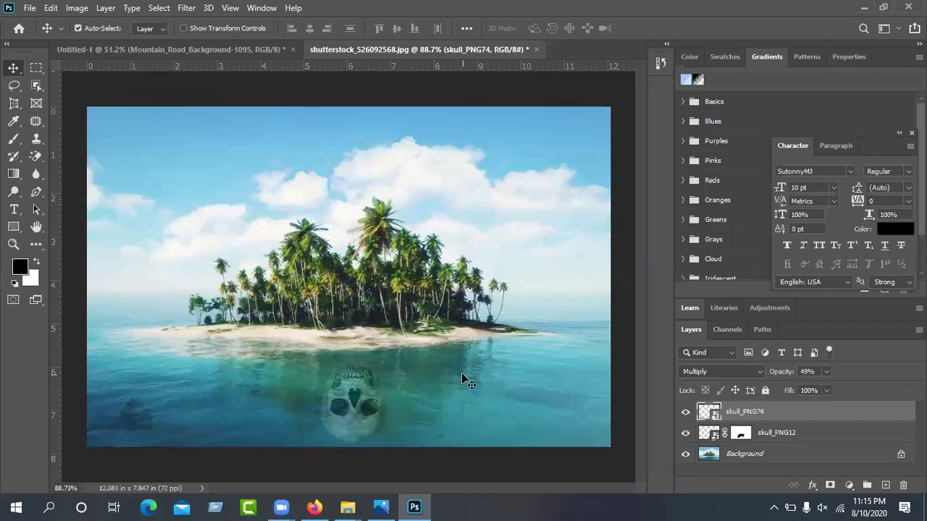
Select the skull_PNG74 and skull_PNG12 layers together and delete them, keeping only the Background
{"action": "left_click_drag", "start_coordinate": [88, 107], "coordinate": [635, 450]}
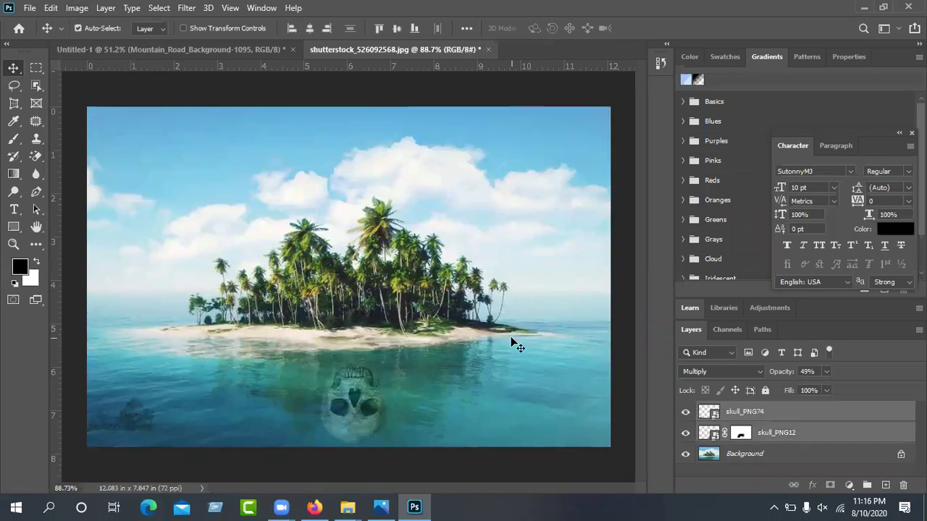
{"action": "key", "text": "Delete"}
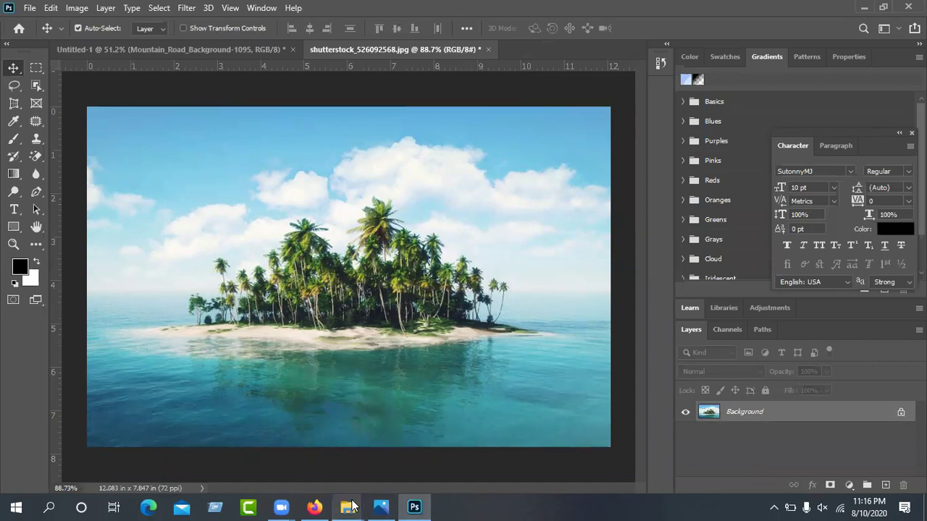
Switch to Firefox and review the mirror floor image results and the YouTube channel's uploaded class videos
{"action": "left_click", "coordinate": [323, 504]}
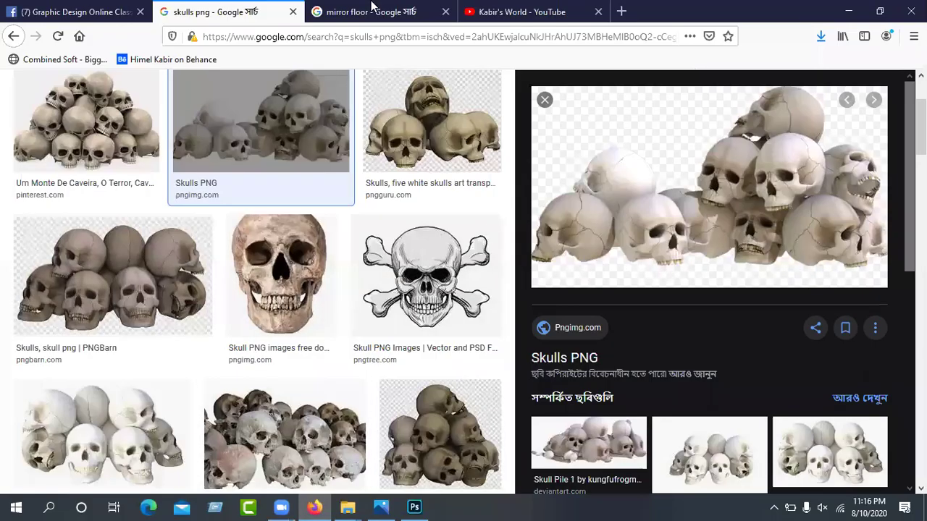
{"action": "left_click", "coordinate": [373, 9]}
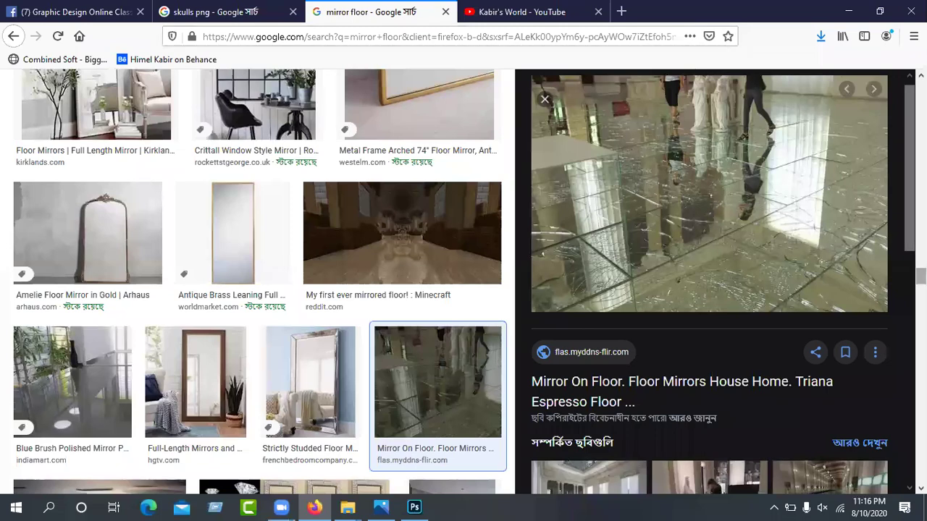
{"action": "scroll", "coordinate": [213, 123], "scroll_direction": "up", "scroll_amount": 10}
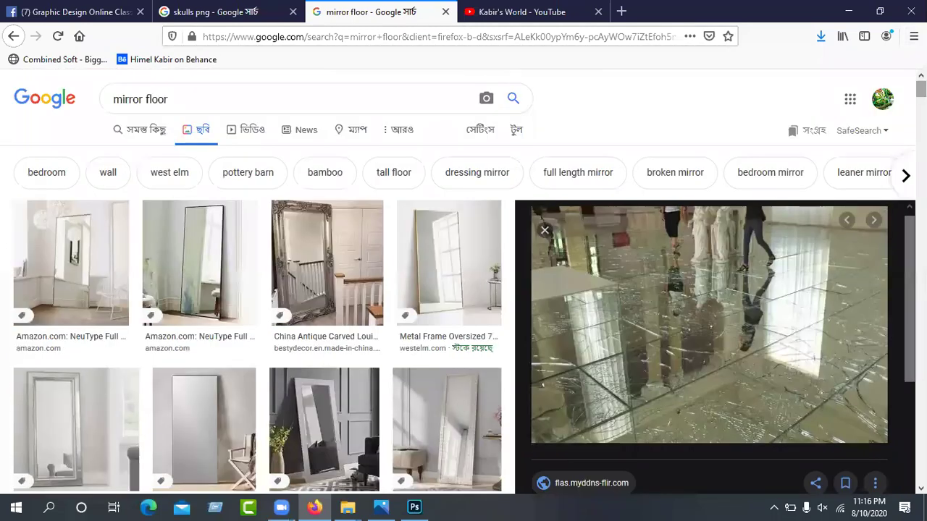
{"action": "left_click_drag", "start_coordinate": [210, 99], "coordinate": [6, 126]}
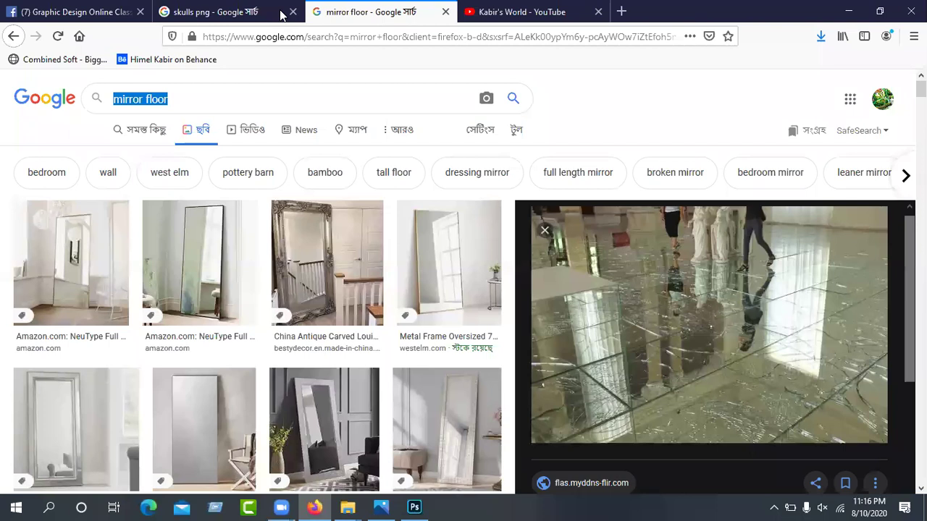
{"action": "left_click", "coordinate": [498, 17]}
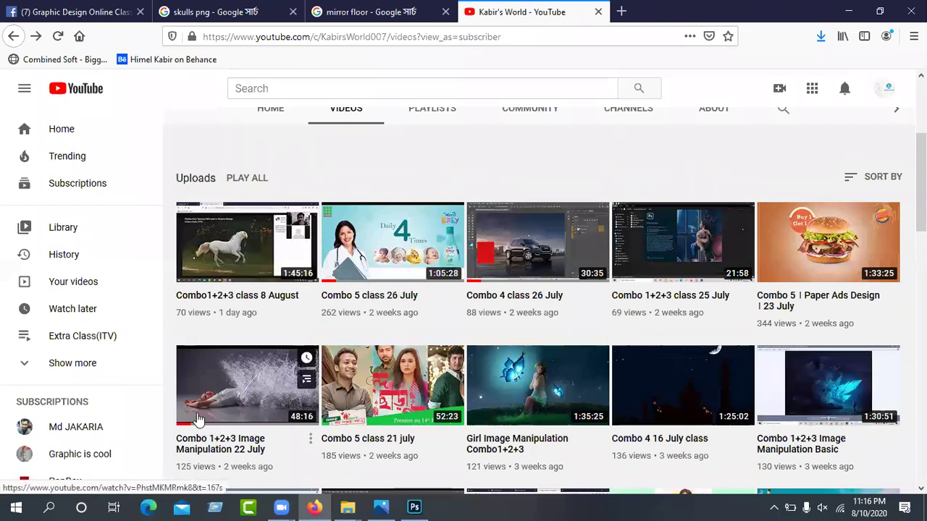
{"action": "scroll", "coordinate": [282, 382], "scroll_direction": "down", "scroll_amount": 2}
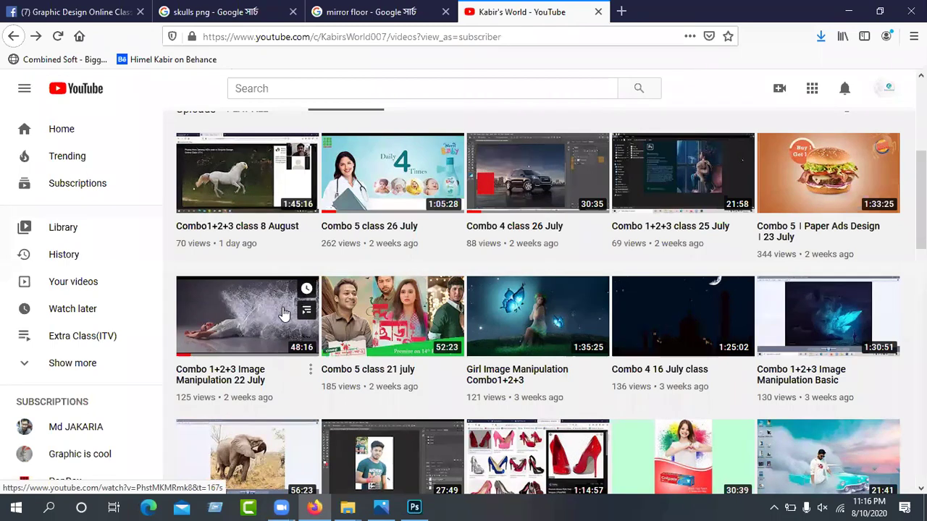
{"action": "left_click", "coordinate": [385, 6]}
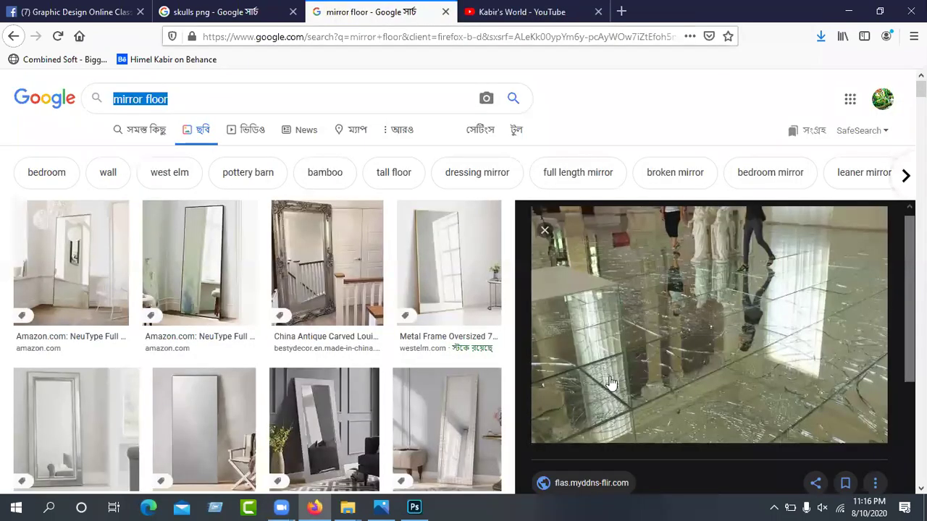
Replace the skulls png image search with a Google Images search for "background for manipulation"
{"action": "key", "text": "ctrl+shift+Tab"}
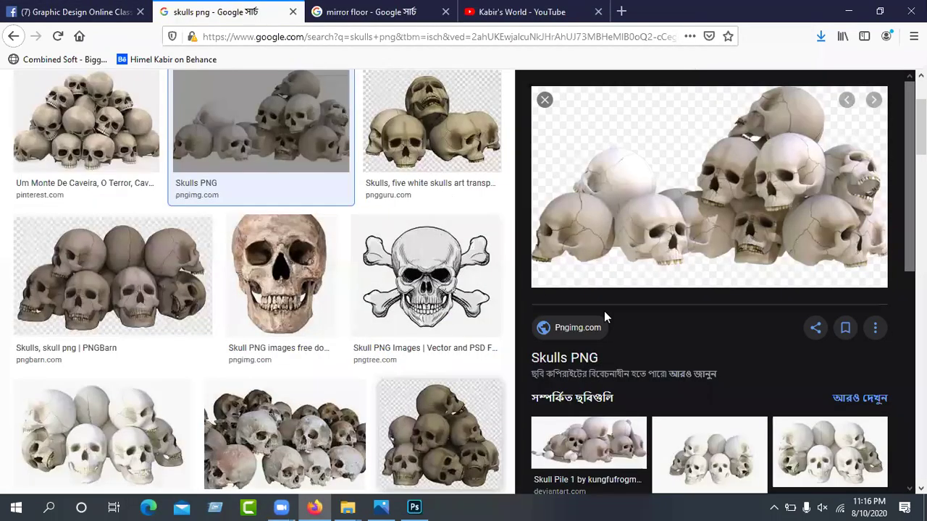
{"action": "scroll", "coordinate": [419, 391], "scroll_direction": "up", "scroll_amount": 3}
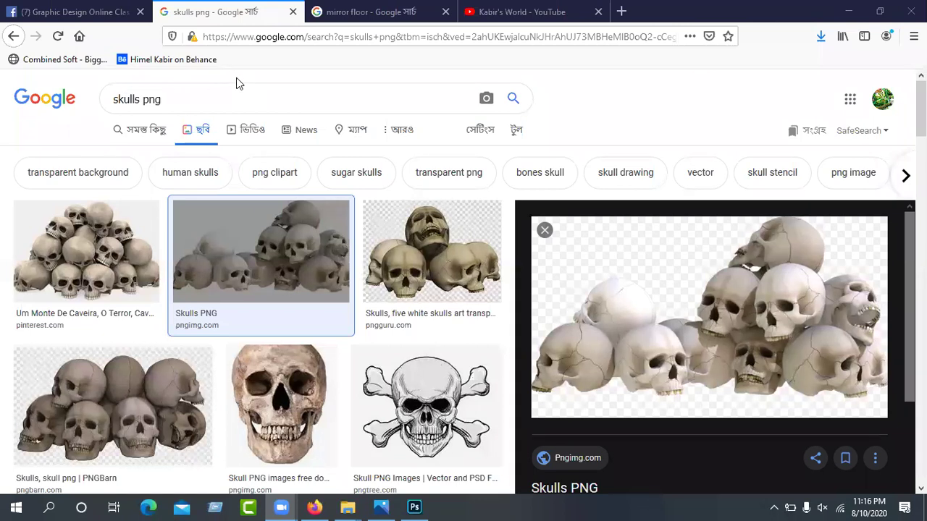
{"action": "left_click", "coordinate": [193, 100]}
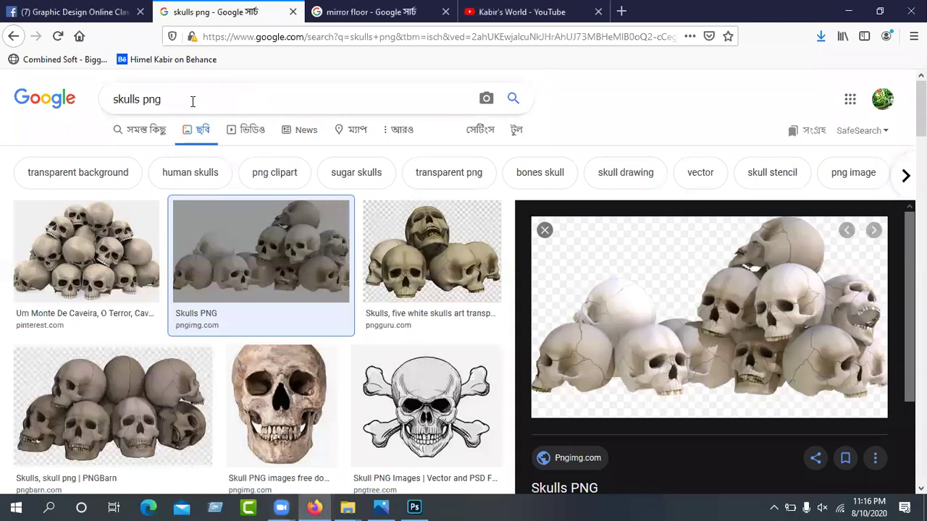
{"action": "key", "text": "ctrl+a"}
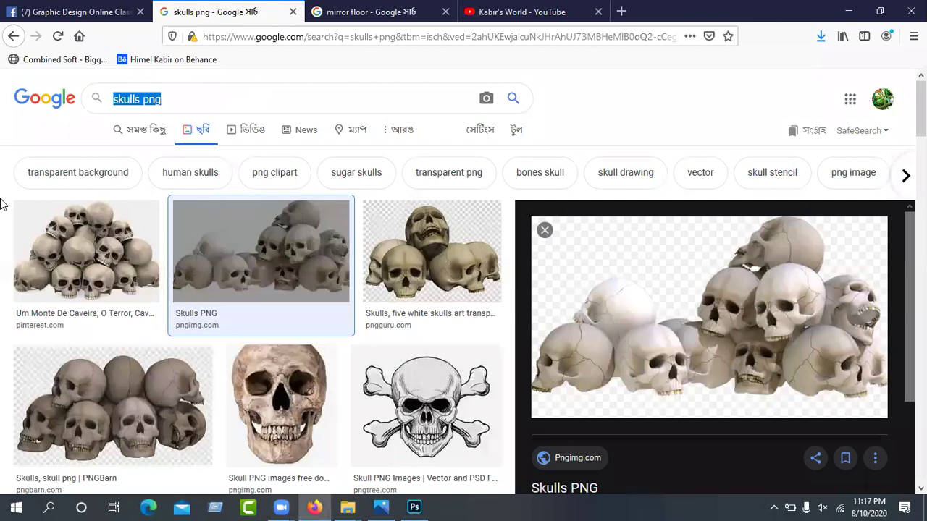
{"action": "type", "text": "a"}
{"action": "key", "text": "BackSpace"}
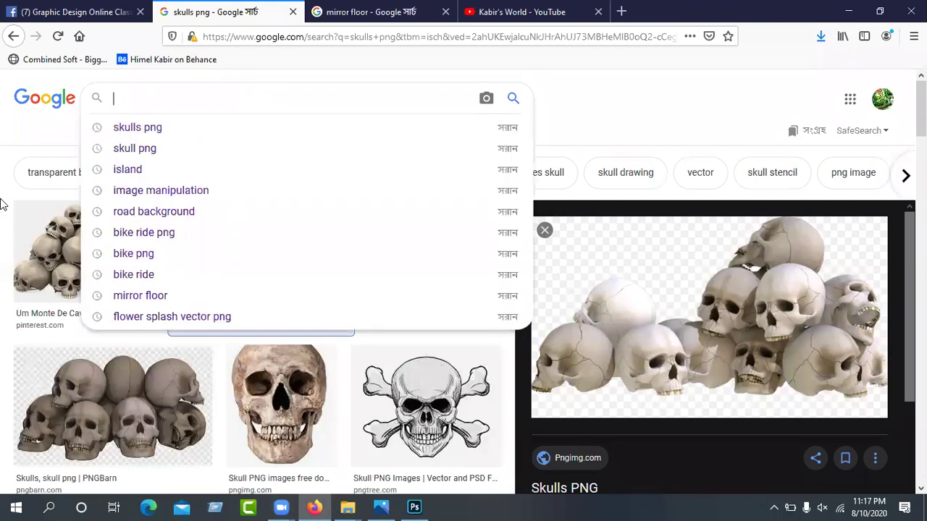
{"action": "type", "text": "backgrou"}
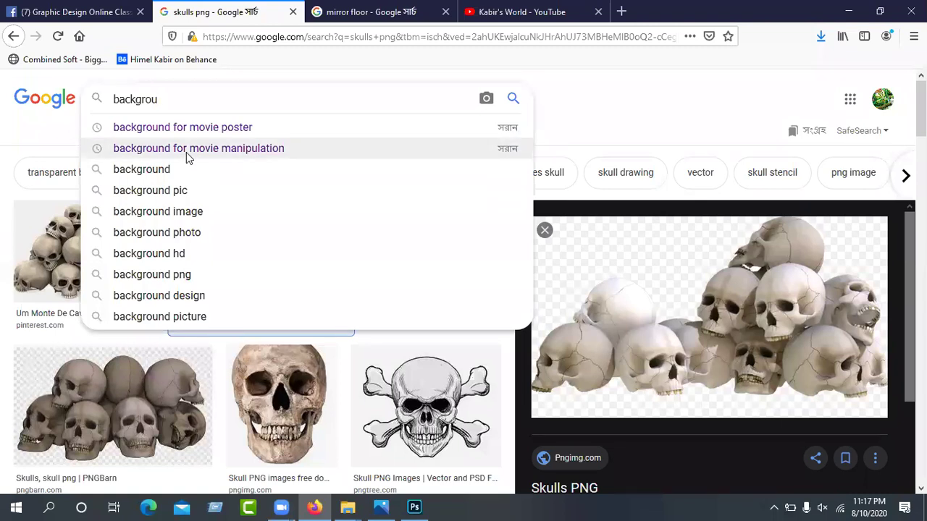
{"action": "type", "text": "nd "}
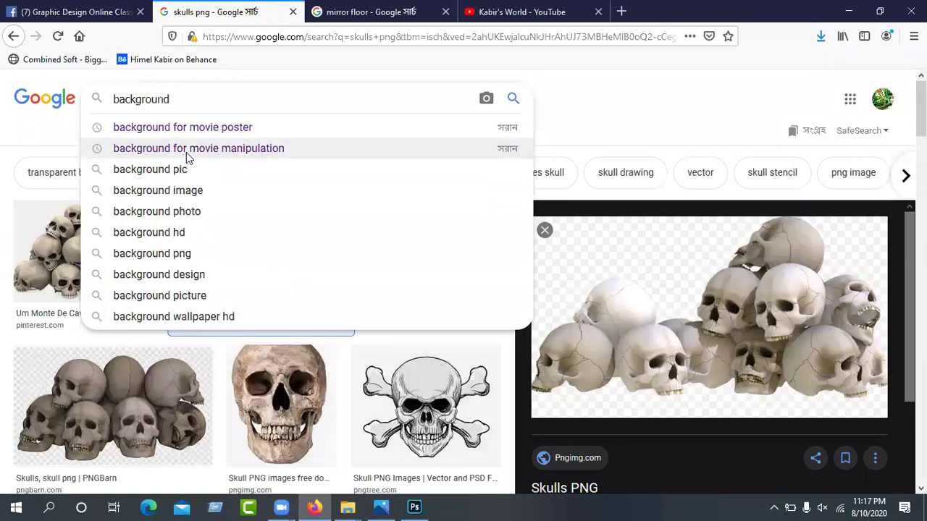
{"action": "type", "text": "for mani"}
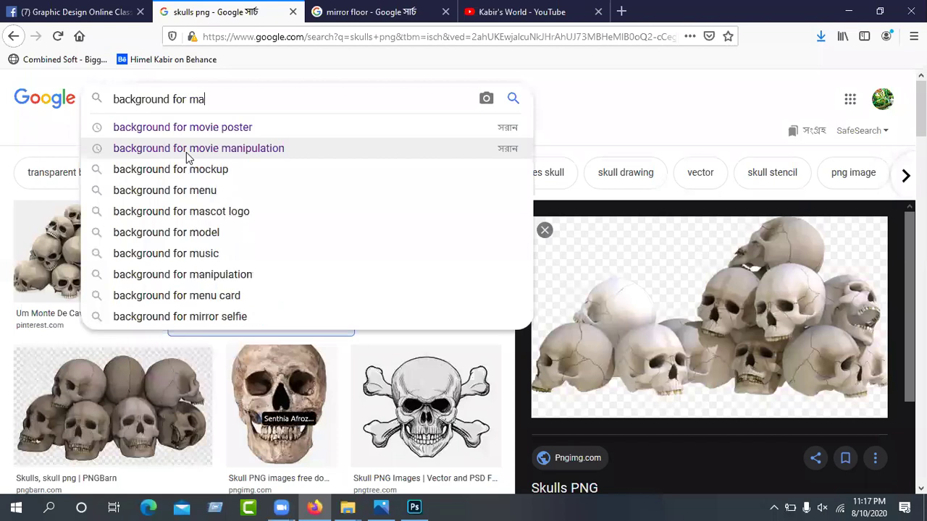
{"action": "left_click", "coordinate": [191, 128]}
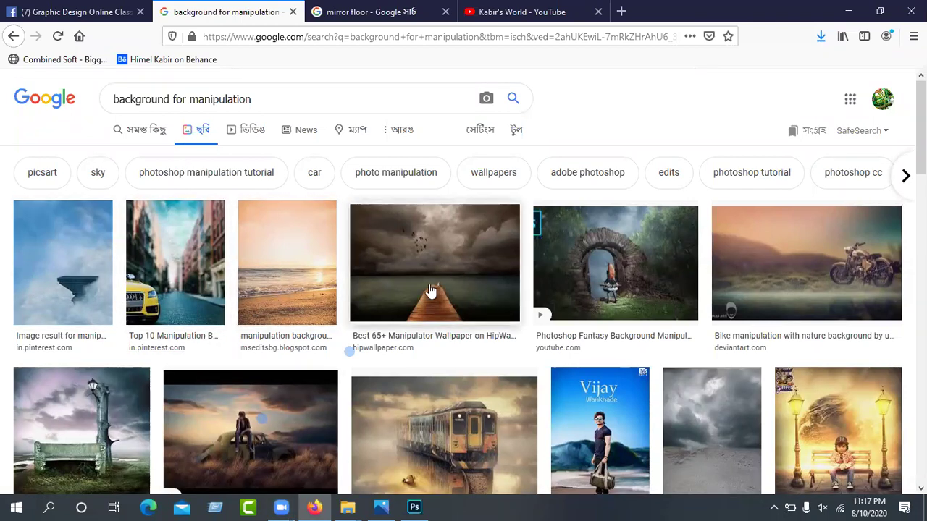
Browse the manipulation background results and preview the Pinterest image of a blurred autumn path with falling leaves
{"action": "scroll", "coordinate": [684, 270], "scroll_direction": "down", "scroll_amount": 2}
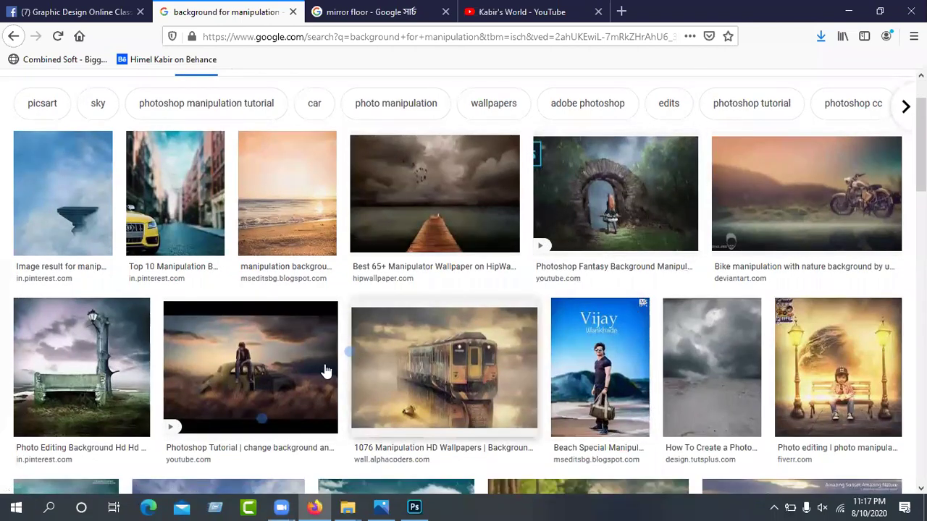
{"action": "scroll", "coordinate": [714, 374], "scroll_direction": "down", "scroll_amount": 2}
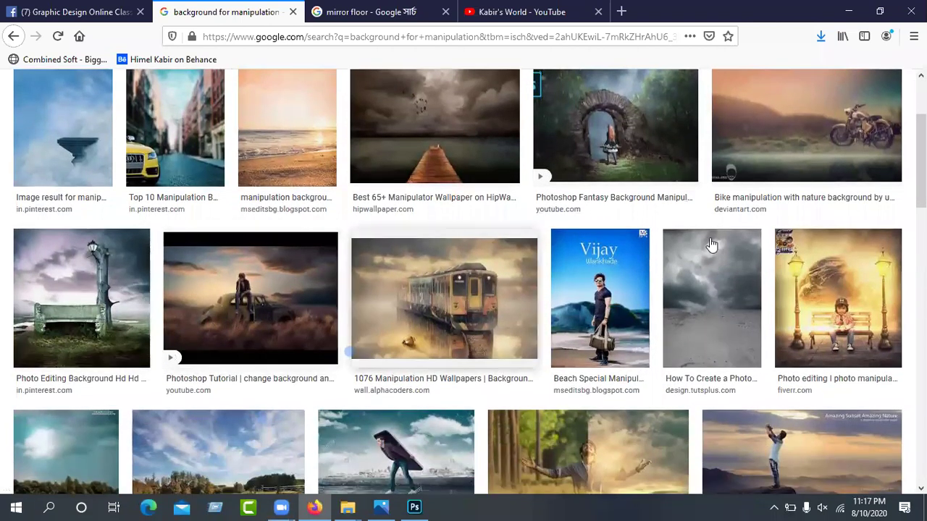
{"action": "scroll", "coordinate": [747, 239], "scroll_direction": "down", "scroll_amount": 2}
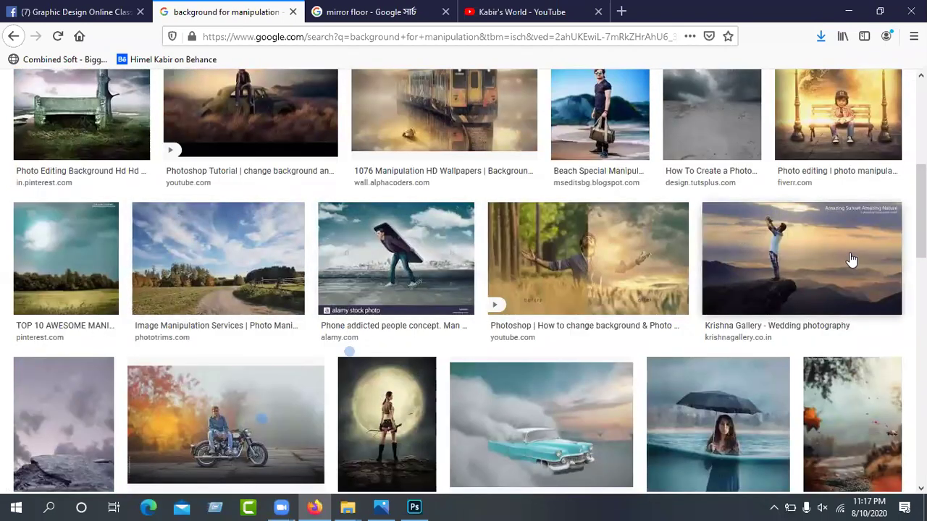
{"action": "scroll", "coordinate": [839, 255], "scroll_direction": "down", "scroll_amount": 1}
{"action": "scroll", "coordinate": [766, 323], "scroll_direction": "down", "scroll_amount": 1}
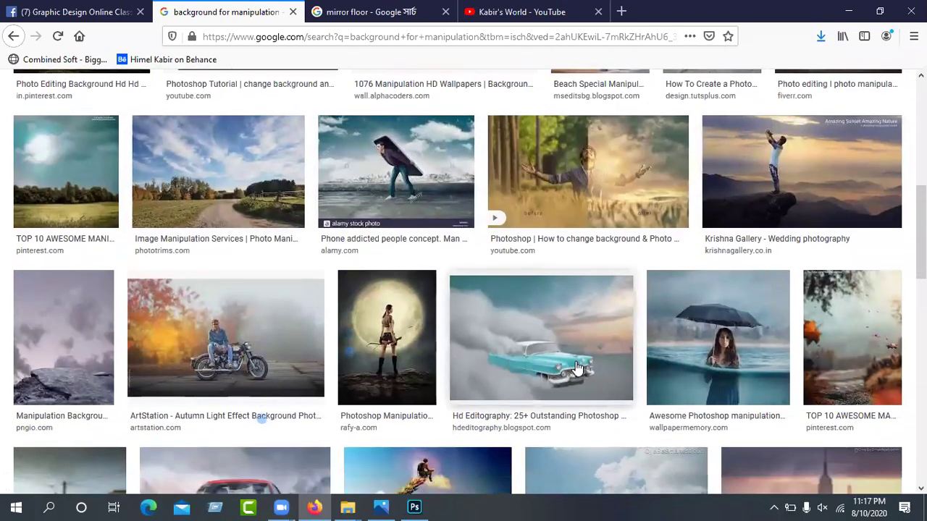
{"action": "scroll", "coordinate": [766, 323], "scroll_direction": "down", "scroll_amount": 1}
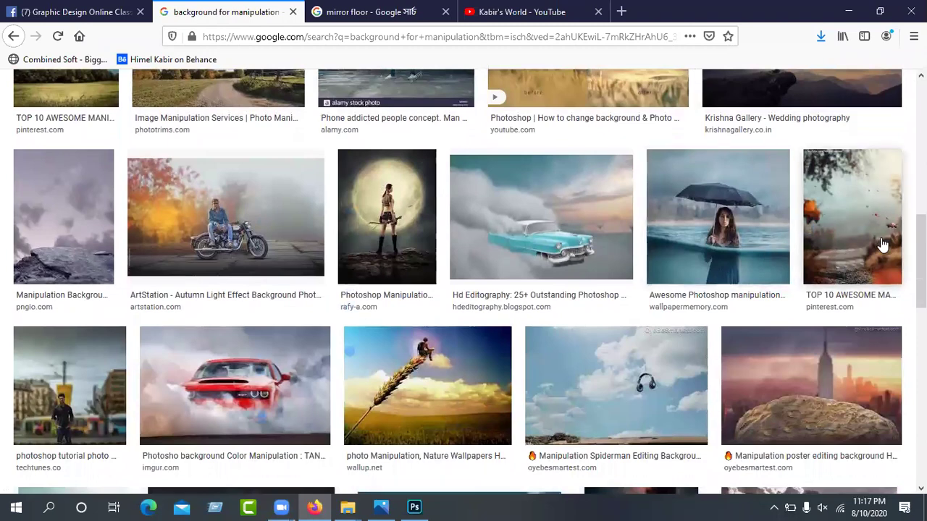
{"action": "left_click", "coordinate": [851, 242]}
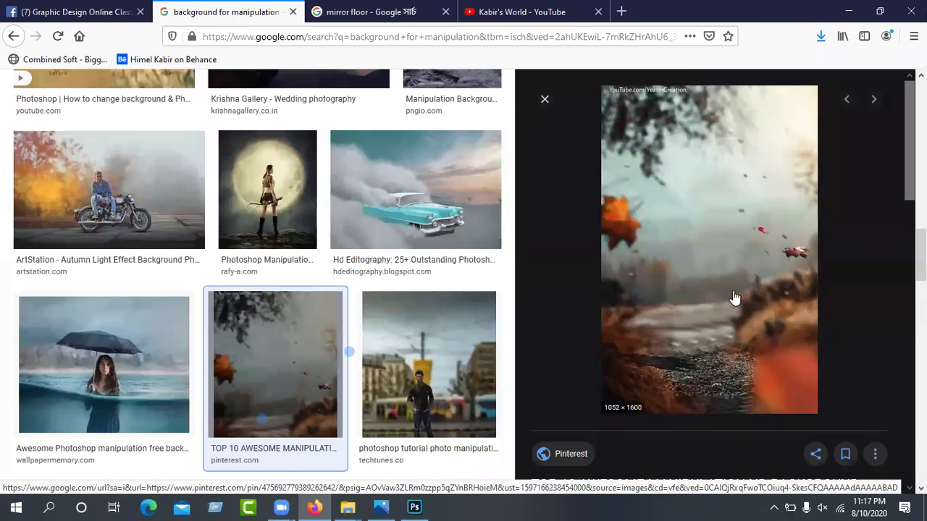
Review the autumn background's related images, preview the one with an umbrella over a field, and look through its related images
{"action": "scroll", "coordinate": [686, 248], "scroll_direction": "down", "scroll_amount": 6}
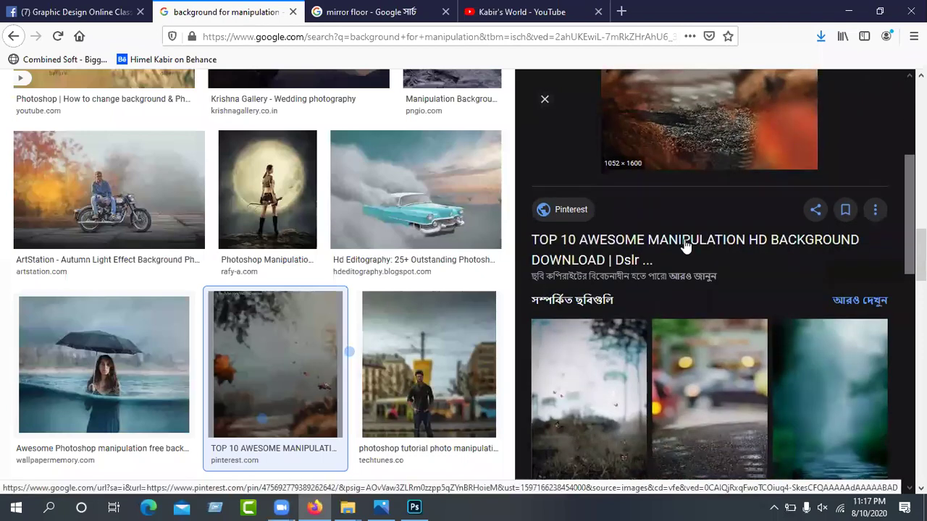
{"action": "scroll", "coordinate": [685, 244], "scroll_direction": "down", "scroll_amount": 2}
{"action": "scroll", "coordinate": [685, 244], "scroll_direction": "up", "scroll_amount": 4}
{"action": "scroll", "coordinate": [753, 243], "scroll_direction": "down", "scroll_amount": 5}
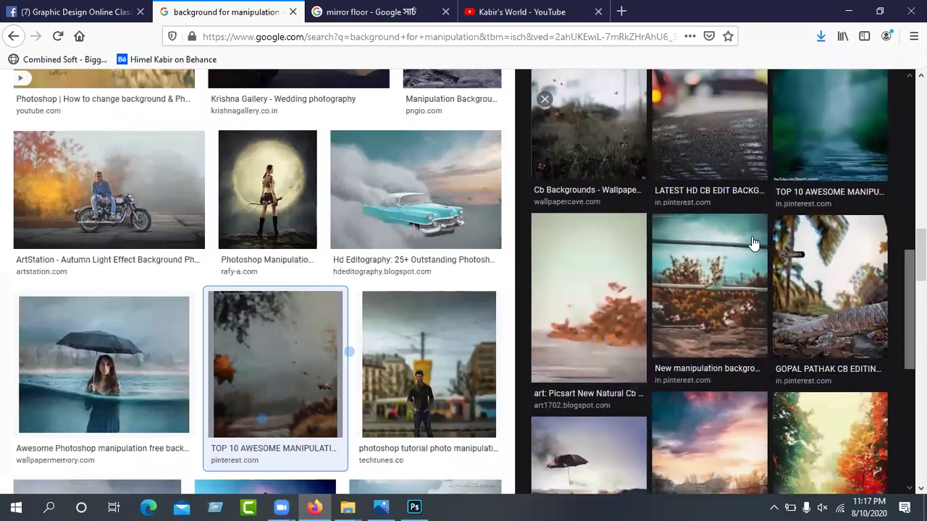
{"action": "scroll", "coordinate": [695, 265], "scroll_direction": "down", "scroll_amount": 3}
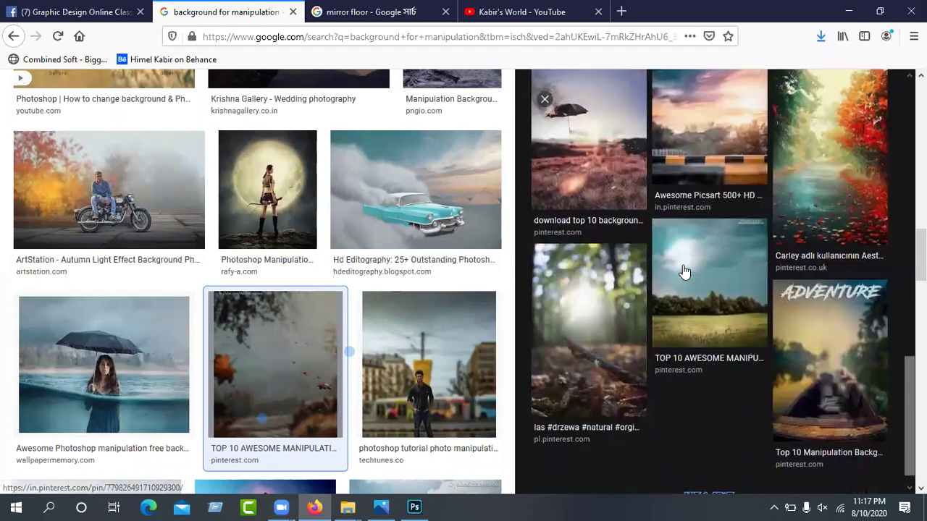
{"action": "scroll", "coordinate": [606, 230], "scroll_direction": "up", "scroll_amount": 1}
{"action": "left_click", "coordinate": [604, 221]}
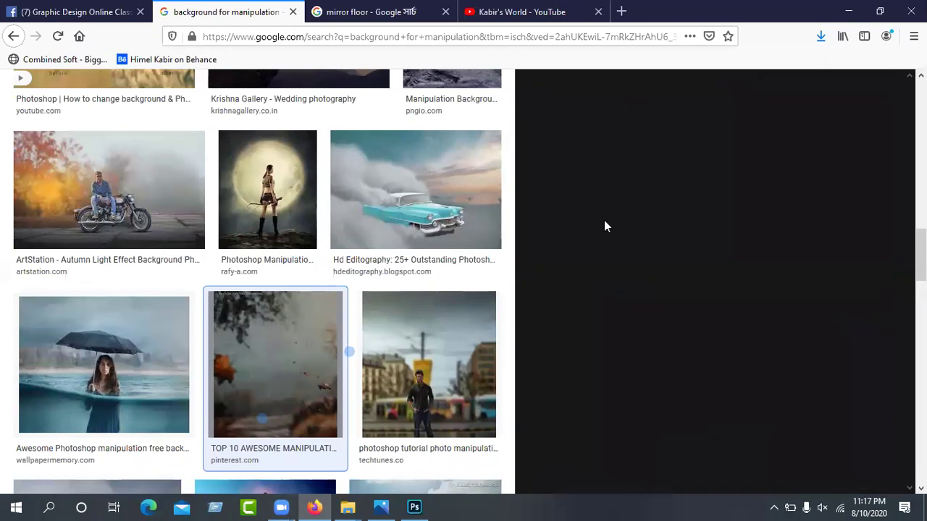
{"action": "scroll", "coordinate": [724, 232], "scroll_direction": "down", "scroll_amount": 8}
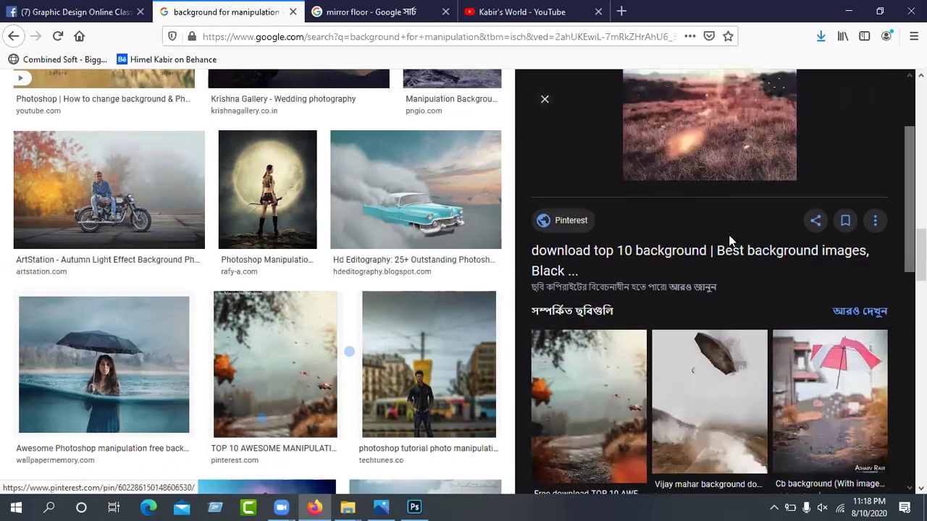
{"action": "scroll", "coordinate": [727, 239], "scroll_direction": "down", "scroll_amount": 5}
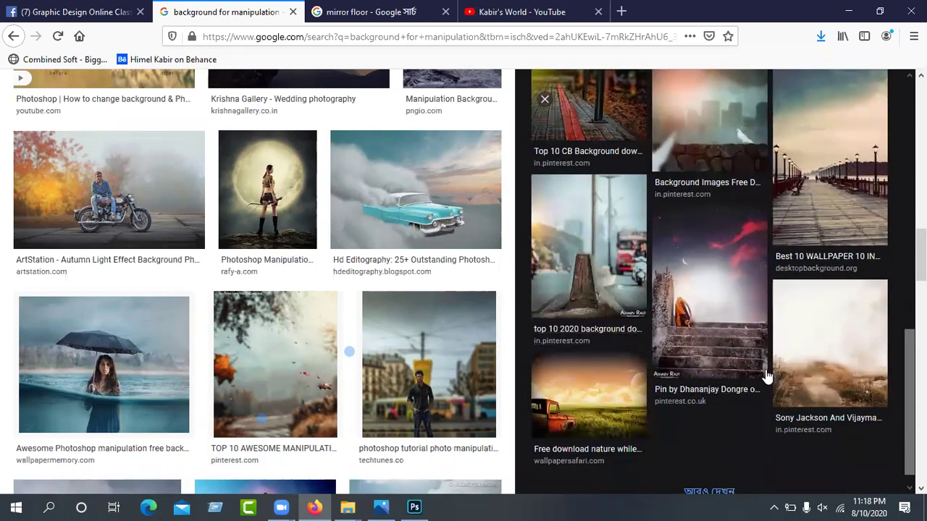
Examine further manipulation background results, such as landscapes, skies, roads and composite scenes, down to the floating cameras image
{"action": "scroll", "coordinate": [352, 283], "scroll_direction": "down", "scroll_amount": 4}
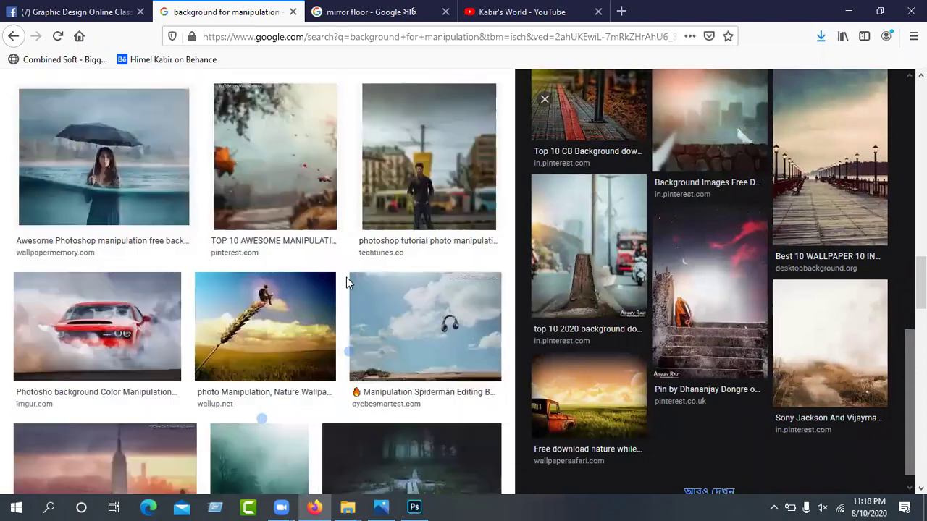
{"action": "scroll", "coordinate": [447, 268], "scroll_direction": "down", "scroll_amount": 3}
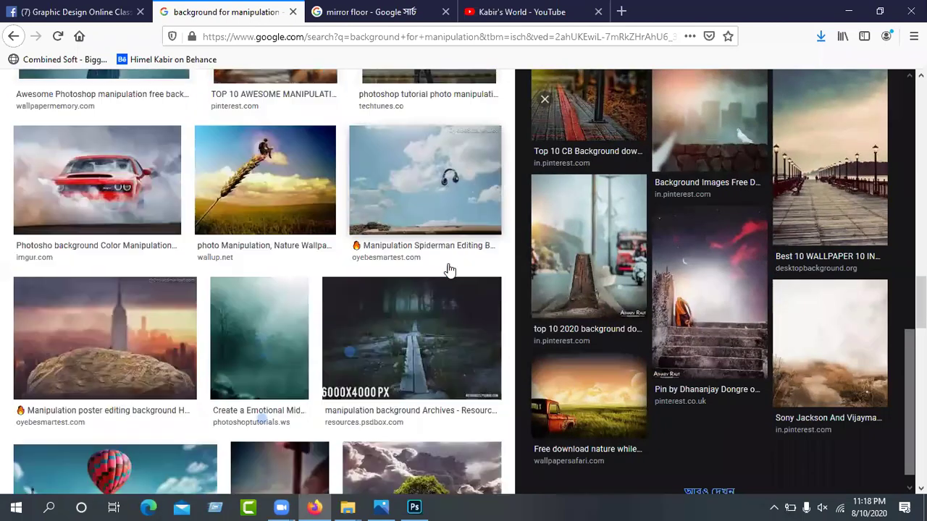
{"action": "scroll", "coordinate": [447, 268], "scroll_direction": "down", "scroll_amount": 3}
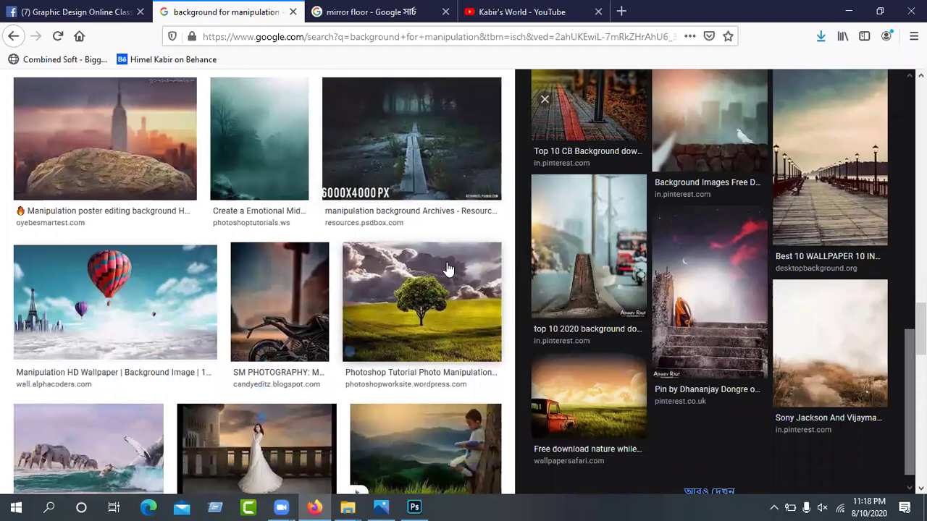
{"action": "scroll", "coordinate": [448, 268], "scroll_direction": "down", "scroll_amount": 1}
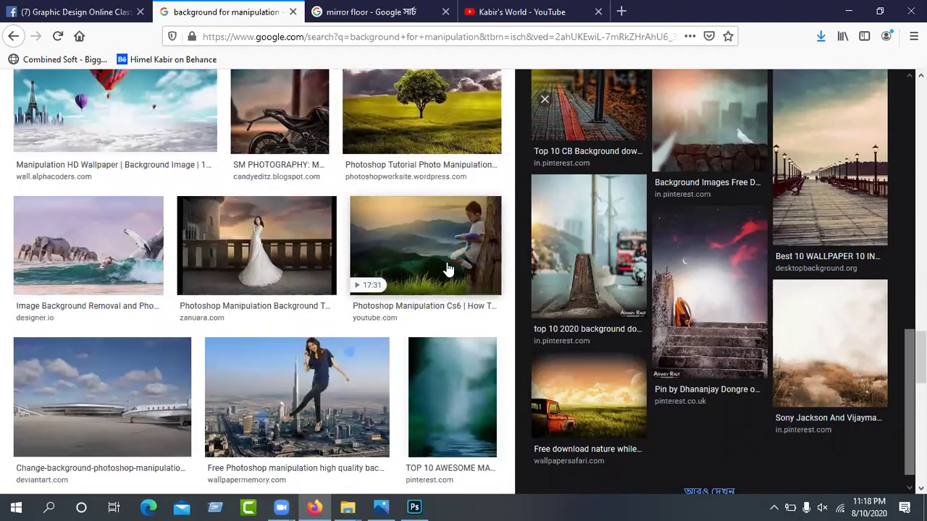
{"action": "scroll", "coordinate": [261, 297], "scroll_direction": "down", "scroll_amount": 4}
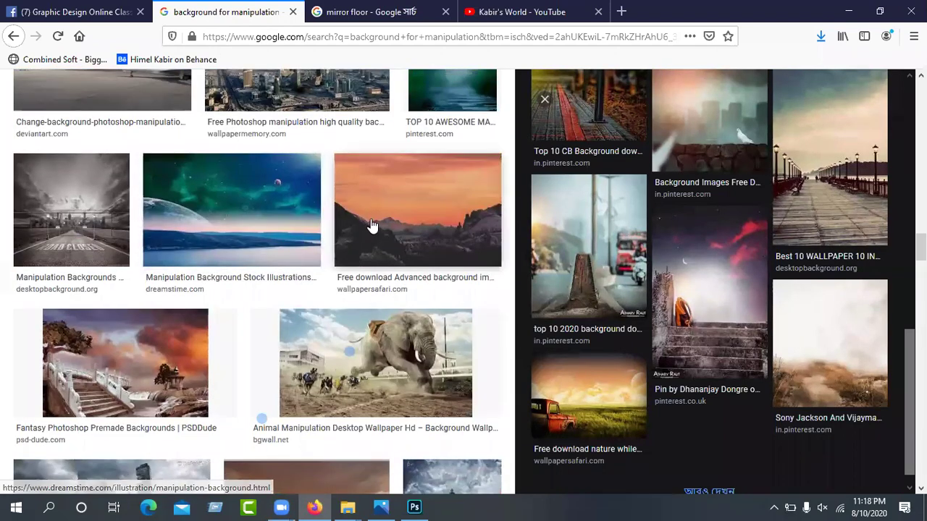
{"action": "scroll", "coordinate": [197, 367], "scroll_direction": "down", "scroll_amount": 3}
{"action": "scroll", "coordinate": [196, 366], "scroll_direction": "down", "scroll_amount": 3}
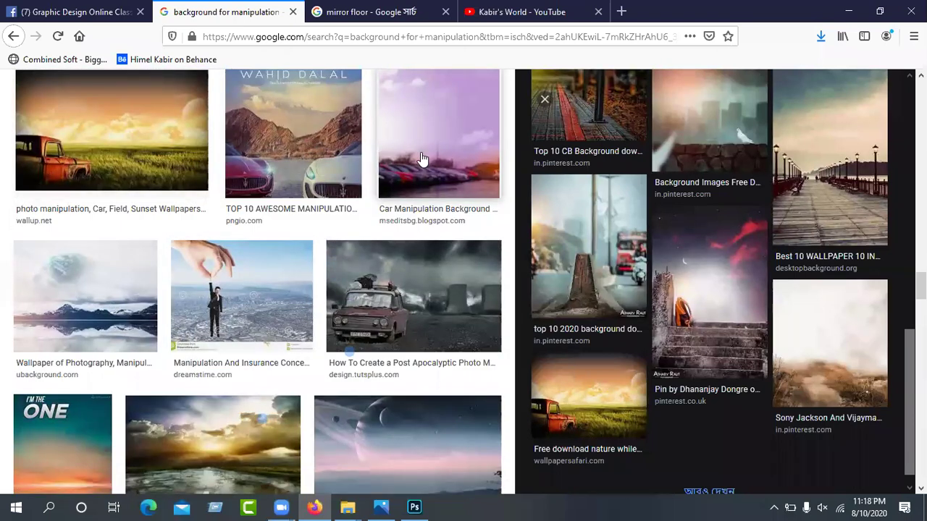
{"action": "scroll", "coordinate": [423, 158], "scroll_direction": "down", "scroll_amount": 3}
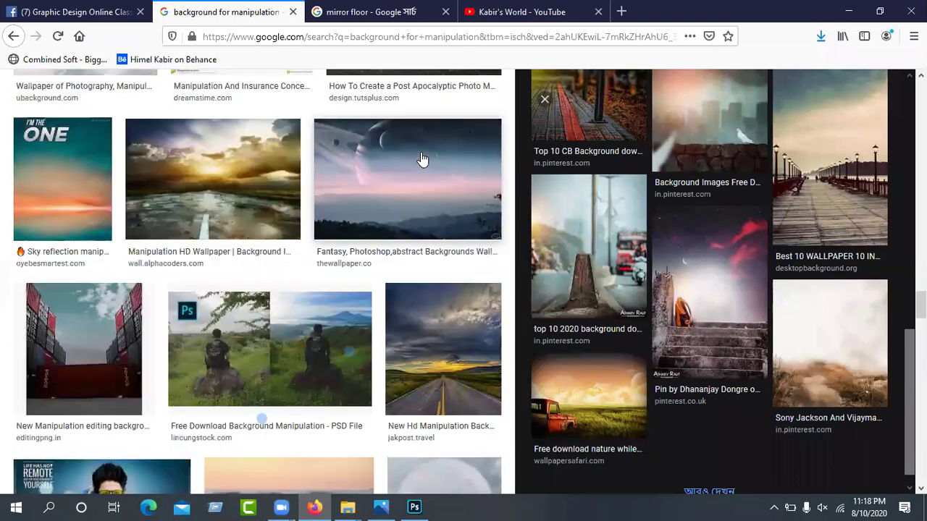
{"action": "scroll", "coordinate": [423, 158], "scroll_direction": "down", "scroll_amount": 1}
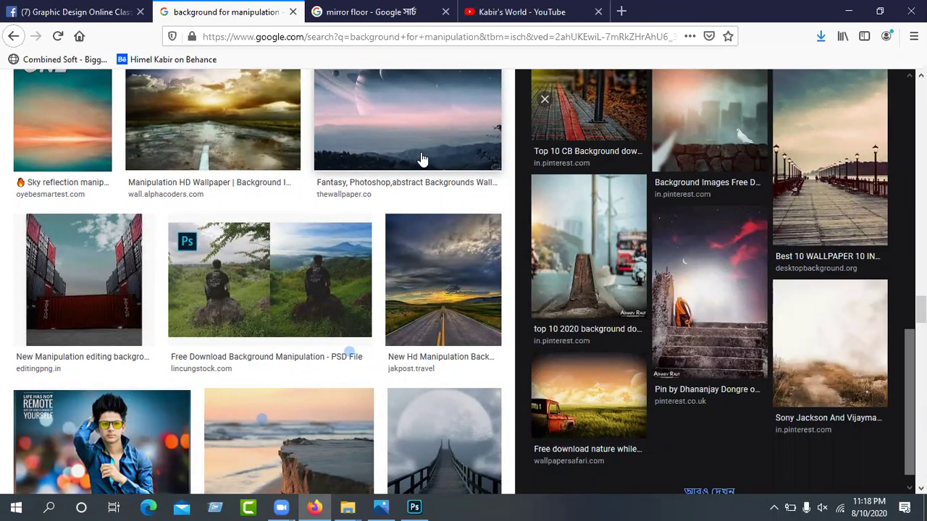
{"action": "scroll", "coordinate": [422, 159], "scroll_direction": "down", "scroll_amount": 6}
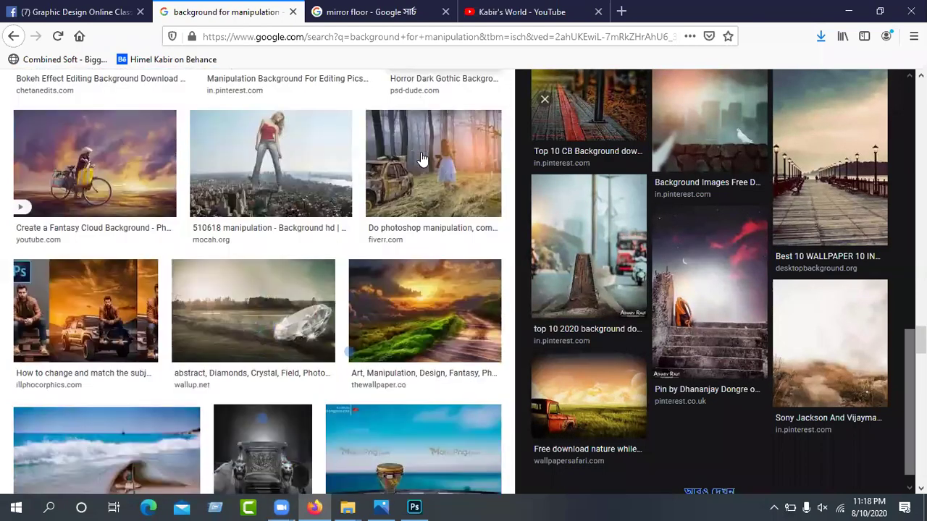
{"action": "scroll", "coordinate": [423, 158], "scroll_direction": "down", "scroll_amount": 2}
{"action": "scroll", "coordinate": [423, 158], "scroll_direction": "down", "scroll_amount": 2}
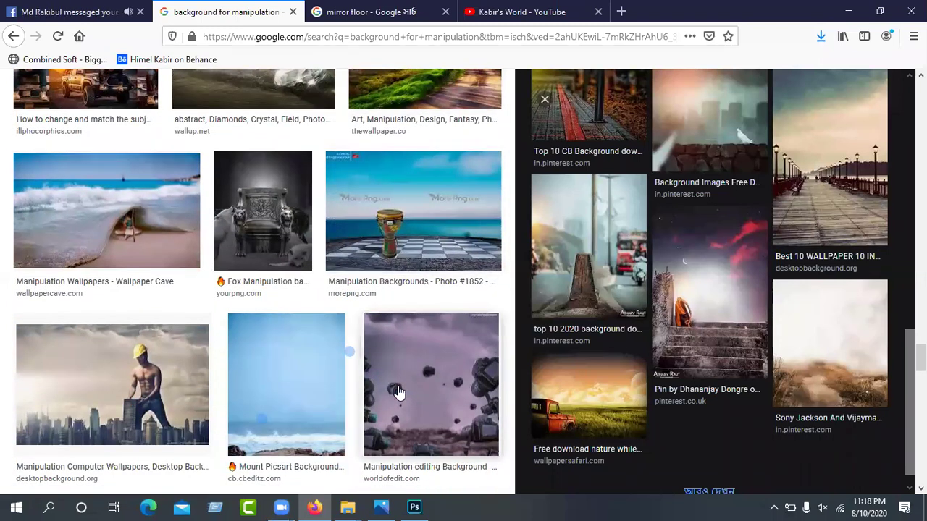
Preview the World of Edit background with floating cameras, check its related images, and continue through the main results
{"action": "left_click", "coordinate": [424, 382]}
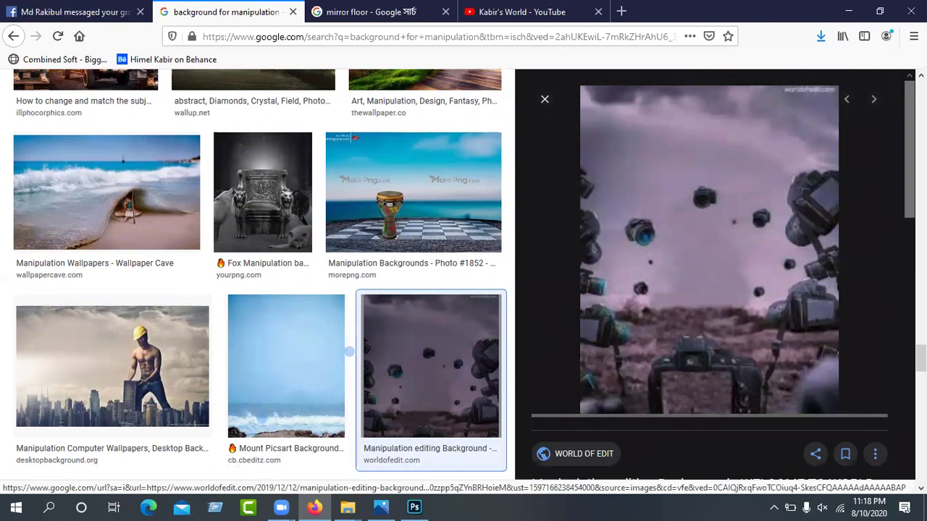
{"action": "scroll", "coordinate": [697, 270], "scroll_direction": "down", "scroll_amount": 5}
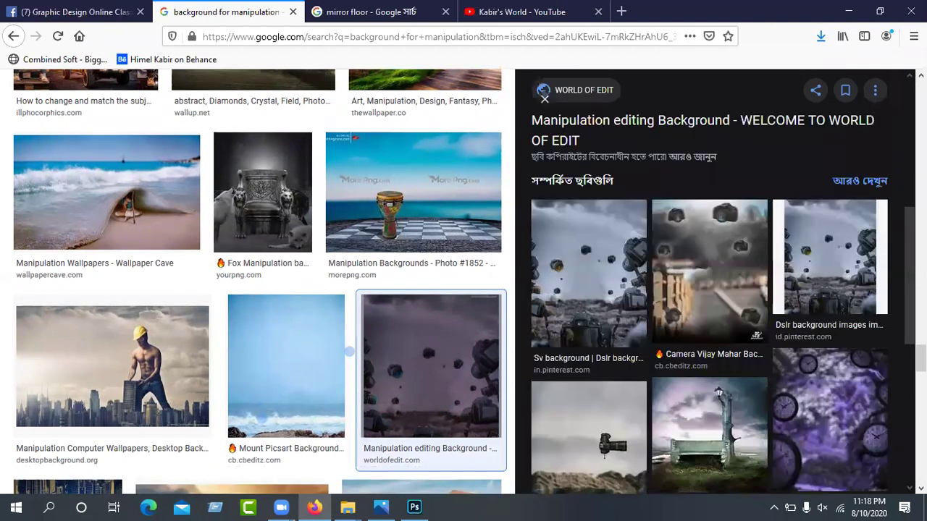
{"action": "scroll", "coordinate": [710, 282], "scroll_direction": "down", "scroll_amount": 10}
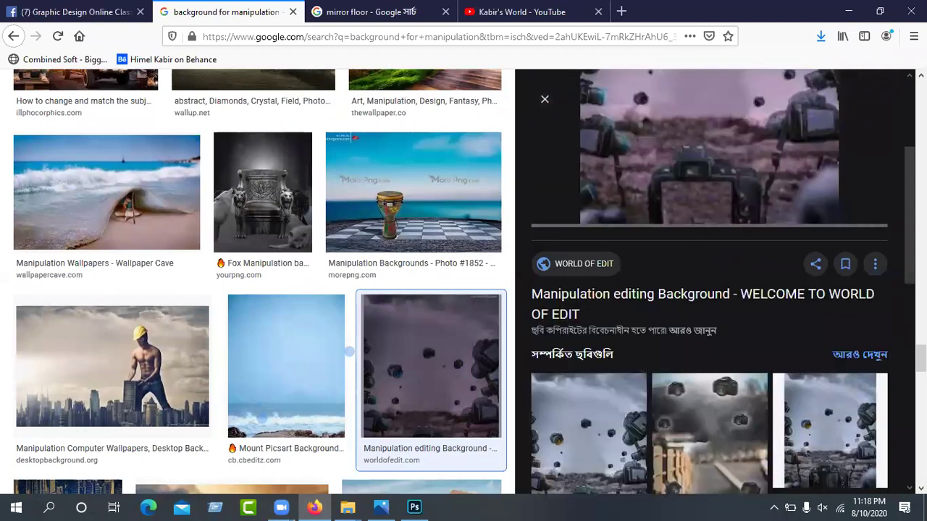
{"action": "scroll", "coordinate": [304, 339], "scroll_direction": "down", "scroll_amount": 5}
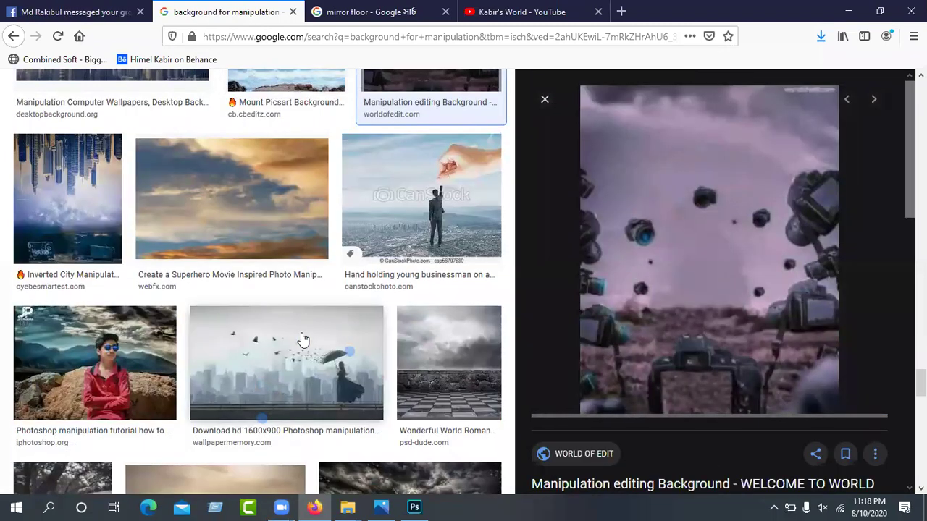
Examine further manipulation background results, such as skies, roads and animal composites, down to the neon city street image
{"action": "scroll", "coordinate": [275, 346], "scroll_direction": "down", "scroll_amount": 3}
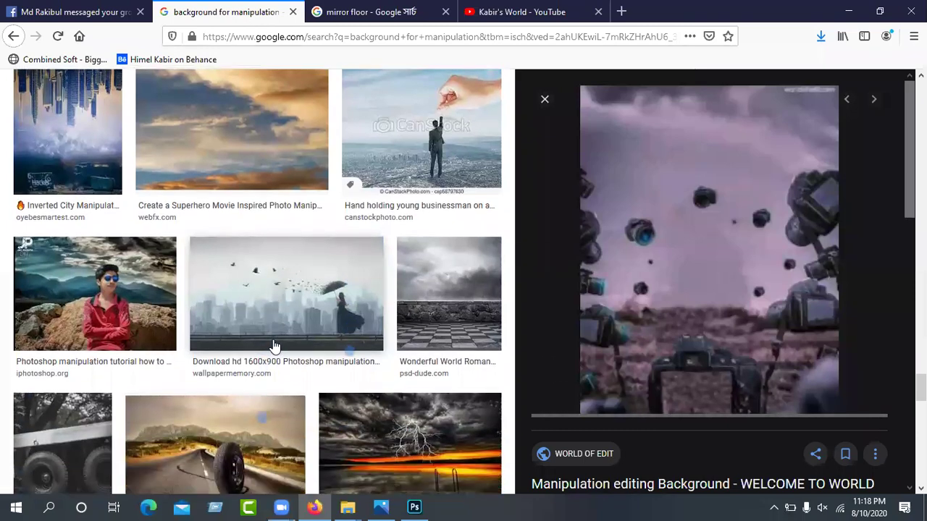
{"action": "scroll", "coordinate": [275, 346], "scroll_direction": "down", "scroll_amount": 4}
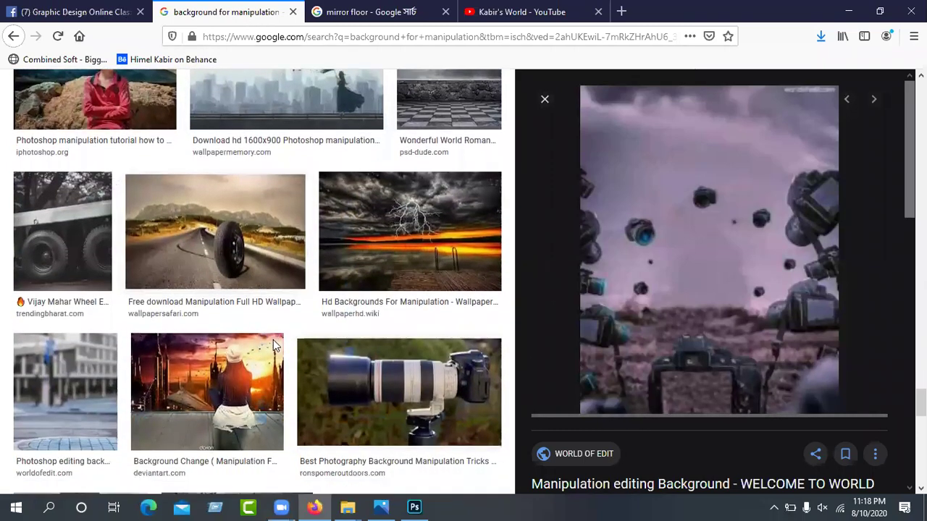
{"action": "scroll", "coordinate": [274, 346], "scroll_direction": "down", "scroll_amount": 4}
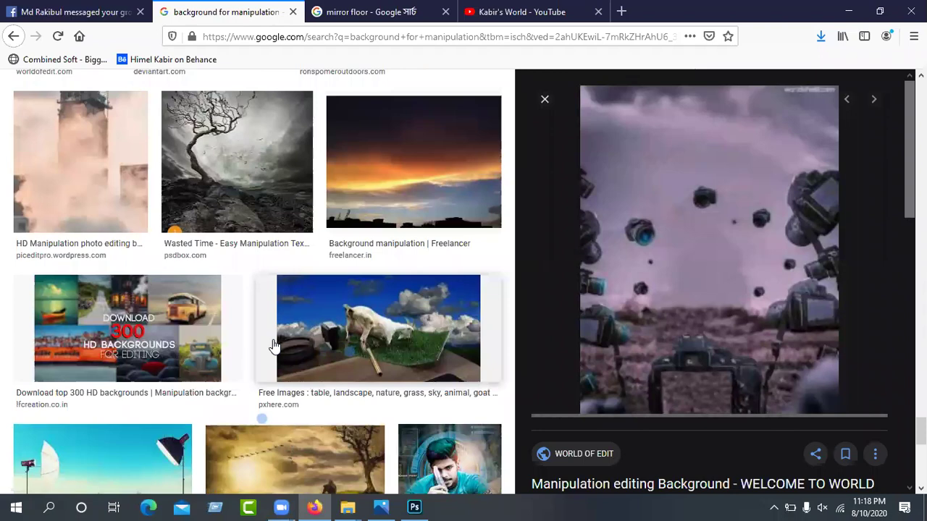
{"action": "scroll", "coordinate": [275, 346], "scroll_direction": "down", "scroll_amount": 5}
{"action": "scroll", "coordinate": [275, 347], "scroll_direction": "down", "scroll_amount": 6}
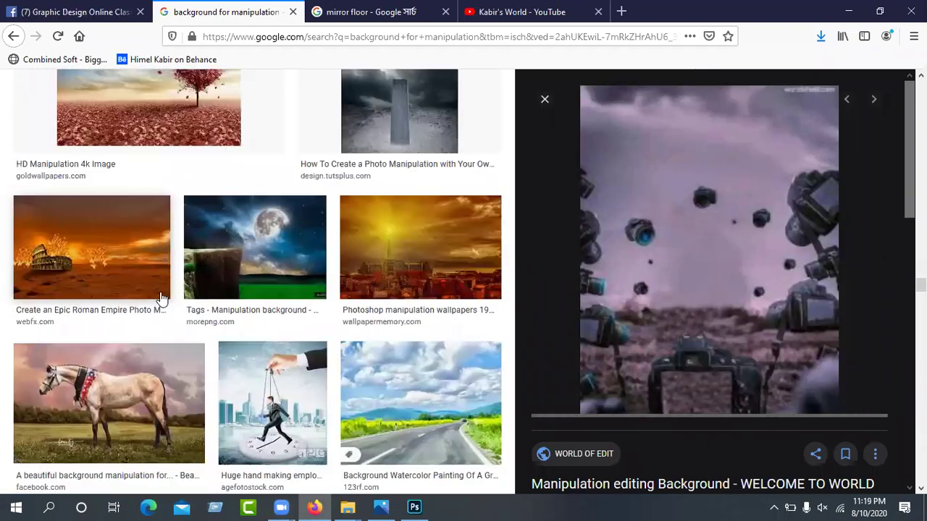
{"action": "scroll", "coordinate": [346, 190], "scroll_direction": "down", "scroll_amount": 3}
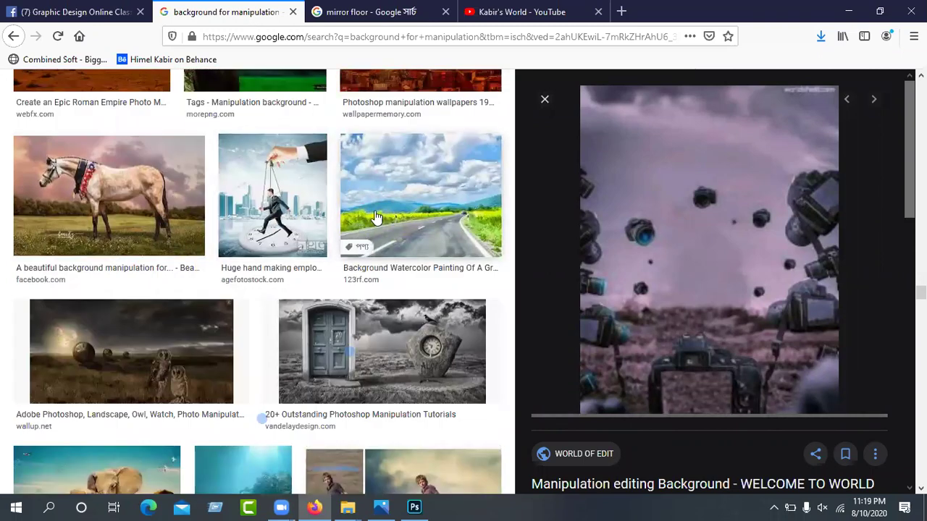
{"action": "scroll", "coordinate": [376, 217], "scroll_direction": "down", "scroll_amount": 4}
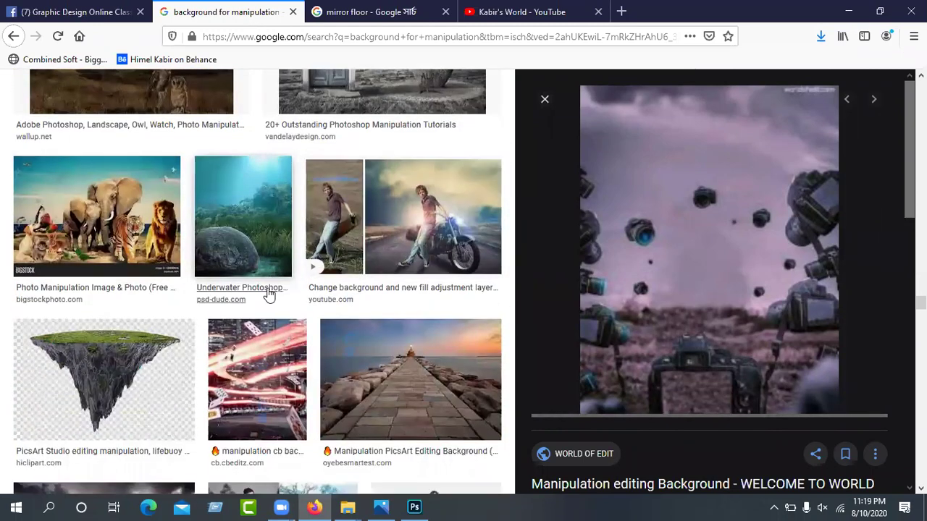
{"action": "scroll", "coordinate": [267, 293], "scroll_direction": "down", "scroll_amount": 3}
{"action": "scroll", "coordinate": [203, 234], "scroll_direction": "down", "scroll_amount": 4}
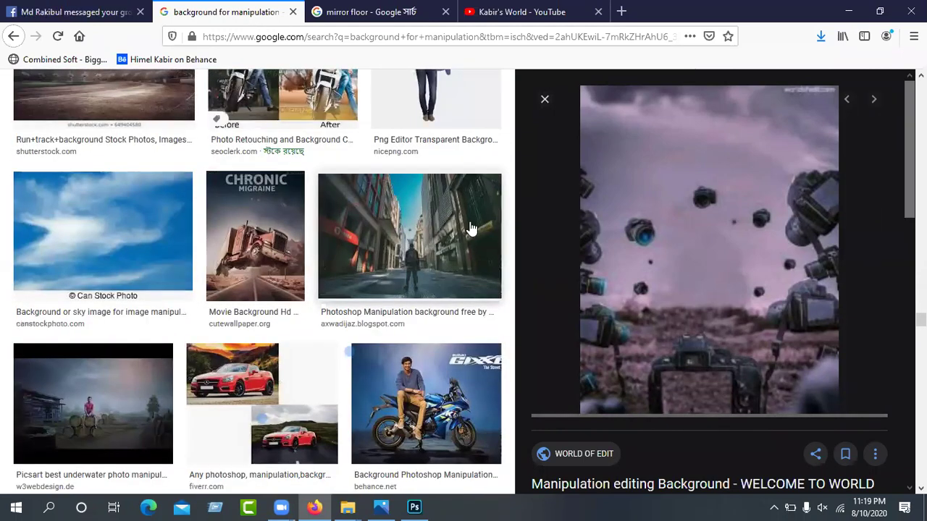
{"action": "scroll", "coordinate": [478, 268], "scroll_direction": "down", "scroll_amount": 3}
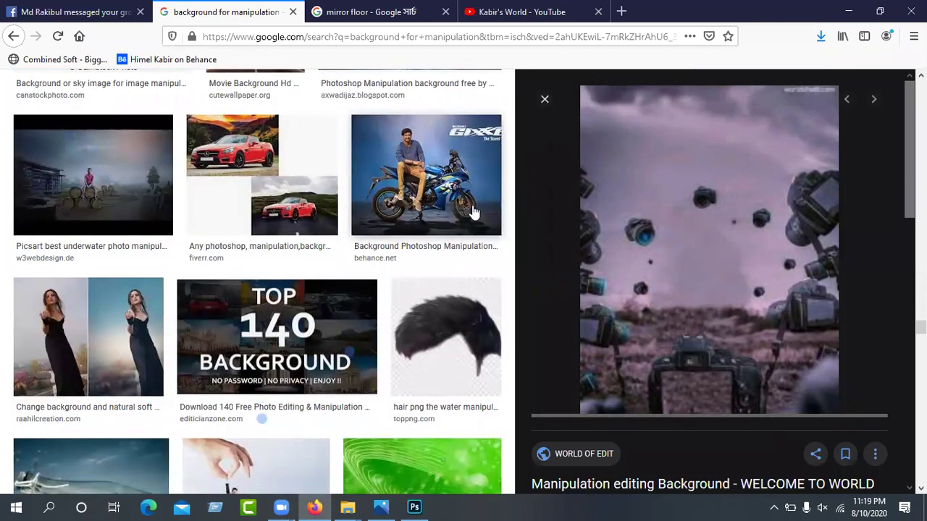
{"action": "scroll", "coordinate": [472, 212], "scroll_direction": "down", "scroll_amount": 4}
{"action": "scroll", "coordinate": [428, 283], "scroll_direction": "down", "scroll_amount": 2}
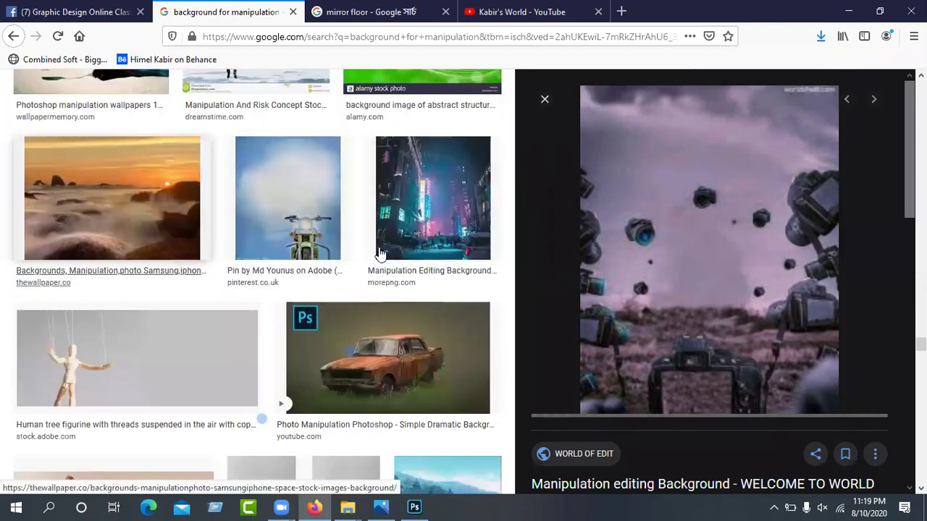
{"action": "scroll", "coordinate": [409, 245], "scroll_direction": "down", "scroll_amount": 2}
{"action": "scroll", "coordinate": [436, 229], "scroll_direction": "up", "scroll_amount": 2}
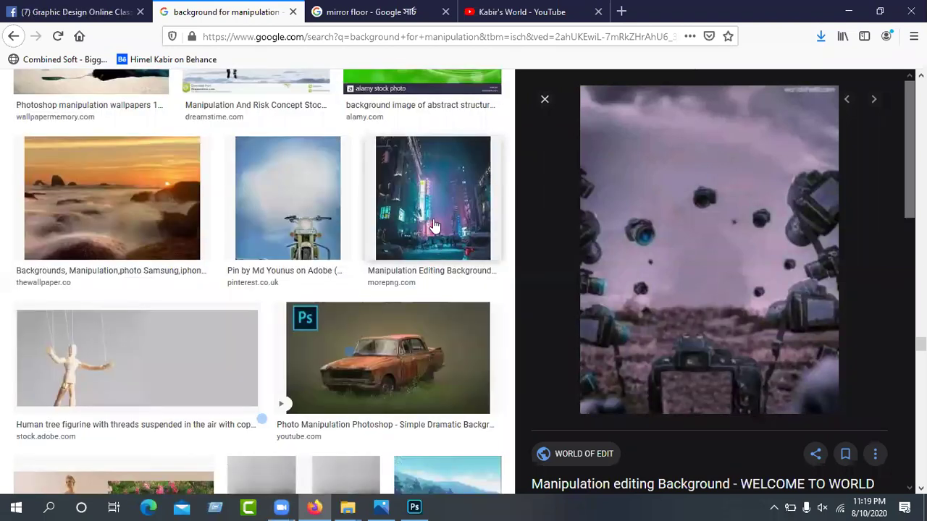
Preview the MorePNG neon city night background and look through its related city images
{"action": "left_click", "coordinate": [434, 226]}
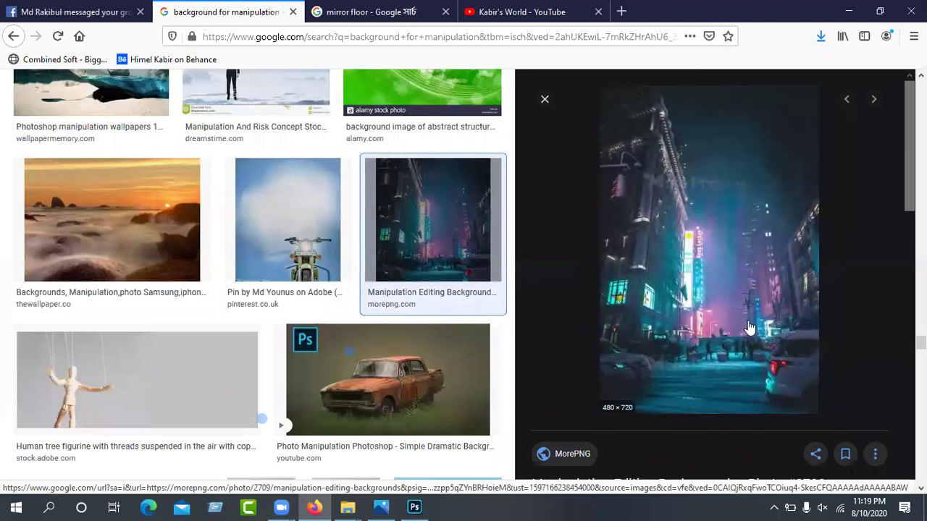
{"action": "scroll", "coordinate": [731, 352], "scroll_direction": "down", "scroll_amount": 3}
{"action": "scroll", "coordinate": [735, 356], "scroll_direction": "down", "scroll_amount": 2}
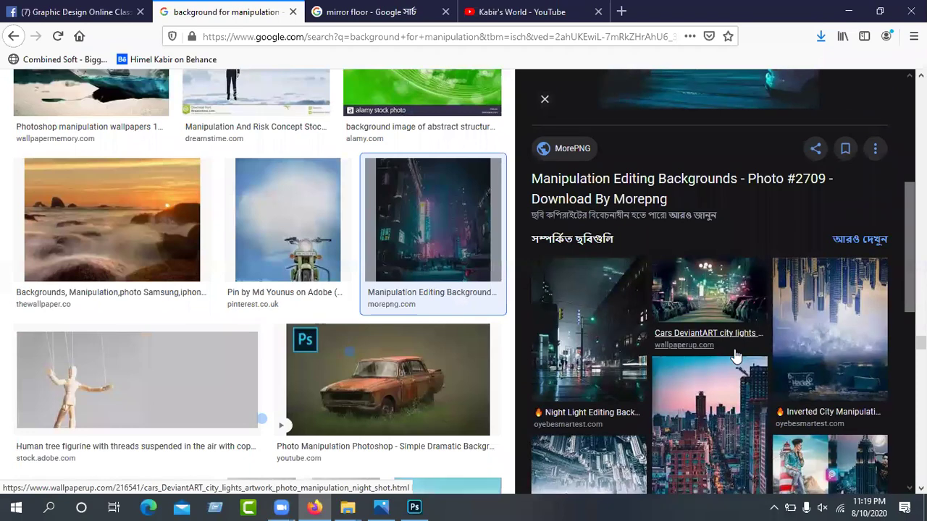
{"action": "scroll", "coordinate": [735, 355], "scroll_direction": "down", "scroll_amount": 3}
{"action": "scroll", "coordinate": [735, 355], "scroll_direction": "down", "scroll_amount": 3}
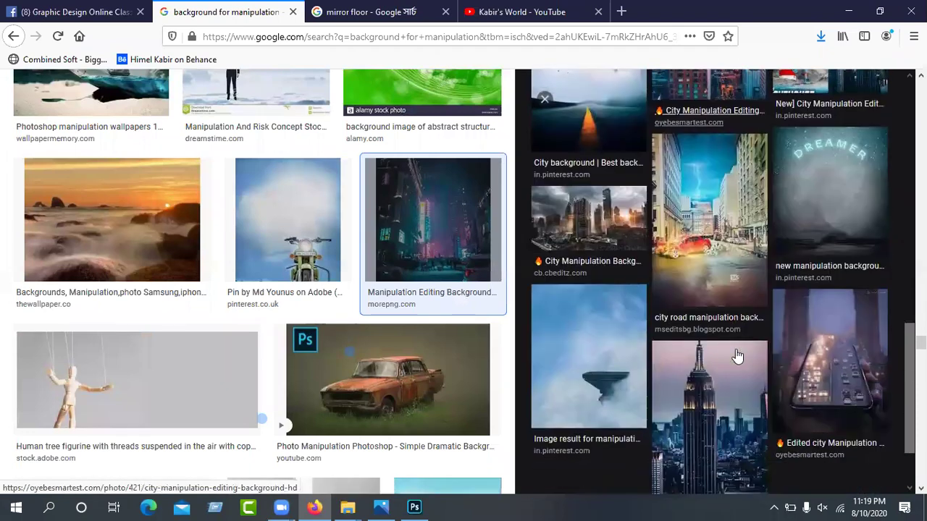
{"action": "scroll", "coordinate": [735, 356], "scroll_direction": "up", "scroll_amount": 5}
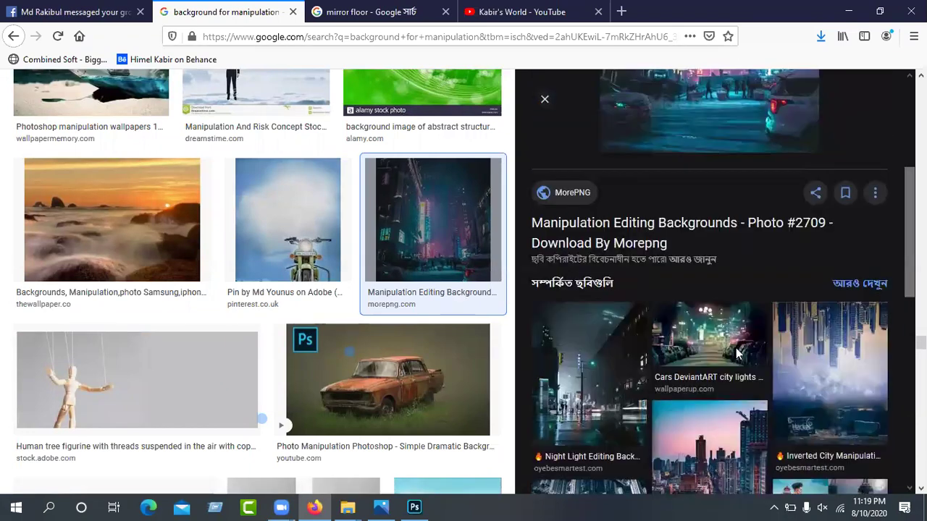
{"action": "scroll", "coordinate": [735, 355], "scroll_direction": "up", "scroll_amount": 3}
Switch to File Explorer and open the GFX folder inside Kabir's World I on drive D
{"action": "mouse_move", "coordinate": [347, 507]}
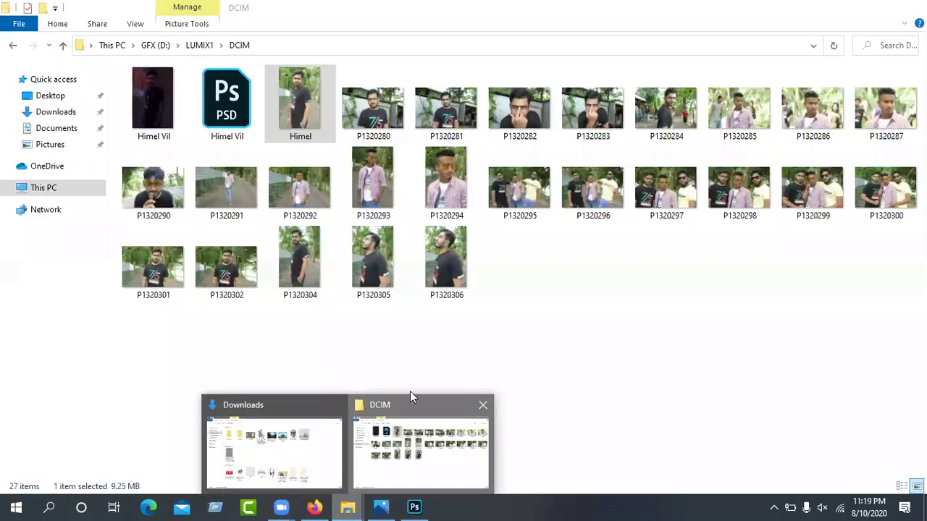
{"action": "left_click", "coordinate": [410, 405]}
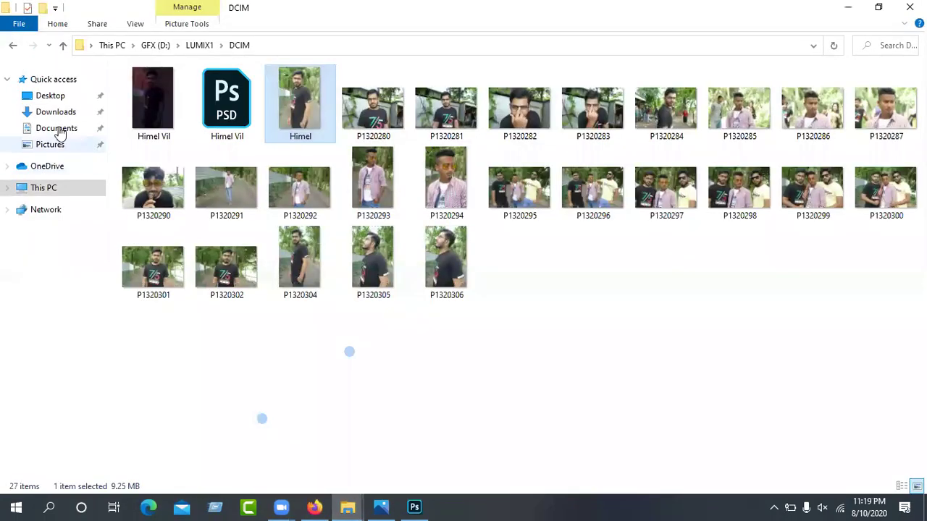
{"action": "left_click", "coordinate": [19, 194]}
{"action": "double_click", "coordinate": [353, 199]}
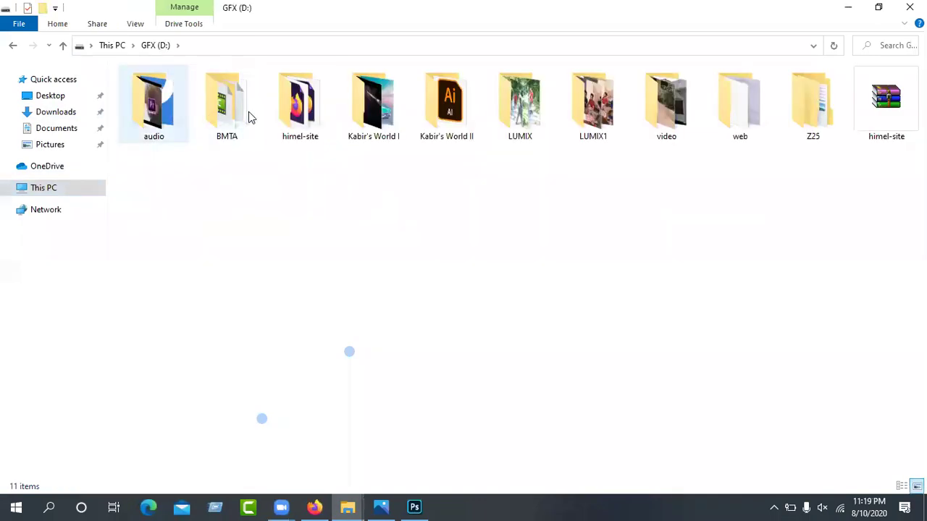
{"action": "double_click", "coordinate": [373, 102]}
{"action": "left_click", "coordinate": [182, 106]}
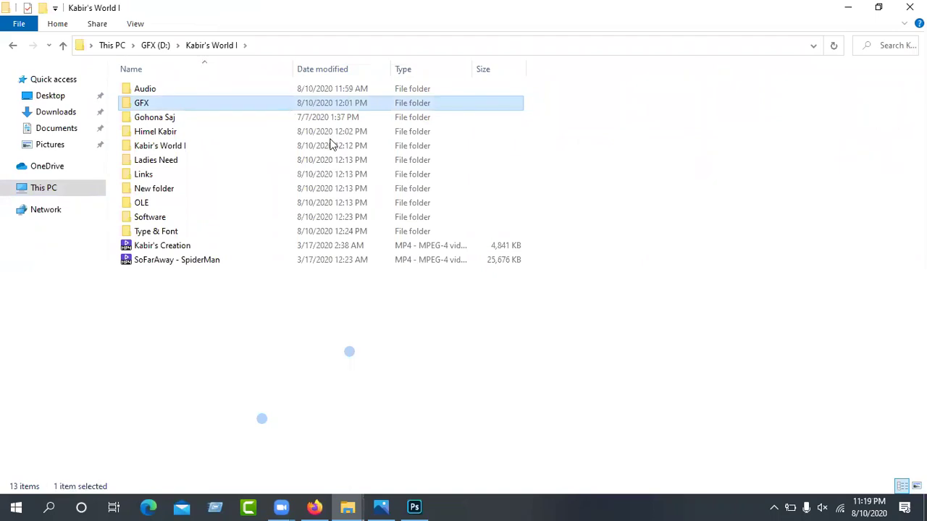
{"action": "key", "text": "super+Down"}
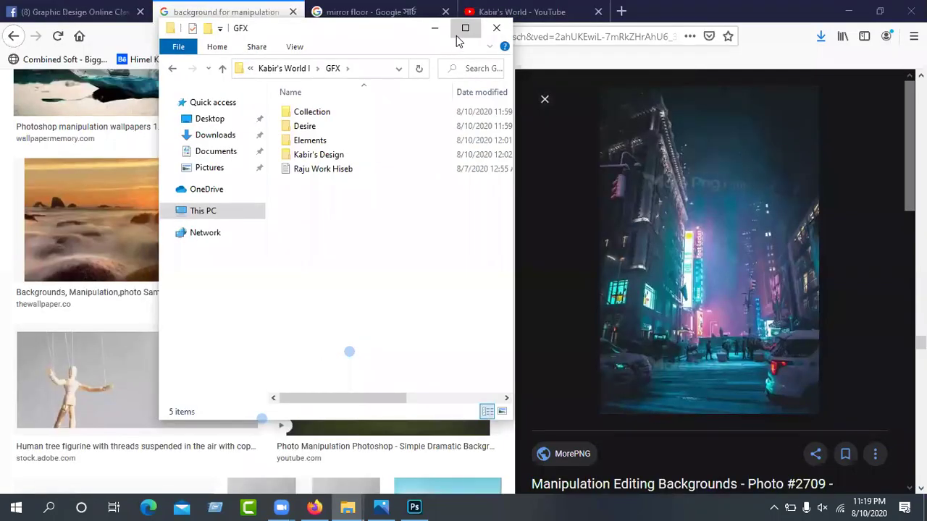
{"action": "left_click", "coordinate": [459, 32]}
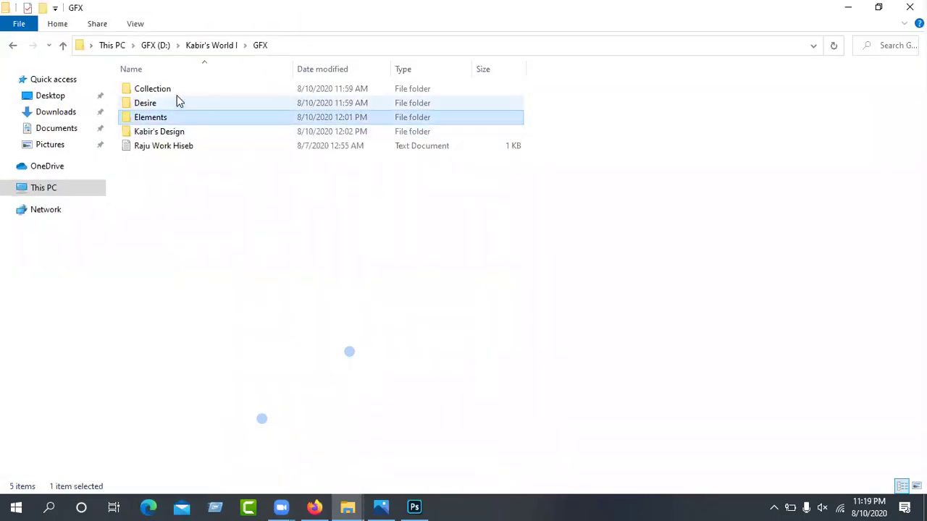
Open the Picture folder inside Elements and look through its images
{"action": "left_click", "coordinate": [178, 89]}
{"action": "double_click", "coordinate": [174, 119]}
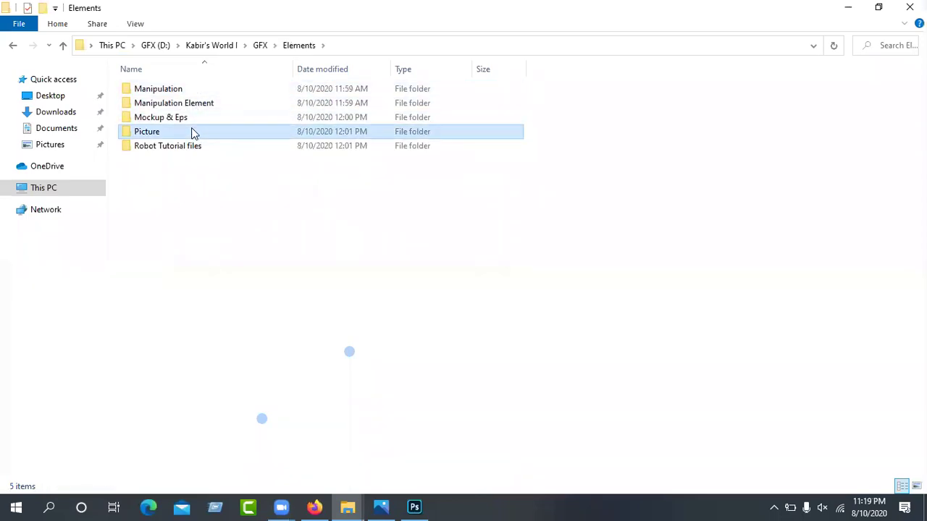
{"action": "double_click", "coordinate": [193, 132]}
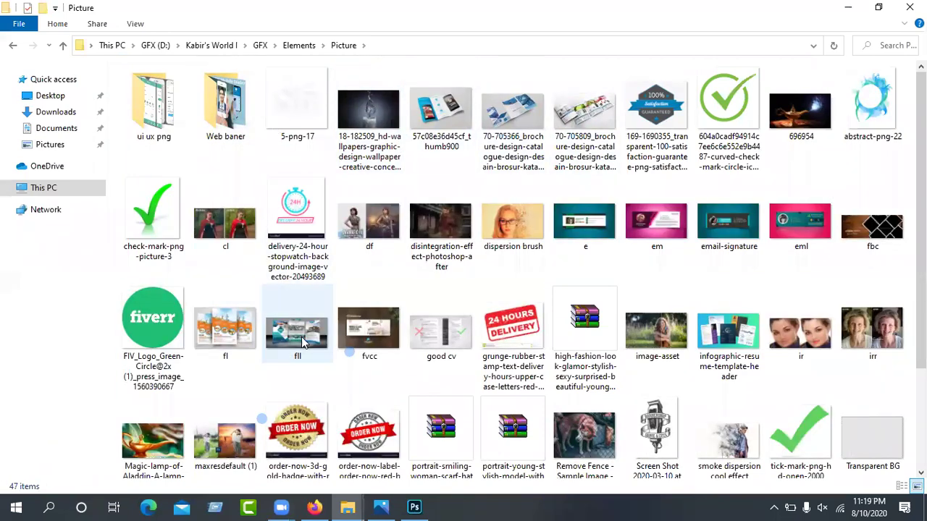
{"action": "scroll", "coordinate": [346, 352], "scroll_direction": "down", "scroll_amount": 3}
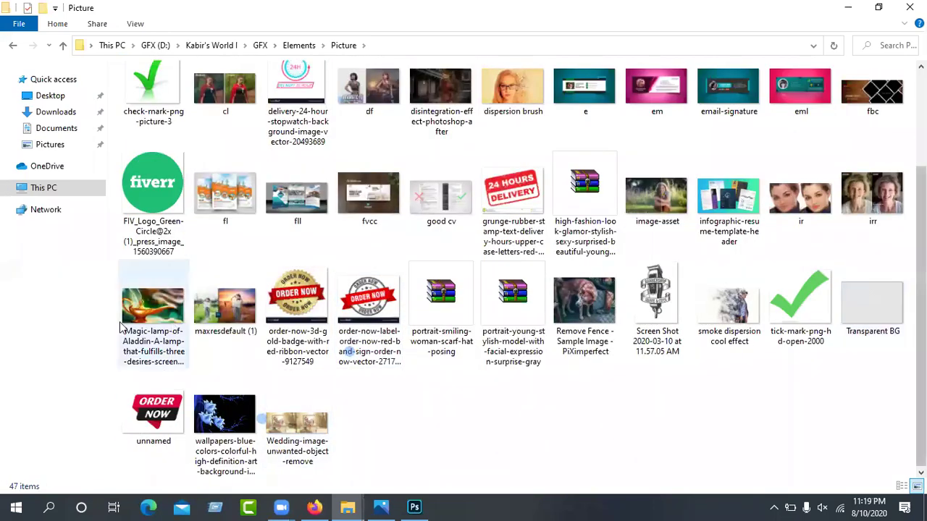
{"action": "scroll", "coordinate": [608, 251], "scroll_direction": "up", "scroll_amount": 3}
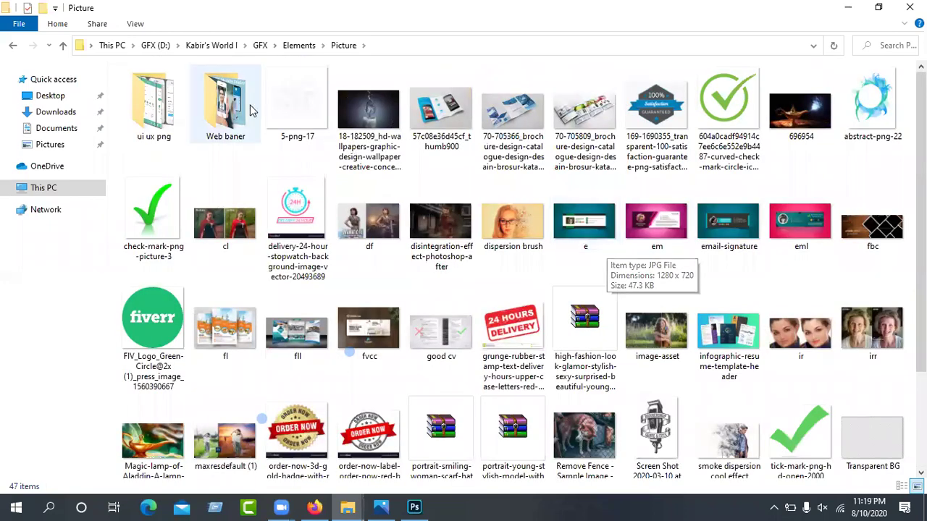
Go to the Manipulation Element folder and open its neon city street image as a new document in Photoshop
{"action": "left_click", "coordinate": [63, 45]}
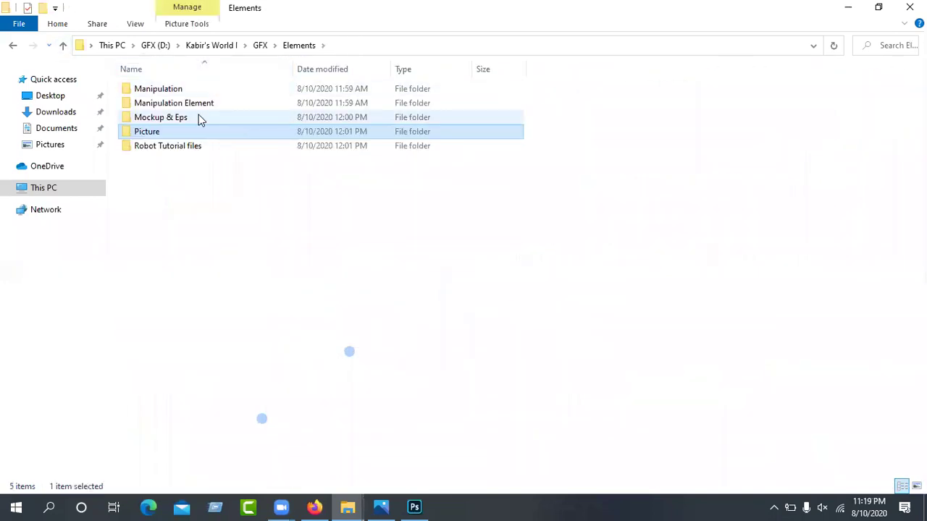
{"action": "double_click", "coordinate": [196, 109]}
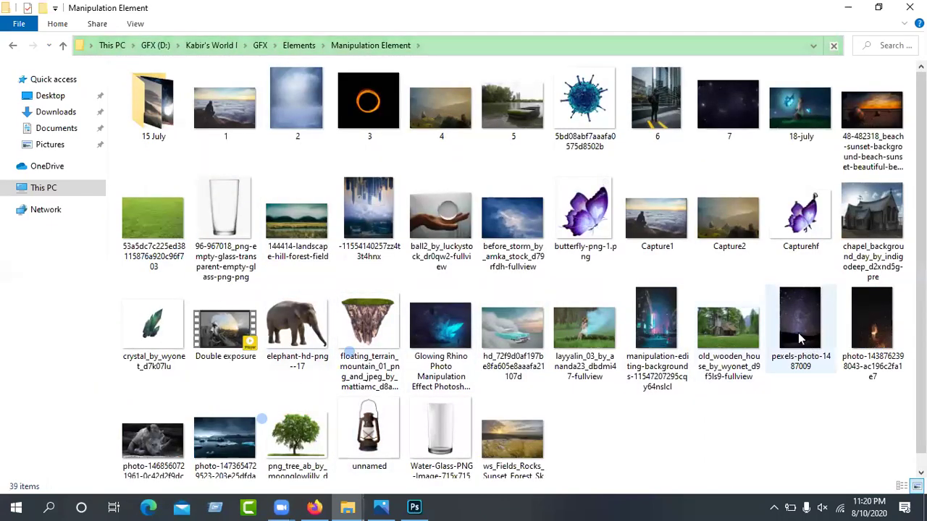
{"action": "left_click", "coordinate": [651, 329]}
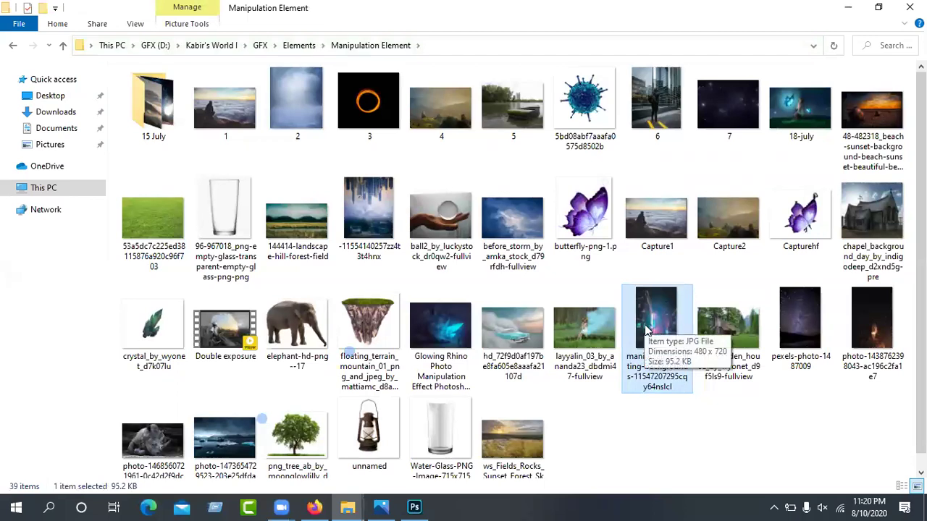
{"action": "left_click_drag", "start_coordinate": [646, 331], "coordinate": [630, 32]}
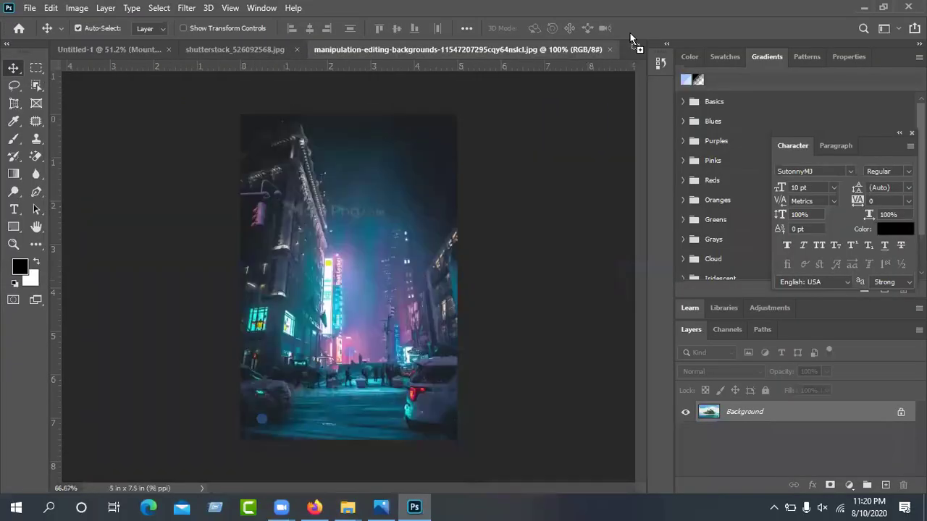
Close the shutterstock_526092568.jpg and Untitled-1 documents without saving their changes
{"action": "left_click", "coordinate": [296, 49]}
{"action": "left_click", "coordinate": [454, 197]}
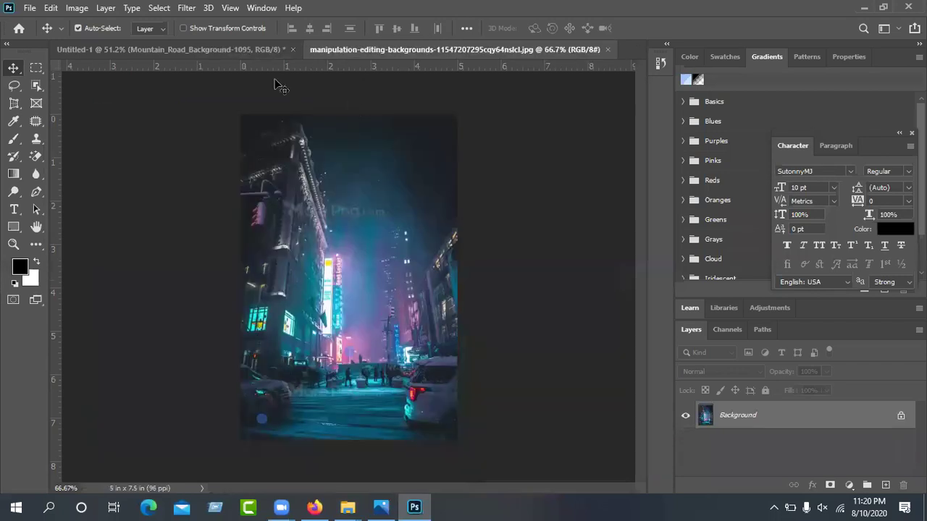
{"action": "left_click", "coordinate": [297, 48]}
{"action": "left_click", "coordinate": [293, 51]}
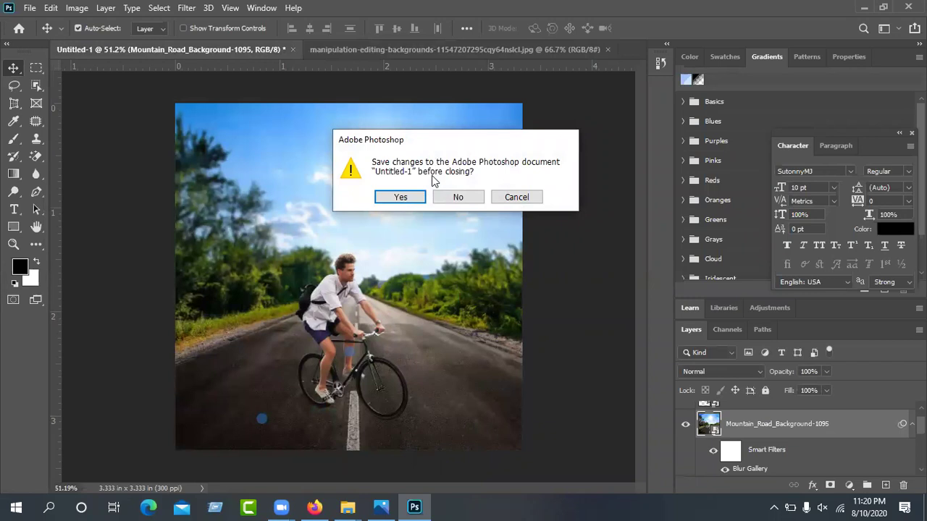
{"action": "left_click", "coordinate": [443, 199]}
Open the Image Size settings of the neon city street image and set the width and height units to pixels
{"action": "left_click", "coordinate": [48, 8]}
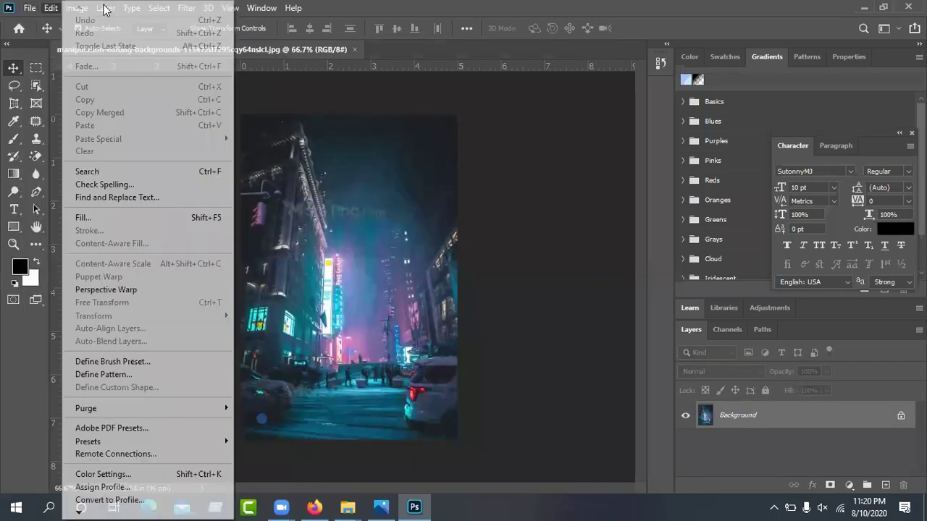
{"action": "left_click", "coordinate": [527, 108]}
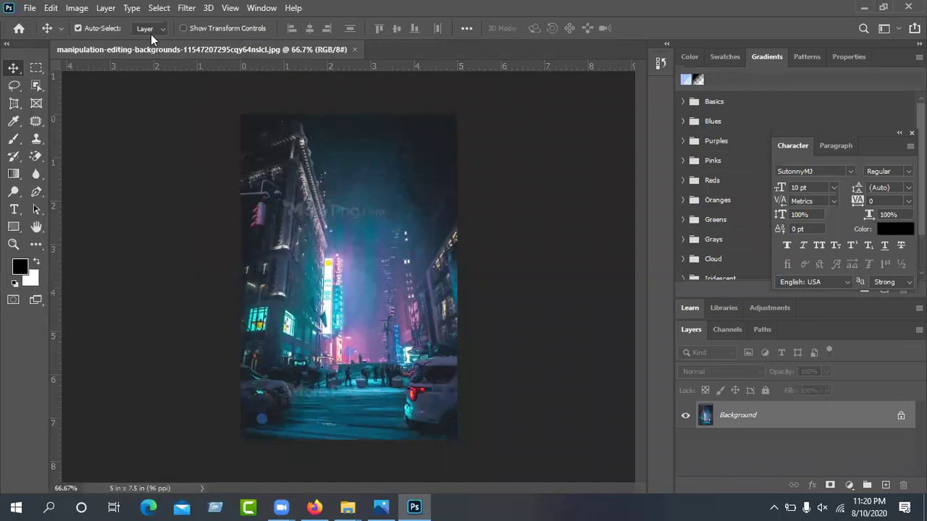
{"action": "left_click", "coordinate": [104, 8]}
{"action": "left_click", "coordinate": [99, 9]}
{"action": "left_click", "coordinate": [89, 8]}
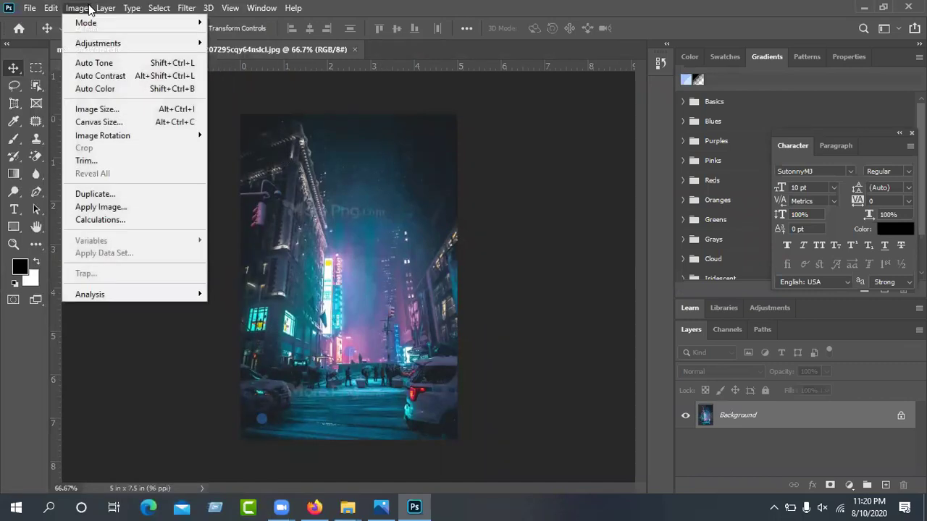
{"action": "left_click", "coordinate": [97, 108]}
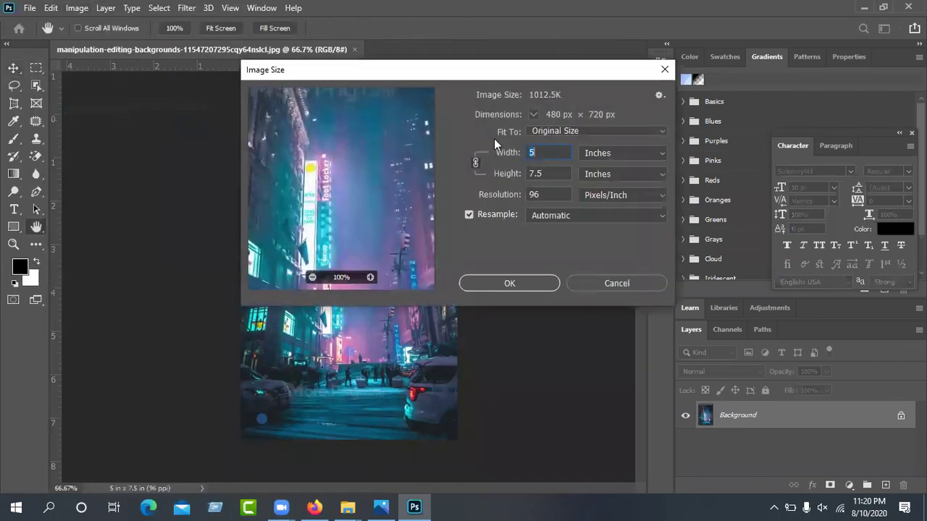
{"action": "left_click", "coordinate": [610, 160]}
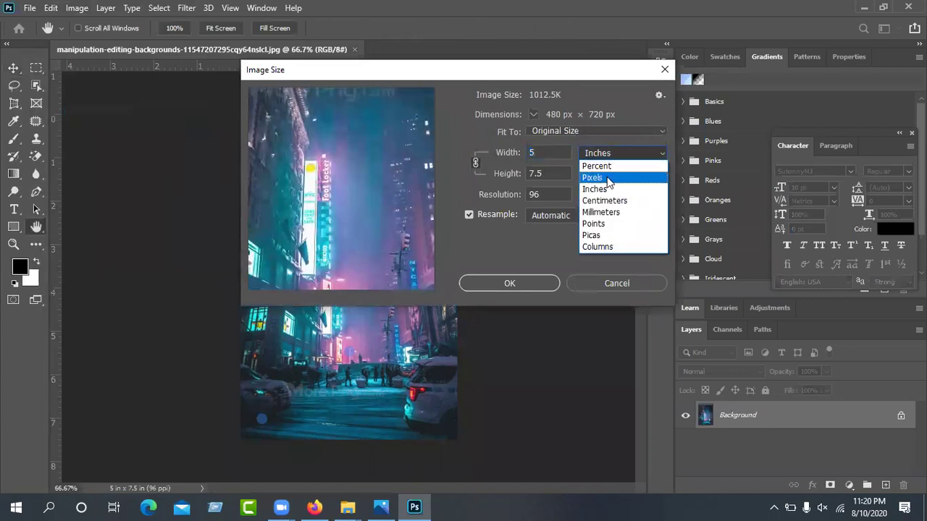
{"action": "left_click", "coordinate": [609, 178]}
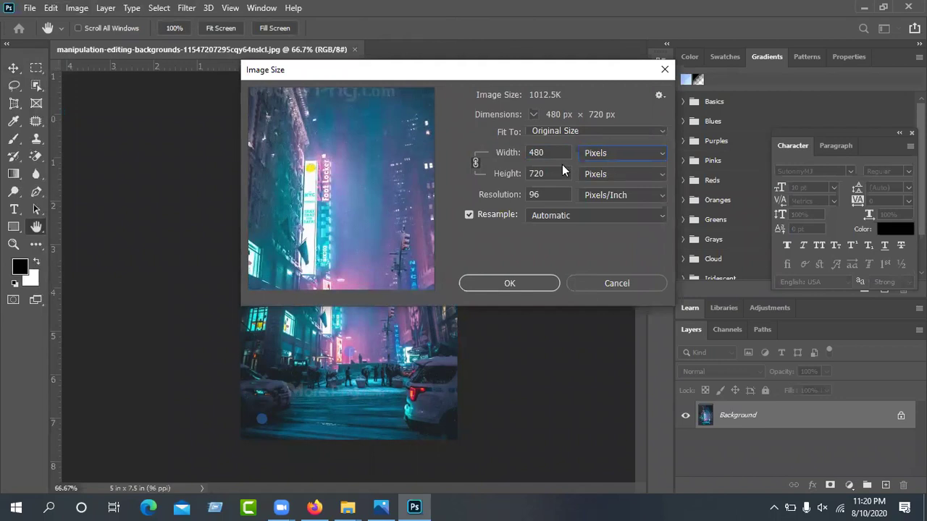
Set the image resolution to 300 pixels/inch and apply the new image size
{"action": "left_click_drag", "start_coordinate": [554, 195], "coordinate": [418, 252]}
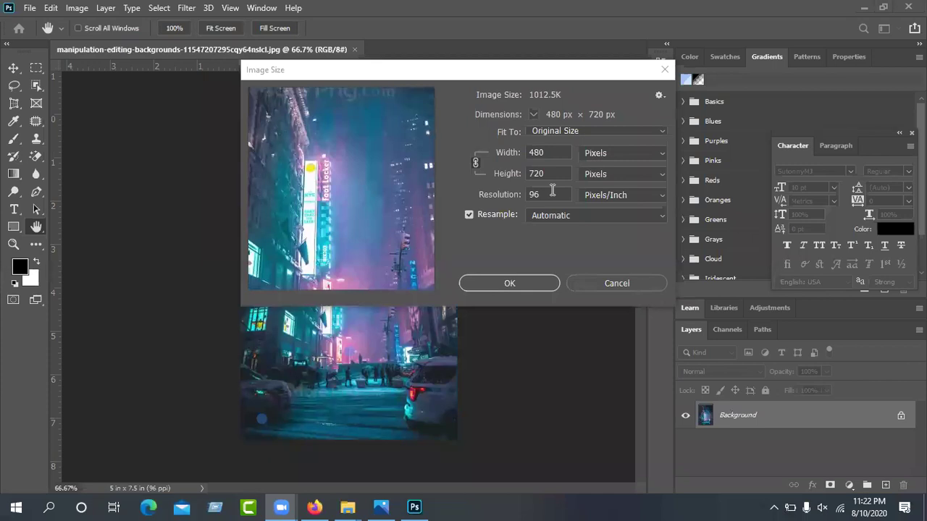
{"action": "left_click_drag", "start_coordinate": [552, 191], "coordinate": [512, 202]}
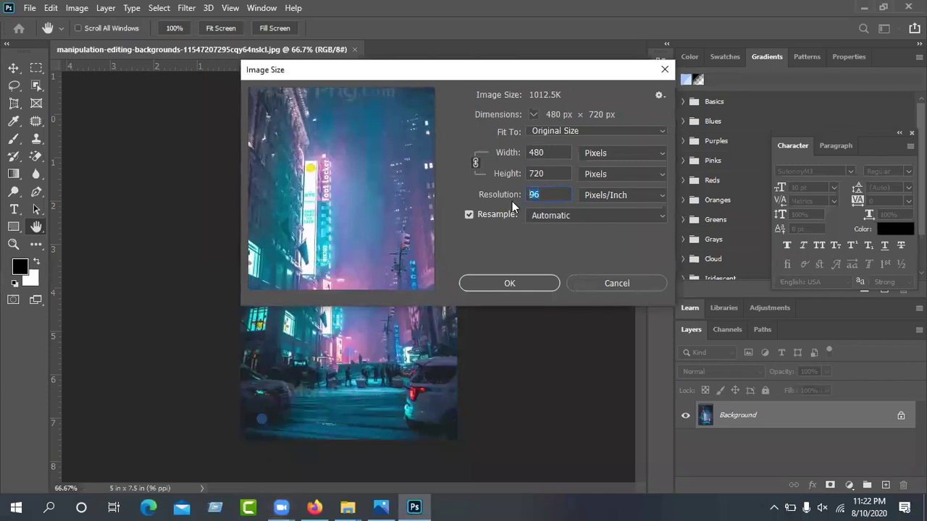
{"action": "type", "text": "300"}
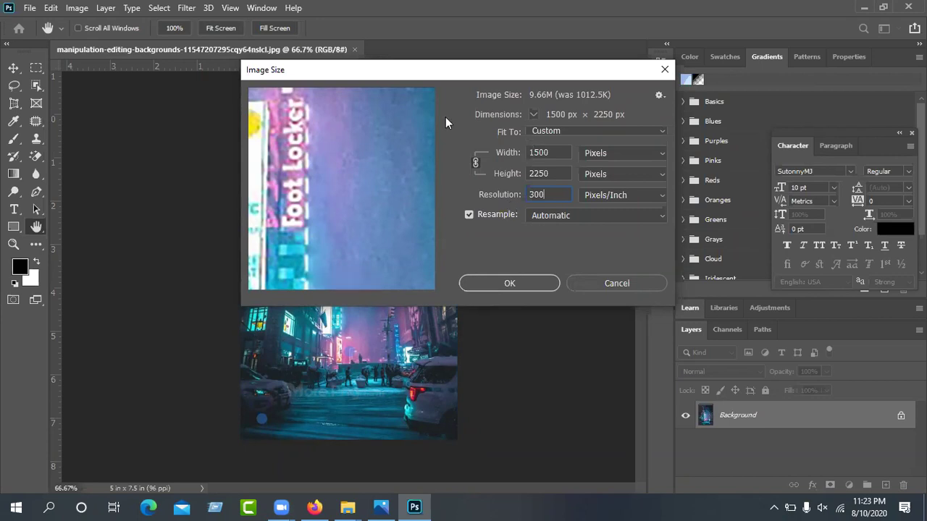
{"action": "left_click", "coordinate": [518, 287]}
{"action": "left_click", "coordinate": [510, 283]}
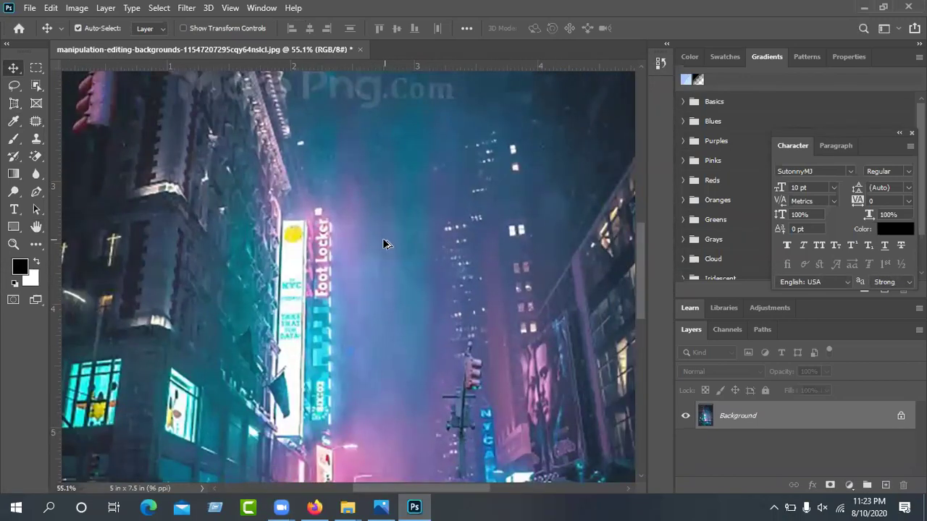
{"action": "key", "text": "ctrl+0"}
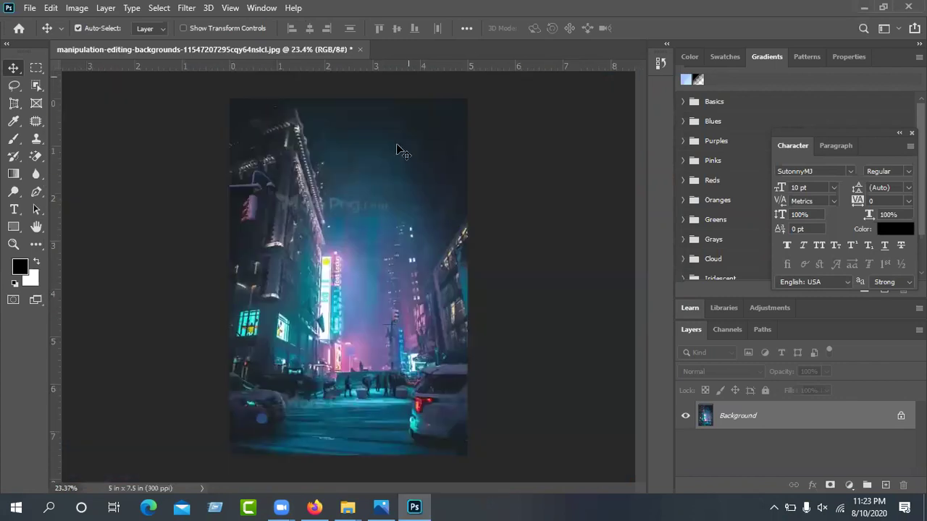
Start saving the image under a new name on the computer and stop the cloud-or-computer choice from showing again
{"action": "left_click", "coordinate": [30, 8]}
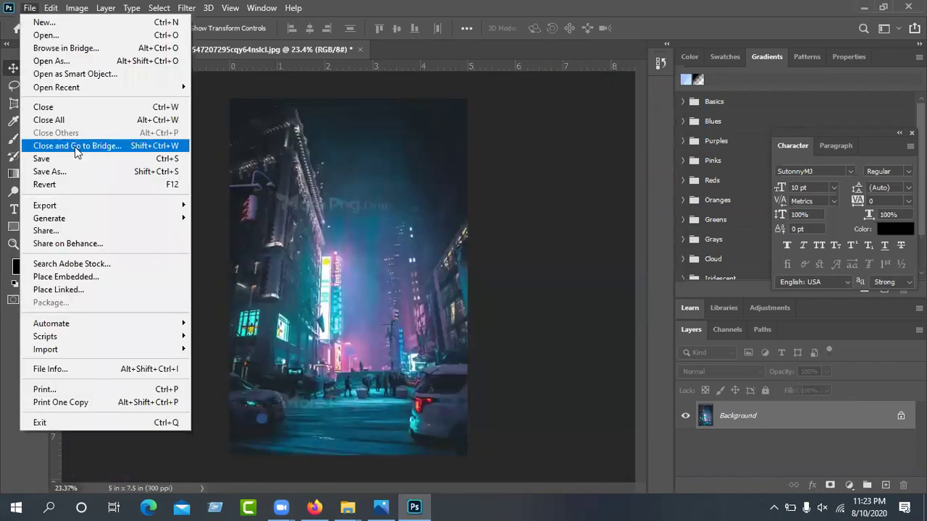
{"action": "left_click", "coordinate": [64, 172]}
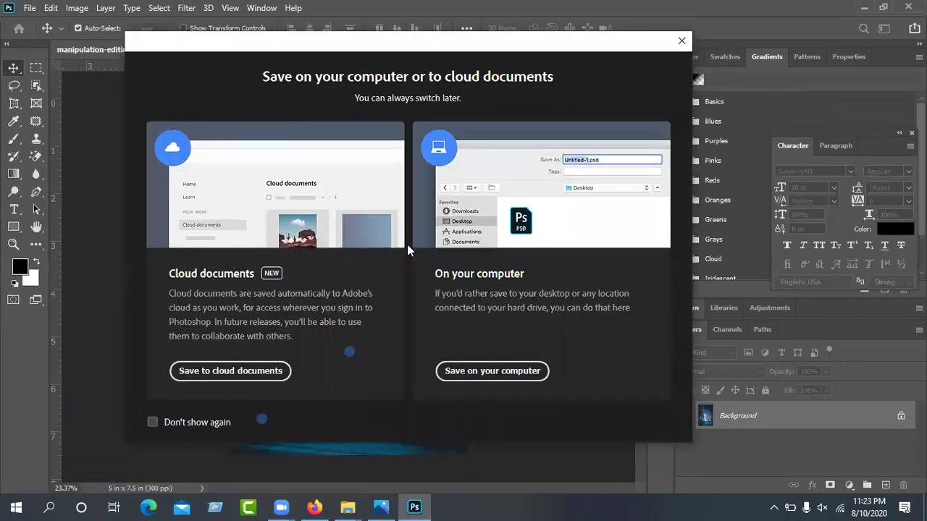
{"action": "left_click", "coordinate": [152, 422]}
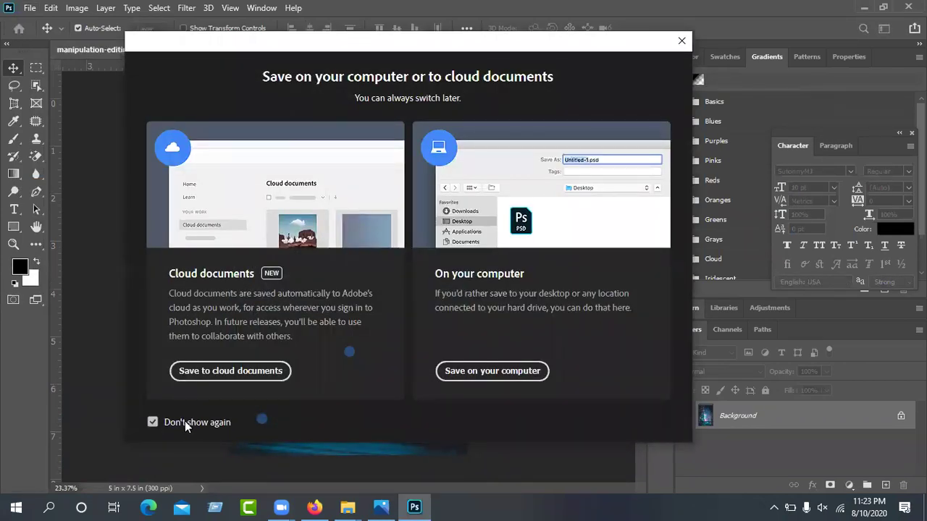
{"action": "left_click", "coordinate": [451, 372]}
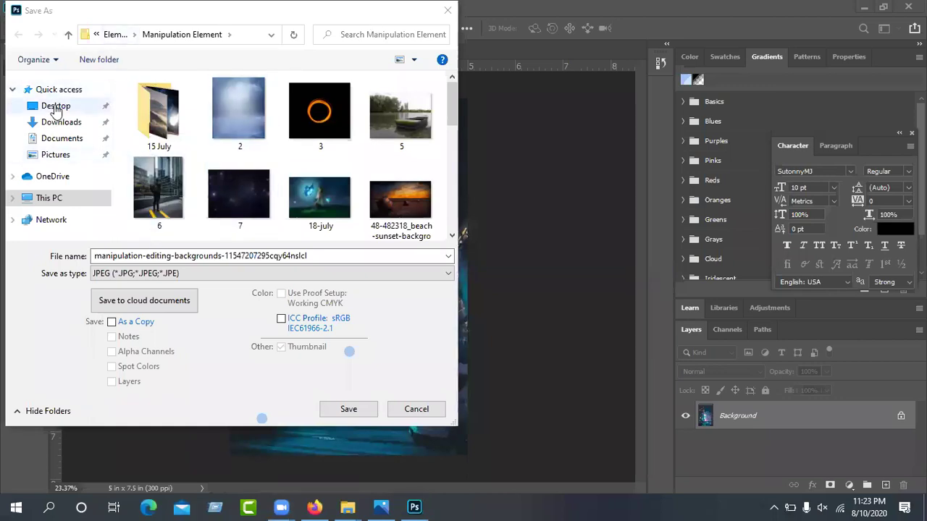
Save the document to the Desktop in Photoshop PSD format with the file name Himel Manipulation
{"action": "left_click", "coordinate": [55, 107]}
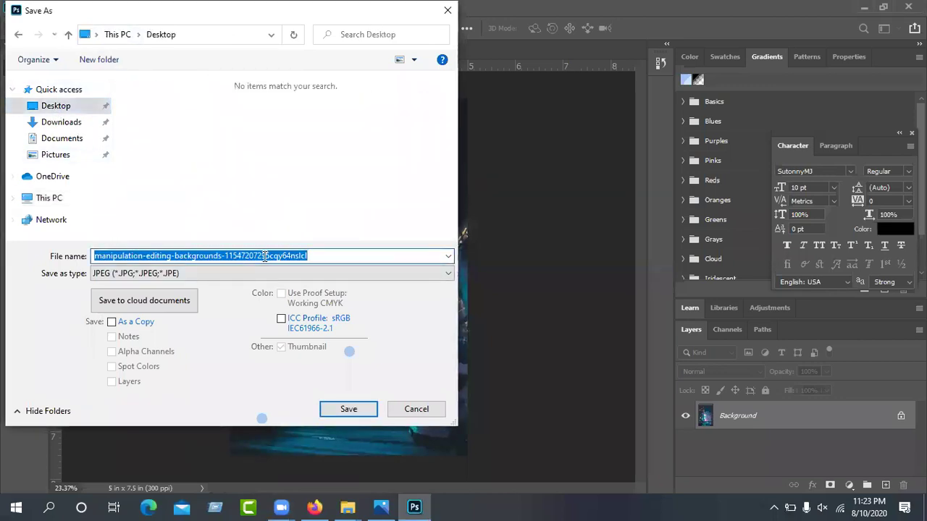
{"action": "type", "text": "Himel Manipulation"}
{"action": "left_click", "coordinate": [194, 273]}
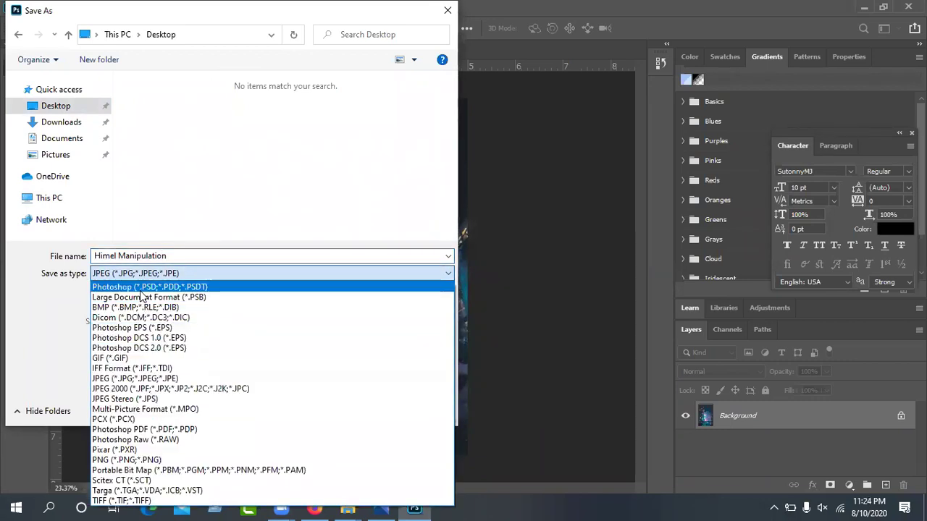
{"action": "left_click", "coordinate": [141, 290]}
{"action": "left_click", "coordinate": [347, 408]}
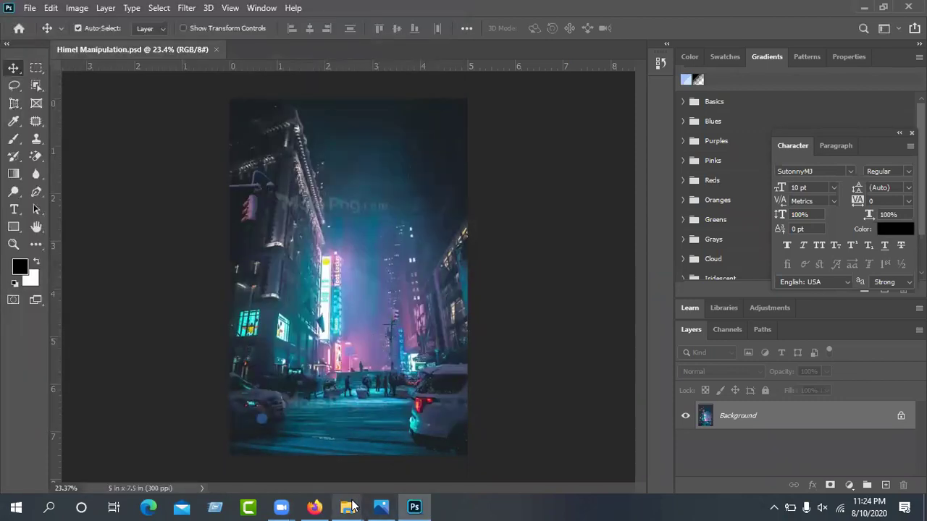
Switch to the Manipulation Element window in File Explorer and go up to the root of drive GFX (D:)
{"action": "mouse_move", "coordinate": [348, 506]}
{"action": "mouse_move", "coordinate": [358, 467]}
{"action": "mouse_move", "coordinate": [308, 447]}
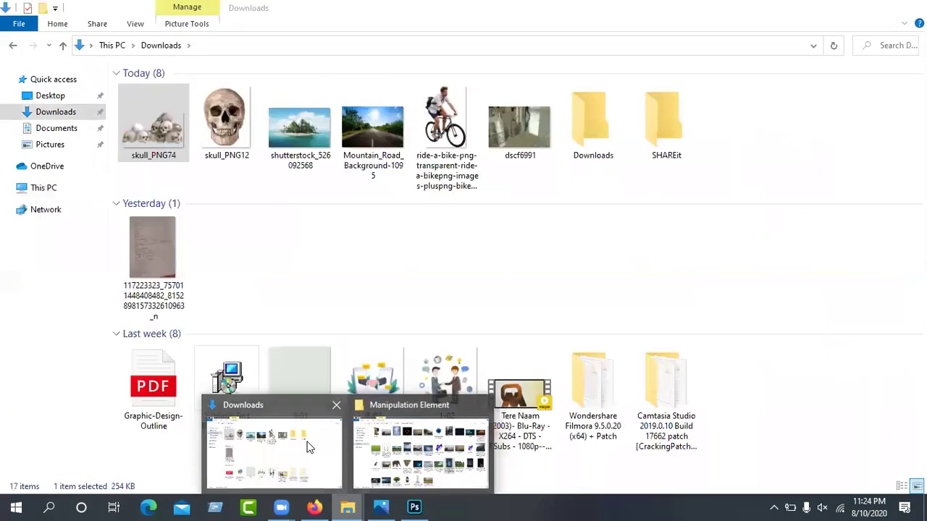
{"action": "left_click", "coordinate": [384, 449]}
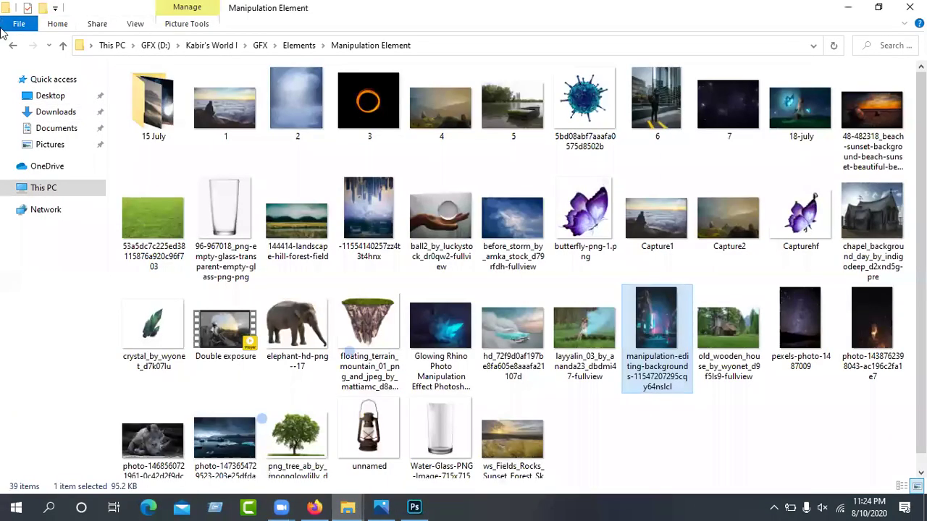
{"action": "left_click", "coordinate": [58, 50]}
{"action": "left_click", "coordinate": [58, 53]}
{"action": "left_click", "coordinate": [58, 53]}
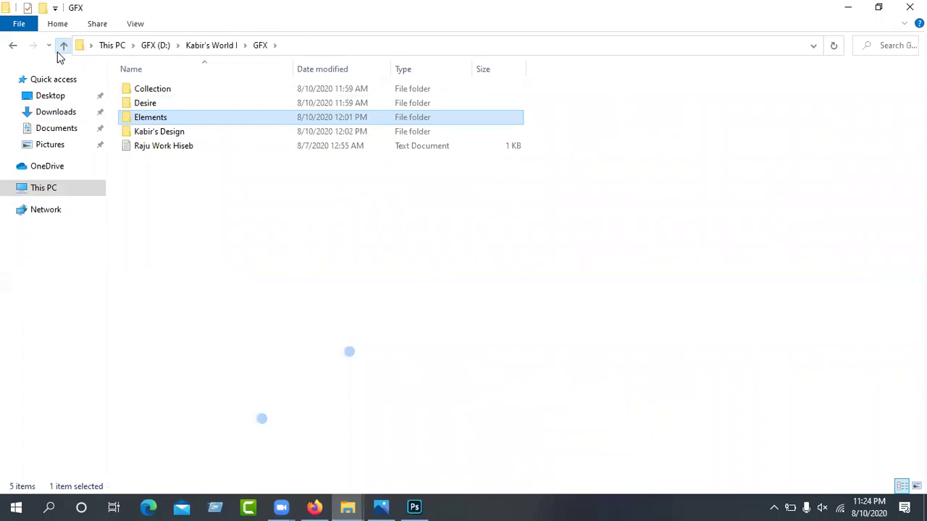
{"action": "left_click", "coordinate": [168, 147]}
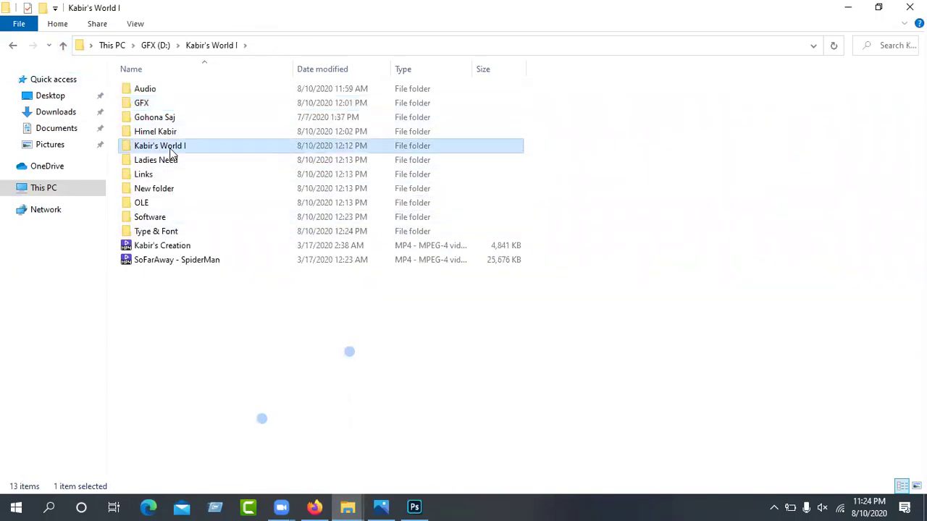
{"action": "left_click", "coordinate": [166, 134]}
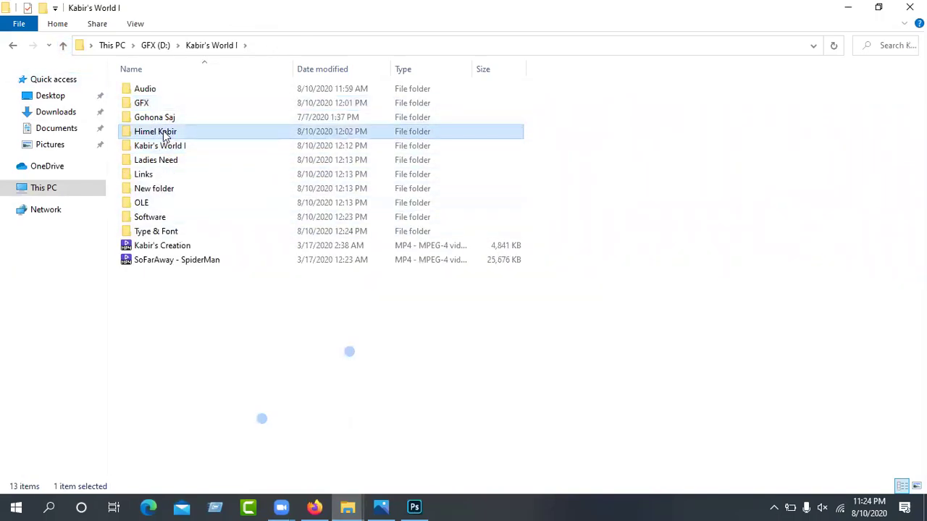
{"action": "left_click", "coordinate": [62, 45]}
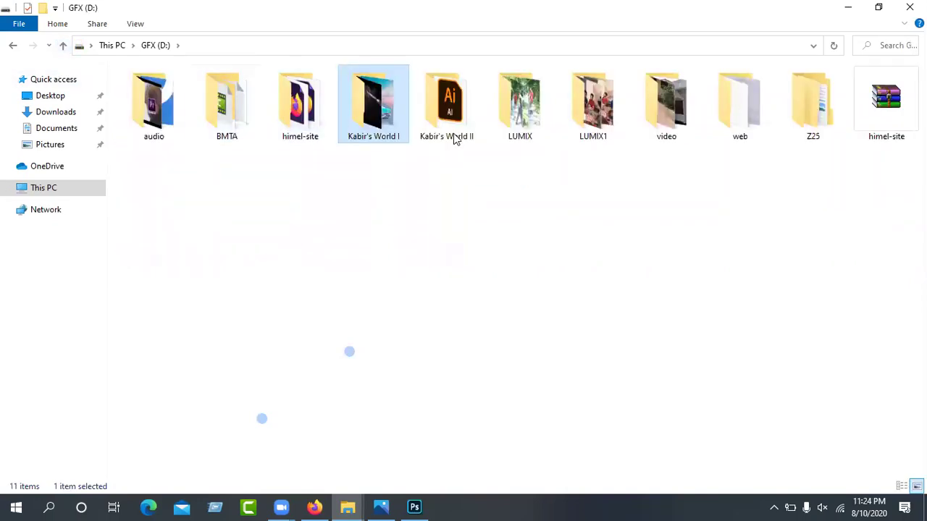
Go into the LUMIX1 folder and open Himel Vil.psd as a separate document in Photoshop
{"action": "double_click", "coordinate": [572, 112]}
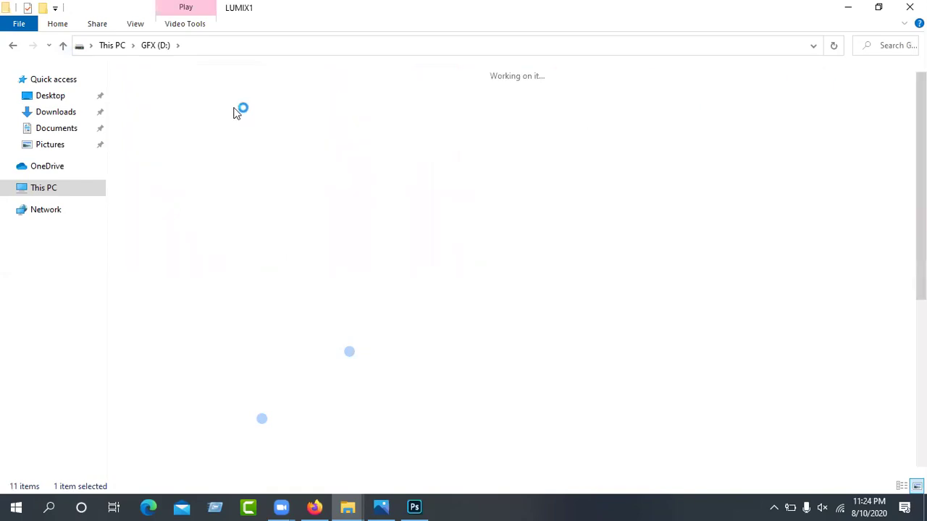
{"action": "double_click", "coordinate": [154, 126]}
{"action": "left_click_drag", "start_coordinate": [215, 96], "coordinate": [333, 55]}
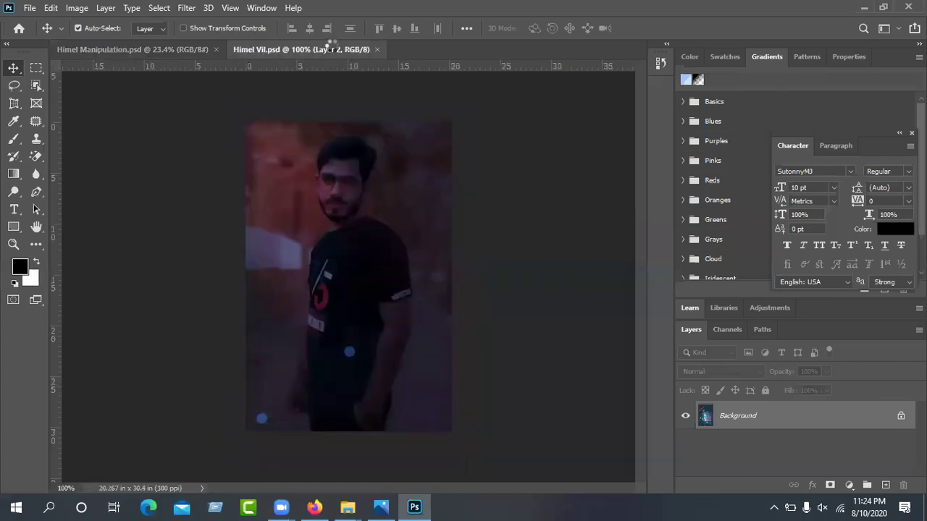
{"action": "left_click", "coordinate": [351, 172]}
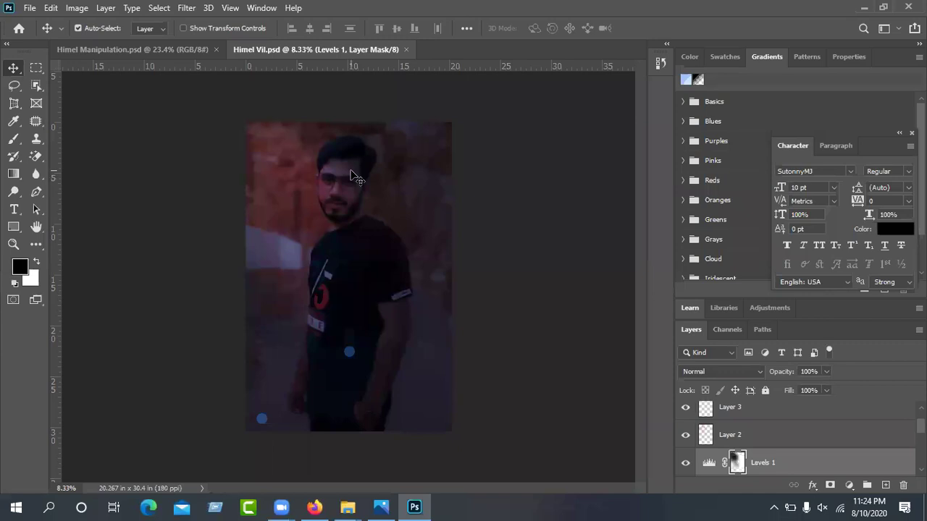
Turn off Auto-Select and copy Layer 1 from Himel Vil.psd into Himel Manipulation.psd
{"action": "scroll", "coordinate": [747, 434], "scroll_direction": "down", "scroll_amount": 2}
{"action": "left_click", "coordinate": [749, 439]}
{"action": "scroll", "coordinate": [746, 441], "scroll_direction": "down", "scroll_amount": 1}
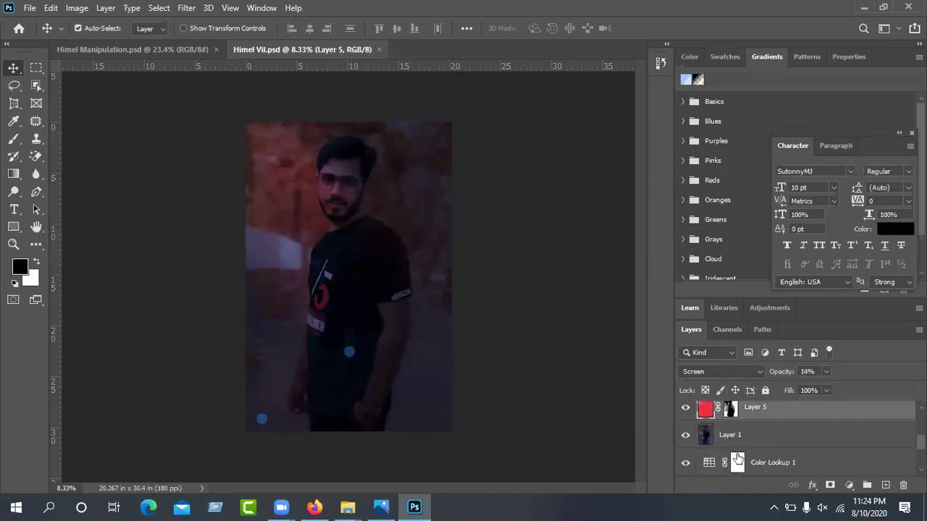
{"action": "left_click", "coordinate": [699, 436]}
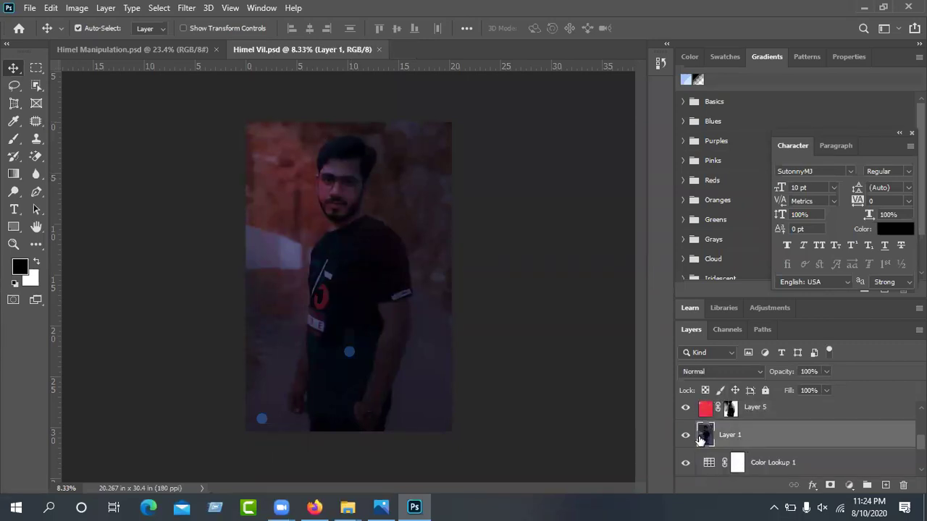
{"action": "left_click", "coordinate": [113, 30]}
{"action": "left_click_drag", "start_coordinate": [359, 270], "coordinate": [371, 303]}
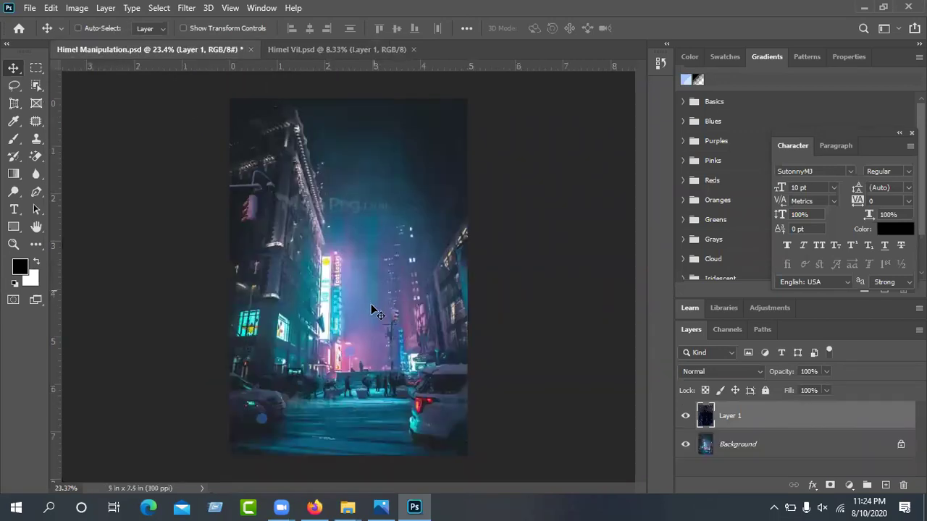
Show the transform controls, try moving the copied Layer 1 down, and undo the last two changes
{"action": "left_click", "coordinate": [219, 29]}
{"action": "left_click_drag", "start_coordinate": [388, 193], "coordinate": [389, 261]}
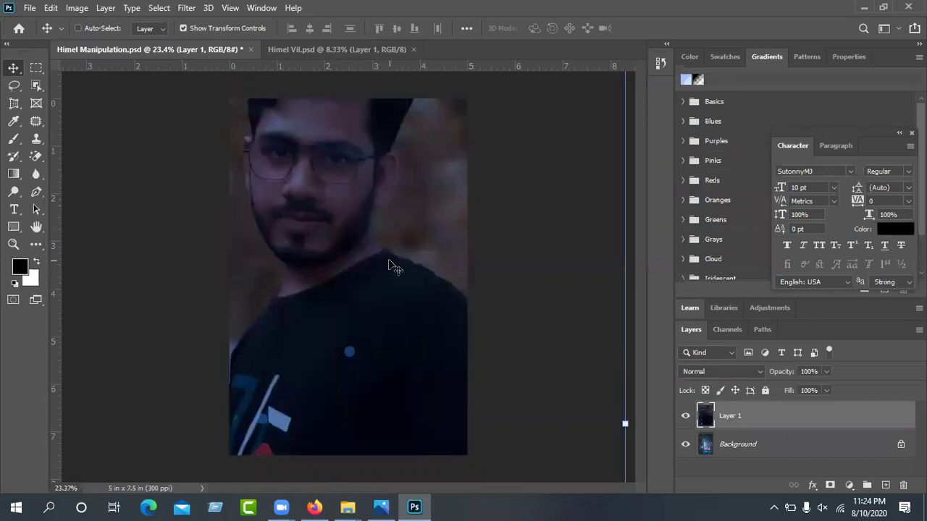
{"action": "scroll", "coordinate": [390, 260], "scroll_direction": "down", "scroll_amount": 2}
{"action": "scroll", "coordinate": [390, 260], "scroll_direction": "down", "scroll_amount": 6}
{"action": "key", "text": "ctrl+z"}
{"action": "key", "text": "ctrl+z"}
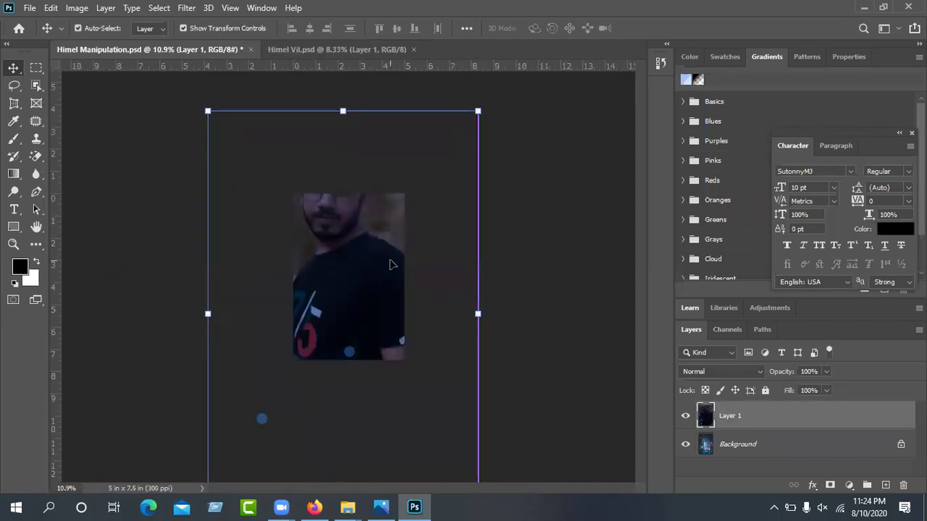
Switch to the Himel Vil.psd document and select its Hue/Saturation 2 layer
{"action": "left_click", "coordinate": [290, 48]}
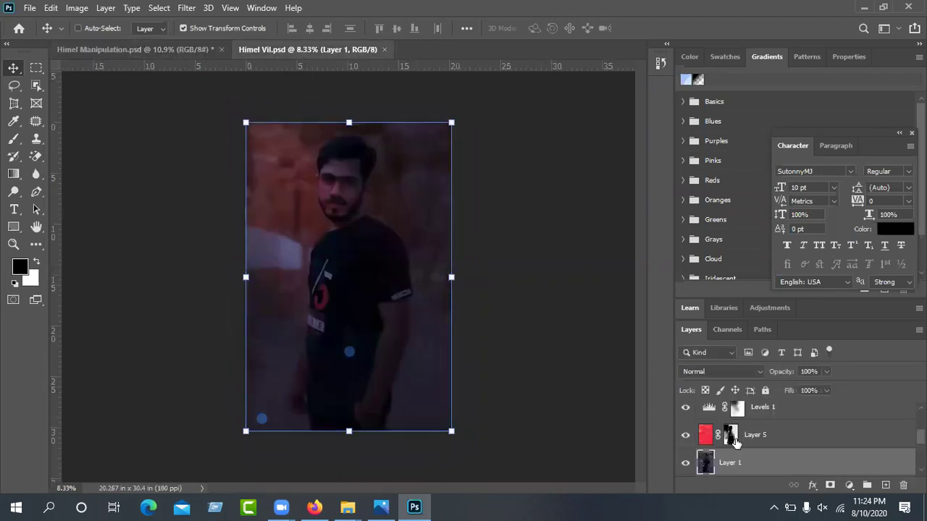
{"action": "scroll", "coordinate": [745, 445], "scroll_direction": "down", "scroll_amount": 2}
{"action": "scroll", "coordinate": [727, 438], "scroll_direction": "up", "scroll_amount": 3}
{"action": "scroll", "coordinate": [726, 435], "scroll_direction": "down", "scroll_amount": 5}
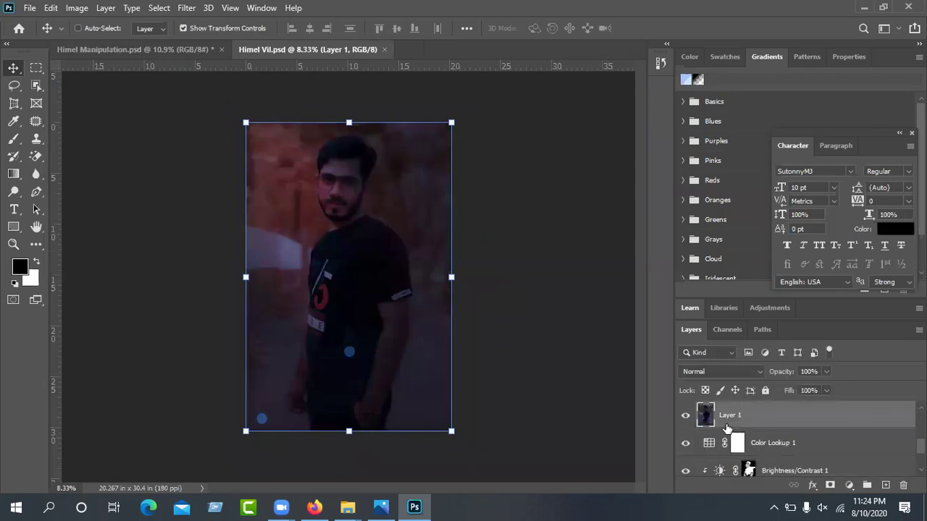
{"action": "left_click", "coordinate": [721, 443]}
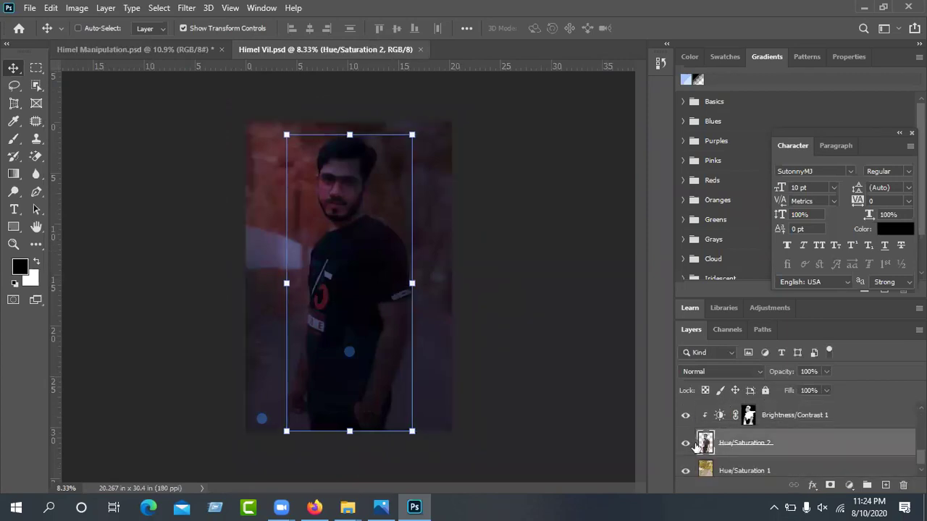
Move the Hue/Saturation 2 cut-out up and to the right, and release the Brightness/Contrast 1 clipping mask above it
{"action": "left_click_drag", "start_coordinate": [345, 312], "coordinate": [388, 268]}
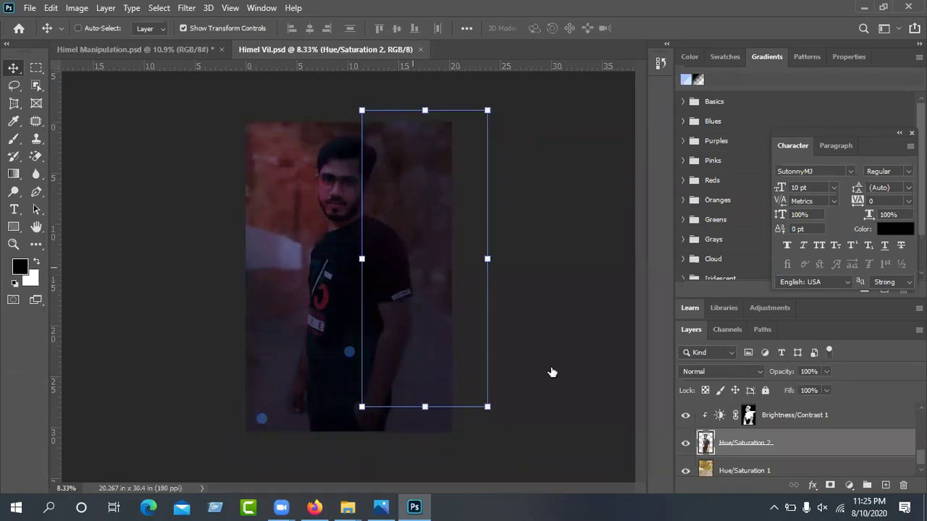
{"action": "right_click", "coordinate": [782, 416]}
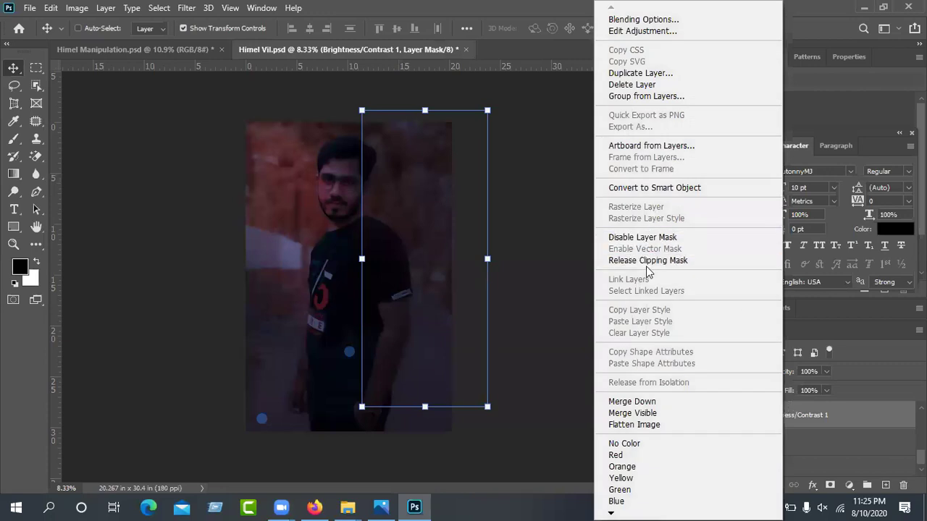
{"action": "left_click", "coordinate": [646, 260]}
{"action": "left_click", "coordinate": [799, 445]}
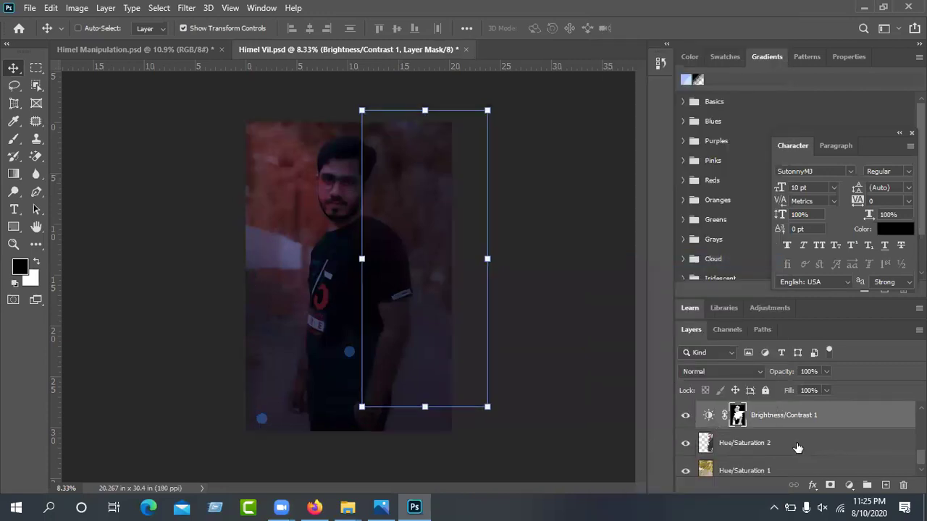
{"action": "left_click", "coordinate": [686, 444]}
{"action": "left_click", "coordinate": [685, 444]}
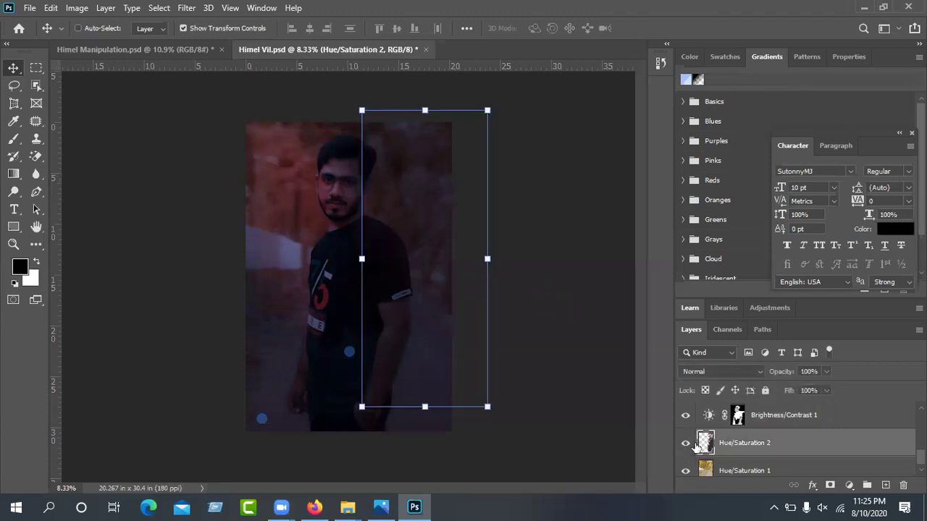
Hide the other layers in Himel Vil.psd, keeping only Layer 1 and Hue/Saturation 2 shown
{"action": "scroll", "coordinate": [730, 445], "scroll_direction": "down", "scroll_amount": 3}
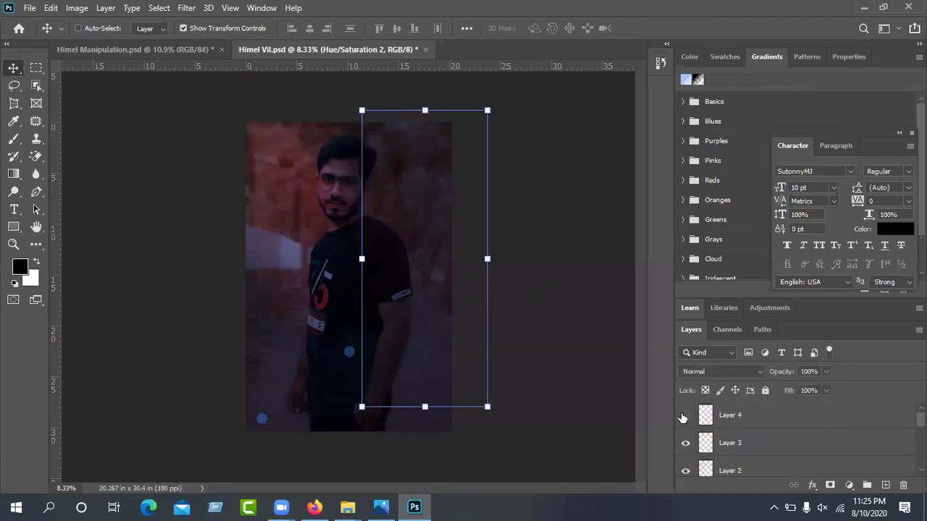
{"action": "scroll", "coordinate": [687, 461], "scroll_direction": "down", "scroll_amount": 2}
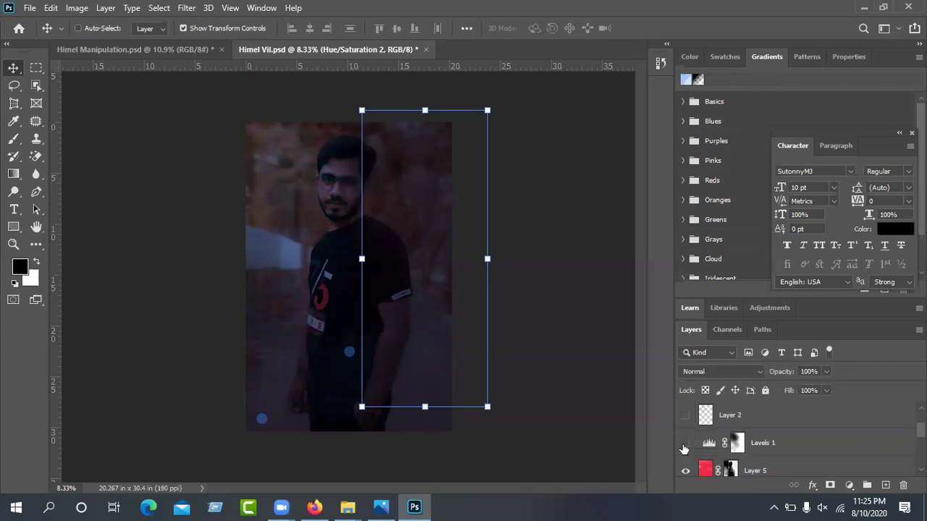
{"action": "scroll", "coordinate": [683, 449], "scroll_direction": "down", "scroll_amount": 1}
{"action": "left_click", "coordinate": [684, 444]}
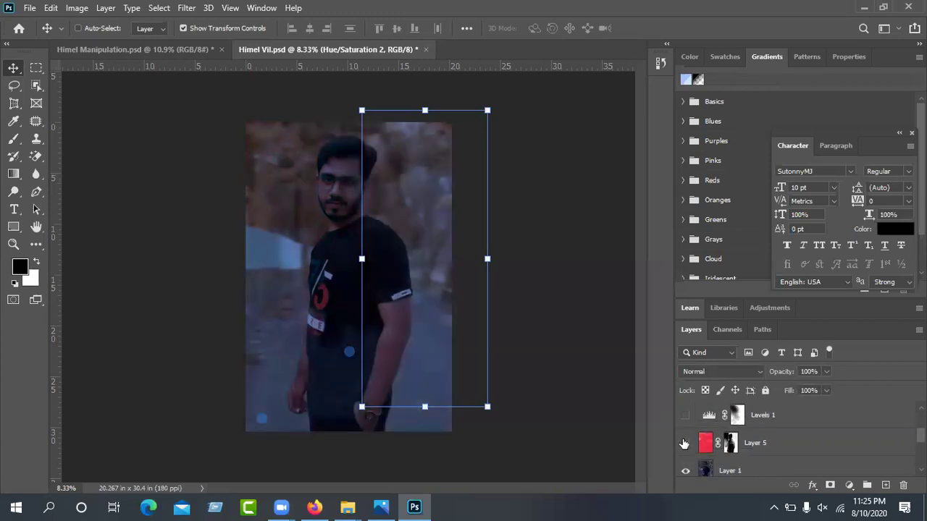
{"action": "scroll", "coordinate": [684, 444], "scroll_direction": "down", "scroll_amount": 2}
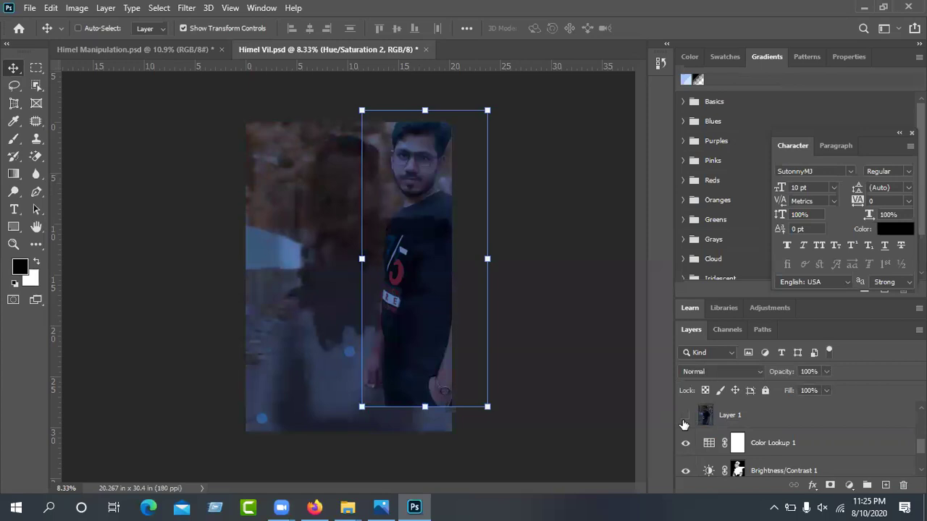
{"action": "left_click", "coordinate": [684, 419]}
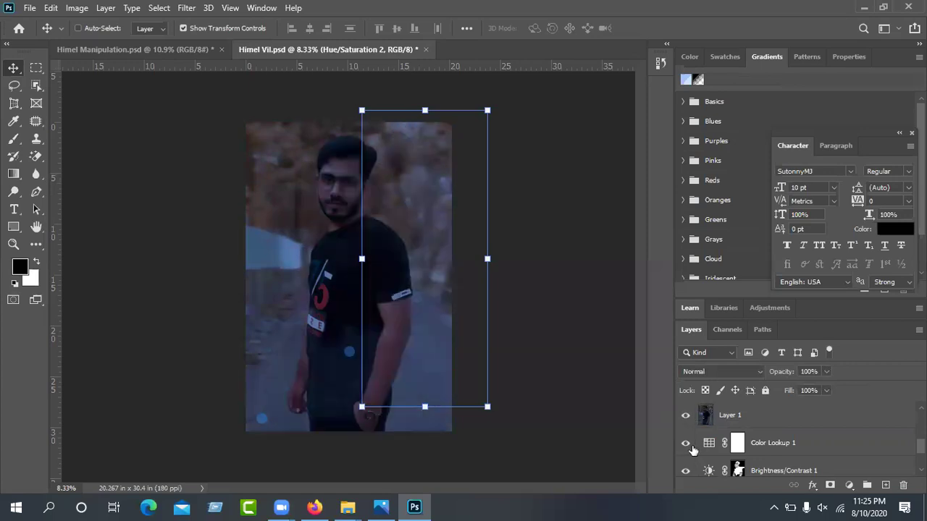
{"action": "scroll", "coordinate": [686, 456], "scroll_direction": "down", "scroll_amount": 1}
{"action": "scroll", "coordinate": [684, 447], "scroll_direction": "down", "scroll_amount": 1}
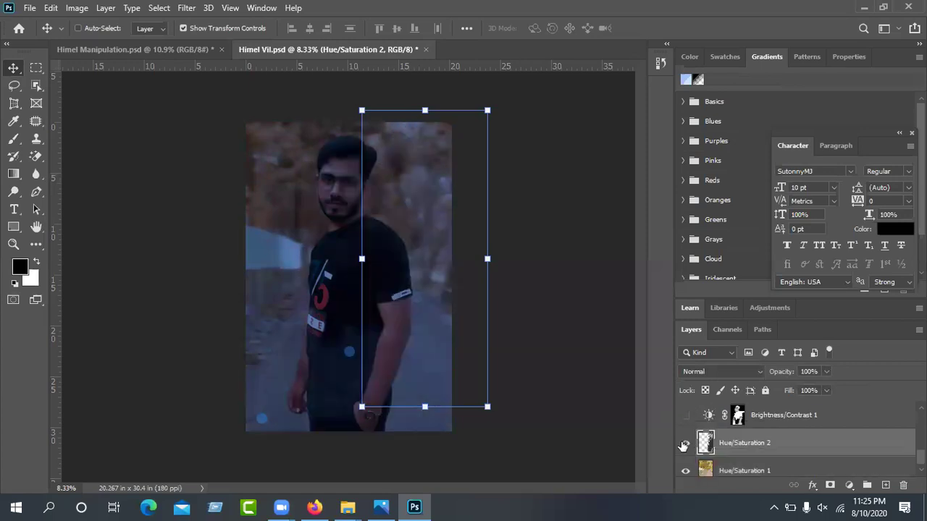
{"action": "scroll", "coordinate": [688, 471], "scroll_direction": "down", "scroll_amount": 1}
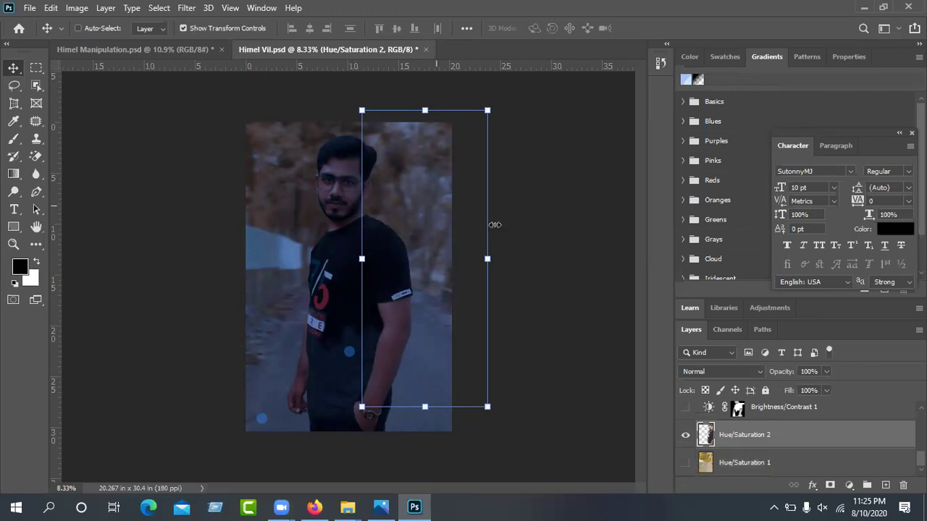
Move the Hue/Saturation 2 layer off the canvas, with Auto-Select on and the transform controls hidden
{"action": "left_click_drag", "start_coordinate": [443, 325], "coordinate": [596, 382]}
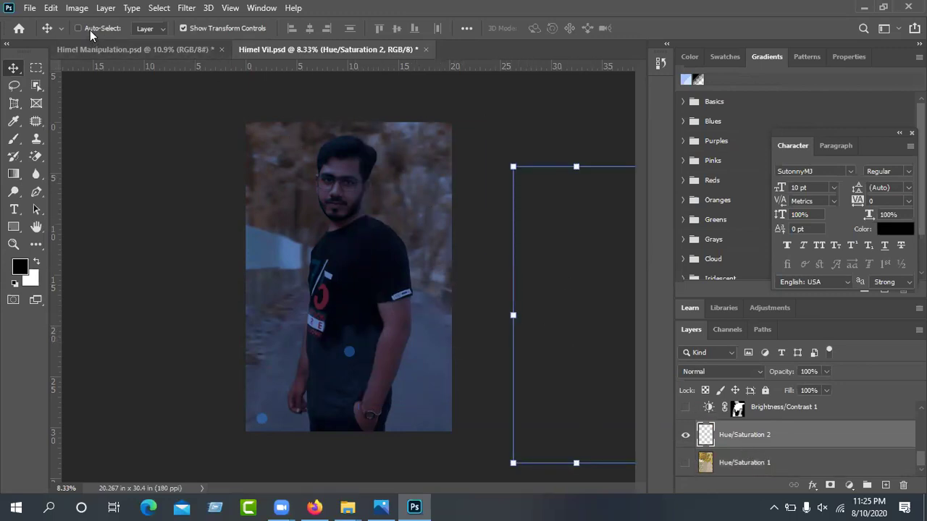
{"action": "left_click", "coordinate": [211, 29]}
Try moving Layer 1 to the left and back to the right across the canvas
{"action": "left_click_drag", "start_coordinate": [382, 283], "coordinate": [294, 276]}
{"action": "scroll", "coordinate": [696, 453], "scroll_direction": "down", "scroll_amount": 2}
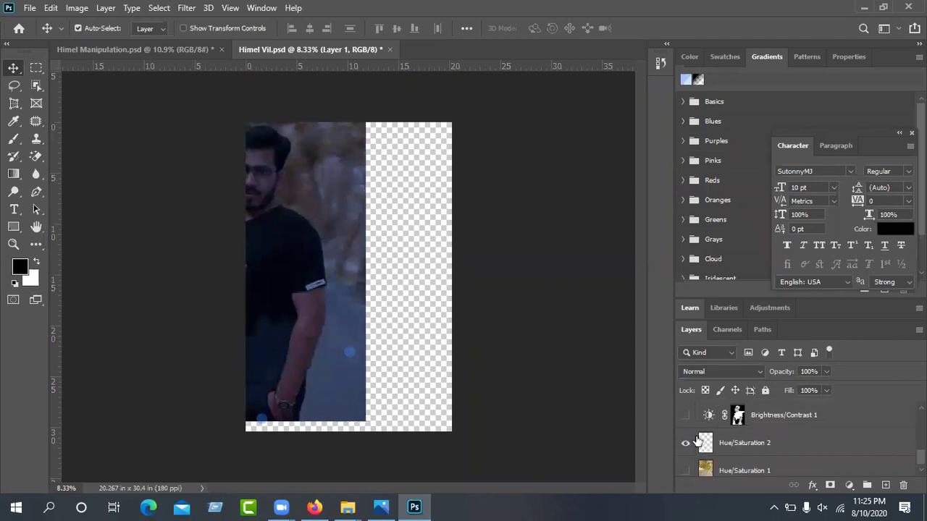
{"action": "scroll", "coordinate": [688, 445], "scroll_direction": "down", "scroll_amount": 1}
{"action": "scroll", "coordinate": [686, 451], "scroll_direction": "up", "scroll_amount": 1}
{"action": "left_click_drag", "start_coordinate": [322, 326], "coordinate": [422, 345]}
{"action": "scroll", "coordinate": [713, 445], "scroll_direction": "down", "scroll_amount": 2}
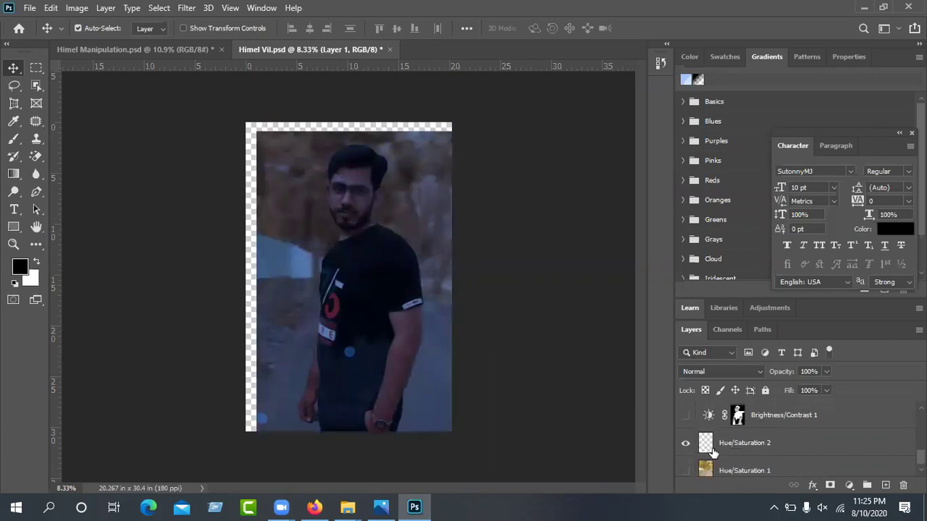
Show Layer 5, load its layer mask as a selection, and undo back to Layer 1's original position
{"action": "scroll", "coordinate": [715, 451], "scroll_direction": "up", "scroll_amount": 5}
{"action": "scroll", "coordinate": [715, 450], "scroll_direction": "down", "scroll_amount": 3}
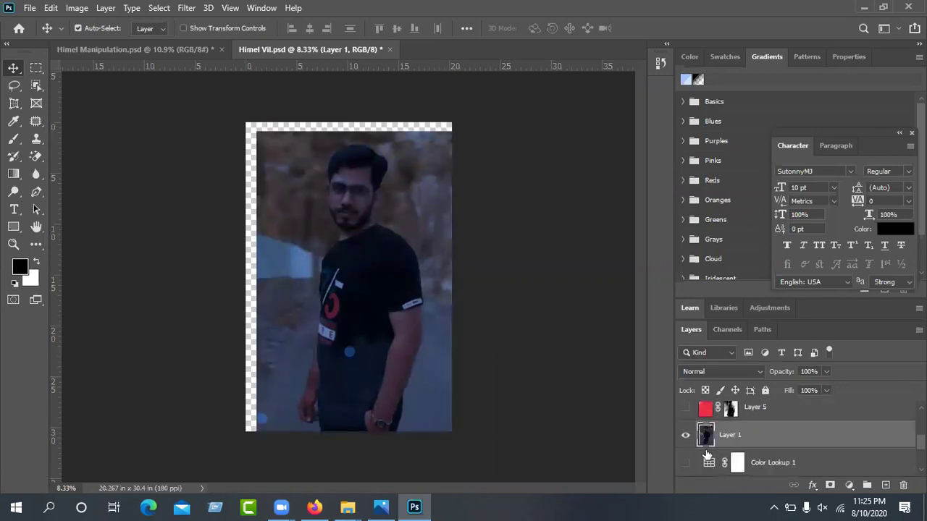
{"action": "scroll", "coordinate": [705, 439], "scroll_direction": "up", "scroll_amount": 2}
{"action": "left_click", "coordinate": [684, 437]}
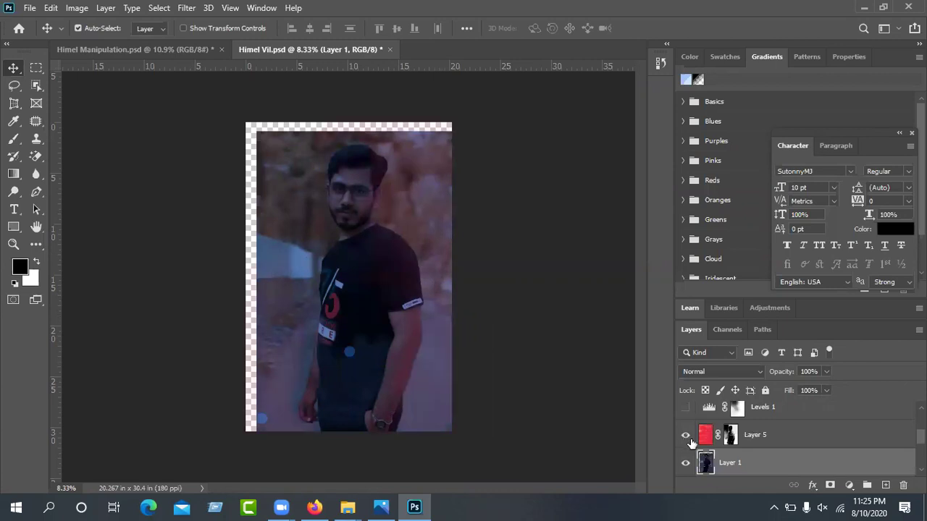
{"action": "left_click", "coordinate": [729, 437], "text": "ctrl"}
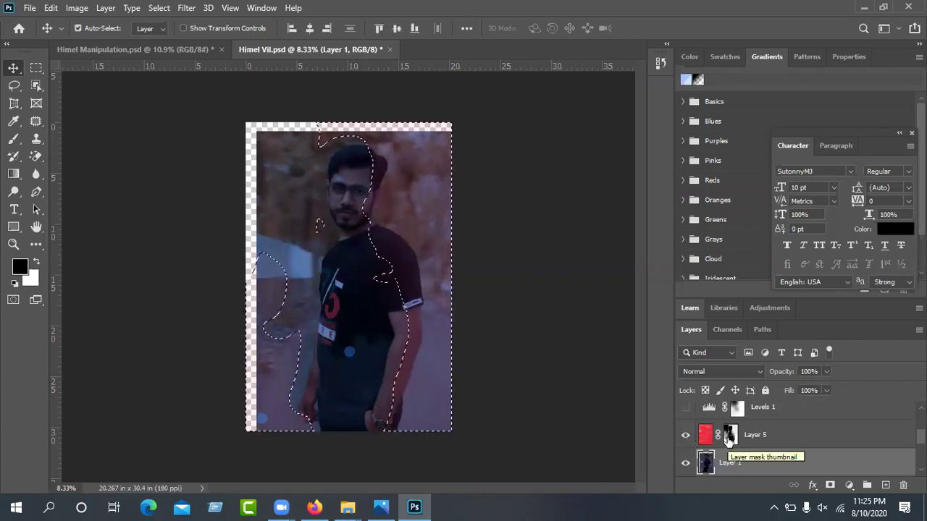
{"action": "key", "text": "ctrl+z"}
{"action": "key", "text": "ctrl+z"}
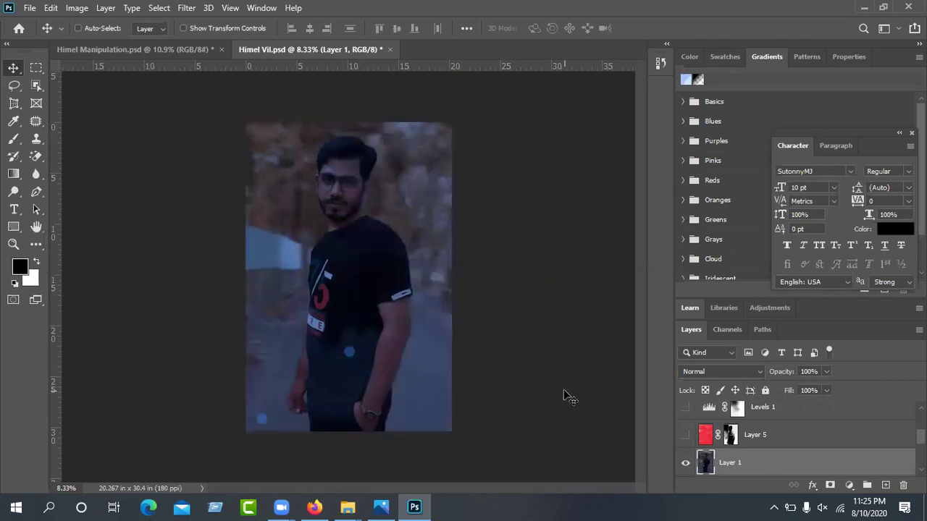
Load the outline of the Hue/Saturation 2 layer as a selection and undo the last changes
{"action": "scroll", "coordinate": [708, 468], "scroll_direction": "down", "scroll_amount": 4}
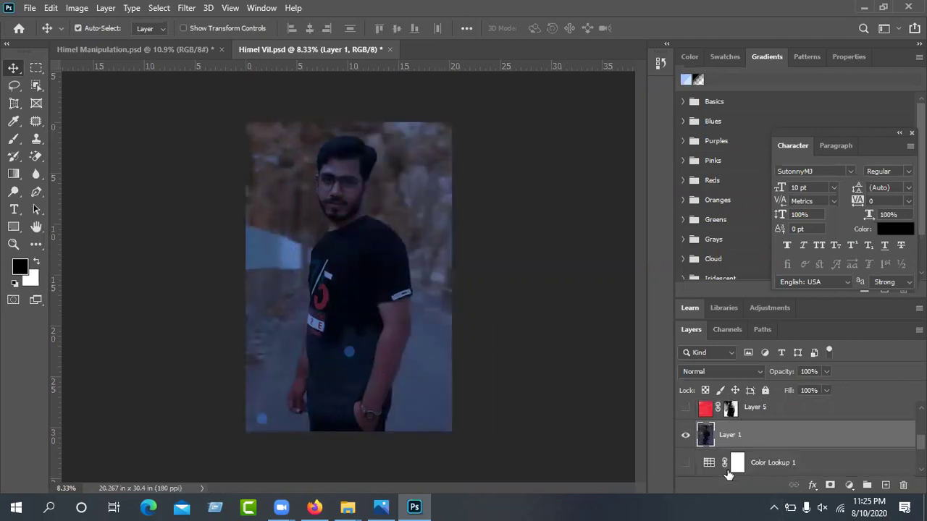
{"action": "left_click", "coordinate": [703, 433]}
{"action": "left_click", "coordinate": [686, 436]}
{"action": "left_click", "coordinate": [685, 437]}
{"action": "left_click", "coordinate": [706, 439], "text": "ctrl"}
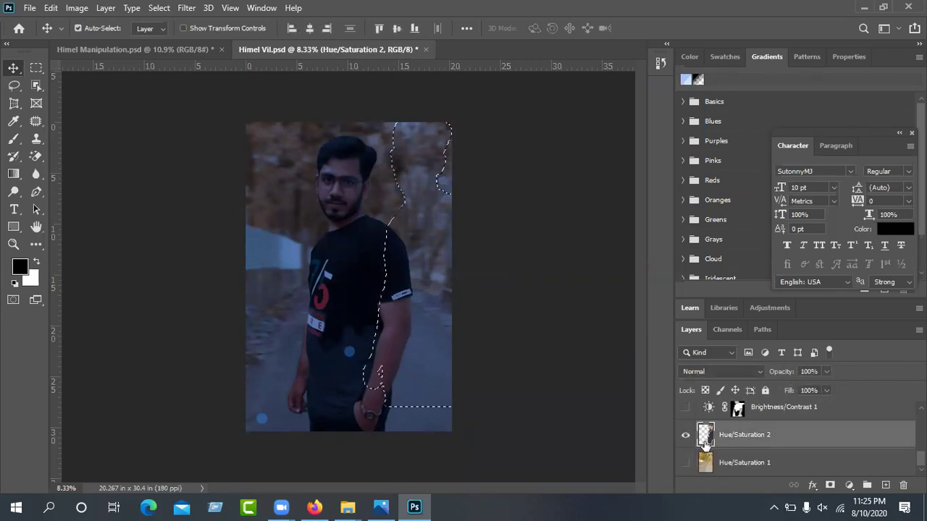
{"action": "key", "text": "ctrl+z"}
{"action": "key", "text": "ctrl+z"}
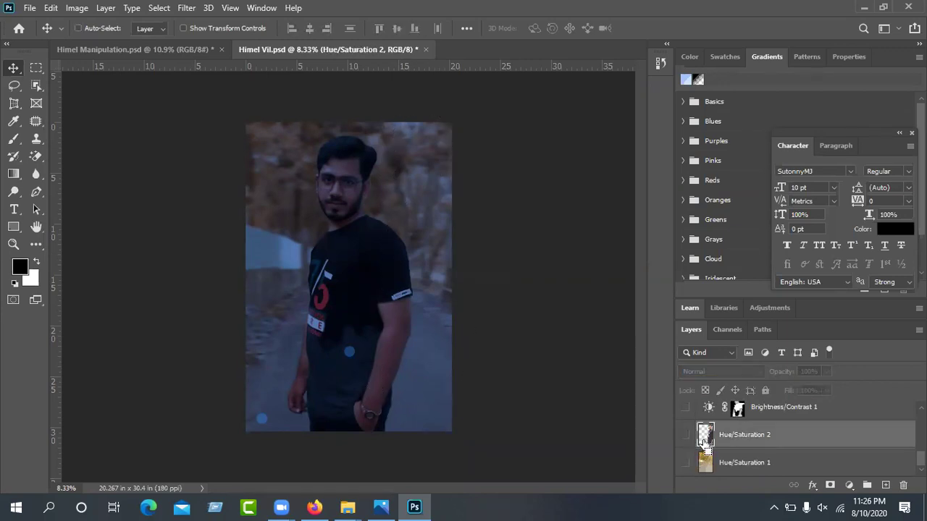
Undo further back to before the Brightness/Contrast 1 clipping mask release and the Hue/Saturation 2 move
{"action": "key", "text": "ctrl+shift+z"}
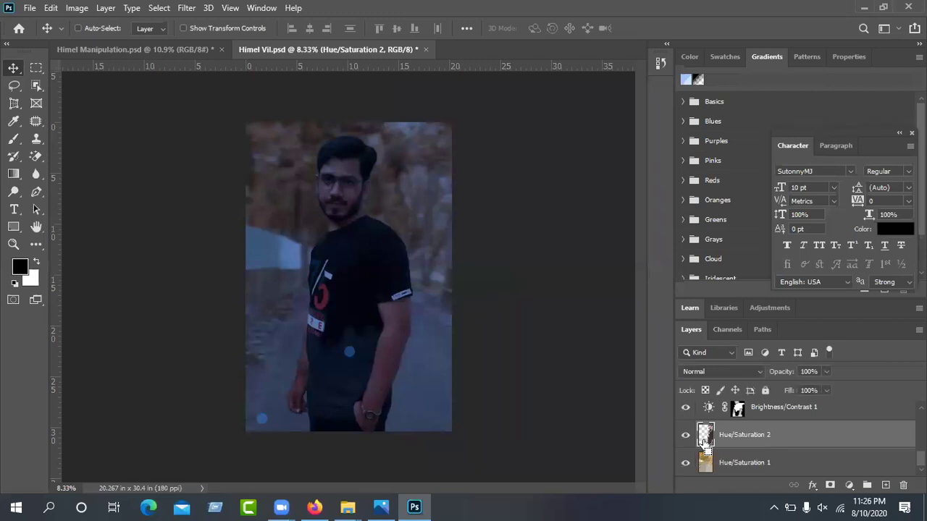
{"action": "key", "text": "ctrl+z"}
{"action": "key", "text": "ctrl+shift+z"}
{"action": "key", "text": "ctrl+z"}
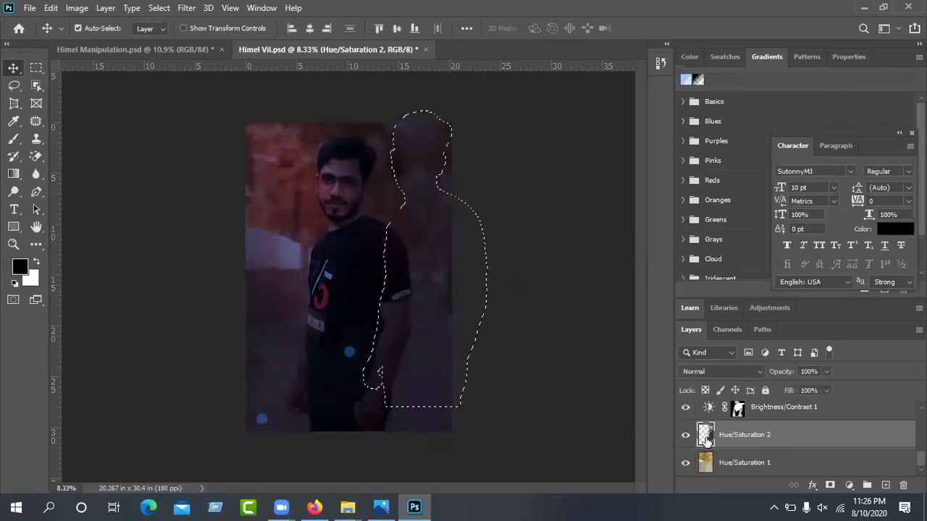
{"action": "key", "text": "ctrl+z"}
{"action": "key", "text": "ctrl+z"}
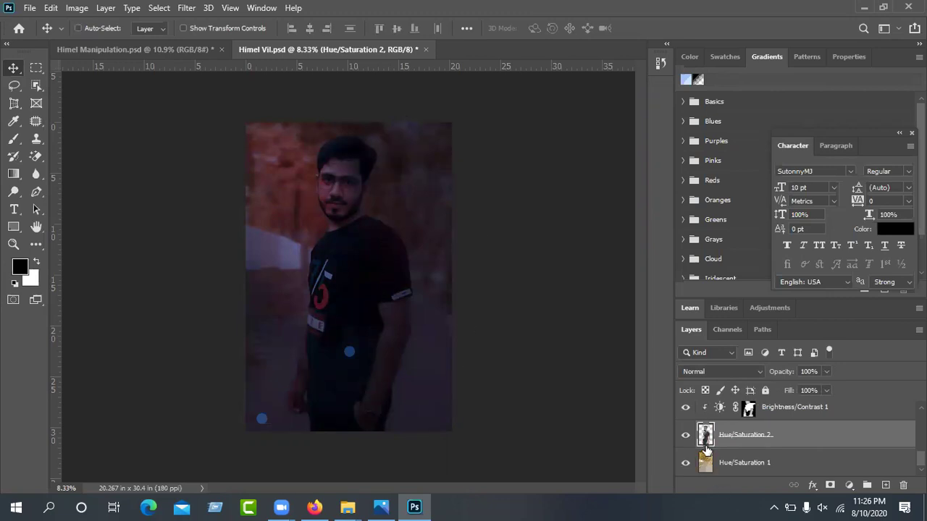
Load the man's outline from the Hue/Saturation 2 layer as a selection
{"action": "left_click", "coordinate": [705, 447], "text": "ctrl"}
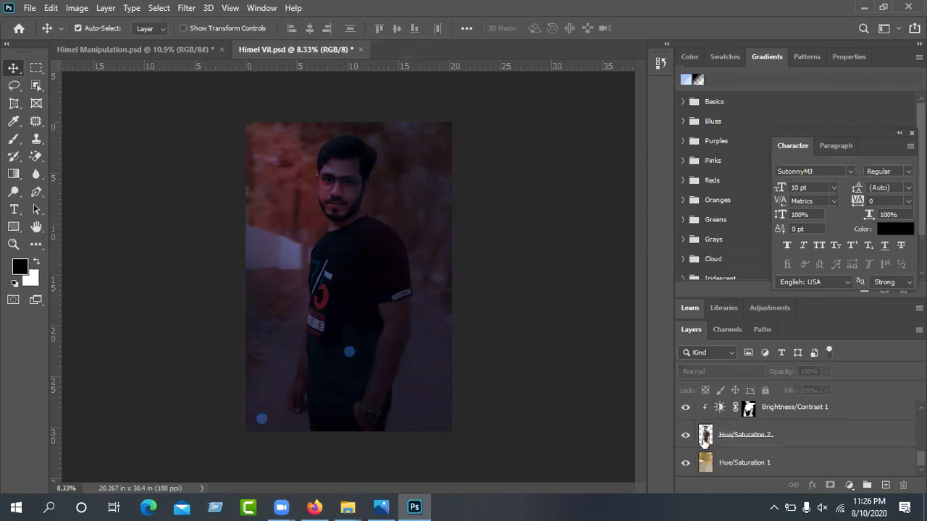
{"action": "left_click", "coordinate": [705, 437], "text": "ctrl"}
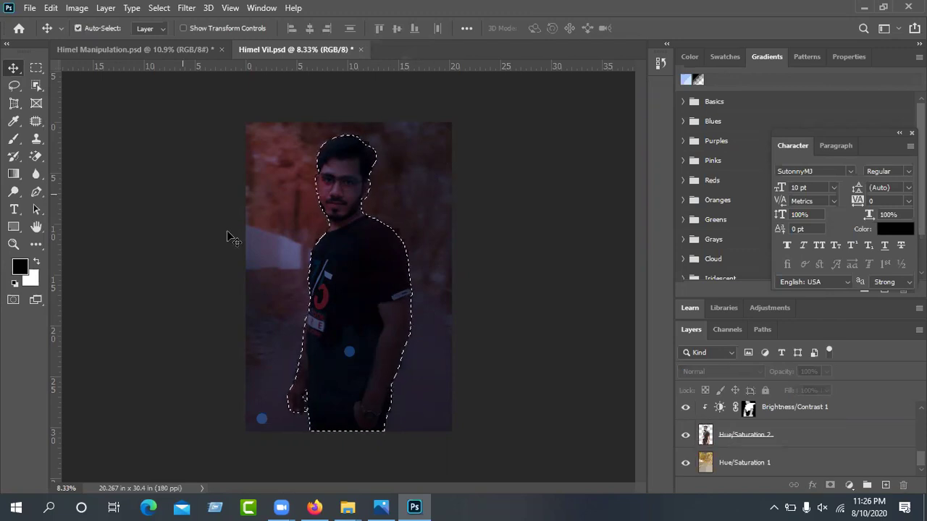
{"action": "scroll", "coordinate": [748, 436], "scroll_direction": "up", "scroll_amount": 1}
{"action": "scroll", "coordinate": [744, 435], "scroll_direction": "down", "scroll_amount": 1}
{"action": "scroll", "coordinate": [745, 435], "scroll_direction": "up", "scroll_amount": 4}
{"action": "scroll", "coordinate": [742, 433], "scroll_direction": "down", "scroll_amount": 4}
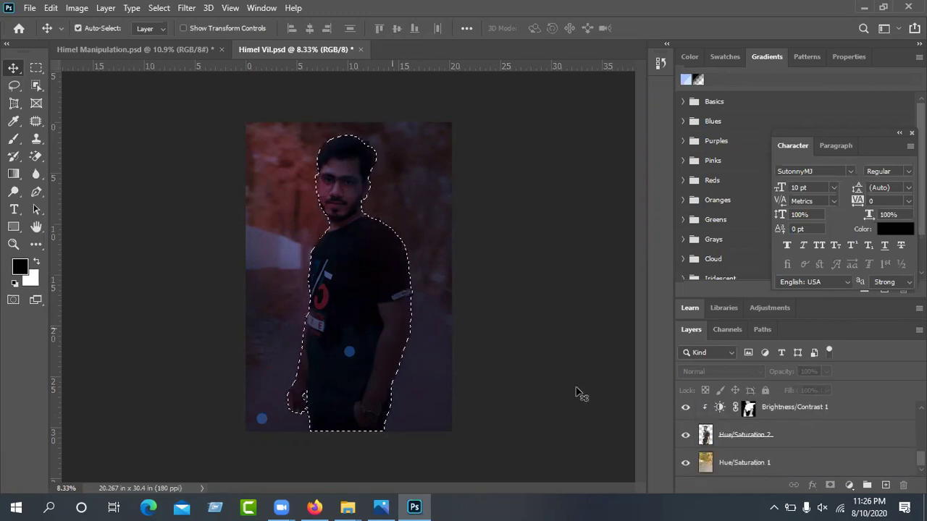
Copy the selected man from Layer 1 onto a new layer
{"action": "left_click", "coordinate": [371, 297]}
{"action": "left_click", "coordinate": [445, 197]}
{"action": "left_click", "coordinate": [793, 432]}
{"action": "left_click_drag", "start_coordinate": [308, 274], "coordinate": [353, 281]}
{"action": "scroll", "coordinate": [745, 443], "scroll_direction": "up", "scroll_amount": 2}
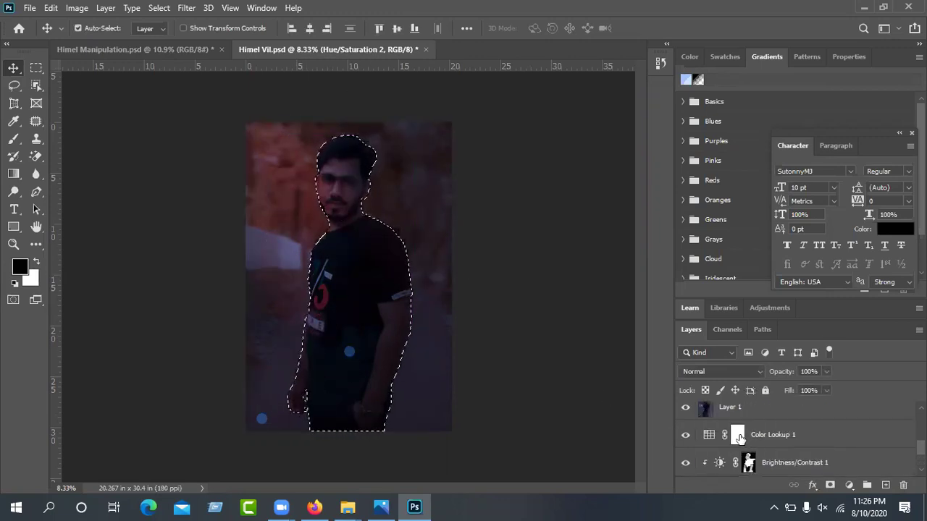
{"action": "left_click", "coordinate": [730, 415]}
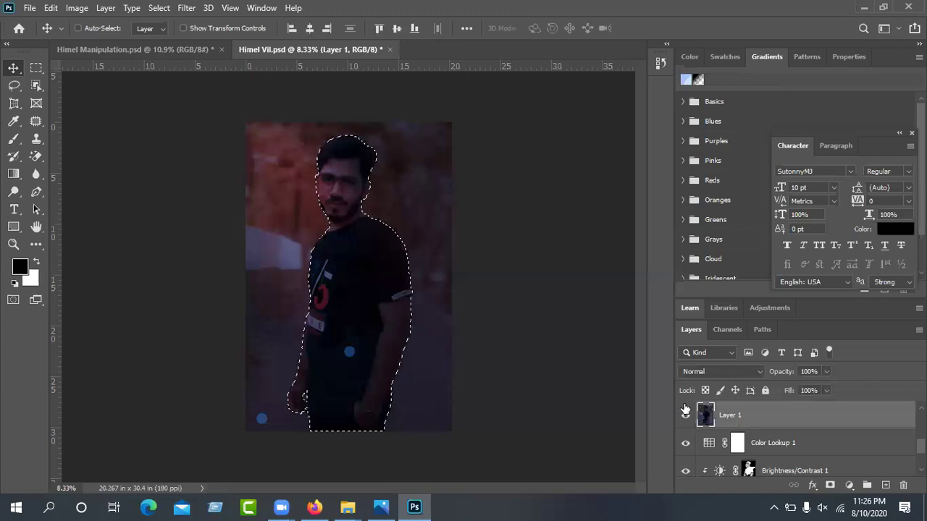
{"action": "key", "text": "ctrl+j"}
Try to move the copied man cut-out left out of the Himel Vil.psd canvas
{"action": "left_click_drag", "start_coordinate": [382, 292], "coordinate": [152, 324]}
{"action": "left_click_drag", "start_coordinate": [343, 279], "coordinate": [152, 282]}
{"action": "left_click", "coordinate": [417, 50]}
{"action": "left_click", "coordinate": [515, 195]}
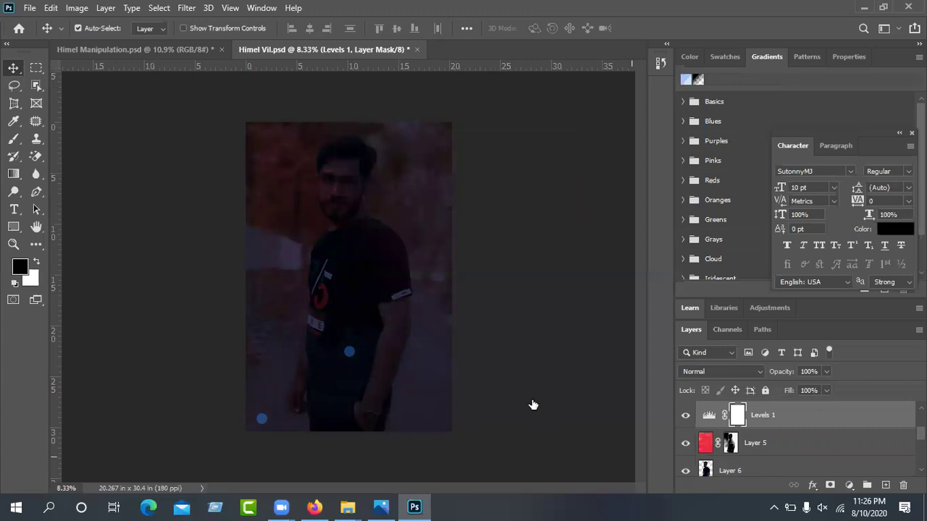
Hide the layers above Layer 1 as well as Brightness/Contrast 1 and Hue/Saturation 1
{"action": "scroll", "coordinate": [726, 454], "scroll_direction": "up", "scroll_amount": 3}
{"action": "left_click_drag", "start_coordinate": [691, 423], "coordinate": [688, 462]}
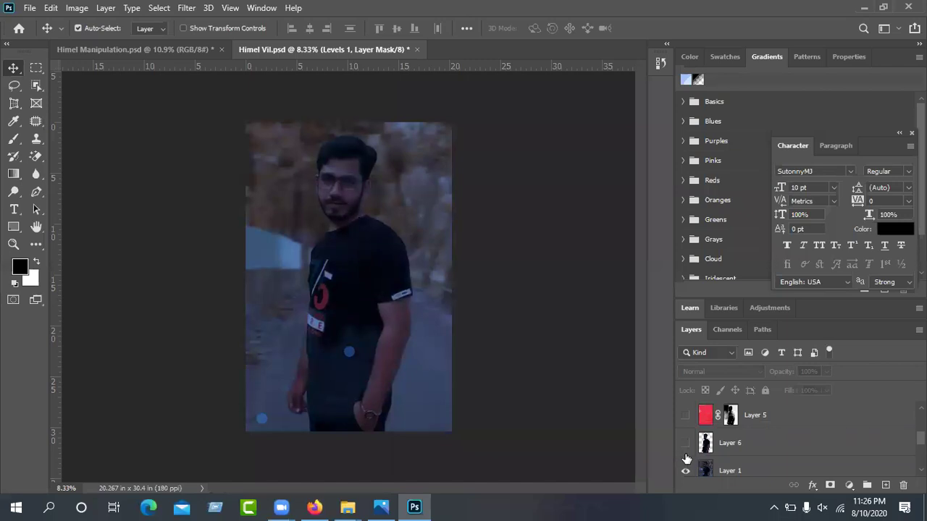
{"action": "left_click_drag", "start_coordinate": [685, 447], "coordinate": [706, 460]}
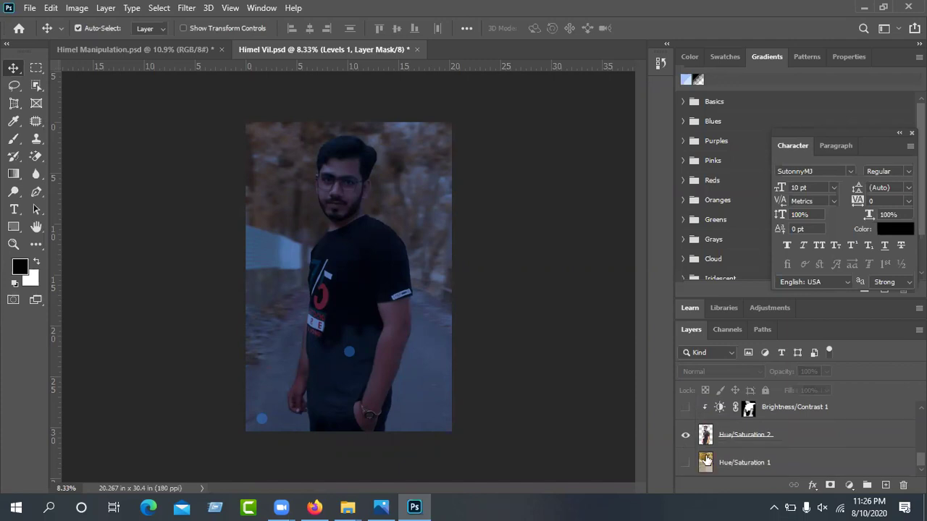
Bring the man's Hue/Saturation 2 layer from Himel Vil.psd into the neon city street document
{"action": "left_click", "coordinate": [684, 442]}
{"action": "scroll", "coordinate": [683, 444], "scroll_direction": "up", "scroll_amount": 2}
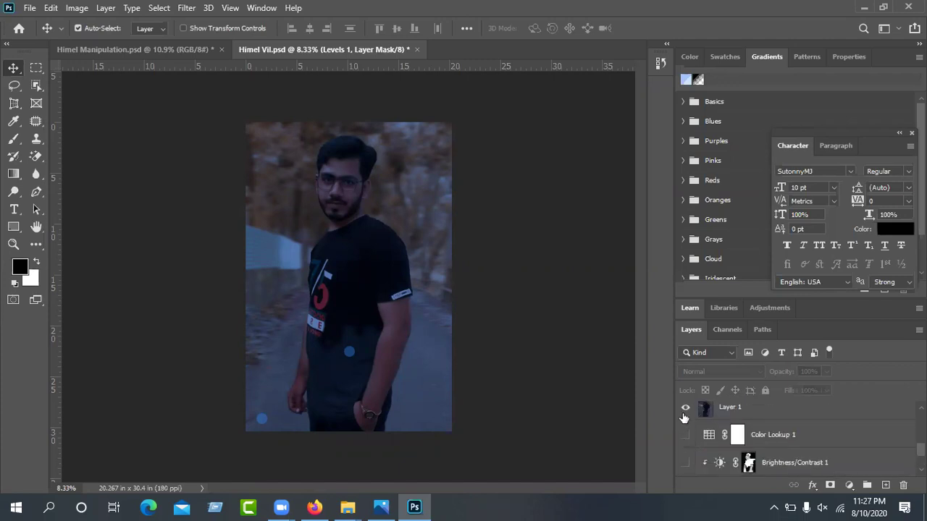
{"action": "left_click_drag", "start_coordinate": [362, 272], "coordinate": [497, 273]}
{"action": "left_click_drag", "start_coordinate": [377, 288], "coordinate": [351, 304]}
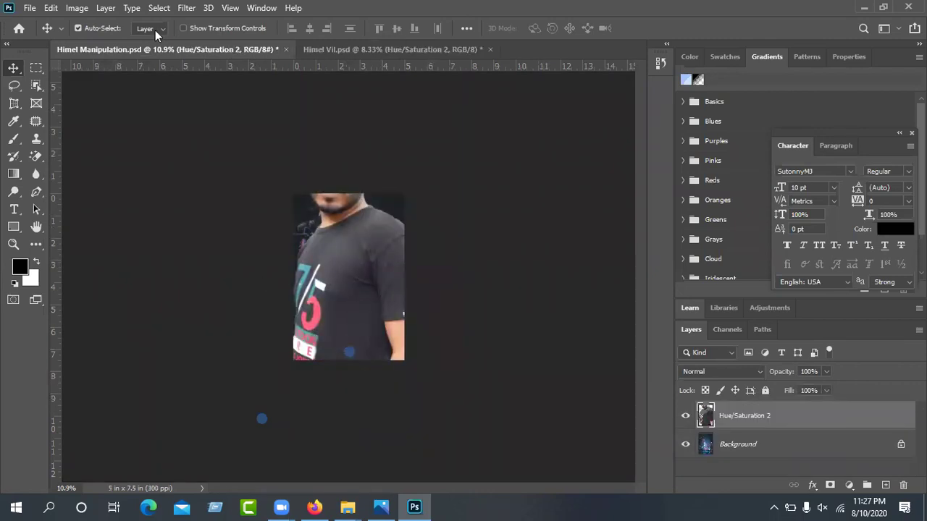
Scale the man down to about 29% and place him in the middle of the neon street
{"action": "left_click", "coordinate": [184, 28]}
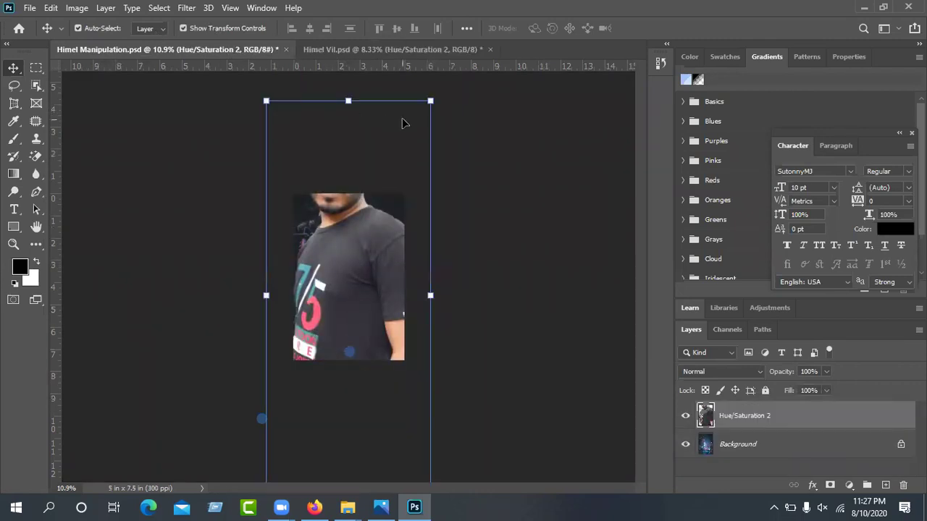
{"action": "left_click_drag", "start_coordinate": [430, 100], "coordinate": [420, 217]}
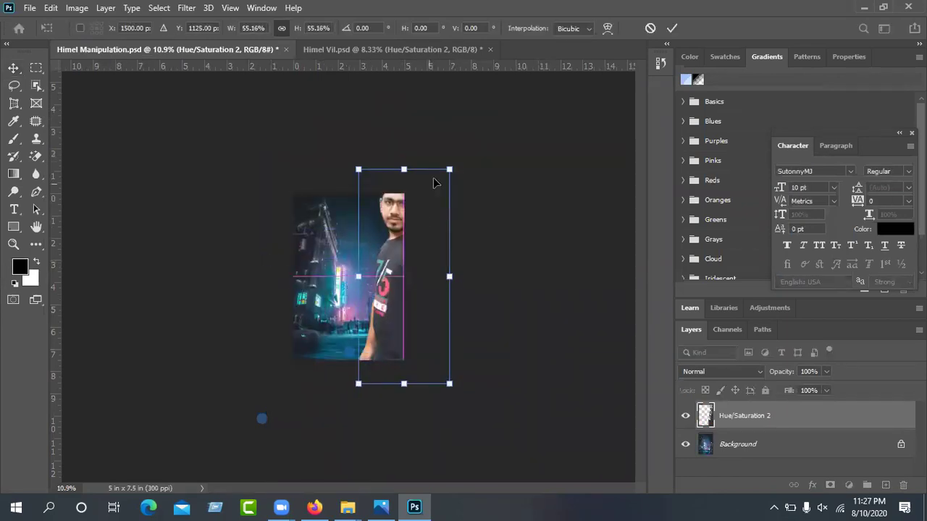
{"action": "left_click_drag", "start_coordinate": [449, 168], "coordinate": [423, 213]}
{"action": "left_click_drag", "start_coordinate": [403, 271], "coordinate": [343, 279]}
{"action": "scroll", "coordinate": [343, 279], "scroll_direction": "up", "scroll_amount": 1}
{"action": "scroll", "coordinate": [343, 280], "scroll_direction": "up", "scroll_amount": 3}
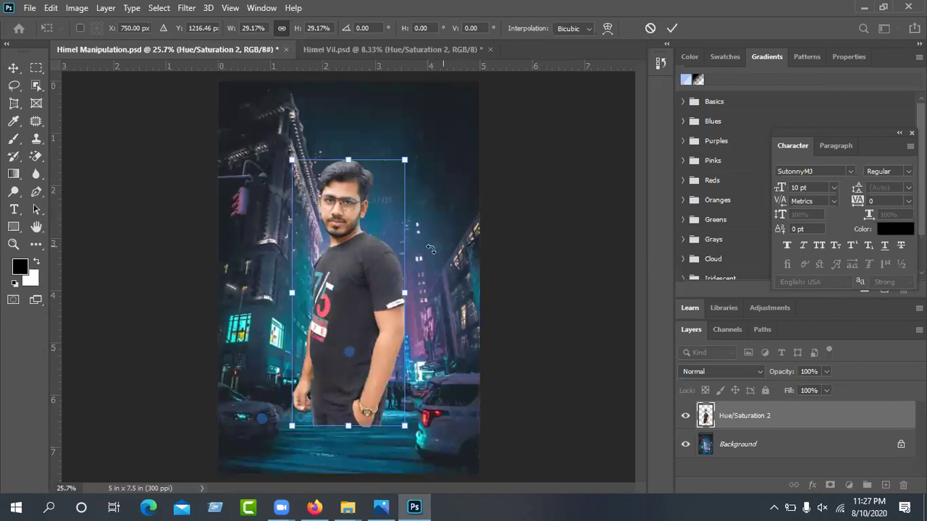
{"action": "scroll", "coordinate": [409, 181], "scroll_direction": "down", "scroll_amount": 1}
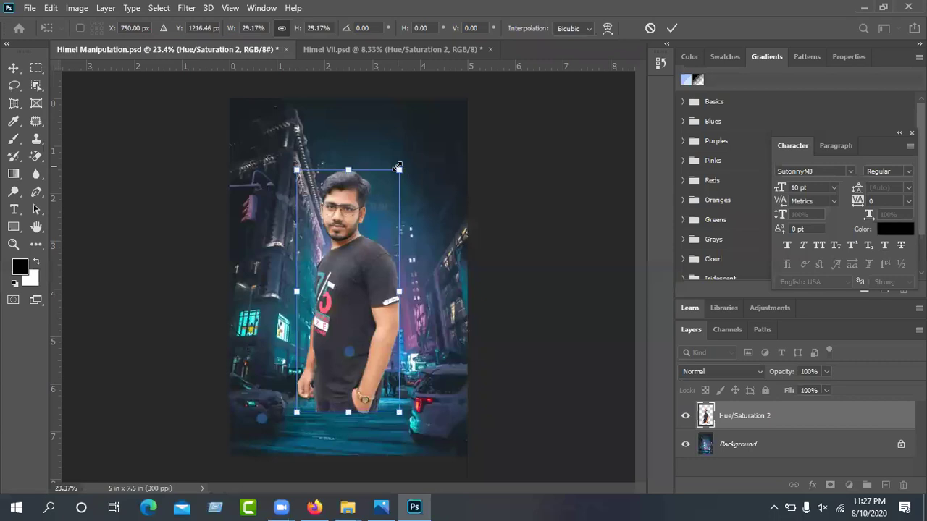
Resize the man to about 33% with his cut edge on the image's bottom edge, apply the transform and centre him slightly better
{"action": "left_click_drag", "start_coordinate": [407, 160], "coordinate": [426, 116]}
{"action": "left_click_drag", "start_coordinate": [362, 246], "coordinate": [338, 284]}
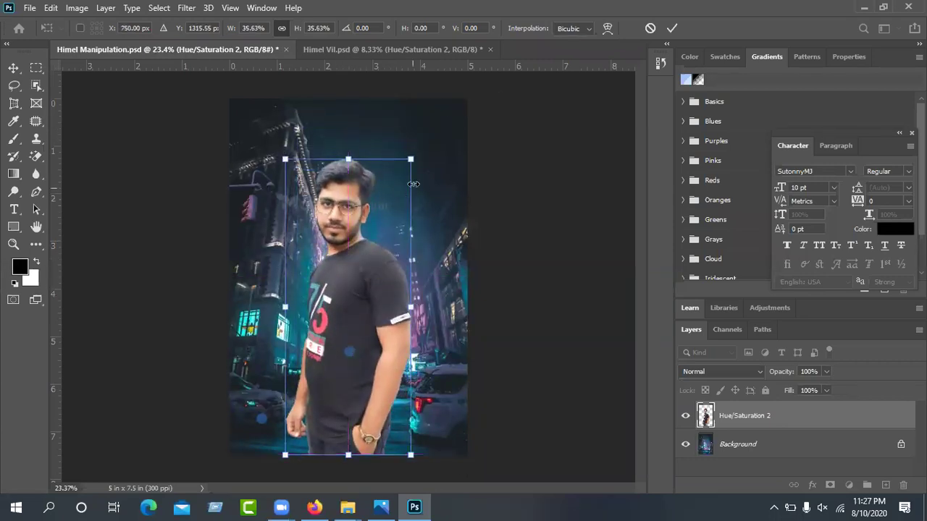
{"action": "left_click_drag", "start_coordinate": [411, 159], "coordinate": [402, 179]}
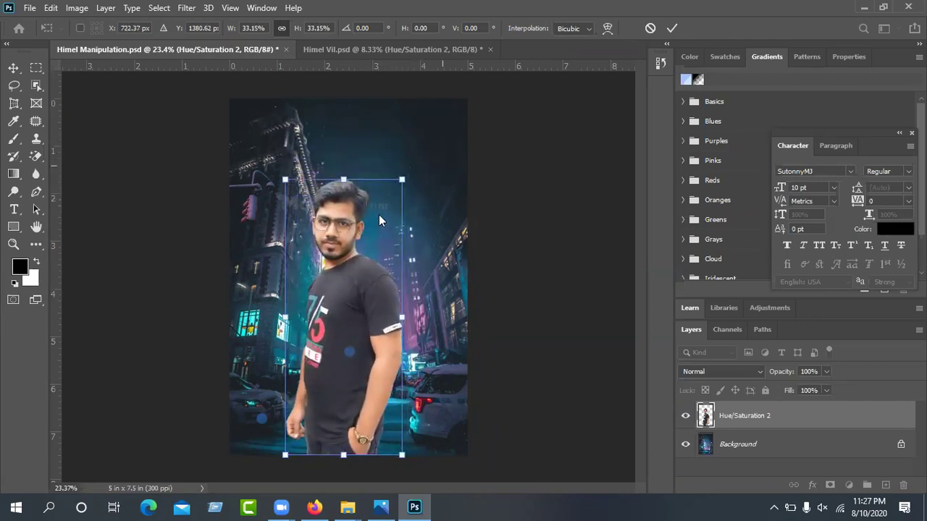
{"action": "left_click", "coordinate": [671, 30]}
{"action": "left_click", "coordinate": [590, 169]}
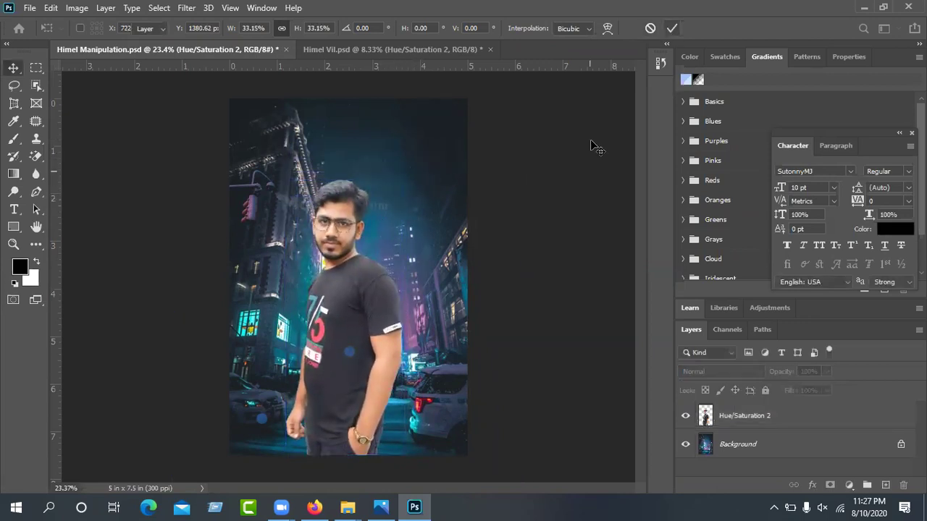
{"action": "left_click_drag", "start_coordinate": [333, 223], "coordinate": [339, 222]}
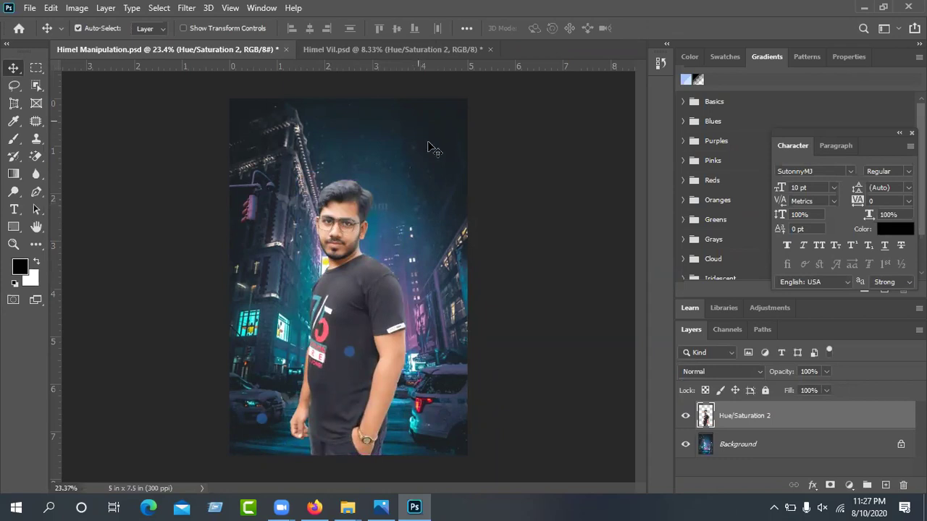
Hide the man's layer and unlock the Background layer with the city street
{"action": "left_click", "coordinate": [685, 417]}
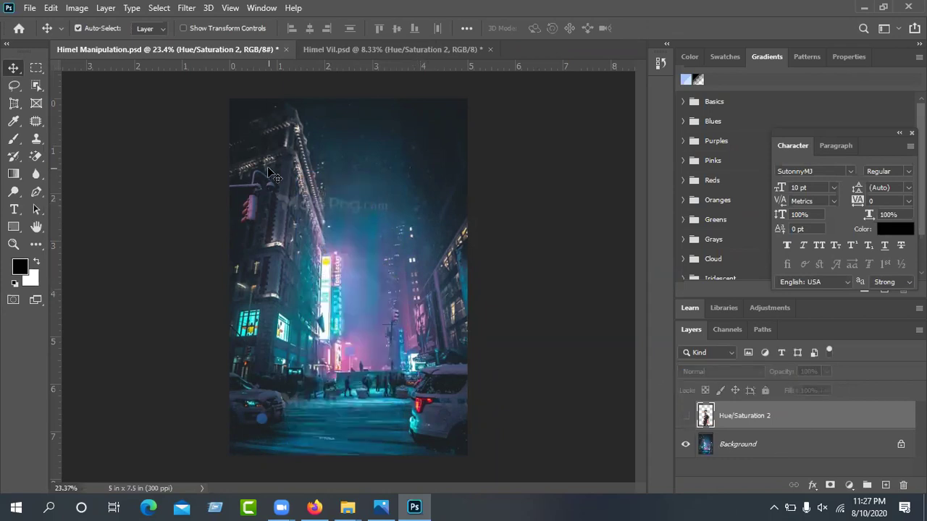
{"action": "left_click", "coordinate": [730, 442]}
{"action": "left_click", "coordinate": [900, 446]}
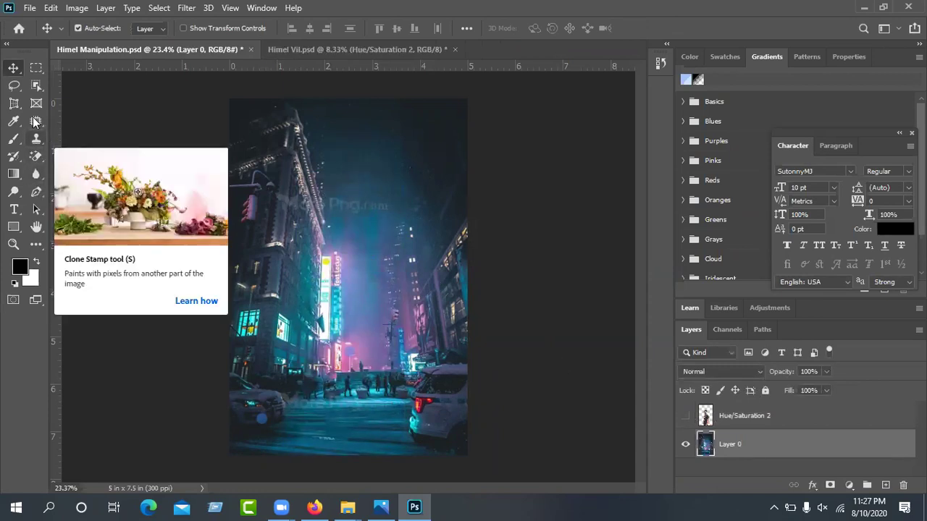
Remove the upper watermark text from the street image with a lasso selection and a Content-Aware fill, then deselect
{"action": "left_click", "coordinate": [16, 86]}
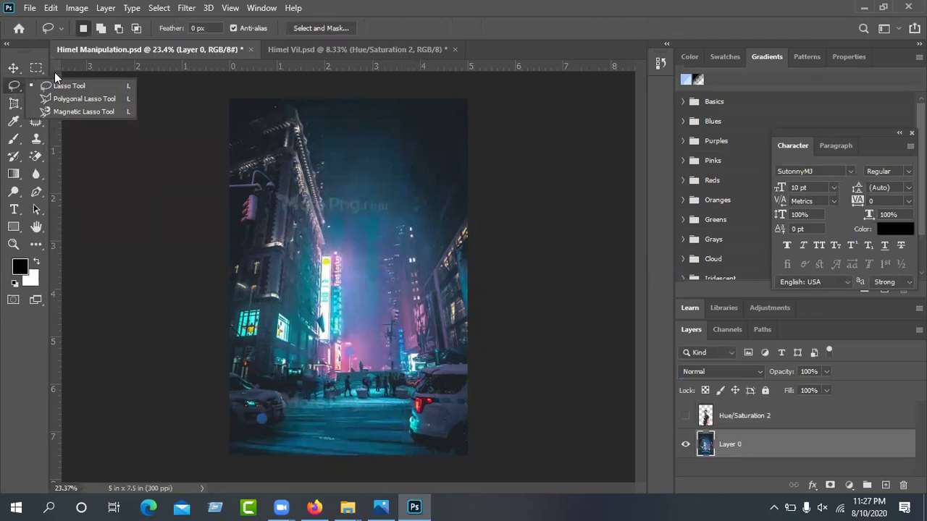
{"action": "left_click", "coordinate": [57, 85]}
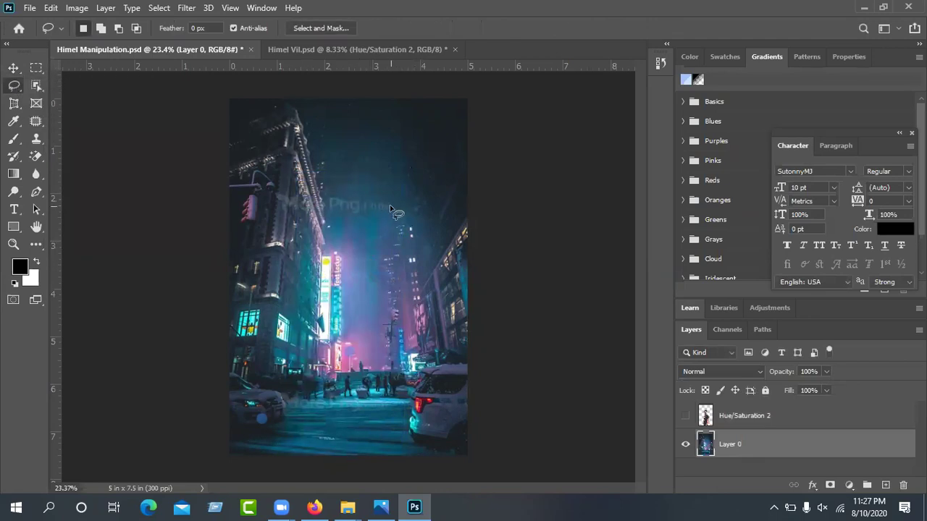
{"action": "mouse_move", "coordinate": [365, 196]}
{"action": "left_mouse_down"}
{"action": "mouse_move", "coordinate": [290, 188]}
{"action": "mouse_move", "coordinate": [281, 214]}
{"action": "mouse_move", "coordinate": [359, 220]}
{"action": "mouse_move", "coordinate": [393, 208]}
{"action": "left_mouse_up"}
{"action": "left_click", "coordinate": [51, 8]}
{"action": "left_click", "coordinate": [104, 213]}
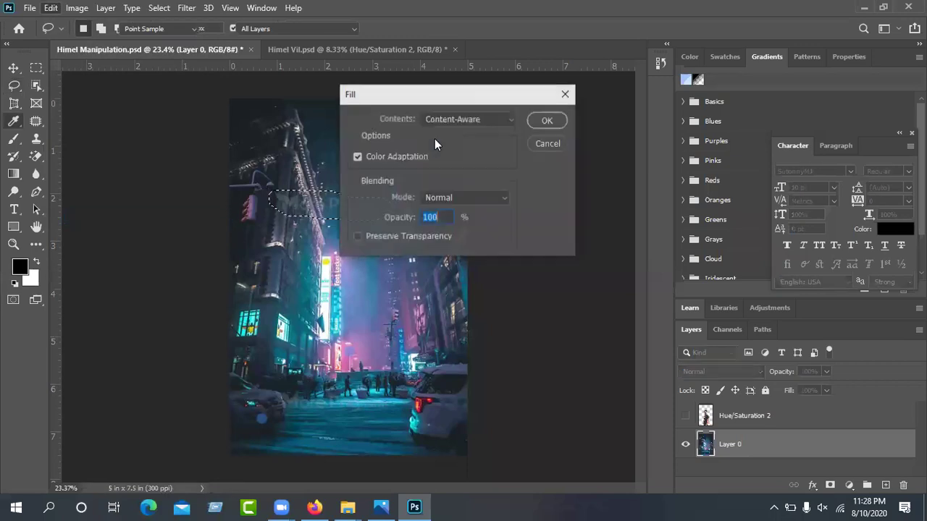
{"action": "left_click", "coordinate": [452, 121]}
{"action": "left_click", "coordinate": [456, 120]}
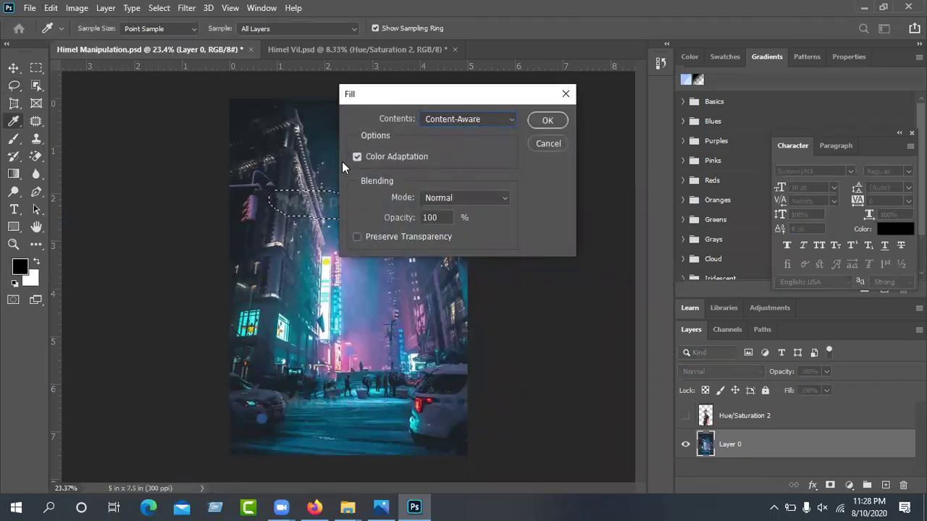
{"action": "left_click", "coordinate": [550, 122]}
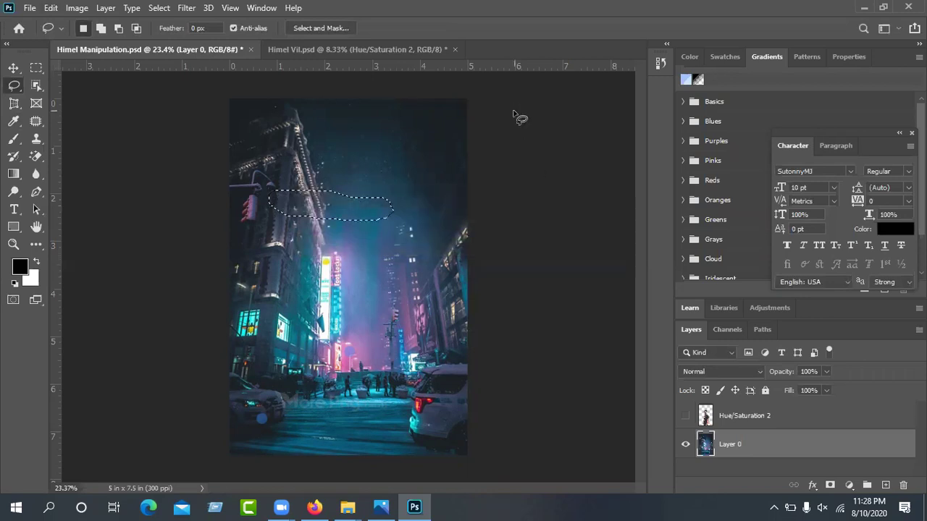
{"action": "key", "text": "ctrl+d"}
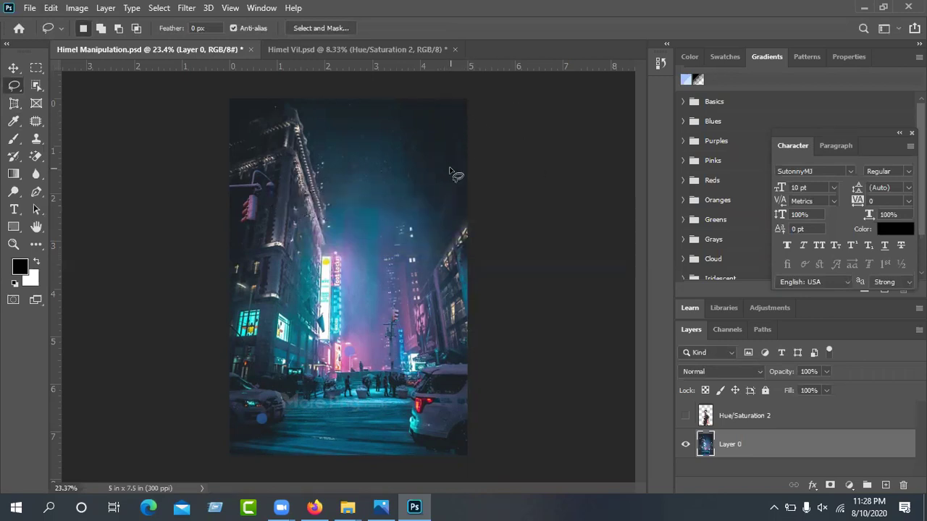
Show the man's Hue/Saturation 2 layer again and select it with the Move tool
{"action": "left_click", "coordinate": [685, 417]}
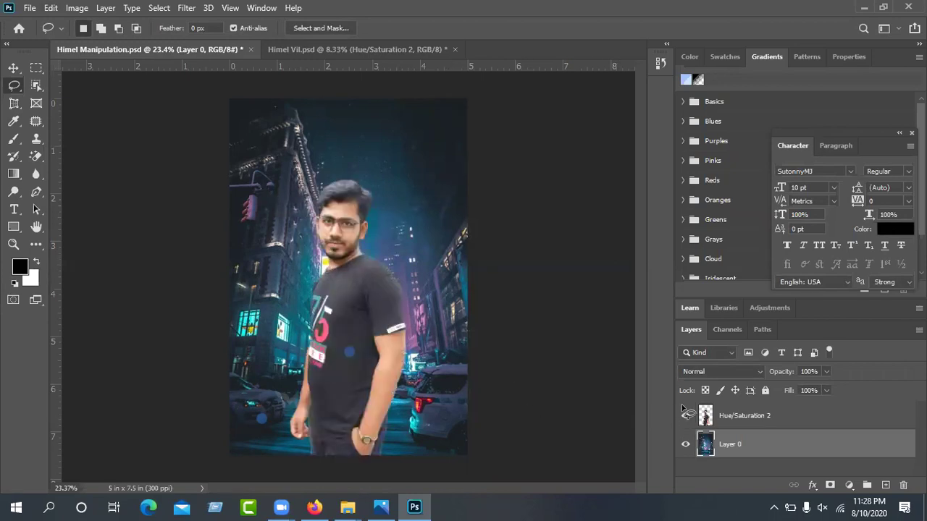
{"action": "left_click", "coordinate": [14, 68]}
{"action": "left_click", "coordinate": [340, 313]}
{"action": "mouse_move", "coordinate": [341, 313]}
{"action": "left_mouse_down"}
{"action": "mouse_move", "coordinate": [356, 313]}
{"action": "mouse_move", "coordinate": [341, 311]}
{"action": "left_mouse_up"}
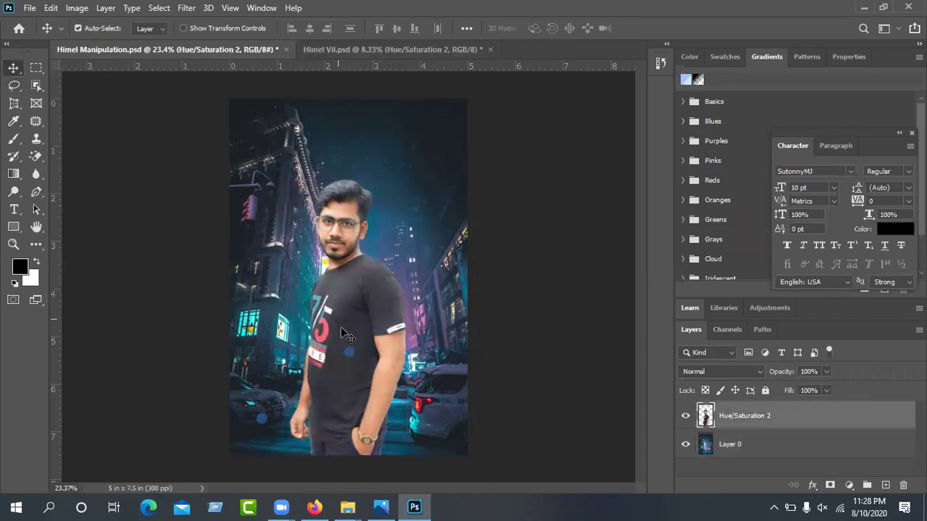
{"action": "left_click", "coordinate": [351, 353]}
Add a Color Balance adjustment clipped to the man with midtones Cyan–Red at -40, and close the floating Character panel
{"action": "left_click", "coordinate": [848, 485]}
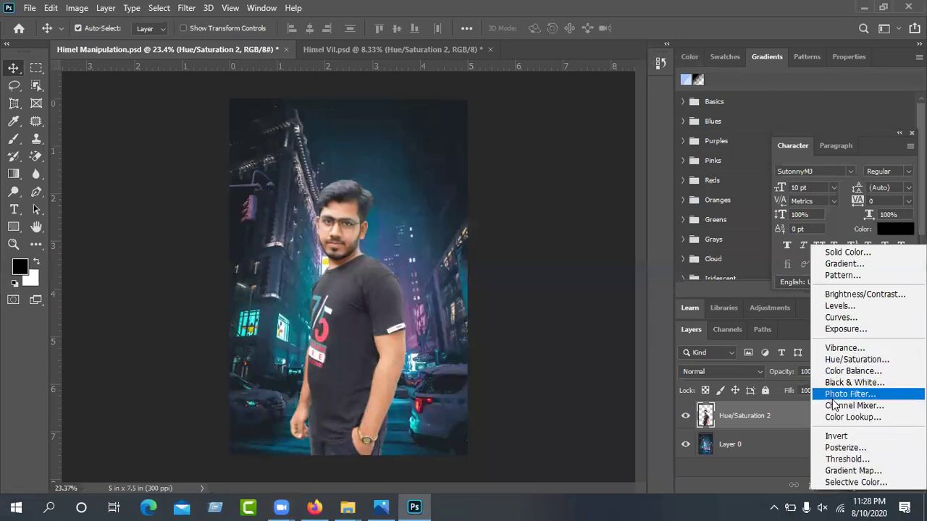
{"action": "left_click", "coordinate": [832, 372]}
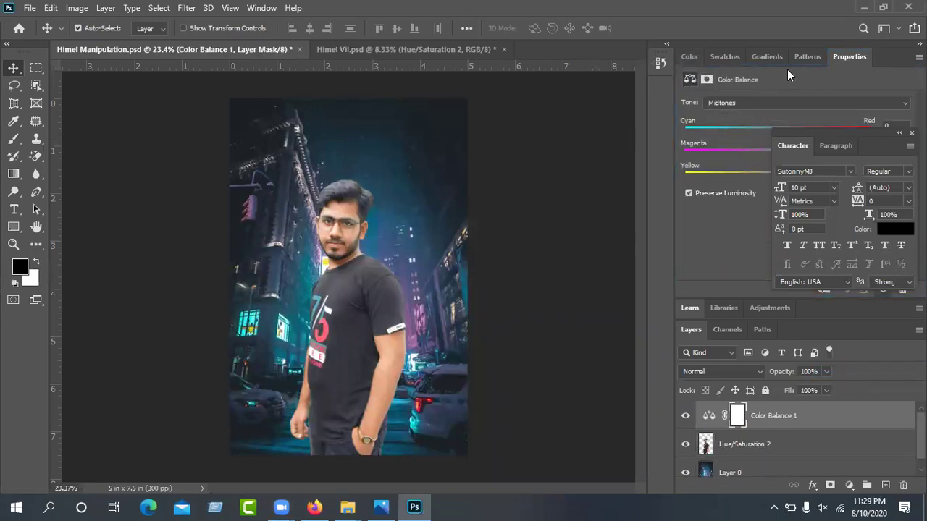
{"action": "left_click_drag", "start_coordinate": [856, 142], "coordinate": [264, 307]}
{"action": "left_click", "coordinate": [277, 302]}
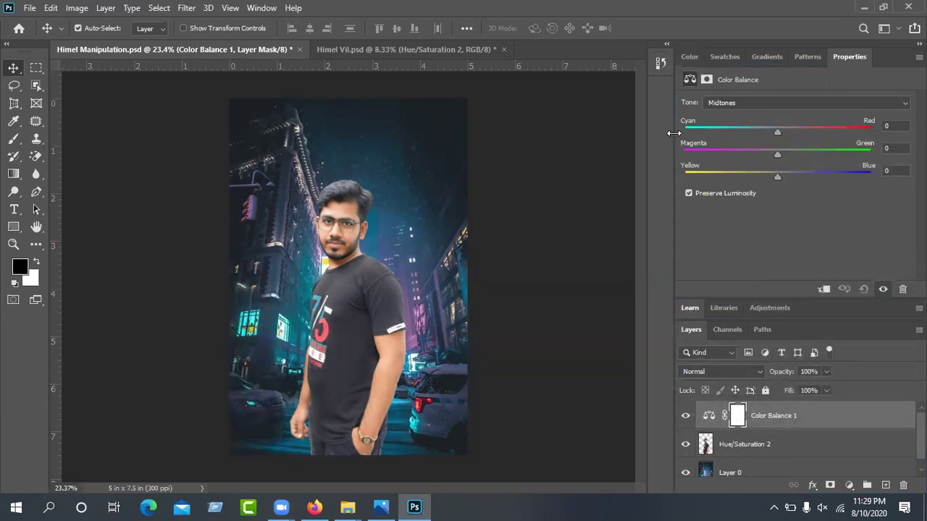
{"action": "left_click_drag", "start_coordinate": [778, 129], "coordinate": [740, 140]}
{"action": "left_click", "coordinate": [824, 289]}
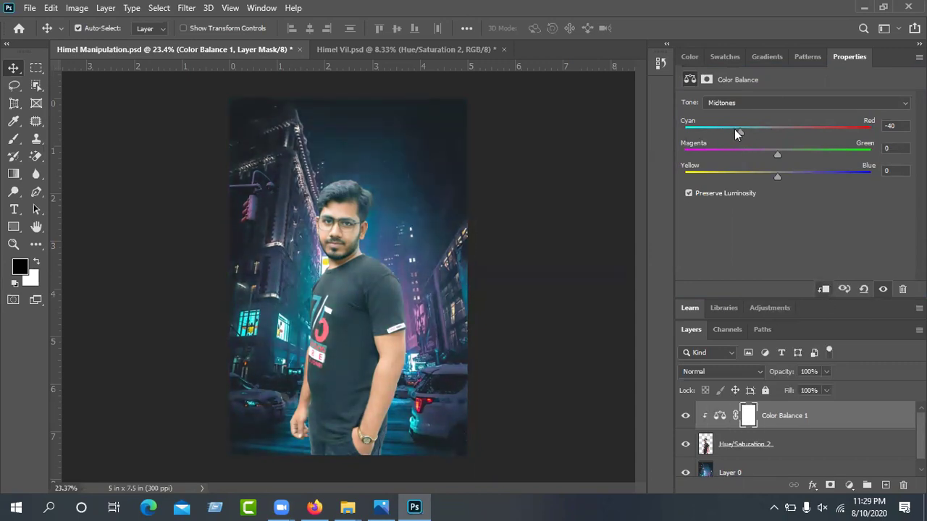
Set the Color Balance midtones to -22 Cyan–Red and +29 Yellow–Blue
{"action": "left_click_drag", "start_coordinate": [737, 132], "coordinate": [760, 128]}
{"action": "left_click_drag", "start_coordinate": [782, 177], "coordinate": [799, 180]}
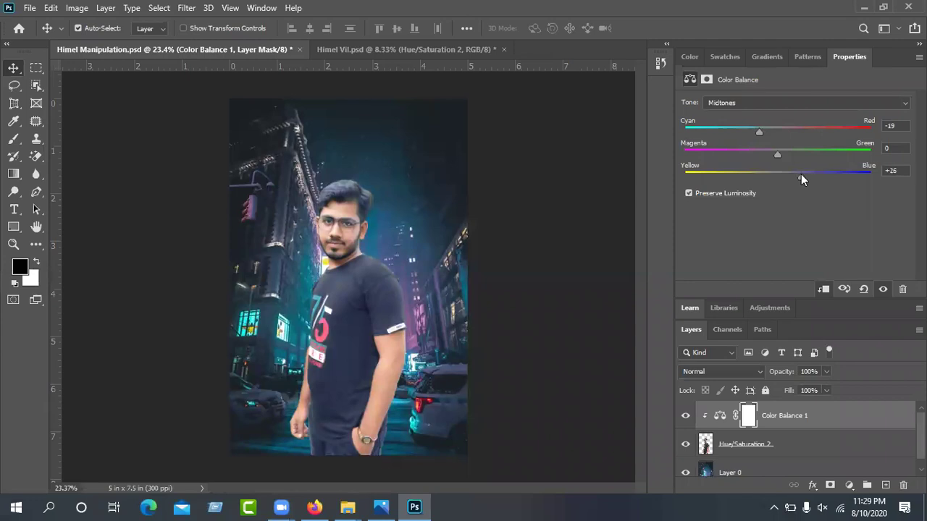
{"action": "left_click_drag", "start_coordinate": [800, 174], "coordinate": [804, 175]}
{"action": "left_click_drag", "start_coordinate": [759, 132], "coordinate": [760, 132]}
Set the Color Balance highlights to -30 Cyan–Red and +3 Yellow–Blue
{"action": "left_click", "coordinate": [756, 103]}
{"action": "left_click", "coordinate": [739, 133]}
{"action": "left_click_drag", "start_coordinate": [774, 134], "coordinate": [749, 138]}
{"action": "mouse_move", "coordinate": [777, 177]}
{"action": "left_mouse_down"}
{"action": "mouse_move", "coordinate": [802, 180]}
{"action": "mouse_move", "coordinate": [782, 180]}
{"action": "left_mouse_up"}
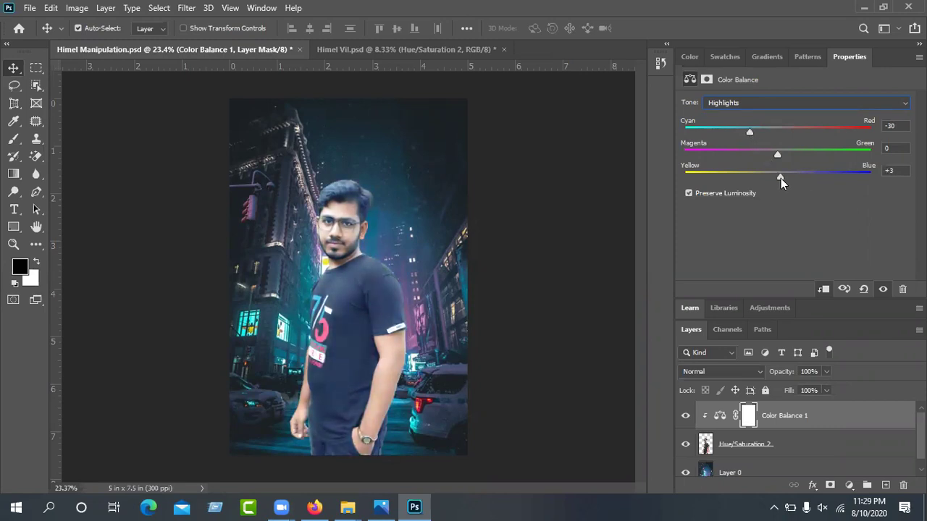
Delete the Color Balance 1 adjustment layer
{"action": "left_click", "coordinate": [633, 113]}
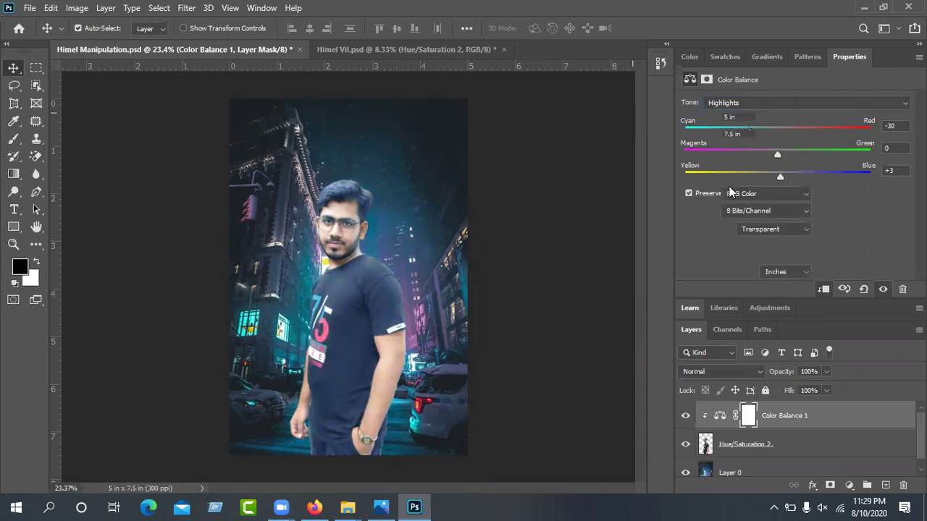
{"action": "left_click", "coordinate": [769, 415]}
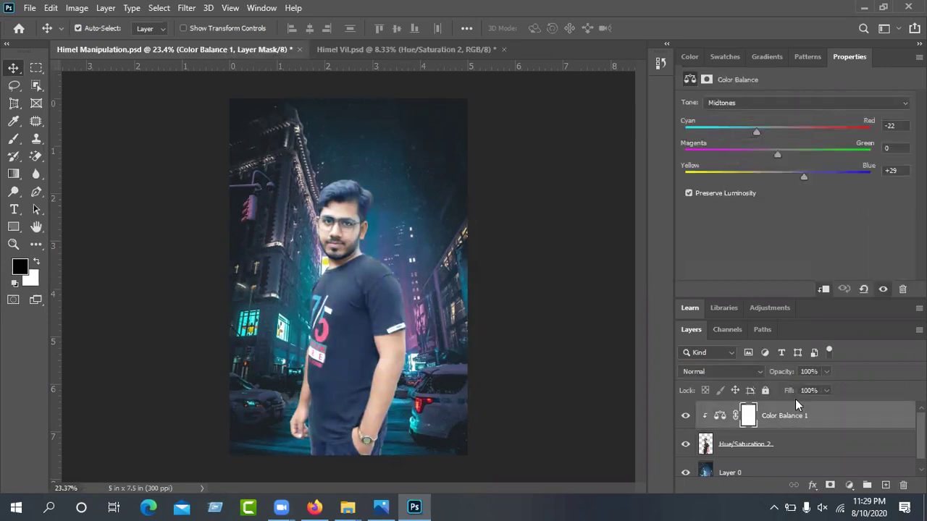
{"action": "key", "text": "Delete"}
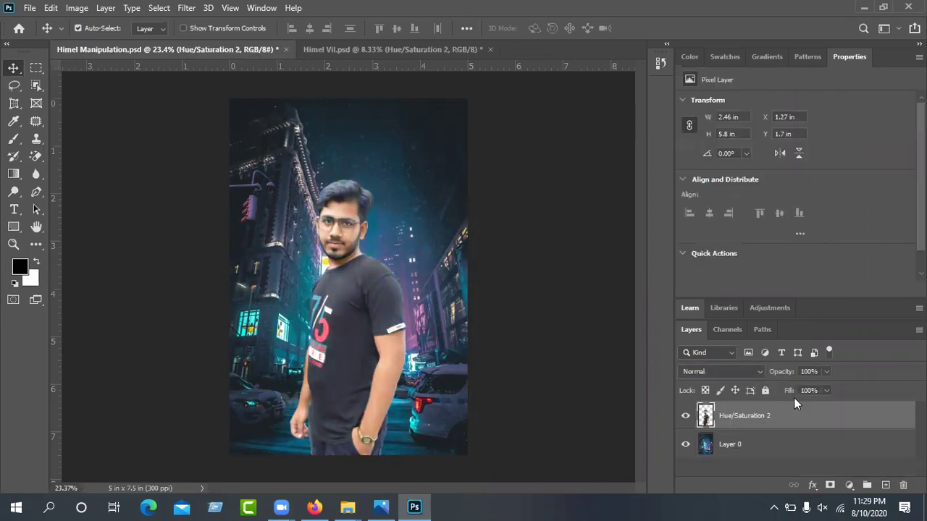
Darken the man with a clipped Levels adjustment, setting the output white level to 109 and the midtone value to 0.64
{"action": "left_click", "coordinate": [849, 486]}
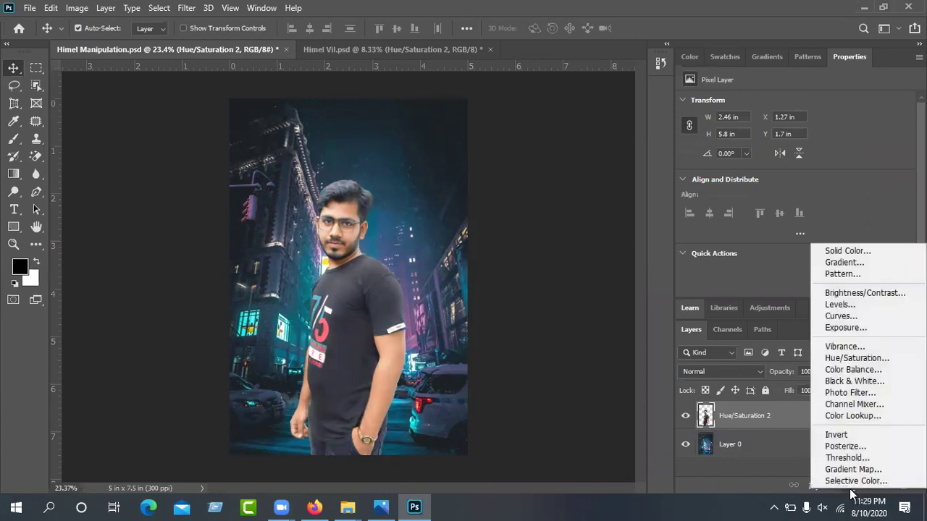
{"action": "left_click", "coordinate": [843, 305]}
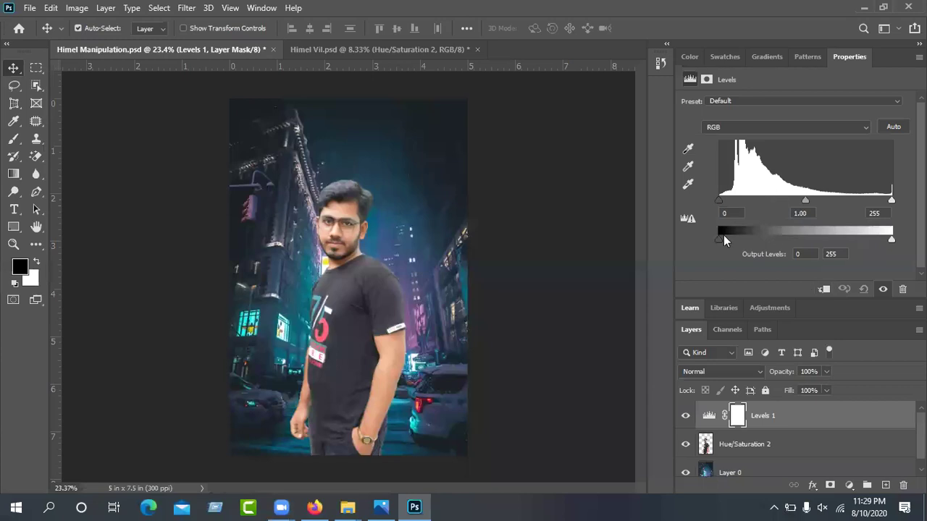
{"action": "mouse_move", "coordinate": [719, 238]}
{"action": "left_mouse_down"}
{"action": "mouse_move", "coordinate": [729, 239]}
{"action": "mouse_move", "coordinate": [717, 238]}
{"action": "left_mouse_up"}
{"action": "left_click", "coordinate": [819, 291]}
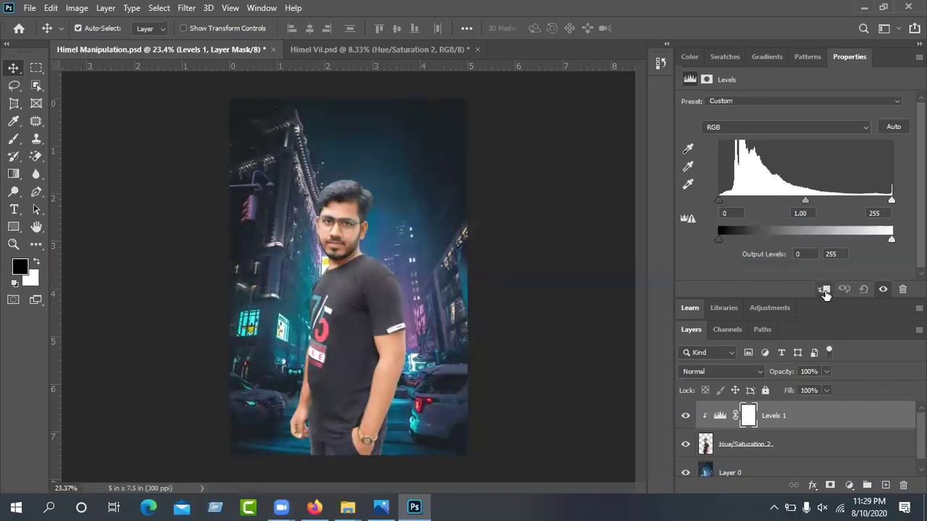
{"action": "left_click_drag", "start_coordinate": [891, 241], "coordinate": [791, 253]}
{"action": "left_click_drag", "start_coordinate": [805, 200], "coordinate": [831, 205]}
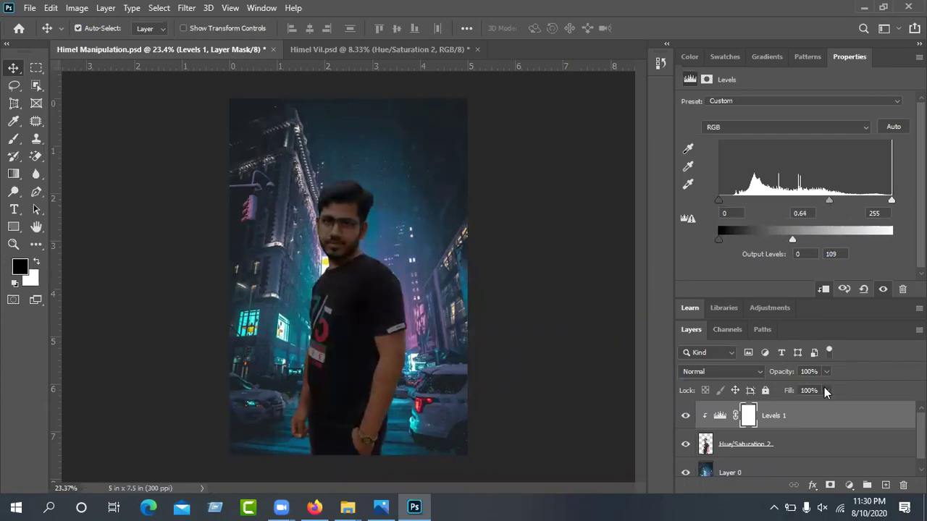
Merge the Levels 1 adjustment with the man's Hue/Saturation 2 layer into a single layer
{"action": "left_click", "coordinate": [796, 449]}
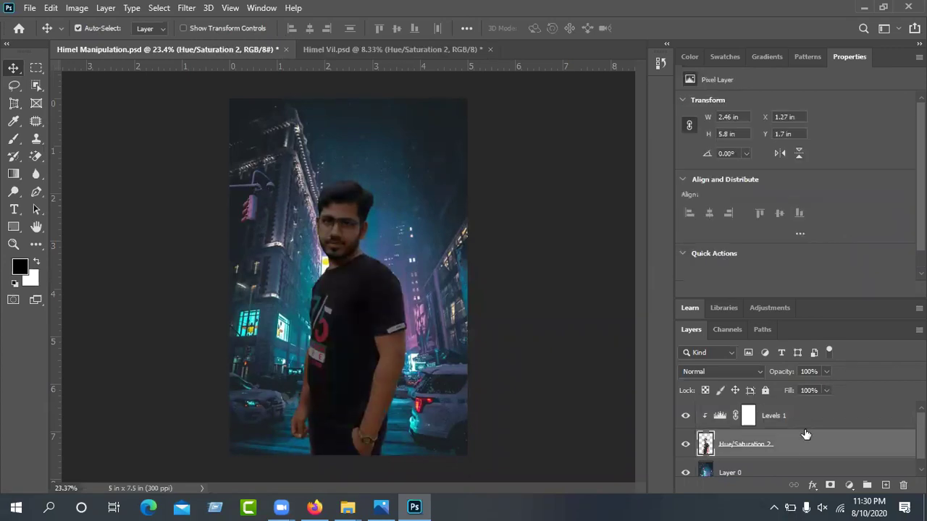
{"action": "left_click", "coordinate": [804, 428], "text": "ctrl"}
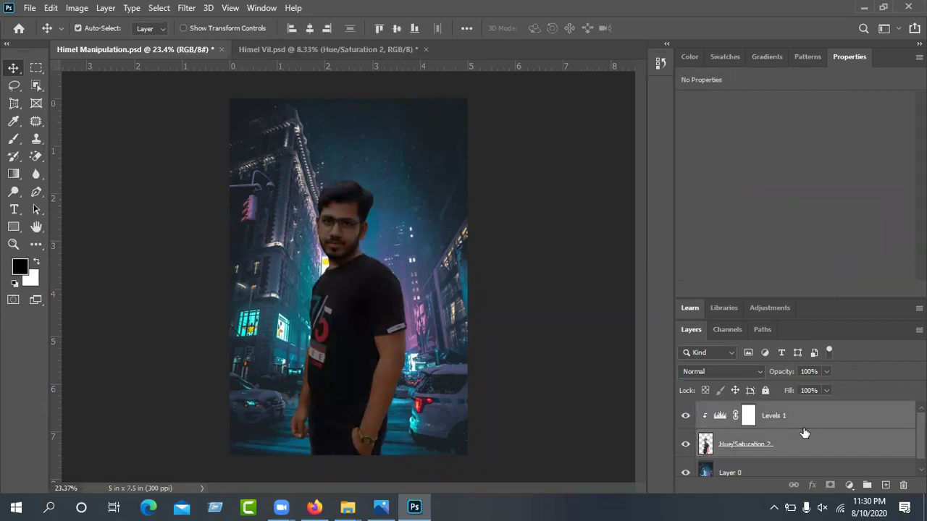
{"action": "right_click", "coordinate": [823, 441]}
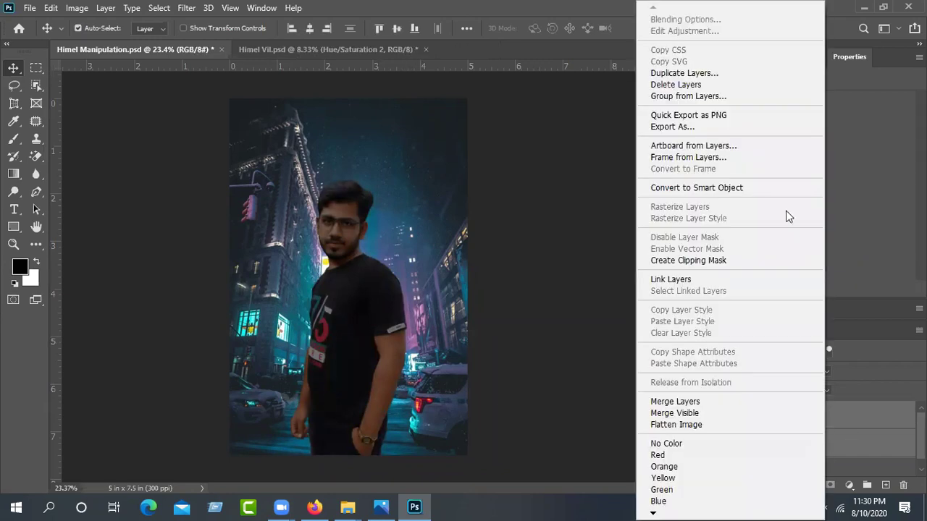
{"action": "left_click", "coordinate": [684, 402]}
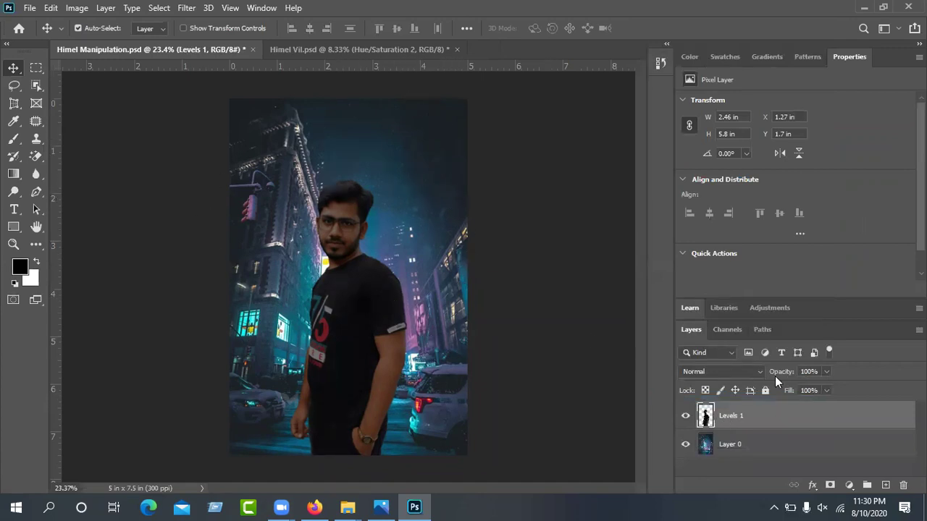
Add a bright blue Solid Color fill layer above the man and clip it to his layer
{"action": "left_click", "coordinate": [850, 485]}
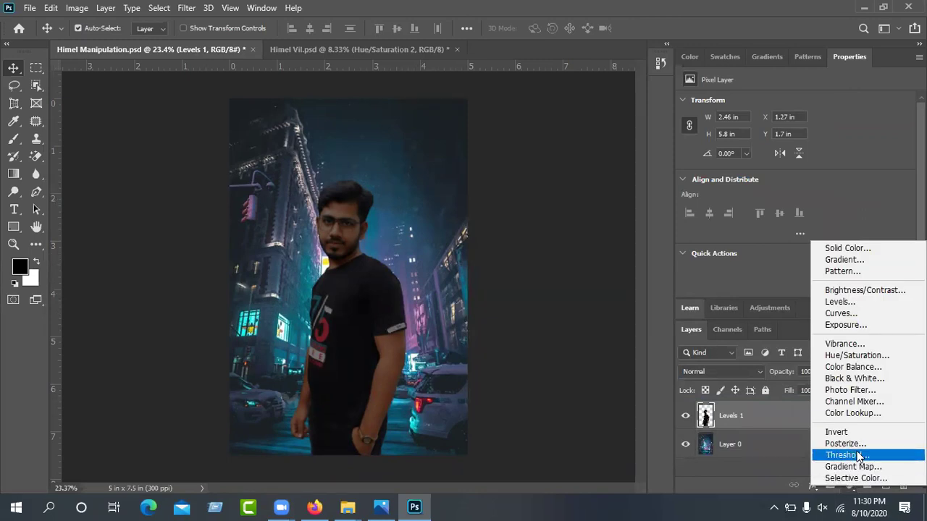
{"action": "left_click", "coordinate": [858, 253]}
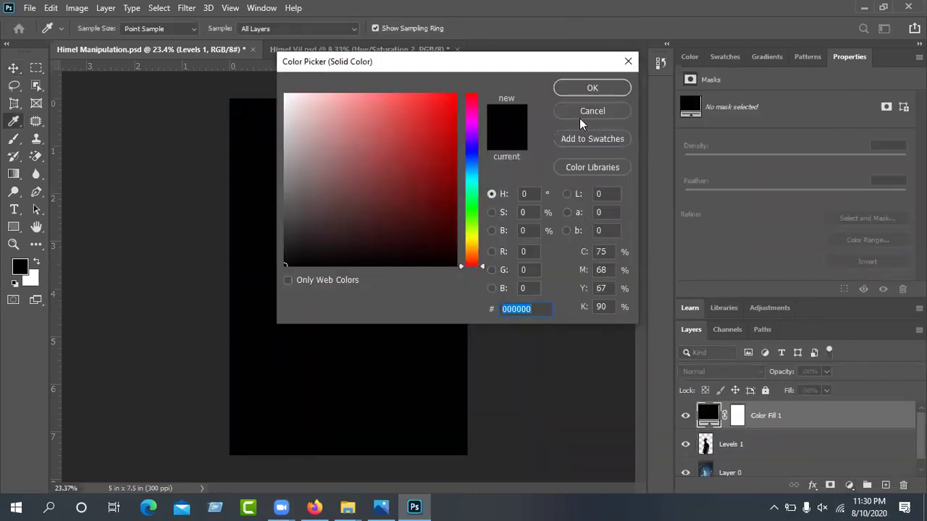
{"action": "mouse_move", "coordinate": [470, 168]}
{"action": "left_mouse_down"}
{"action": "mouse_move", "coordinate": [461, 136]}
{"action": "mouse_move", "coordinate": [471, 177]}
{"action": "mouse_move", "coordinate": [471, 157]}
{"action": "left_mouse_up"}
{"action": "left_click", "coordinate": [433, 94]}
{"action": "left_click", "coordinate": [433, 118]}
{"action": "mouse_move", "coordinate": [434, 118]}
{"action": "left_mouse_down"}
{"action": "mouse_move", "coordinate": [422, 123]}
{"action": "mouse_move", "coordinate": [434, 115]}
{"action": "left_mouse_up"}
{"action": "left_click", "coordinate": [591, 88]}
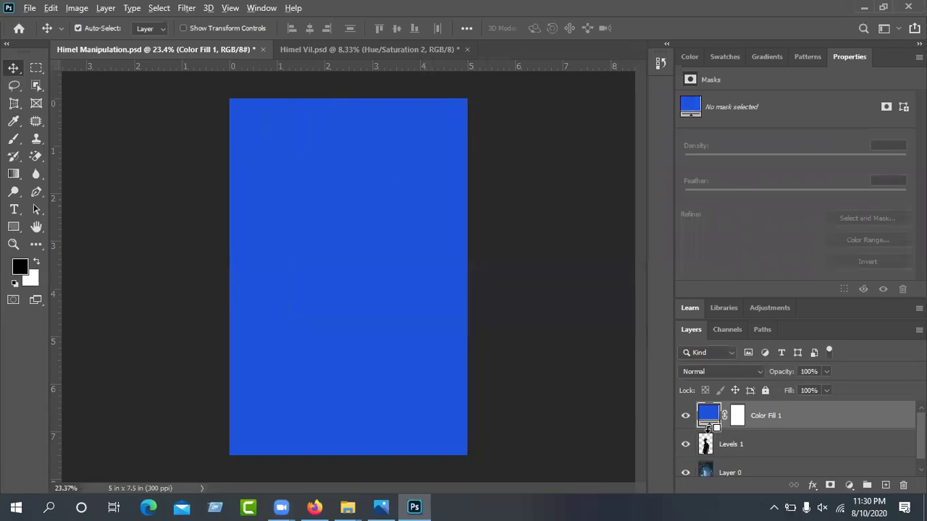
{"action": "left_click", "coordinate": [709, 428], "text": "alt"}
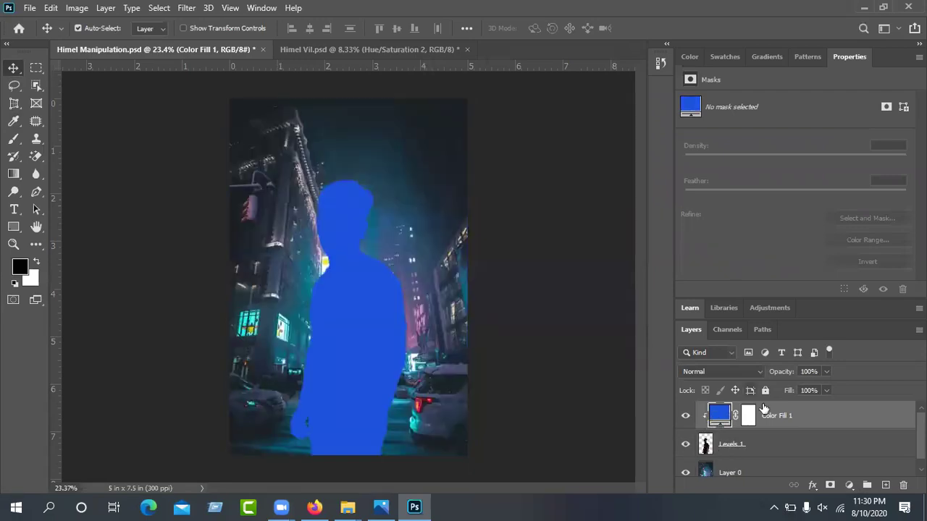
Blend the blue fill in Soft Light mode and reduce its opacity to 70%
{"action": "left_click", "coordinate": [755, 372]}
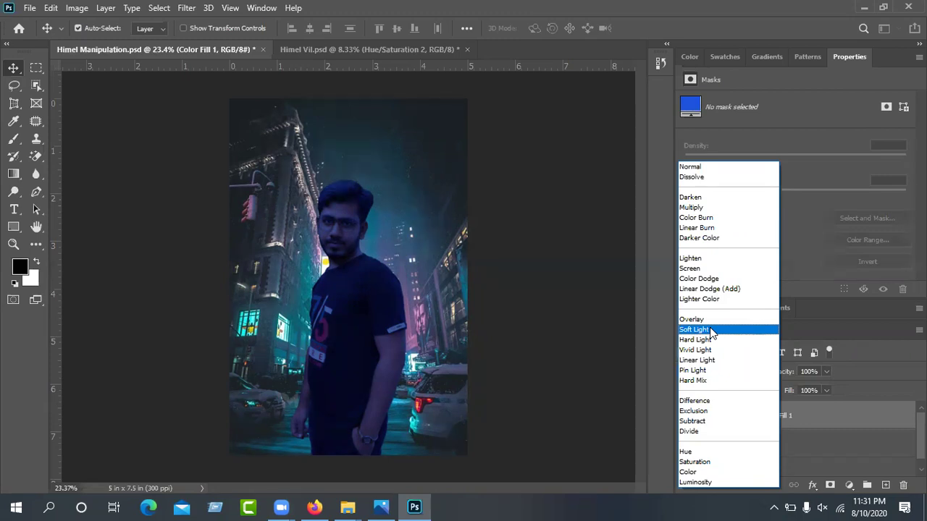
{"action": "left_click", "coordinate": [711, 329]}
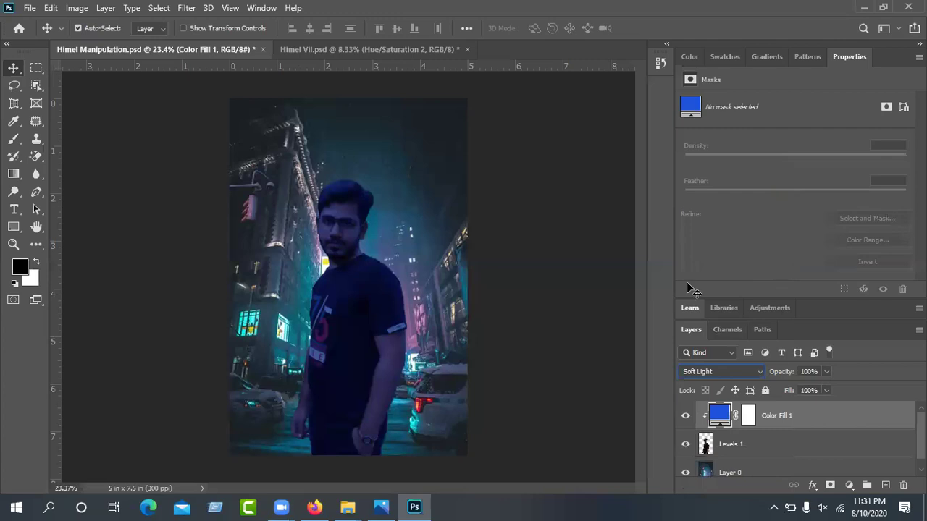
{"action": "mouse_move", "coordinate": [783, 376]}
{"action": "left_mouse_down"}
{"action": "mouse_move", "coordinate": [769, 377]}
{"action": "mouse_move", "coordinate": [828, 374]}
{"action": "mouse_move", "coordinate": [774, 380]}
{"action": "mouse_move", "coordinate": [787, 379]}
{"action": "left_mouse_up"}
{"action": "left_click", "coordinate": [687, 416]}
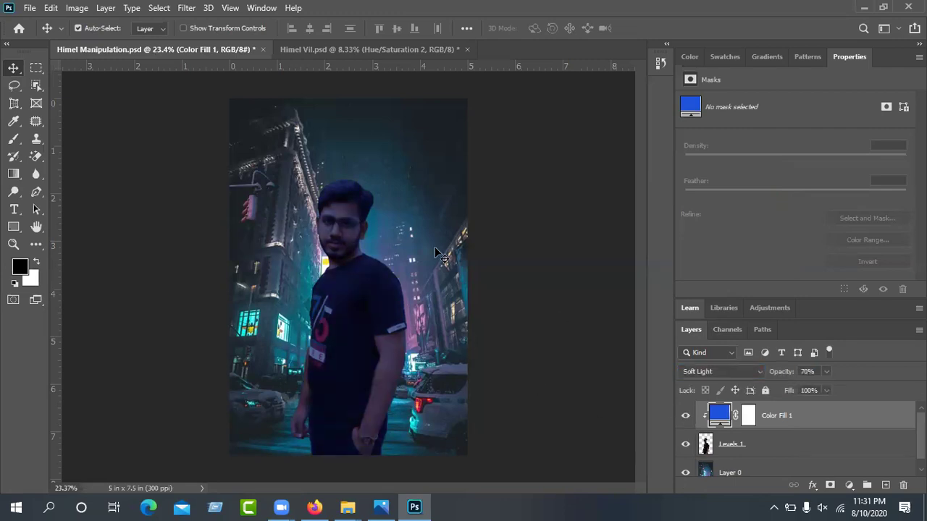
Merge the blue Color Fill 1 layer with the man's Levels 1 layer
{"action": "left_click", "coordinate": [741, 443], "text": "shift"}
{"action": "right_click", "coordinate": [741, 443]}
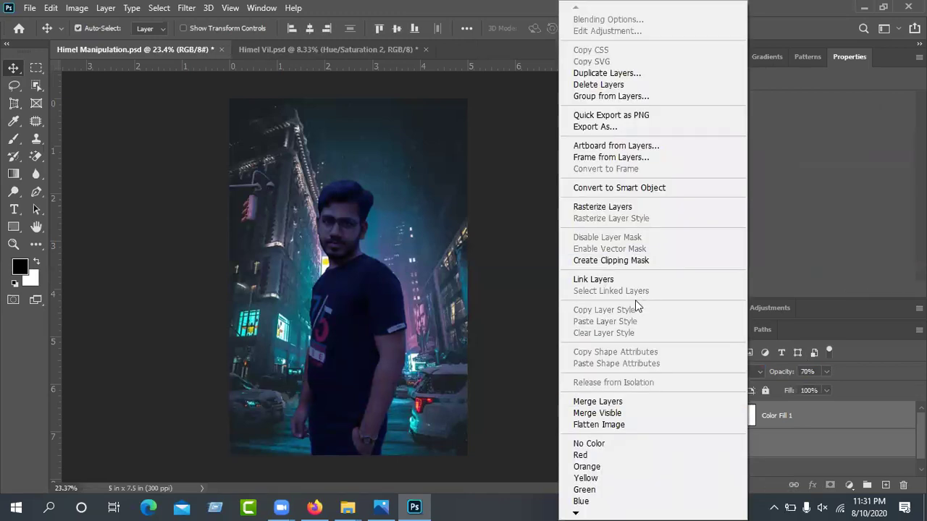
{"action": "left_click", "coordinate": [635, 403]}
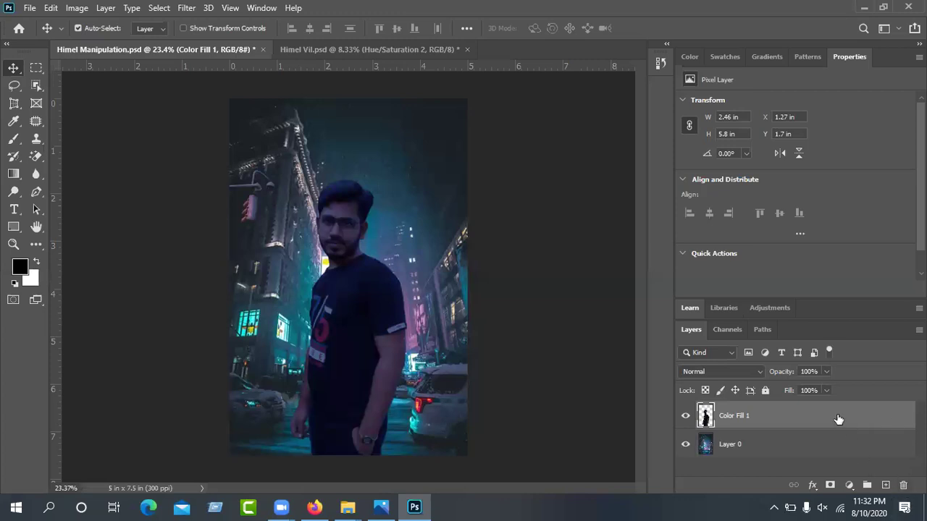
Add a Vibrance adjustment clipped to the man, with saturation at +5 and a slight positive vibrance
{"action": "left_click", "coordinate": [850, 485]}
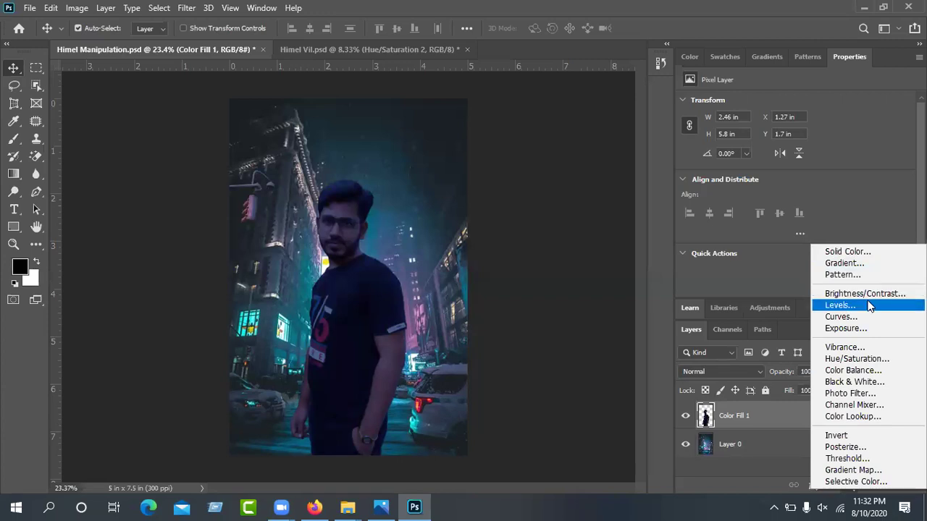
{"action": "left_click", "coordinate": [841, 348]}
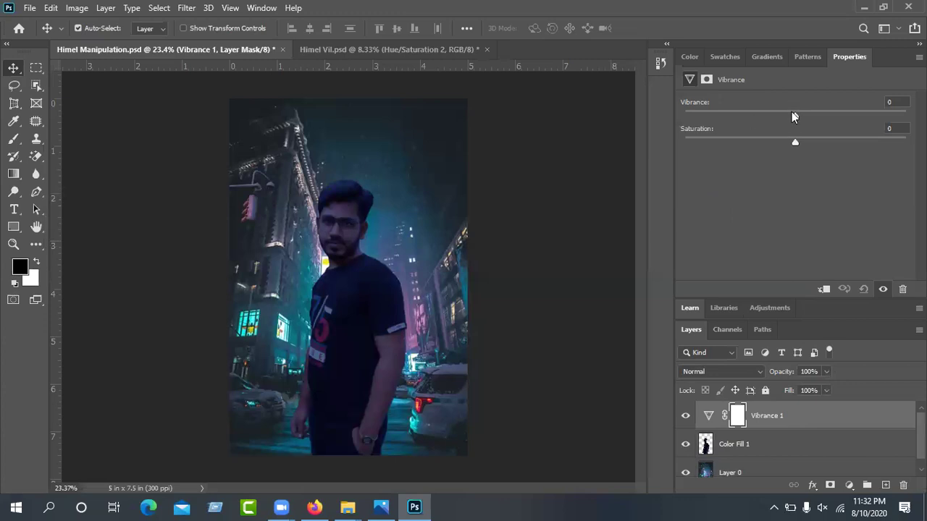
{"action": "left_click_drag", "start_coordinate": [798, 117], "coordinate": [831, 102]}
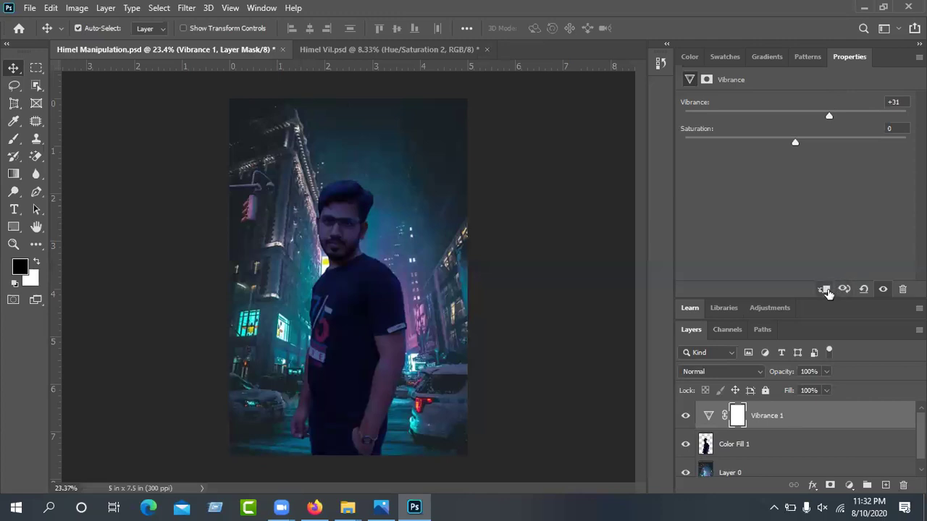
{"action": "left_click", "coordinate": [827, 291]}
{"action": "mouse_move", "coordinate": [829, 115]}
{"action": "left_mouse_down"}
{"action": "mouse_move", "coordinate": [865, 112]}
{"action": "mouse_move", "coordinate": [750, 115]}
{"action": "mouse_move", "coordinate": [859, 114]}
{"action": "mouse_move", "coordinate": [830, 114]}
{"action": "left_mouse_up"}
{"action": "mouse_move", "coordinate": [793, 142]}
{"action": "left_mouse_down"}
{"action": "mouse_move", "coordinate": [844, 137]}
{"action": "mouse_move", "coordinate": [759, 145]}
{"action": "mouse_move", "coordinate": [801, 144]}
{"action": "left_mouse_up"}
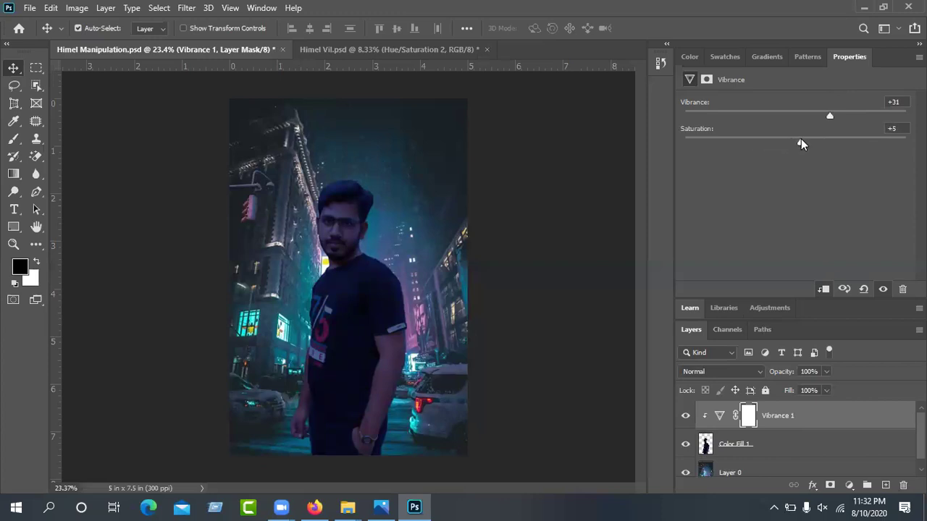
{"action": "left_click_drag", "start_coordinate": [830, 116], "coordinate": [807, 121]}
Merge the Vibrance 1 adjustment with the man's Color Fill 1 layer
{"action": "left_click", "coordinate": [781, 444], "text": "shift"}
{"action": "right_click", "coordinate": [767, 417]}
{"action": "left_click", "coordinate": [700, 400]}
Add a Hue/Saturation adjustment clipped to the man's layer, trying Colorize and turning it off again
{"action": "left_click", "coordinate": [849, 485]}
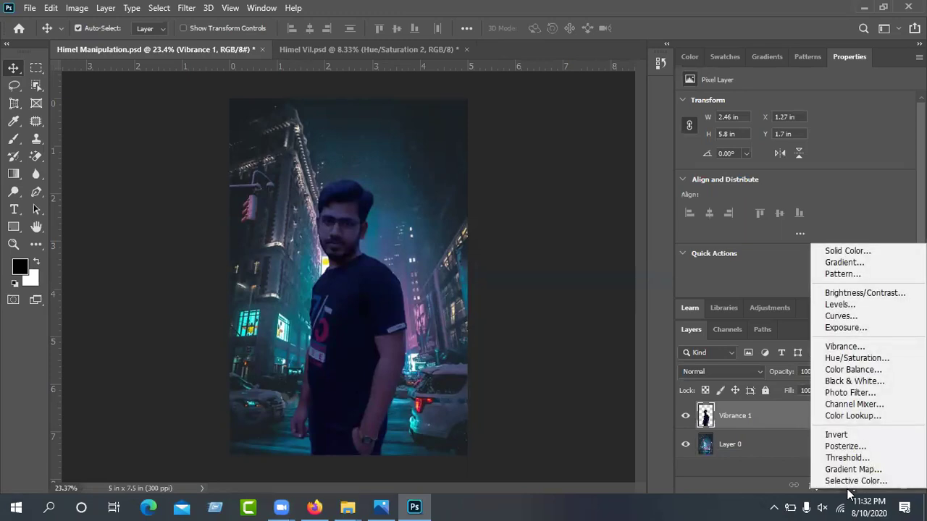
{"action": "left_click", "coordinate": [844, 360]}
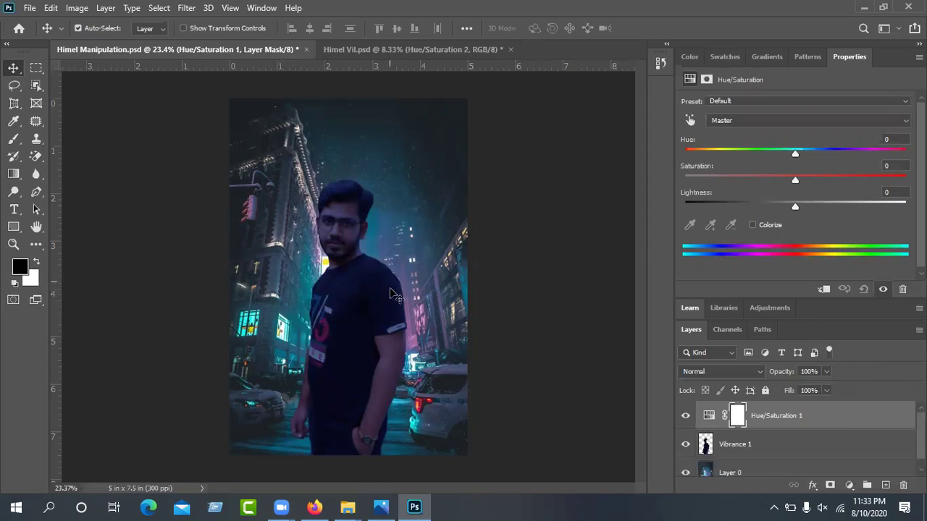
{"action": "left_click", "coordinate": [726, 119]}
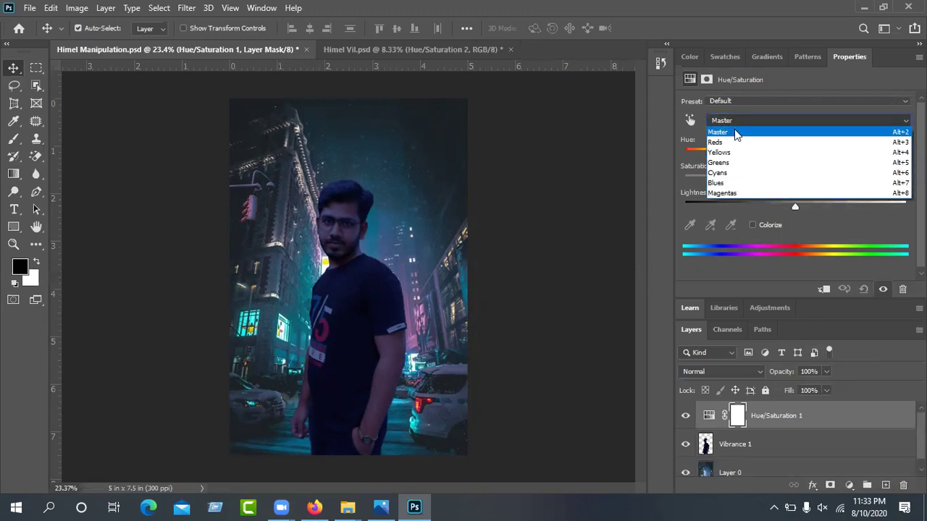
{"action": "left_click", "coordinate": [724, 142]}
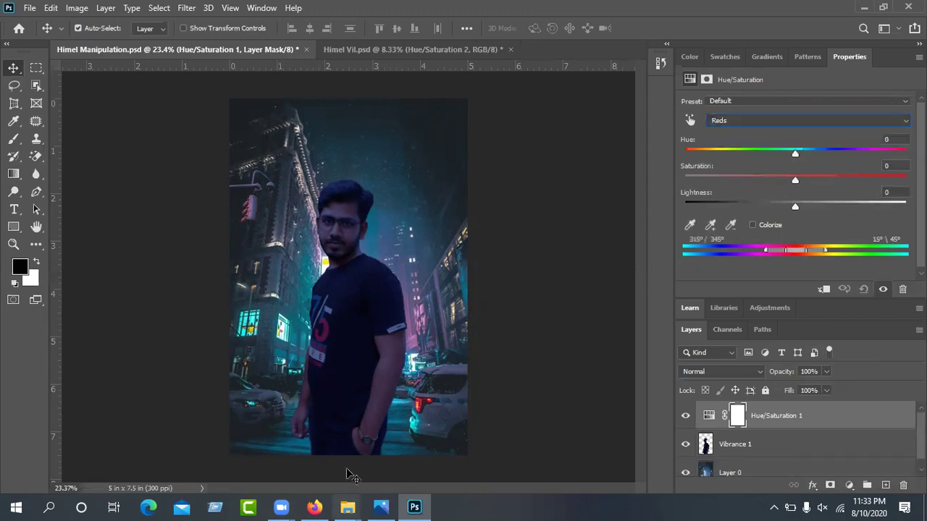
{"action": "left_click", "coordinate": [756, 225]}
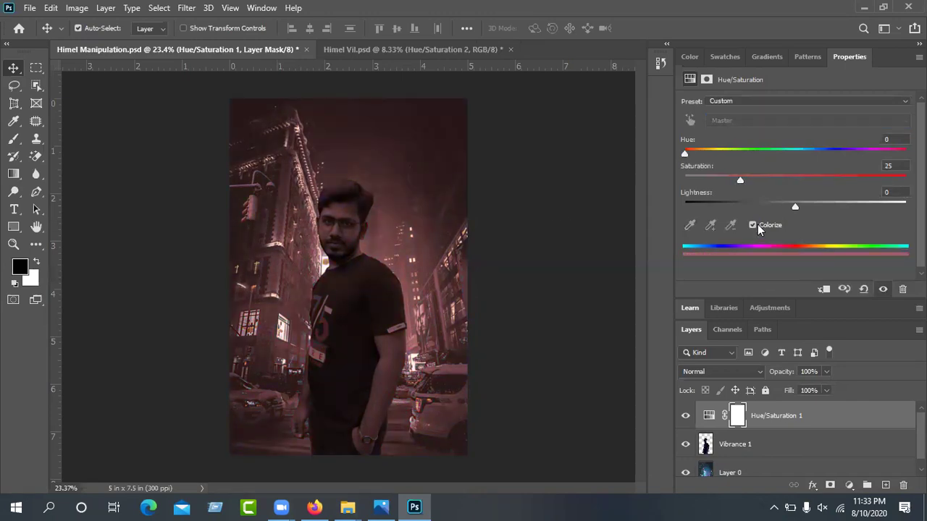
{"action": "left_click", "coordinate": [823, 289]}
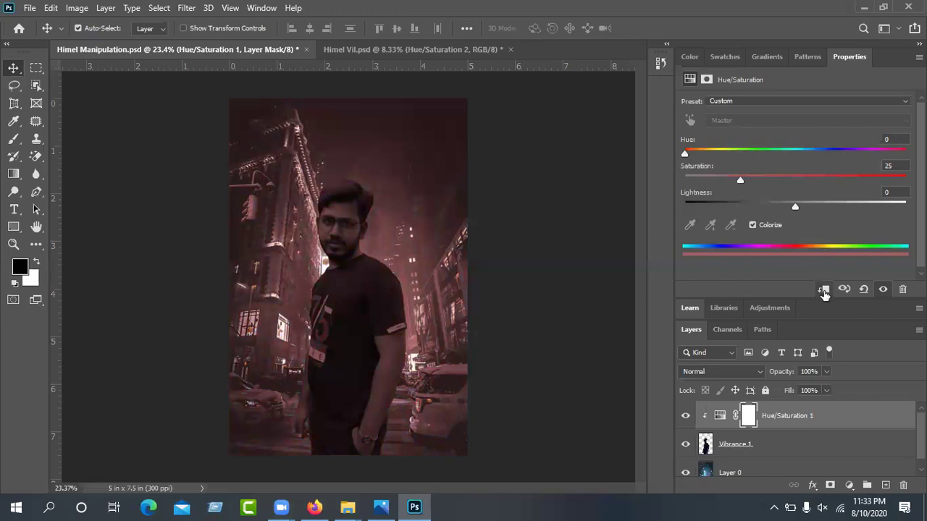
{"action": "left_click", "coordinate": [753, 225]}
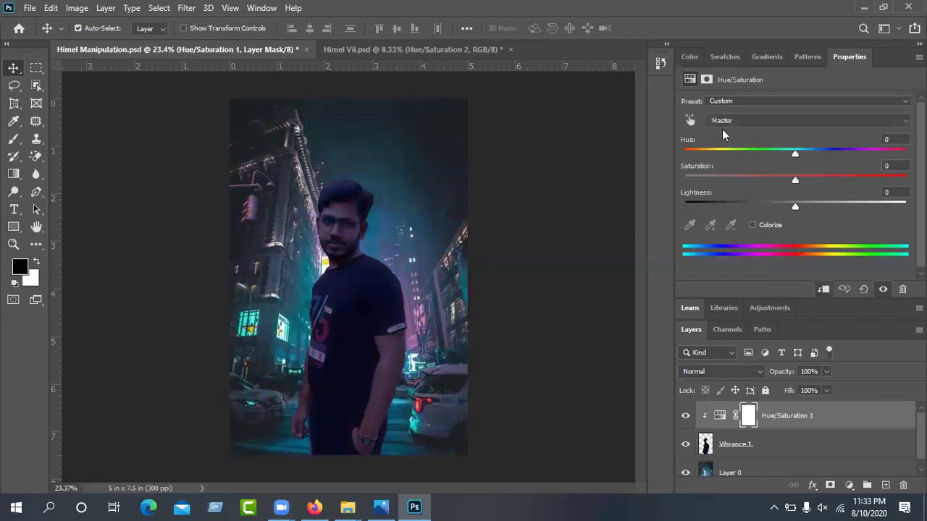
Try shifting the hue of the Reds and lowering their lightness in the Hue/Saturation adjustment
{"action": "left_click", "coordinate": [722, 125]}
{"action": "left_click", "coordinate": [733, 145]}
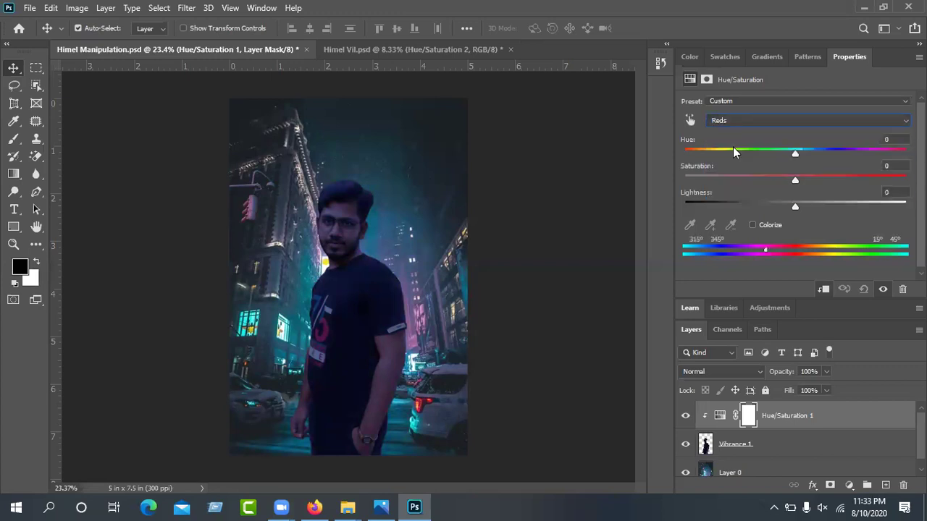
{"action": "left_click_drag", "start_coordinate": [794, 152], "coordinate": [846, 153]}
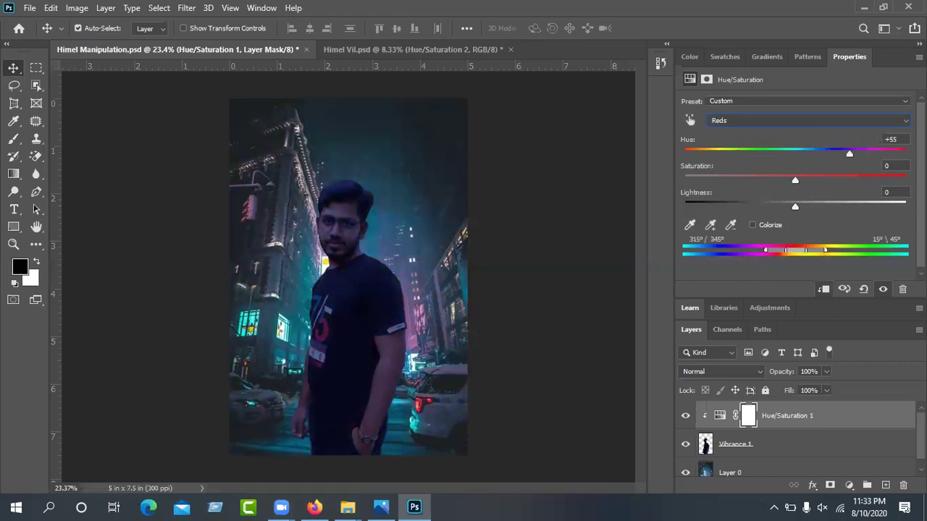
{"action": "left_click_drag", "start_coordinate": [724, 152], "coordinate": [718, 154]}
{"action": "left_click_drag", "start_coordinate": [795, 179], "coordinate": [748, 199]}
{"action": "left_click_drag", "start_coordinate": [718, 154], "coordinate": [791, 138]}
Try shifting the Greens hue to -58 and other values and lowering the Greens saturation
{"action": "left_click", "coordinate": [775, 119]}
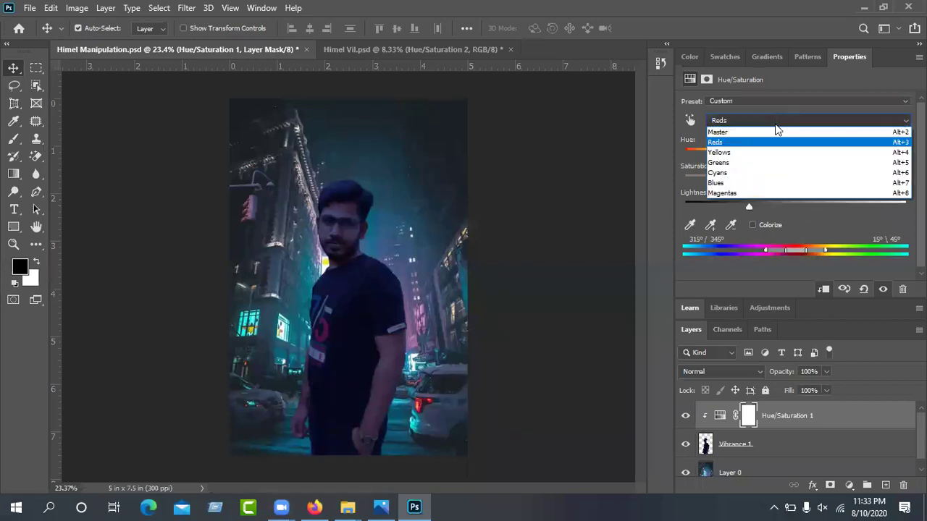
{"action": "left_click", "coordinate": [743, 161]}
{"action": "left_click_drag", "start_coordinate": [811, 151], "coordinate": [742, 159]}
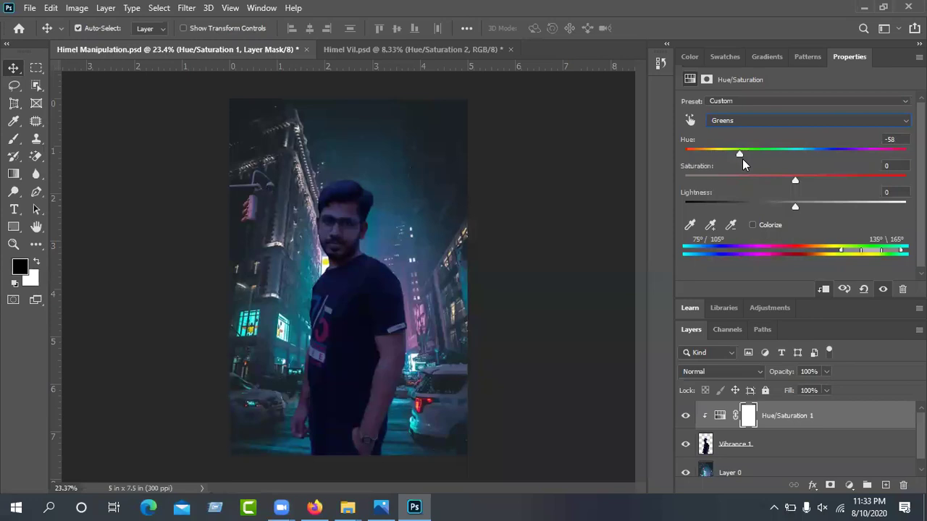
{"action": "left_click_drag", "start_coordinate": [783, 181], "coordinate": [701, 181]}
{"action": "left_click_drag", "start_coordinate": [738, 157], "coordinate": [851, 181]}
Try a small Master saturation change, and reset the Hue/Saturation adjustment to its default values
{"action": "left_click", "coordinate": [806, 102]}
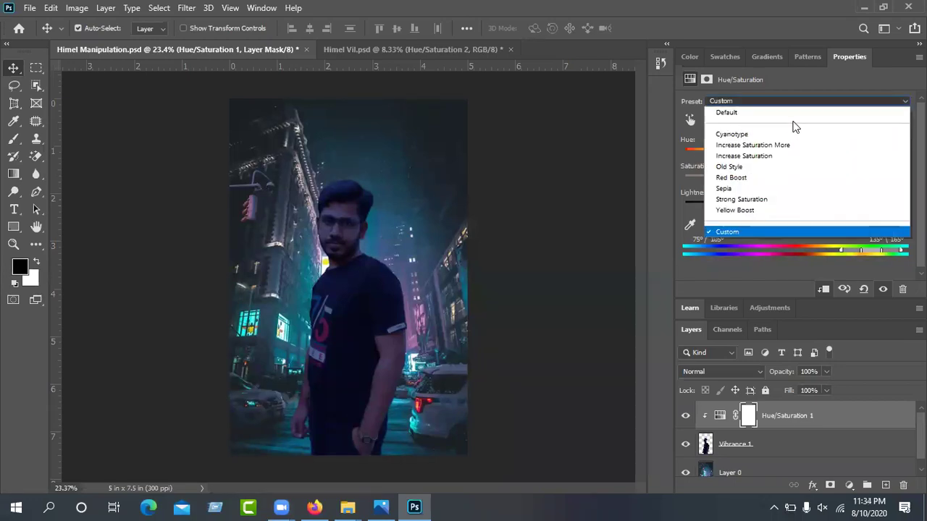
{"action": "left_click", "coordinate": [684, 136]}
{"action": "left_click", "coordinate": [731, 123]}
{"action": "left_click", "coordinate": [733, 133]}
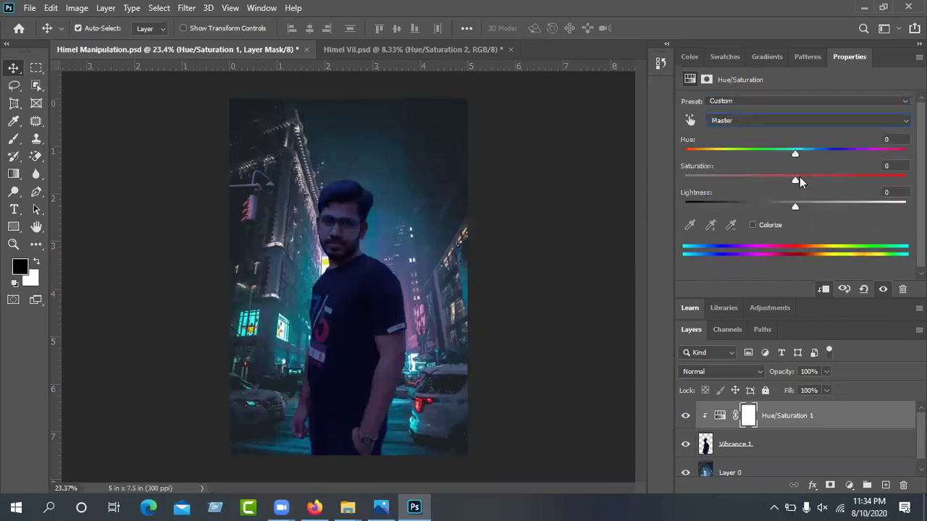
{"action": "mouse_move", "coordinate": [797, 180]}
{"action": "left_mouse_down"}
{"action": "mouse_move", "coordinate": [906, 181]}
{"action": "mouse_move", "coordinate": [858, 181]}
{"action": "mouse_move", "coordinate": [898, 171]}
{"action": "mouse_move", "coordinate": [799, 178]}
{"action": "left_mouse_up"}
{"action": "left_click", "coordinate": [863, 289]}
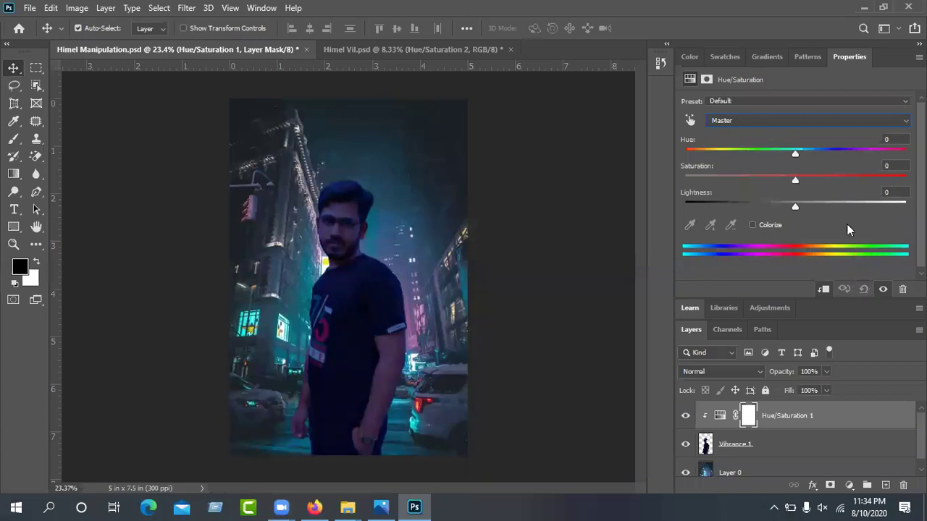
Set the Blues hue to +2 in the man's Hue/Saturation adjustment
{"action": "left_click", "coordinate": [796, 121]}
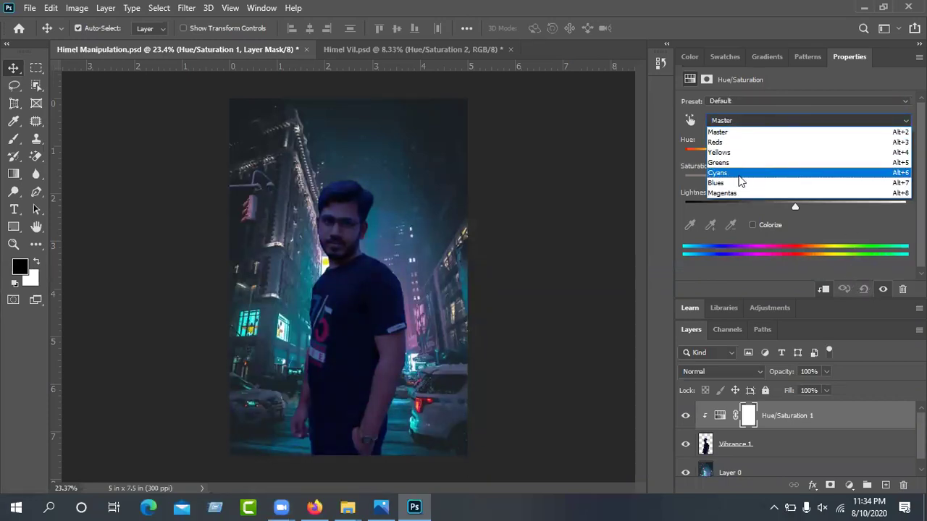
{"action": "left_click", "coordinate": [737, 185]}
{"action": "mouse_move", "coordinate": [795, 155]}
{"action": "left_mouse_down"}
{"action": "mouse_move", "coordinate": [871, 139]}
{"action": "mouse_move", "coordinate": [803, 138]}
{"action": "mouse_move", "coordinate": [834, 139]}
{"action": "mouse_move", "coordinate": [834, 152]}
{"action": "mouse_move", "coordinate": [790, 154]}
{"action": "mouse_move", "coordinate": [797, 154]}
{"action": "left_mouse_up"}
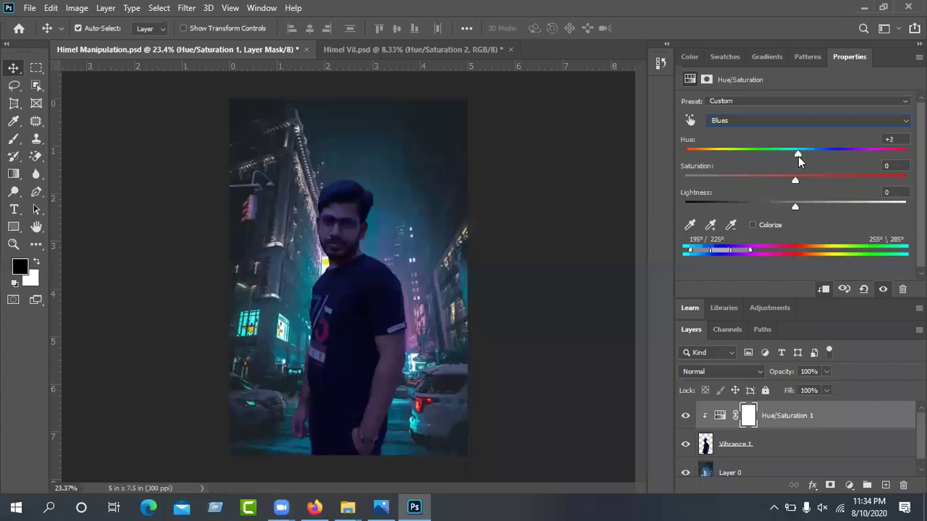
Compare the man's color with and without the Hue/Saturation adjustment by toggling its visibility
{"action": "left_click", "coordinate": [685, 417]}
{"action": "left_click", "coordinate": [685, 418]}
{"action": "left_click", "coordinate": [685, 418]}
{"action": "left_click", "coordinate": [685, 418]}
{"action": "left_click", "coordinate": [684, 419]}
{"action": "left_click", "coordinate": [684, 418]}
{"action": "left_click", "coordinate": [685, 418]}
{"action": "left_click", "coordinate": [684, 418]}
{"action": "left_click", "coordinate": [684, 418]}
Fine-tune the Blues saturation and lightness on the man, comparing the image before and after the adjustment
{"action": "mouse_move", "coordinate": [796, 177]}
{"action": "left_mouse_down"}
{"action": "mouse_move", "coordinate": [865, 181]}
{"action": "mouse_move", "coordinate": [787, 190]}
{"action": "left_mouse_up"}
{"action": "left_click_drag", "start_coordinate": [766, 195], "coordinate": [792, 214]}
{"action": "left_click", "coordinate": [686, 418]}
{"action": "left_click", "coordinate": [686, 416]}
{"action": "left_click", "coordinate": [686, 416]}
{"action": "left_click", "coordinate": [685, 417]}
Merge the clipped Hue/Saturation adjustment with the man's Vibrance 1 layer into one layer
{"action": "left_click", "coordinate": [789, 447]}
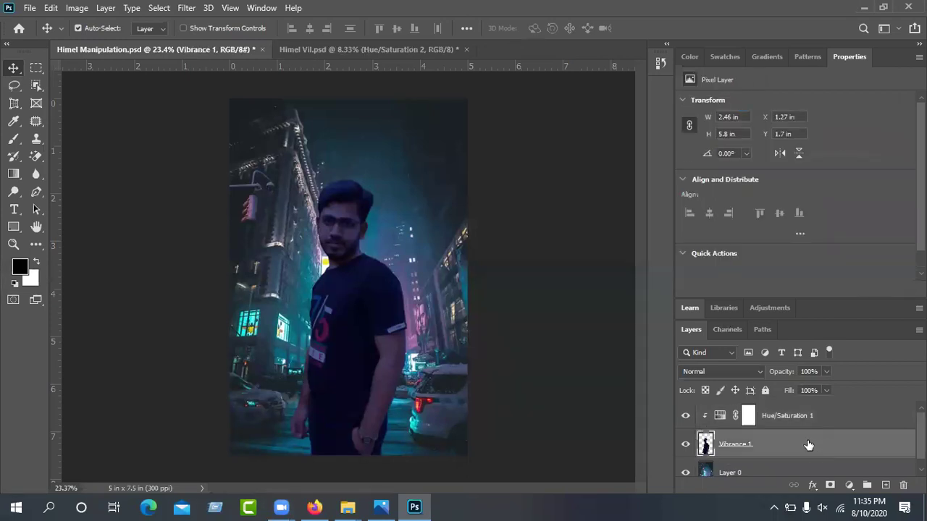
{"action": "left_click", "coordinate": [810, 422], "text": "shift"}
{"action": "right_click", "coordinate": [810, 423]}
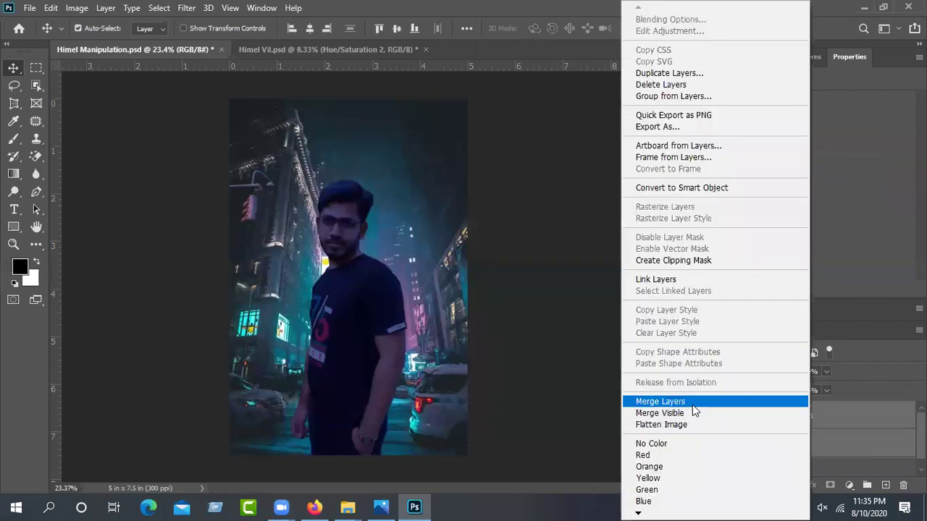
{"action": "left_click", "coordinate": [680, 402]}
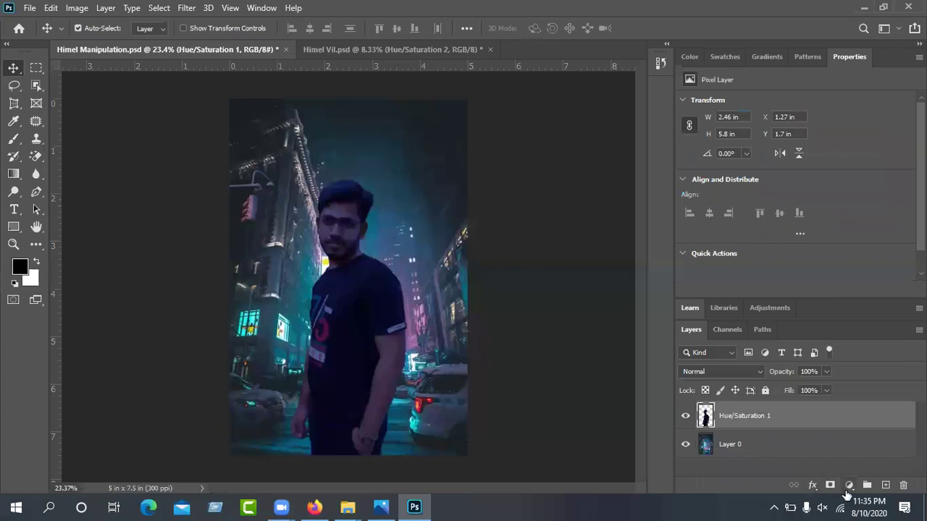
Add a black (000000) Solid Color fill layer above the man's layer
{"action": "left_click", "coordinate": [847, 486]}
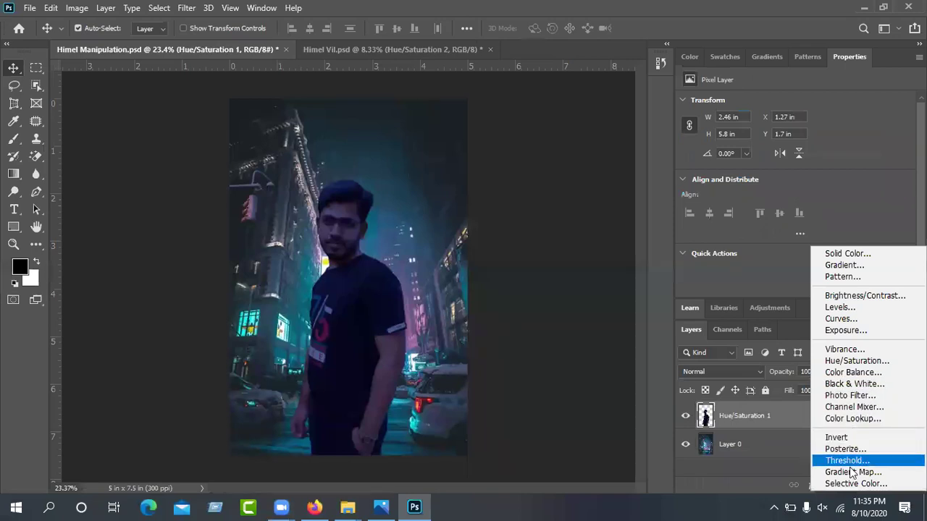
{"action": "left_click", "coordinate": [540, 428]}
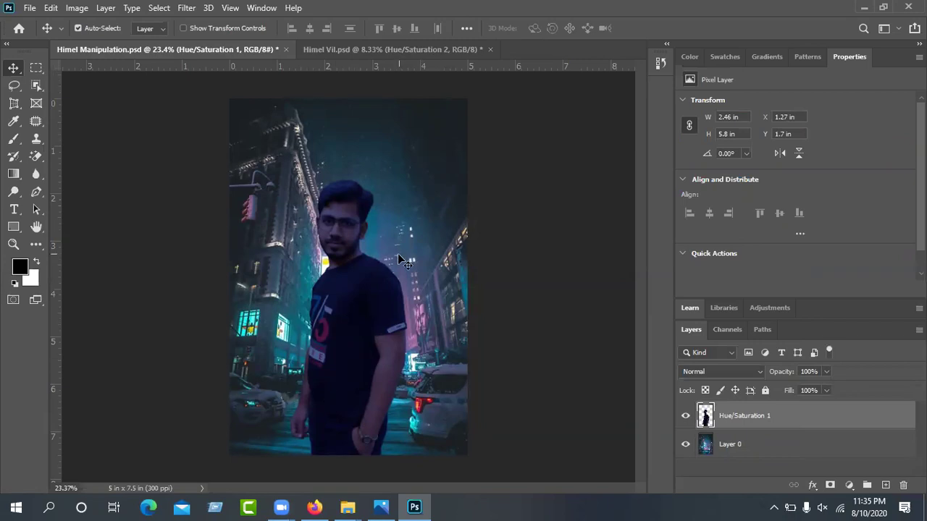
{"action": "left_click", "coordinate": [849, 485]}
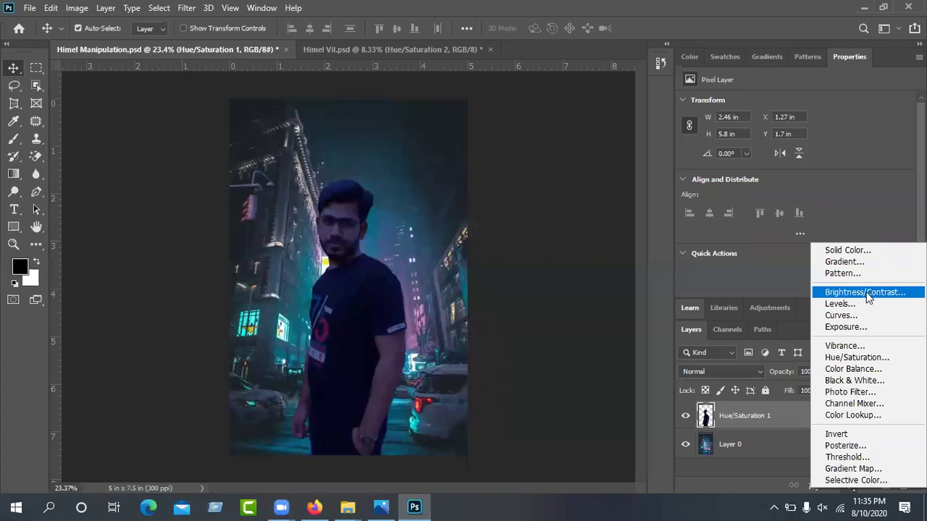
{"action": "left_click", "coordinate": [860, 250]}
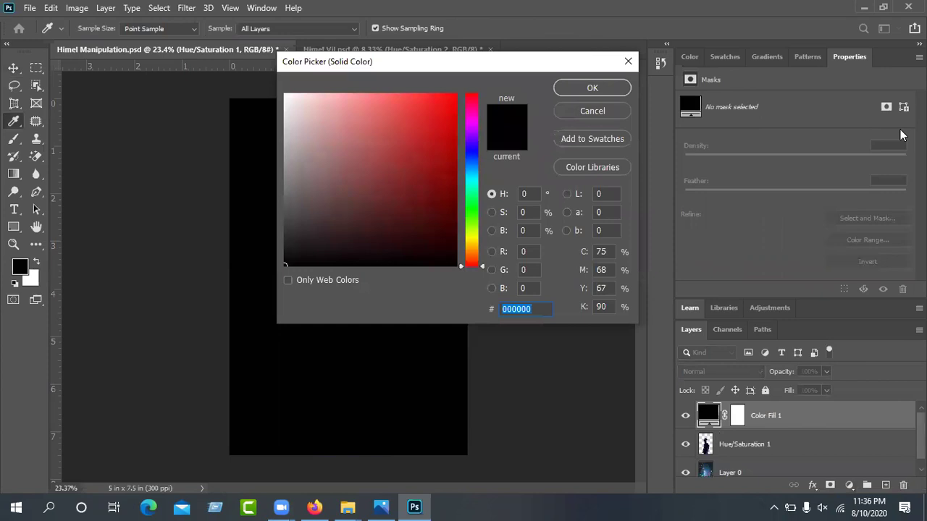
{"action": "left_click", "coordinate": [593, 88]}
Set the black fill layer's blend mode to Screen so the image underneath shows through
{"action": "left_click", "coordinate": [730, 374]}
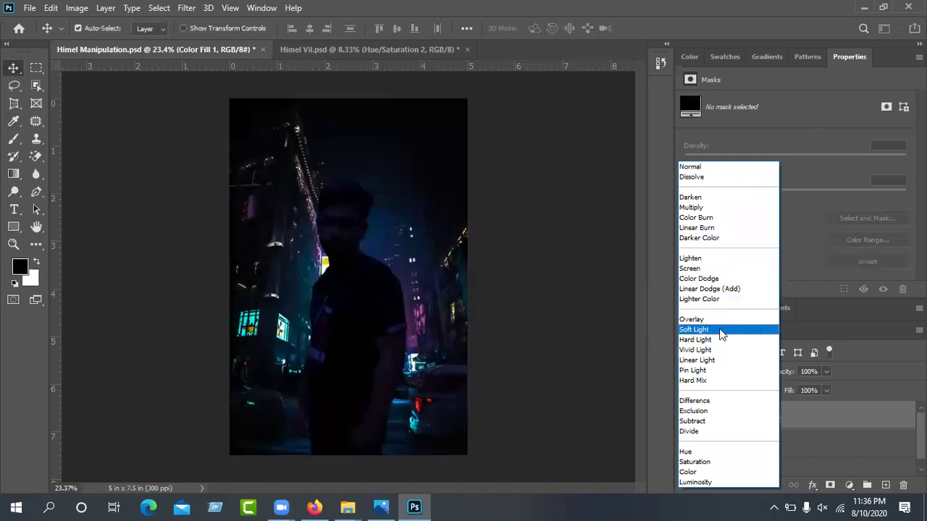
{"action": "left_click", "coordinate": [710, 268]}
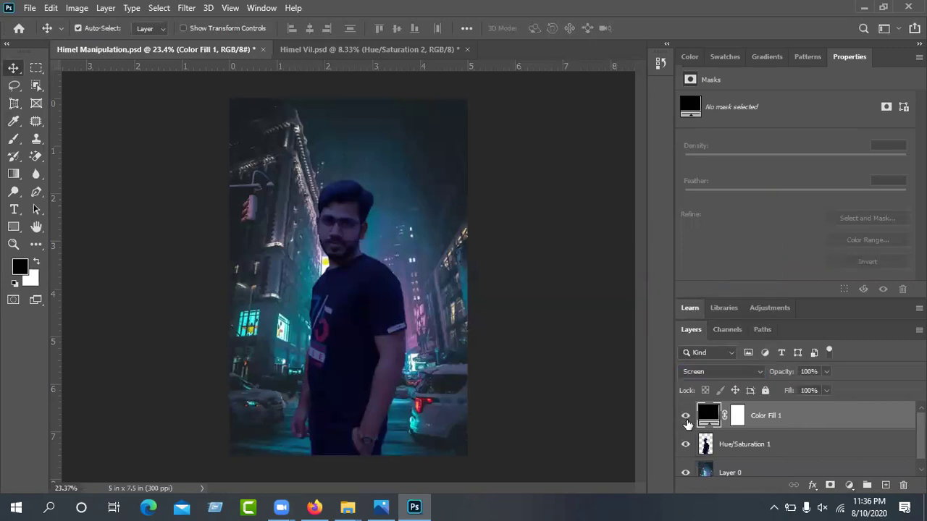
{"action": "left_click", "coordinate": [711, 373]}
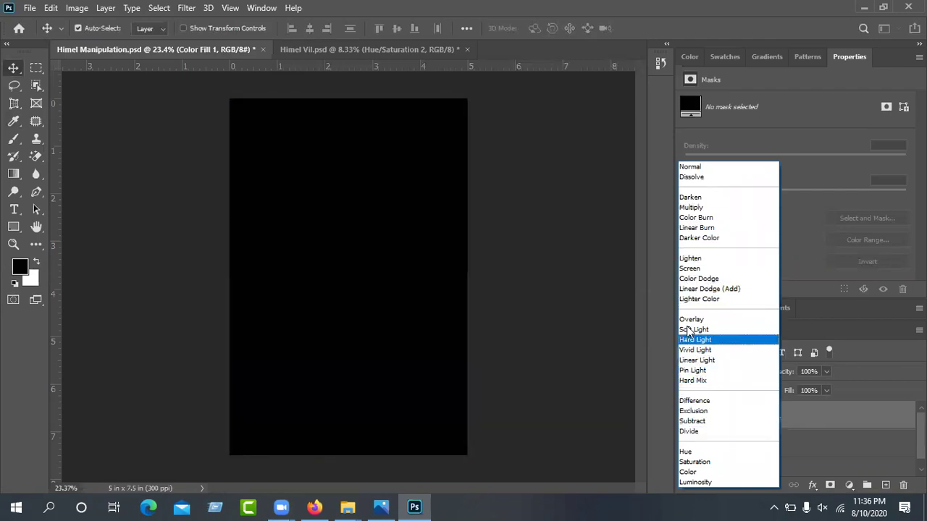
{"action": "left_click", "coordinate": [692, 269]}
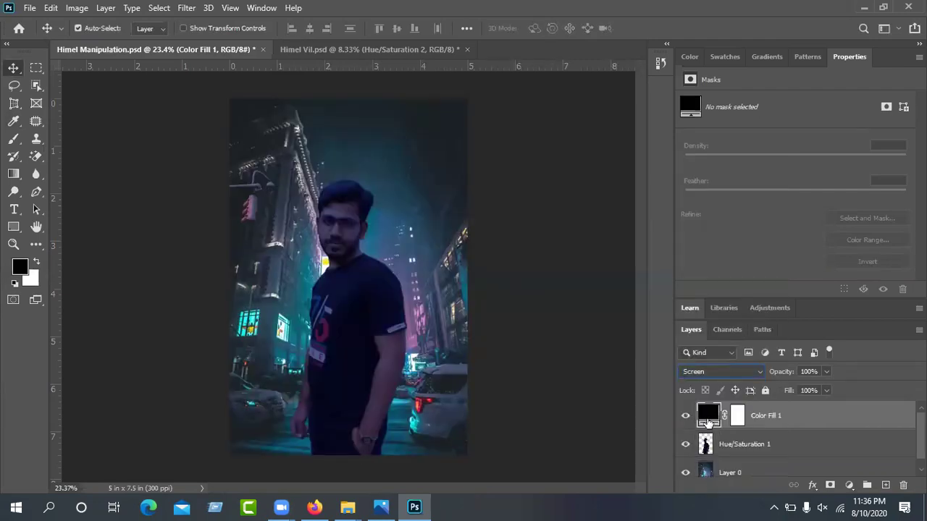
Recolor the fill layer with the bright cyan 0afffa sampled from the building's lit windows
{"action": "double_click", "coordinate": [707, 416]}
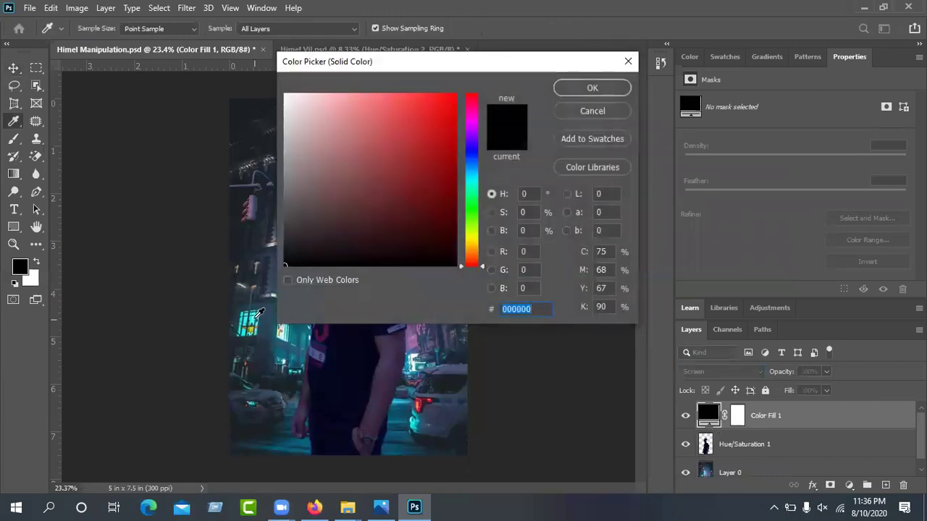
{"action": "left_click", "coordinate": [255, 316]}
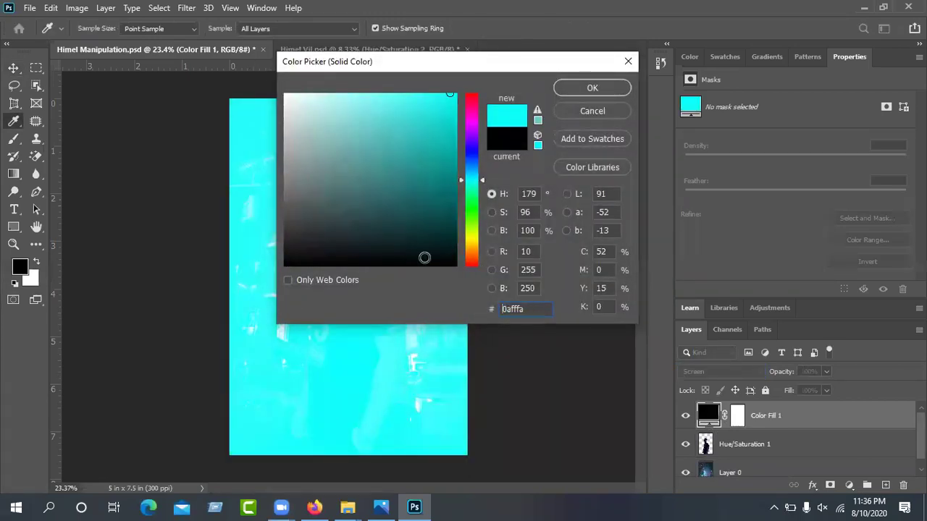
{"action": "left_click_drag", "start_coordinate": [530, 62], "coordinate": [721, 53]}
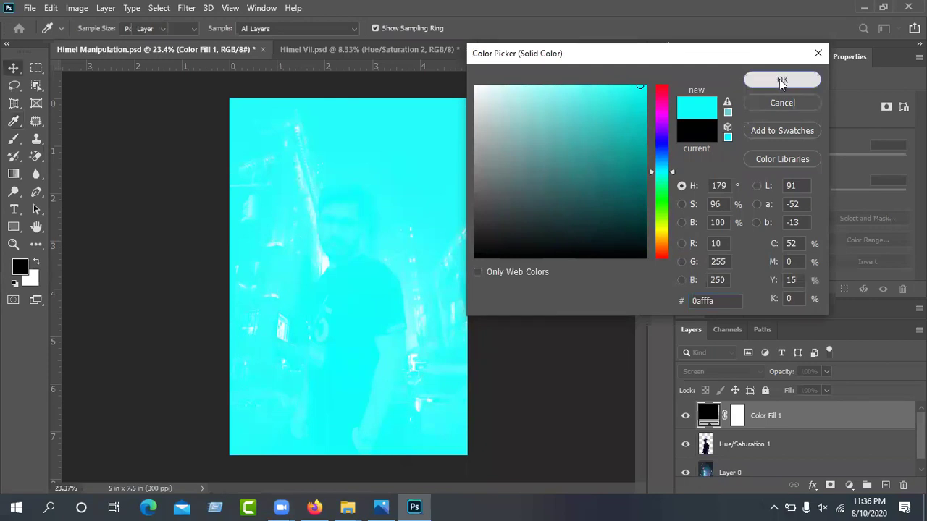
{"action": "left_click", "coordinate": [784, 80]}
Preview the blend modes on the cyan fill layer, from Normal through Exclusion, and settle on Darker Color
{"action": "left_click", "coordinate": [729, 374]}
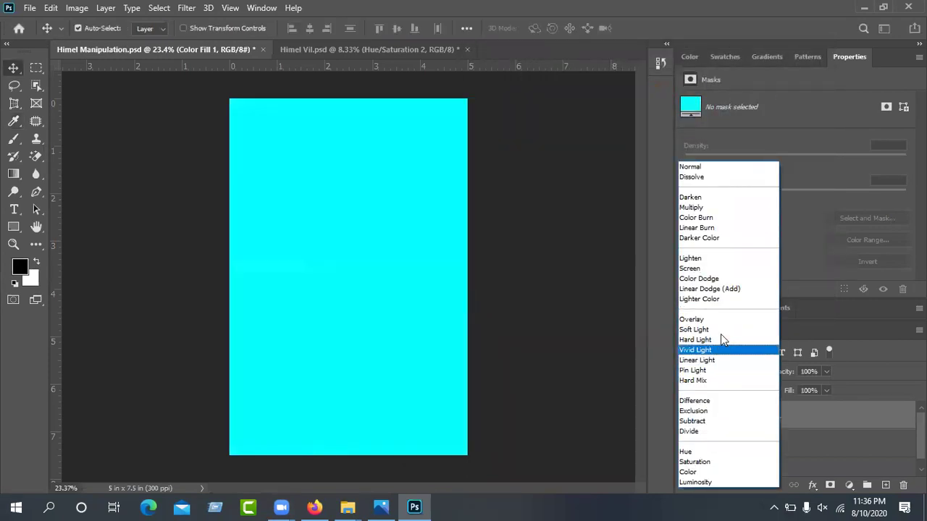
{"action": "left_click", "coordinate": [694, 166]}
{"action": "key", "text": "Down"}
{"action": "key", "text": "Down"}
{"action": "key", "text": "Down"}
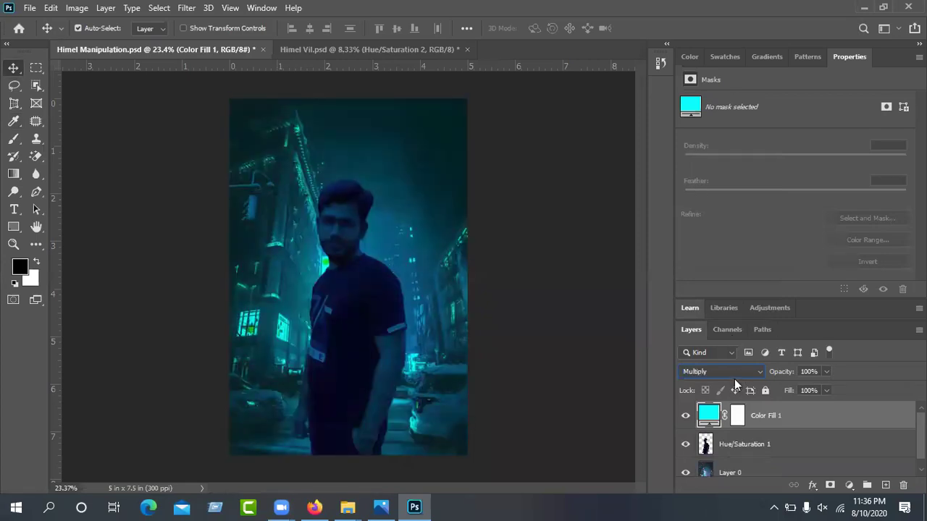
{"action": "key", "text": "Down"}
{"action": "key", "text": "Down"}
{"action": "key", "text": "Up"}
{"action": "key", "text": "Down"}
{"action": "key", "text": "Down"}
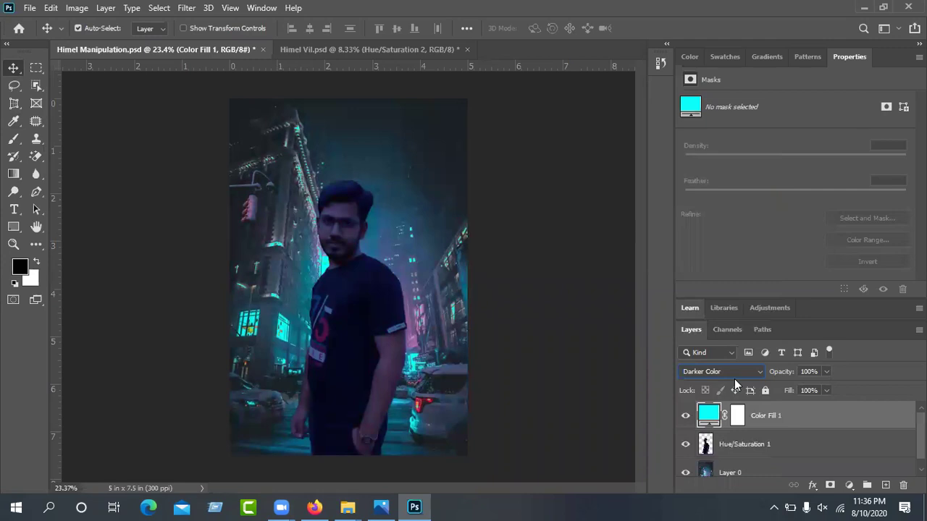
{"action": "key", "text": "Down"}
{"action": "key", "text": "Down"}
{"action": "key", "text": "Down"}
{"action": "key", "text": "Down"}
{"action": "key", "text": "Down"}
{"action": "key", "text": "Down"}
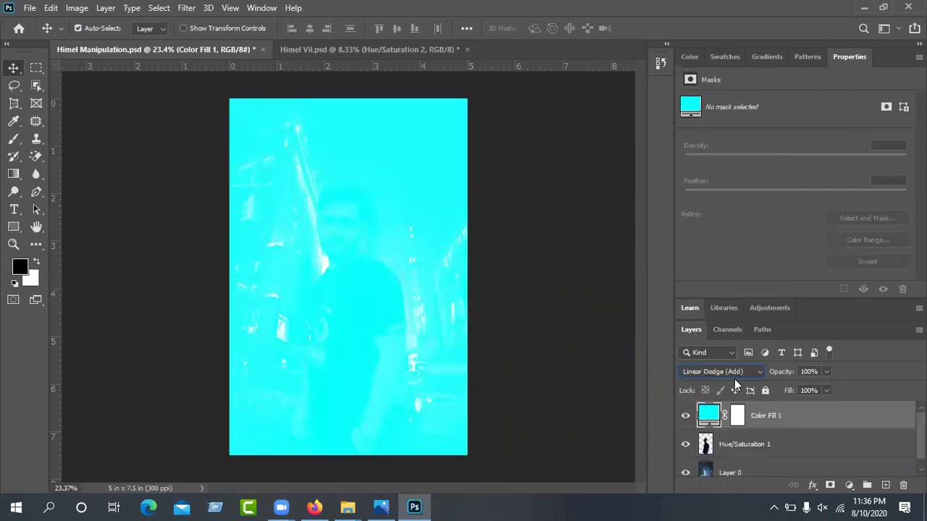
{"action": "key", "text": "Down"}
{"action": "key", "text": "Down"}
{"action": "key", "text": "Down"}
{"action": "key", "text": "Down"}
{"action": "key", "text": "Down"}
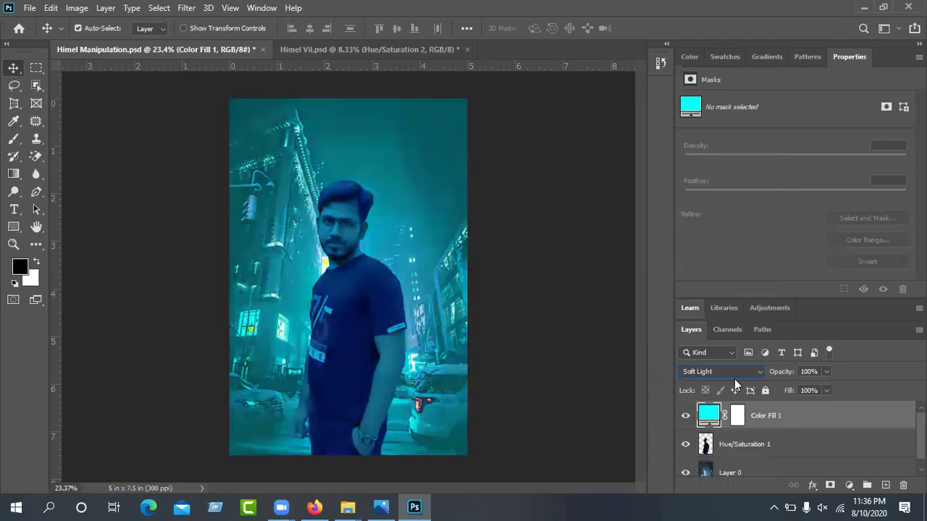
{"action": "key", "text": "Down"}
{"action": "key", "text": "Down"}
{"action": "key", "text": "Down"}
{"action": "key", "text": "Down"}
{"action": "key", "text": "Down"}
{"action": "key", "text": "Down"}
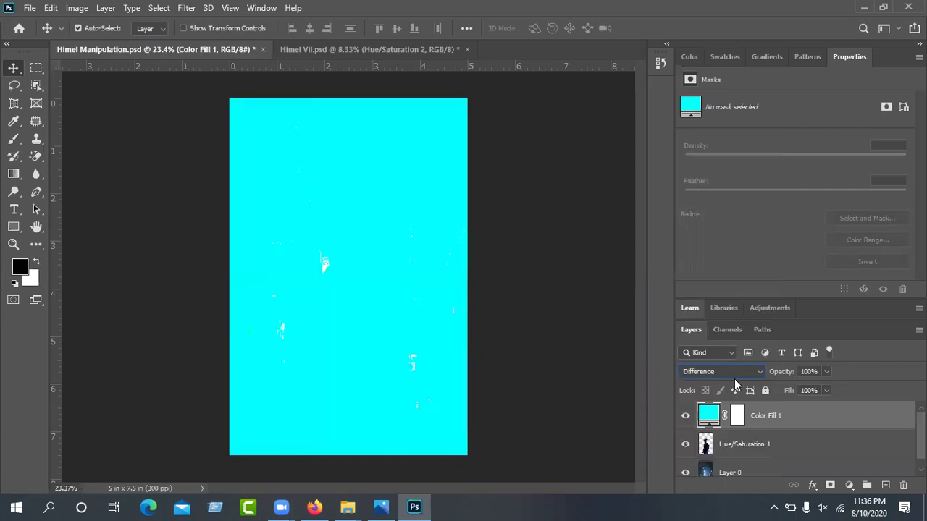
{"action": "key", "text": "Down"}
{"action": "key", "text": "Up"}
{"action": "key", "text": "Up"}
{"action": "key", "text": "Up"}
{"action": "key", "text": "Up"}
{"action": "key", "text": "Up"}
{"action": "key", "text": "Up"}
{"action": "key", "text": "Up"}
{"action": "key", "text": "Up"}
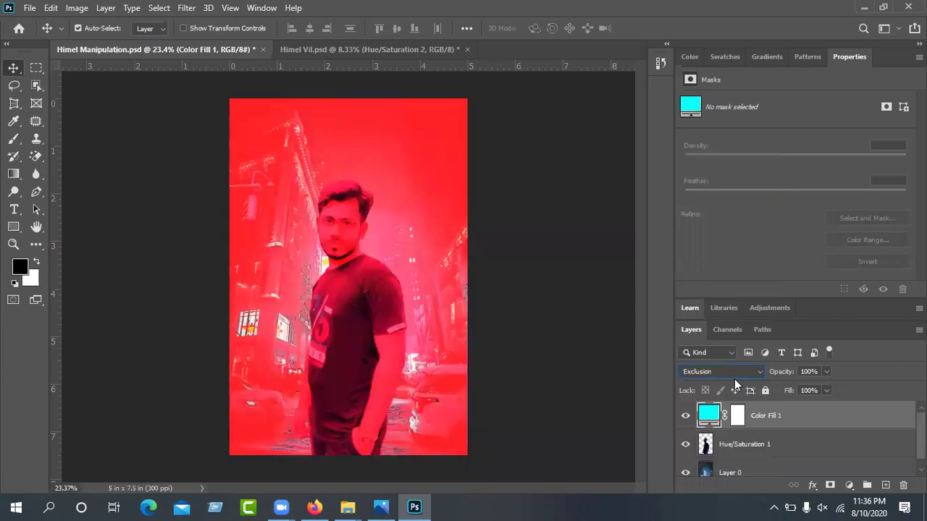
{"action": "key", "text": "Up"}
{"action": "key", "text": "Up"}
{"action": "key", "text": "Up"}
{"action": "key", "text": "Up"}
{"action": "key", "text": "Up"}
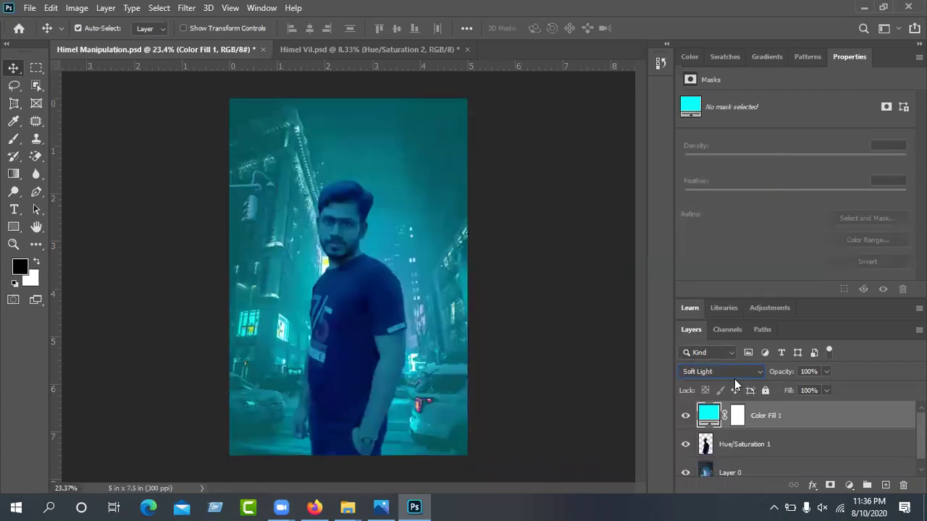
{"action": "key", "text": "Up"}
{"action": "key", "text": "Up"}
{"action": "key", "text": "Up"}
{"action": "key", "text": "Up"}
{"action": "key", "text": "Up"}
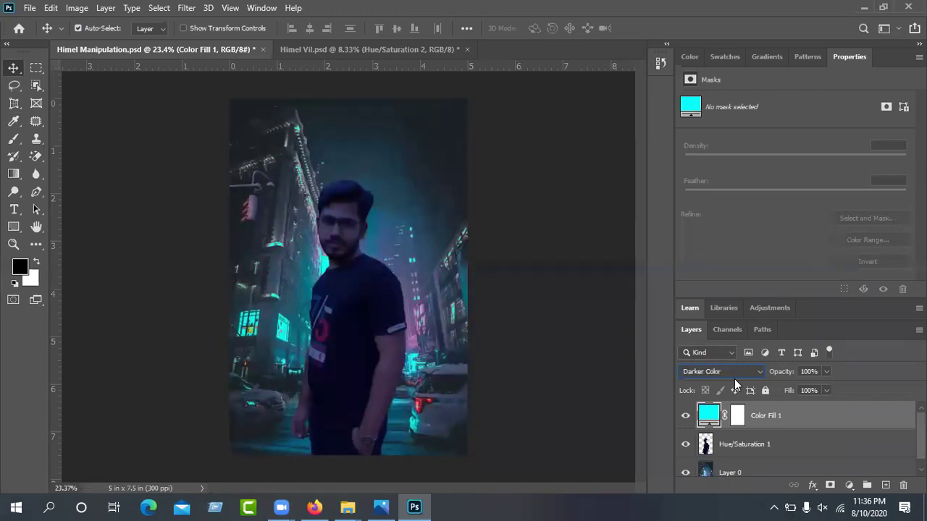
Compare the composite with and without the cyan Darker Color fill by toggling the layer's visibility
{"action": "left_click", "coordinate": [686, 416]}
{"action": "left_click", "coordinate": [685, 416]}
{"action": "left_click", "coordinate": [685, 415]}
{"action": "left_click", "coordinate": [686, 415]}
{"action": "left_click", "coordinate": [686, 416]}
{"action": "left_click", "coordinate": [687, 416]}
{"action": "left_click", "coordinate": [686, 416]}
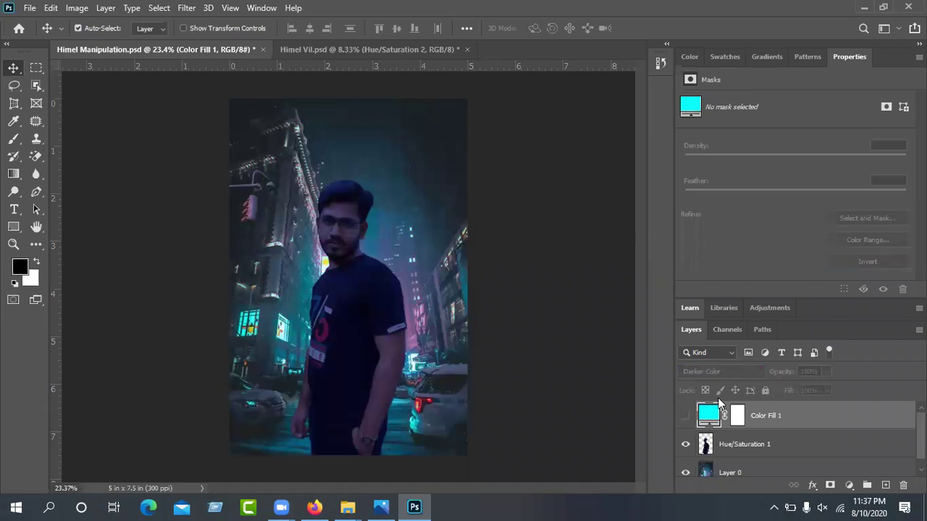
{"action": "left_click", "coordinate": [686, 416]}
Lower the cyan fill layer's opacity to 15% and compare the image with and without the layer
{"action": "left_click_drag", "start_coordinate": [784, 373], "coordinate": [745, 376]}
{"action": "left_click", "coordinate": [680, 419]}
{"action": "left_click", "coordinate": [680, 419]}
{"action": "left_click", "coordinate": [680, 419]}
{"action": "left_click", "coordinate": [680, 419]}
{"action": "left_click", "coordinate": [679, 419]}
{"action": "left_click", "coordinate": [680, 419]}
{"action": "left_click", "coordinate": [679, 420]}
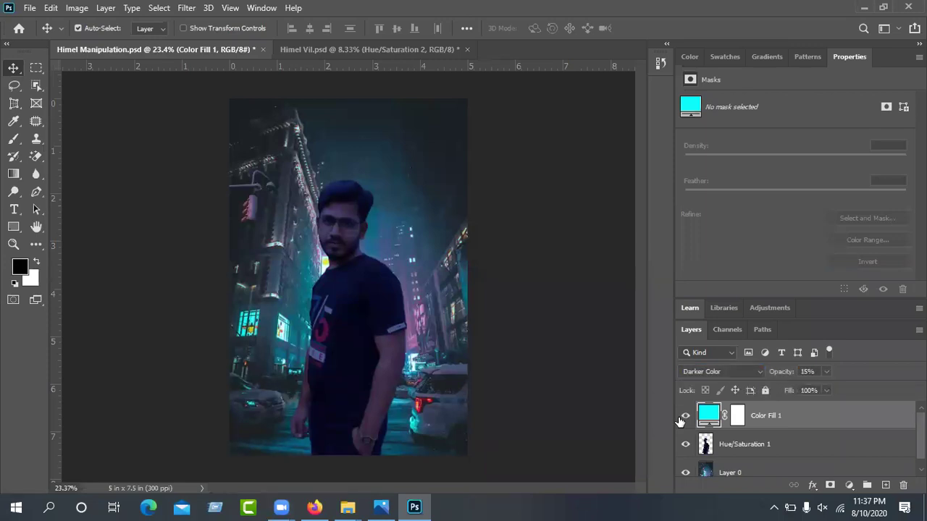
{"action": "left_click", "coordinate": [679, 419]}
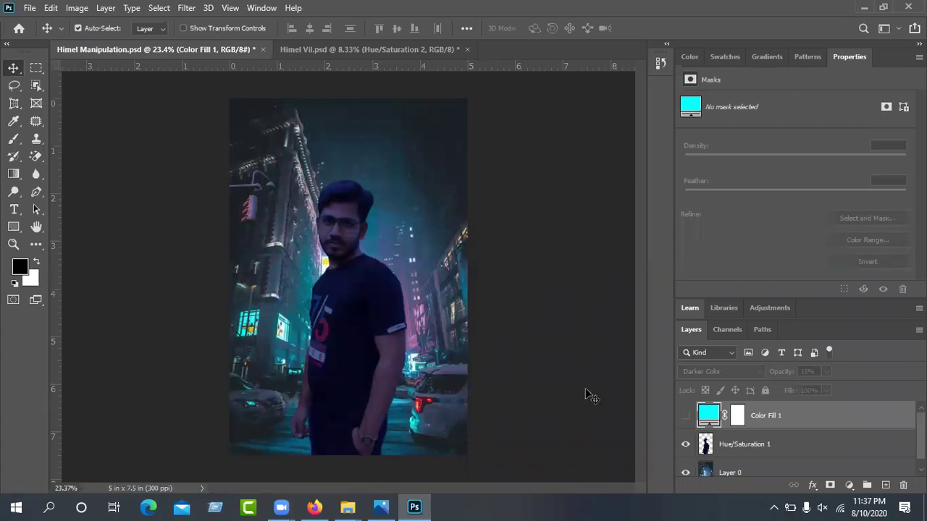
{"action": "left_click", "coordinate": [685, 419]}
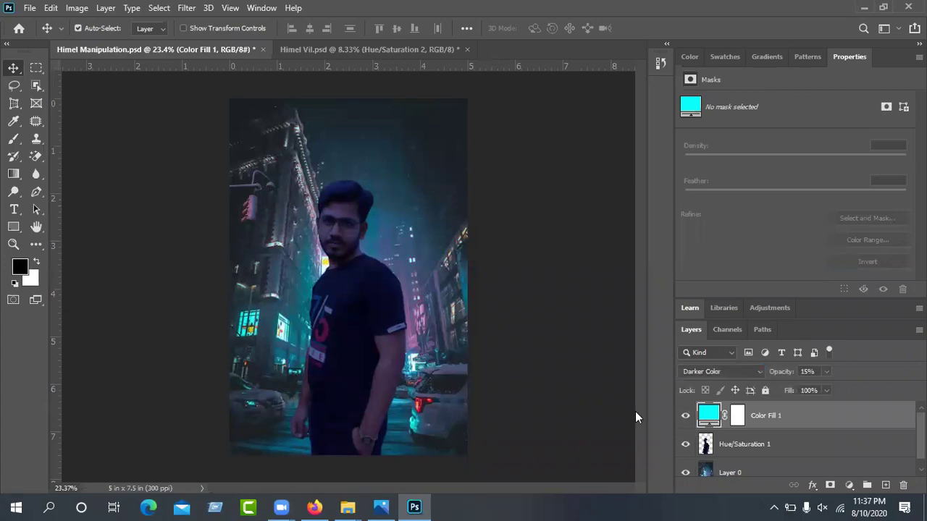
Try merging the cyan fill layer with the man's layer, and undo the merge
{"action": "left_click", "coordinate": [768, 449], "text": "shift"}
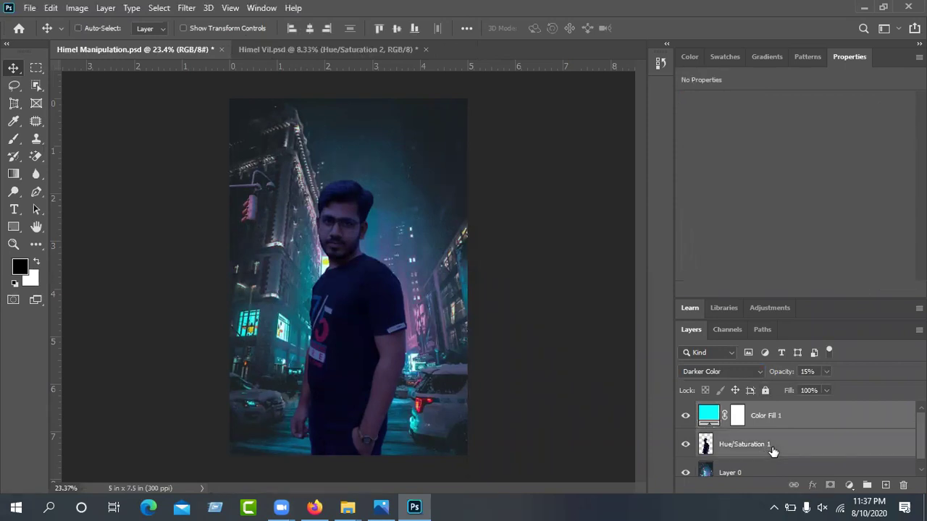
{"action": "right_click", "coordinate": [769, 449]}
{"action": "left_click", "coordinate": [627, 401]}
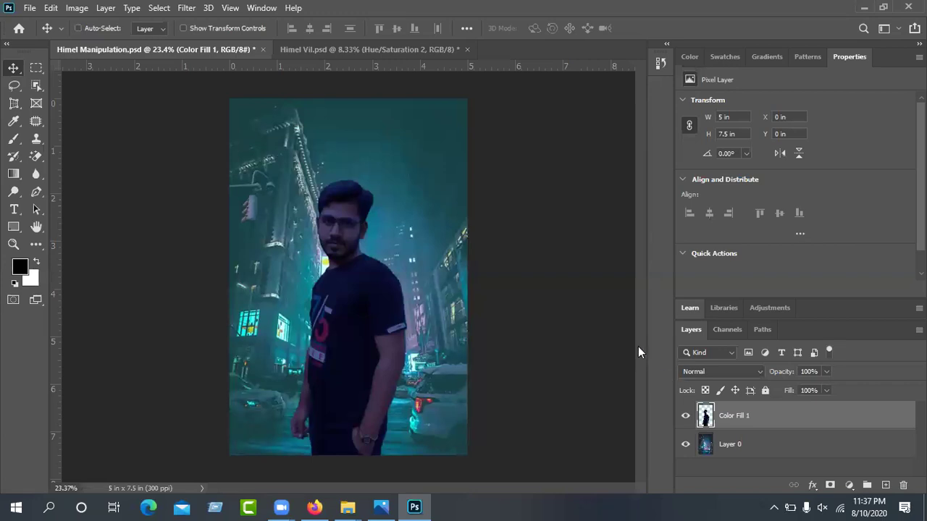
{"action": "key", "text": "ctrl+z"}
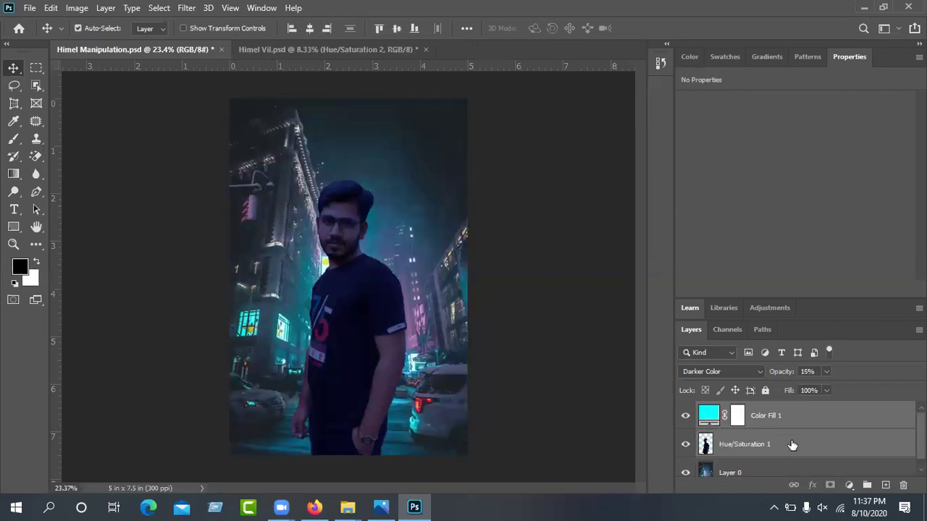
Select only the cyan Color Fill 1 layer
{"action": "left_click", "coordinate": [710, 434]}
{"action": "left_click", "coordinate": [766, 424]}
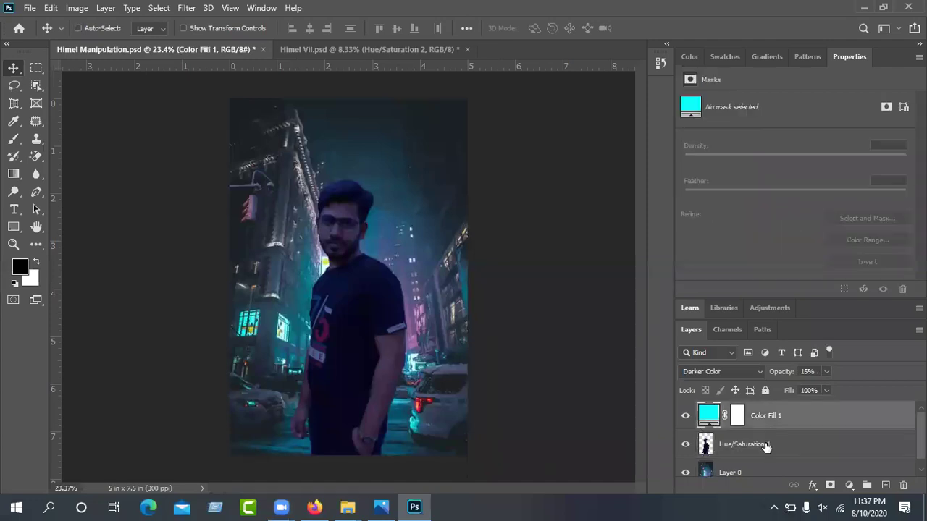
Try to merge the Color Fill 1 and Hue/Saturation 1 layers
{"action": "left_click", "coordinate": [767, 445], "text": "shift"}
{"action": "right_click", "coordinate": [766, 445]}
{"action": "left_click", "coordinate": [627, 404]}
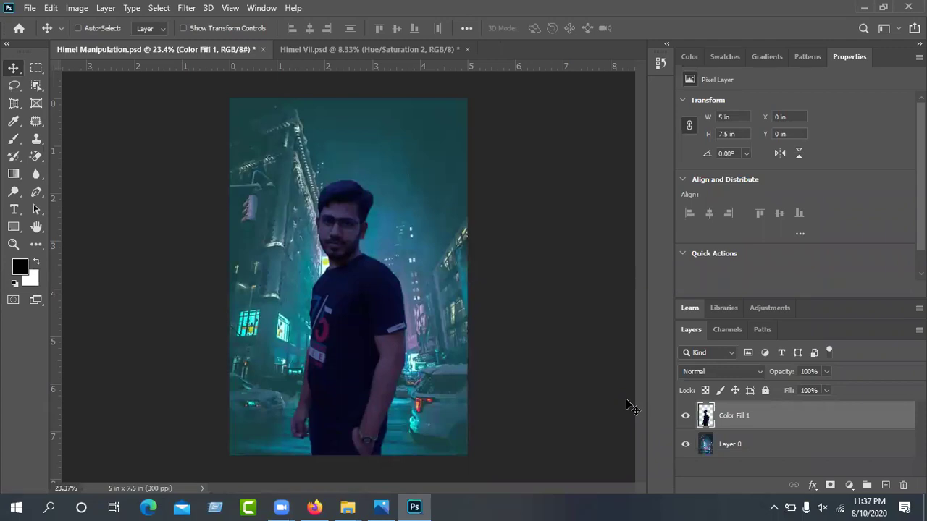
{"action": "key", "text": "ctrl+z"}
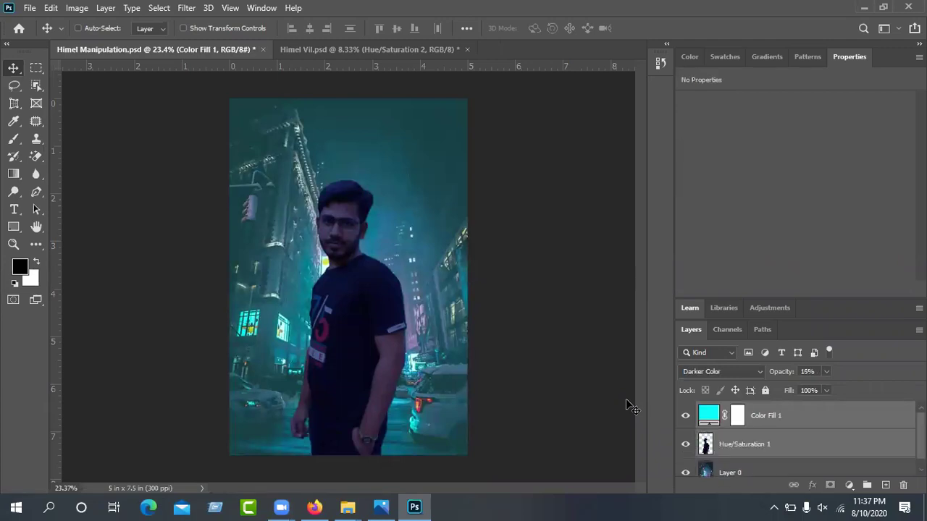
{"action": "left_click", "coordinate": [792, 418]}
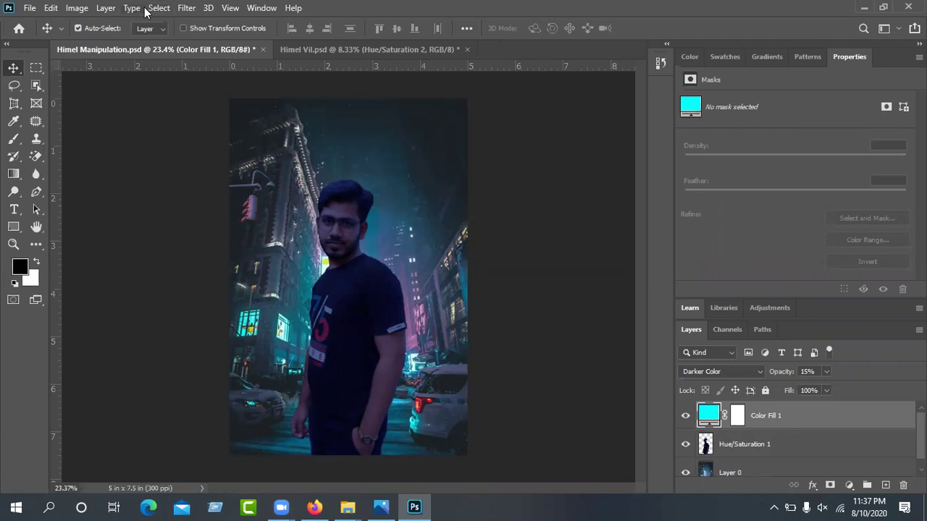
{"action": "left_click", "coordinate": [184, 8]}
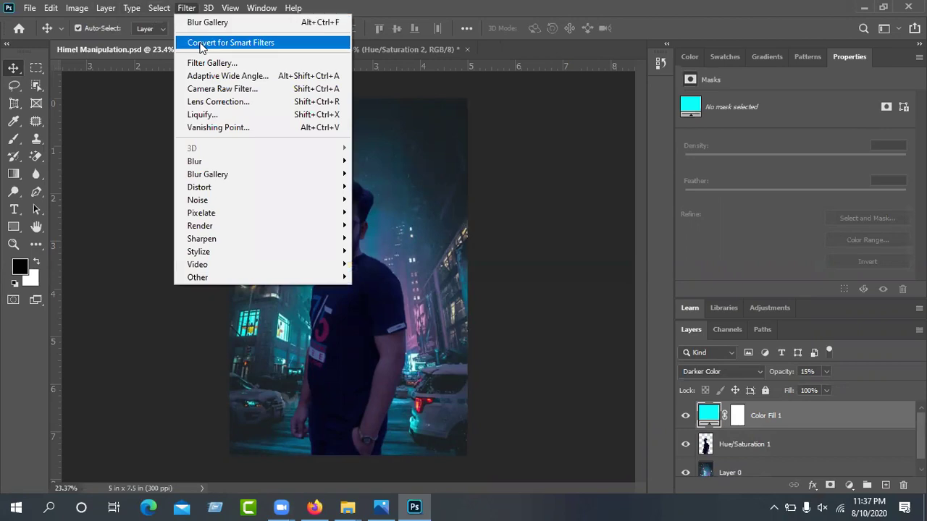
{"action": "left_click", "coordinate": [251, 90]}
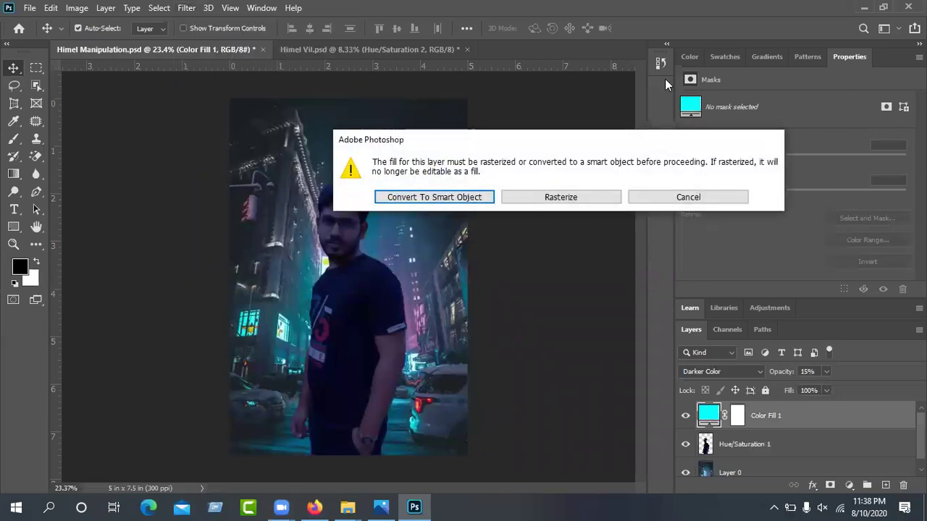
{"action": "left_click", "coordinate": [451, 199]}
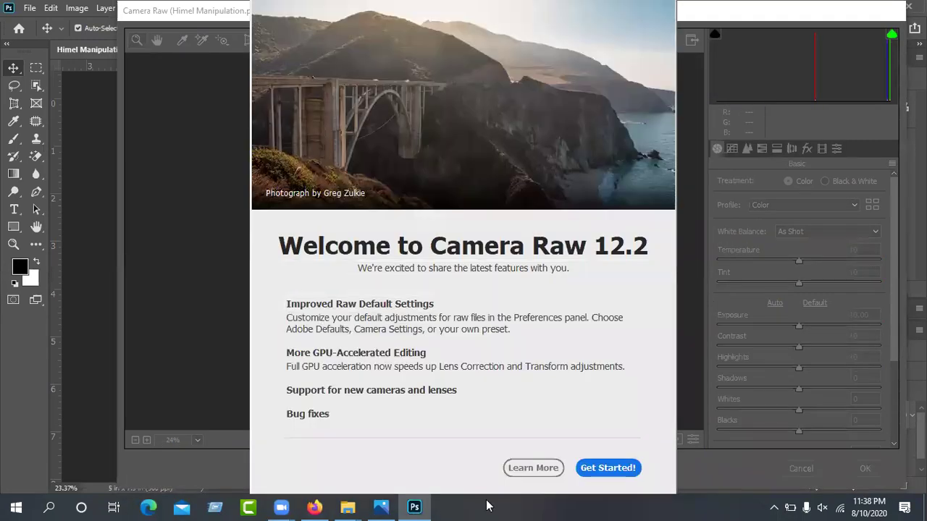
{"action": "left_click", "coordinate": [587, 467]}
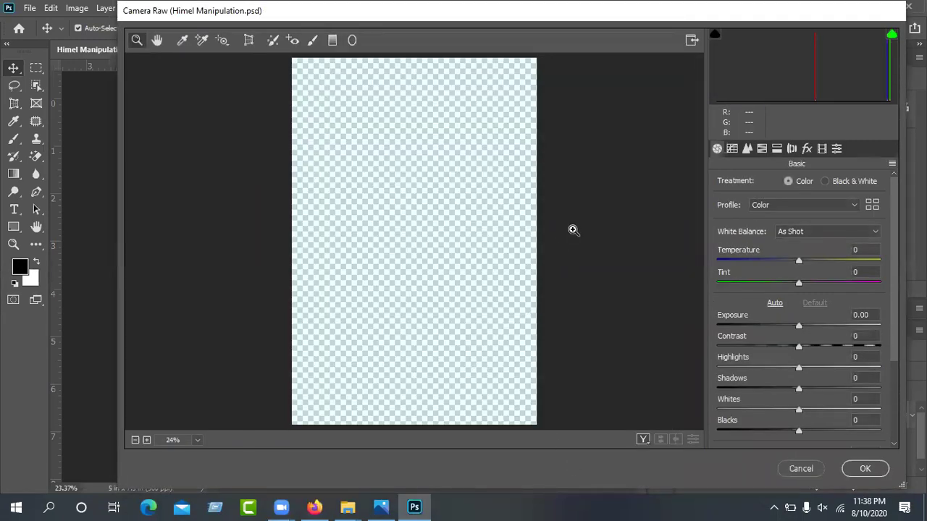
{"action": "left_click", "coordinate": [802, 468]}
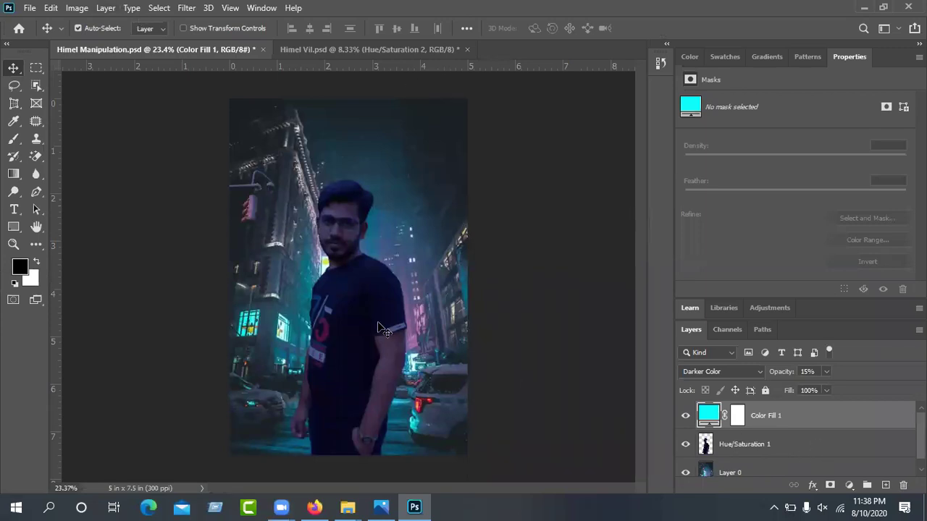
Move the man on the Hue/Saturation 1 layer right to about X 1.88 in, and reselect the Color Fill 1 layer
{"action": "left_click_drag", "start_coordinate": [379, 323], "coordinate": [389, 322]}
{"action": "left_click_drag", "start_coordinate": [413, 394], "coordinate": [395, 392]}
{"action": "left_click", "coordinate": [708, 450]}
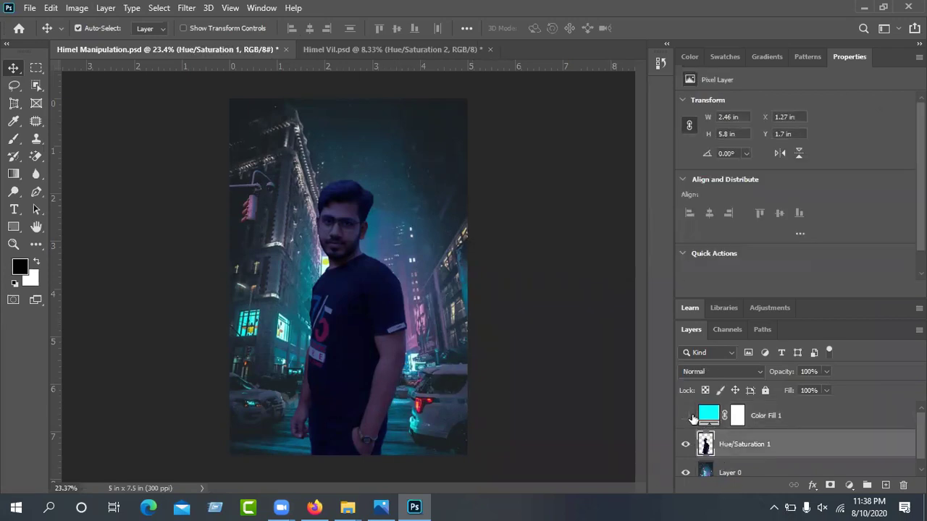
{"action": "left_click_drag", "start_coordinate": [362, 332], "coordinate": [389, 332]}
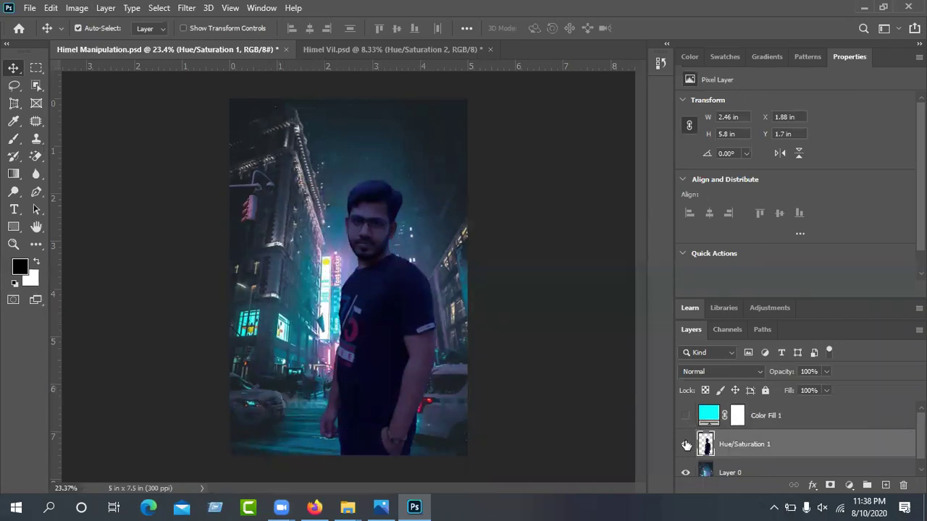
{"action": "left_click", "coordinate": [781, 414]}
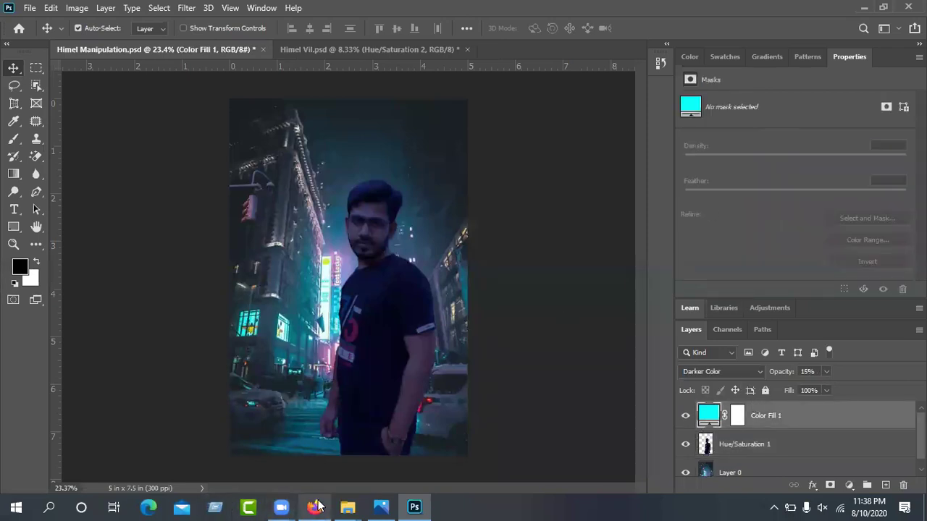
Switch to Firefox and search Google Images for "pink message icon png"
{"action": "left_click", "coordinate": [319, 506]}
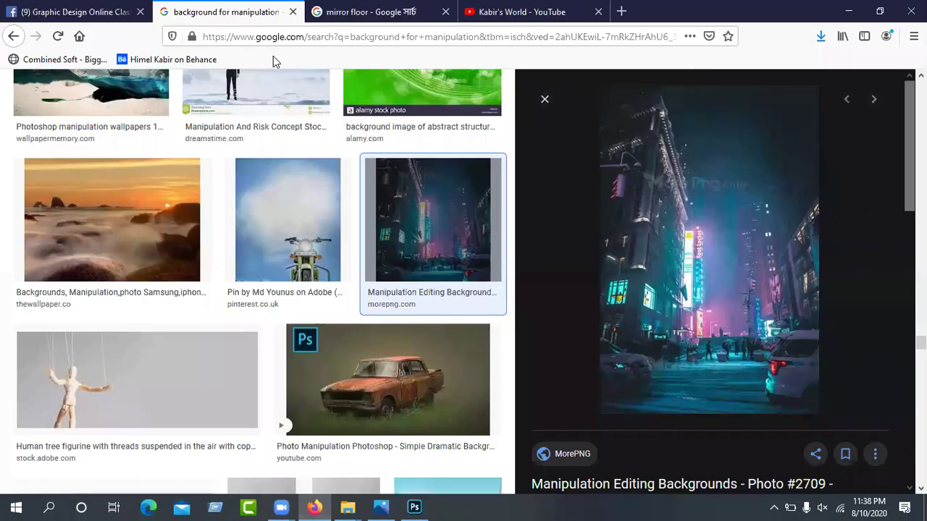
{"action": "scroll", "coordinate": [476, 116], "scroll_direction": "up", "scroll_amount": 10}
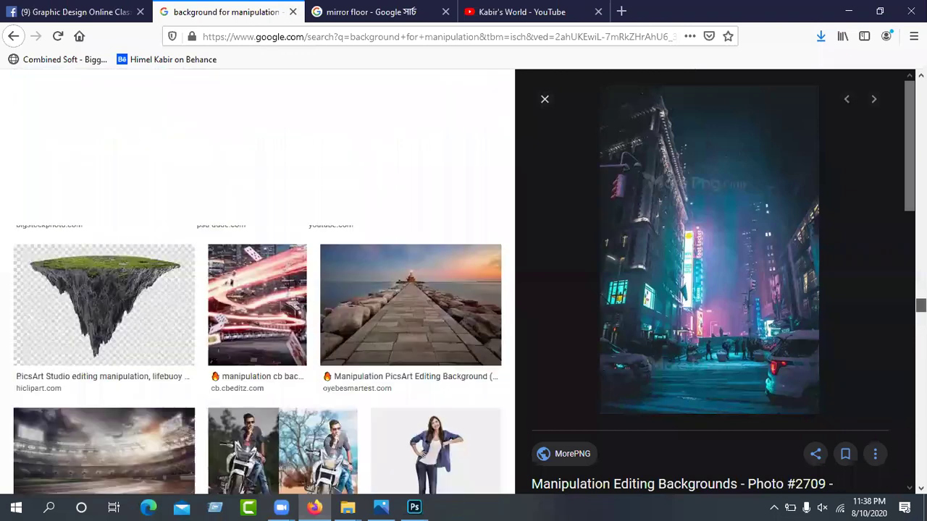
{"action": "triple_click", "coordinate": [311, 108]}
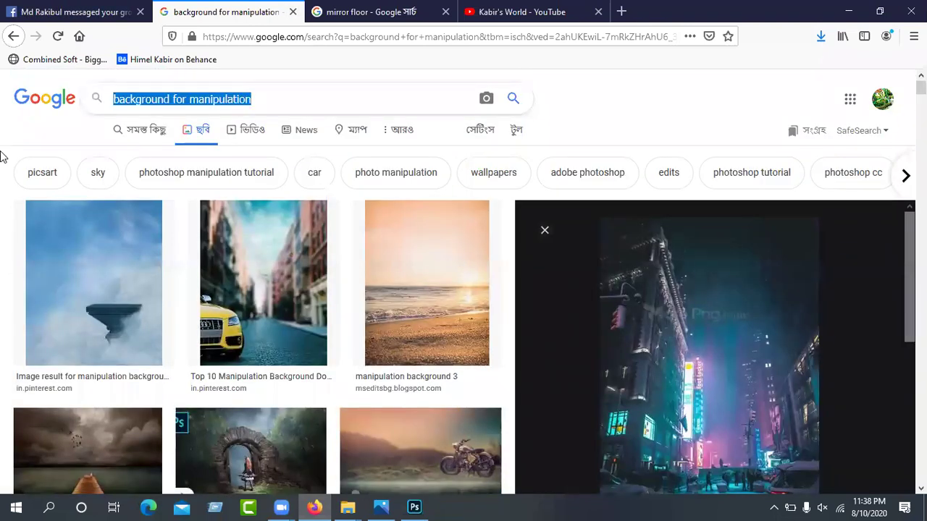
{"action": "type", "text": "m"}
{"action": "key", "text": "BackSpace"}
{"action": "type", "text": "pink messa"}
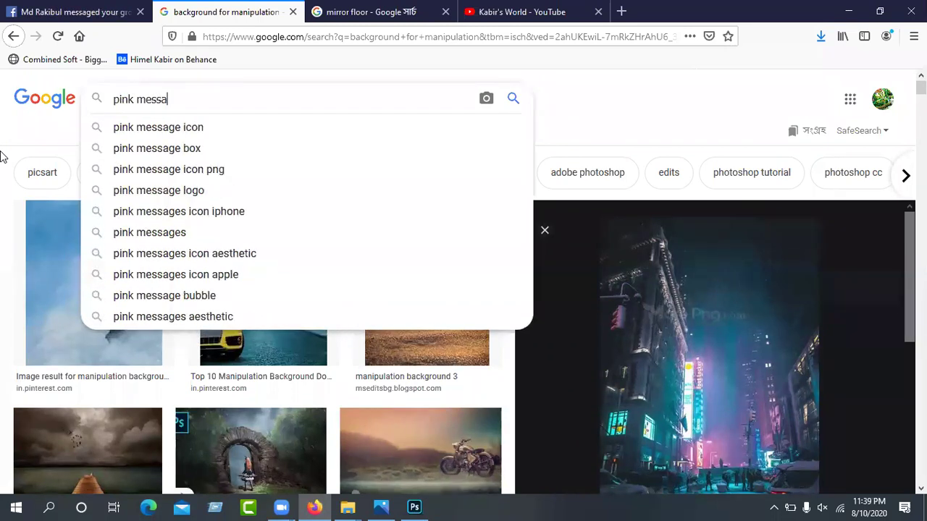
{"action": "type", "text": "ge "}
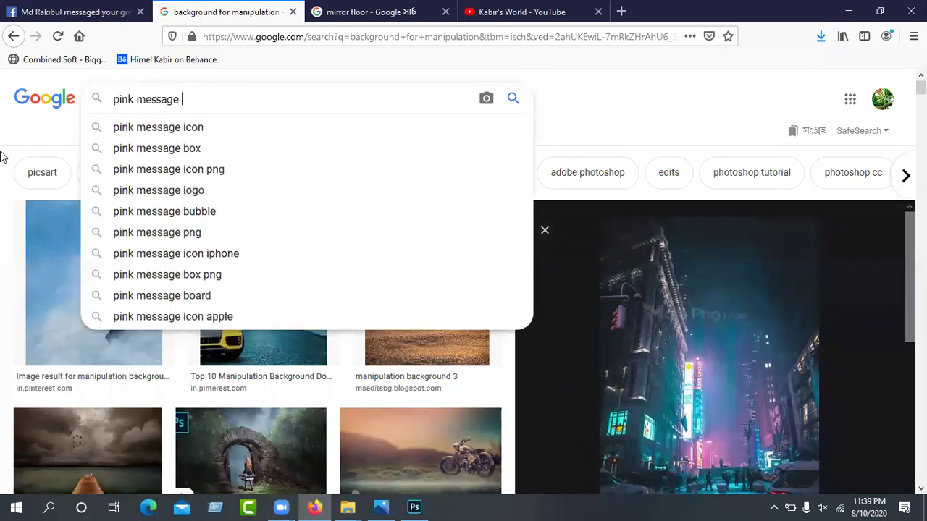
{"action": "type", "text": "icon"}
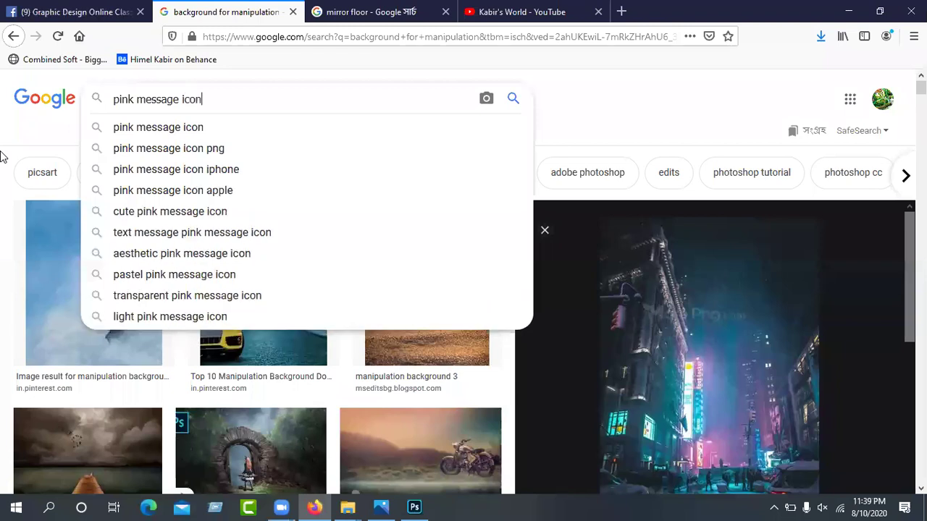
{"action": "type", "text": " png"}
{"action": "key", "text": "Return"}
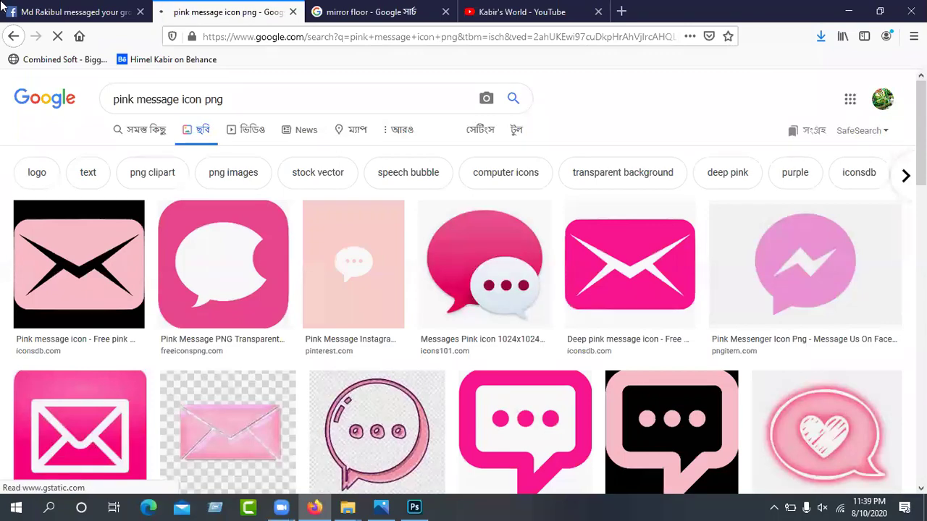
Look through the pink message icon image results for a suitable speech bubble graphic
{"action": "scroll", "coordinate": [302, 176], "scroll_direction": "down", "scroll_amount": 2}
{"action": "scroll", "coordinate": [302, 176], "scroll_direction": "down", "scroll_amount": 3}
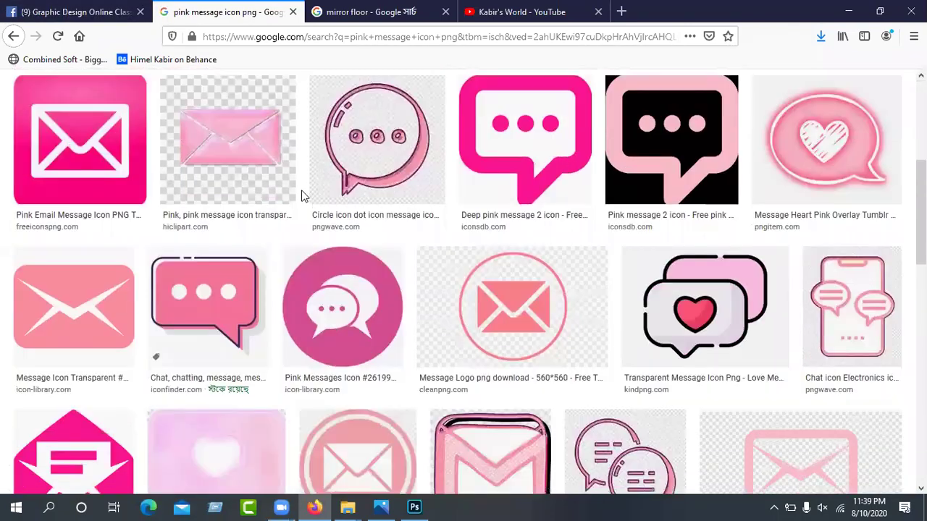
{"action": "scroll", "coordinate": [321, 185], "scroll_direction": "up", "scroll_amount": 2}
{"action": "scroll", "coordinate": [321, 184], "scroll_direction": "down", "scroll_amount": 2}
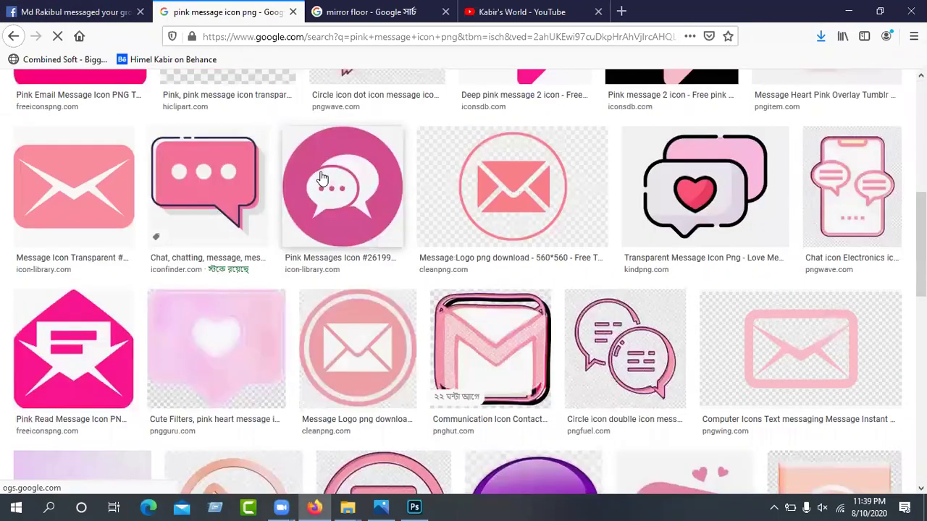
{"action": "scroll", "coordinate": [321, 177], "scroll_direction": "up", "scroll_amount": 2}
{"action": "scroll", "coordinate": [326, 181], "scroll_direction": "down", "scroll_amount": 3}
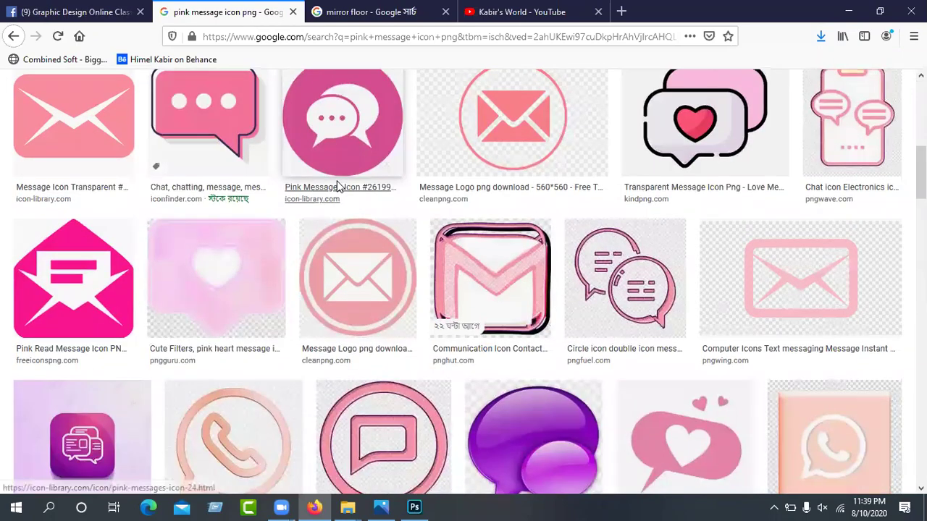
{"action": "scroll", "coordinate": [336, 187], "scroll_direction": "down", "scroll_amount": 3}
{"action": "scroll", "coordinate": [337, 186], "scroll_direction": "down", "scroll_amount": 7}
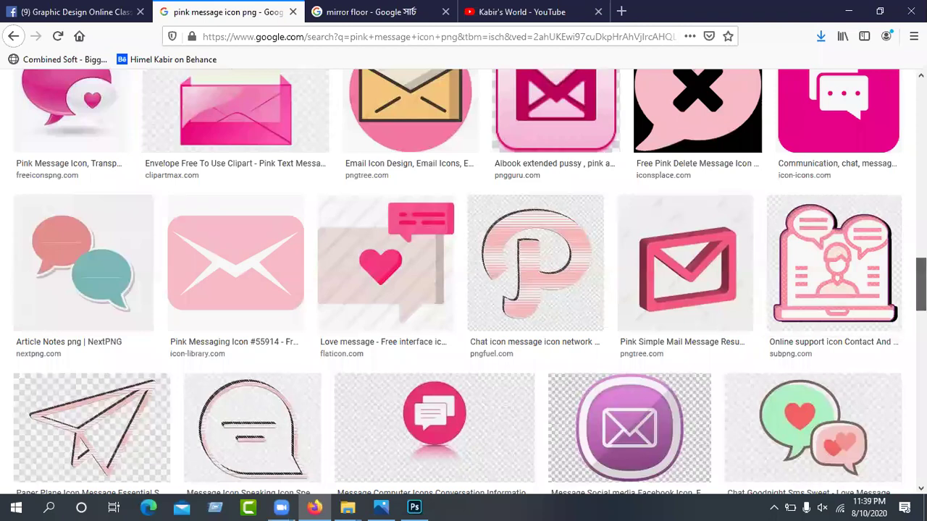
Change the image search to "pink message vector png"
{"action": "left_click_drag", "start_coordinate": [921, 285], "coordinate": [921, 97]}
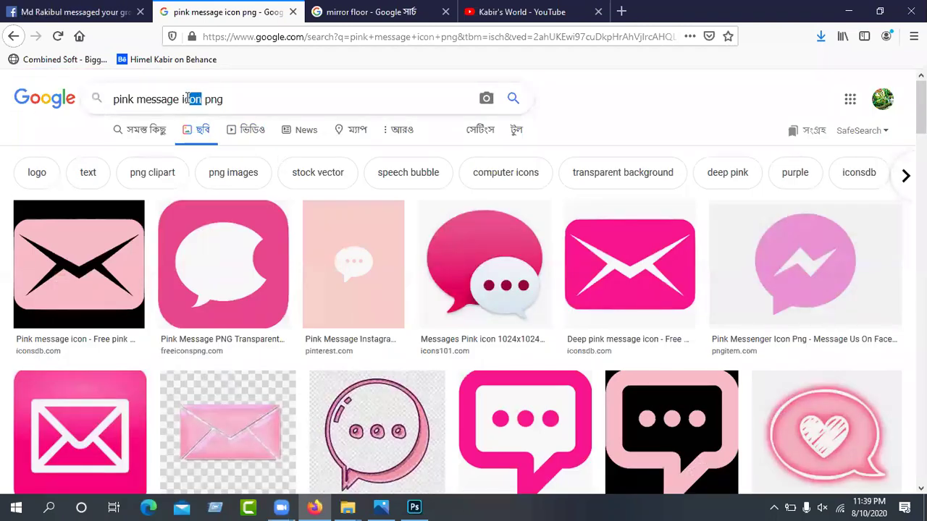
{"action": "key", "text": "BackSpace"}
{"action": "type", "text": "vector"}
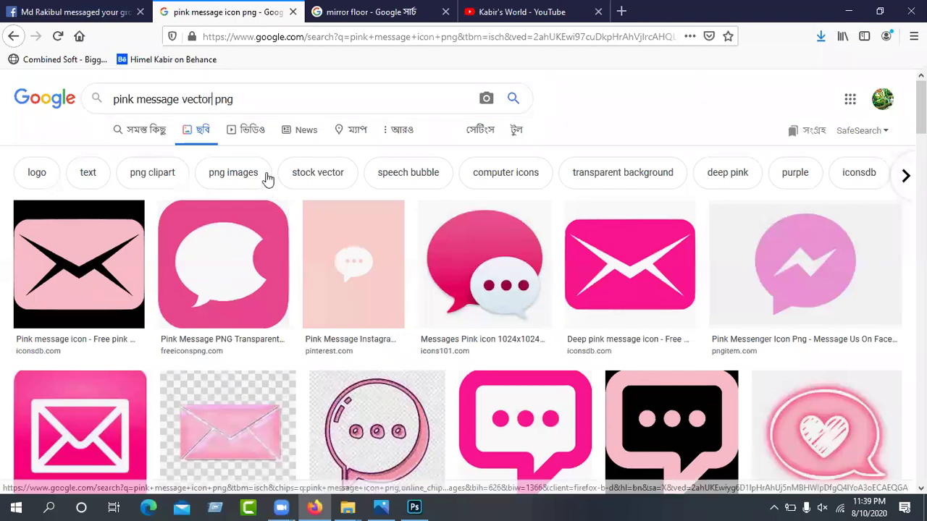
{"action": "key", "text": "Return"}
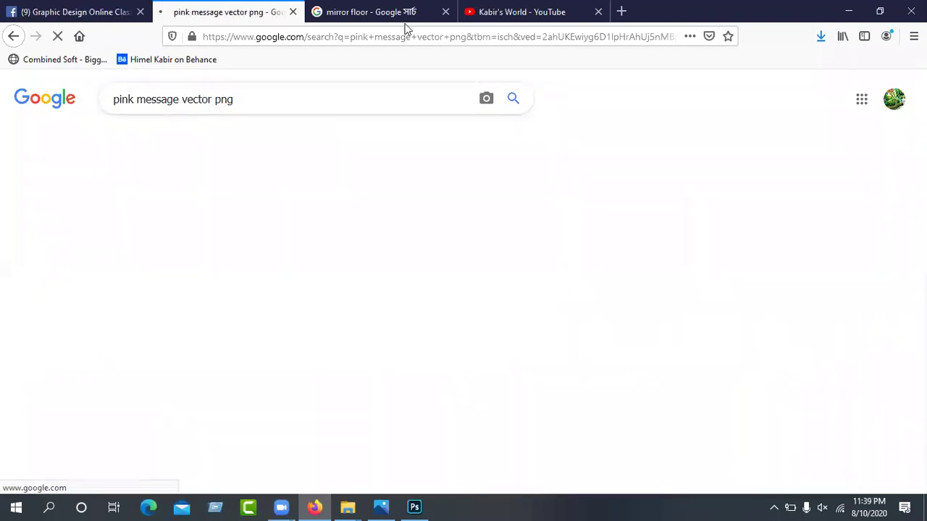
Browse the pink message vector image results for a usable message graphic
{"action": "scroll", "coordinate": [678, 275], "scroll_direction": "down", "scroll_amount": 5}
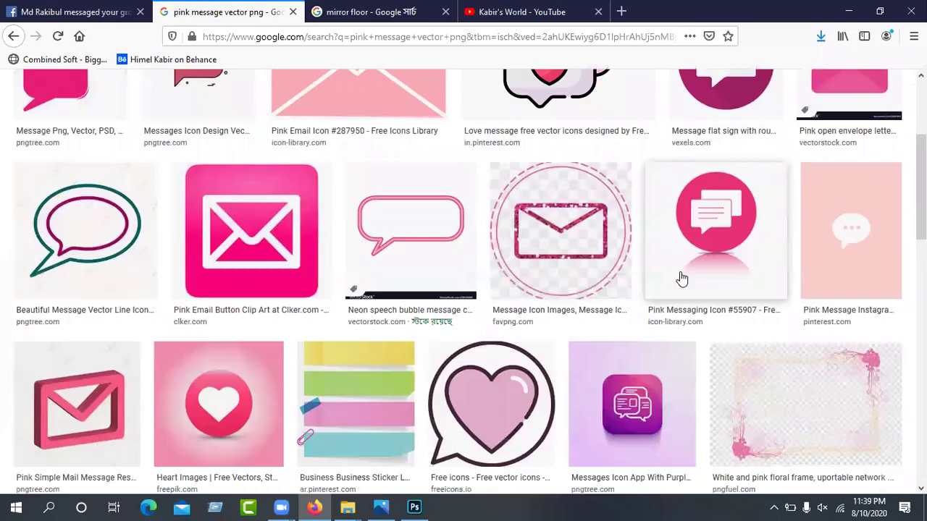
{"action": "scroll", "coordinate": [678, 275], "scroll_direction": "down", "scroll_amount": 2}
{"action": "scroll", "coordinate": [677, 274], "scroll_direction": "down", "scroll_amount": 9}
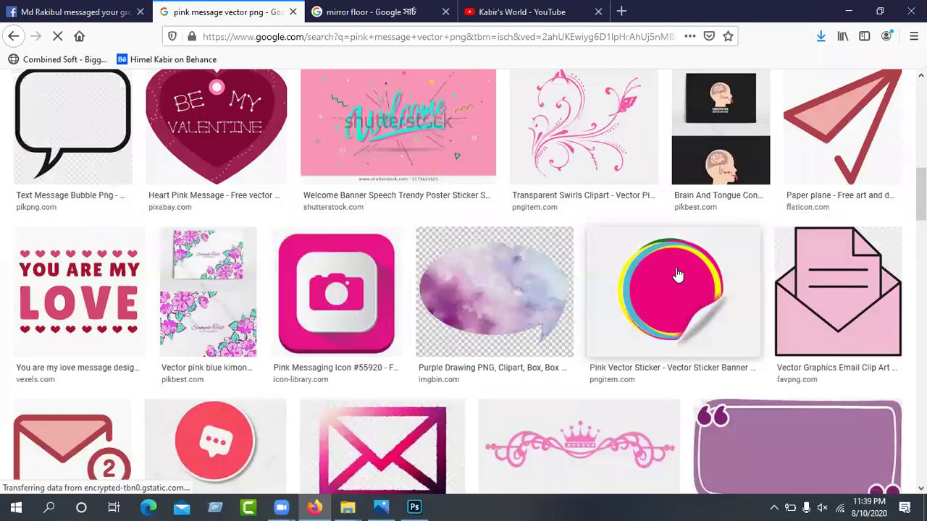
{"action": "scroll", "coordinate": [677, 274], "scroll_direction": "down", "scroll_amount": 15}
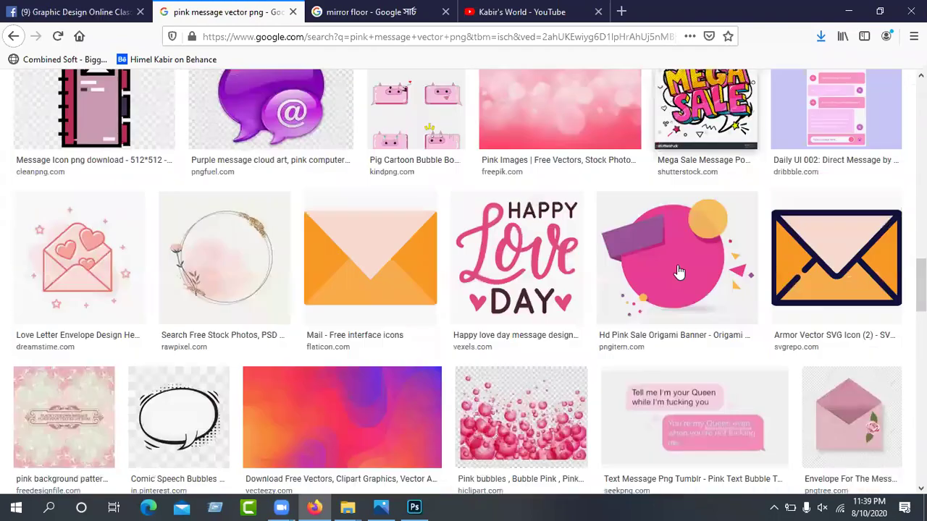
{"action": "scroll", "coordinate": [678, 271], "scroll_direction": "down", "scroll_amount": 12}
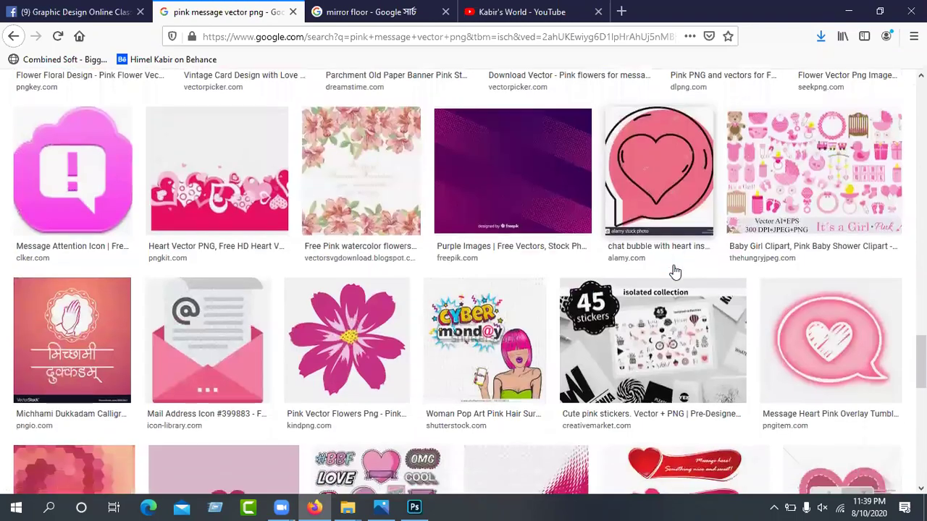
{"action": "scroll", "coordinate": [672, 271], "scroll_direction": "up", "scroll_amount": 2}
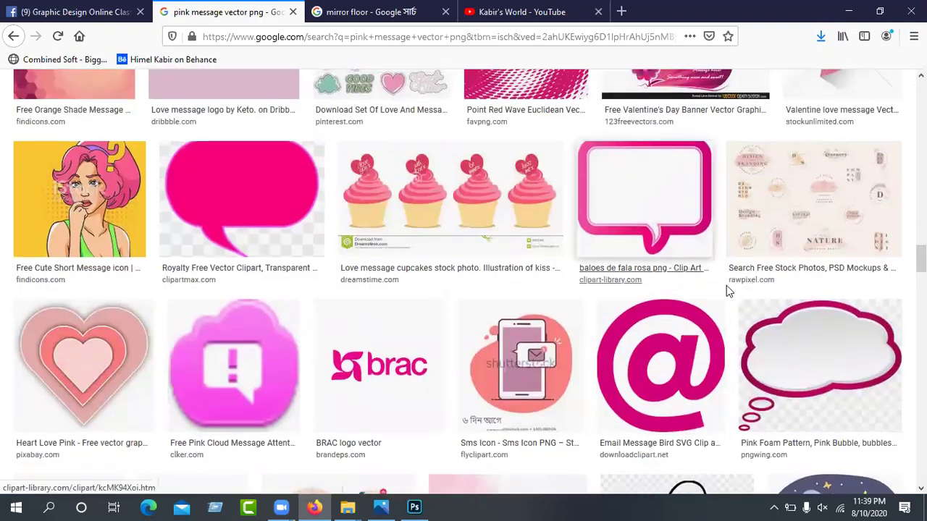
{"action": "scroll", "coordinate": [726, 285], "scroll_direction": "down", "scroll_amount": 7}
{"action": "scroll", "coordinate": [727, 317], "scroll_direction": "down", "scroll_amount": 6}
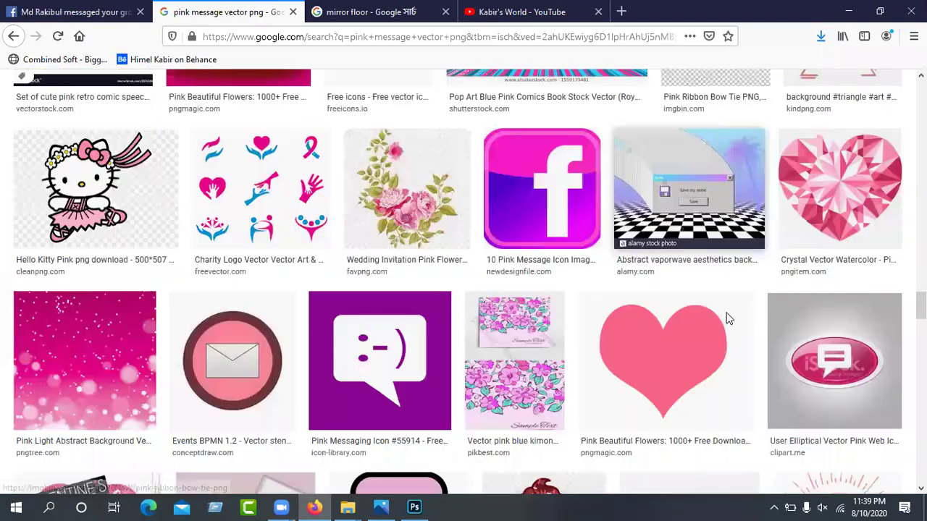
{"action": "scroll", "coordinate": [920, 311], "scroll_direction": "up", "scroll_amount": 8}
{"action": "left_click_drag", "start_coordinate": [920, 281], "coordinate": [892, 13]}
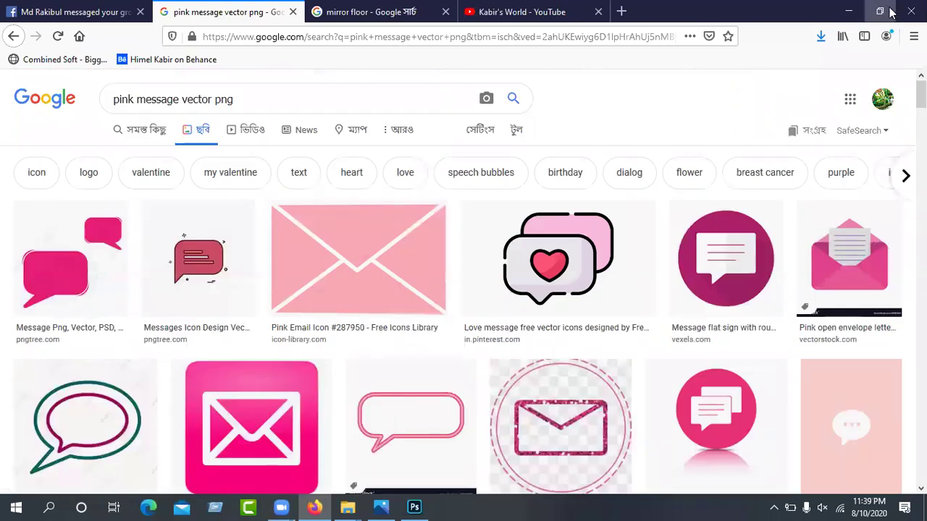
Run a web search for "freepik" in the current browser tab
{"action": "left_click", "coordinate": [345, 34]}
{"action": "type", "text": "fre"}
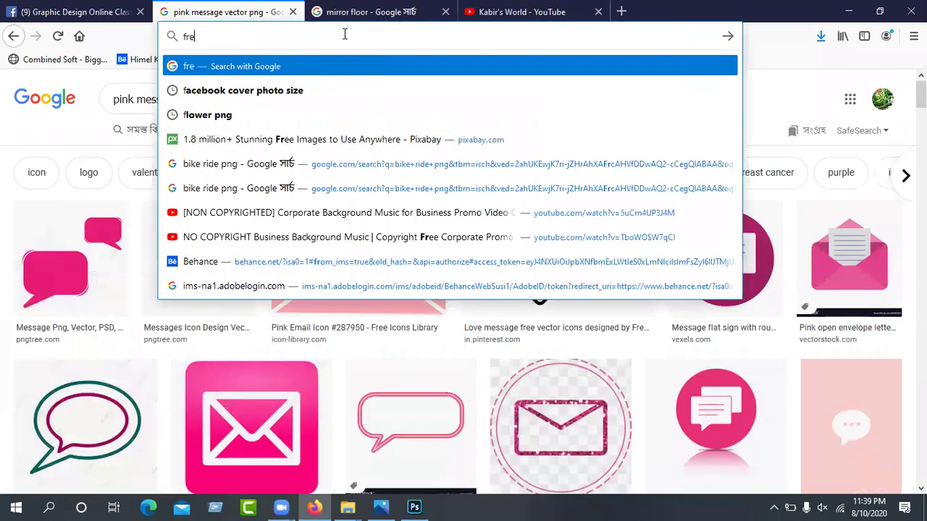
{"action": "type", "text": "ep"}
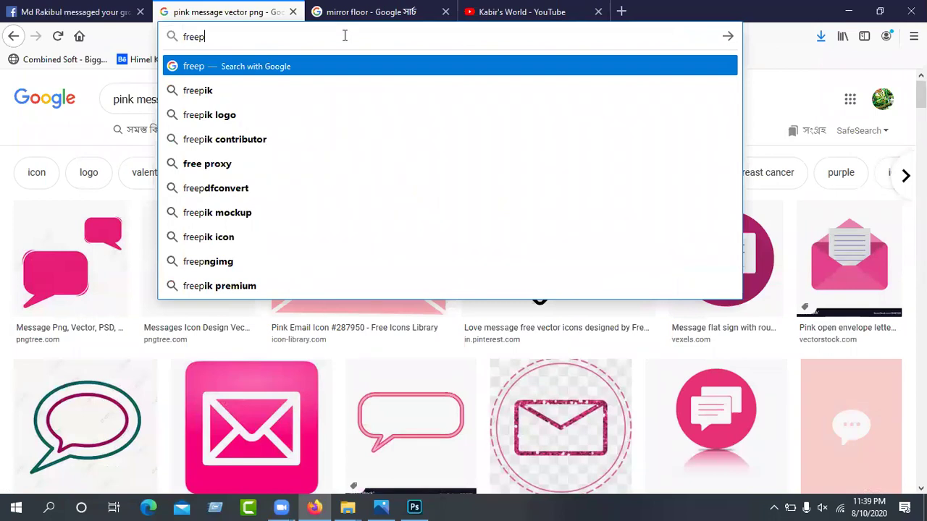
{"action": "type", "text": "i"}
{"action": "key", "text": "Down"}
{"action": "key", "text": "Return"}
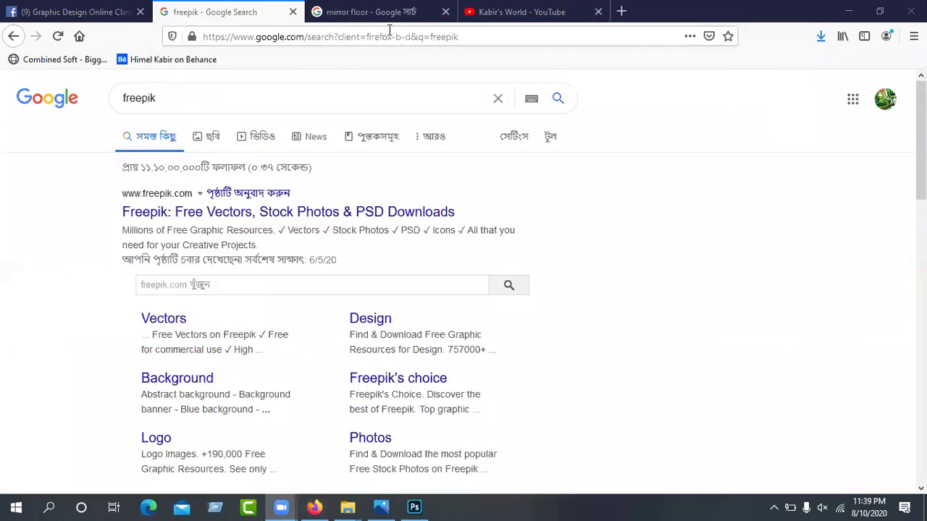
Open the Freepik website from the search results and enter "message" as its resource search term
{"action": "left_click", "coordinate": [265, 213]}
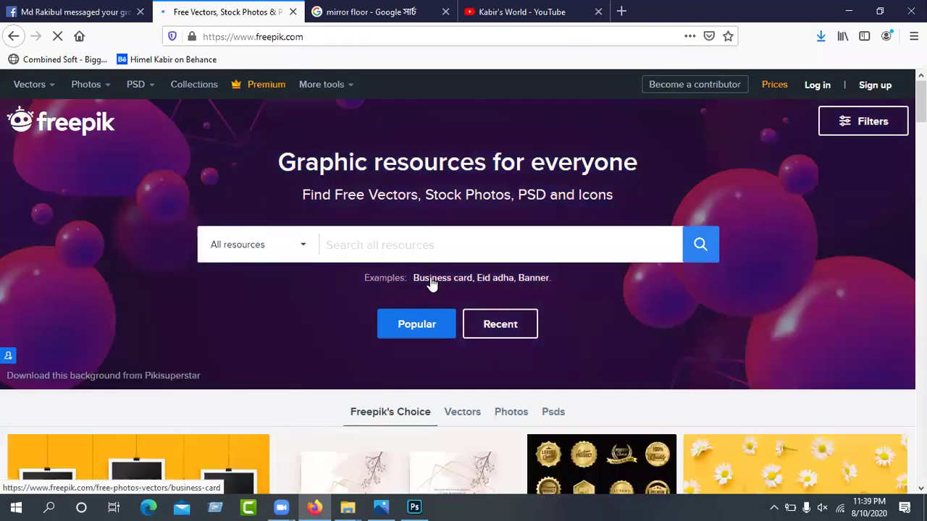
{"action": "scroll", "coordinate": [431, 284], "scroll_direction": "down", "scroll_amount": 2}
{"action": "left_click", "coordinate": [487, 114]}
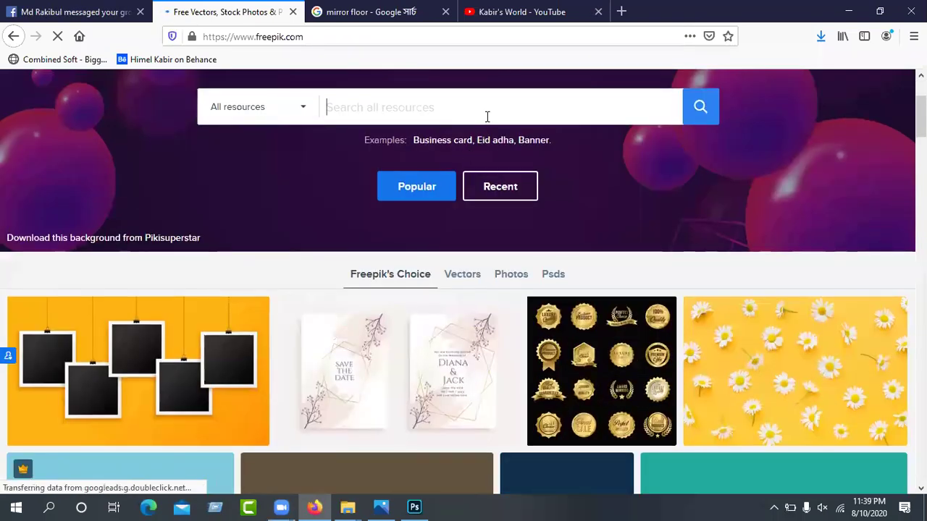
{"action": "type", "text": "messa"}
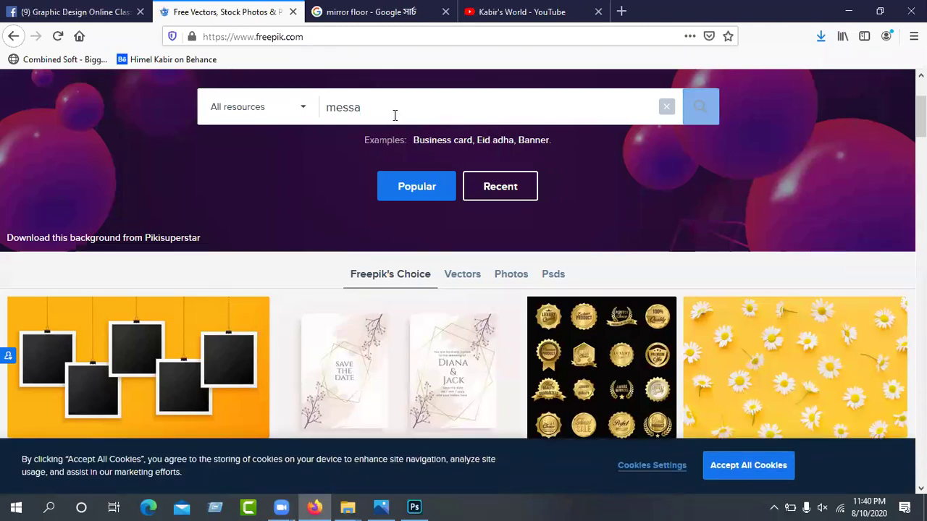
{"action": "type", "text": "ge"}
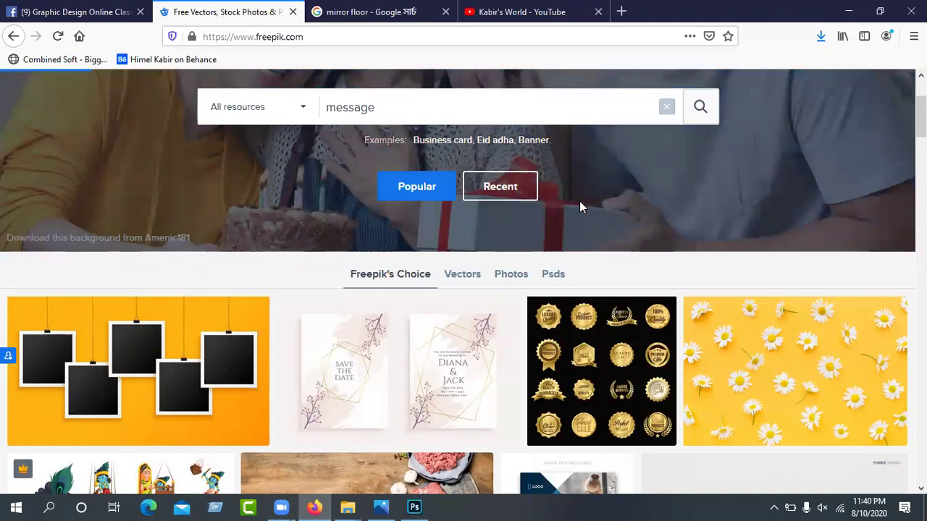
Extend the Freepik search term to "message button" and submit the search
{"action": "scroll", "coordinate": [579, 208], "scroll_direction": "down", "scroll_amount": 5}
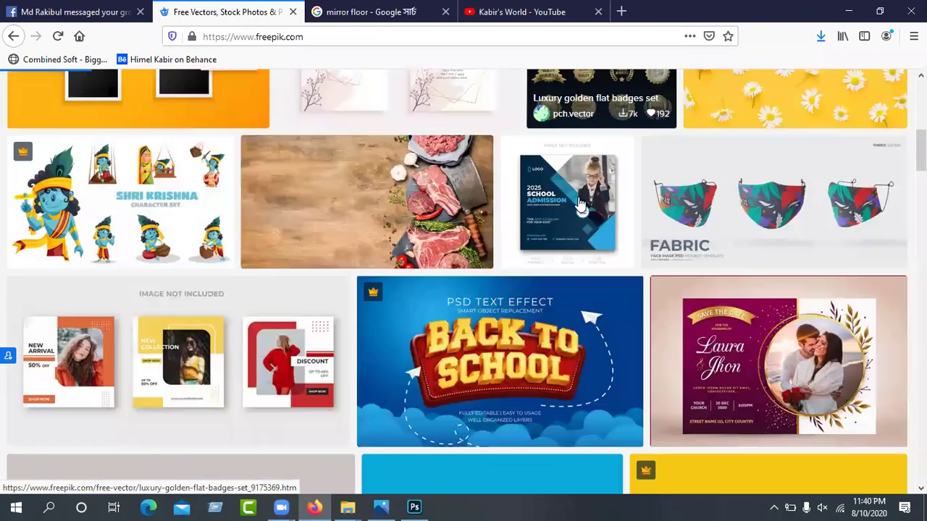
{"action": "scroll", "coordinate": [579, 205], "scroll_direction": "down", "scroll_amount": 2}
{"action": "scroll", "coordinate": [579, 205], "scroll_direction": "up", "scroll_amount": 2}
{"action": "left_click", "coordinate": [923, 210]}
{"action": "left_click_drag", "start_coordinate": [923, 206], "coordinate": [923, 111]}
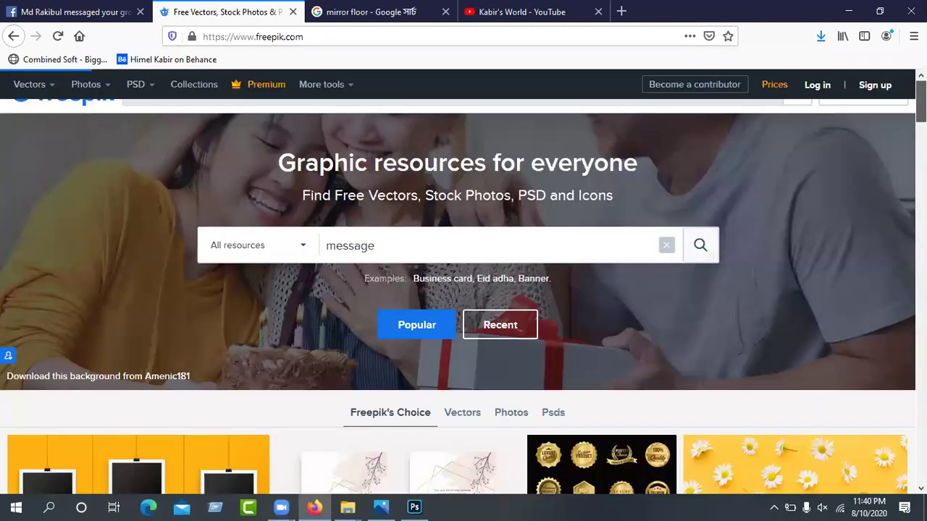
{"action": "left_click", "coordinate": [490, 255]}
{"action": "type", "text": "button"}
{"action": "key", "text": "Return"}
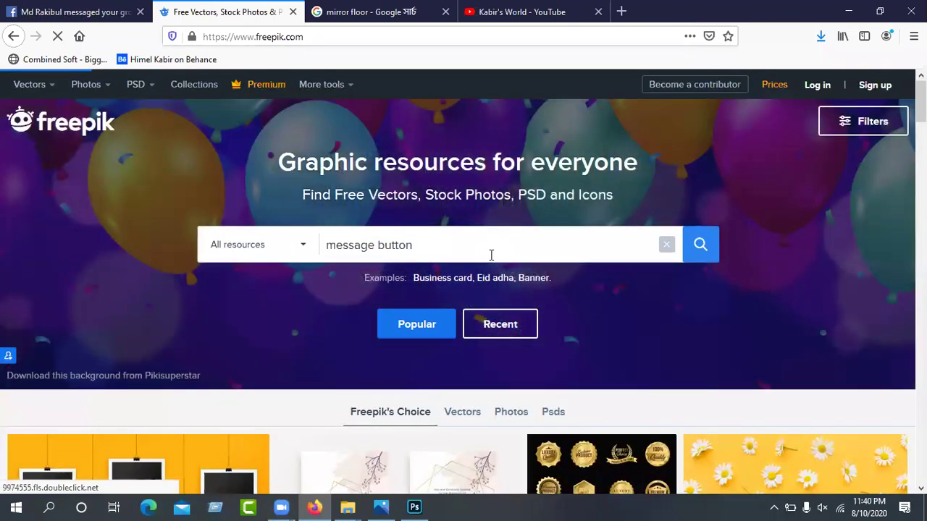
Submit the "message button" search again from the Freepik home page
{"action": "scroll", "coordinate": [616, 165], "scroll_direction": "down", "scroll_amount": 1}
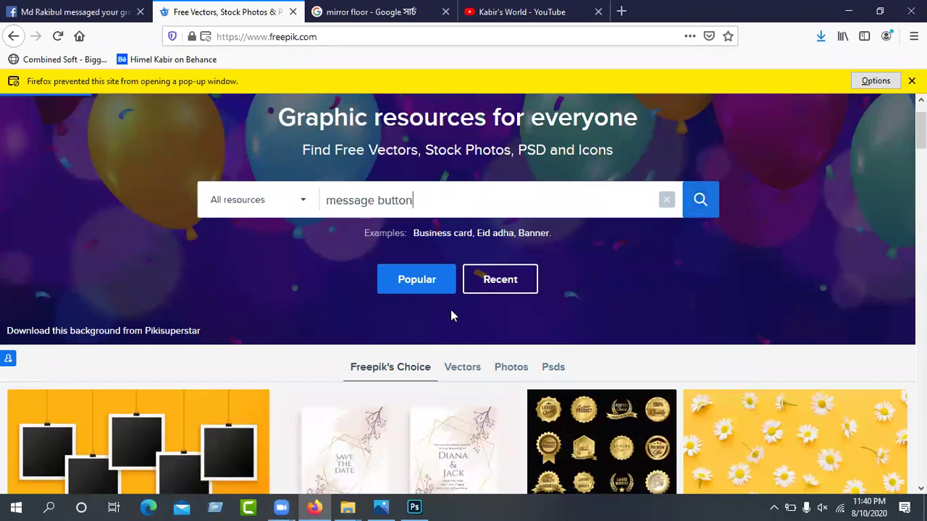
{"action": "scroll", "coordinate": [579, 222], "scroll_direction": "down", "scroll_amount": 1}
{"action": "scroll", "coordinate": [581, 224], "scroll_direction": "up", "scroll_amount": 2}
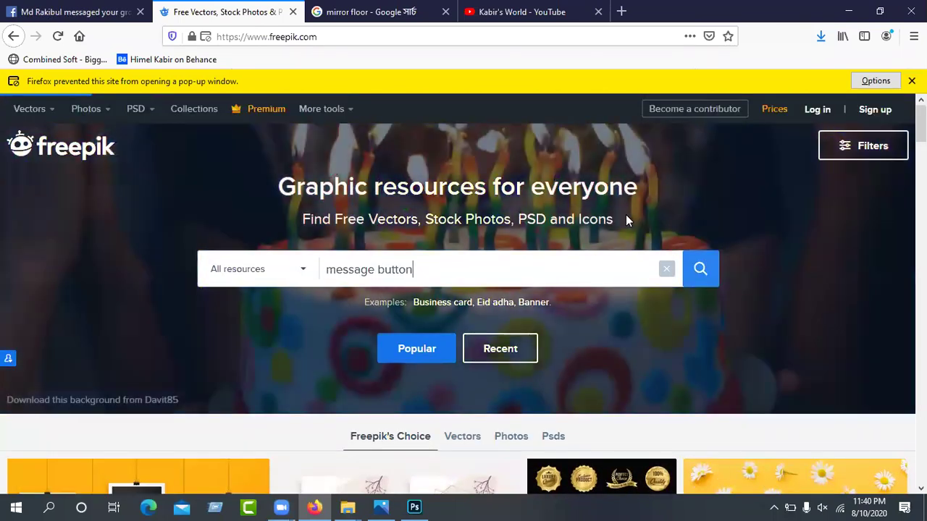
{"action": "left_click", "coordinate": [631, 252]}
{"action": "left_click", "coordinate": [393, 290]}
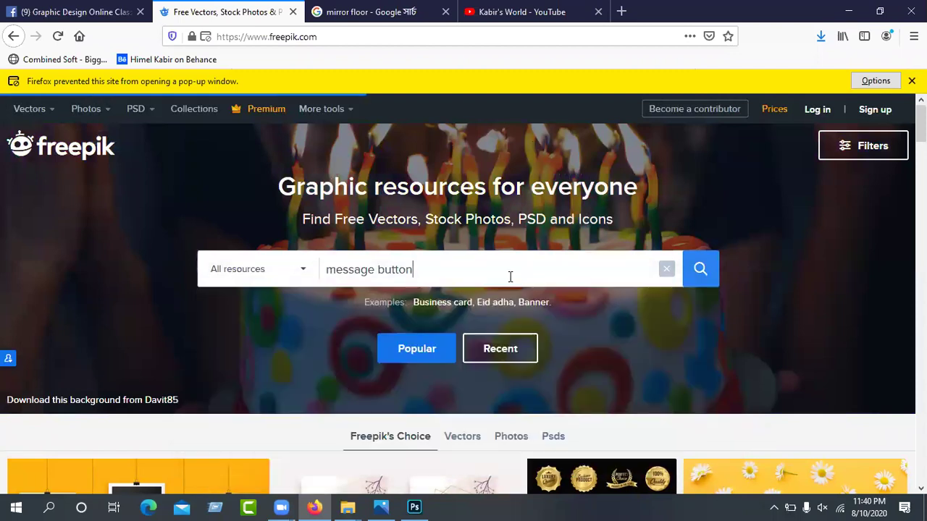
{"action": "key", "text": "Return"}
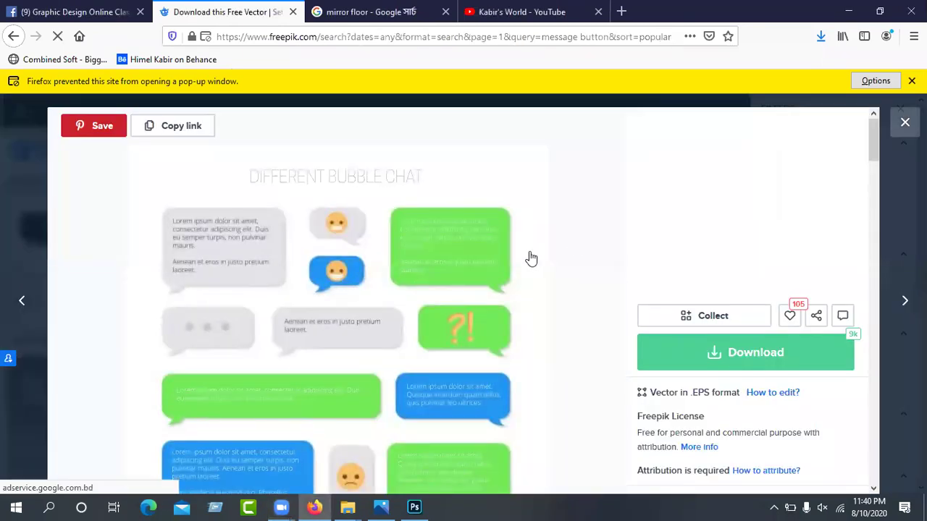
Close the bubble chat preview and browse the "message button" results for a suitable message icon
{"action": "key", "text": "Escape"}
{"action": "scroll", "coordinate": [531, 259], "scroll_direction": "down", "scroll_amount": 4}
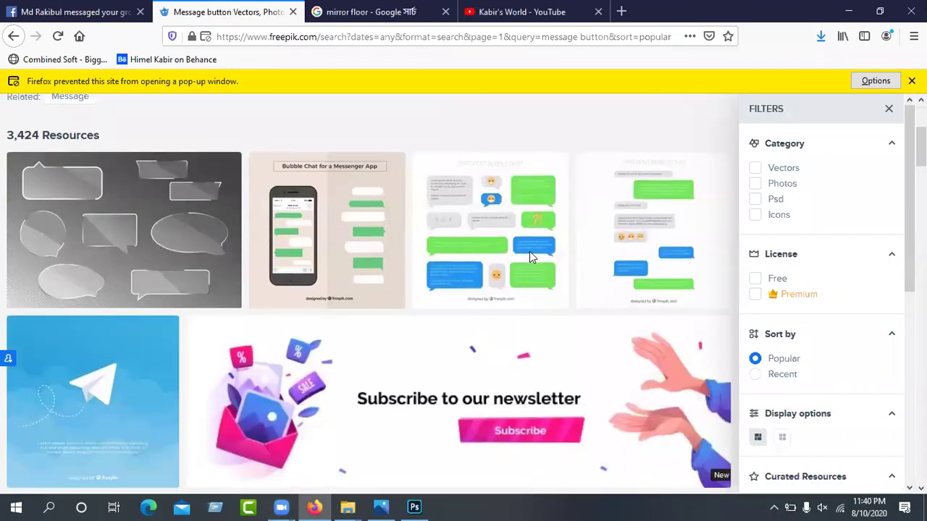
{"action": "scroll", "coordinate": [532, 259], "scroll_direction": "down", "scroll_amount": 2}
{"action": "scroll", "coordinate": [532, 257], "scroll_direction": "up", "scroll_amount": 3}
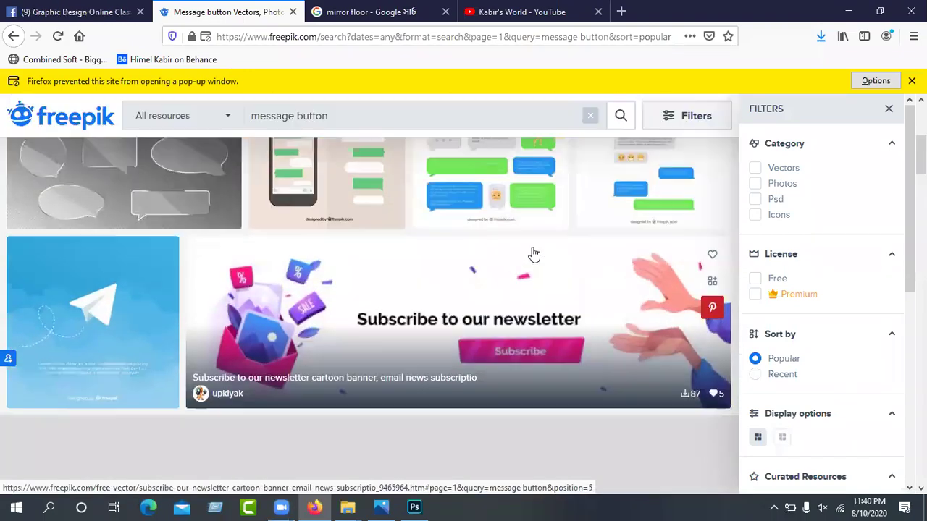
{"action": "scroll", "coordinate": [533, 255], "scroll_direction": "down", "scroll_amount": 4}
{"action": "scroll", "coordinate": [534, 255], "scroll_direction": "down", "scroll_amount": 3}
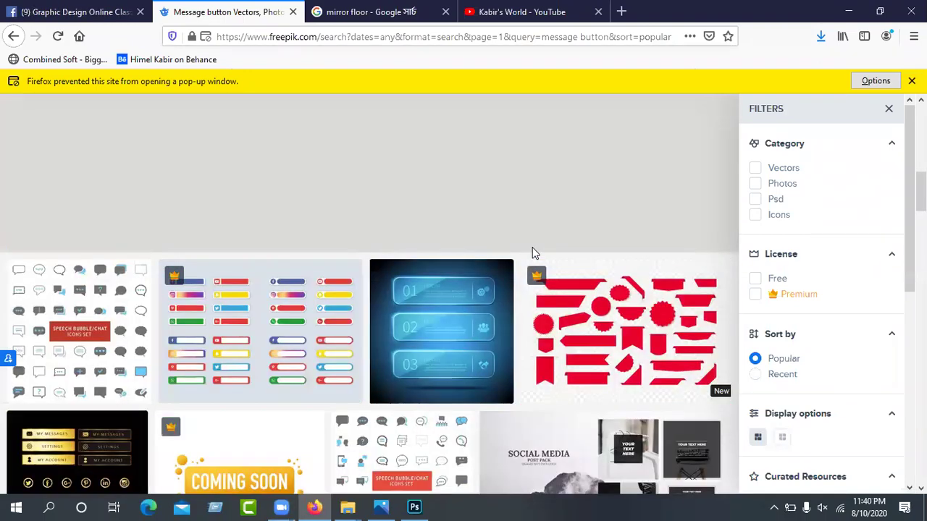
{"action": "scroll", "coordinate": [533, 253], "scroll_direction": "down", "scroll_amount": 1}
{"action": "scroll", "coordinate": [532, 253], "scroll_direction": "down", "scroll_amount": 1}
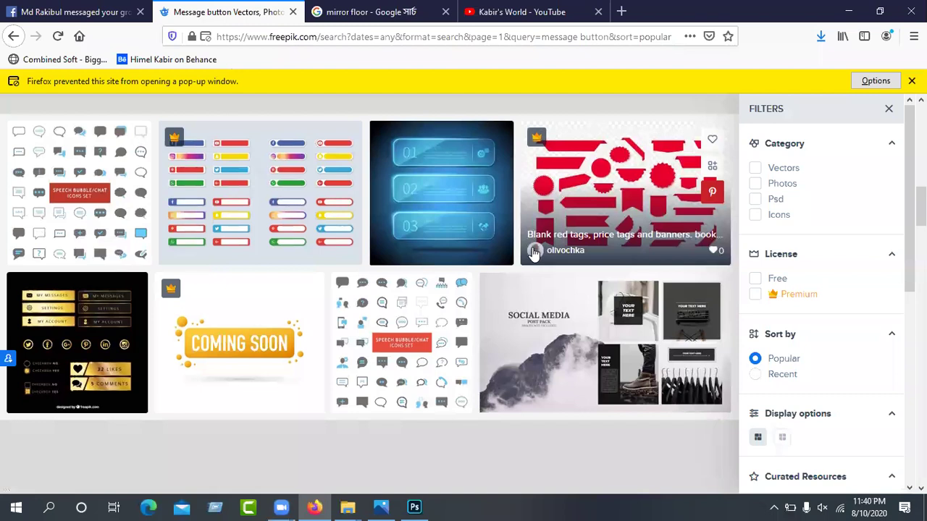
{"action": "scroll", "coordinate": [534, 253], "scroll_direction": "down", "scroll_amount": 4}
{"action": "scroll", "coordinate": [532, 254], "scroll_direction": "down", "scroll_amount": 4}
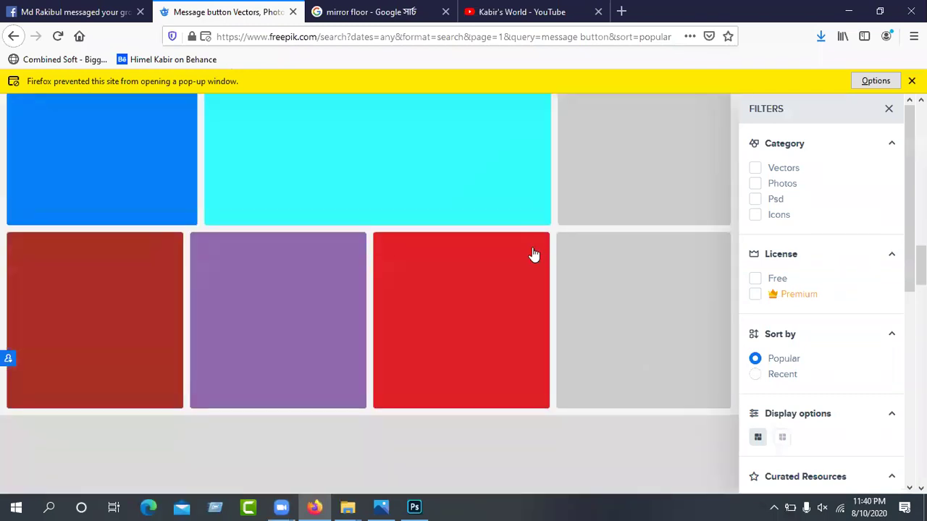
{"action": "scroll", "coordinate": [532, 253], "scroll_direction": "up", "scroll_amount": 4}
{"action": "scroll", "coordinate": [532, 254], "scroll_direction": "down", "scroll_amount": 4}
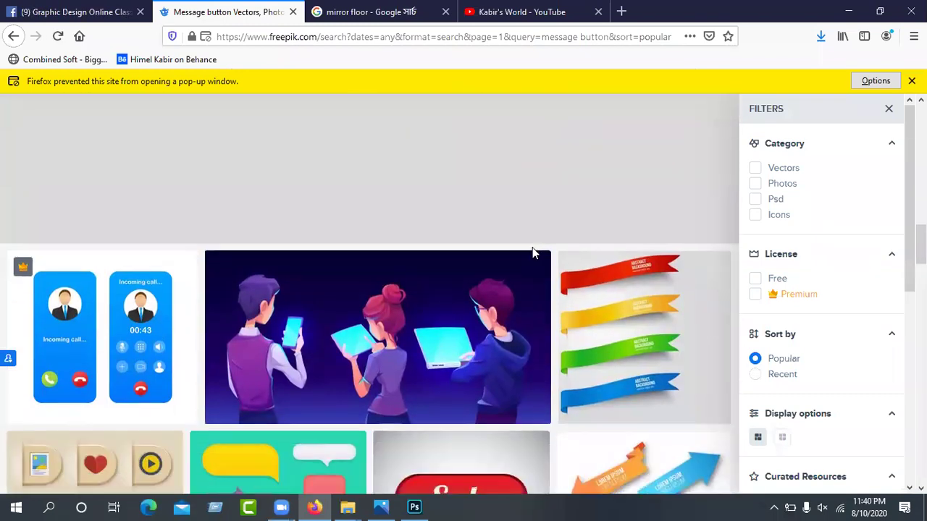
{"action": "scroll", "coordinate": [532, 252], "scroll_direction": "down", "scroll_amount": 2}
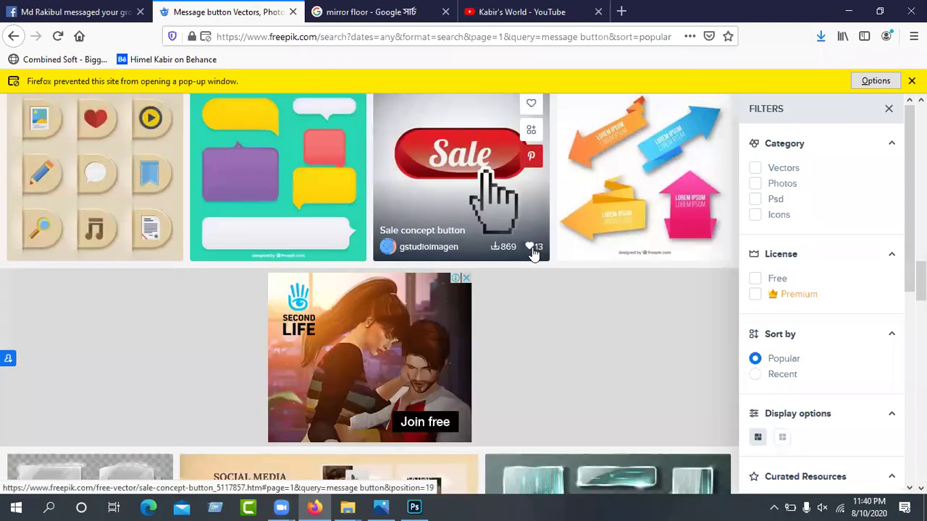
{"action": "scroll", "coordinate": [532, 252], "scroll_direction": "down", "scroll_amount": 6}
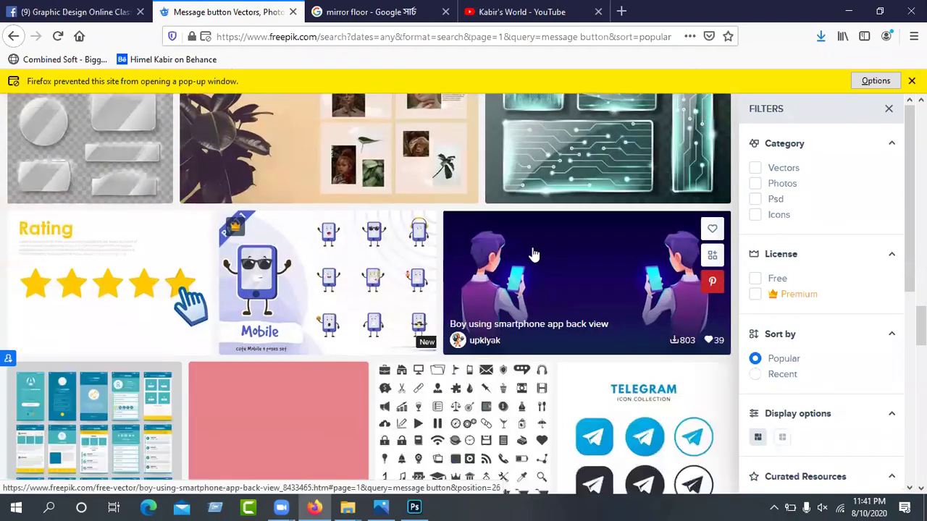
{"action": "scroll", "coordinate": [533, 253], "scroll_direction": "down", "scroll_amount": 6}
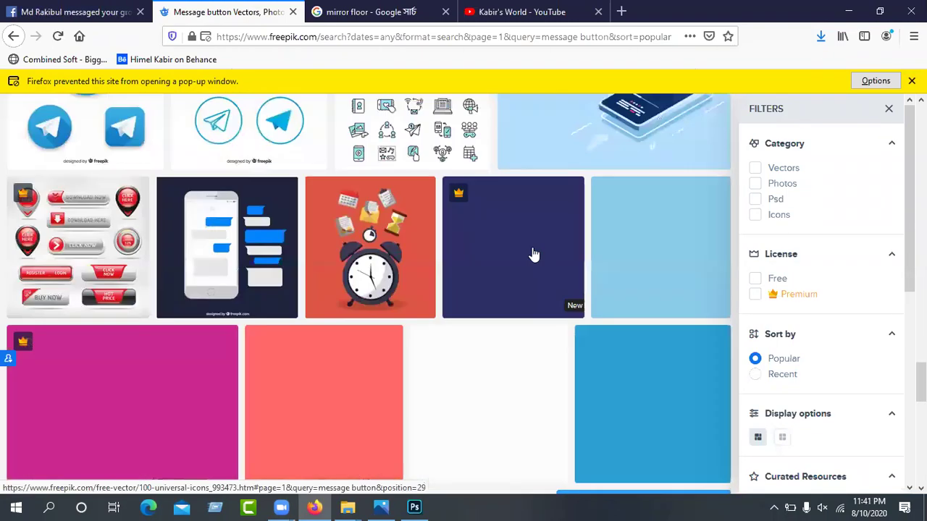
{"action": "scroll", "coordinate": [533, 254], "scroll_direction": "down", "scroll_amount": 4}
{"action": "scroll", "coordinate": [533, 254], "scroll_direction": "up", "scroll_amount": 4}
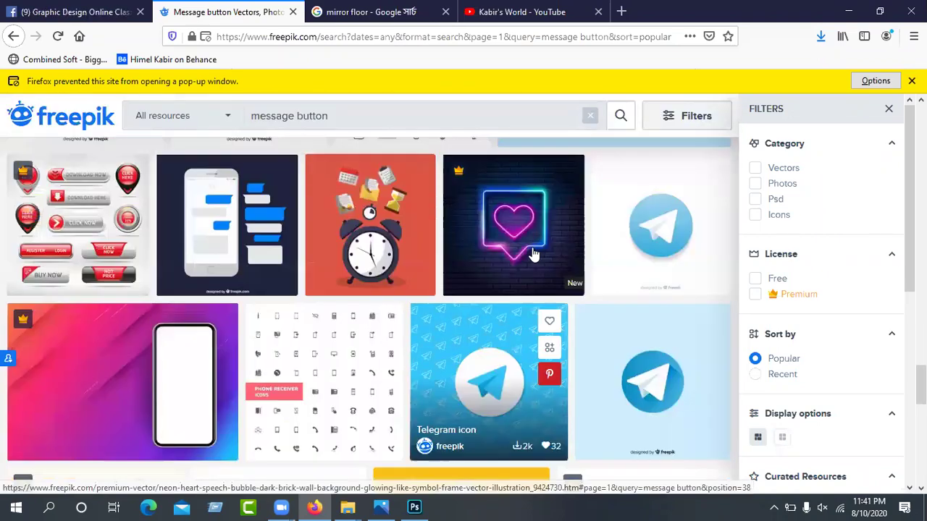
{"action": "scroll", "coordinate": [533, 253], "scroll_direction": "down", "scroll_amount": 4}
{"action": "scroll", "coordinate": [533, 252], "scroll_direction": "down", "scroll_amount": 4}
{"action": "scroll", "coordinate": [534, 250], "scroll_direction": "up", "scroll_amount": 3}
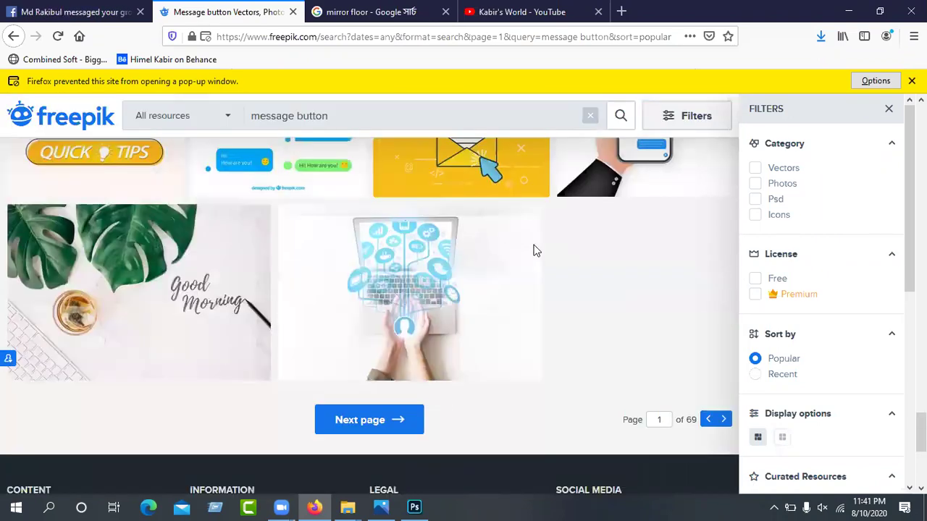
{"action": "scroll", "coordinate": [533, 251], "scroll_direction": "up", "scroll_amount": 12}
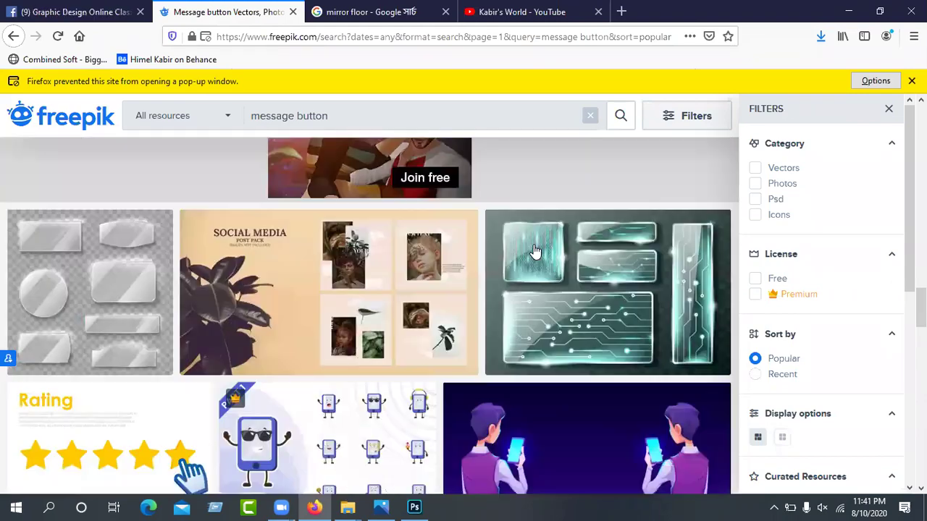
{"action": "scroll", "coordinate": [533, 251], "scroll_direction": "up", "scroll_amount": 8}
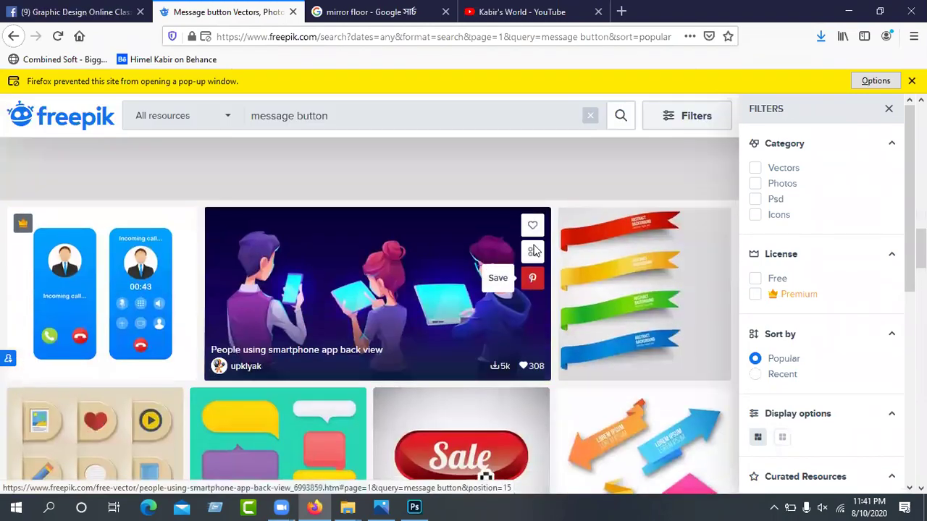
{"action": "scroll", "coordinate": [534, 251], "scroll_direction": "up", "scroll_amount": 5}
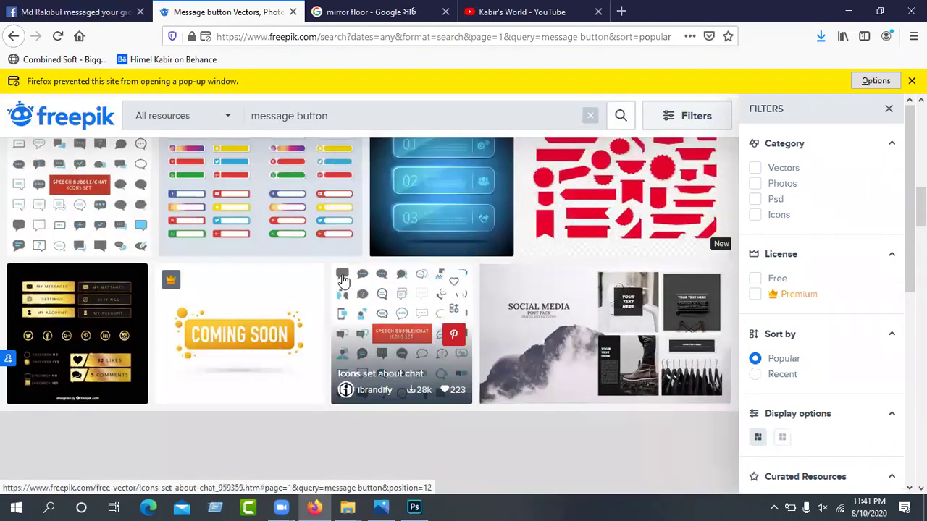
{"action": "scroll", "coordinate": [368, 311], "scroll_direction": "up", "scroll_amount": 10}
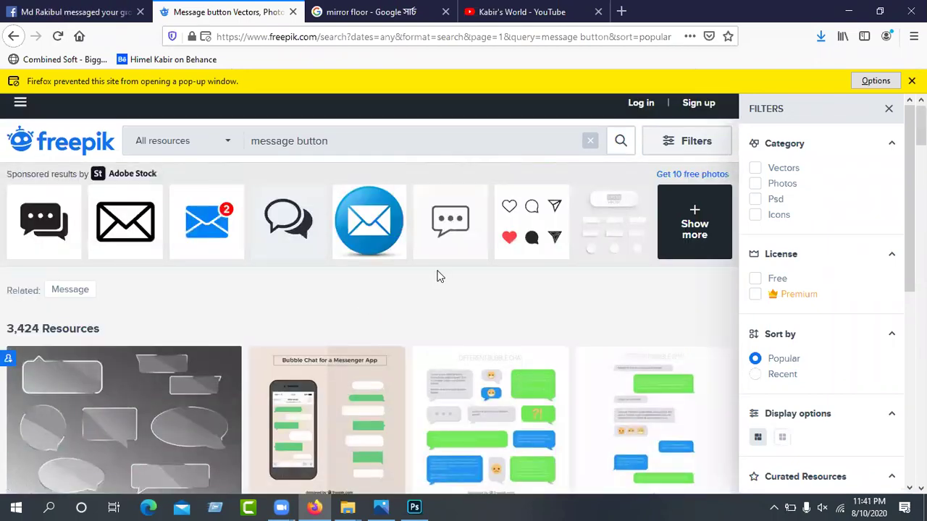
{"action": "scroll", "coordinate": [386, 301], "scroll_direction": "down", "scroll_amount": 10}
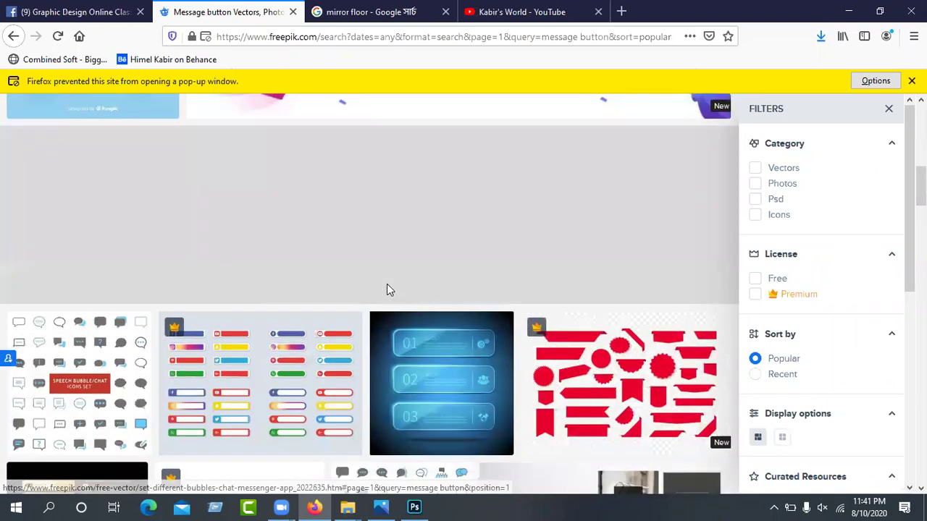
Open the "Icons set about chat" vector and save a screenshot from it to the Desktop as Screenshot_1
{"action": "left_click", "coordinate": [367, 283]}
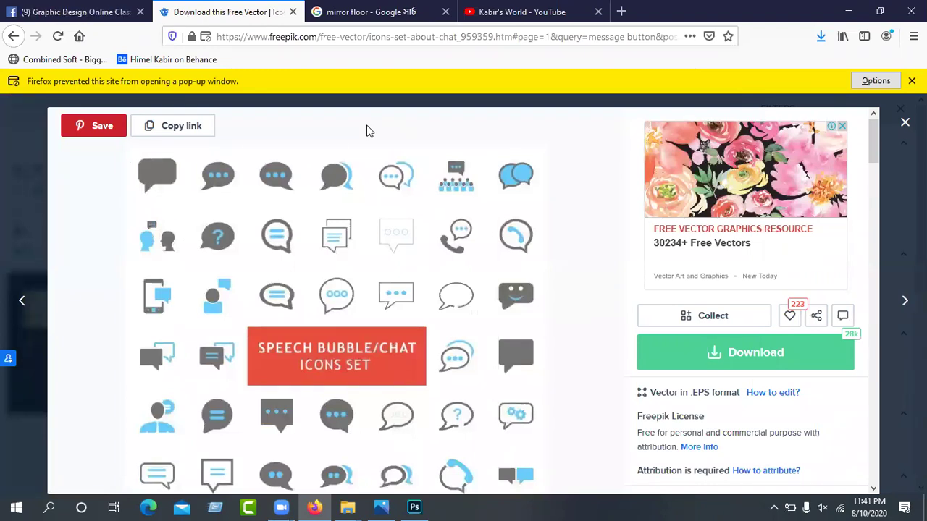
{"action": "key", "text": "alt+Tab"}
{"action": "left_click", "coordinate": [666, 385]}
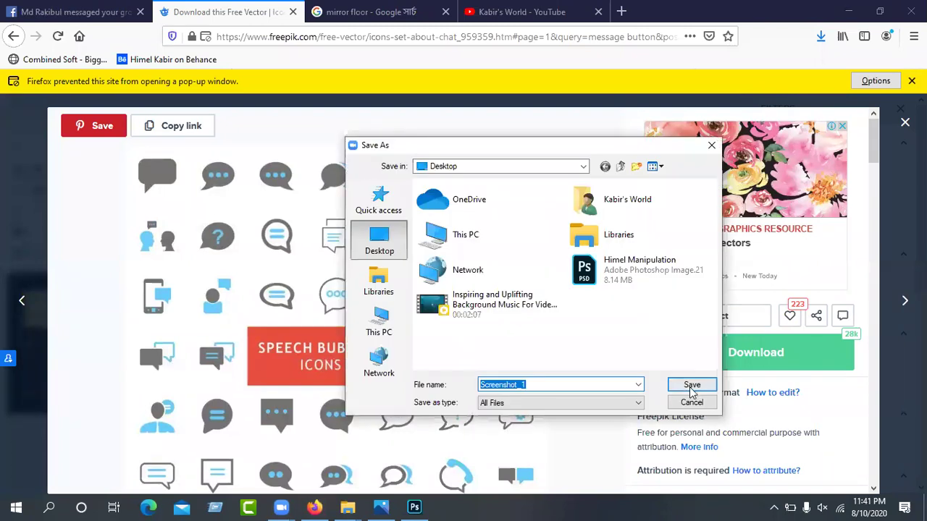
{"action": "left_click", "coordinate": [690, 385]}
Look through the related graphics listed below the chat icon set for other message designs
{"action": "scroll", "coordinate": [283, 326], "scroll_direction": "down", "scroll_amount": 10}
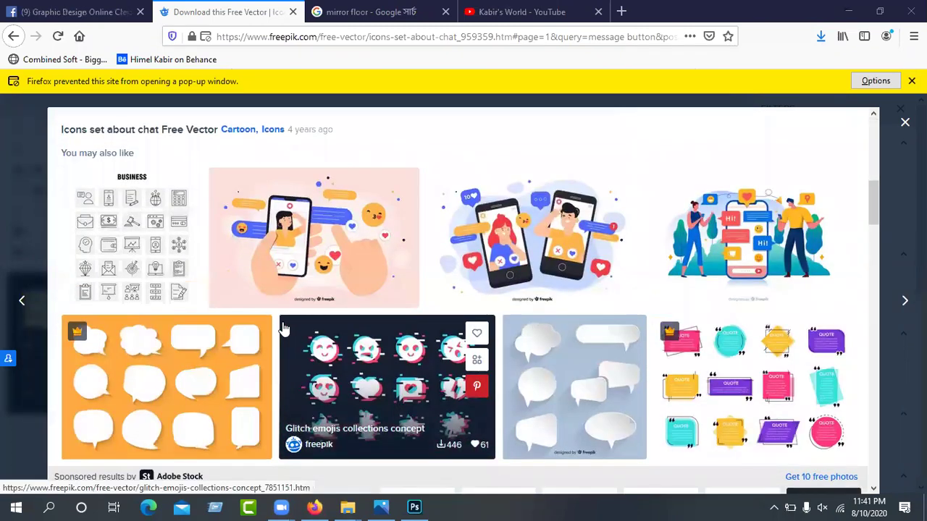
{"action": "scroll", "coordinate": [282, 329], "scroll_direction": "down", "scroll_amount": 3}
{"action": "scroll", "coordinate": [283, 327], "scroll_direction": "down", "scroll_amount": 5}
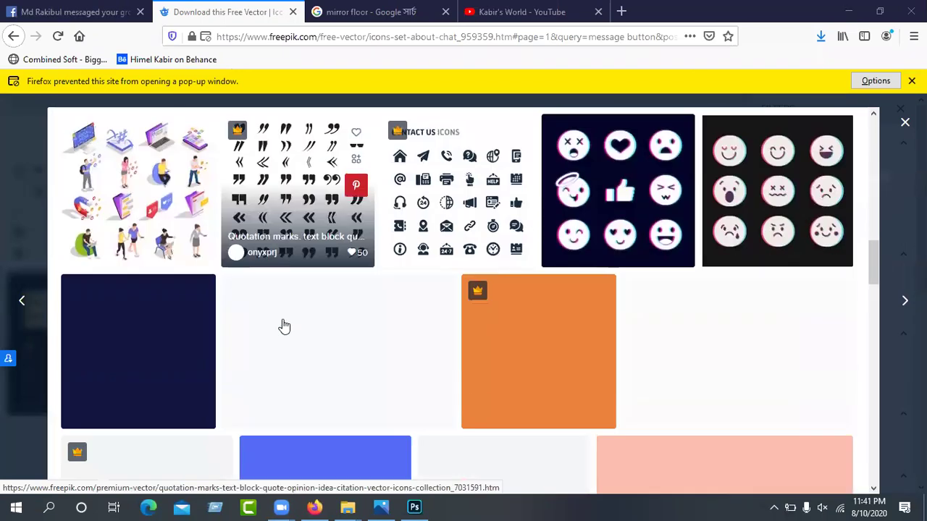
{"action": "scroll", "coordinate": [283, 325], "scroll_direction": "down", "scroll_amount": 5}
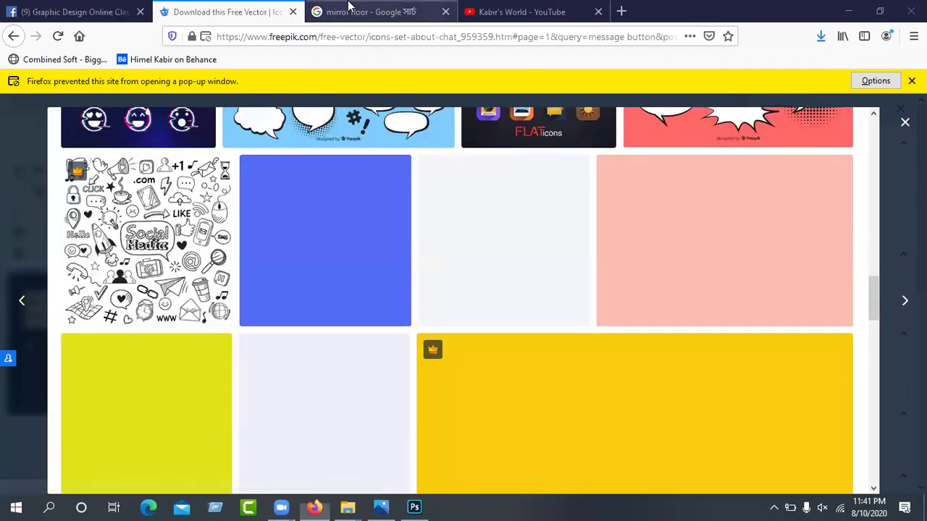
Switch to the "mirror floor" Google image search and search for "message icon" instead
{"action": "left_click", "coordinate": [348, 8]}
{"action": "left_click_drag", "start_coordinate": [292, 92], "coordinate": [95, 158]}
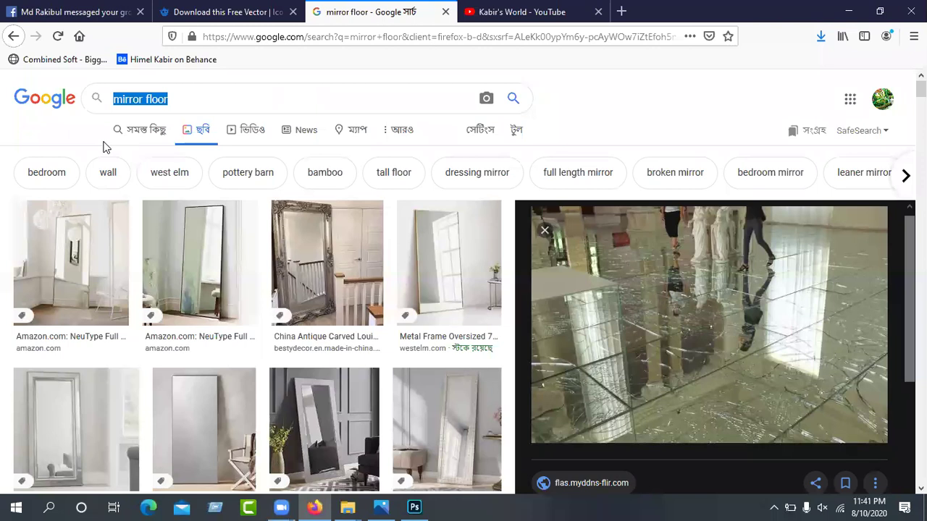
{"action": "type", "text": "message "}
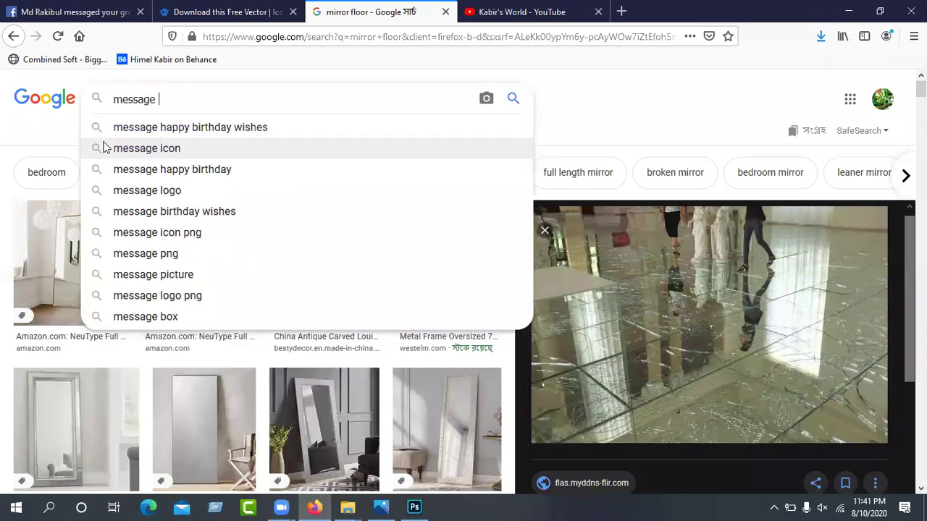
{"action": "type", "text": "i"}
{"action": "key", "text": "BackSpace"}
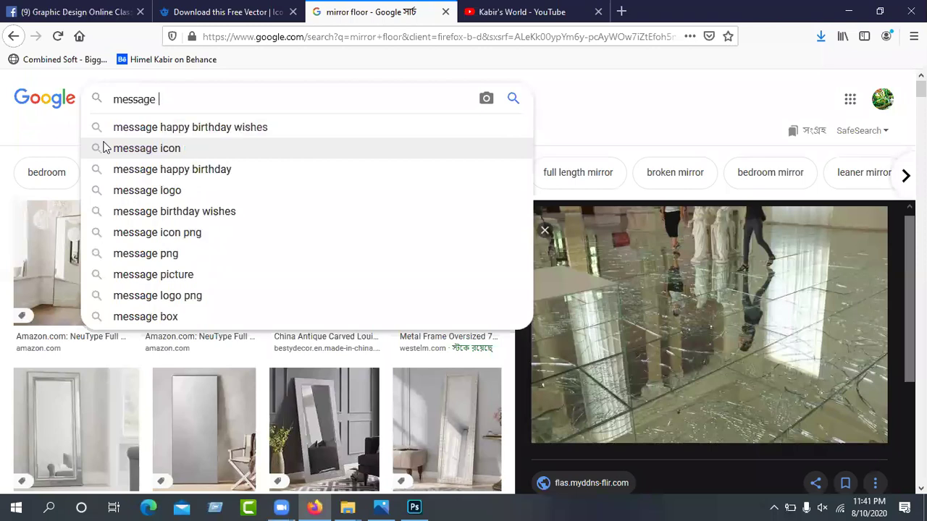
{"action": "type", "text": "icon"}
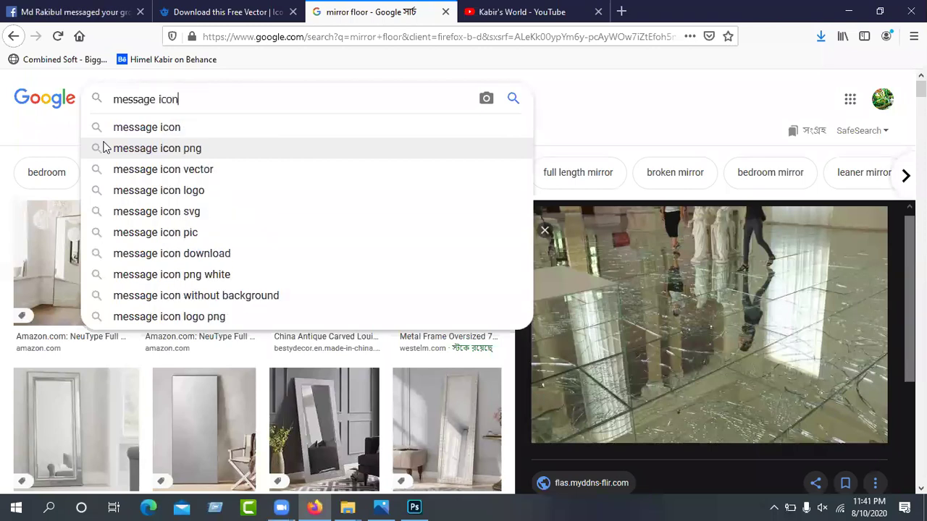
{"action": "key", "text": "Return"}
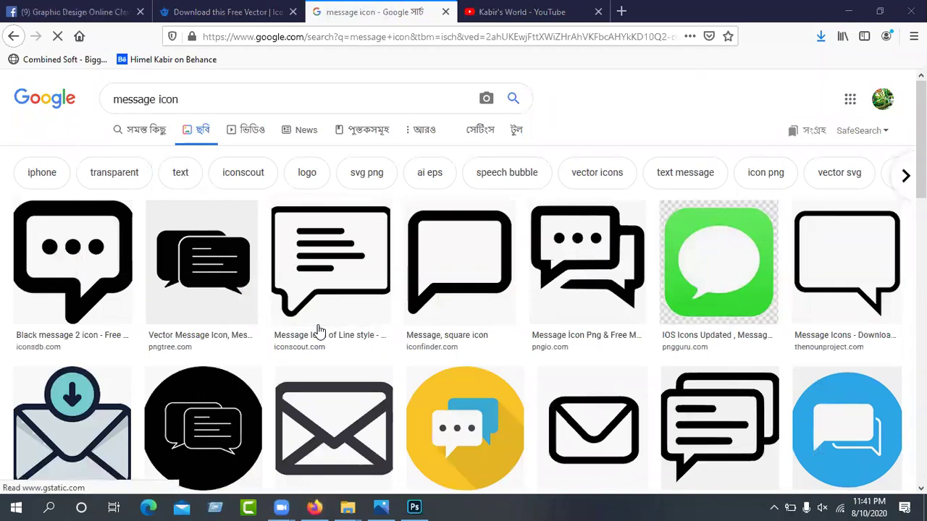
Scan the first message icon results and close the Screenshot_1.png photo viewer
{"action": "left_click", "coordinate": [509, 457]}
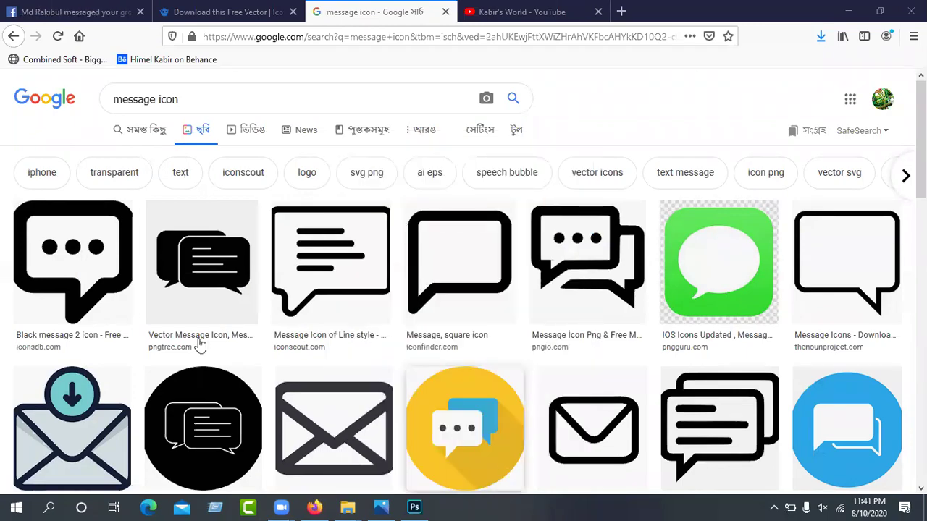
{"action": "scroll", "coordinate": [149, 304], "scroll_direction": "down", "scroll_amount": 2}
{"action": "scroll", "coordinate": [147, 285], "scroll_direction": "down", "scroll_amount": 6}
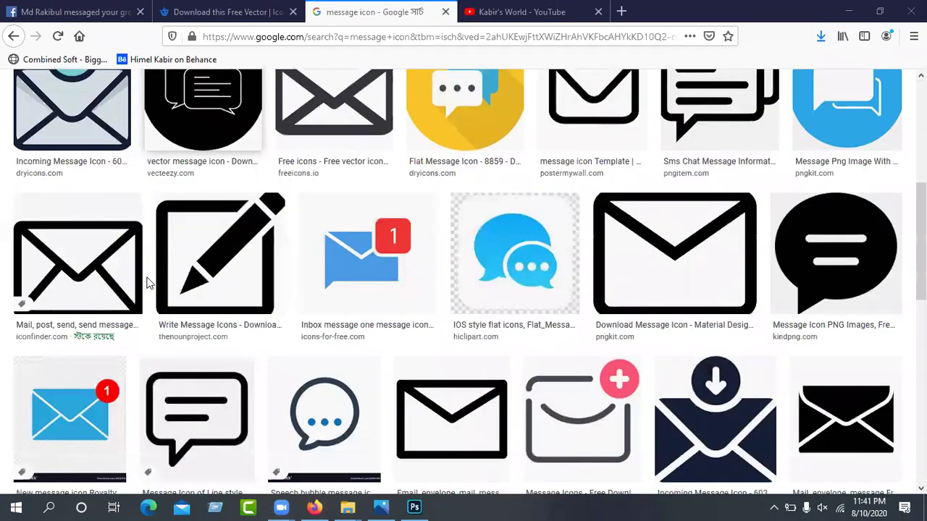
{"action": "scroll", "coordinate": [195, 244], "scroll_direction": "down", "scroll_amount": 5}
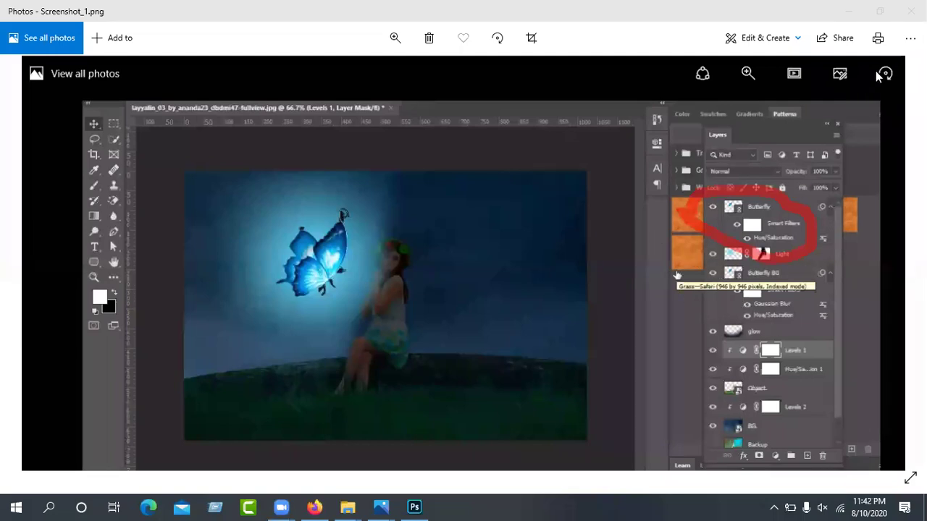
{"action": "left_click", "coordinate": [911, 10]}
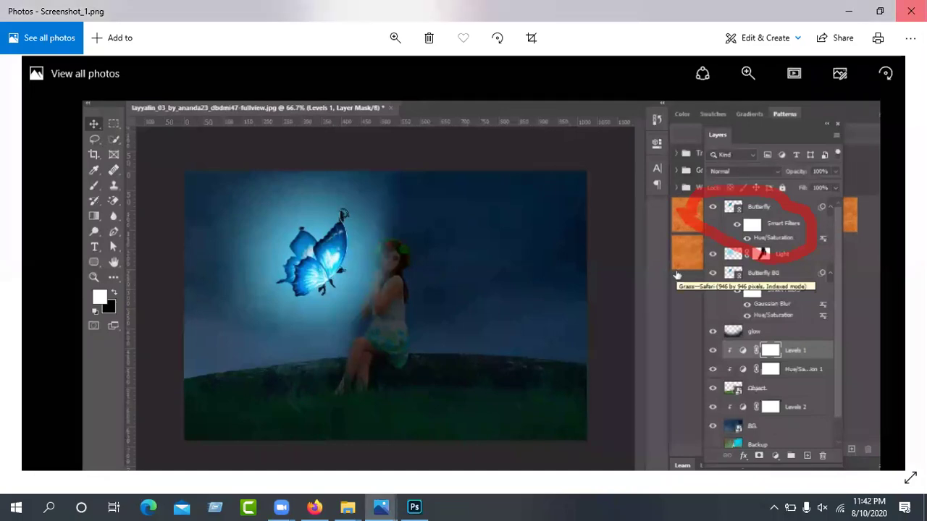
{"action": "left_click", "coordinate": [911, 11]}
Browse further message icon results, preview the pink heart "Message Icon - 9539" from Dryicons and check its related images
{"action": "scroll", "coordinate": [361, 252], "scroll_direction": "down", "scroll_amount": 3}
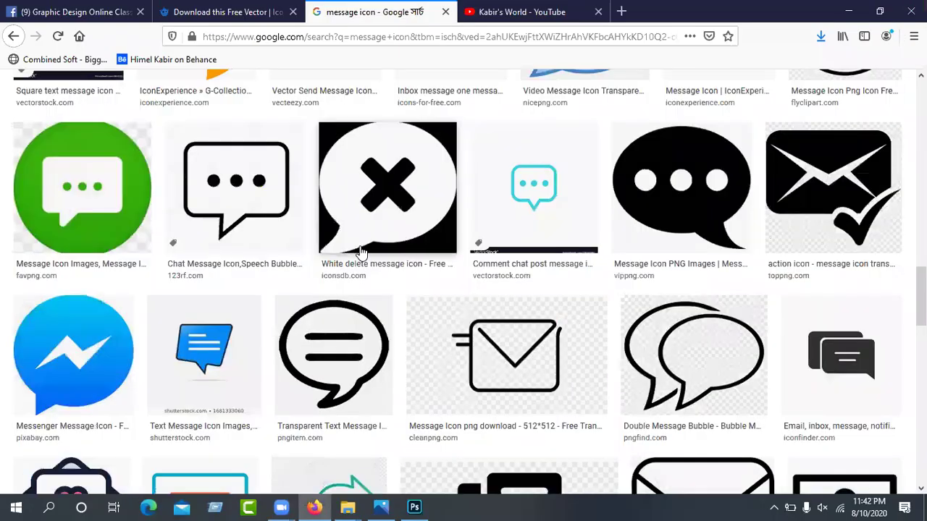
{"action": "scroll", "coordinate": [361, 252], "scroll_direction": "down", "scroll_amount": 10}
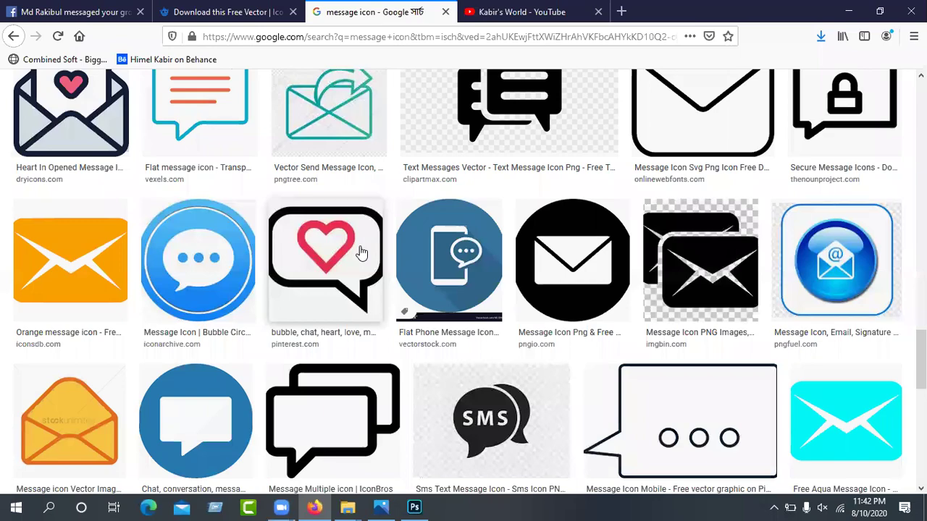
{"action": "scroll", "coordinate": [362, 252], "scroll_direction": "down", "scroll_amount": 20}
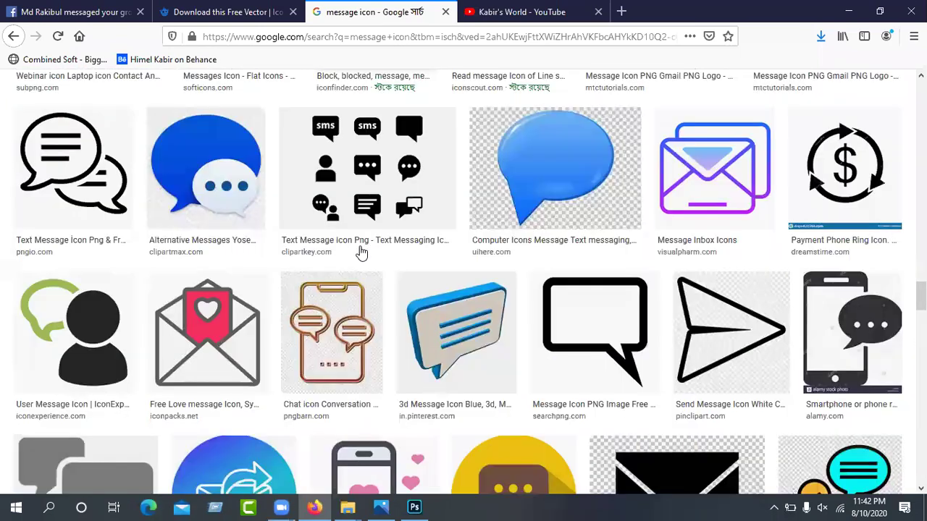
{"action": "scroll", "coordinate": [361, 252], "scroll_direction": "down", "scroll_amount": 20}
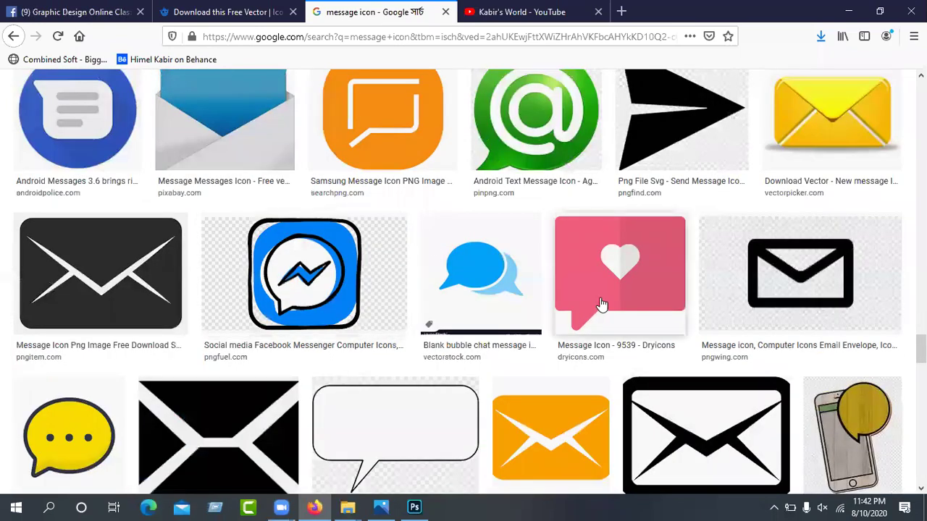
{"action": "left_click", "coordinate": [600, 298]}
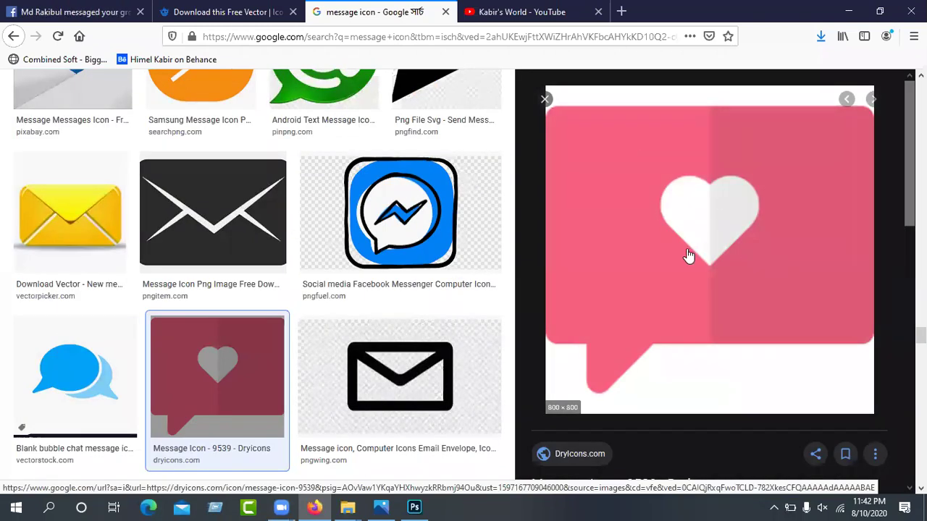
{"action": "scroll", "coordinate": [688, 256], "scroll_direction": "down", "scroll_amount": 8}
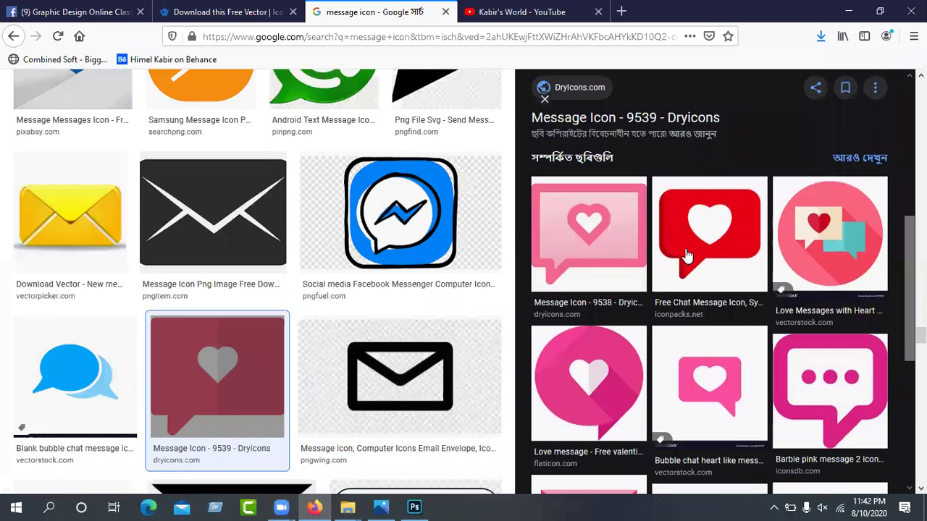
{"action": "scroll", "coordinate": [688, 255], "scroll_direction": "down", "scroll_amount": 5}
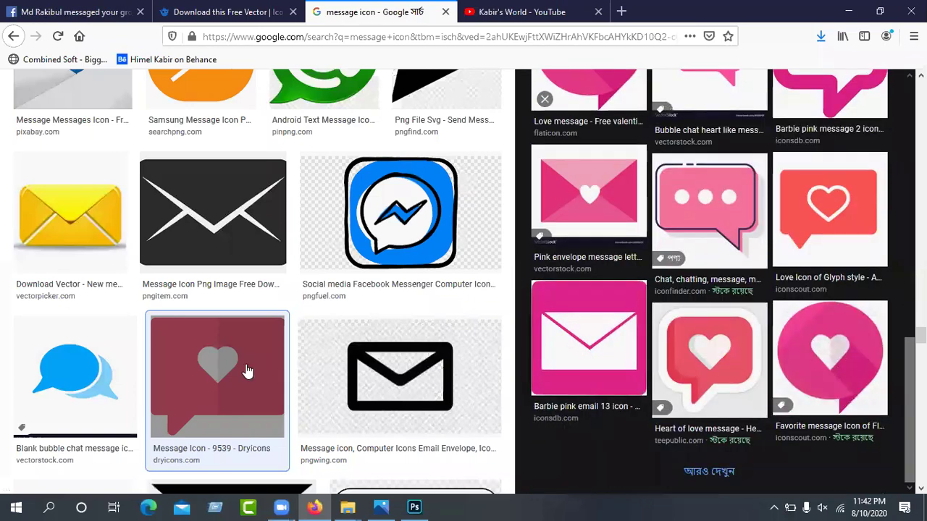
Examine the remaining message icon results for alternative speech bubble designs
{"action": "scroll", "coordinate": [207, 370], "scroll_direction": "down", "scroll_amount": 10}
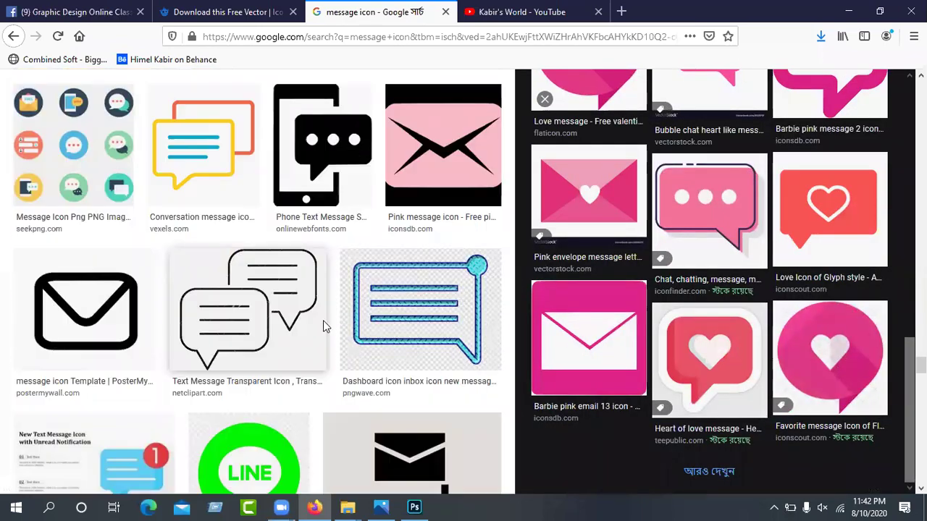
{"action": "scroll", "coordinate": [323, 326], "scroll_direction": "down", "scroll_amount": 12}
{"action": "scroll", "coordinate": [323, 326], "scroll_direction": "down", "scroll_amount": 15}
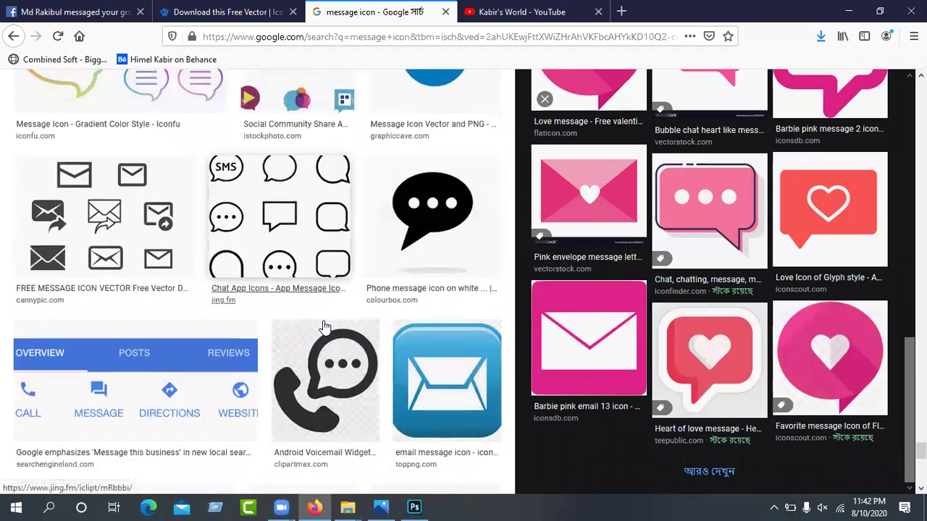
{"action": "scroll", "coordinate": [324, 327], "scroll_direction": "down", "scroll_amount": 15}
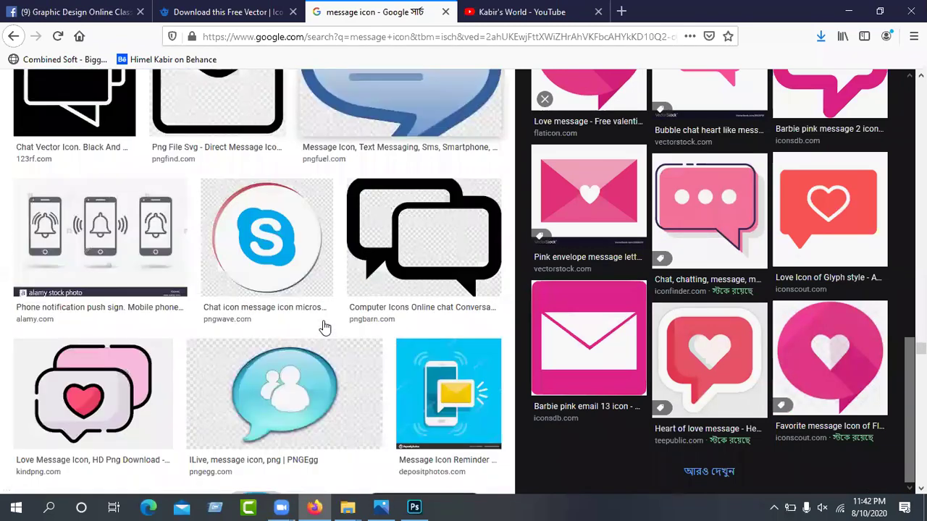
{"action": "scroll", "coordinate": [324, 327], "scroll_direction": "down", "scroll_amount": 12}
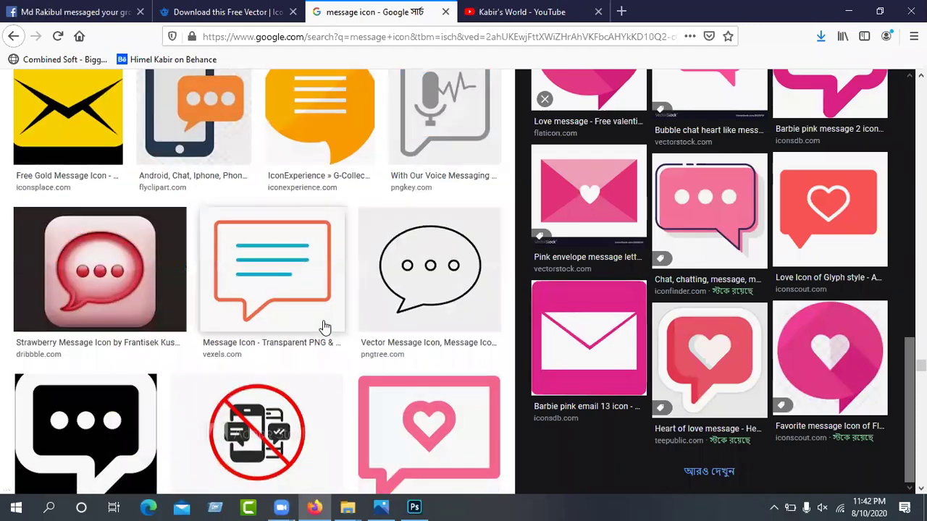
{"action": "scroll", "coordinate": [324, 326], "scroll_direction": "down", "scroll_amount": 1}
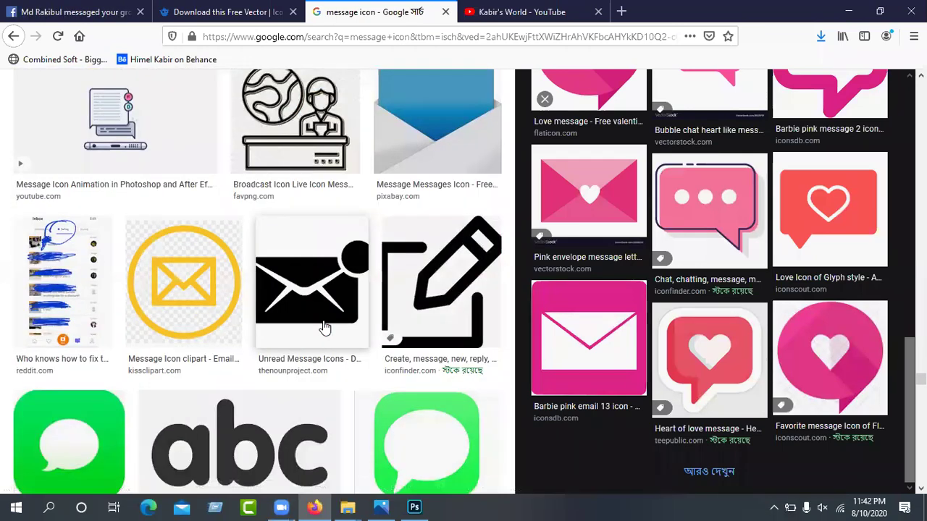
{"action": "scroll", "coordinate": [324, 327], "scroll_direction": "down", "scroll_amount": 5}
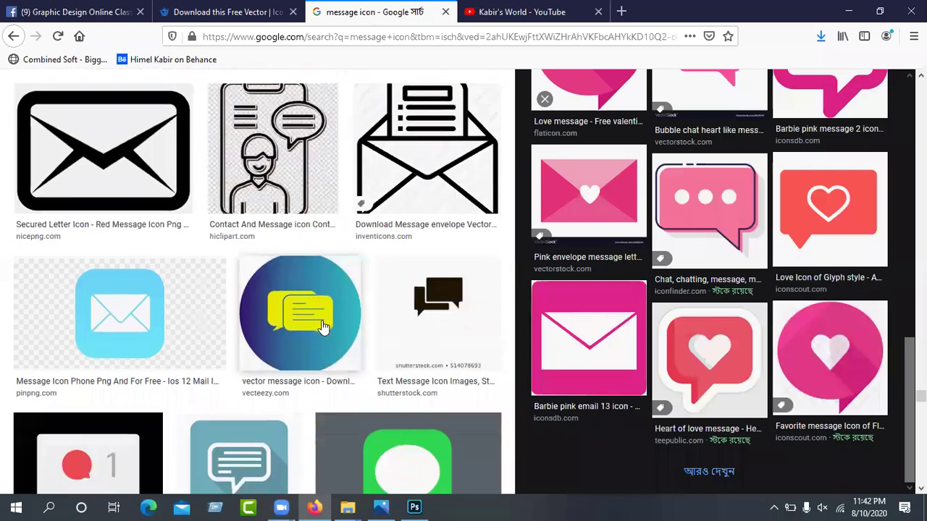
{"action": "scroll", "coordinate": [324, 327], "scroll_direction": "down", "scroll_amount": 5}
{"action": "scroll", "coordinate": [322, 326], "scroll_direction": "down", "scroll_amount": 15}
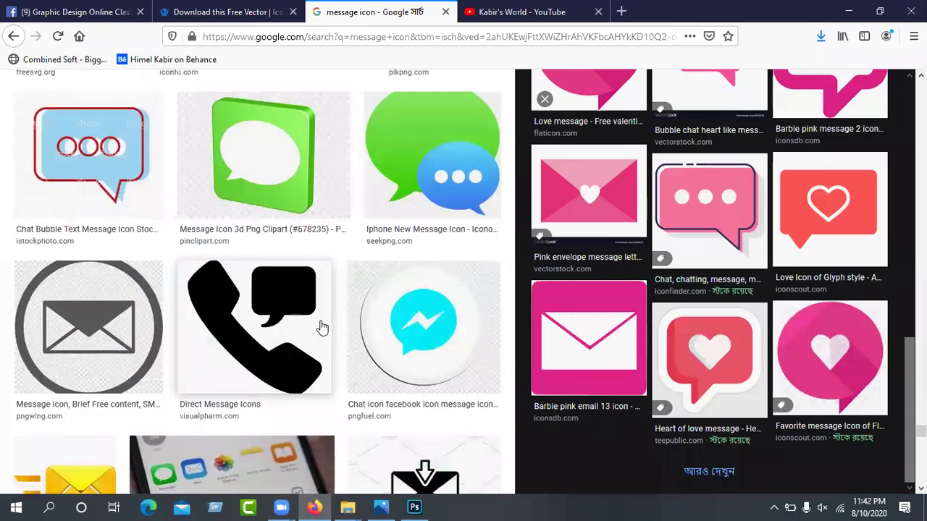
{"action": "scroll", "coordinate": [323, 326], "scroll_direction": "down", "scroll_amount": 12}
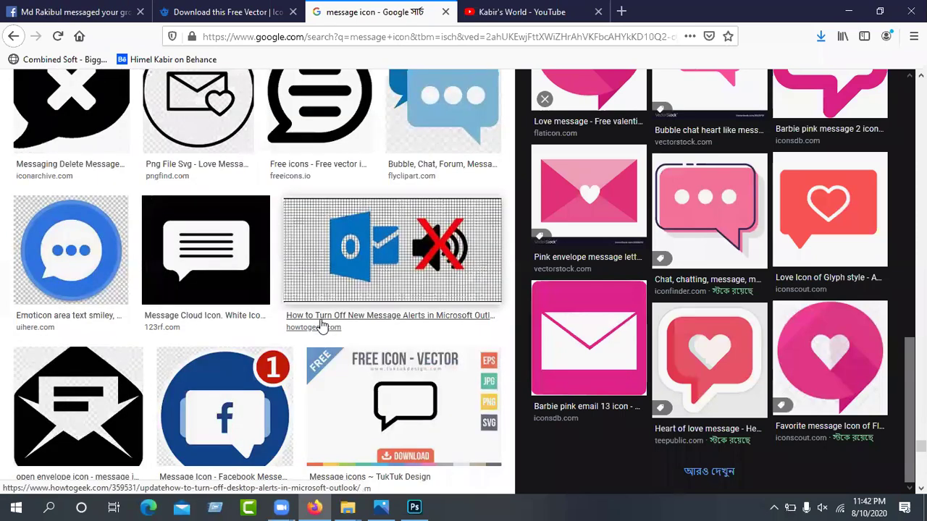
{"action": "scroll", "coordinate": [322, 327], "scroll_direction": "down", "scroll_amount": 10}
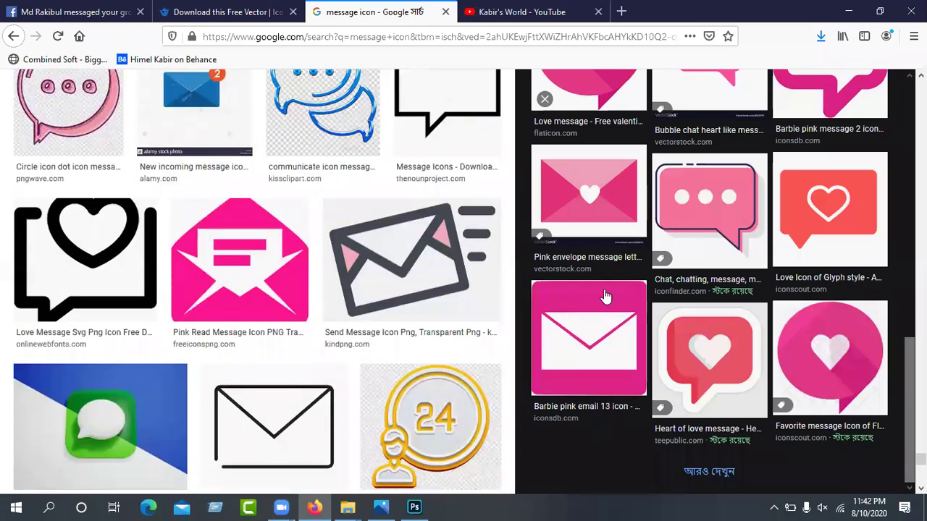
{"action": "scroll", "coordinate": [335, 324], "scroll_direction": "down", "scroll_amount": 20}
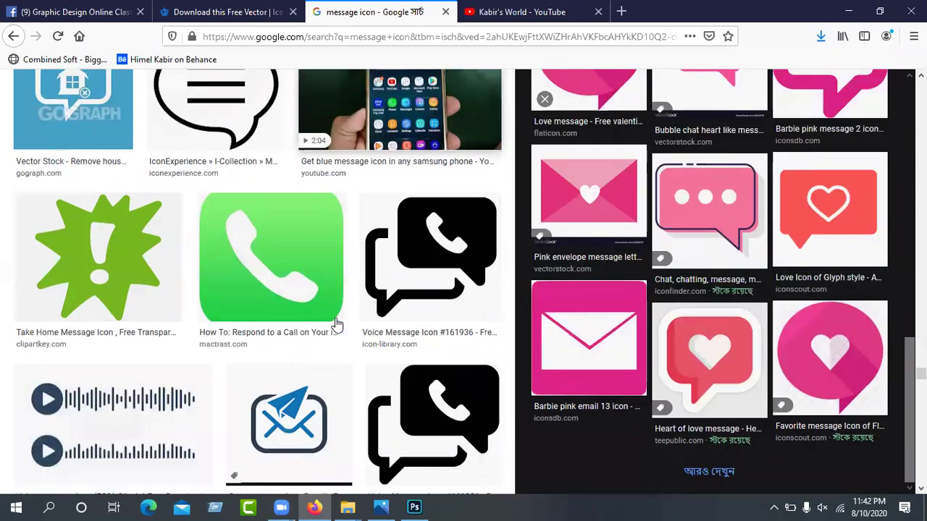
{"action": "scroll", "coordinate": [873, 348], "scroll_direction": "down", "scroll_amount": 7}
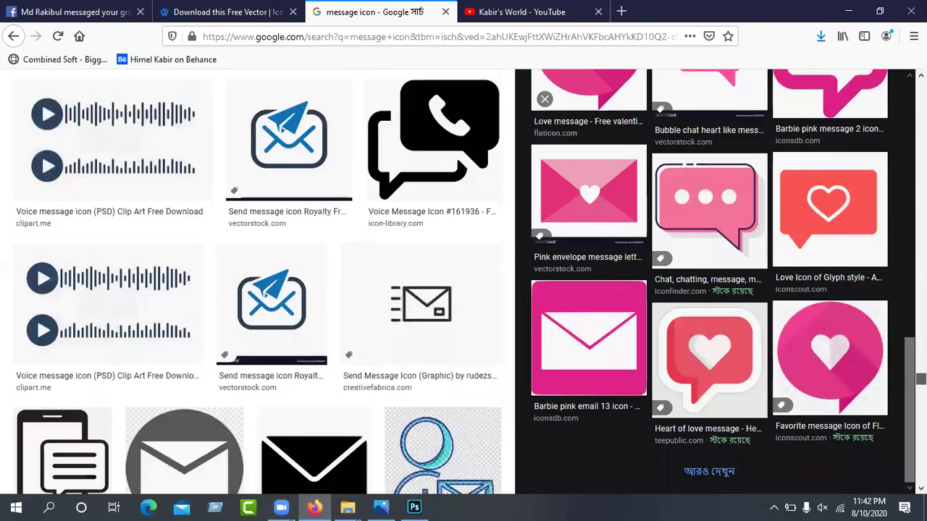
Save the previewed pink Dryicons heart message image to the computer
{"action": "left_click_drag", "start_coordinate": [881, 93], "coordinate": [881, 72]}
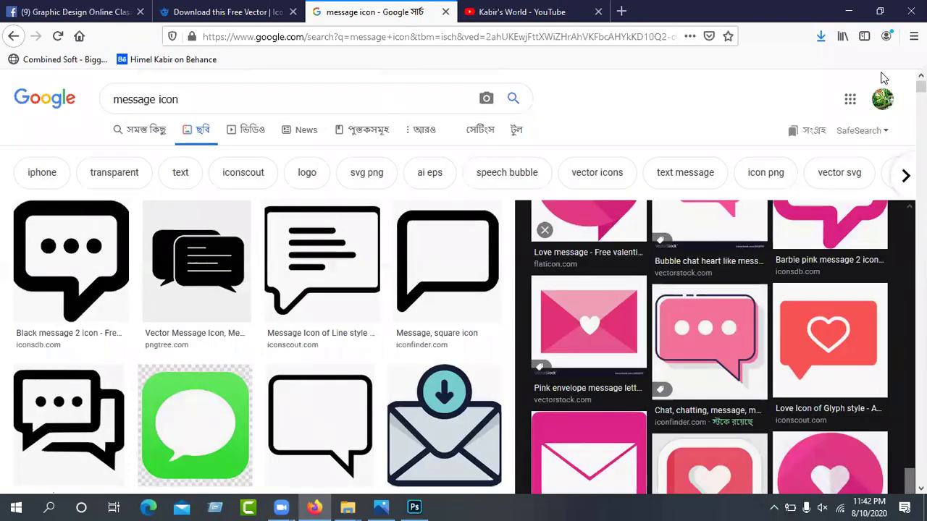
{"action": "left_click", "coordinate": [734, 275]}
{"action": "right_click", "coordinate": [730, 278]}
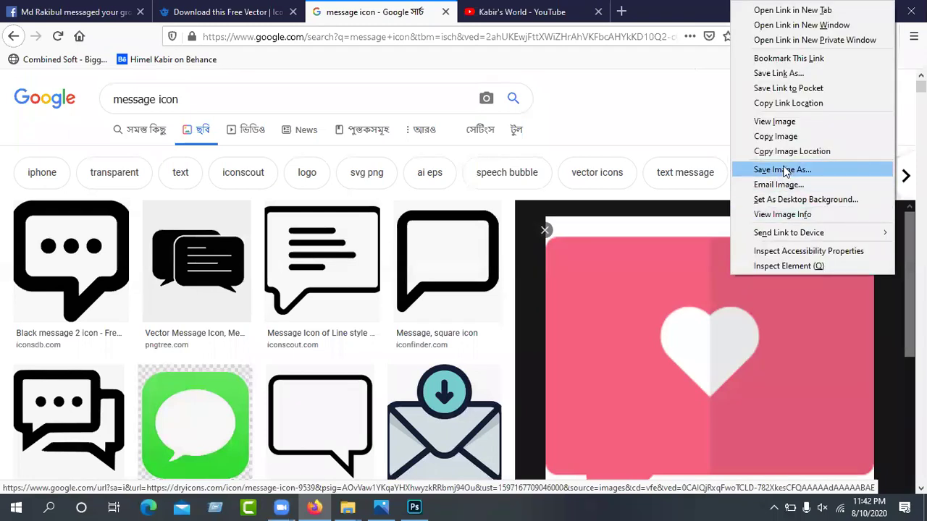
{"action": "left_click", "coordinate": [782, 170]}
{"action": "left_click", "coordinate": [654, 472]}
Browse the images related to the Dryicons icon and open the red Iconscout "Love Icon of Glyph style" preview
{"action": "scroll", "coordinate": [726, 352], "scroll_direction": "down", "scroll_amount": 3}
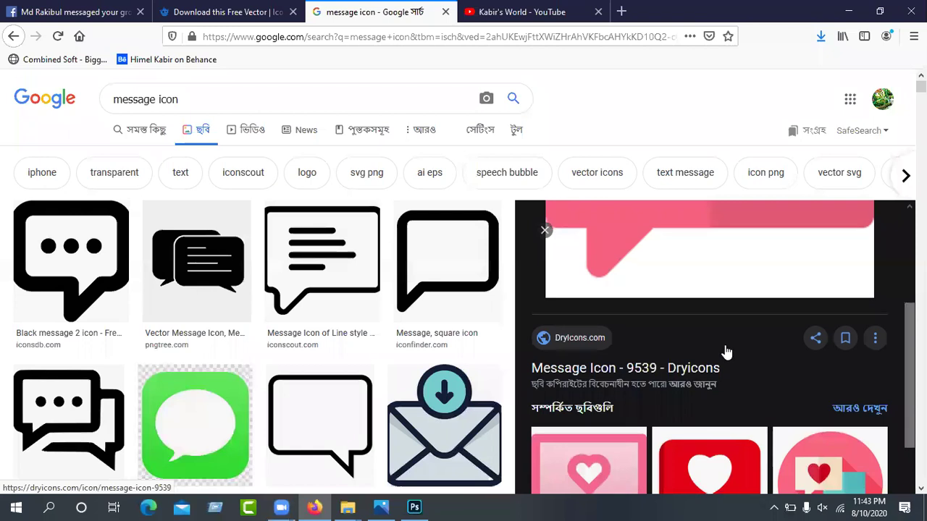
{"action": "scroll", "coordinate": [715, 309], "scroll_direction": "down", "scroll_amount": 5}
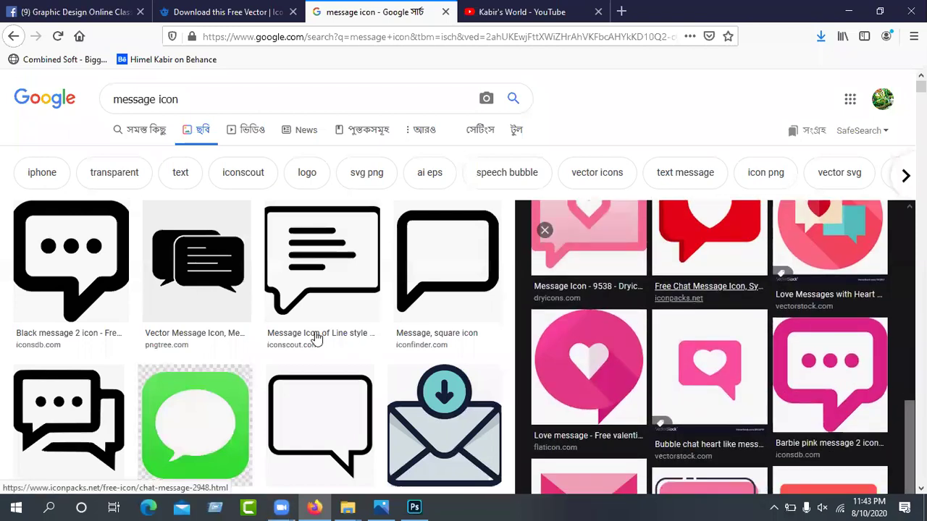
{"action": "scroll", "coordinate": [780, 315], "scroll_direction": "down", "scroll_amount": 3}
{"action": "left_click", "coordinate": [790, 313]}
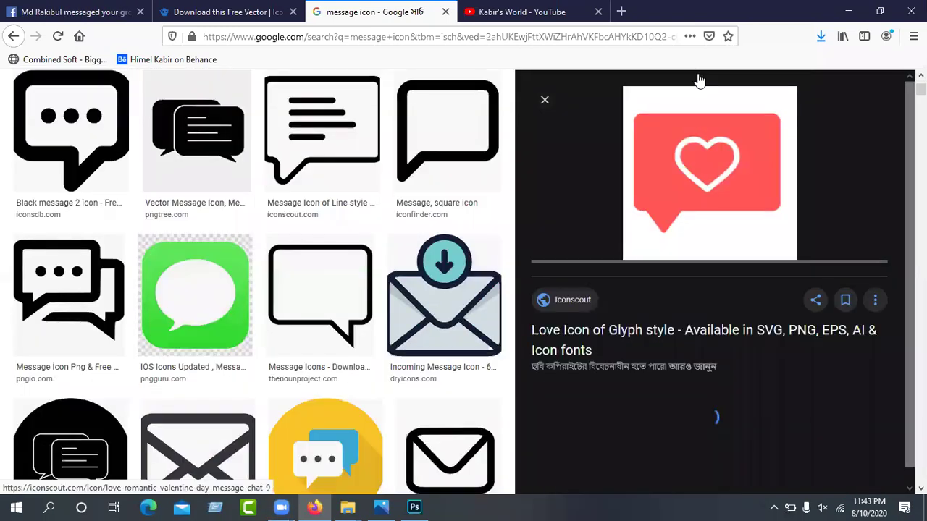
{"action": "right_click", "coordinate": [702, 176]}
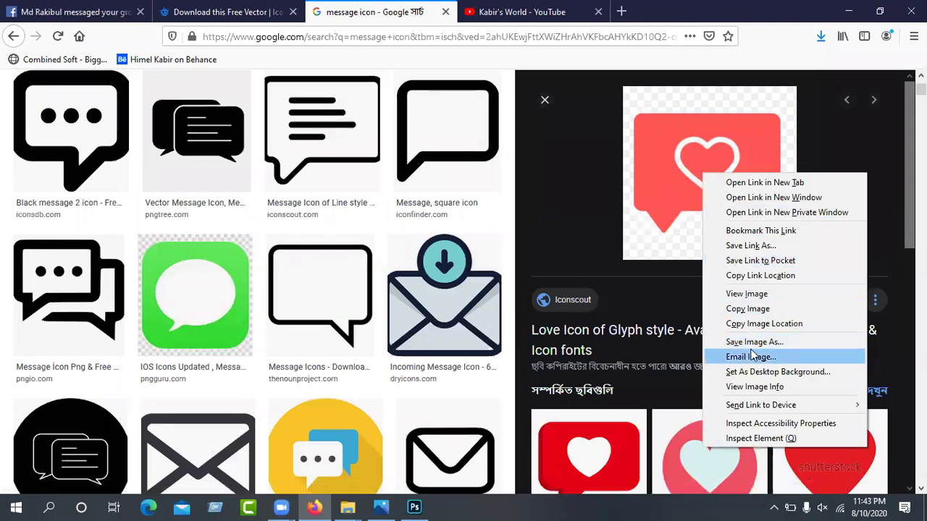
{"action": "left_click", "coordinate": [752, 344]}
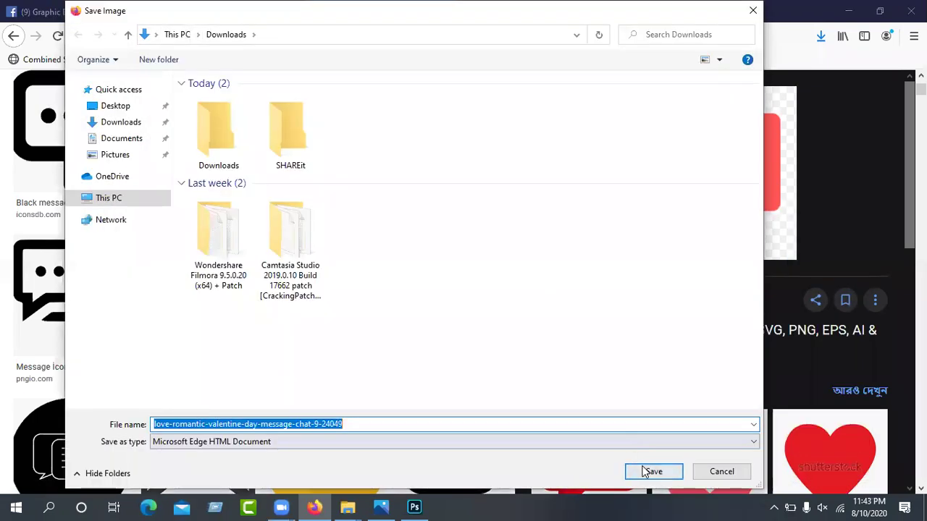
{"action": "left_click", "coordinate": [720, 473]}
Browse the images related to the Iconscout love icon and preview the PNGio "Like Button Instagram Facebook" image
{"action": "scroll", "coordinate": [721, 236], "scroll_direction": "down", "scroll_amount": 3}
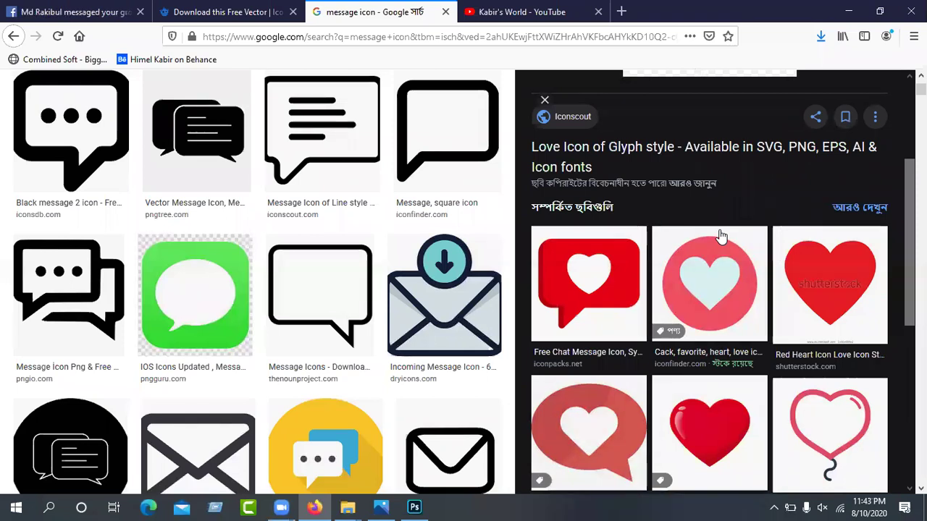
{"action": "scroll", "coordinate": [721, 237], "scroll_direction": "down", "scroll_amount": 3}
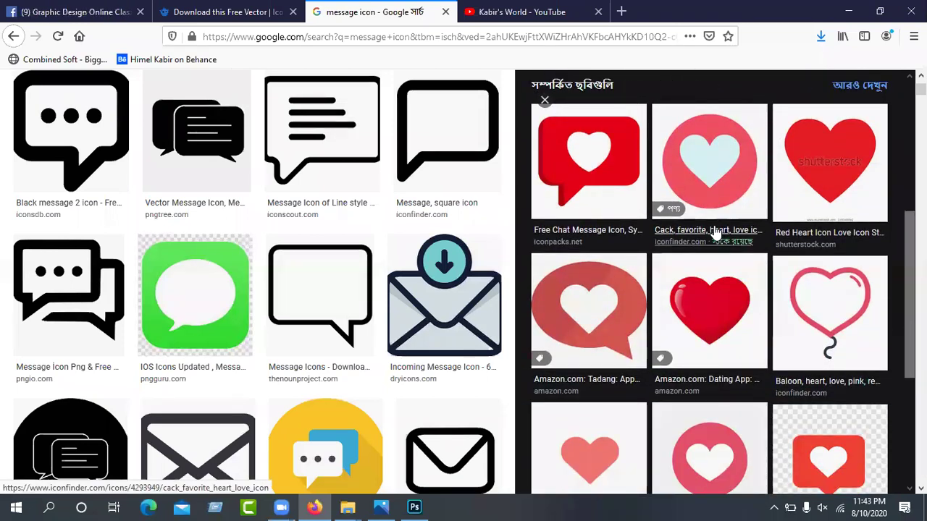
{"action": "scroll", "coordinate": [715, 233], "scroll_direction": "down", "scroll_amount": 3}
{"action": "scroll", "coordinate": [716, 234], "scroll_direction": "down", "scroll_amount": 3}
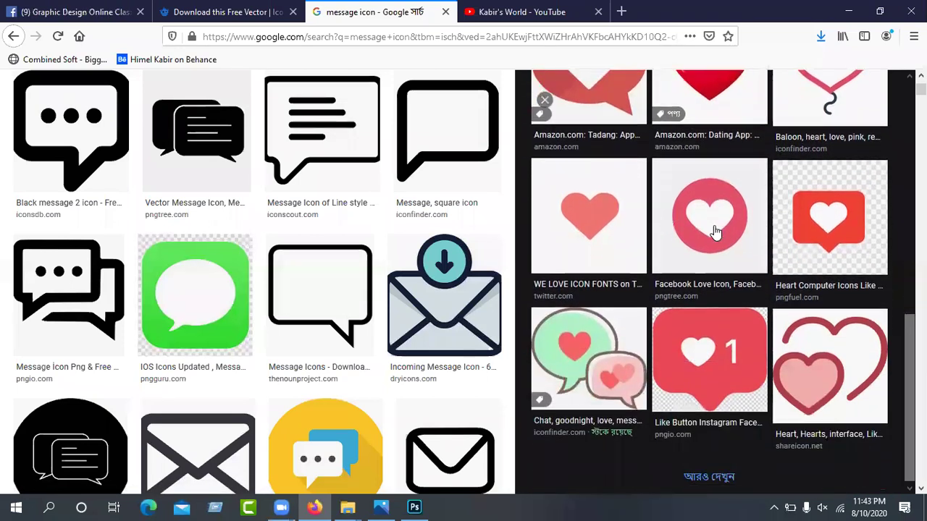
{"action": "scroll", "coordinate": [699, 293], "scroll_direction": "down", "scroll_amount": 2}
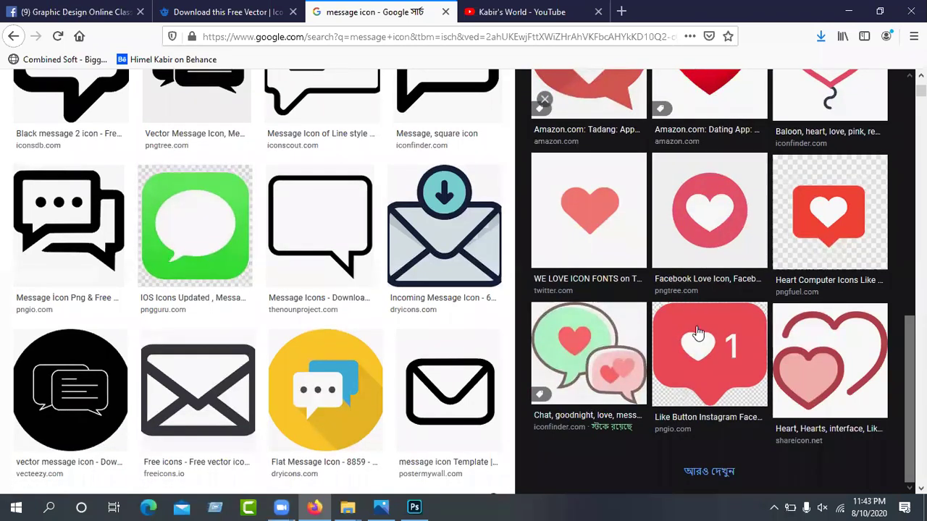
{"action": "left_click", "coordinate": [697, 331]}
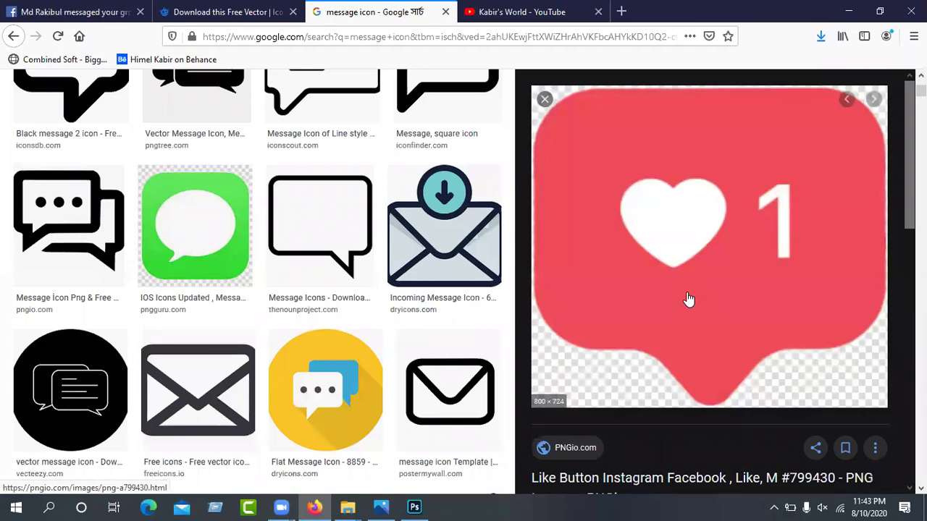
Preview the NetClipart like button among the PNGio image's related results and look through its related images
{"action": "scroll", "coordinate": [687, 299], "scroll_direction": "down", "scroll_amount": 5}
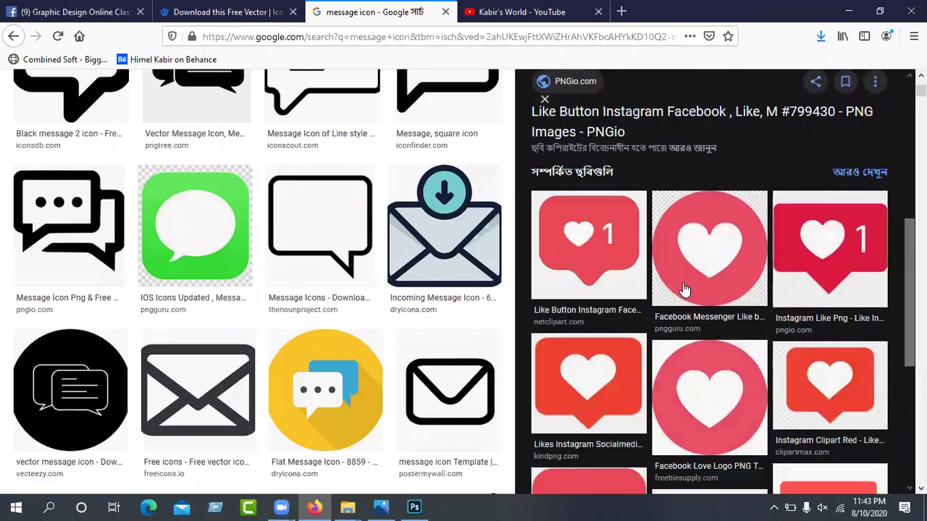
{"action": "left_click", "coordinate": [596, 257]}
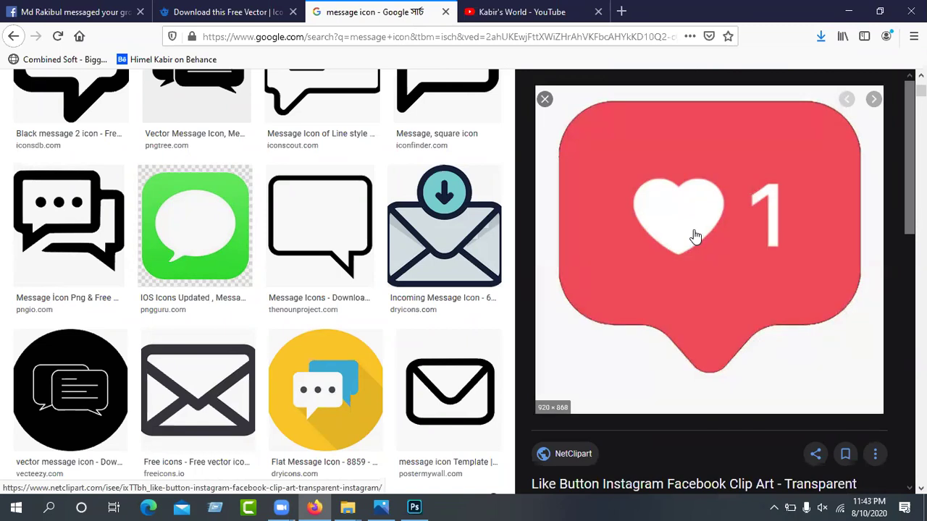
{"action": "scroll", "coordinate": [696, 237], "scroll_direction": "down", "scroll_amount": 2}
{"action": "scroll", "coordinate": [696, 242], "scroll_direction": "up", "scroll_amount": 2}
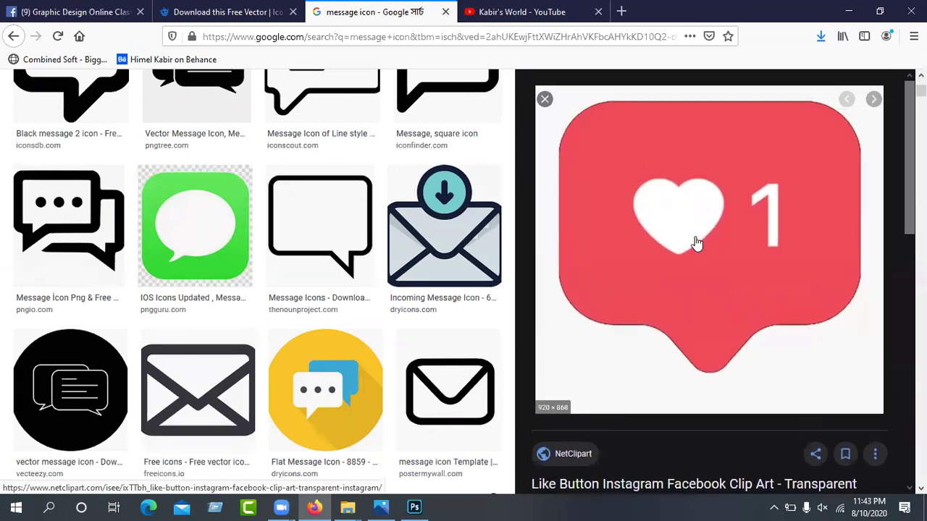
{"action": "scroll", "coordinate": [696, 242], "scroll_direction": "down", "scroll_amount": 8}
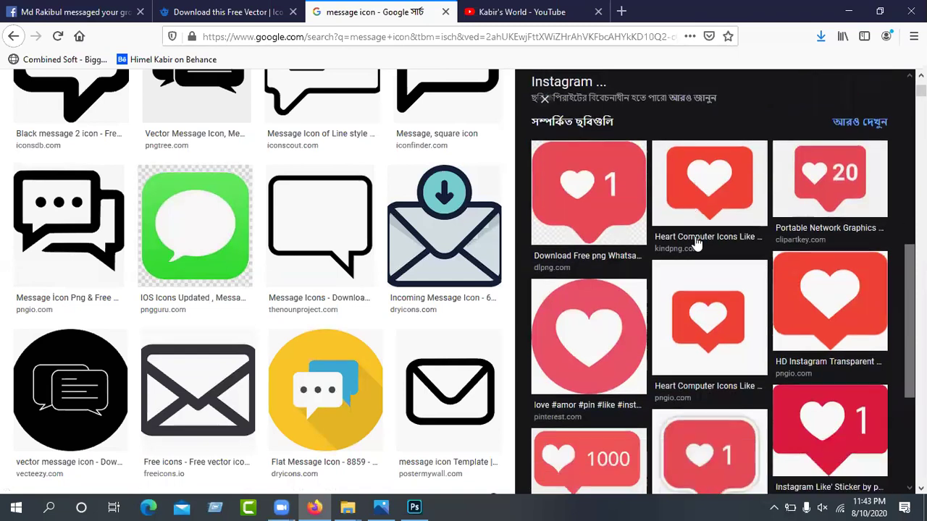
{"action": "scroll", "coordinate": [696, 242], "scroll_direction": "down", "scroll_amount": 3}
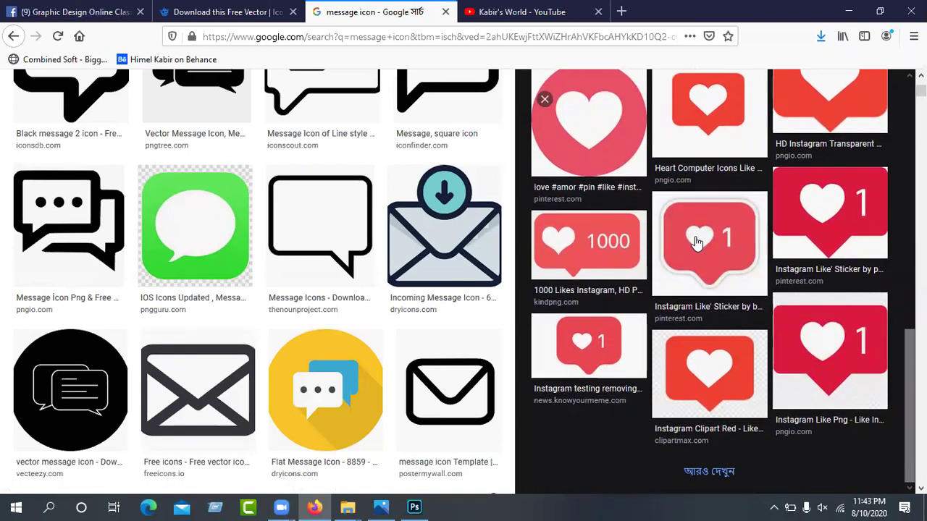
Preview the Know Your Meme Instagram like bubble and save the image to the Downloads folder
{"action": "left_click", "coordinate": [607, 349]}
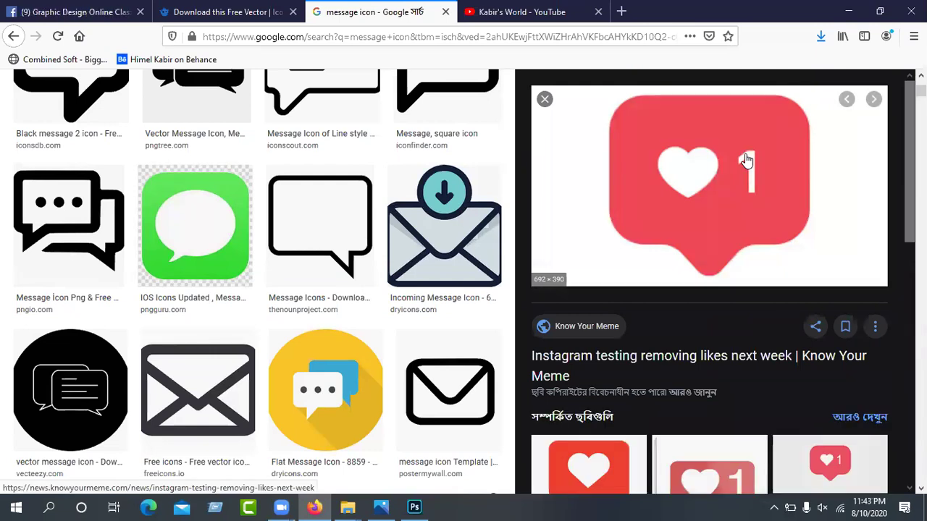
{"action": "right_click", "coordinate": [639, 171]}
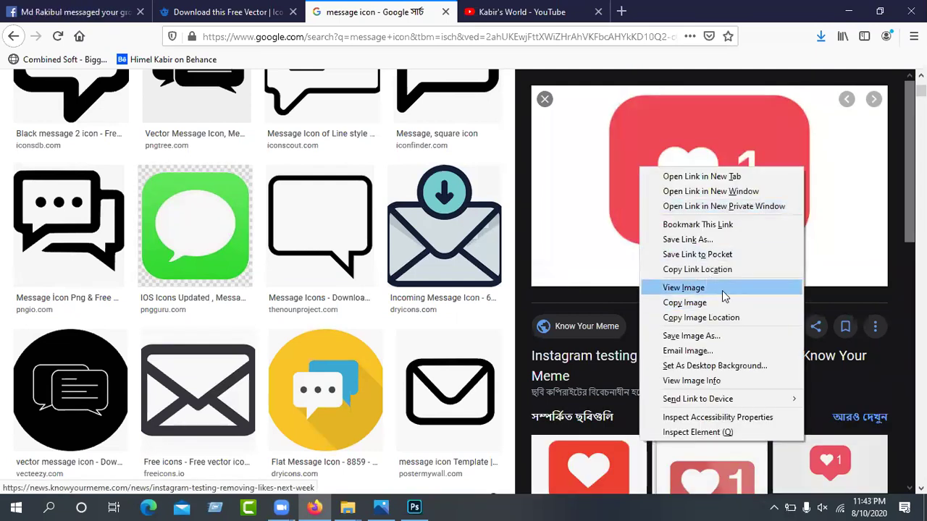
{"action": "left_click", "coordinate": [688, 336]}
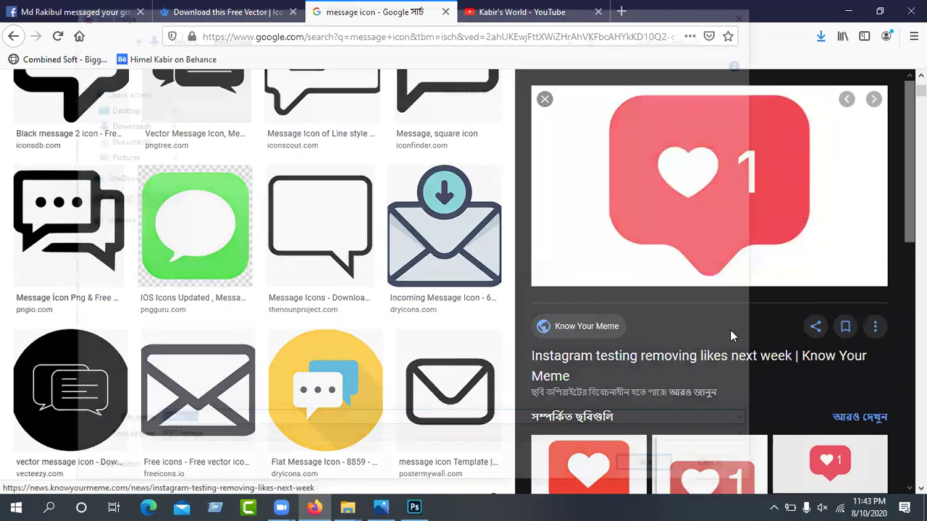
{"action": "left_click", "coordinate": [654, 472]}
Preview the red "Like Sticker" image from 401.co.za, try to save it and look through its related images
{"action": "scroll", "coordinate": [635, 337], "scroll_direction": "down", "scroll_amount": 5}
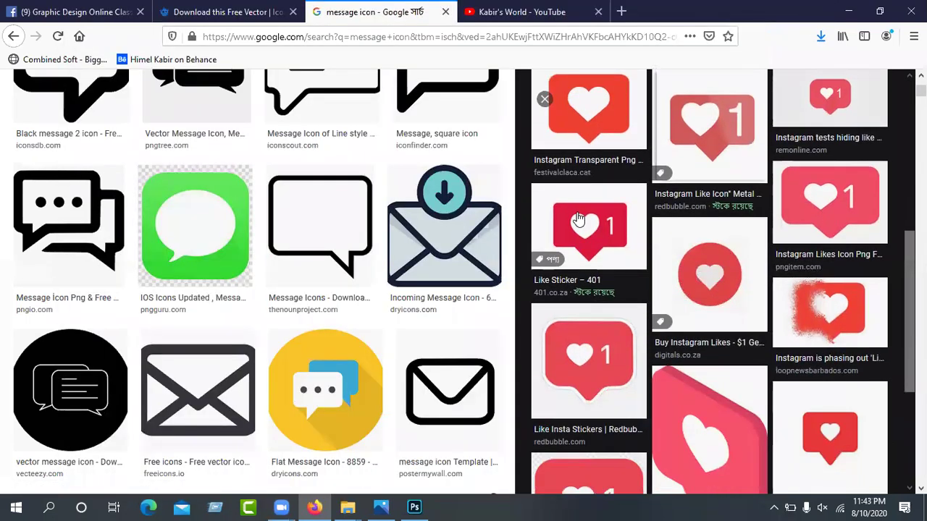
{"action": "left_click", "coordinate": [578, 219]}
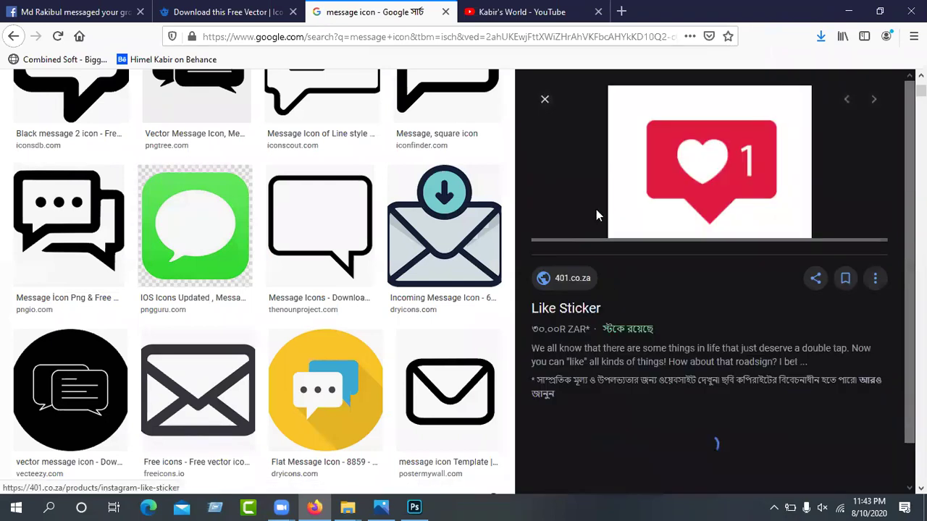
{"action": "right_click", "coordinate": [698, 177]}
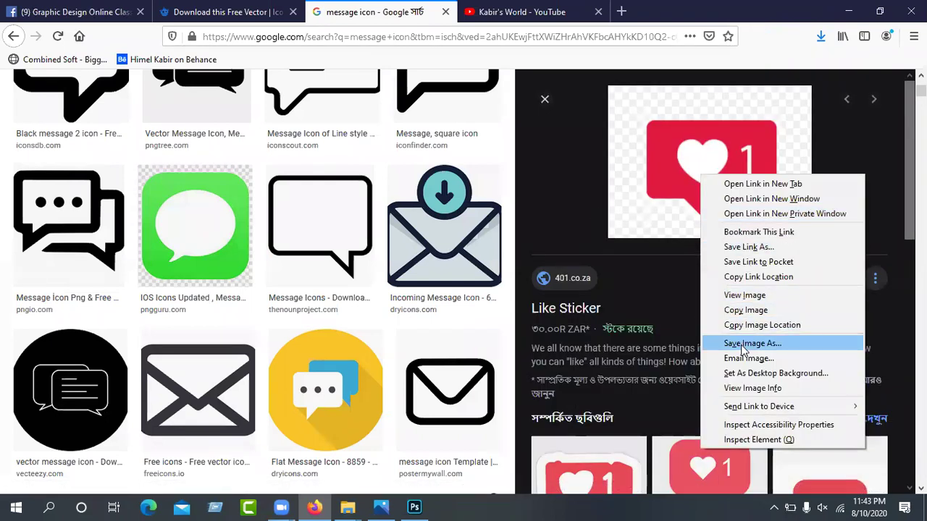
{"action": "left_click", "coordinate": [744, 351]}
{"action": "left_click", "coordinate": [711, 471]}
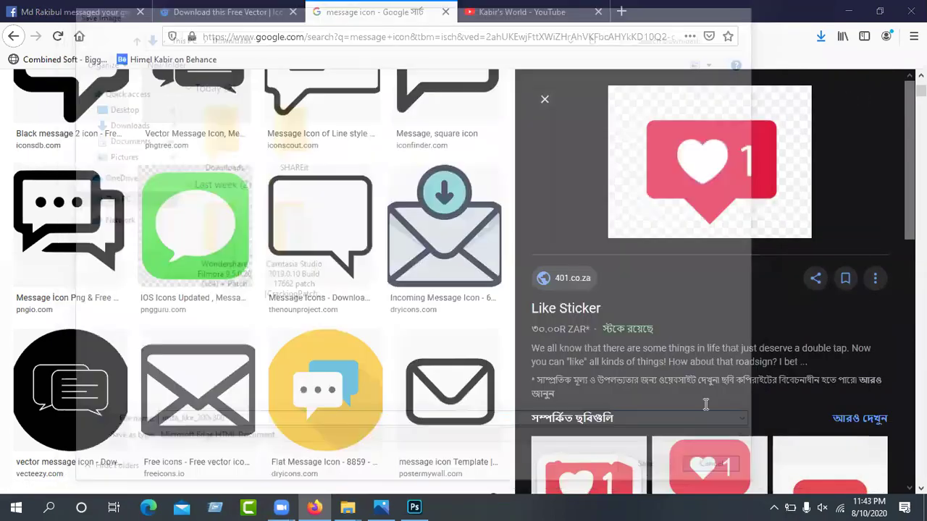
{"action": "scroll", "coordinate": [706, 404], "scroll_direction": "down", "scroll_amount": 10}
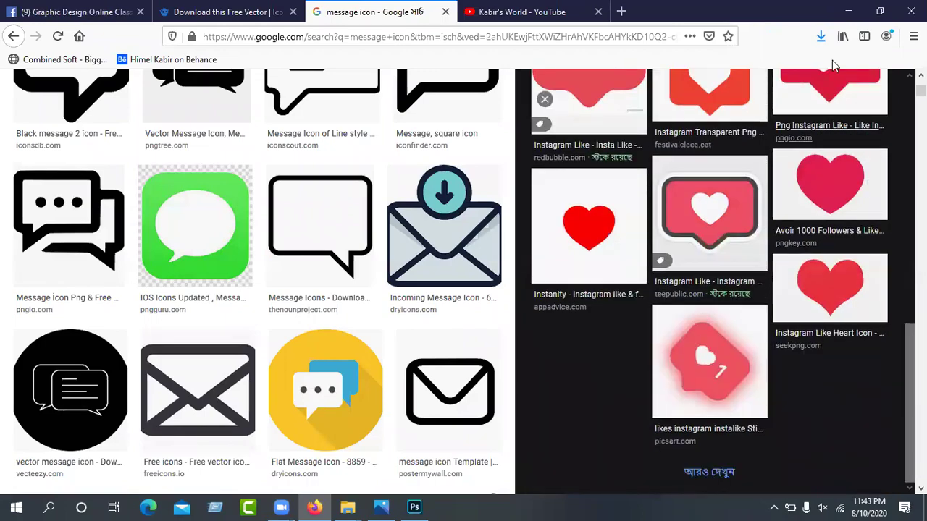
Place the instagram image from the Downloads folder into the night city portrait document in Photoshop
{"action": "left_click", "coordinate": [843, 5]}
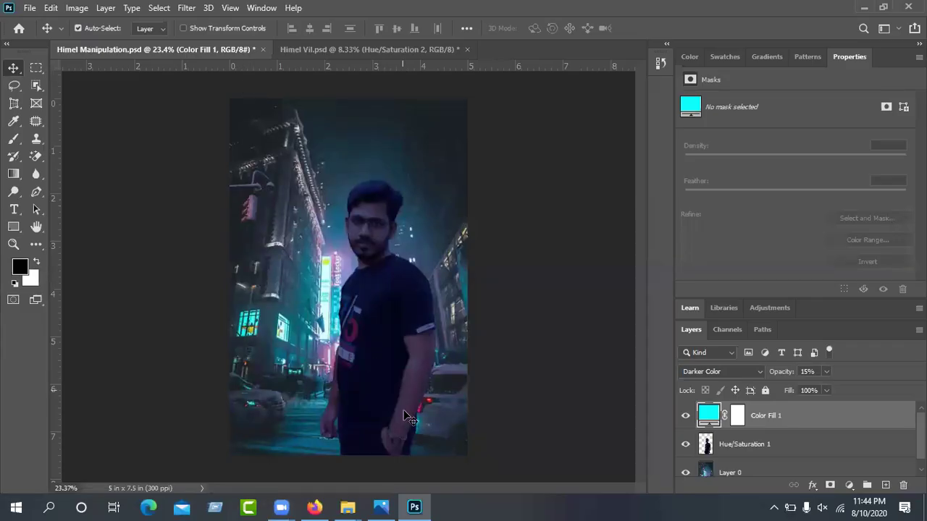
{"action": "mouse_move", "coordinate": [348, 507]}
{"action": "left_click", "coordinate": [326, 470]}
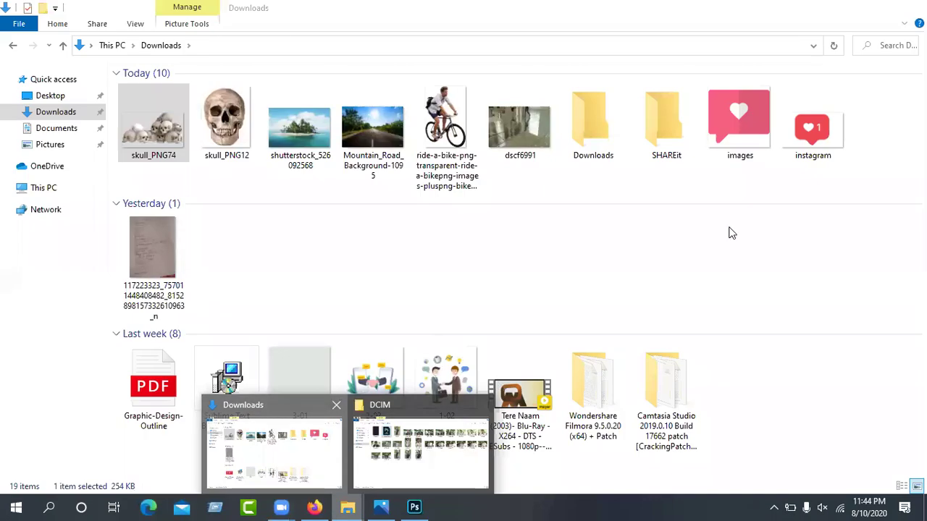
{"action": "left_click", "coordinate": [829, 131]}
{"action": "key", "text": "BackSpace"}
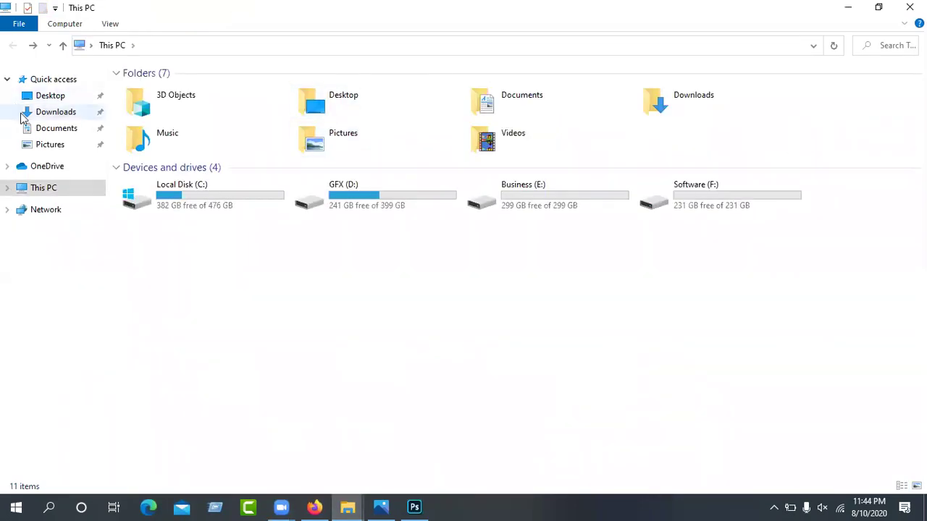
{"action": "left_click", "coordinate": [55, 112]}
{"action": "left_click", "coordinate": [202, 126]}
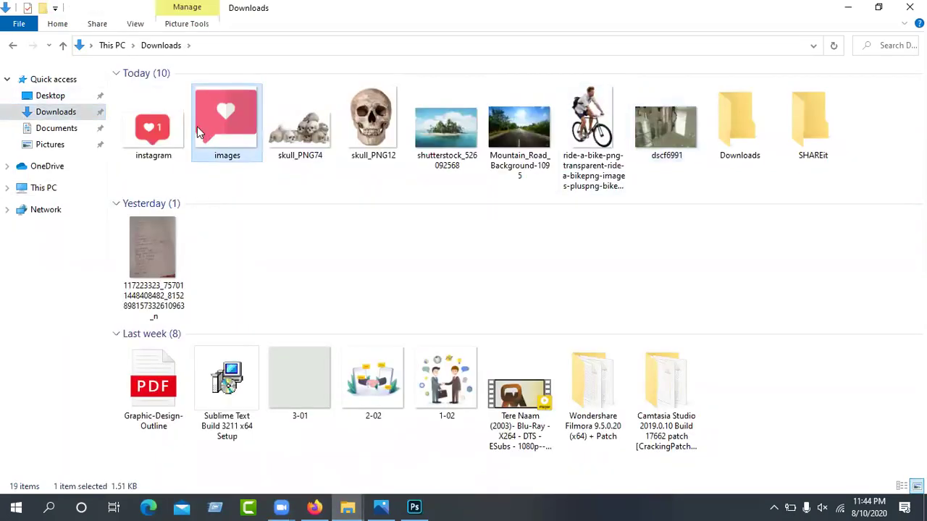
{"action": "left_click_drag", "start_coordinate": [152, 130], "coordinate": [263, 260]}
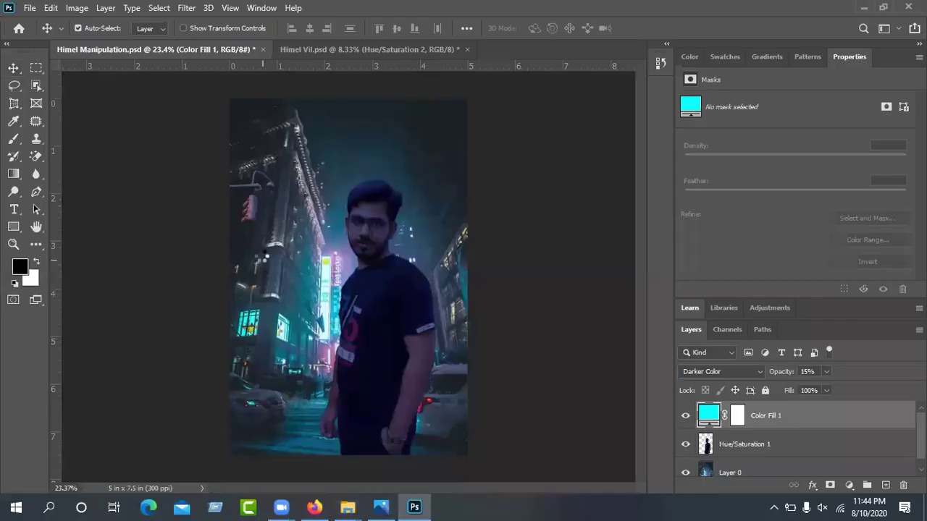
Scale the placed instagram image to about 22% and position it over the building beside the man's head
{"action": "left_click_drag", "start_coordinate": [465, 211], "coordinate": [320, 275]}
{"action": "left_click_drag", "start_coordinate": [294, 320], "coordinate": [308, 183]}
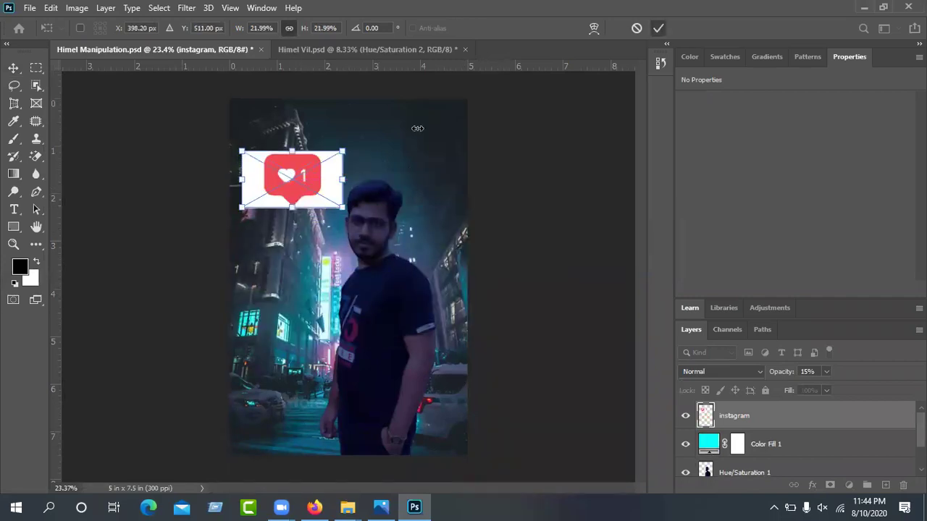
{"action": "key", "text": "Return"}
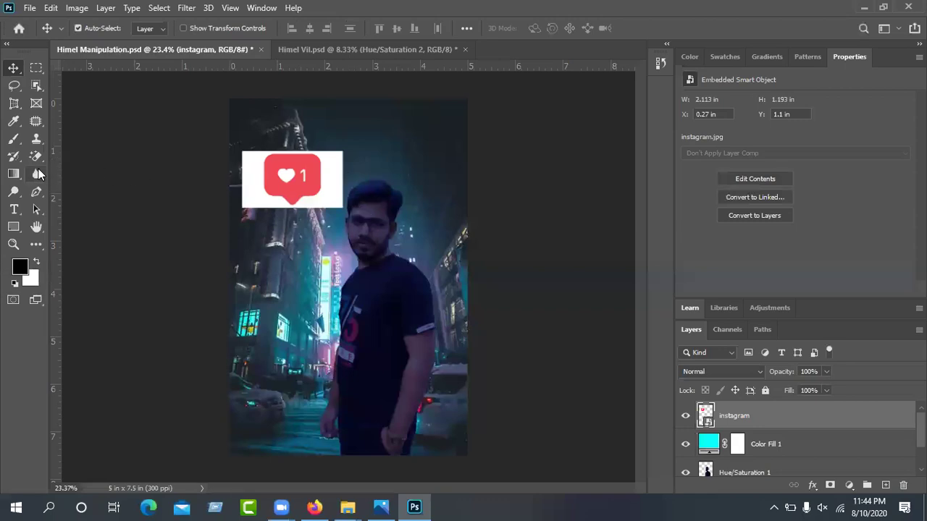
Rasterize the instagram layer and erase the white background around the like bubble with the Magic Eraser
{"action": "key", "text": "e"}
{"action": "right_click", "coordinate": [841, 406]}
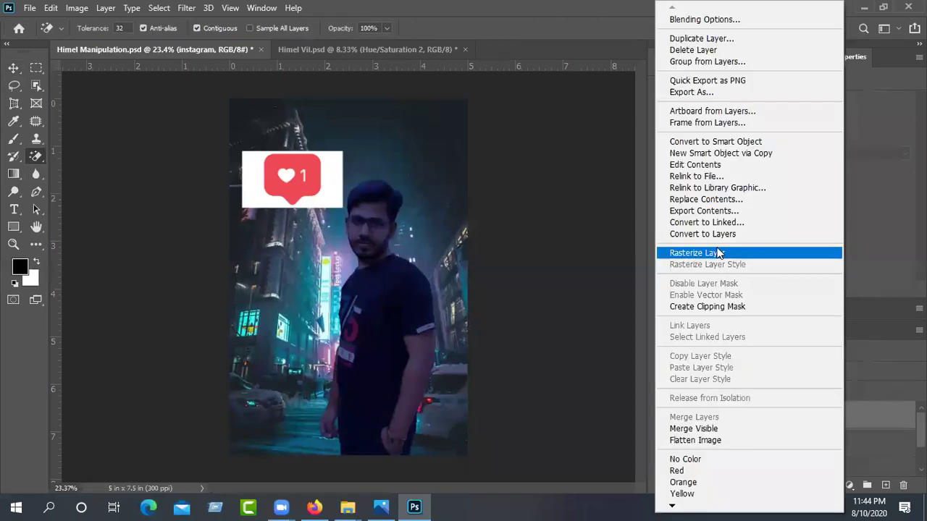
{"action": "left_click", "coordinate": [717, 251]}
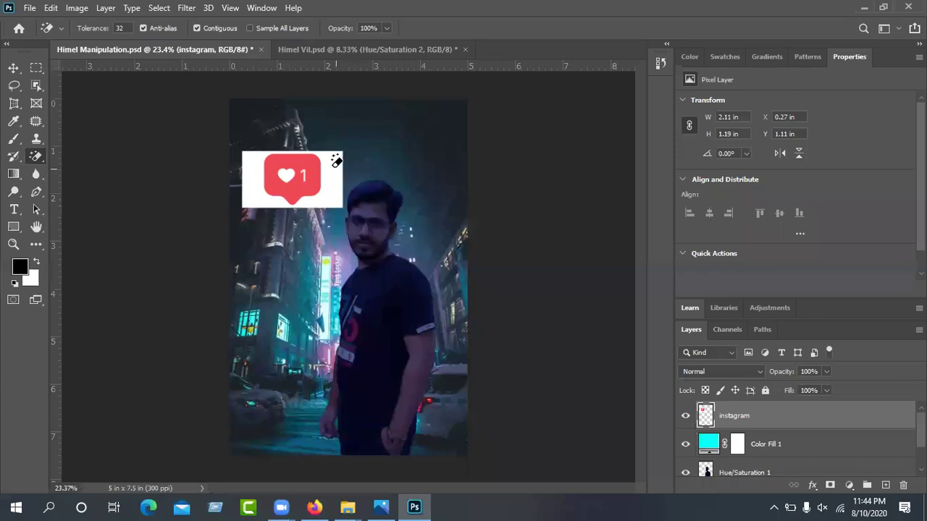
{"action": "left_click", "coordinate": [335, 161]}
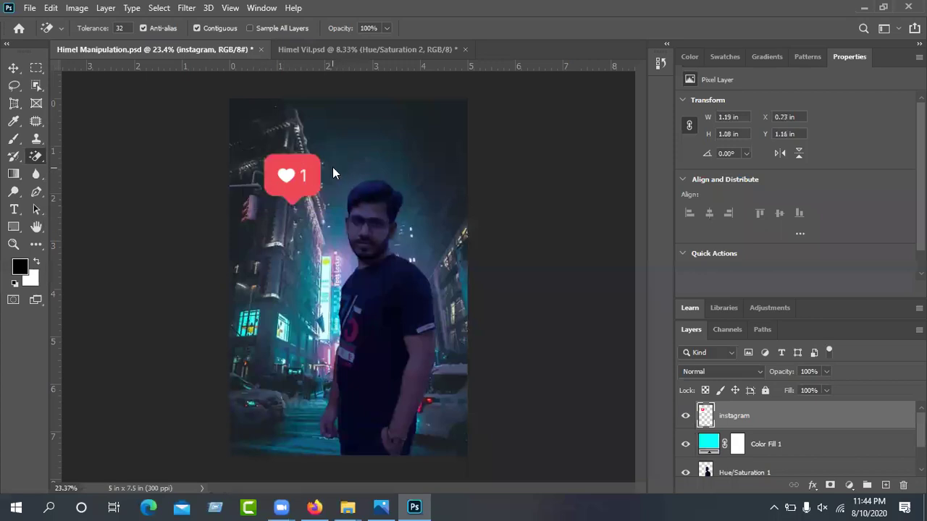
Enlarge the like bubble to about 1.69 by 1.4 in and move it close beside the man's head
{"action": "left_click", "coordinate": [10, 68]}
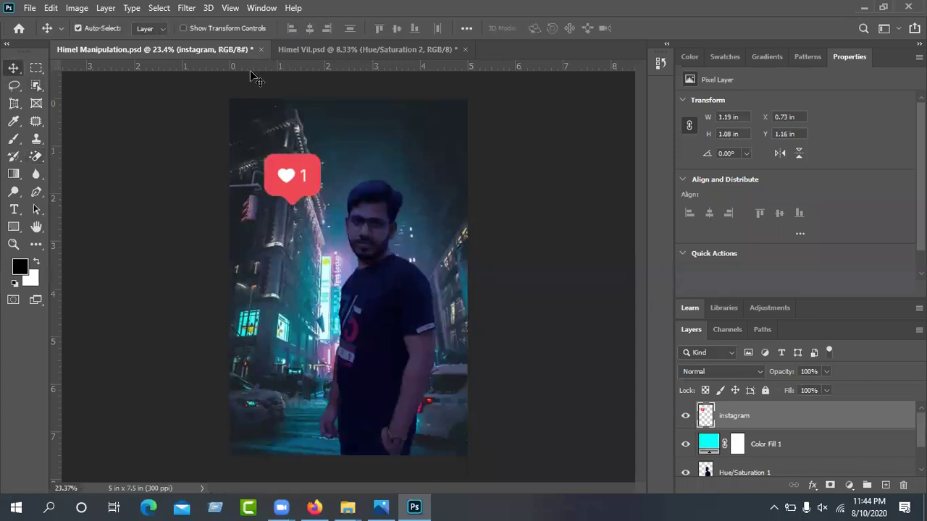
{"action": "left_click", "coordinate": [230, 29]}
{"action": "left_click_drag", "start_coordinate": [292, 151], "coordinate": [293, 158]}
{"action": "left_click_drag", "start_coordinate": [328, 214], "coordinate": [346, 217]}
{"action": "left_click_drag", "start_coordinate": [316, 187], "coordinate": [288, 191]}
{"action": "key", "text": "Return"}
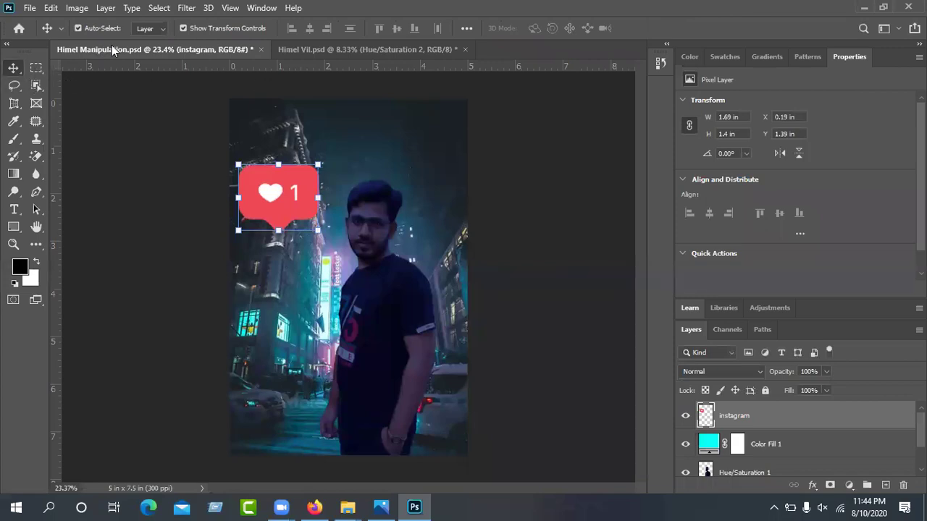
{"action": "left_click", "coordinate": [184, 28]}
{"action": "left_click_drag", "start_coordinate": [275, 186], "coordinate": [287, 190]}
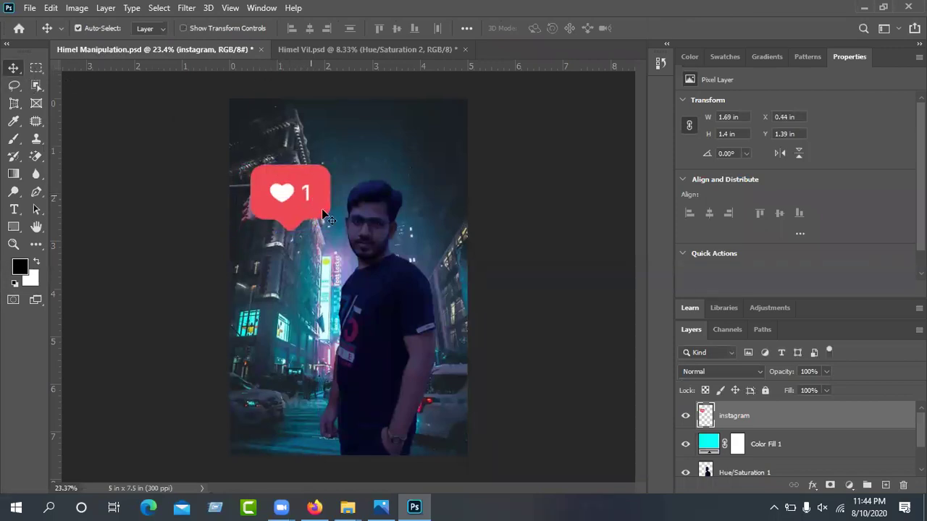
Add an empty layer directly beneath the instagram layer and activate the Brush tool for painting on it
{"action": "left_click", "coordinate": [554, 222]}
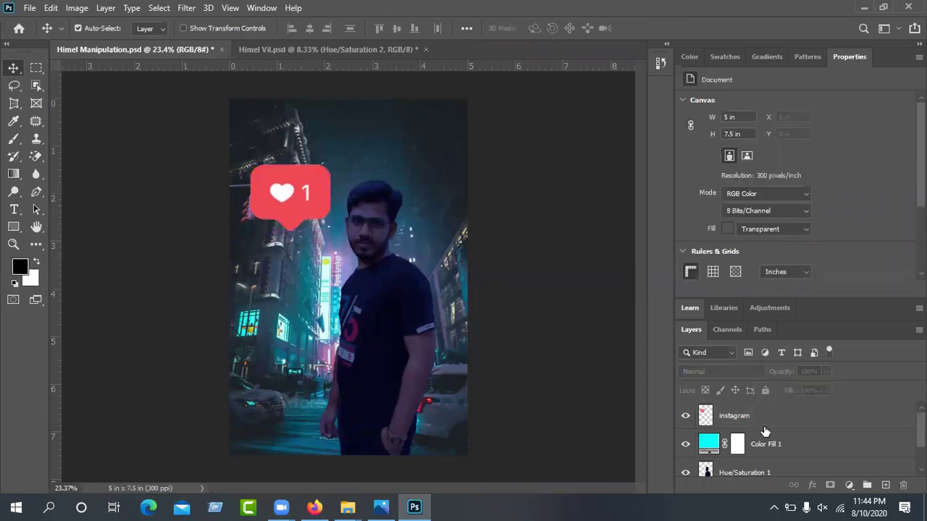
{"action": "left_click", "coordinate": [798, 428]}
{"action": "left_click", "coordinate": [886, 485]}
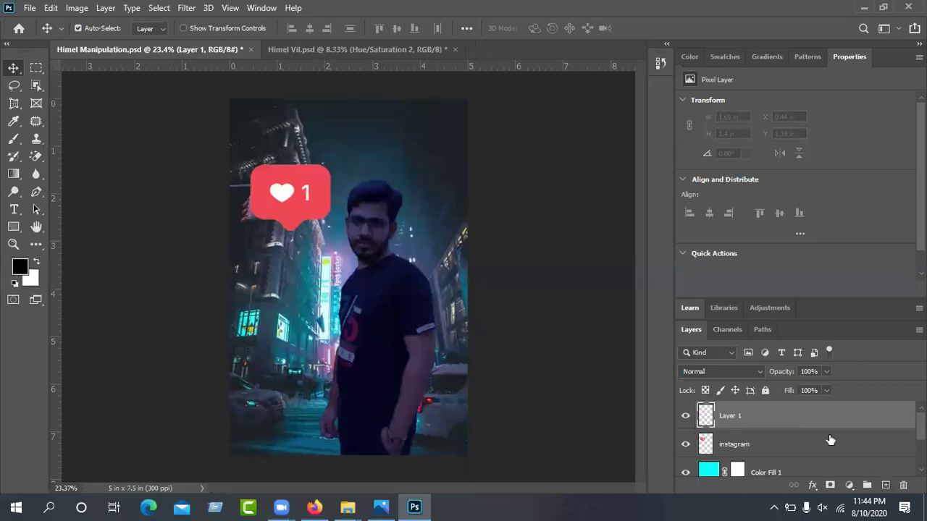
{"action": "left_click_drag", "start_coordinate": [821, 437], "coordinate": [826, 457]}
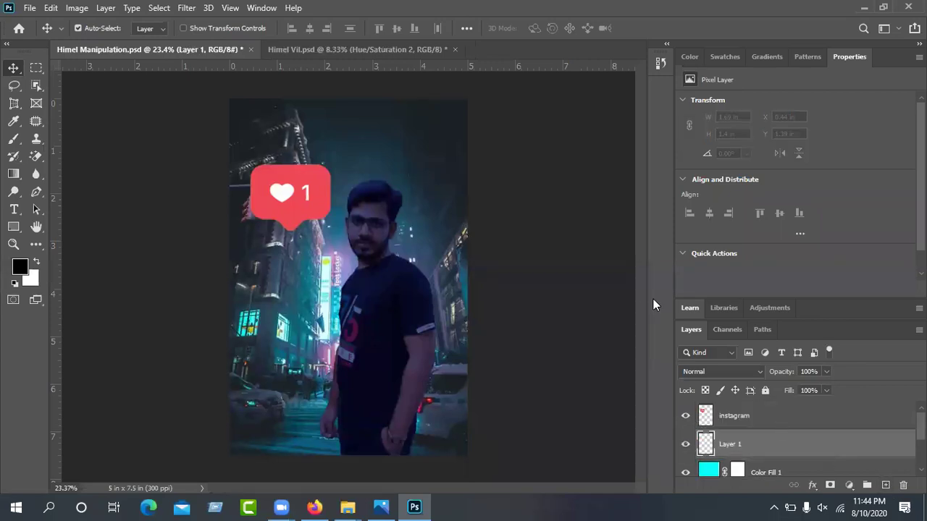
{"action": "left_click", "coordinate": [14, 142]}
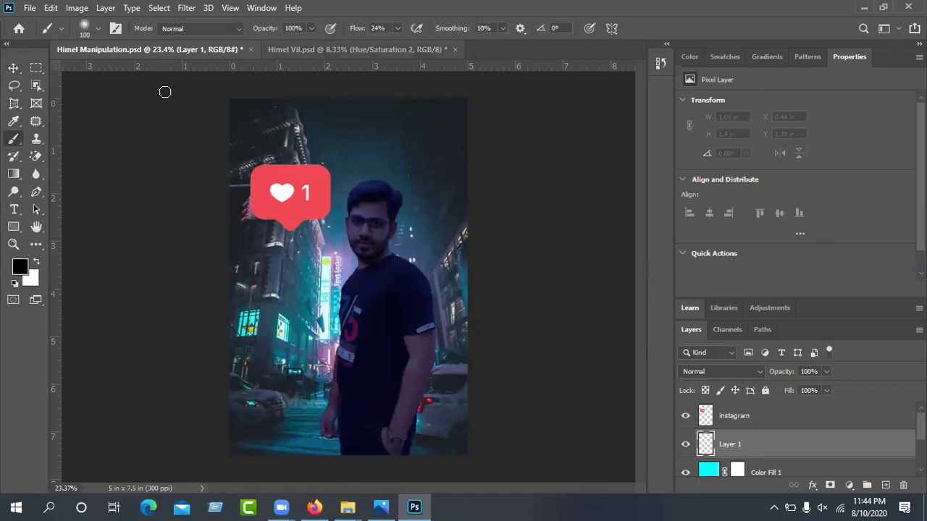
Sample the like bubble's red, #ed4753, as the foreground color
{"action": "left_click", "coordinate": [14, 121]}
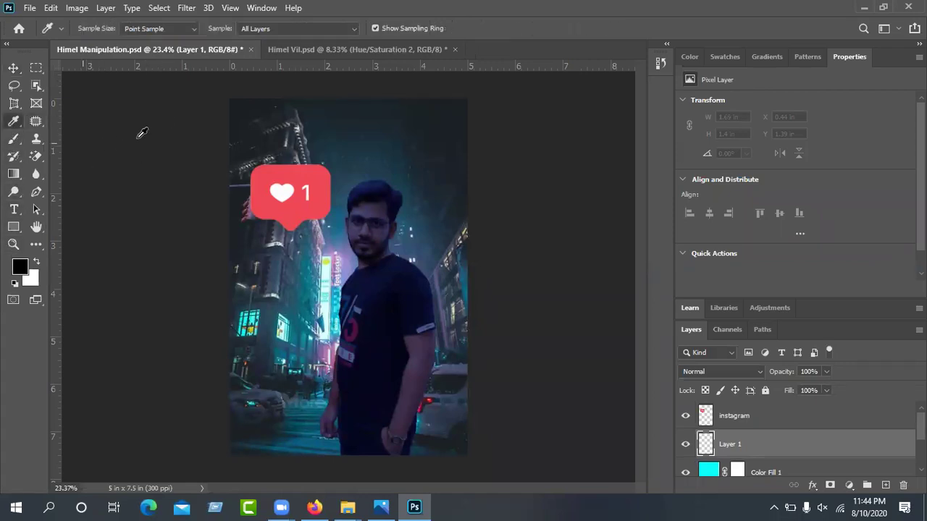
{"action": "left_click", "coordinate": [287, 174]}
{"action": "left_click", "coordinate": [299, 171]}
{"action": "left_click", "coordinate": [299, 170]}
{"action": "left_click", "coordinate": [299, 170]}
{"action": "left_click", "coordinate": [27, 267]}
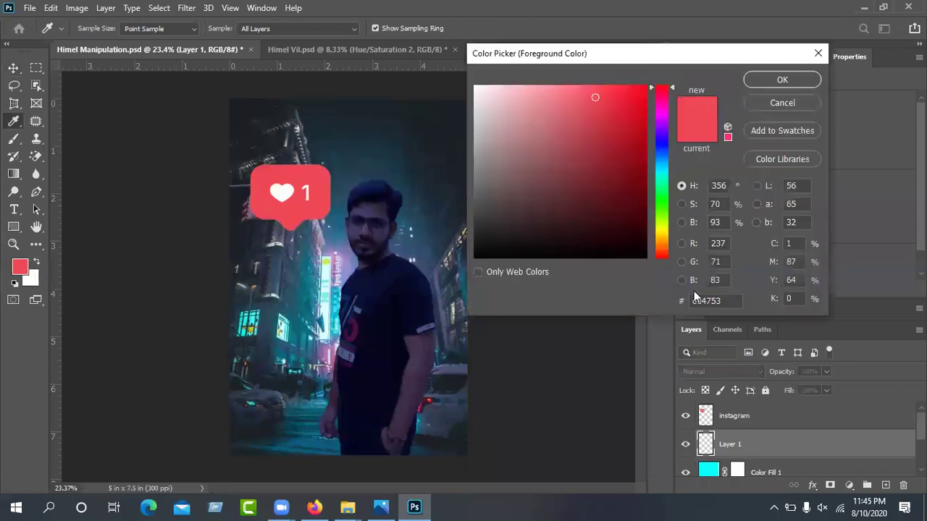
{"action": "left_click", "coordinate": [736, 301]}
{"action": "left_click", "coordinate": [766, 81]}
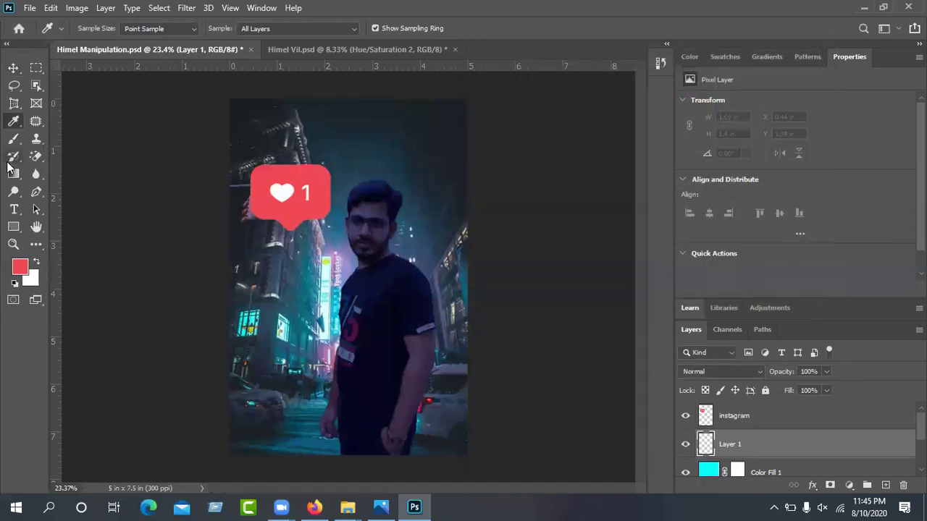
Set the Brush tool to a soft 800 px tip with 0% hardness and 100% flow
{"action": "left_click", "coordinate": [13, 139]}
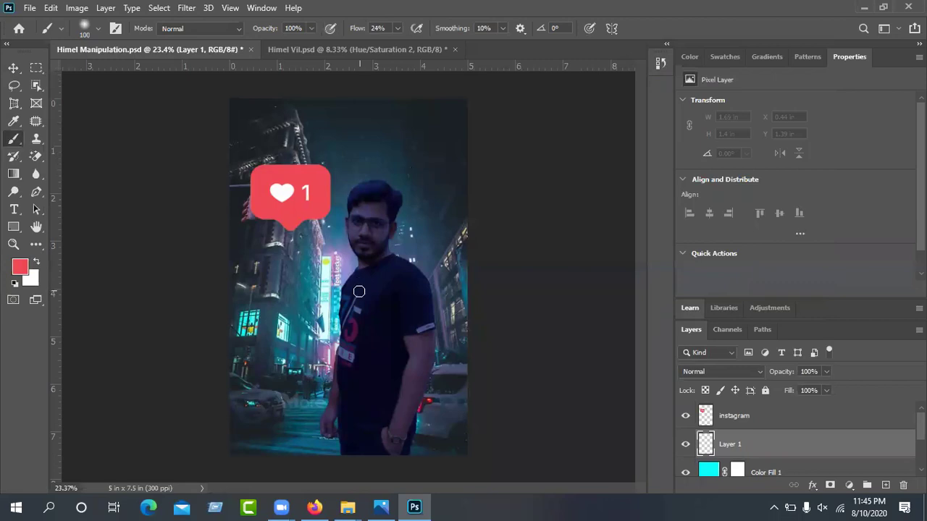
{"action": "key", "text": "bracketright"}
{"action": "key", "text": "bracketright"}
{"action": "key", "text": "bracketright"}
{"action": "key", "text": "bracketright"}
{"action": "key", "text": "bracketright"}
{"action": "key", "text": "bracketright"}
{"action": "key", "text": "bracketright"}
{"action": "key", "text": "bracketright"}
{"action": "key", "text": "bracketright"}
{"action": "key", "text": "bracketright"}
{"action": "key", "text": "bracketright"}
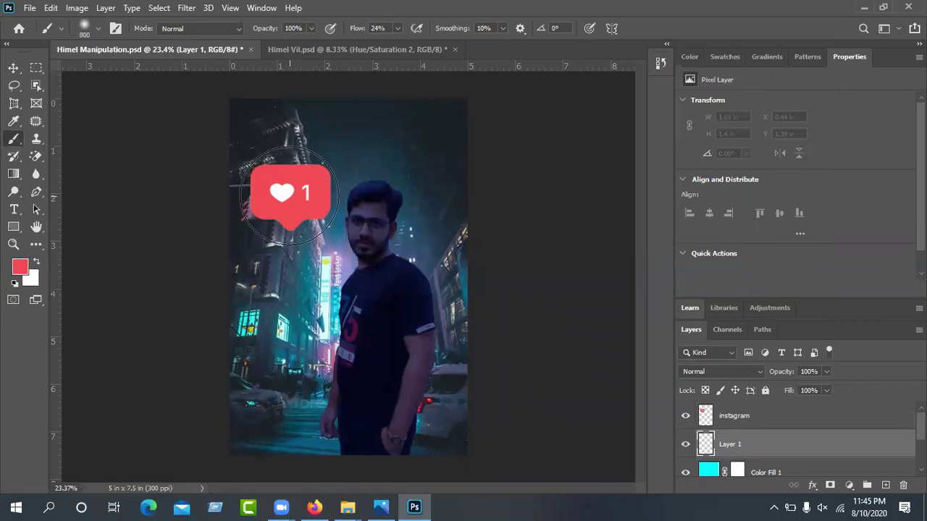
{"action": "left_click", "coordinate": [100, 29]}
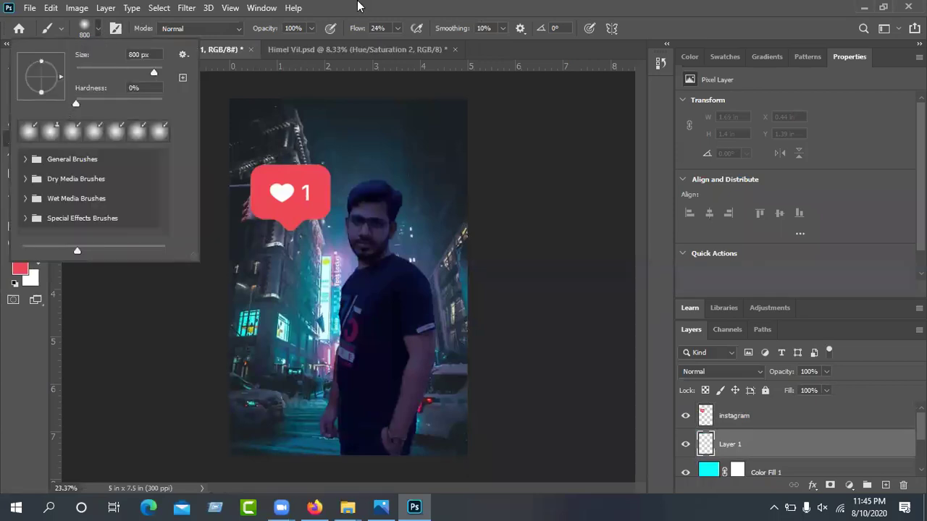
{"action": "left_click", "coordinate": [357, 6]}
{"action": "left_click", "coordinate": [397, 28]}
{"action": "left_click_drag", "start_coordinate": [397, 44], "coordinate": [446, 45]}
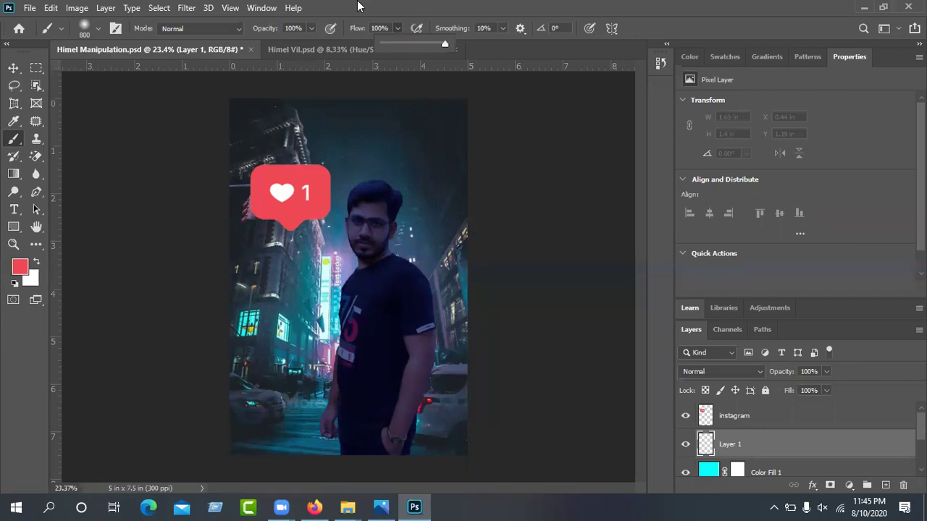
{"action": "left_click", "coordinate": [101, 28]}
{"action": "left_click", "coordinate": [100, 29]}
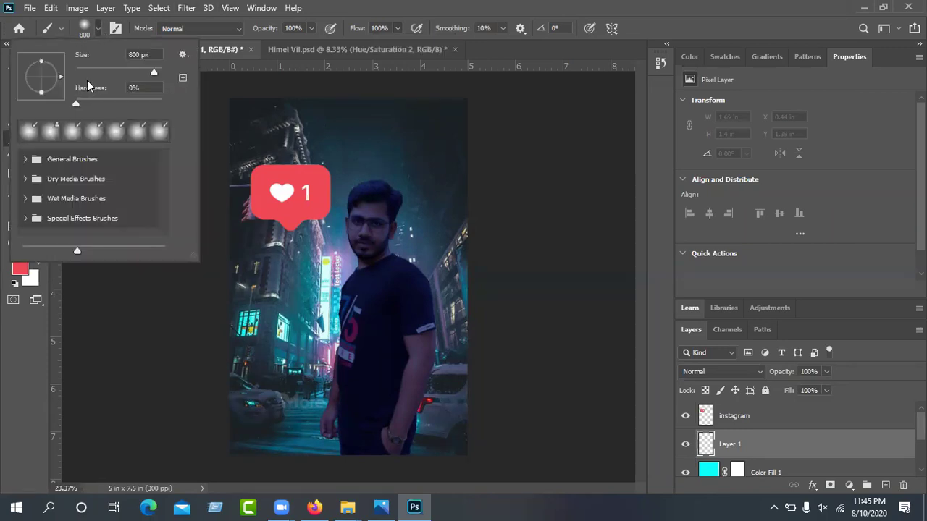
{"action": "left_click", "coordinate": [406, 6]}
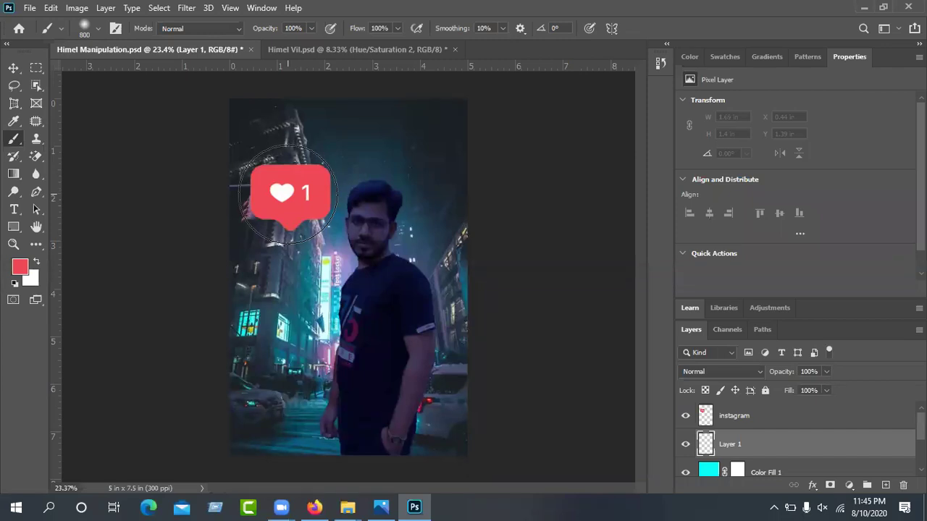
Paint a soft red glow behind the like bubble on Layer 1 and undo the extra second dab
{"action": "left_click", "coordinate": [288, 194]}
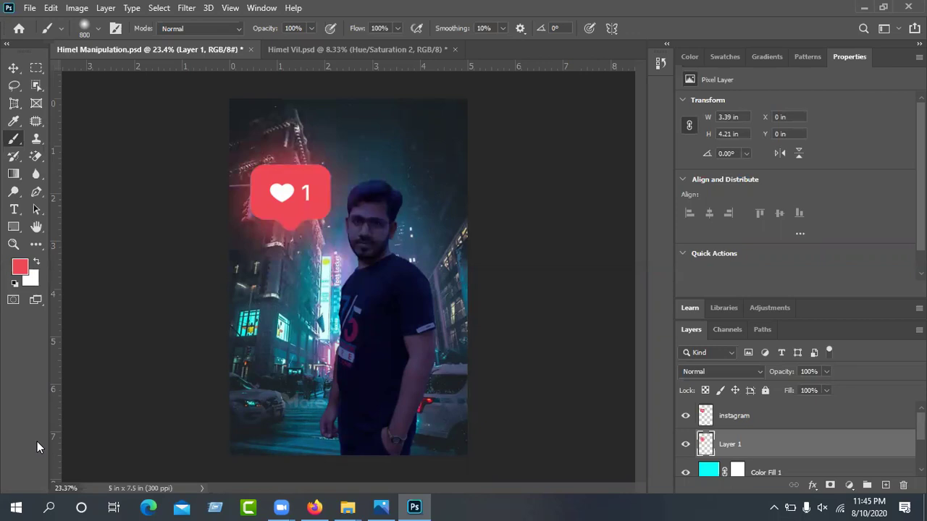
{"action": "left_click", "coordinate": [285, 194]}
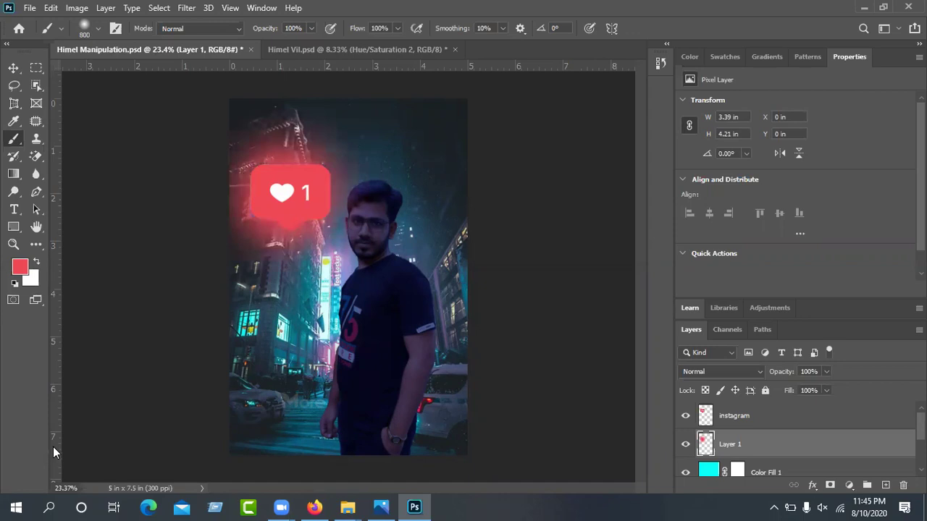
{"action": "key", "text": "ctrl+z"}
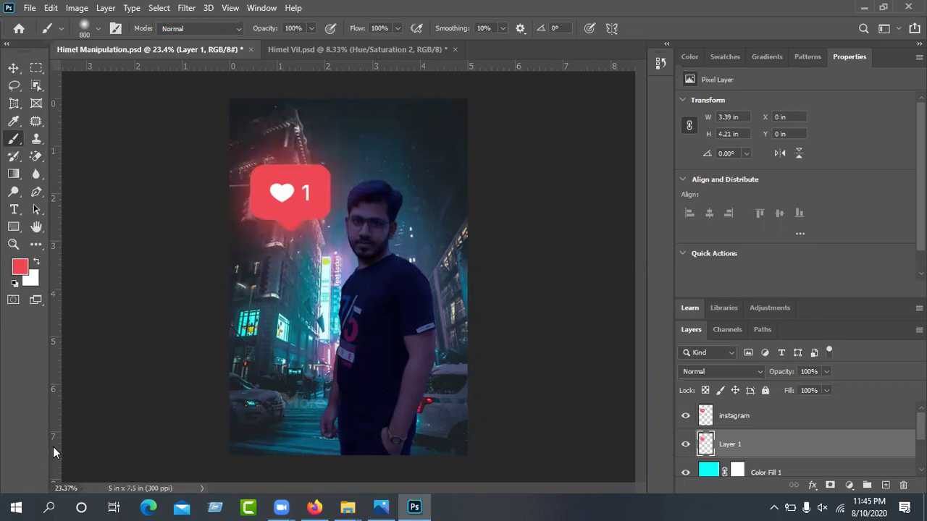
Change the foreground color to the stronger red #f23341 and add another soft dab of glow behind the like bubble
{"action": "left_click", "coordinate": [20, 270]}
{"action": "left_click", "coordinate": [610, 93]}
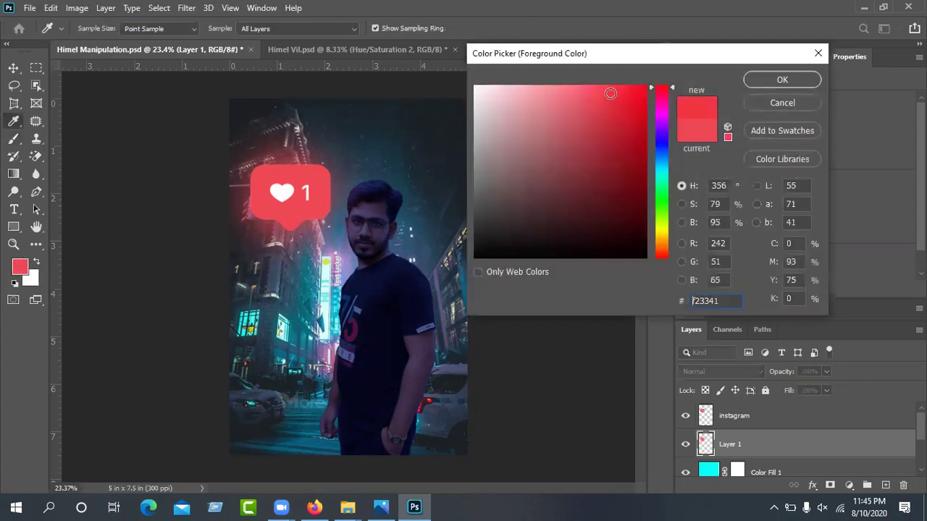
{"action": "left_click", "coordinate": [746, 81]}
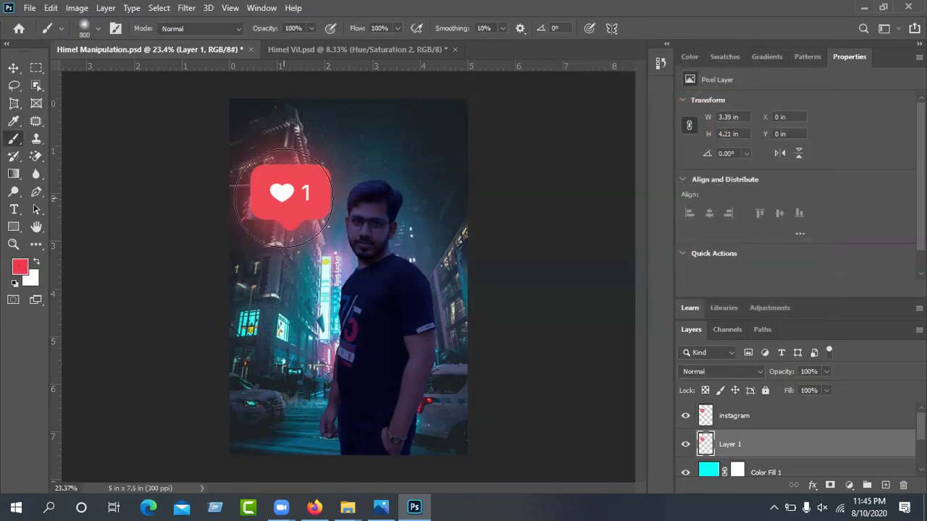
{"action": "left_click", "coordinate": [287, 195]}
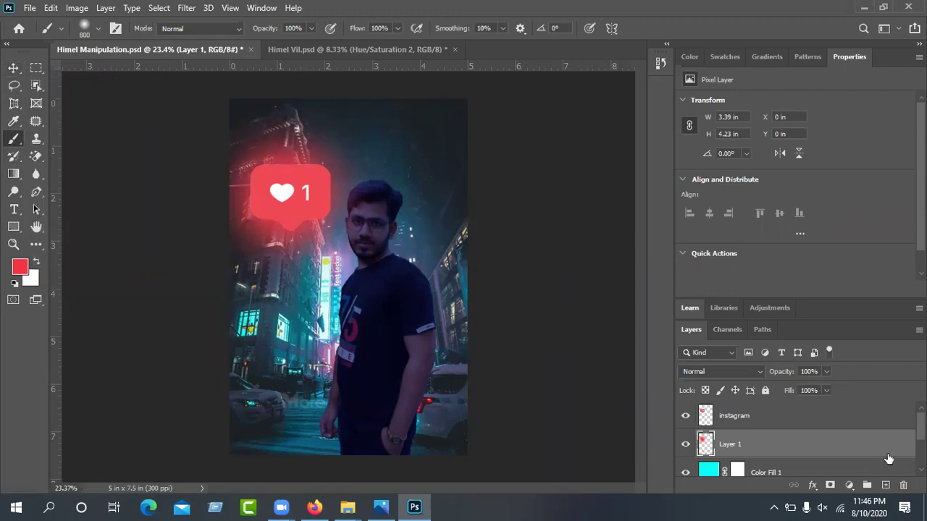
Add a new layer beneath Layer 1 and set the brush to 300 px with 8% flow
{"action": "left_click", "coordinate": [884, 486]}
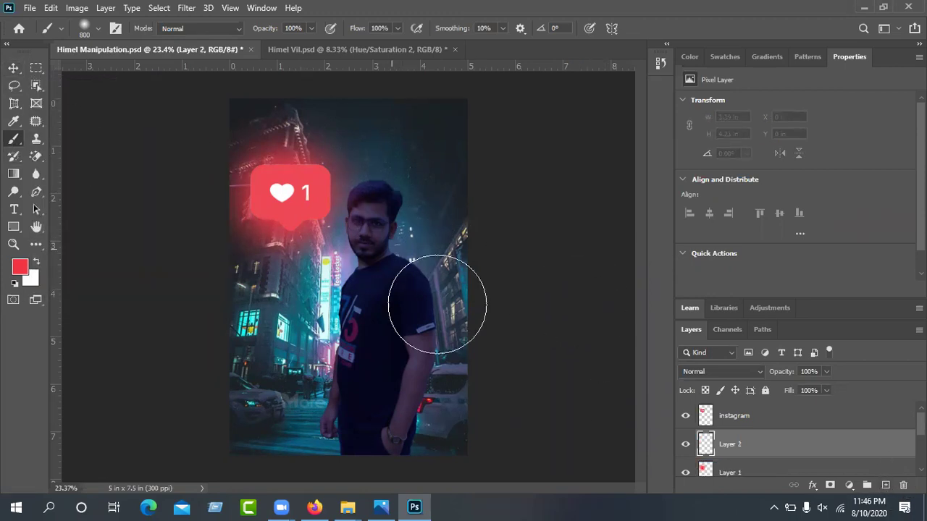
{"action": "left_click_drag", "start_coordinate": [791, 476], "coordinate": [786, 445]}
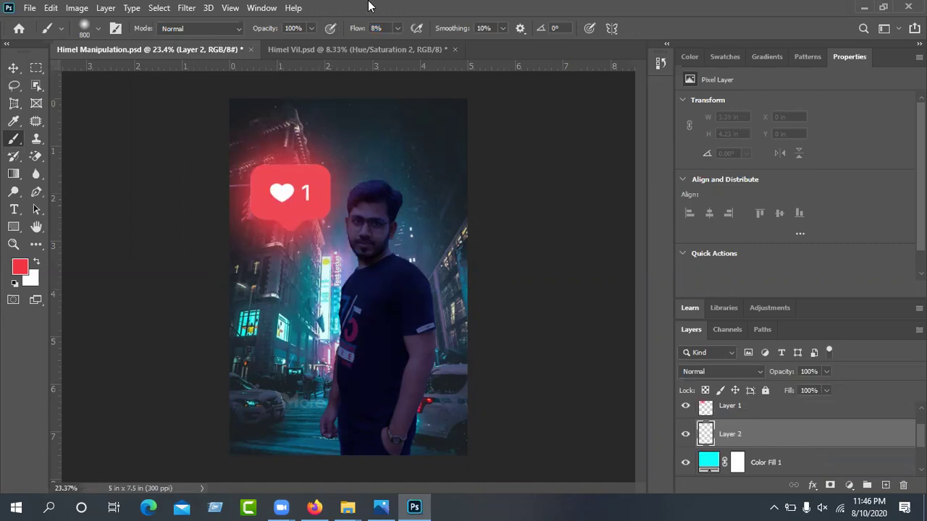
{"action": "key", "text": "bracketleft"}
{"action": "key", "text": "bracketleft"}
{"action": "key", "text": "bracketleft"}
{"action": "key", "text": "bracketleft"}
{"action": "key", "text": "bracketleft"}
Brush faint red light over the man's face, shoulder and shirt on the side facing the like bubble
{"action": "left_click_drag", "start_coordinate": [340, 198], "coordinate": [342, 232]}
{"action": "left_click_drag", "start_coordinate": [340, 263], "coordinate": [341, 272]}
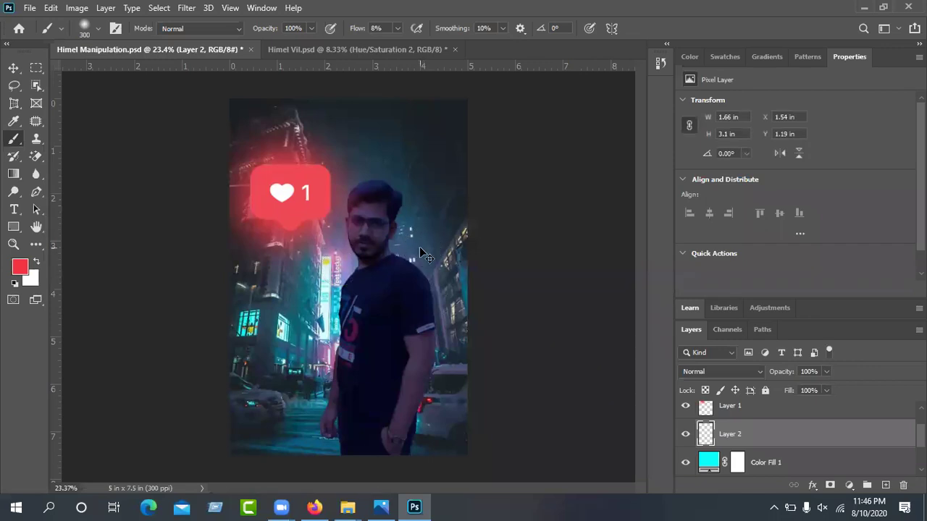
{"action": "mouse_move", "coordinate": [350, 217]}
{"action": "left_mouse_down"}
{"action": "mouse_move", "coordinate": [350, 275]}
{"action": "mouse_move", "coordinate": [325, 320]}
{"action": "mouse_move", "coordinate": [308, 322]}
{"action": "left_mouse_up"}
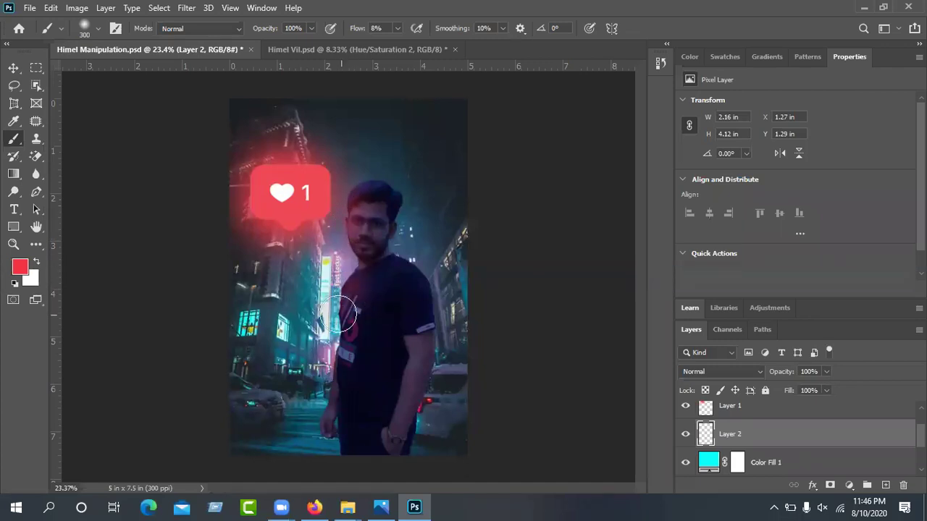
{"action": "key", "text": "z"}
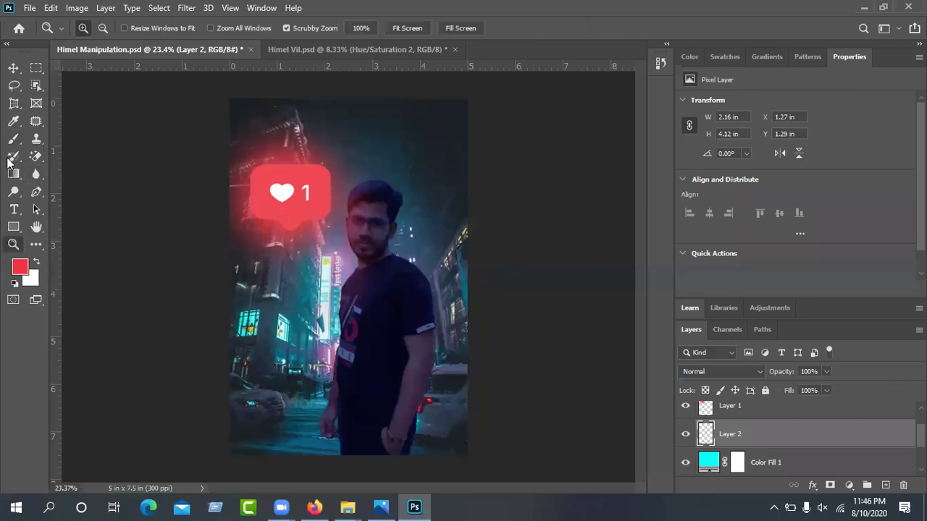
{"action": "left_click", "coordinate": [13, 139]}
{"action": "left_click_drag", "start_coordinate": [363, 287], "coordinate": [355, 285]}
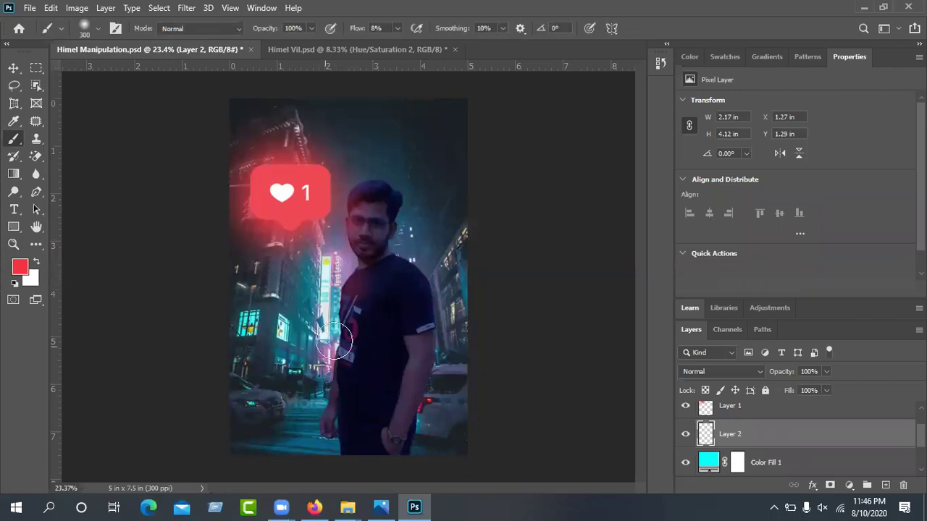
Reduce the brush to 20 px for fine work around the man's face
{"action": "scroll", "coordinate": [348, 210], "scroll_direction": "up", "scroll_amount": 3}
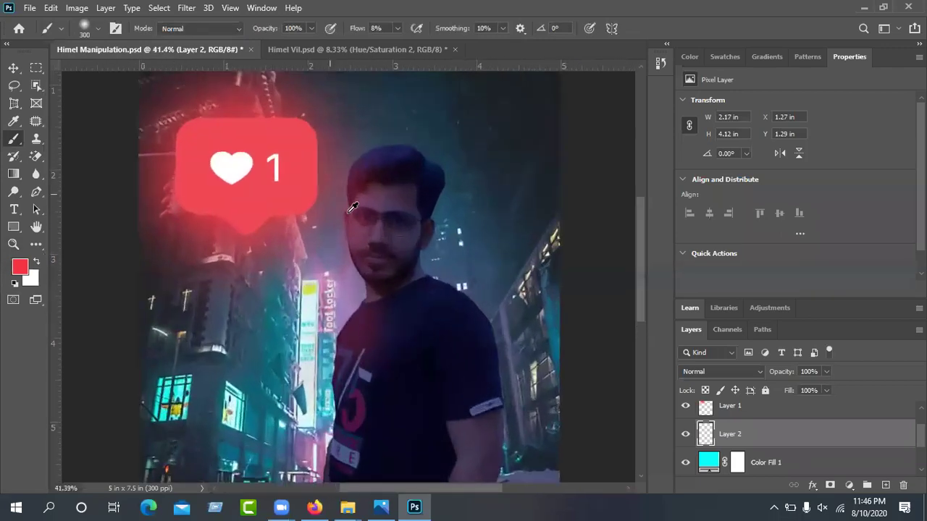
{"action": "scroll", "coordinate": [353, 208], "scroll_direction": "up", "scroll_amount": 2}
{"action": "key", "text": "bracketleft"}
{"action": "key", "text": "bracketleft"}
{"action": "key", "text": "bracketleft"}
{"action": "key", "text": "bracketleft"}
{"action": "key", "text": "bracketleft"}
{"action": "key", "text": "bracketleft"}
{"action": "key", "text": "bracketleft"}
{"action": "key", "text": "bracketleft"}
{"action": "key", "text": "bracketleft"}
{"action": "key", "text": "bracketleft"}
{"action": "key", "text": "bracketleft"}
{"action": "key", "text": "bracketleft"}
{"action": "key", "text": "bracketleft"}
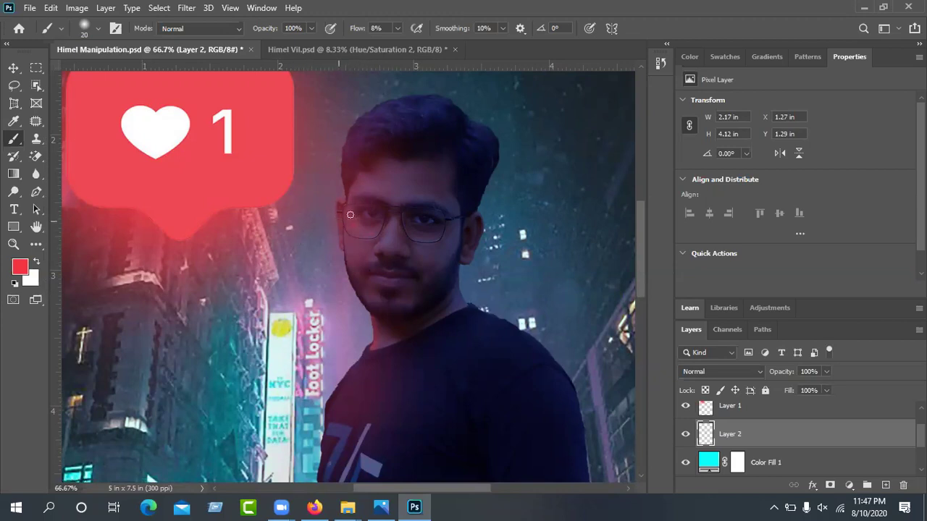
{"action": "scroll", "coordinate": [407, 235], "scroll_direction": "down", "scroll_amount": 5}
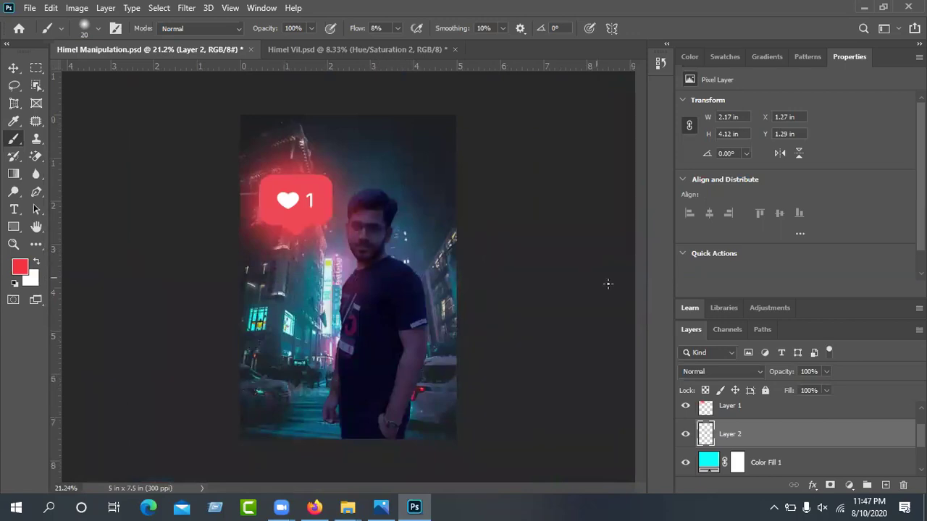
Select the Color Fill 1 layer and recolor it with the like bubble's red, #ed4753
{"action": "left_click", "coordinate": [16, 69]}
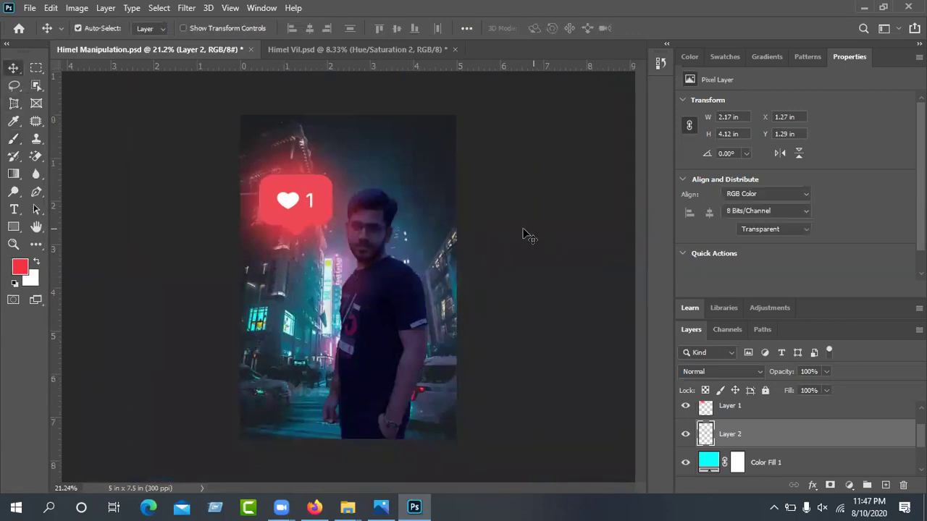
{"action": "left_click", "coordinate": [522, 230]}
{"action": "left_click", "coordinate": [434, 271]}
{"action": "left_click", "coordinate": [515, 280]}
{"action": "scroll", "coordinate": [432, 276], "scroll_direction": "up", "scroll_amount": 1}
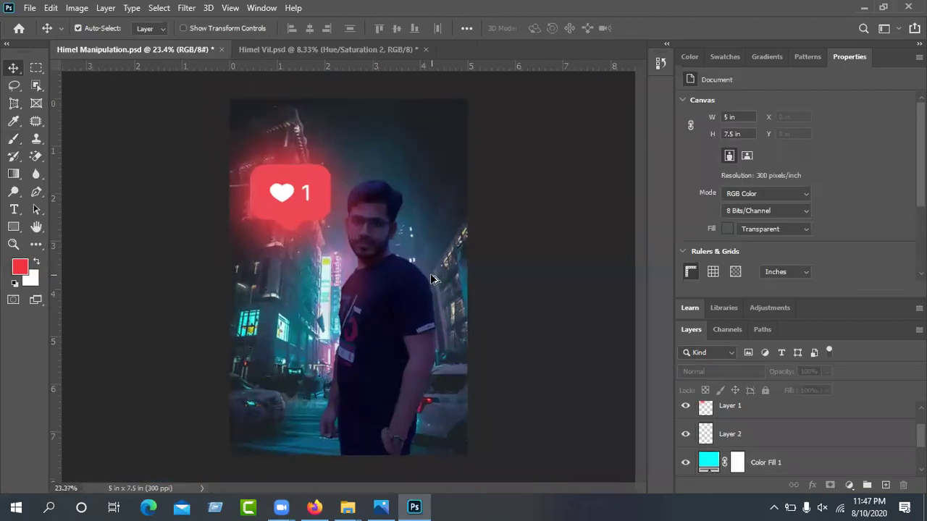
{"action": "scroll", "coordinate": [431, 279], "scroll_direction": "up", "scroll_amount": 1}
{"action": "scroll", "coordinate": [432, 280], "scroll_direction": "down", "scroll_amount": 1}
{"action": "left_click", "coordinate": [456, 206]}
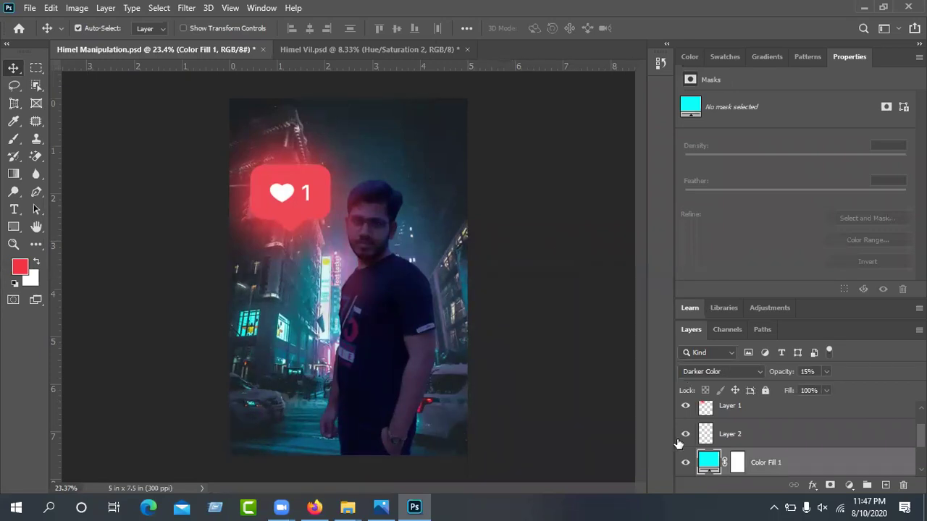
{"action": "double_click", "coordinate": [708, 463]}
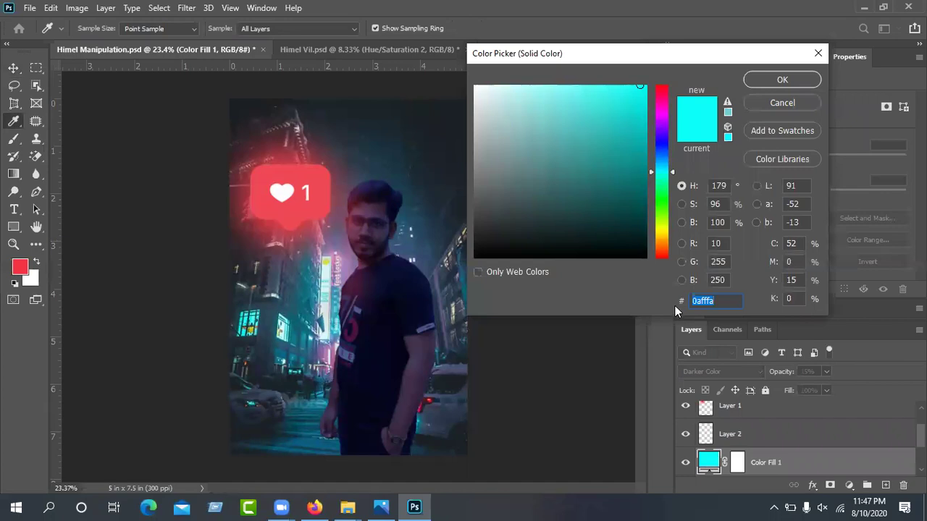
{"action": "left_click", "coordinate": [314, 165]}
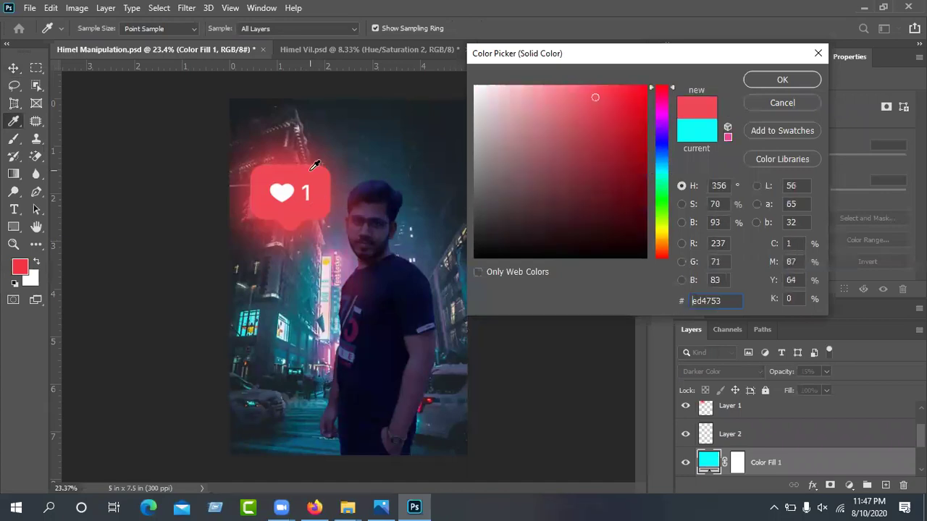
{"action": "left_click", "coordinate": [770, 76]}
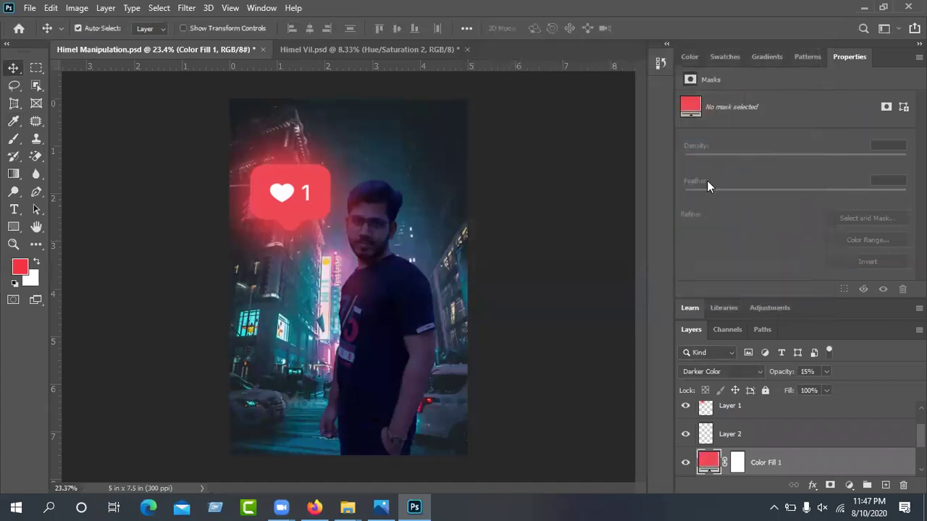
Set the Color Fill 1 layer's opacity to 24% and try blend modes from Screen through to Overlay
{"action": "left_click_drag", "start_coordinate": [776, 370], "coordinate": [756, 378]}
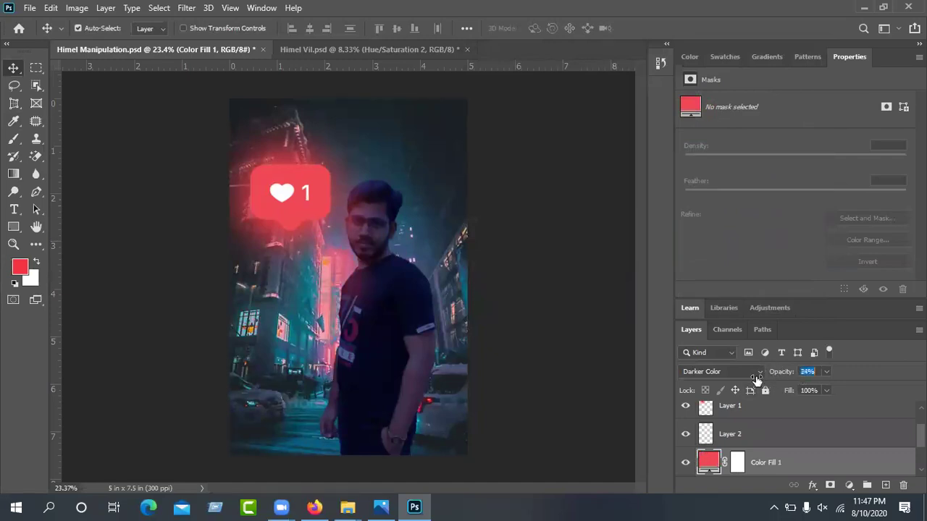
{"action": "left_click", "coordinate": [755, 373]}
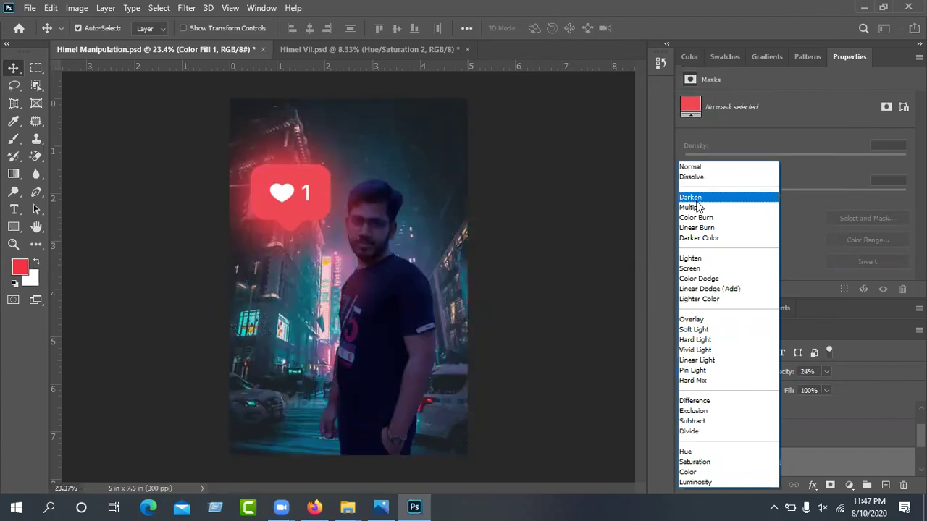
{"action": "left_click", "coordinate": [692, 269]}
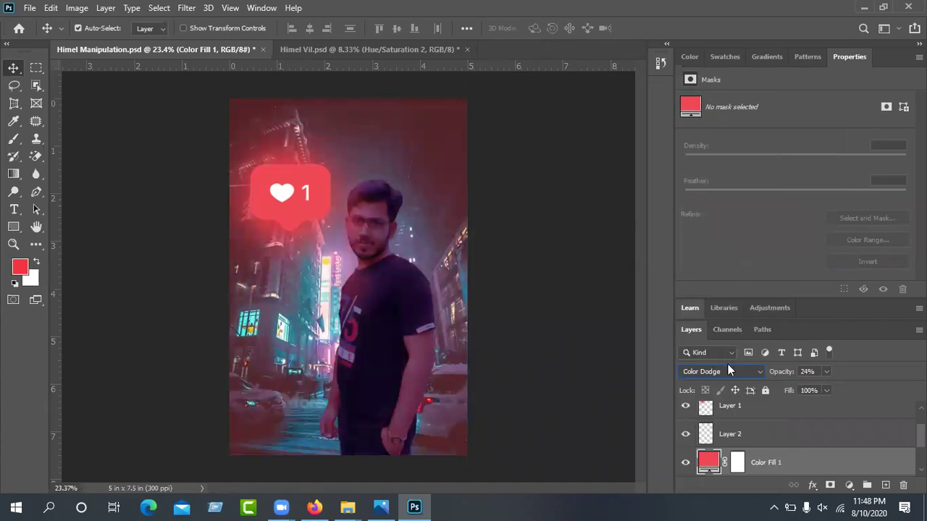
{"action": "scroll", "coordinate": [729, 371], "scroll_direction": "down", "scroll_amount": 2}
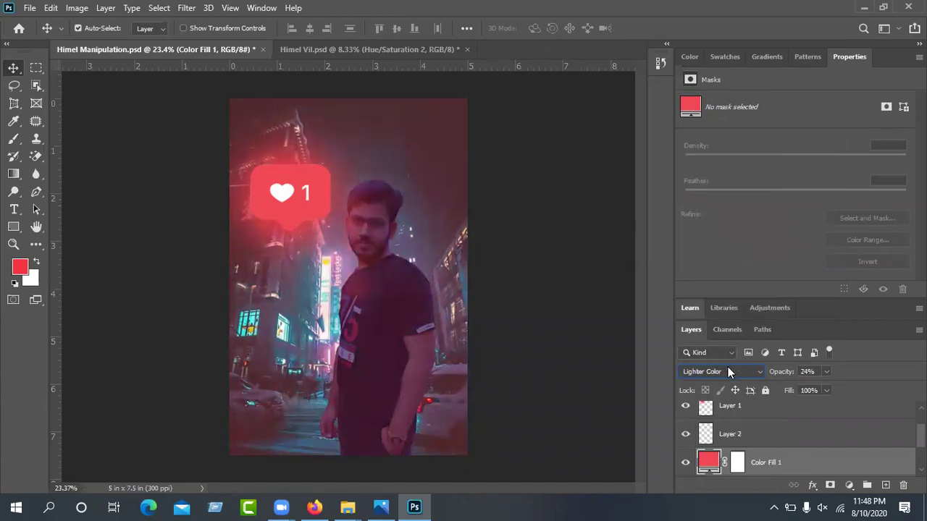
{"action": "scroll", "coordinate": [729, 371], "scroll_direction": "down", "scroll_amount": 1}
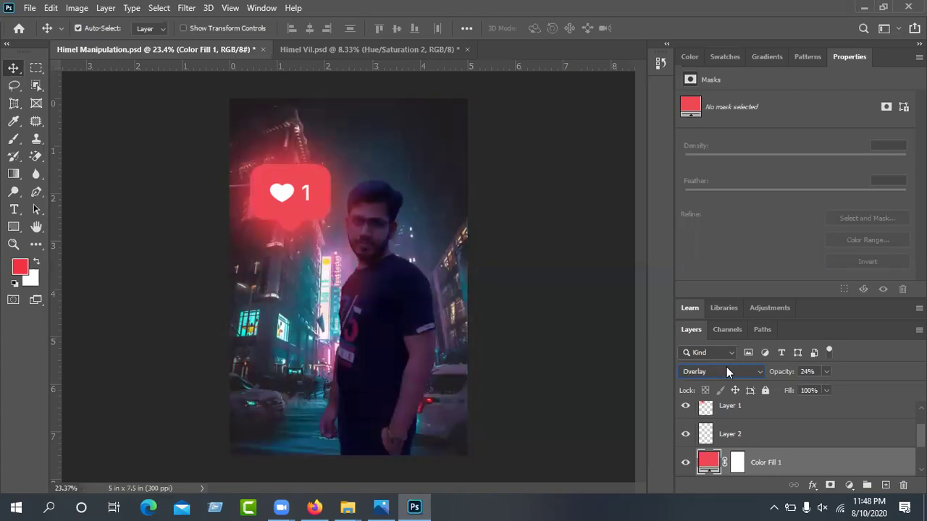
Move the Color Fill 1 layer below the Hue/Saturation 1 layer and set its opacity to 38%
{"action": "scroll", "coordinate": [727, 369], "scroll_direction": "up", "scroll_amount": 1}
{"action": "mouse_move", "coordinate": [850, 464]}
{"action": "left_mouse_down"}
{"action": "mouse_move", "coordinate": [850, 499]}
{"action": "mouse_move", "coordinate": [842, 450]}
{"action": "left_mouse_up"}
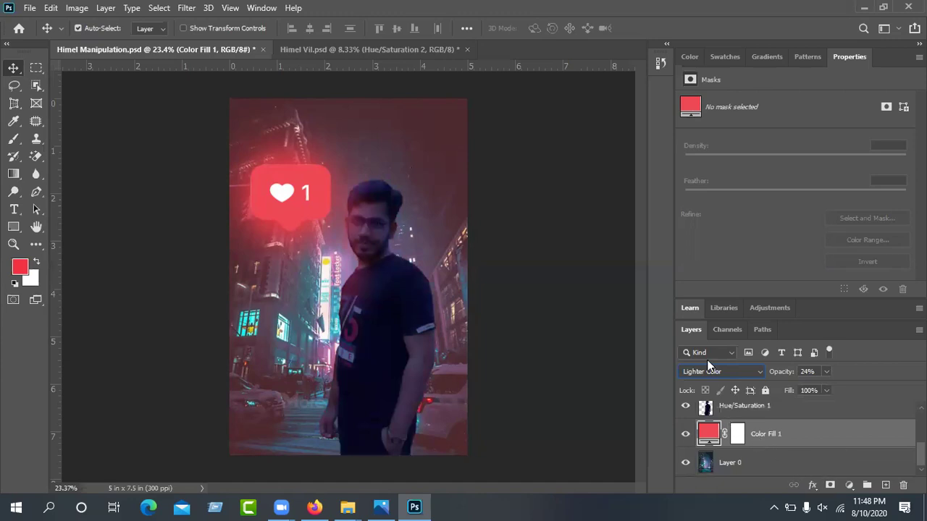
{"action": "left_click_drag", "start_coordinate": [781, 372], "coordinate": [757, 380]}
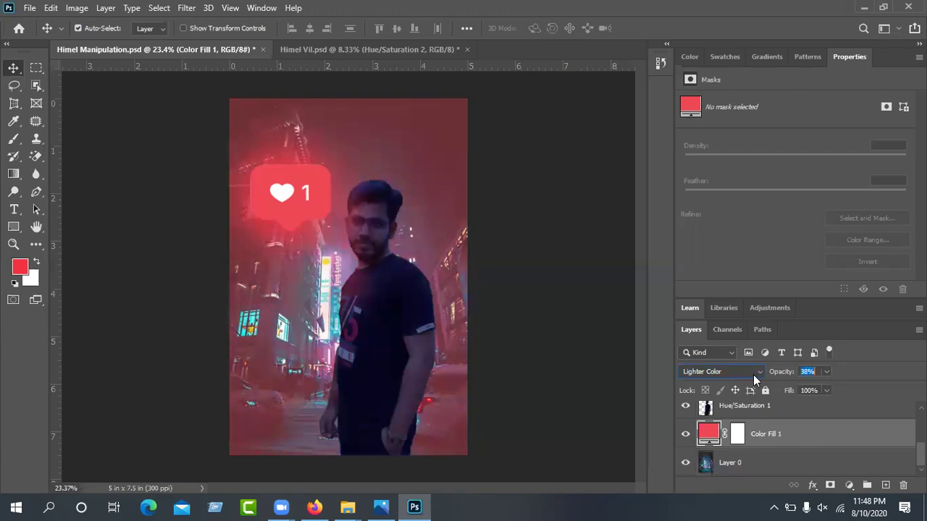
Try blend modes on the Color Fill 1 layer from Normal through Darken, Color Burn, Linear Burn and Screen to Overlay
{"action": "left_click", "coordinate": [753, 374]}
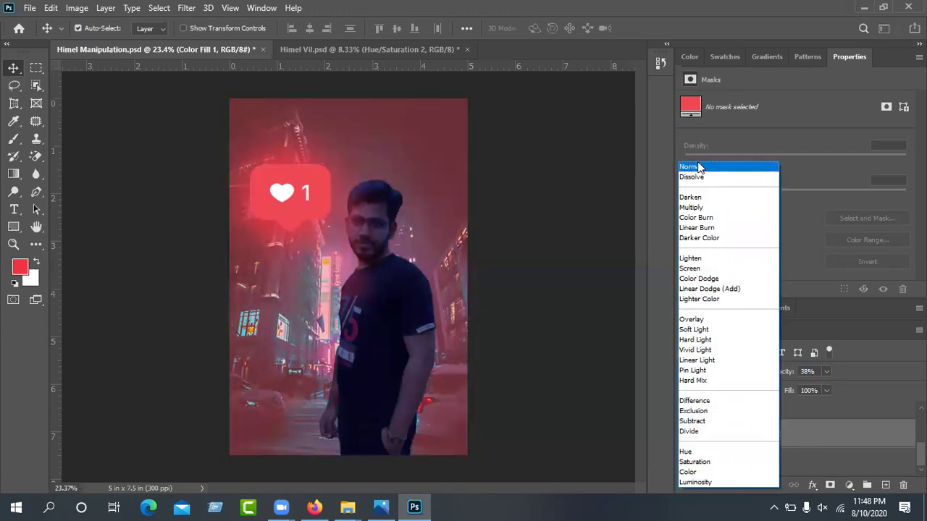
{"action": "left_click", "coordinate": [694, 166]}
{"action": "key", "text": "Down"}
{"action": "key", "text": "Down"}
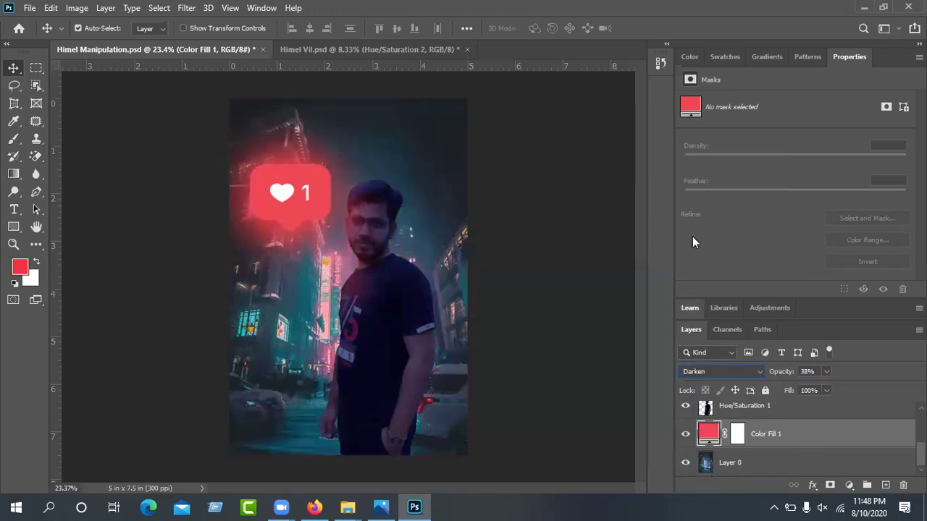
{"action": "key", "text": "Down"}
{"action": "key", "text": "Down"}
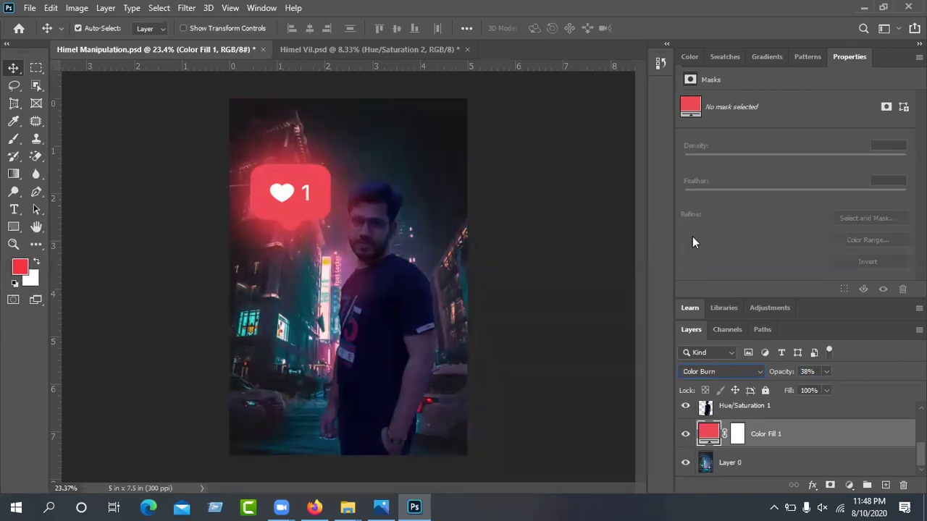
{"action": "key", "text": "Up"}
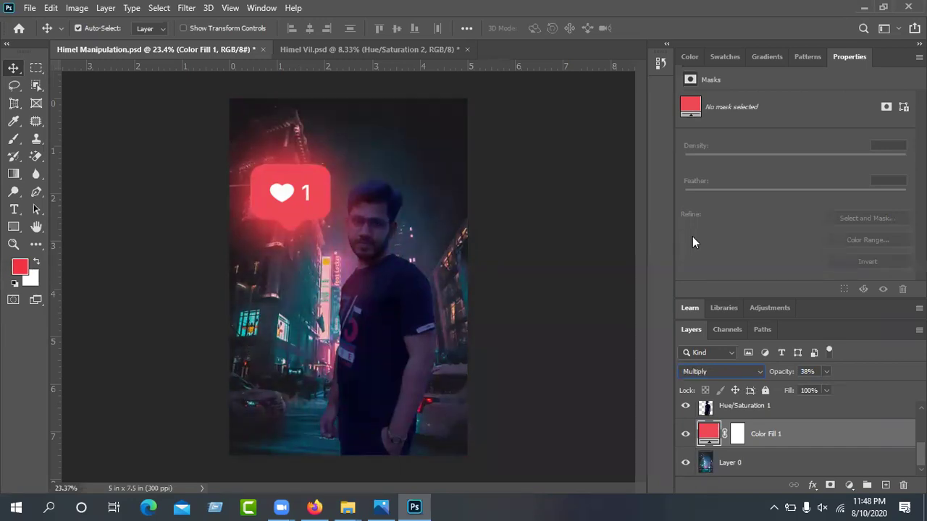
{"action": "key", "text": "Down"}
{"action": "key", "text": "Down"}
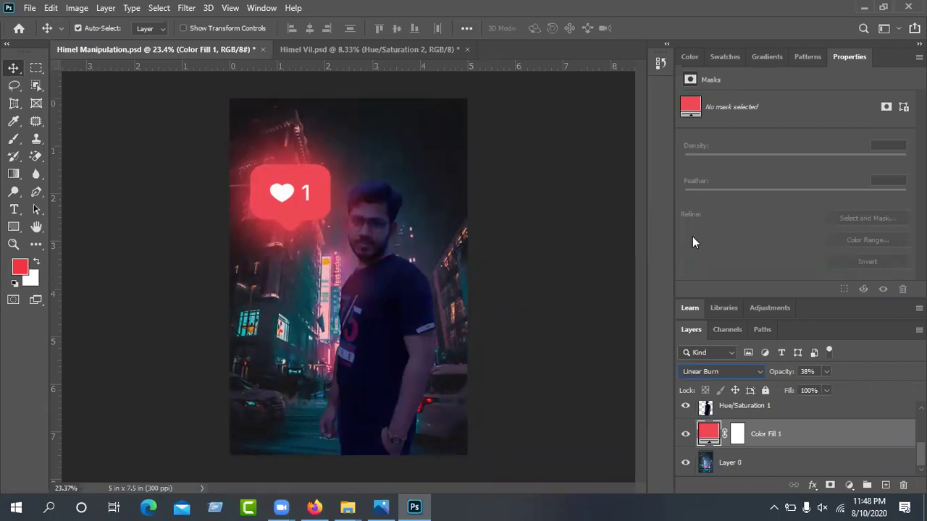
{"action": "key", "text": "Down"}
{"action": "key", "text": "Down"}
{"action": "key", "text": "Down"}
{"action": "key", "text": "Up"}
{"action": "key", "text": "Down"}
{"action": "key", "text": "Down"}
{"action": "key", "text": "Down"}
{"action": "key", "text": "Down"}
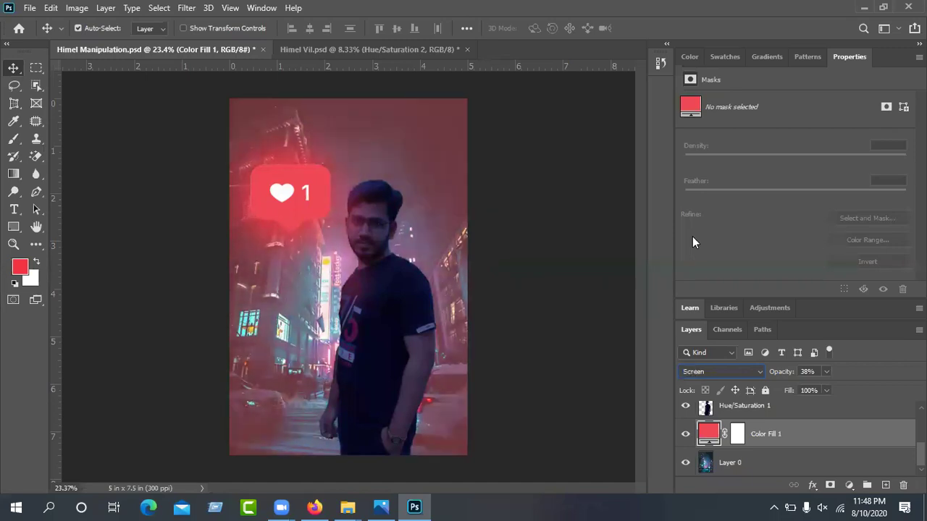
{"action": "key", "text": "Down"}
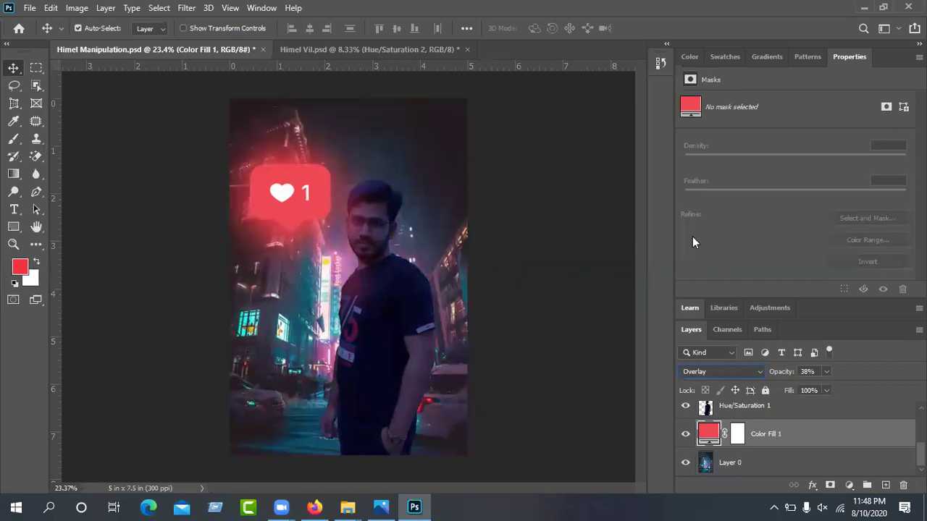
Set the Color Fill 1 layer's blend mode to Multiply and its opacity to 45%
{"action": "key", "text": "Up"}
{"action": "key", "text": "Up"}
{"action": "key", "text": "Up"}
{"action": "key", "text": "Up"}
{"action": "key", "text": "Up"}
{"action": "key", "text": "Up"}
{"action": "key", "text": "Up"}
{"action": "key", "text": "Up"}
{"action": "key", "text": "Up"}
{"action": "key", "text": "Up"}
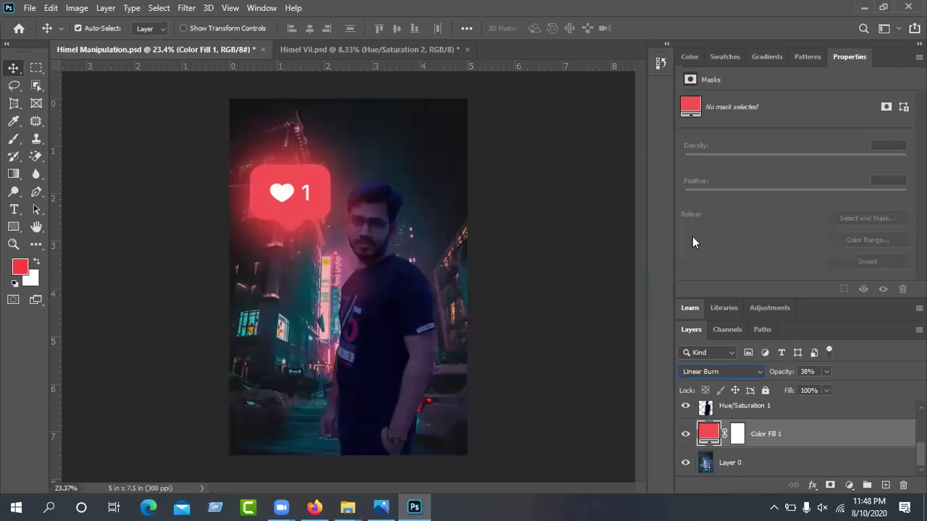
{"action": "key", "text": "Down"}
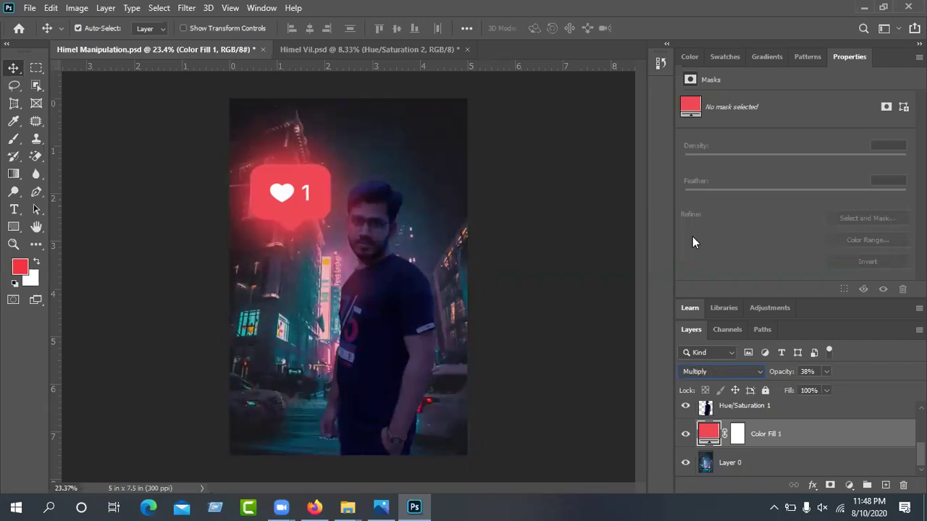
{"action": "mouse_move", "coordinate": [776, 378]}
{"action": "left_mouse_down"}
{"action": "mouse_move", "coordinate": [798, 376]}
{"action": "mouse_move", "coordinate": [767, 379]}
{"action": "mouse_move", "coordinate": [785, 379]}
{"action": "left_mouse_up"}
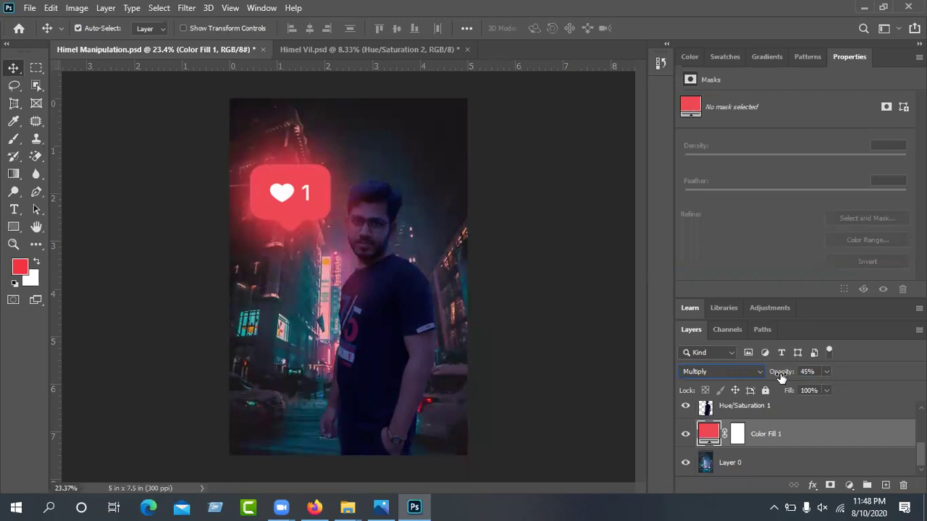
{"action": "left_click", "coordinate": [621, 297]}
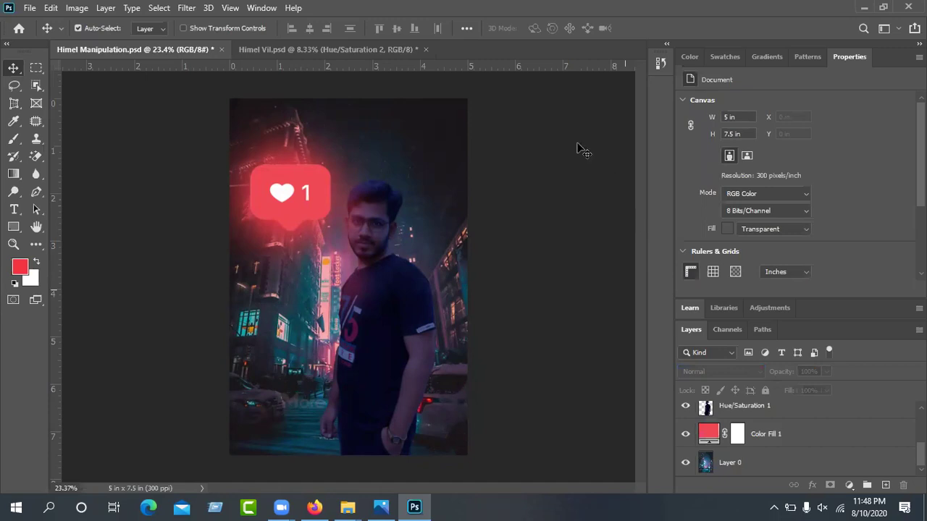
Add a new empty layer directly above the instagram layer
{"action": "scroll", "coordinate": [819, 420], "scroll_direction": "up", "scroll_amount": 2}
{"action": "scroll", "coordinate": [819, 420], "scroll_direction": "up", "scroll_amount": 1}
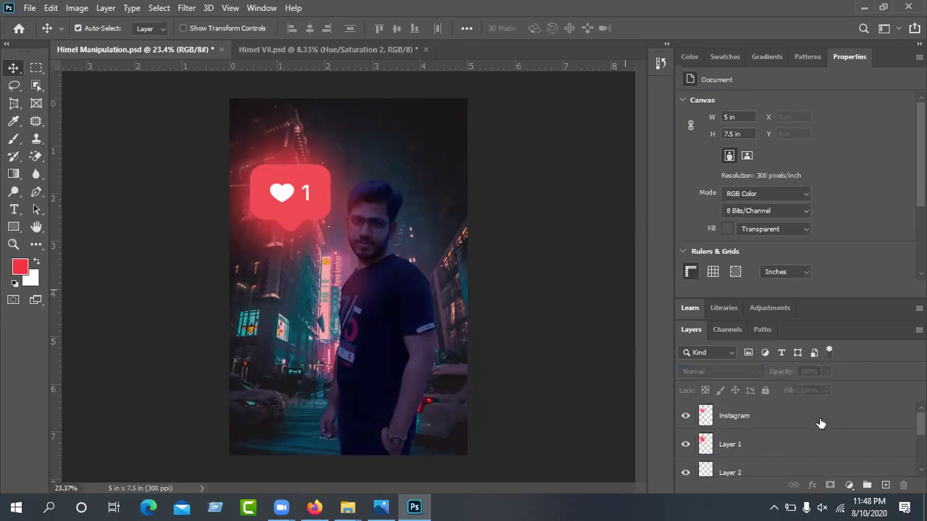
{"action": "left_click", "coordinate": [819, 417]}
{"action": "left_click", "coordinate": [885, 485]}
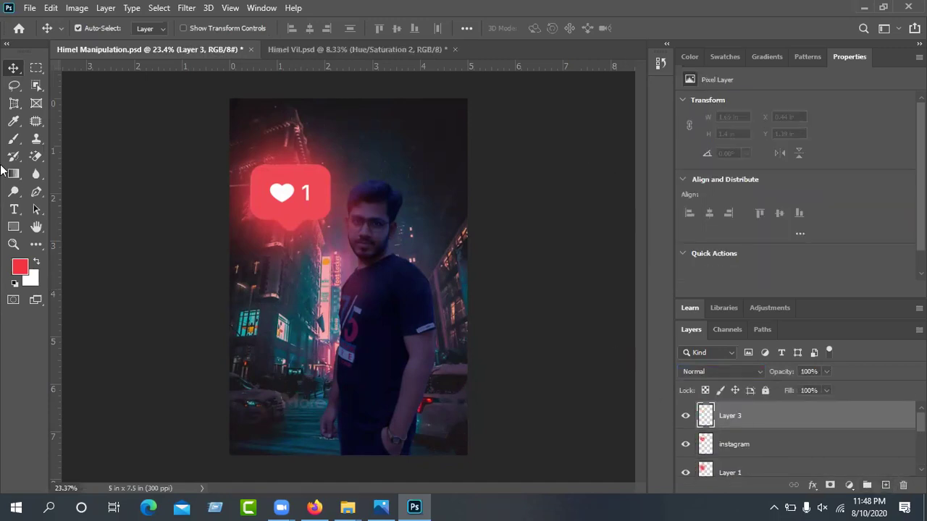
Try a soft red 401 px brush dab at 100% flow beside the man's neck, and undo it
{"action": "left_click", "coordinate": [11, 145]}
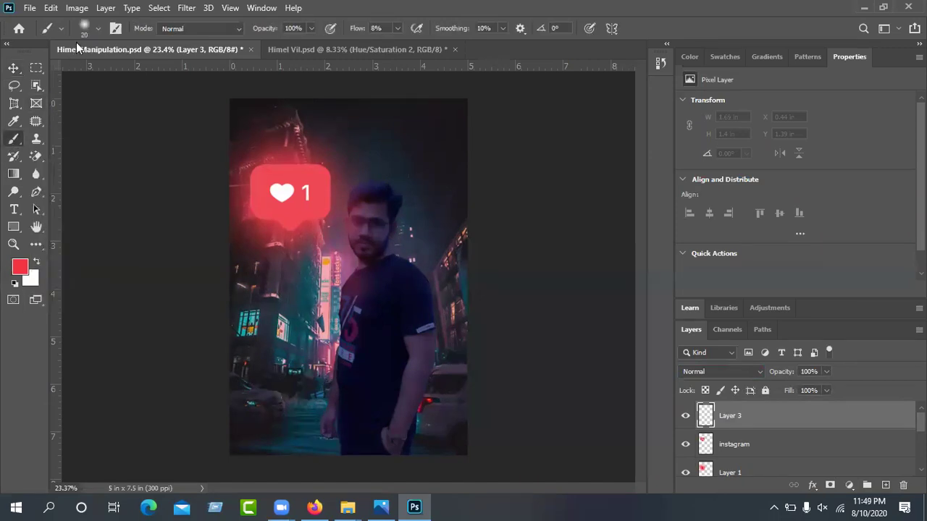
{"action": "left_click", "coordinate": [95, 29]}
{"action": "left_click", "coordinate": [77, 103]}
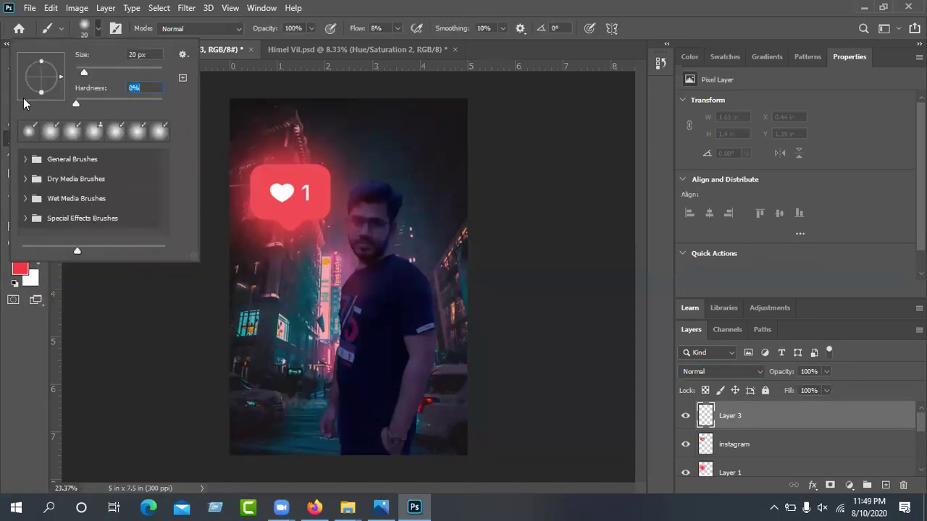
{"action": "left_click_drag", "start_coordinate": [85, 74], "coordinate": [140, 72]}
{"action": "left_click", "coordinate": [149, 72]}
{"action": "left_click", "coordinate": [371, 5]}
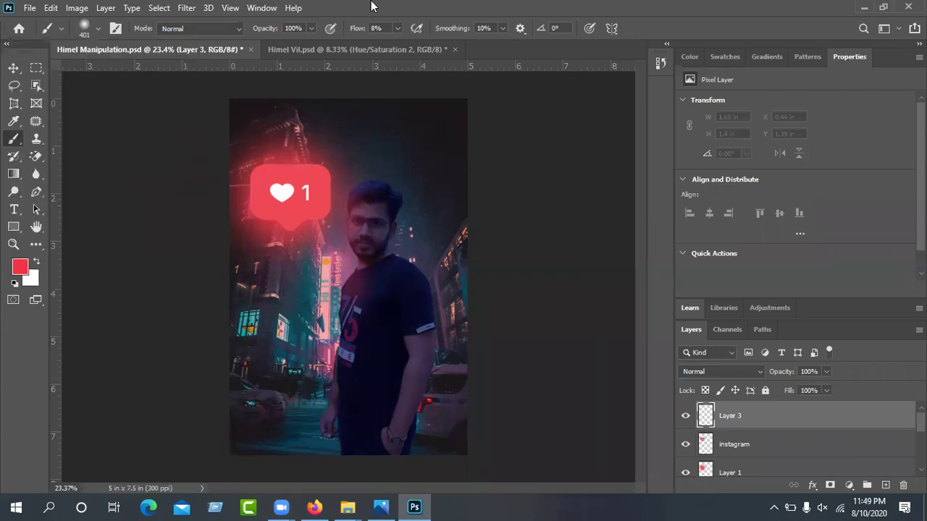
{"action": "key", "text": "shift+0"}
{"action": "left_click", "coordinate": [397, 233]}
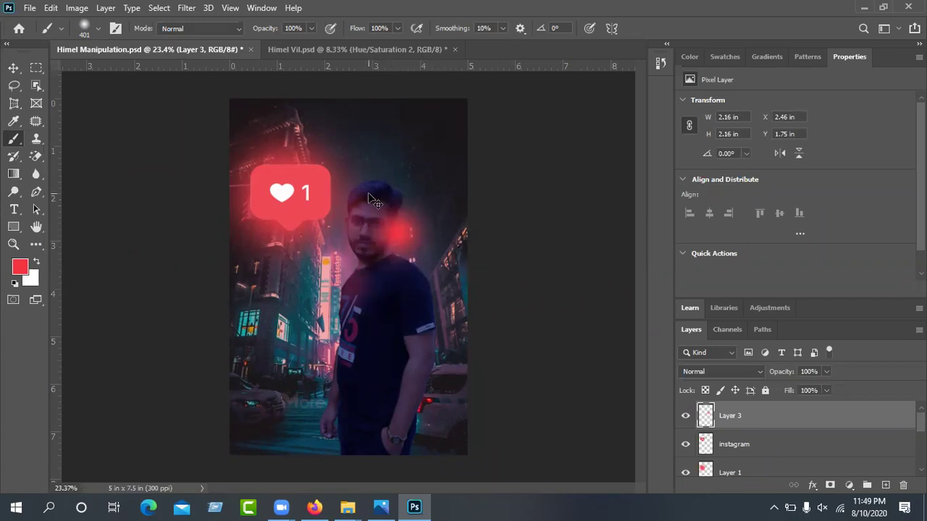
{"action": "key", "text": "ctrl+z"}
{"action": "left_click", "coordinate": [13, 67]}
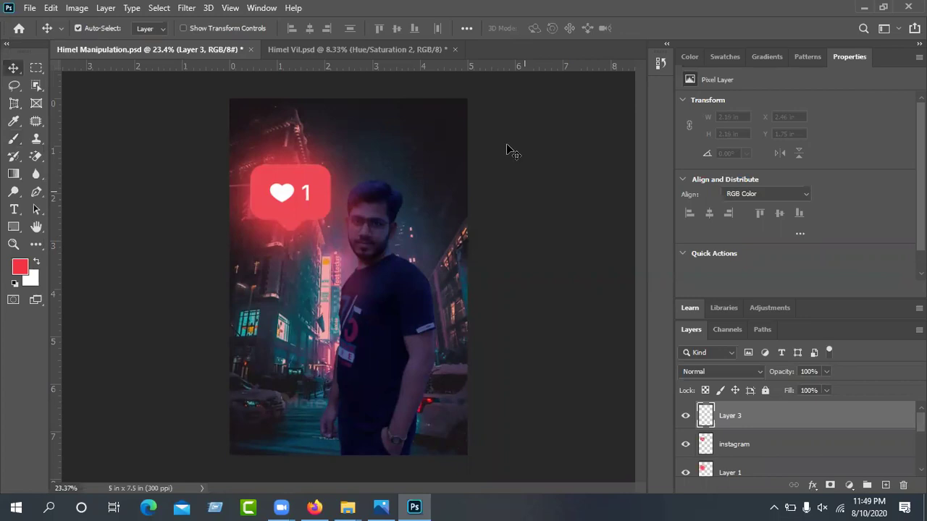
{"action": "left_click", "coordinate": [433, 71]}
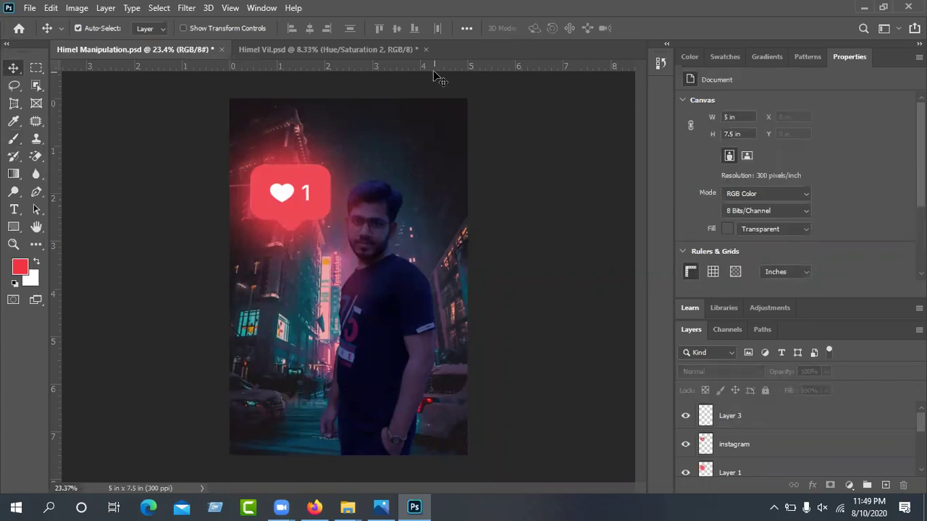
Add a Color Balance adjustment layer directly above the Layer 0 city background
{"action": "left_click", "coordinate": [455, 428]}
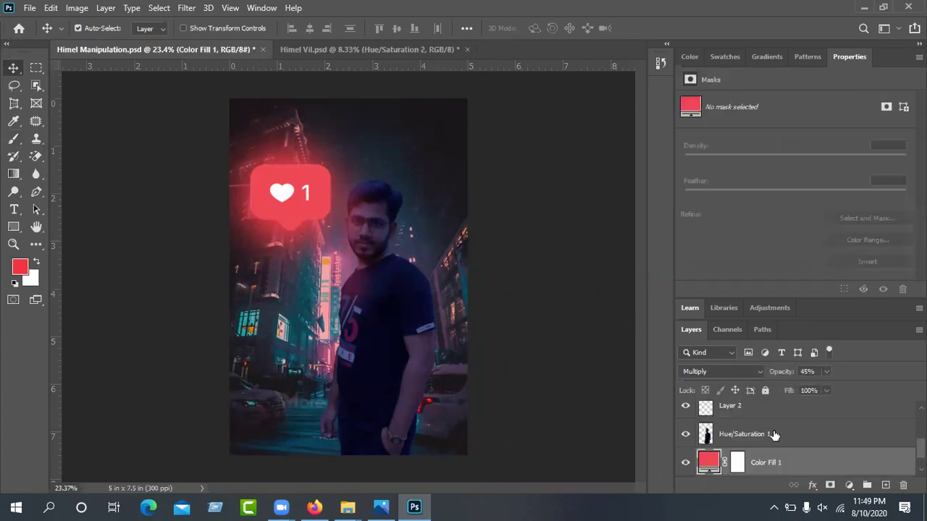
{"action": "scroll", "coordinate": [773, 435], "scroll_direction": "down", "scroll_amount": 2}
{"action": "left_click", "coordinate": [768, 468]}
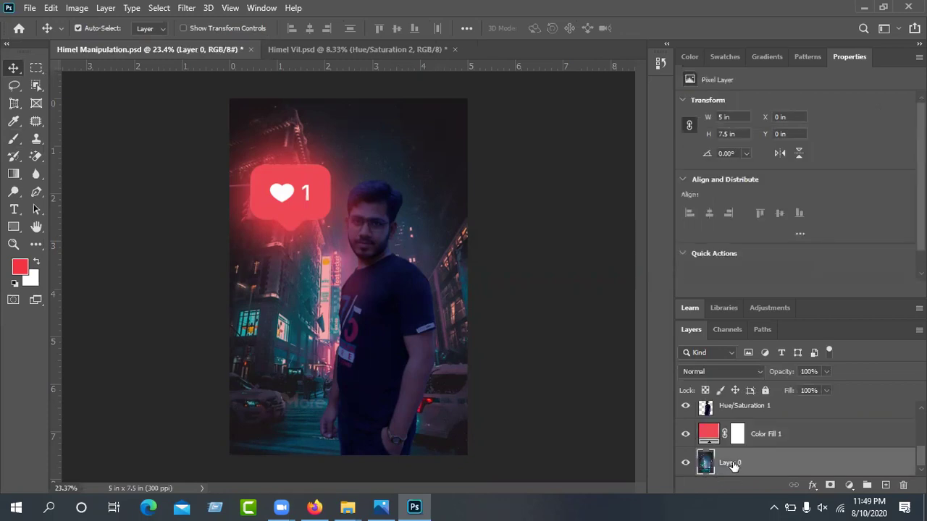
{"action": "left_click", "coordinate": [683, 463]}
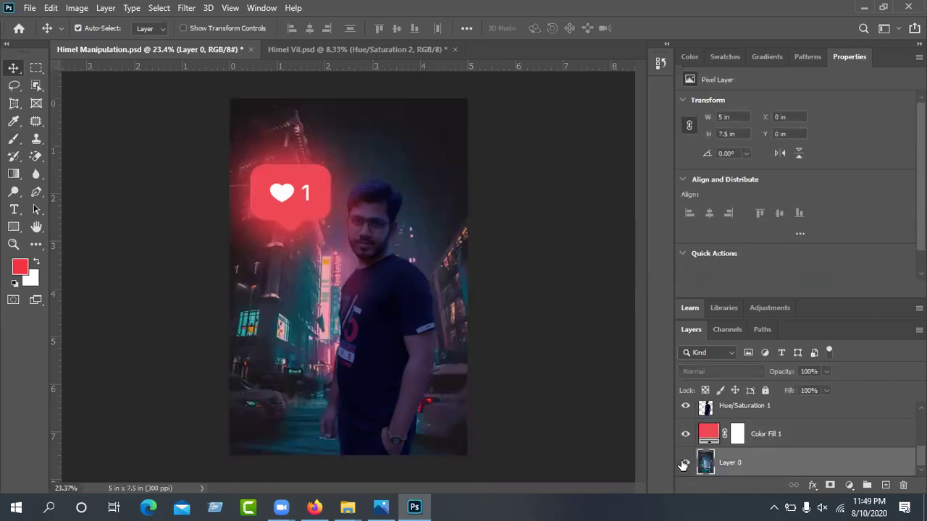
{"action": "left_click", "coordinate": [849, 487]}
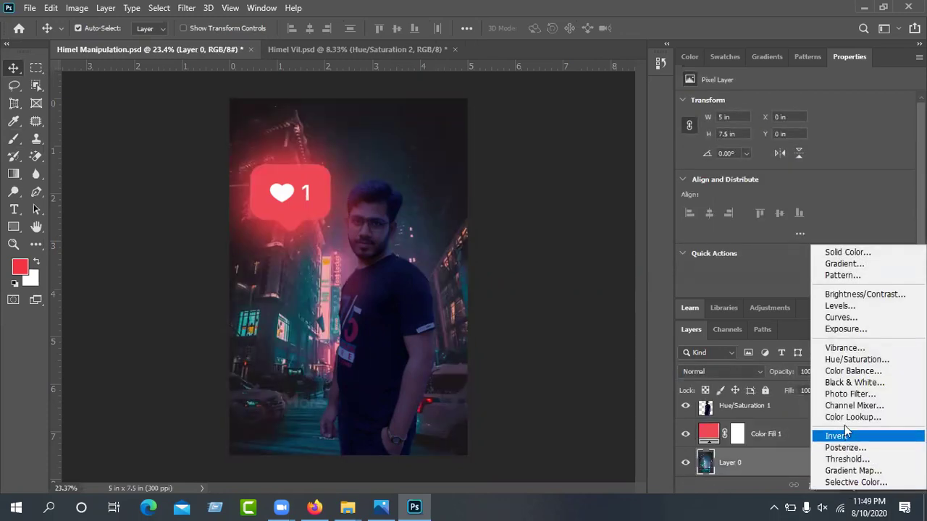
{"action": "left_click", "coordinate": [844, 372]}
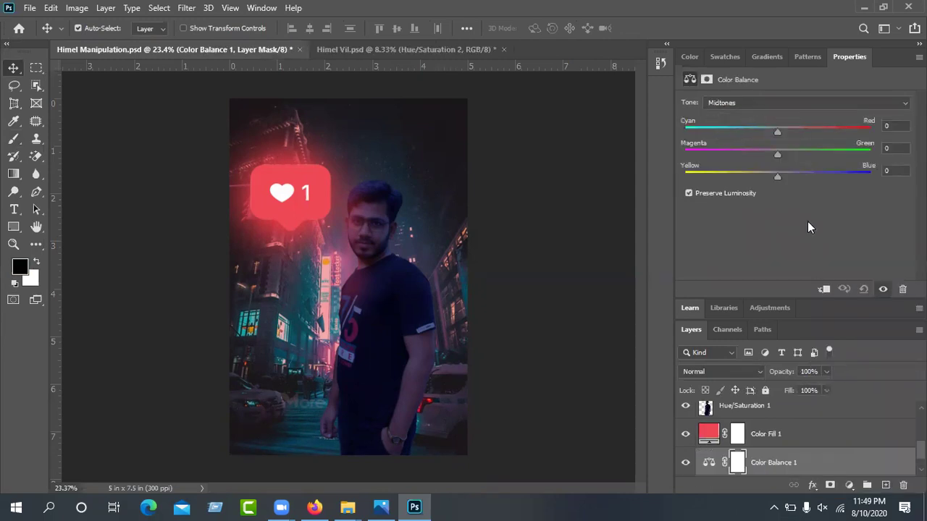
Set the Color Balance midtones to +17 on Cyan–Red and +27 on Yellow–Blue
{"action": "left_click", "coordinate": [748, 102]}
{"action": "left_click", "coordinate": [748, 102]}
{"action": "left_click", "coordinate": [747, 101]}
{"action": "left_click", "coordinate": [746, 102]}
{"action": "mouse_move", "coordinate": [776, 131]}
{"action": "left_mouse_down"}
{"action": "mouse_move", "coordinate": [820, 131]}
{"action": "mouse_move", "coordinate": [783, 134]}
{"action": "mouse_move", "coordinate": [804, 136]}
{"action": "mouse_move", "coordinate": [792, 129]}
{"action": "left_mouse_up"}
{"action": "left_click_drag", "start_coordinate": [778, 176], "coordinate": [802, 181]}
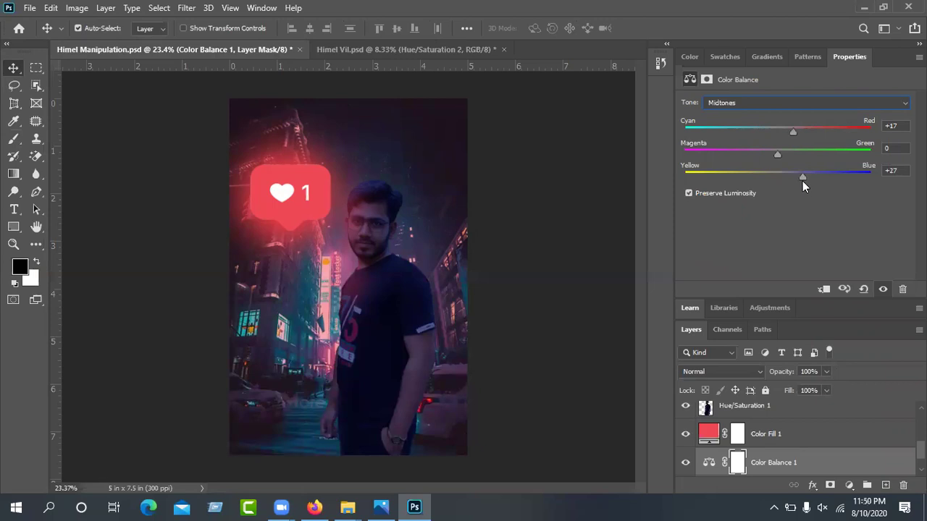
{"action": "left_click", "coordinate": [605, 157]}
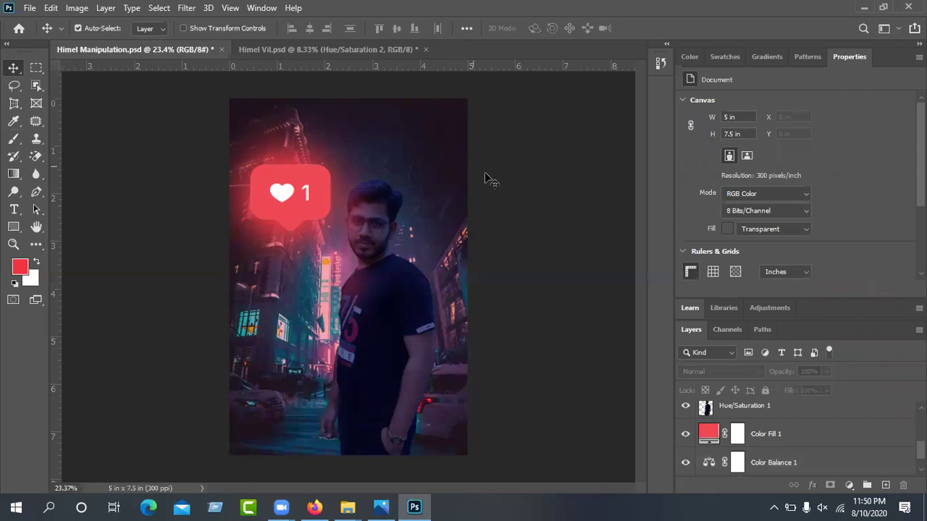
Select the empty Layer 3 at the top of the layer stack
{"action": "scroll", "coordinate": [846, 447], "scroll_direction": "up", "scroll_amount": 5}
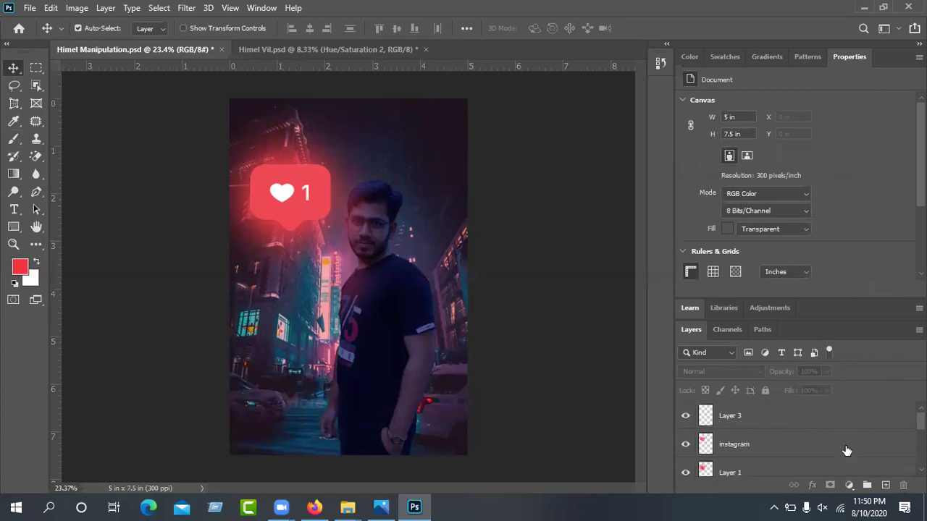
{"action": "left_click", "coordinate": [774, 424]}
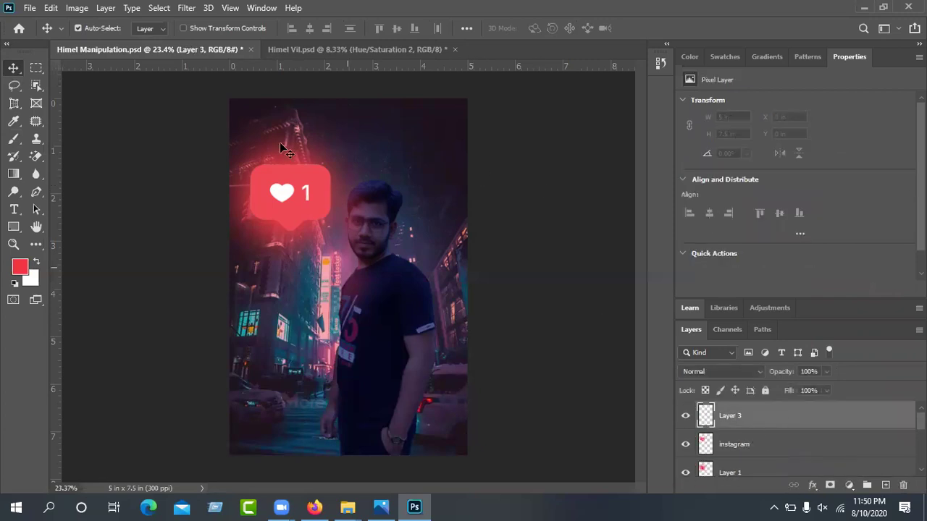
{"action": "left_click", "coordinate": [186, 7]}
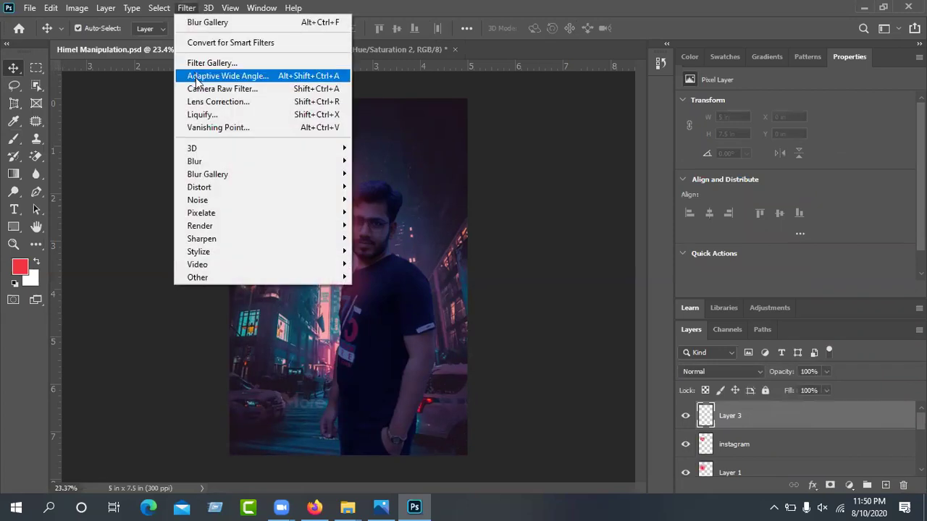
{"action": "left_click", "coordinate": [201, 90]}
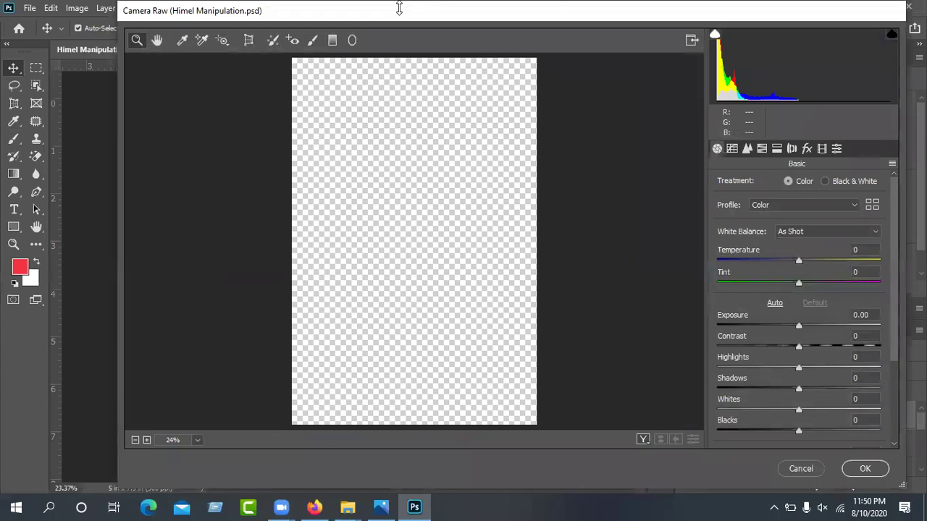
{"action": "left_click", "coordinate": [815, 468]}
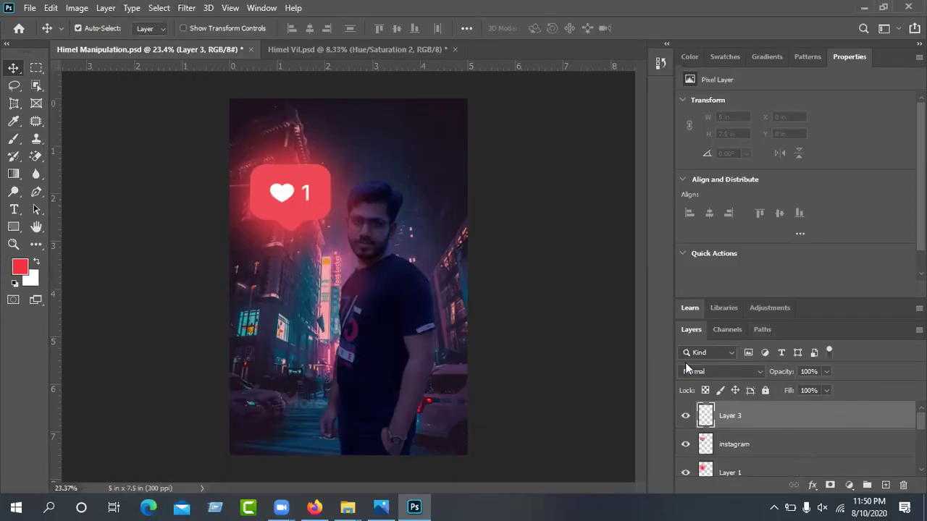
Stamp a merged copy of all visible layers into Layer 3
{"action": "key", "text": "ctrl"}
{"action": "key", "text": "ctrl+shift+alt+e"}
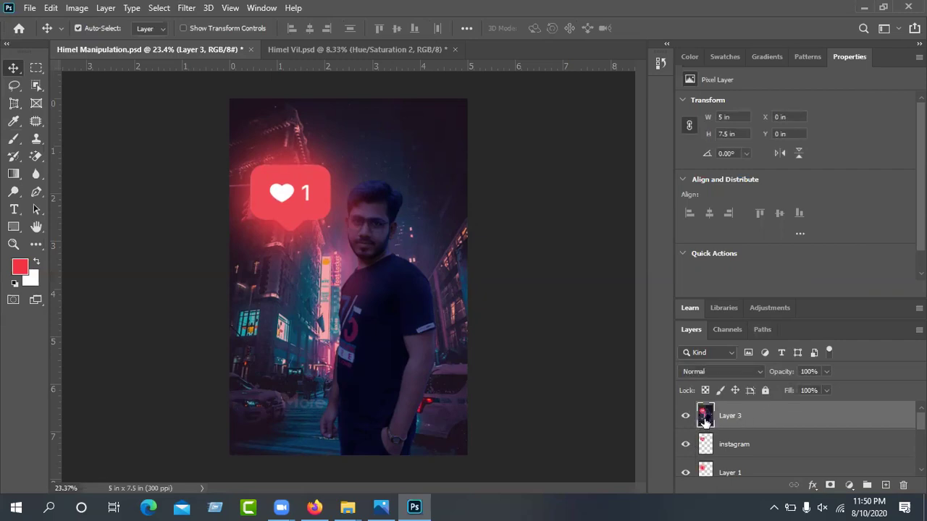
{"action": "left_click", "coordinate": [178, 7]}
{"action": "left_click", "coordinate": [175, 5]}
Hide every layer beneath the merged Layer 3, from instagram down to Layer 0
{"action": "left_click", "coordinate": [685, 417]}
{"action": "left_click", "coordinate": [685, 417]}
{"action": "scroll", "coordinate": [683, 450], "scroll_direction": "down", "scroll_amount": 1}
{"action": "left_click", "coordinate": [683, 448]}
{"action": "left_click", "coordinate": [686, 473]}
{"action": "scroll", "coordinate": [686, 471], "scroll_direction": "down", "scroll_amount": 1}
{"action": "left_click", "coordinate": [684, 469]}
{"action": "scroll", "coordinate": [683, 460], "scroll_direction": "down", "scroll_amount": 2}
{"action": "left_click", "coordinate": [683, 456]}
{"action": "left_click", "coordinate": [686, 475]}
{"action": "scroll", "coordinate": [703, 457], "scroll_direction": "down", "scroll_amount": 2}
{"action": "left_click", "coordinate": [685, 462]}
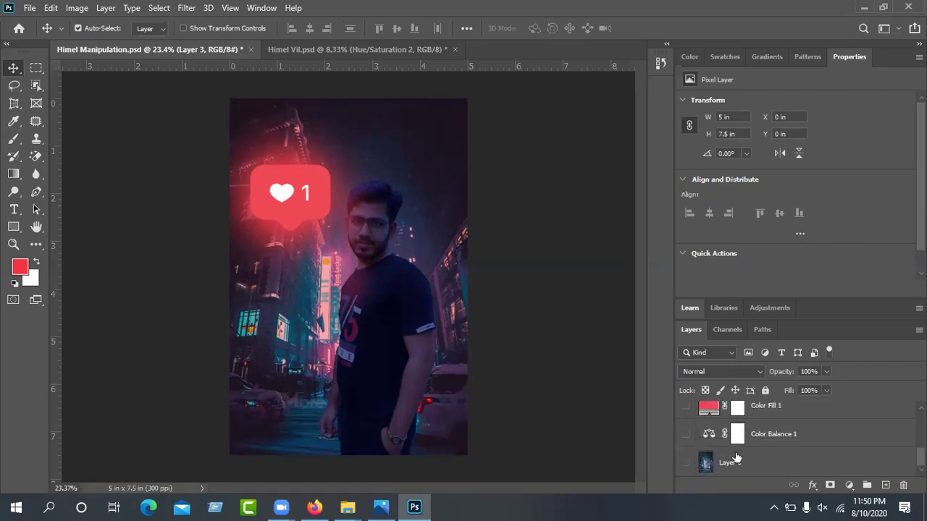
Toggle the visibility of the merged Layer 3 to check it against the hidden layers beneath it
{"action": "scroll", "coordinate": [736, 458], "scroll_direction": "up", "scroll_amount": 5}
{"action": "left_click", "coordinate": [685, 415]}
{"action": "left_click", "coordinate": [684, 416]}
{"action": "left_click", "coordinate": [685, 415]}
{"action": "left_click", "coordinate": [685, 416]}
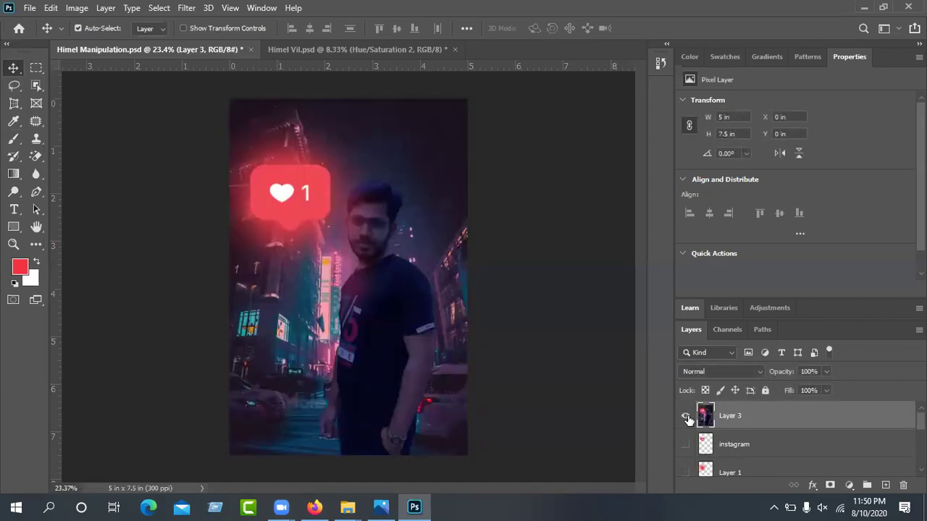
{"action": "left_click", "coordinate": [685, 416]}
{"action": "left_click", "coordinate": [685, 416]}
{"action": "scroll", "coordinate": [756, 452], "scroll_direction": "down", "scroll_amount": 3}
{"action": "scroll", "coordinate": [757, 452], "scroll_direction": "up", "scroll_amount": 3}
{"action": "left_click", "coordinate": [685, 415]}
{"action": "left_click", "coordinate": [685, 416]}
{"action": "key", "text": "alt+t"}
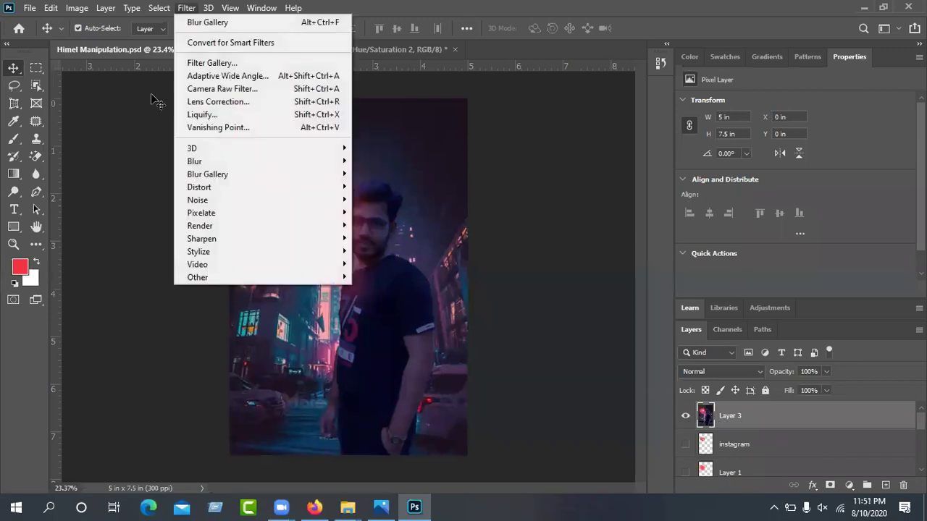
{"action": "left_click", "coordinate": [203, 88]}
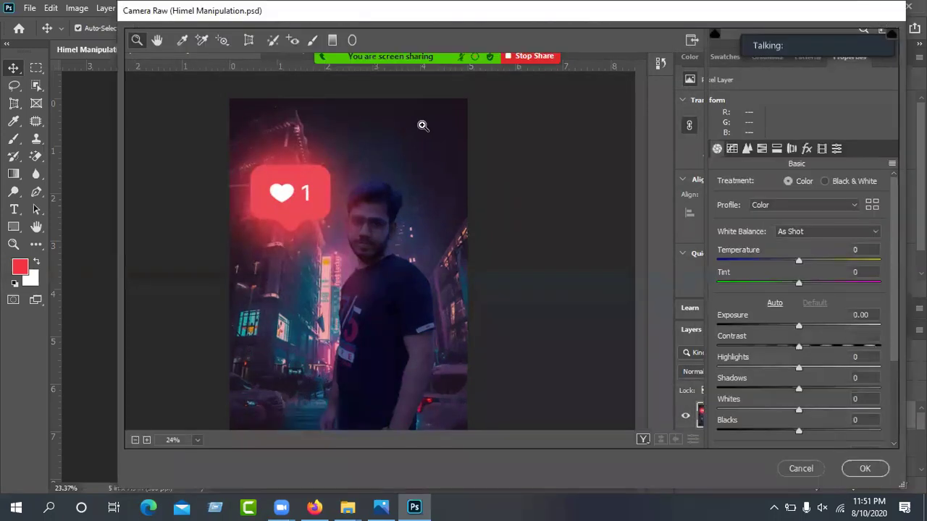
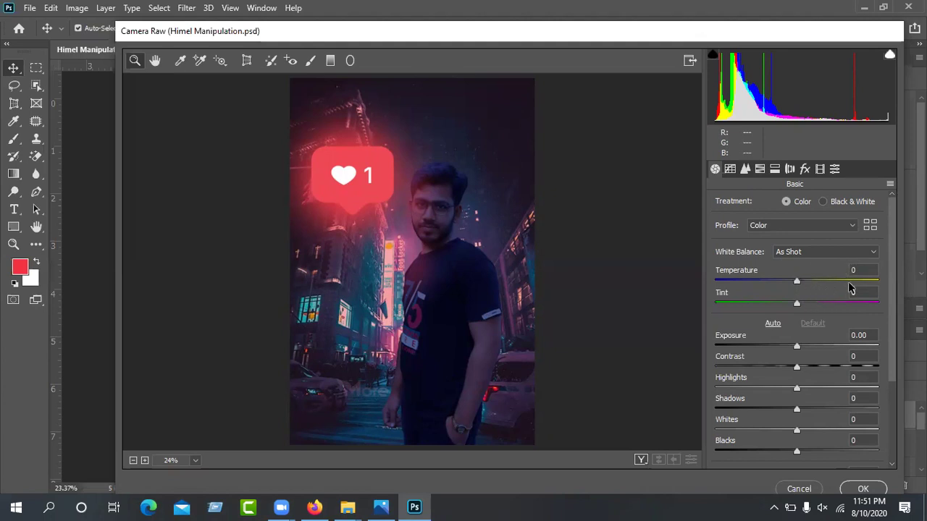
{"action": "mouse_move", "coordinate": [820, 283]}
{"action": "left_mouse_down"}
{"action": "mouse_move", "coordinate": [848, 285]}
{"action": "mouse_move", "coordinate": [760, 284]}
{"action": "mouse_move", "coordinate": [818, 288]}
{"action": "mouse_move", "coordinate": [811, 285]}
{"action": "left_mouse_up"}
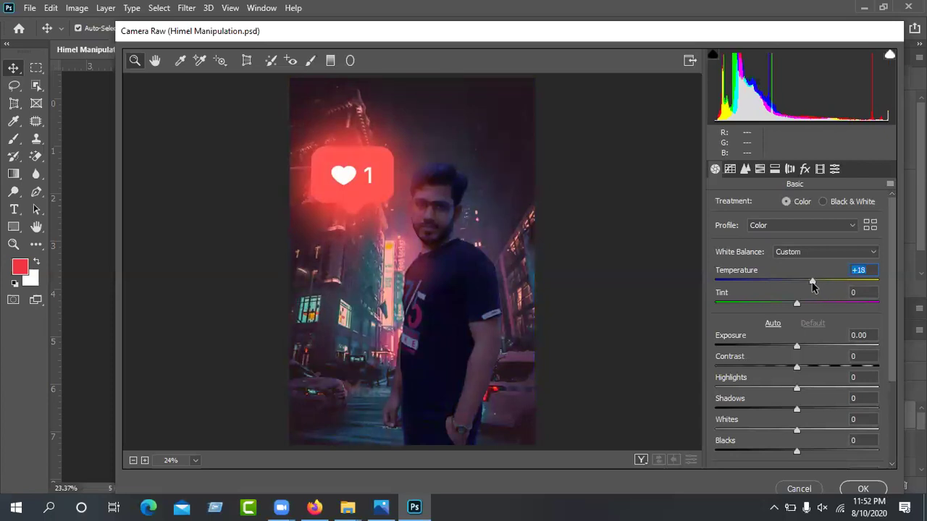
{"action": "left_click", "coordinate": [855, 492]}
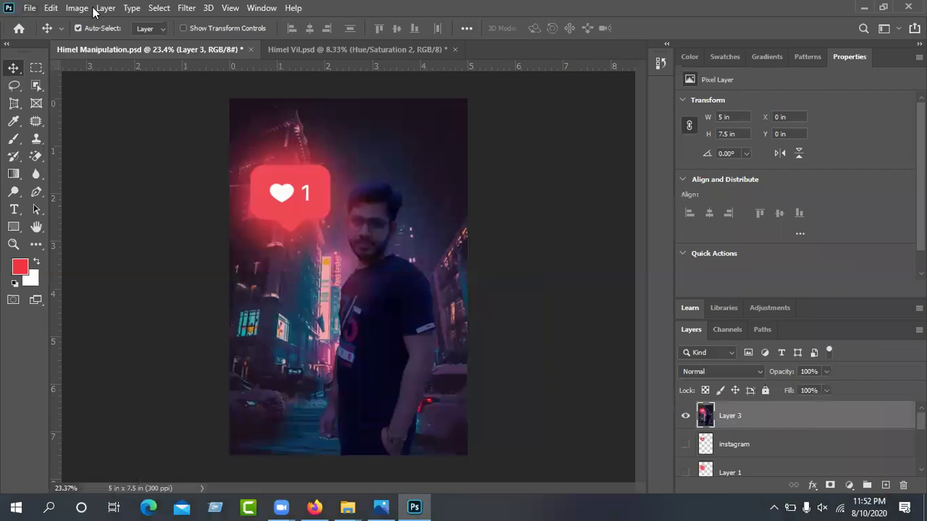
{"action": "key", "text": "alt+t"}
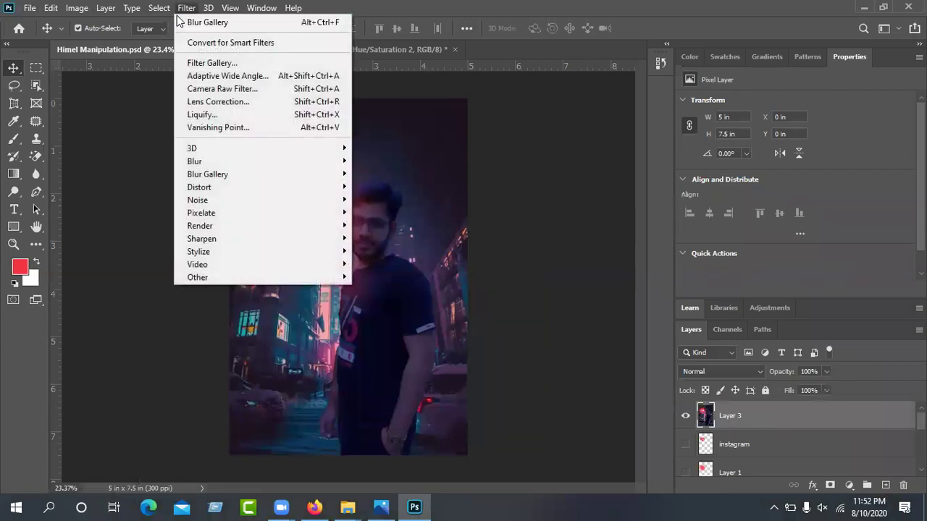
{"action": "left_click", "coordinate": [402, 311]}
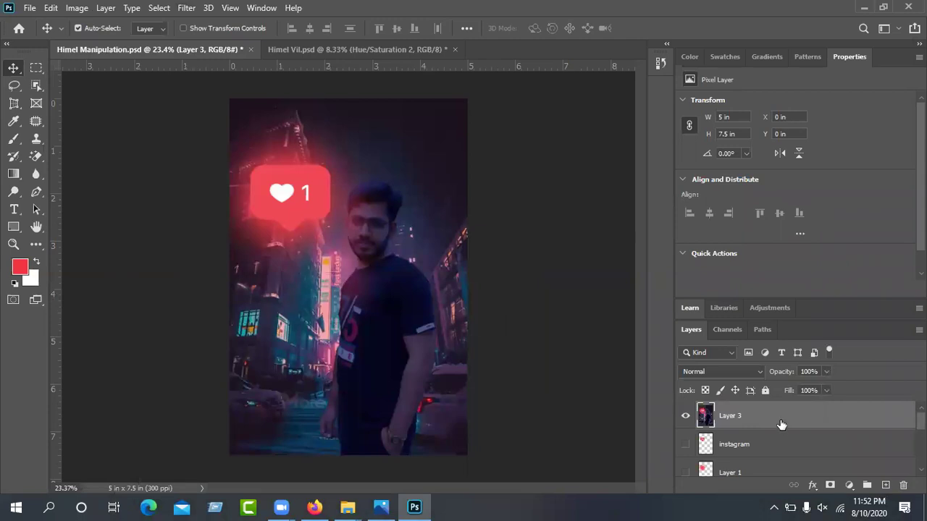
{"action": "left_click", "coordinate": [686, 417]}
Open the Camera Raw Filter on the merged Layer 3 and reposition its window so all adjustments are reachable
{"action": "left_click", "coordinate": [185, 8]}
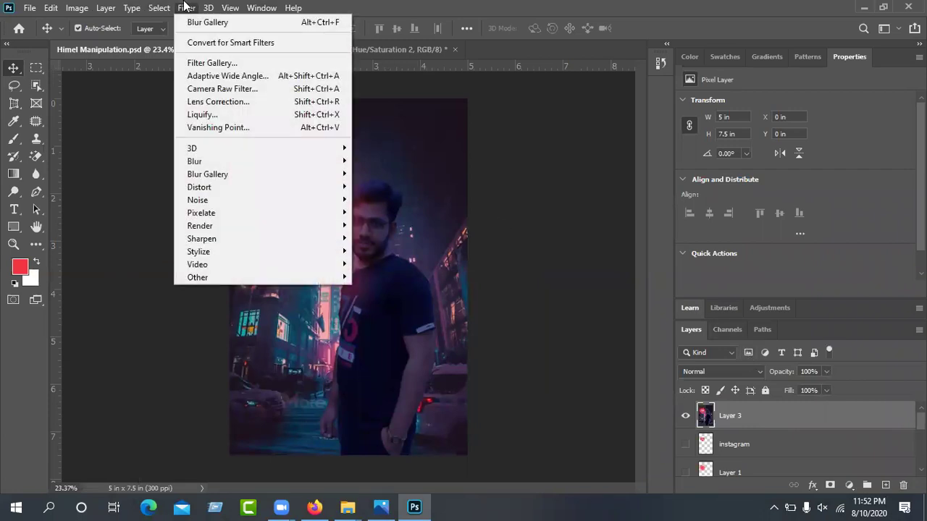
{"action": "left_click", "coordinate": [250, 93]}
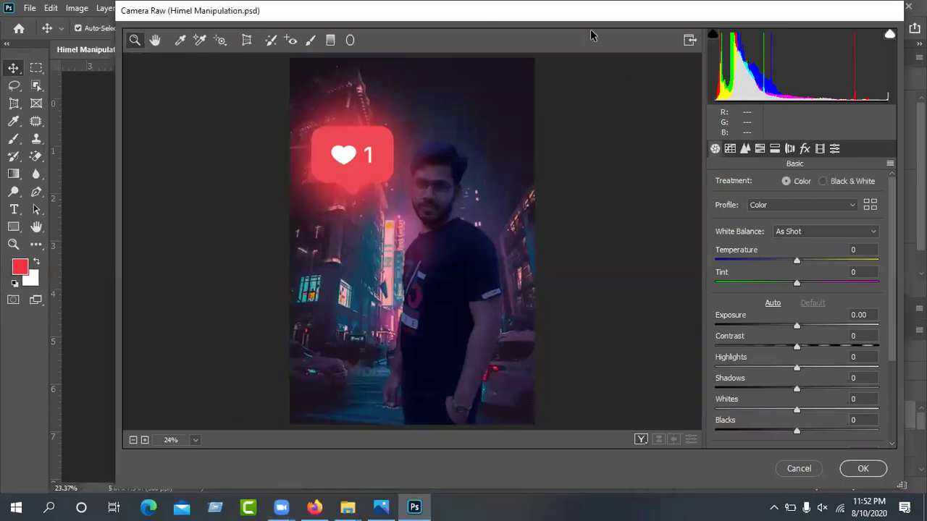
{"action": "left_click_drag", "start_coordinate": [608, 17], "coordinate": [540, 31]}
{"action": "left_click", "coordinate": [695, 226]}
{"action": "left_click", "coordinate": [695, 225]}
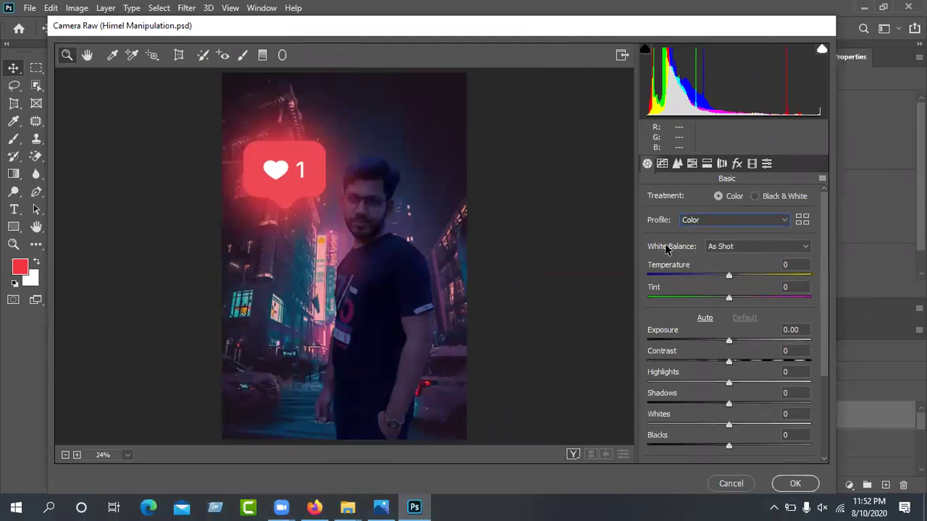
Compare the Auto, Custom and As Shot white balance presets on the image, ending on As Shot
{"action": "left_click", "coordinate": [727, 247]}
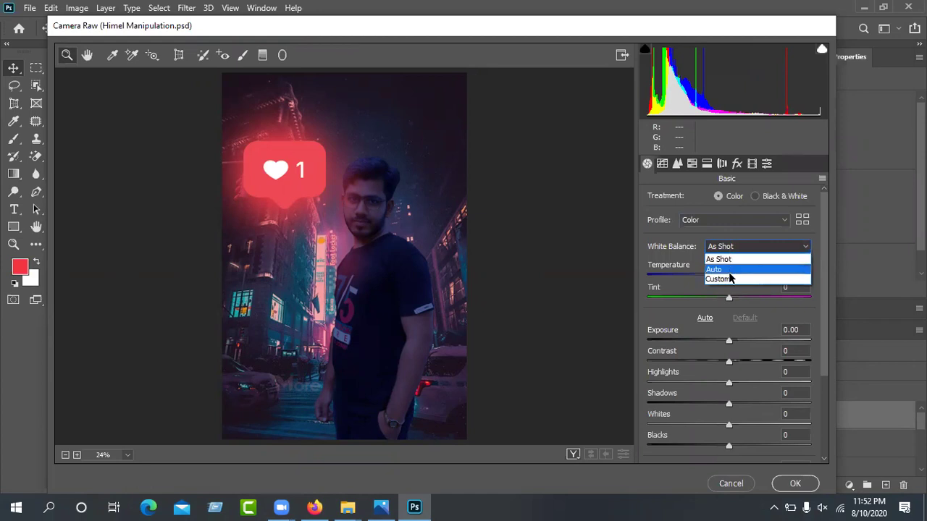
{"action": "left_click", "coordinate": [729, 269]}
{"action": "left_click", "coordinate": [731, 247]}
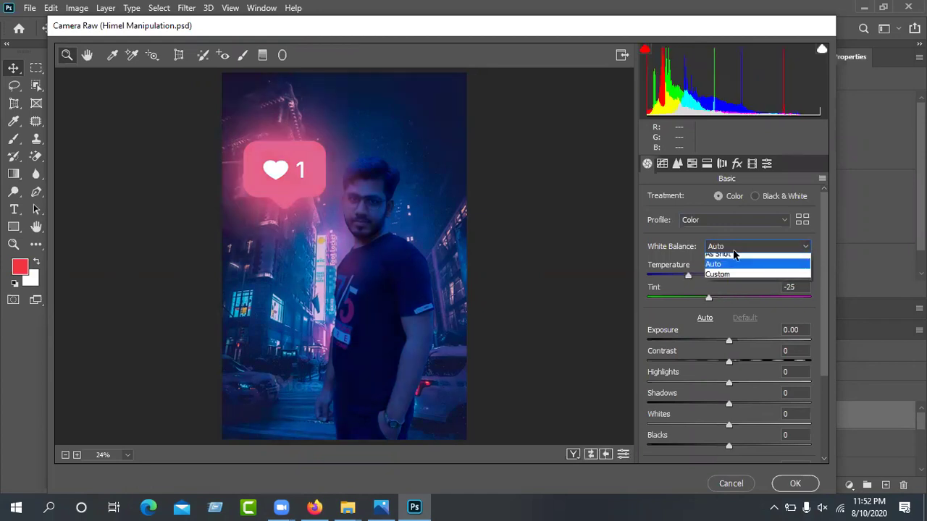
{"action": "left_click", "coordinate": [731, 276]}
{"action": "left_click", "coordinate": [733, 247]}
{"action": "left_click", "coordinate": [732, 259]}
{"action": "left_click", "coordinate": [731, 247]}
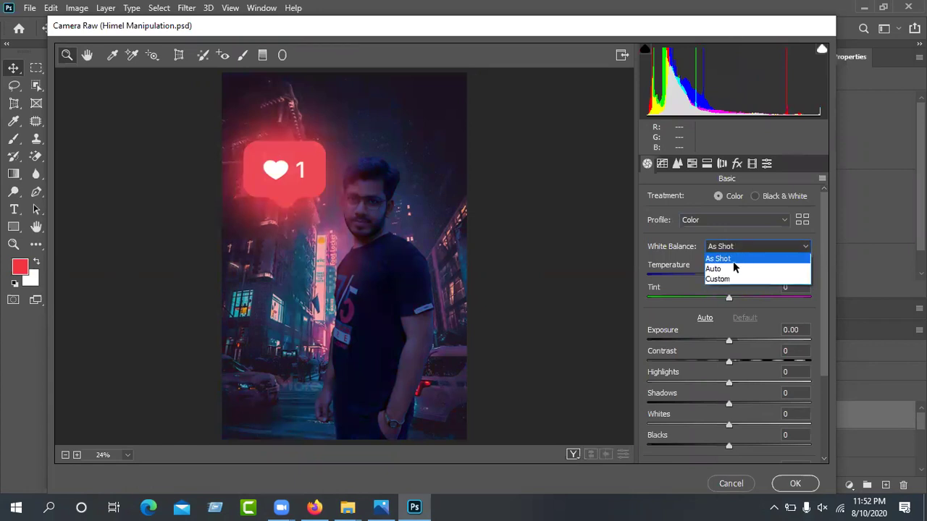
{"action": "left_click", "coordinate": [732, 278]}
{"action": "left_click", "coordinate": [733, 247]}
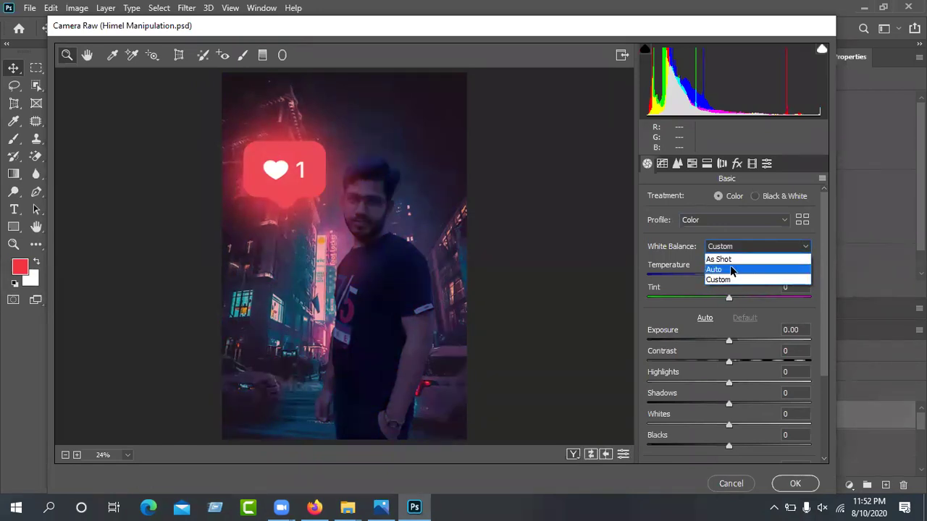
{"action": "left_click", "coordinate": [733, 259]}
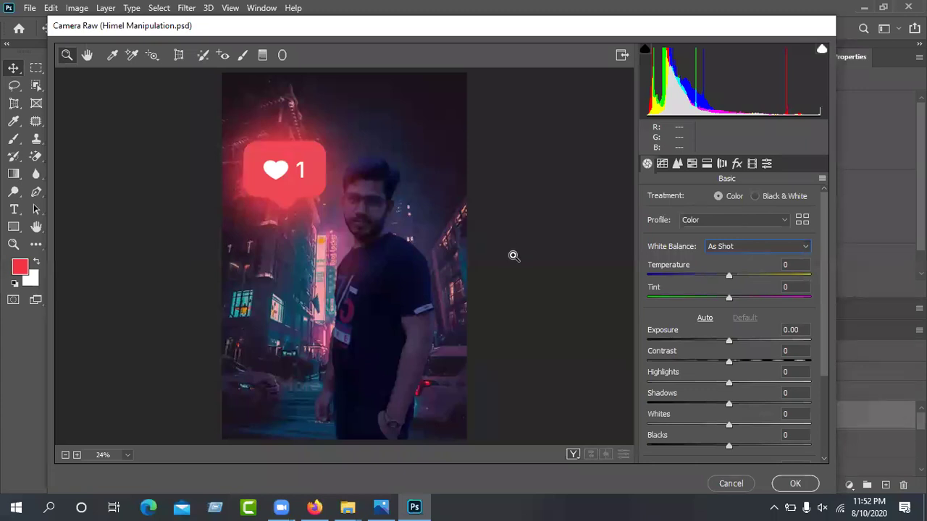
Set the white balance Temperature to -4 and the Tint to -53
{"action": "left_click_drag", "start_coordinate": [730, 276], "coordinate": [686, 304]}
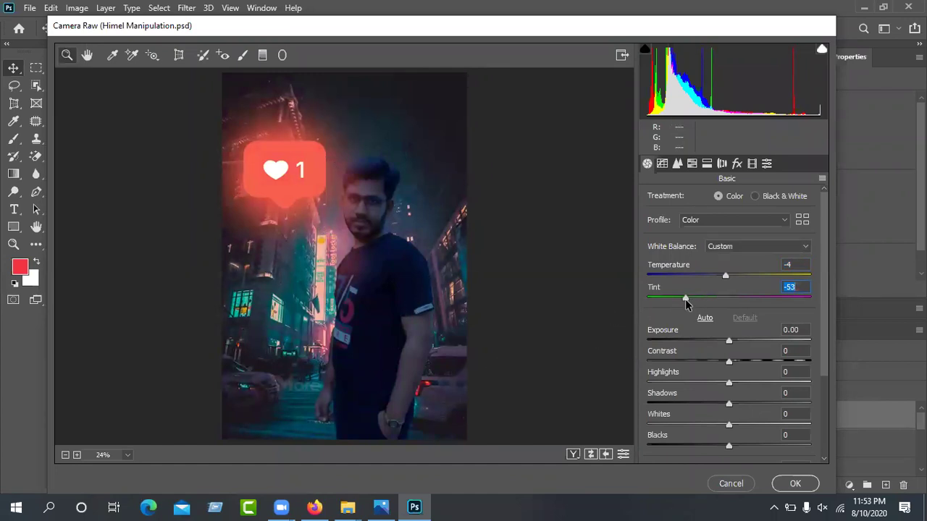
{"action": "left_click", "coordinate": [720, 299]}
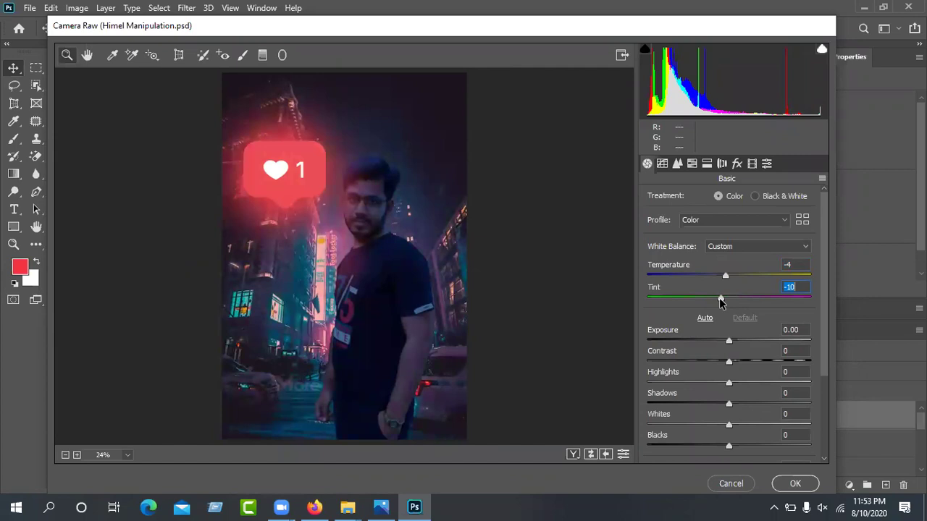
{"action": "left_click_drag", "start_coordinate": [720, 300], "coordinate": [686, 300]}
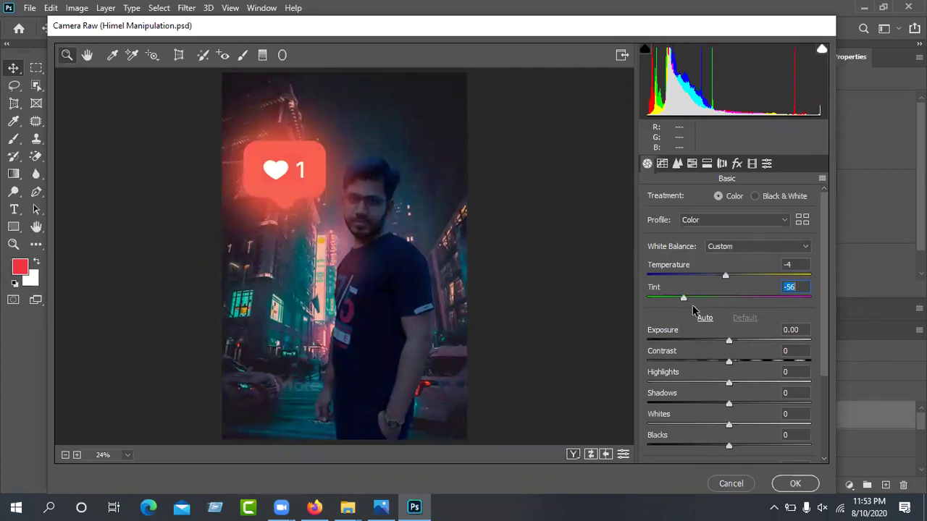
{"action": "left_click_drag", "start_coordinate": [685, 298], "coordinate": [683, 298]}
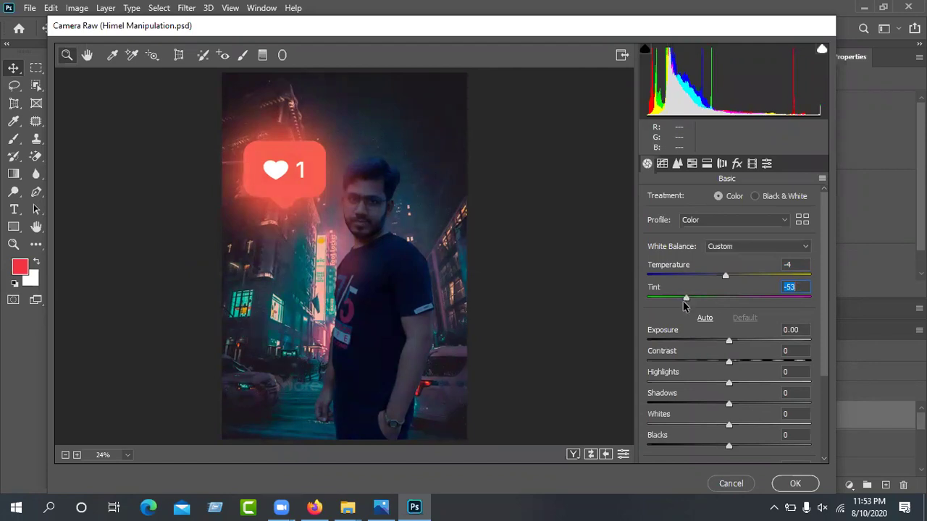
Set the Contrast to +2 and the Shadows to -3 in the Basic adjustments
{"action": "scroll", "coordinate": [706, 326], "scroll_direction": "down", "scroll_amount": 3}
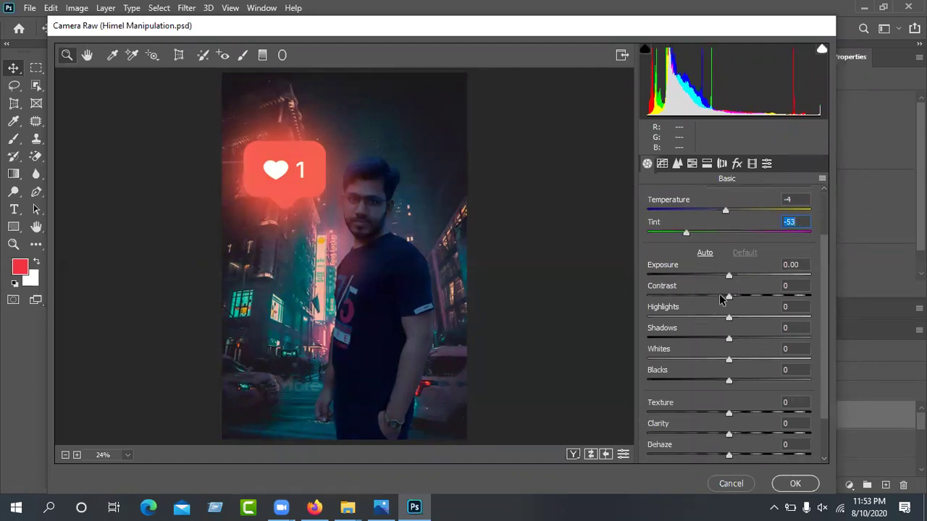
{"action": "left_click_drag", "start_coordinate": [729, 298], "coordinate": [726, 344]}
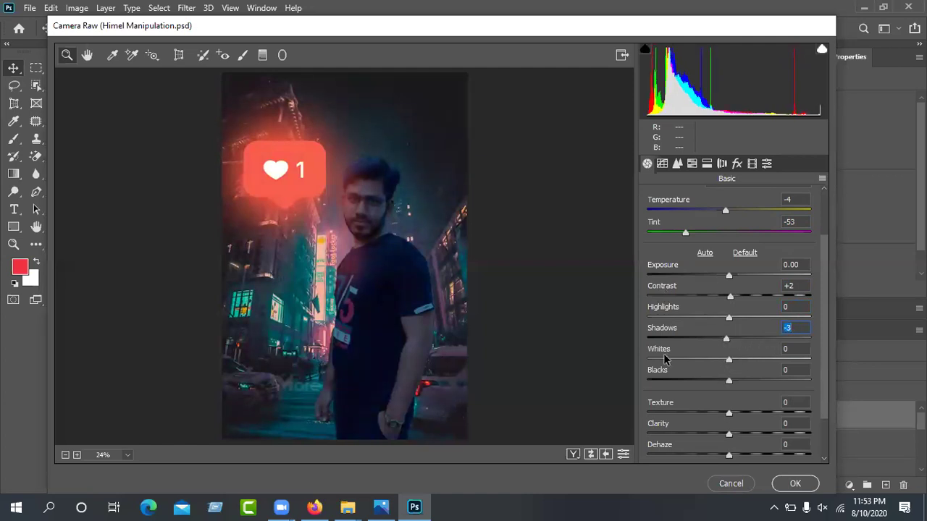
Set the Clarity to -14 and the Dehaze to +12 in the Basic adjustments
{"action": "scroll", "coordinate": [665, 356], "scroll_direction": "down", "scroll_amount": 2}
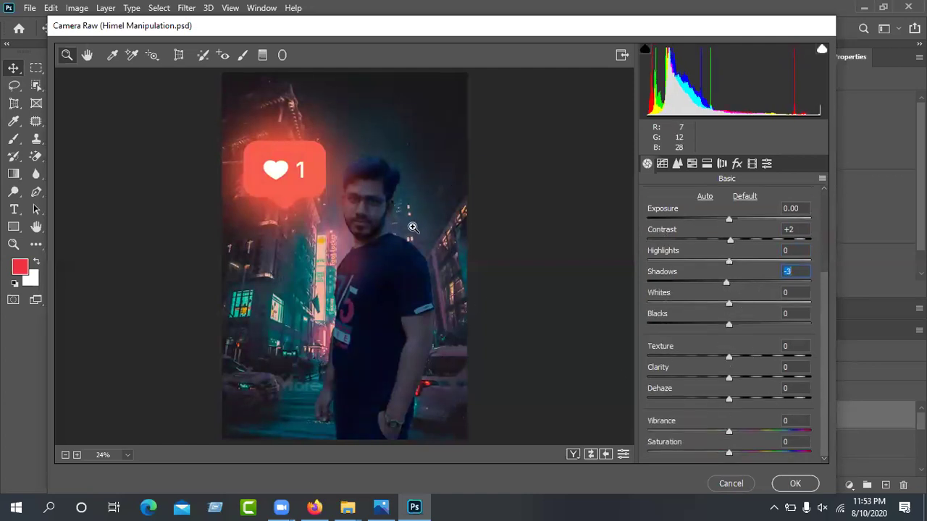
{"action": "left_click_drag", "start_coordinate": [729, 379], "coordinate": [892, 368]}
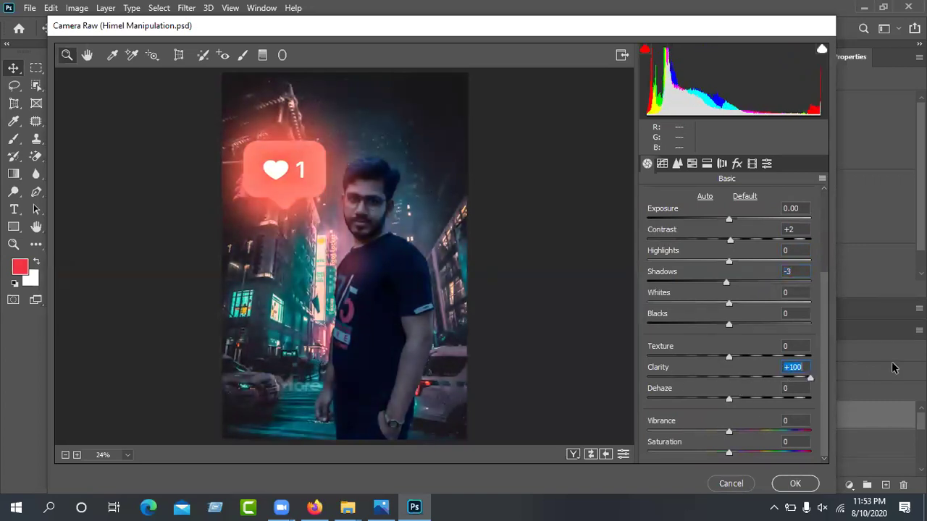
{"action": "left_click_drag", "start_coordinate": [834, 368], "coordinate": [557, 409]}
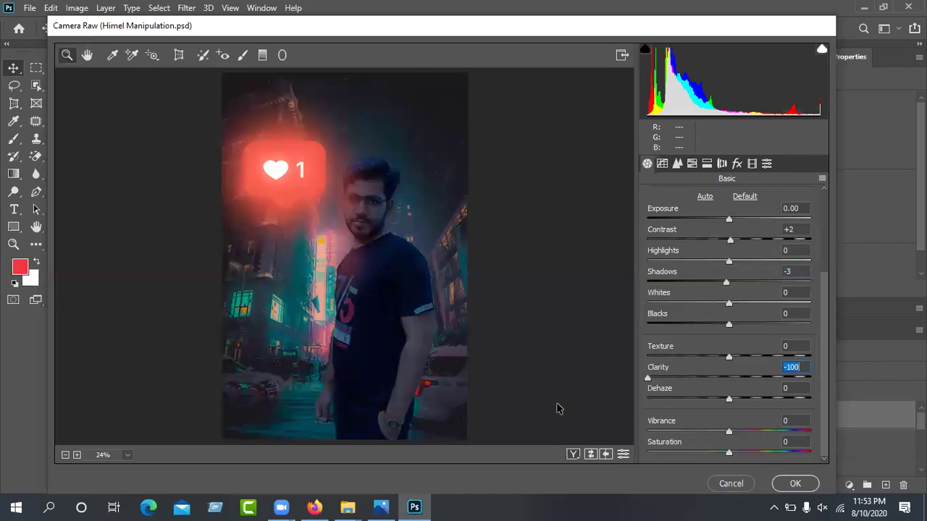
{"action": "left_click_drag", "start_coordinate": [737, 385], "coordinate": [707, 384]}
{"action": "left_click", "coordinate": [717, 381]}
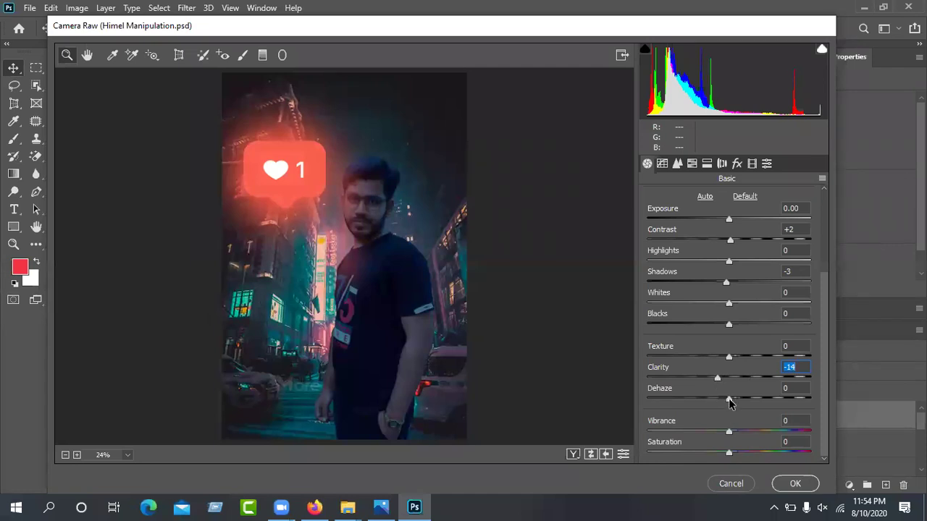
{"action": "mouse_move", "coordinate": [730, 398]}
{"action": "left_mouse_down"}
{"action": "mouse_move", "coordinate": [759, 396]}
{"action": "mouse_move", "coordinate": [680, 395]}
{"action": "mouse_move", "coordinate": [738, 401]}
{"action": "left_mouse_up"}
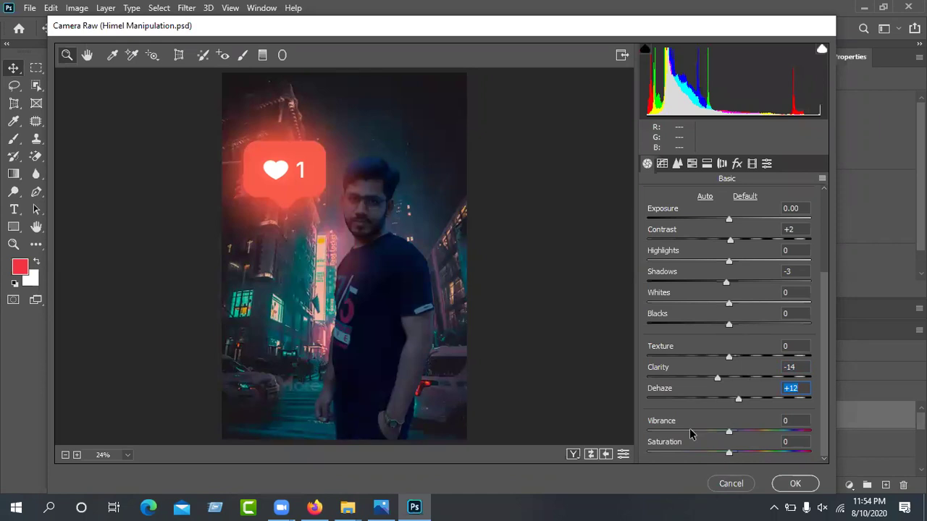
Set the parametric Tone Curve to Highlights +27 and Lights +9
{"action": "left_click", "coordinate": [663, 165]}
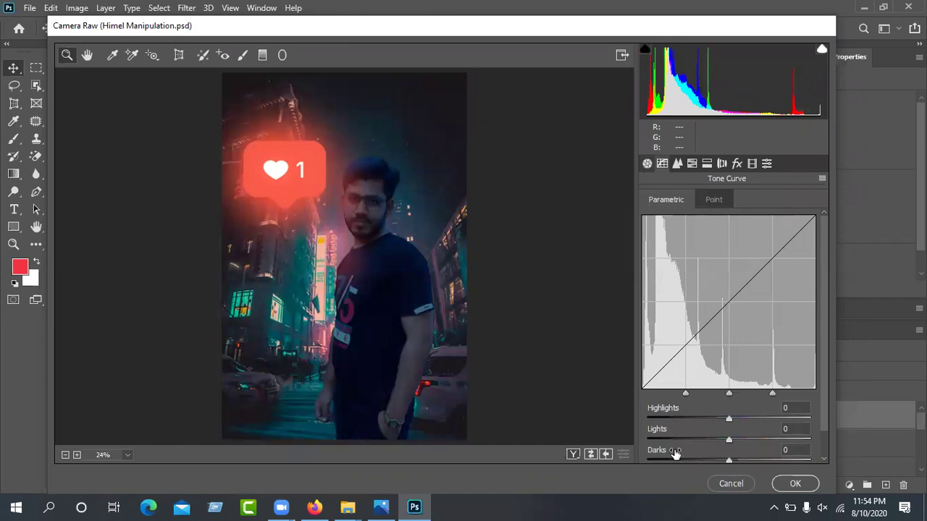
{"action": "left_click_drag", "start_coordinate": [729, 462], "coordinate": [753, 439]}
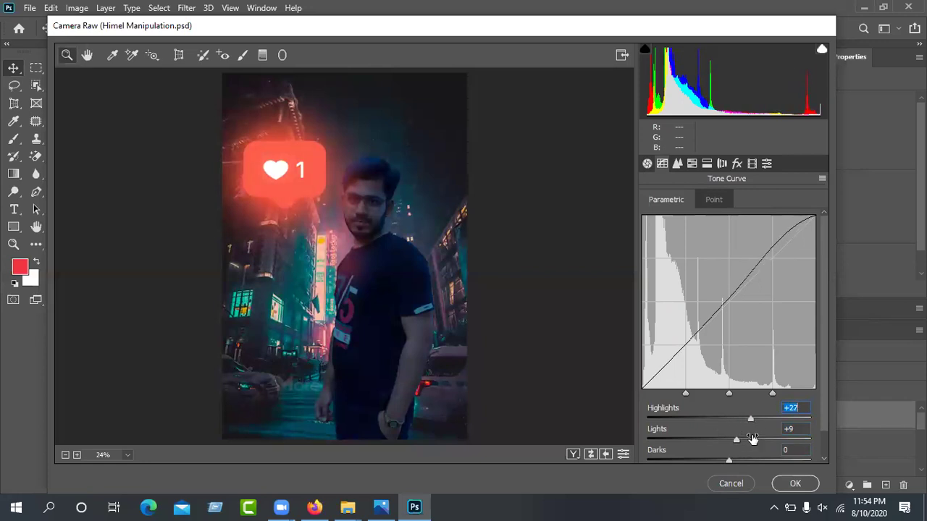
{"action": "left_click", "coordinate": [679, 165]}
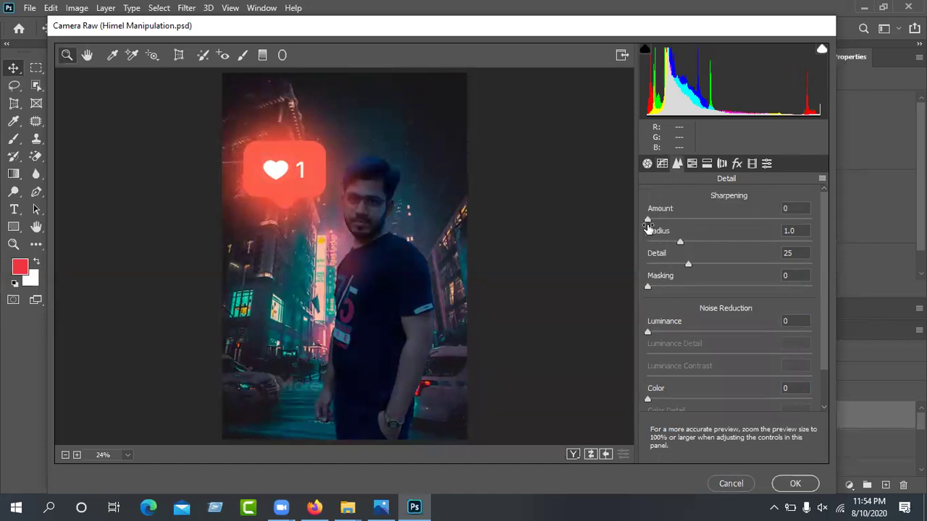
{"action": "left_click_drag", "start_coordinate": [672, 221], "coordinate": [794, 211]}
{"action": "type", "text": "0"}
Set the HSL hue adjustments to Reds -14, Oranges -9 and Blues -24
{"action": "left_click", "coordinate": [691, 163]}
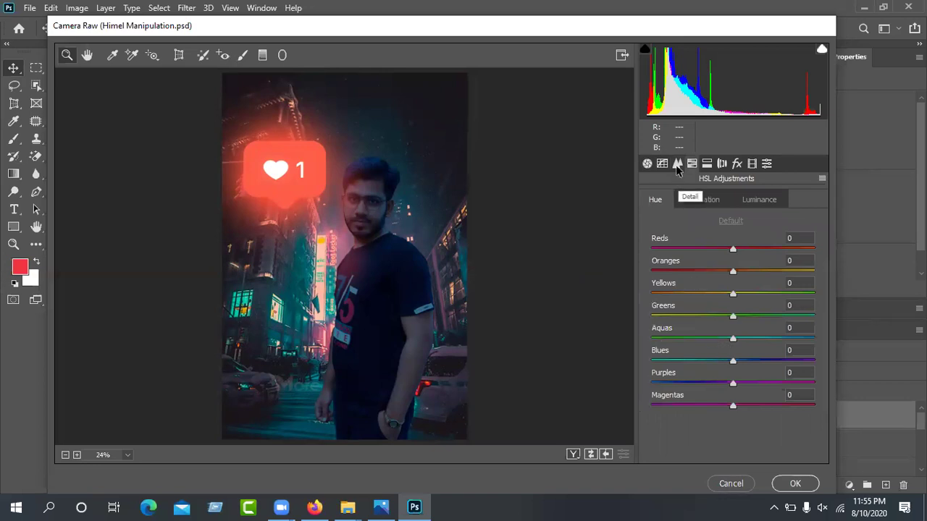
{"action": "left_click_drag", "start_coordinate": [731, 251], "coordinate": [726, 275]}
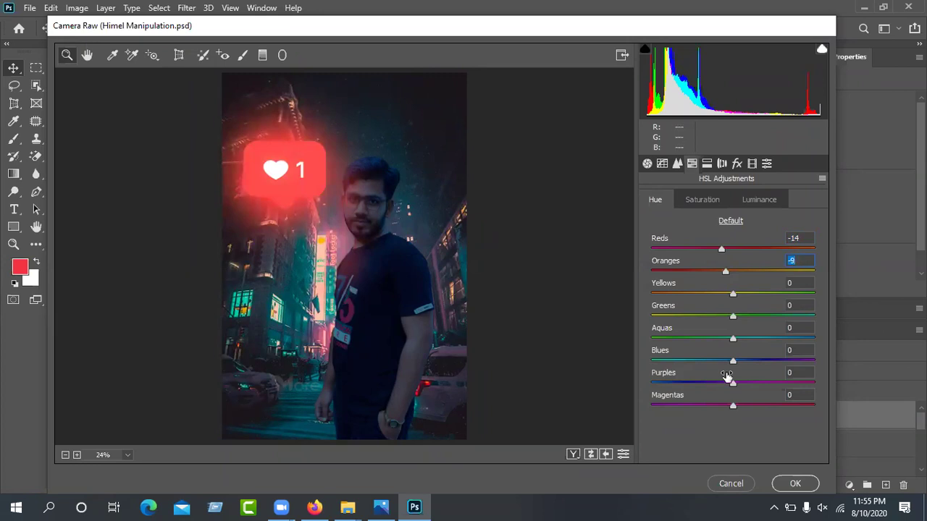
{"action": "left_click_drag", "start_coordinate": [733, 361], "coordinate": [715, 366]}
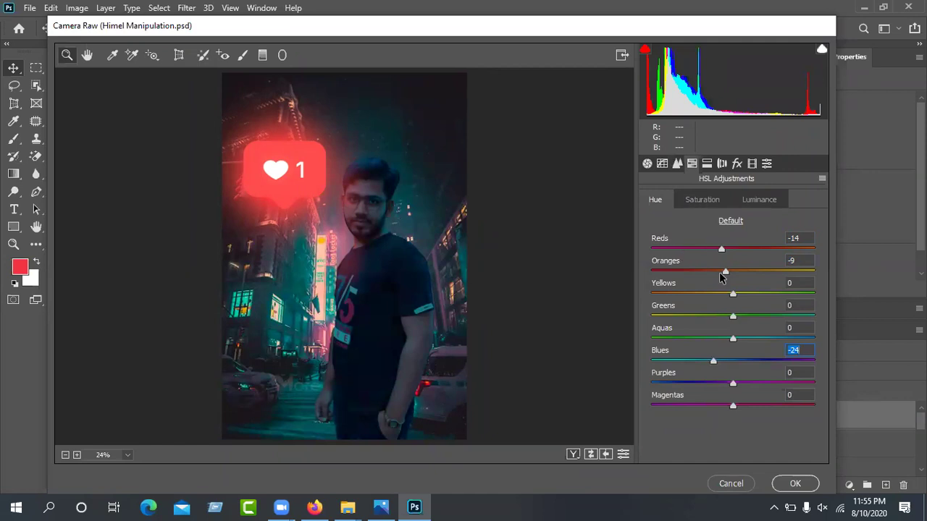
{"action": "left_click", "coordinate": [698, 199]}
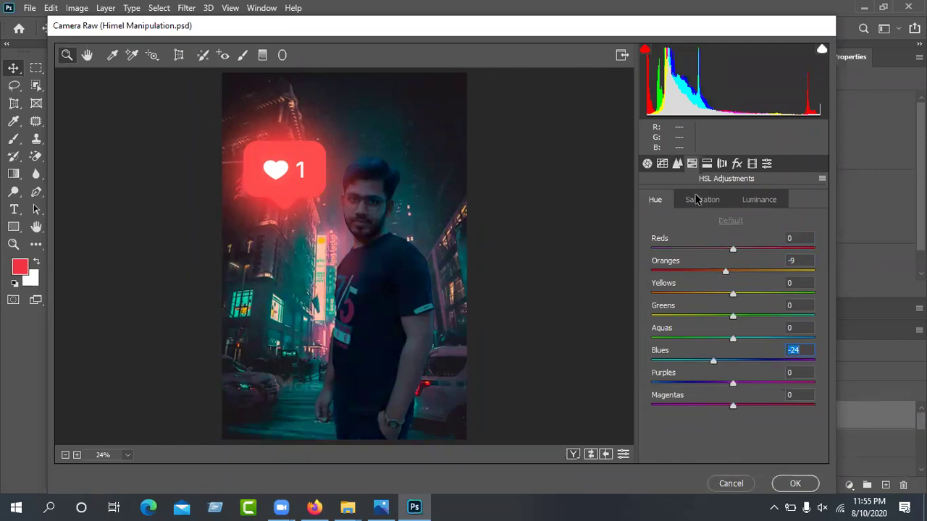
{"action": "left_click", "coordinate": [760, 198]}
{"action": "left_click", "coordinate": [654, 199]}
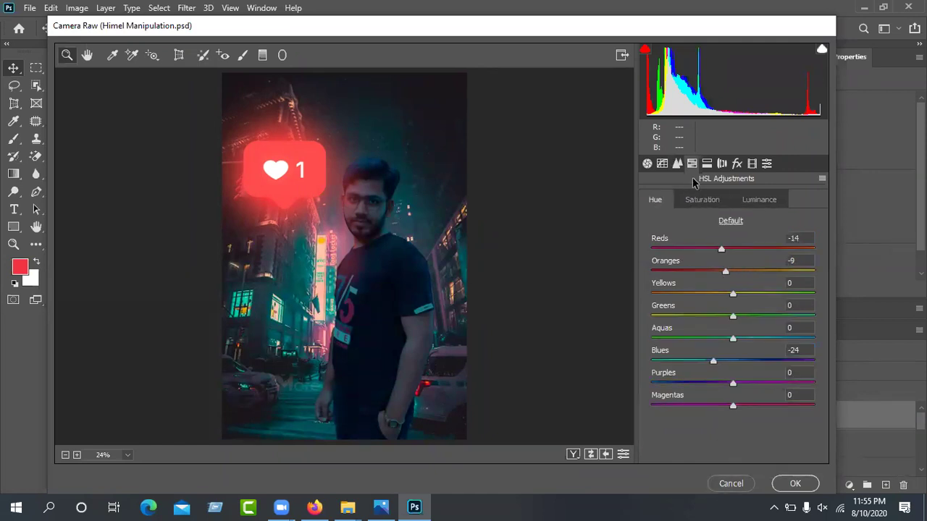
Look through the Split Toning, Effects and Presets settings in Camera Raw and apply the grading to Layer 3
{"action": "left_click", "coordinate": [721, 166]}
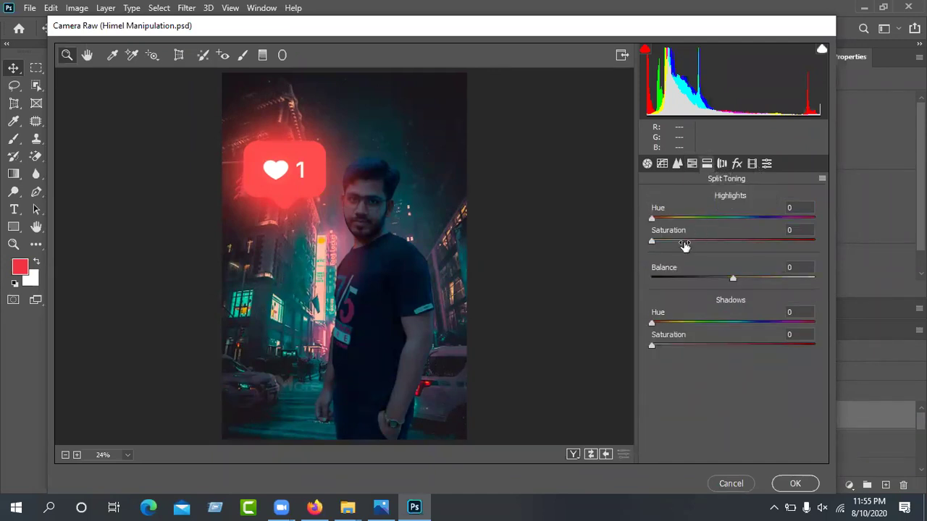
{"action": "left_click", "coordinate": [722, 165]}
{"action": "left_click", "coordinate": [738, 166]}
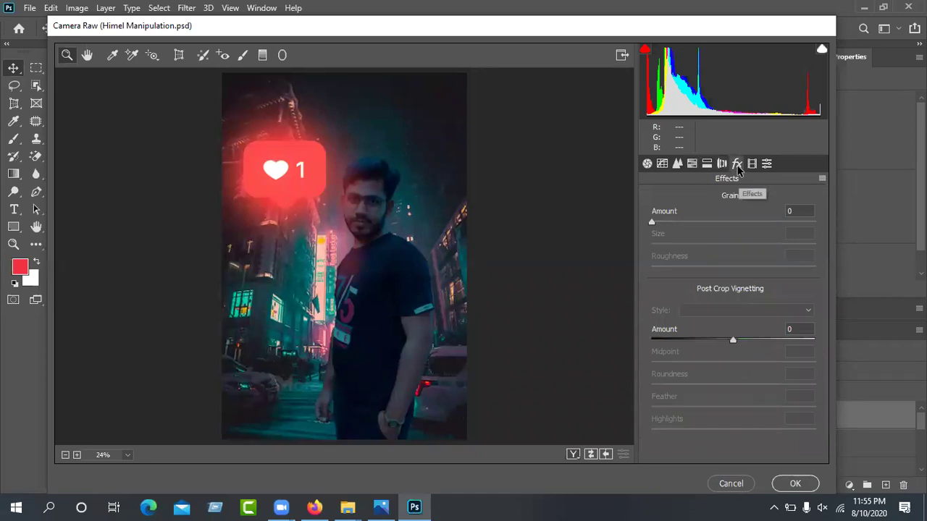
{"action": "left_click", "coordinate": [753, 165]}
{"action": "left_click", "coordinate": [767, 166]}
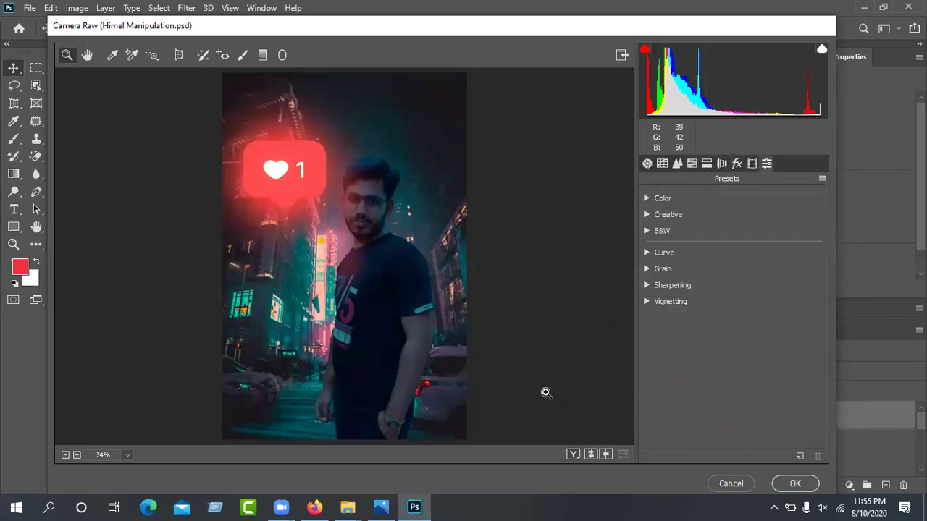
{"action": "left_click", "coordinate": [796, 489]}
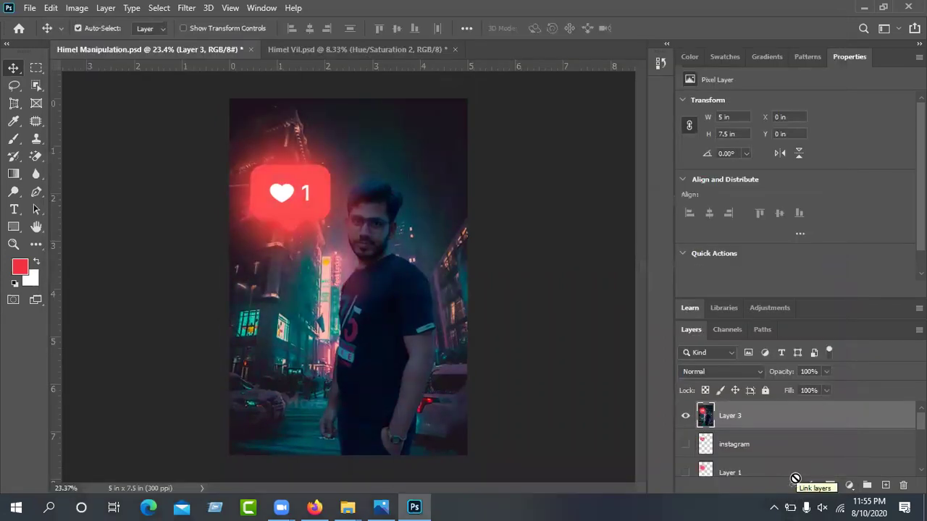
Turn on the visibility of the hidden layers below Layer 3, from the instagram layer to Layer 0
{"action": "left_click", "coordinate": [685, 450]}
{"action": "left_click", "coordinate": [686, 467]}
{"action": "scroll", "coordinate": [686, 467], "scroll_direction": "down", "scroll_amount": 1}
{"action": "left_click", "coordinate": [681, 448]}
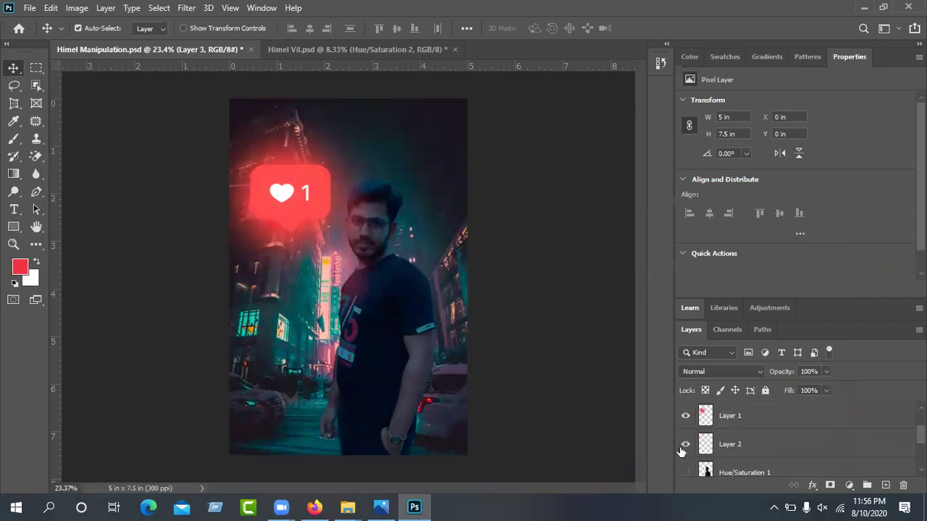
{"action": "scroll", "coordinate": [681, 450], "scroll_direction": "down", "scroll_amount": 1}
{"action": "left_click", "coordinate": [685, 444]}
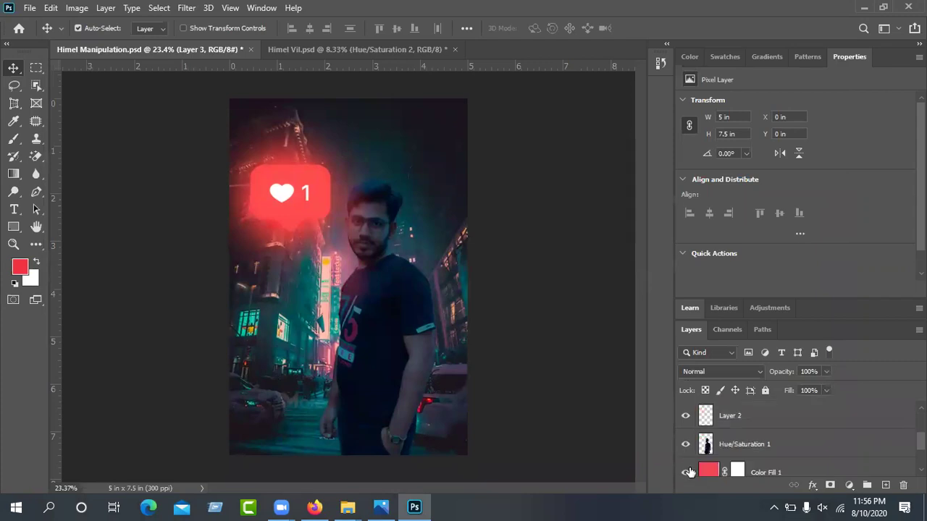
{"action": "scroll", "coordinate": [688, 472], "scroll_direction": "down", "scroll_amount": 1}
{"action": "left_click", "coordinate": [685, 472]}
{"action": "scroll", "coordinate": [687, 472], "scroll_direction": "down", "scroll_amount": 1}
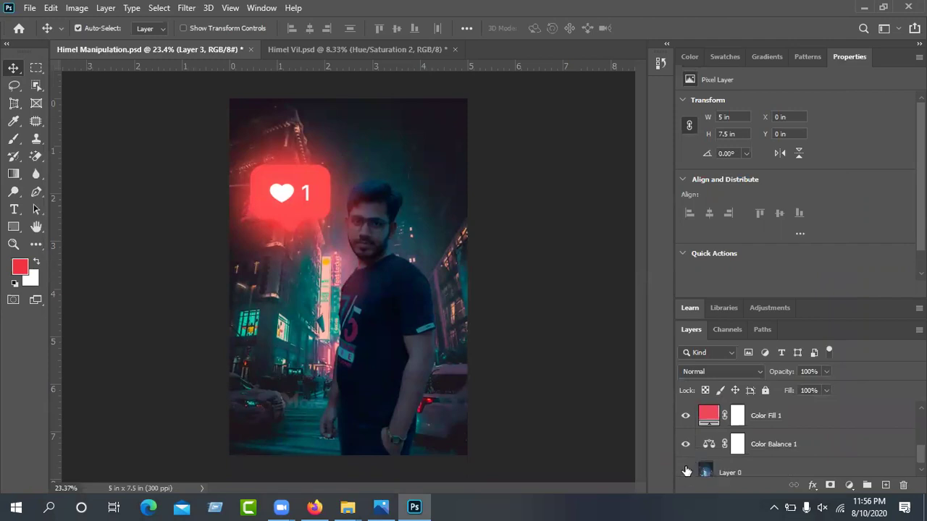
{"action": "left_click", "coordinate": [685, 471]}
{"action": "scroll", "coordinate": [686, 471], "scroll_direction": "down", "scroll_amount": 1}
Toggle the visibility of Layer 3 to compare the composite before and after the color grading
{"action": "scroll", "coordinate": [759, 448], "scroll_direction": "up", "scroll_amount": 3}
{"action": "scroll", "coordinate": [760, 448], "scroll_direction": "down", "scroll_amount": 1}
{"action": "scroll", "coordinate": [691, 426], "scroll_direction": "up", "scroll_amount": 1}
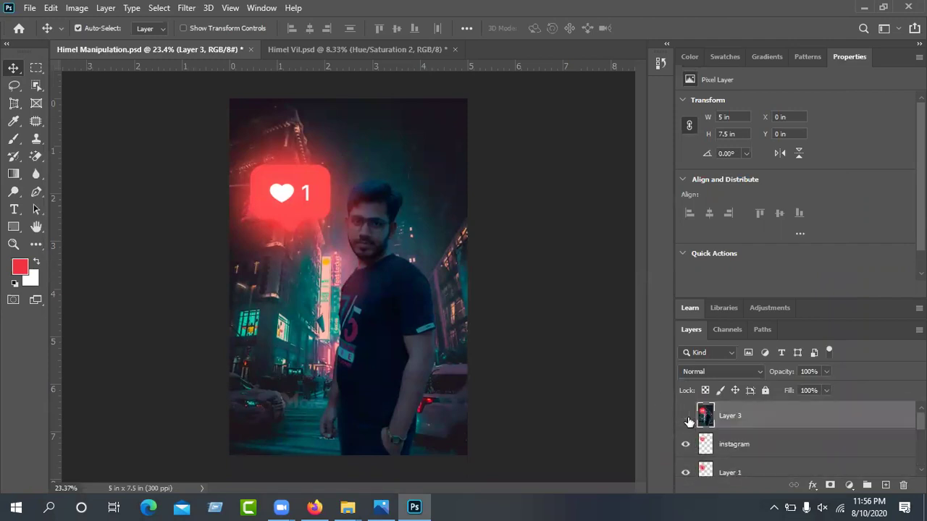
{"action": "left_click", "coordinate": [687, 418]}
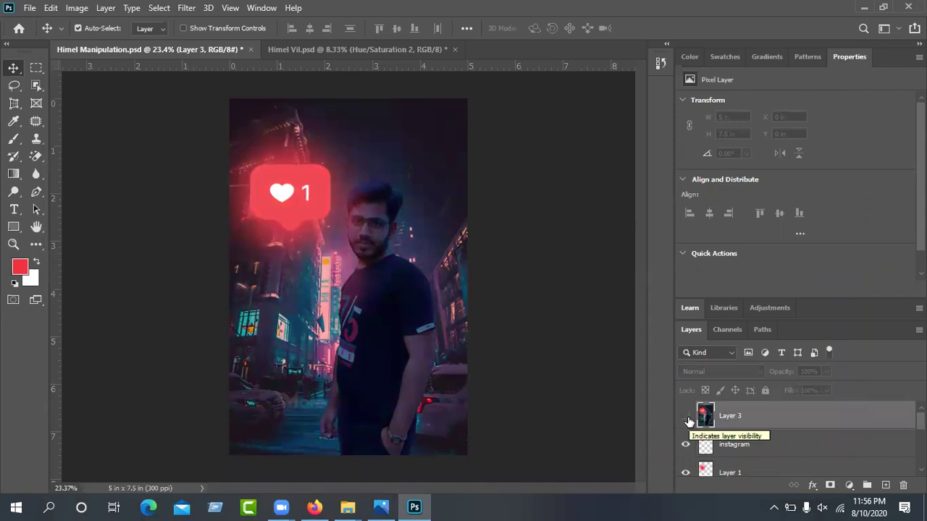
{"action": "left_click", "coordinate": [686, 418]}
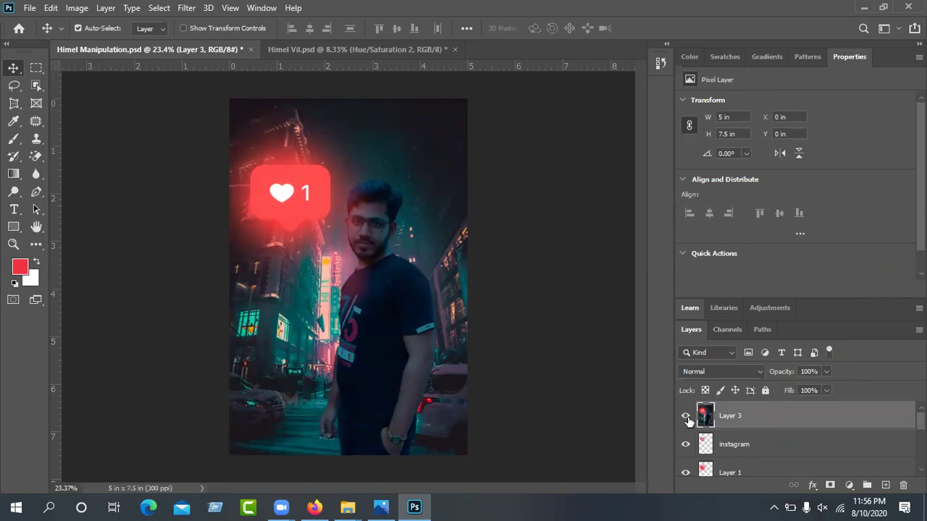
{"action": "left_click", "coordinate": [686, 418]}
{"action": "left_click", "coordinate": [686, 418]}
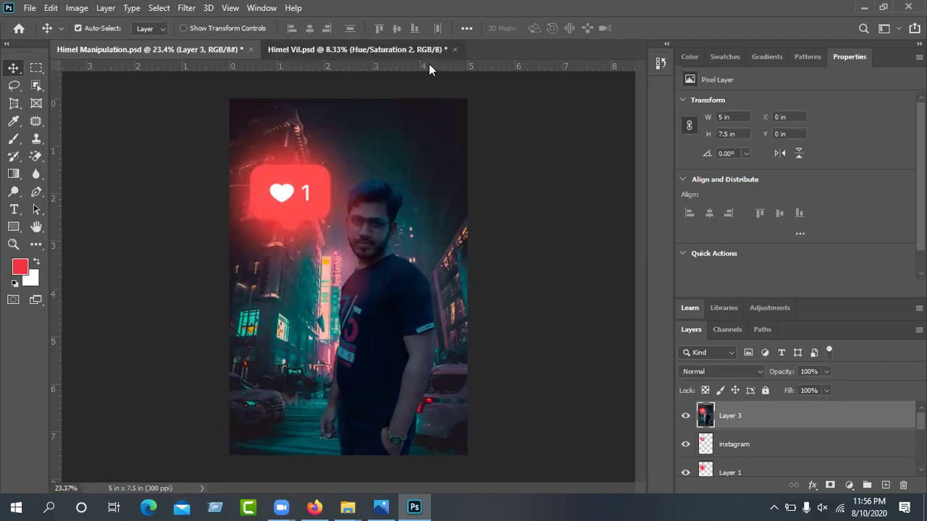
Close the second open document, the one with the Hue/Saturation 2 layer, without saving it
{"action": "left_click", "coordinate": [454, 49]}
{"action": "left_click", "coordinate": [458, 197]}
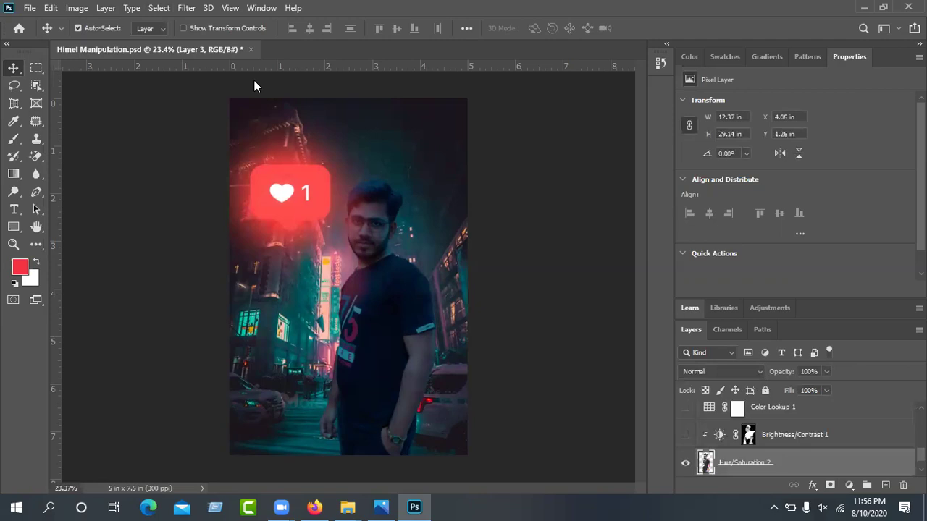
Open the Export As settings for the composite and examine the image width, height and file size
{"action": "left_click", "coordinate": [31, 8]}
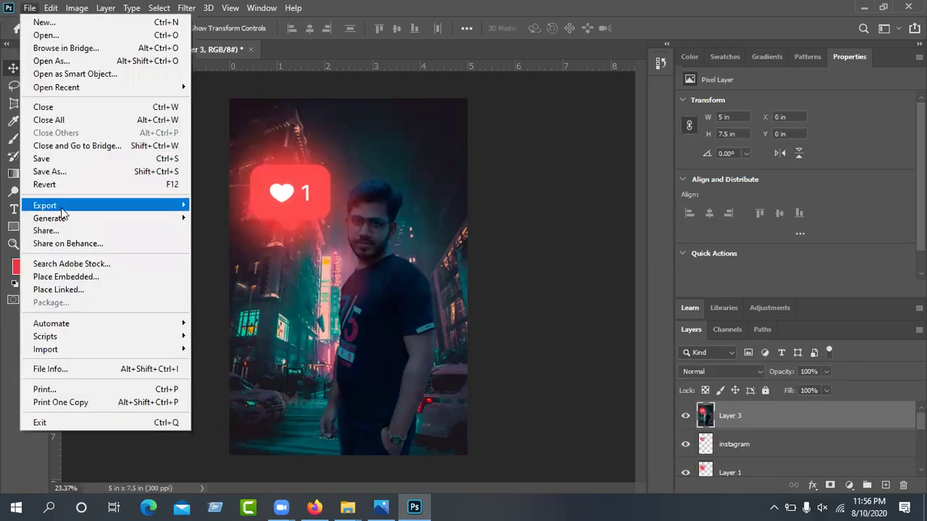
{"action": "mouse_move", "coordinate": [61, 208]}
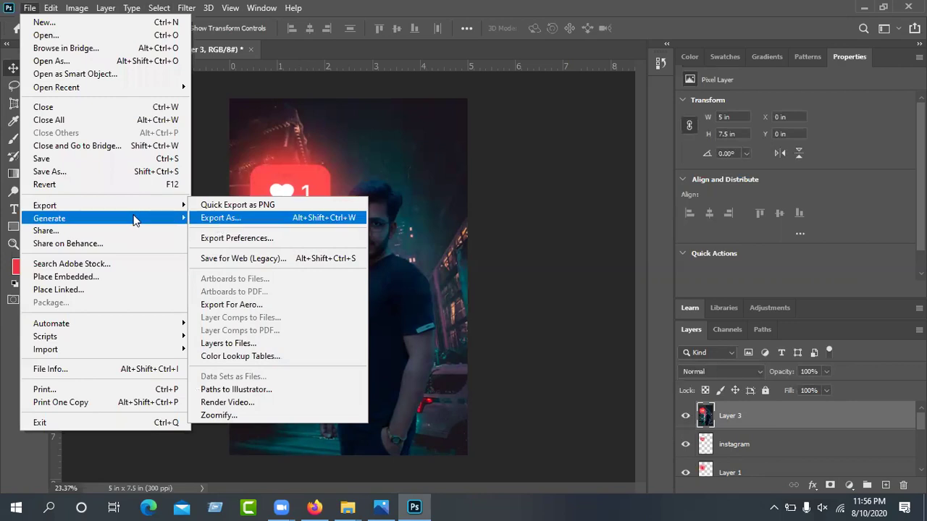
{"action": "left_click", "coordinate": [227, 219]}
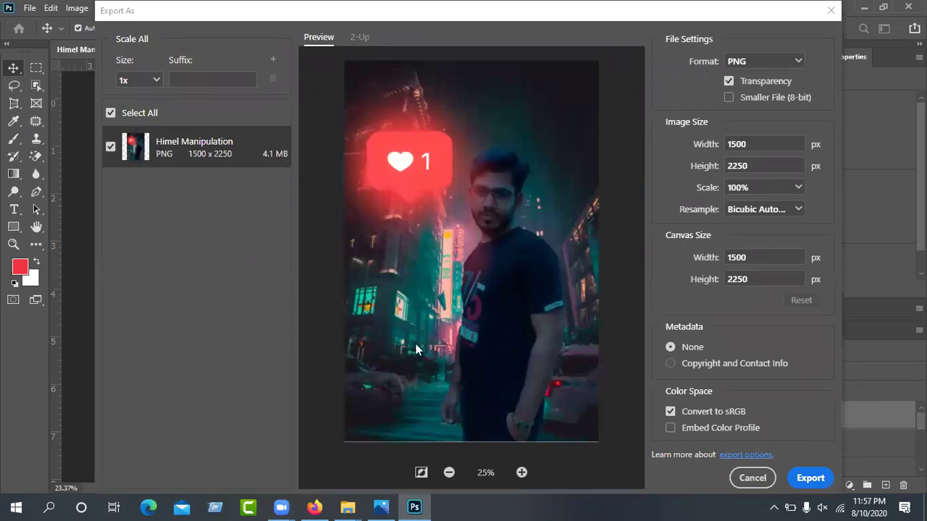
{"action": "left_click", "coordinate": [765, 162]}
{"action": "left_click", "coordinate": [761, 144]}
{"action": "left_click", "coordinate": [761, 144]}
{"action": "left_click_drag", "start_coordinate": [759, 143], "coordinate": [691, 146]}
{"action": "left_click_drag", "start_coordinate": [755, 164], "coordinate": [661, 173]}
{"action": "left_click", "coordinate": [626, 25]}
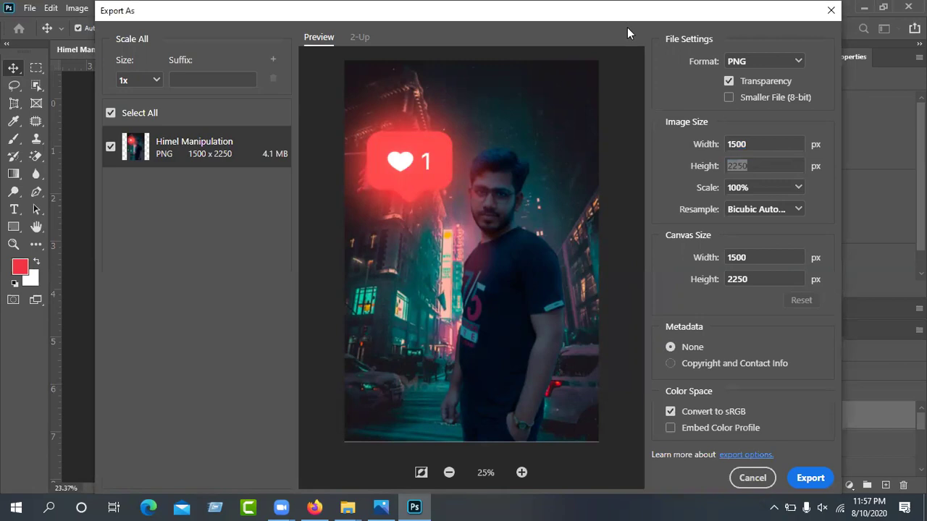
{"action": "left_click_drag", "start_coordinate": [627, 28], "coordinate": [610, 32]}
{"action": "left_click", "coordinate": [629, 76]}
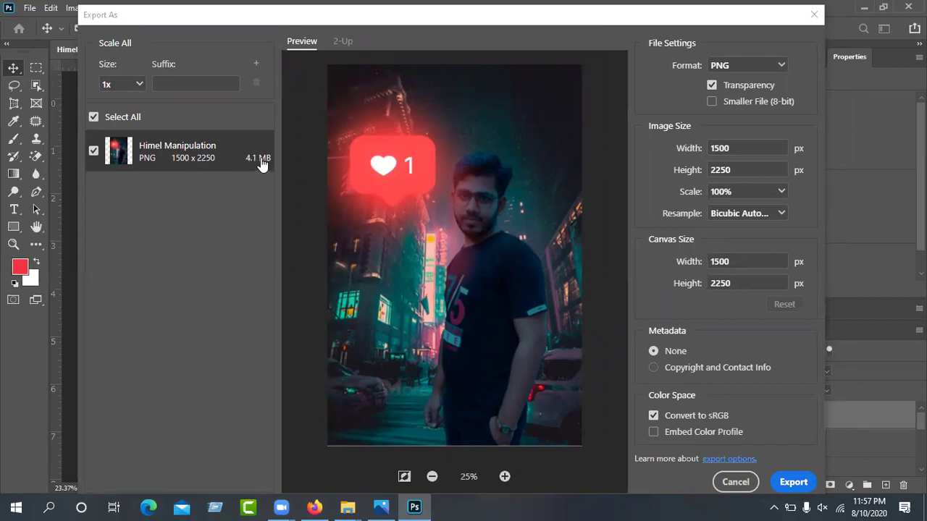
Try the JPG format in the export settings, return to PNG with no metadata, and cancel the export
{"action": "left_click", "coordinate": [728, 65]}
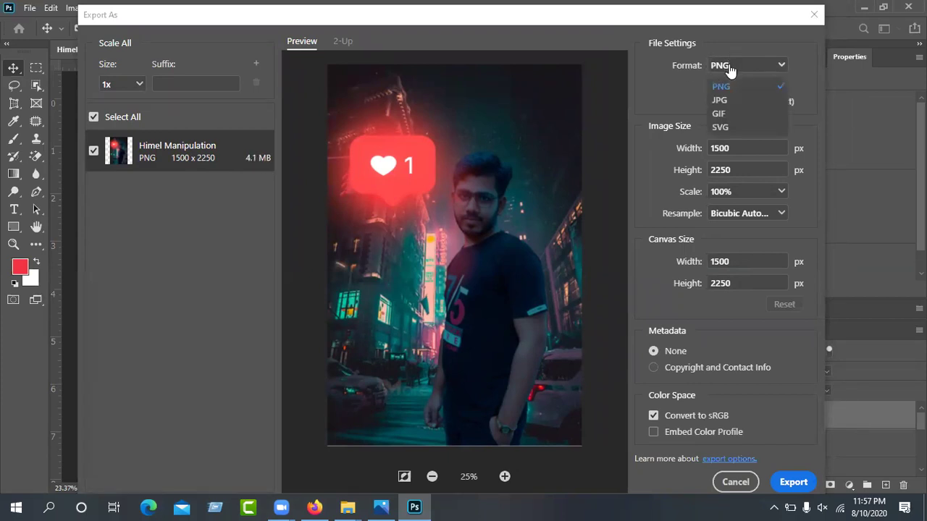
{"action": "left_click", "coordinate": [727, 100]}
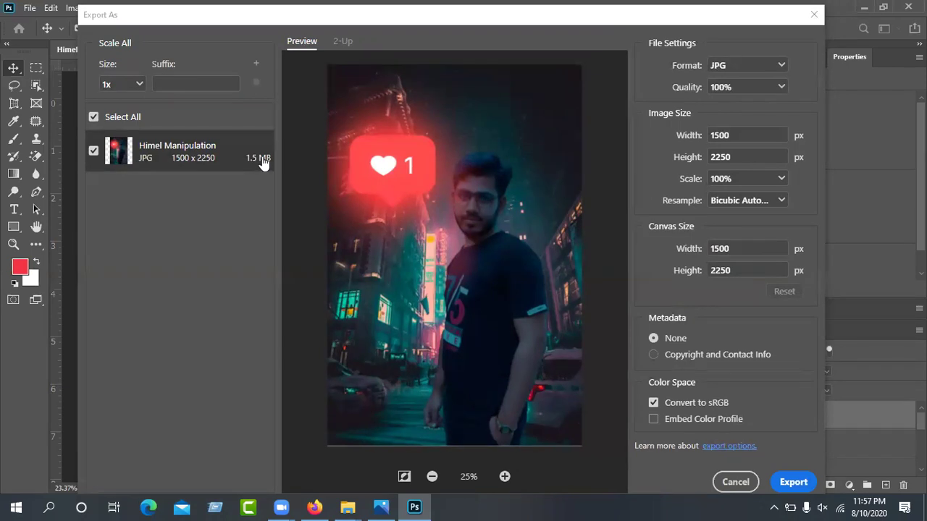
{"action": "left_click", "coordinate": [728, 66]}
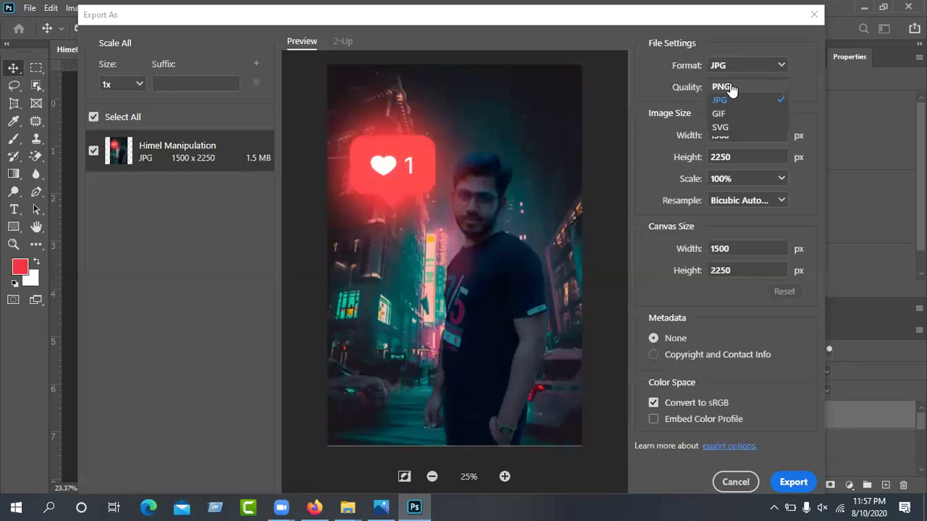
{"action": "left_click", "coordinate": [722, 86]}
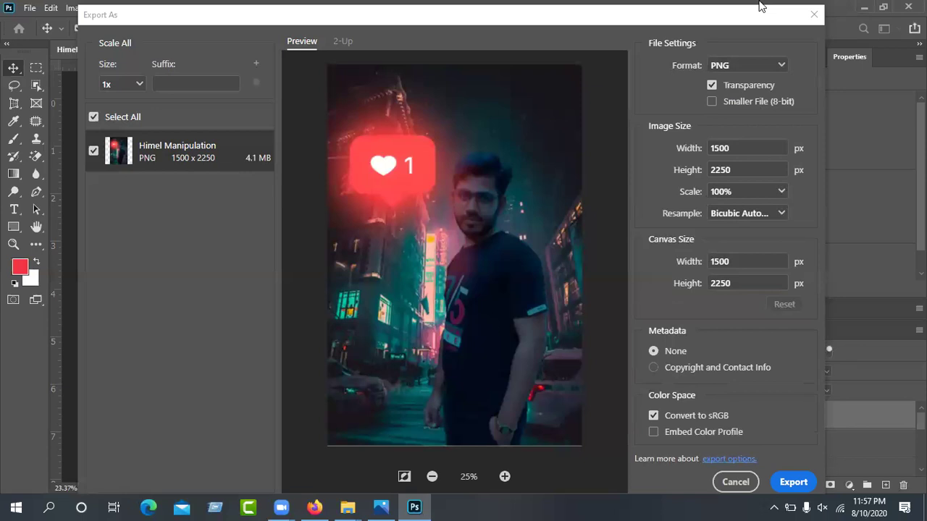
{"action": "left_click", "coordinate": [654, 367]}
{"action": "left_click", "coordinate": [669, 351]}
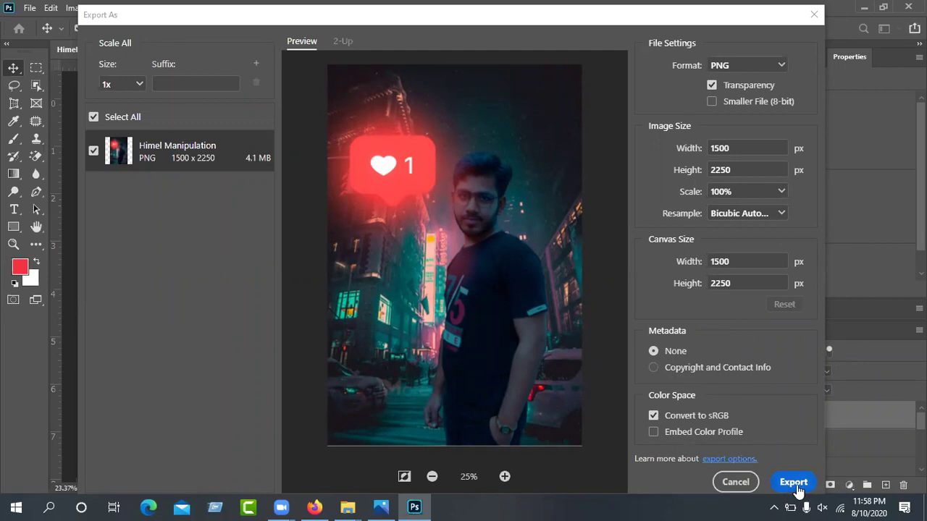
{"action": "left_click", "coordinate": [750, 482]}
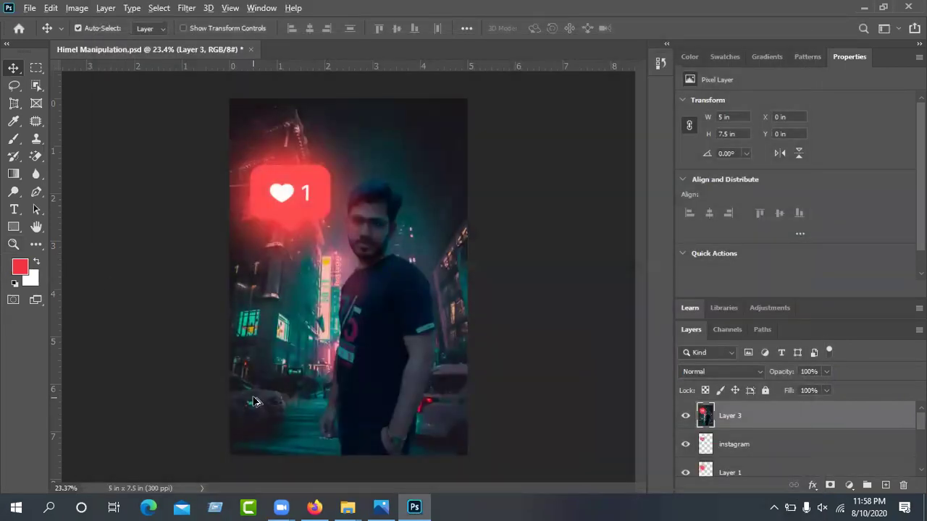
Select the faint "More" text on the street beside the parked car with the Lasso tool
{"action": "scroll", "coordinate": [255, 398], "scroll_direction": "up", "scroll_amount": 8}
{"action": "left_click_drag", "start_coordinate": [333, 399], "coordinate": [335, 262]}
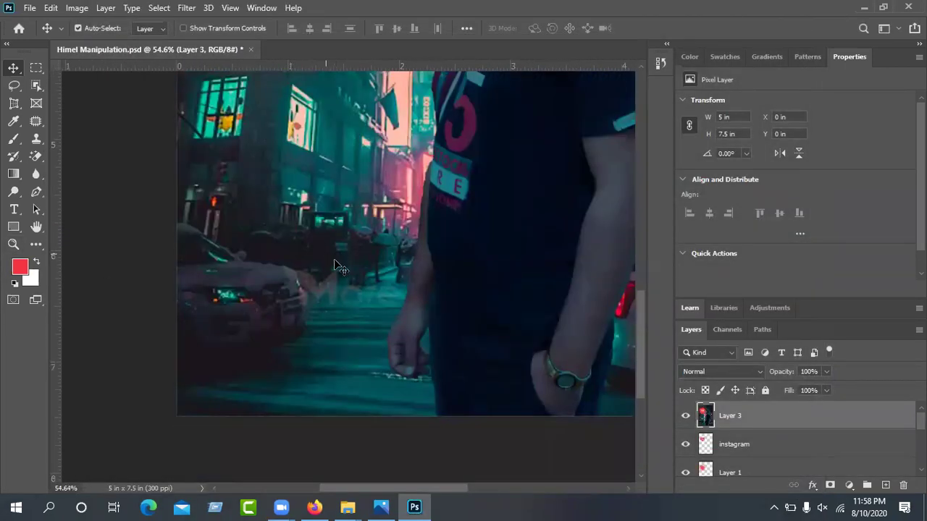
{"action": "left_click", "coordinate": [20, 87]}
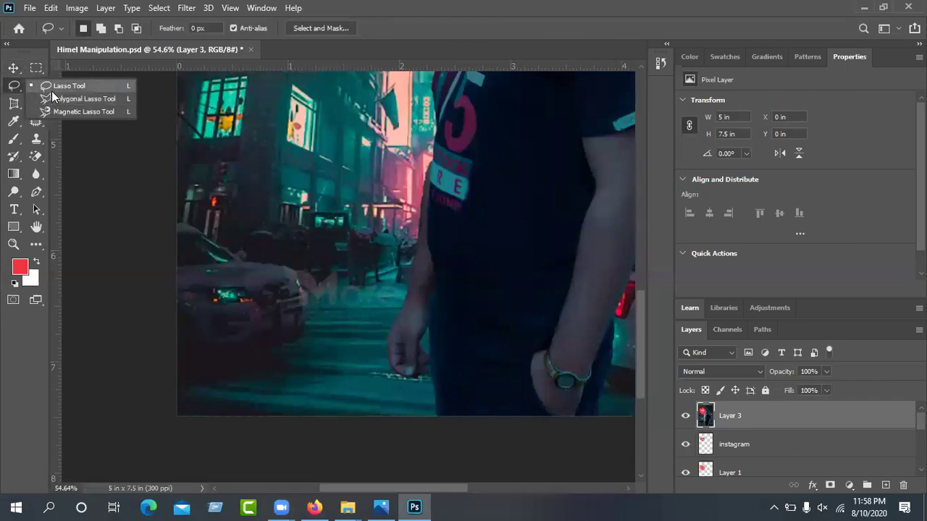
{"action": "left_click", "coordinate": [55, 86]}
{"action": "mouse_move", "coordinate": [389, 283]}
{"action": "left_mouse_down"}
{"action": "mouse_move", "coordinate": [397, 297]}
{"action": "mouse_move", "coordinate": [380, 312]}
{"action": "mouse_move", "coordinate": [324, 313]}
{"action": "mouse_move", "coordinate": [308, 309]}
{"action": "mouse_move", "coordinate": [302, 272]}
{"action": "mouse_move", "coordinate": [388, 282]}
{"action": "left_mouse_up"}
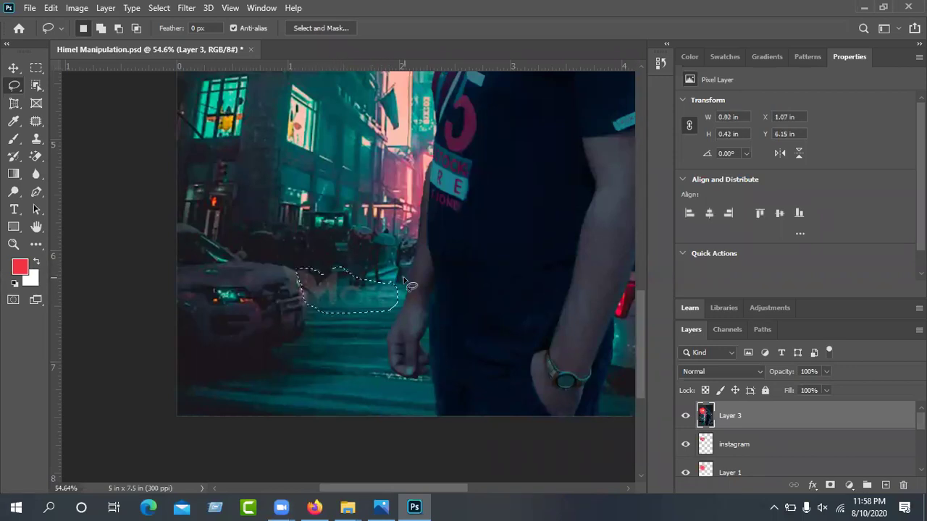
Try a Content-Aware fill at 100% opacity on the lassoed text, undo it, and clear the selection
{"action": "left_click", "coordinate": [51, 7]}
{"action": "left_click", "coordinate": [98, 219]}
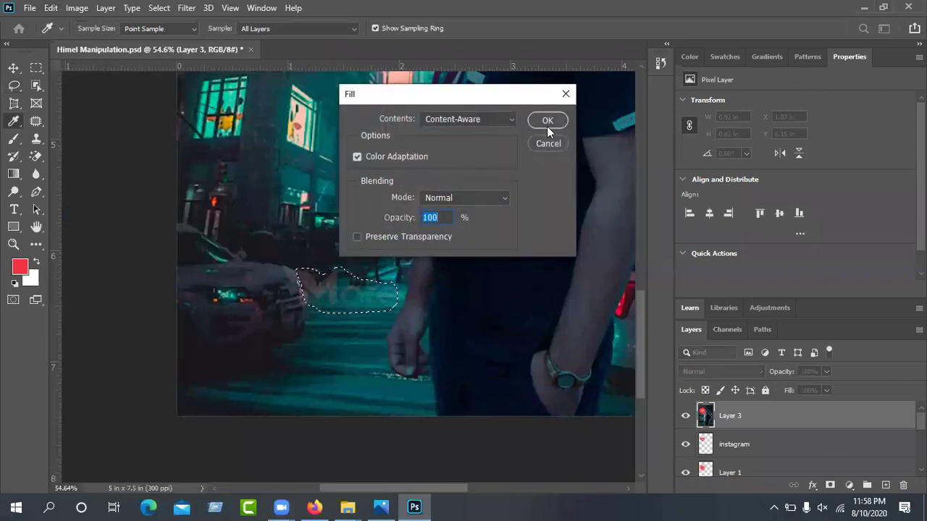
{"action": "left_click", "coordinate": [547, 121]}
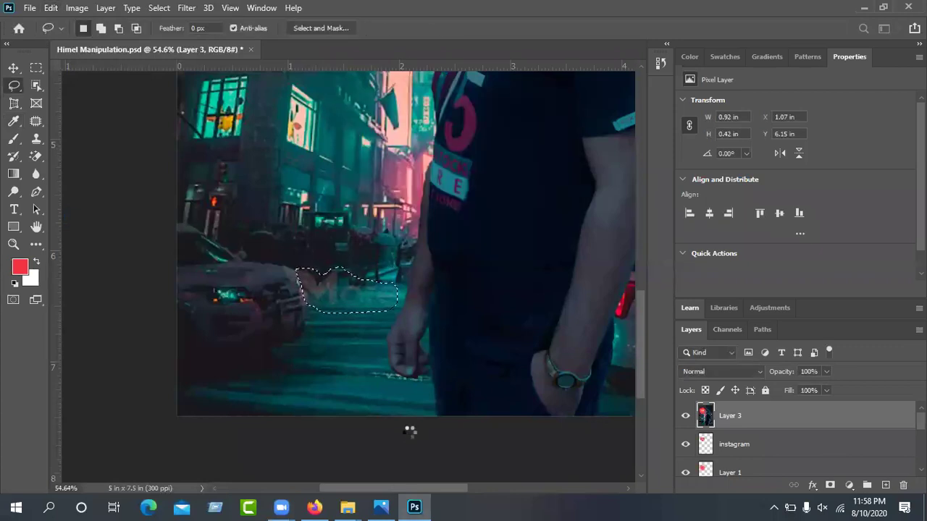
{"action": "key", "text": "ctrl+d"}
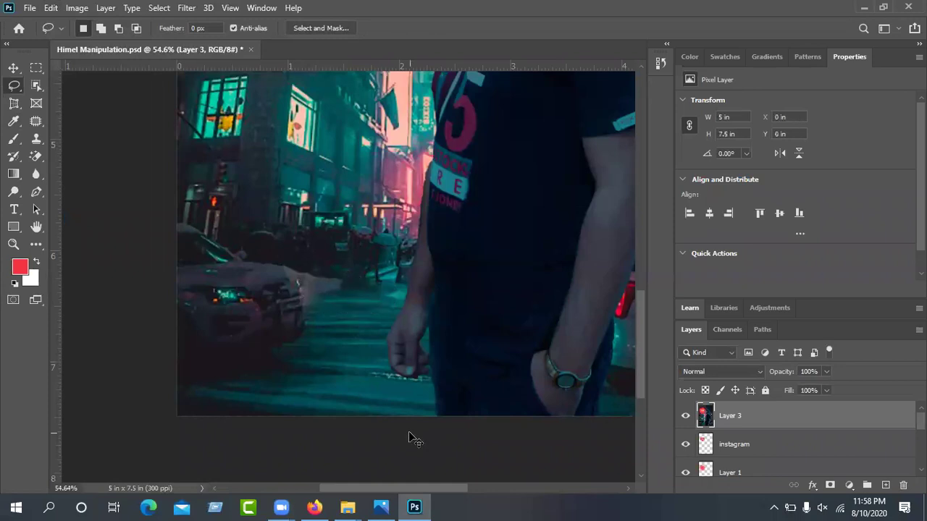
{"action": "key", "text": "ctrl+shift+d"}
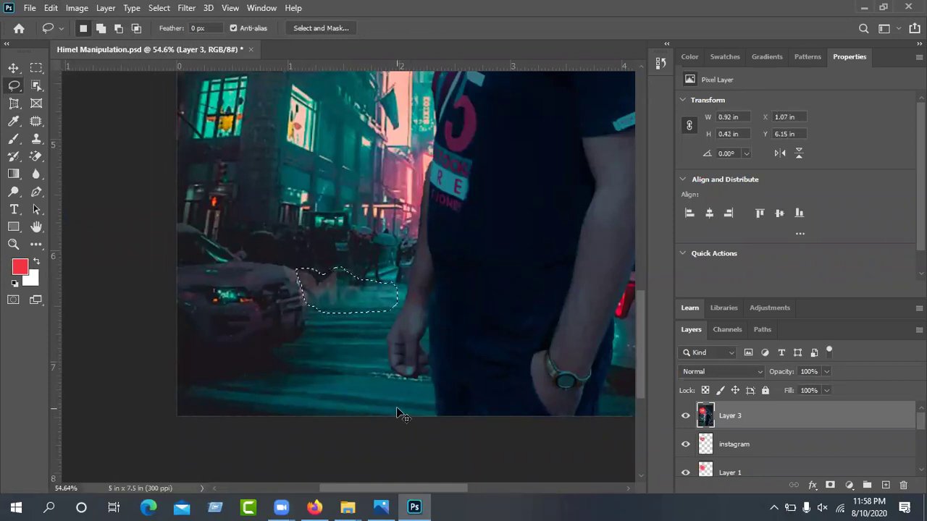
{"action": "key", "text": "ctrl+d"}
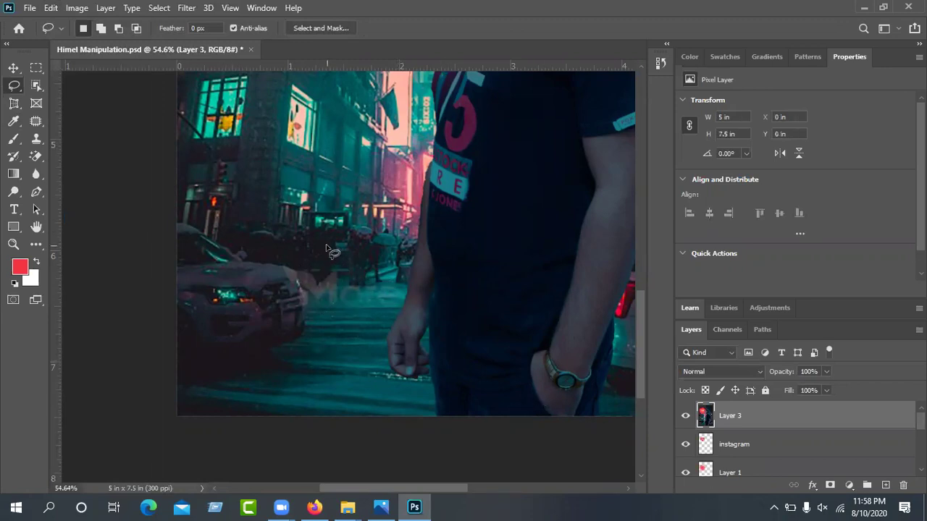
Export the composite as a PNG at 100% scale without metadata, saving it to the Desktop under the suggested file name
{"action": "scroll", "coordinate": [328, 250], "scroll_direction": "down", "scroll_amount": 5}
{"action": "scroll", "coordinate": [318, 239], "scroll_direction": "up", "scroll_amount": 1}
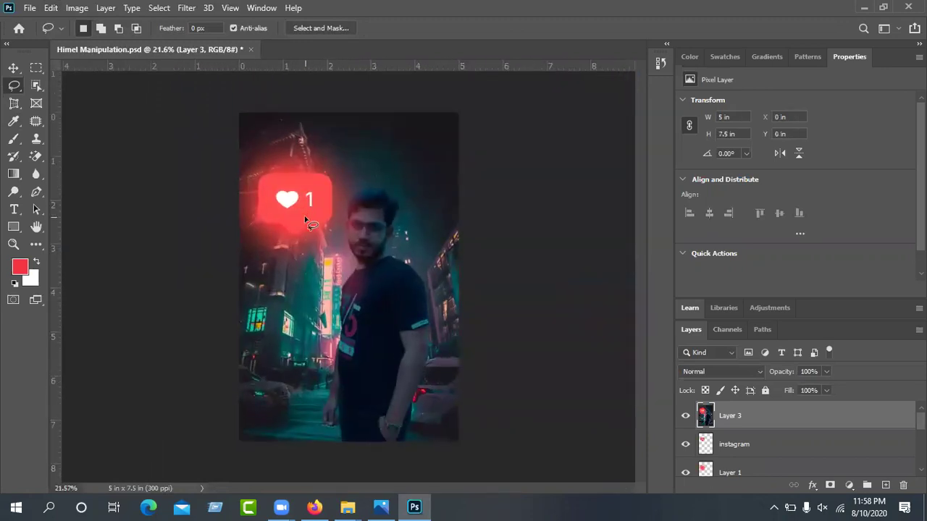
{"action": "scroll", "coordinate": [305, 219], "scroll_direction": "up", "scroll_amount": 1}
{"action": "left_click", "coordinate": [32, 9]}
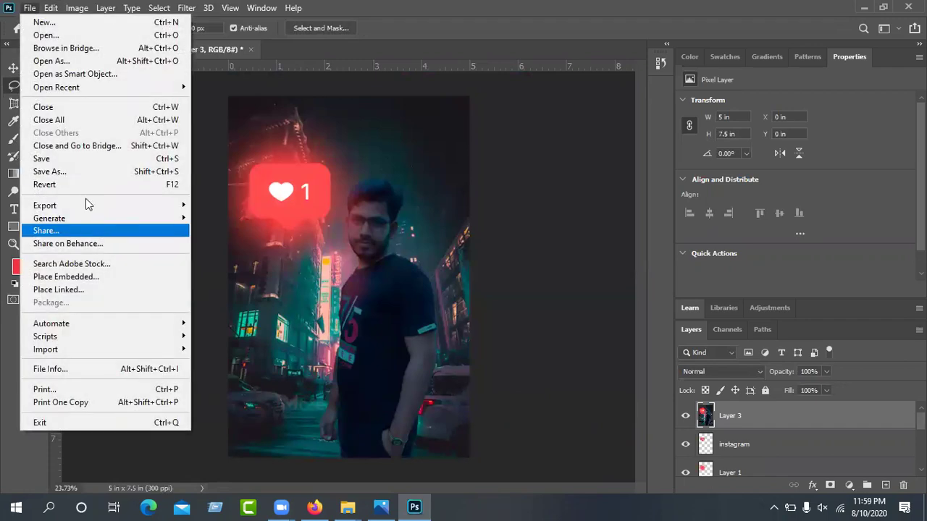
{"action": "mouse_move", "coordinate": [74, 206]}
{"action": "left_click", "coordinate": [255, 220]}
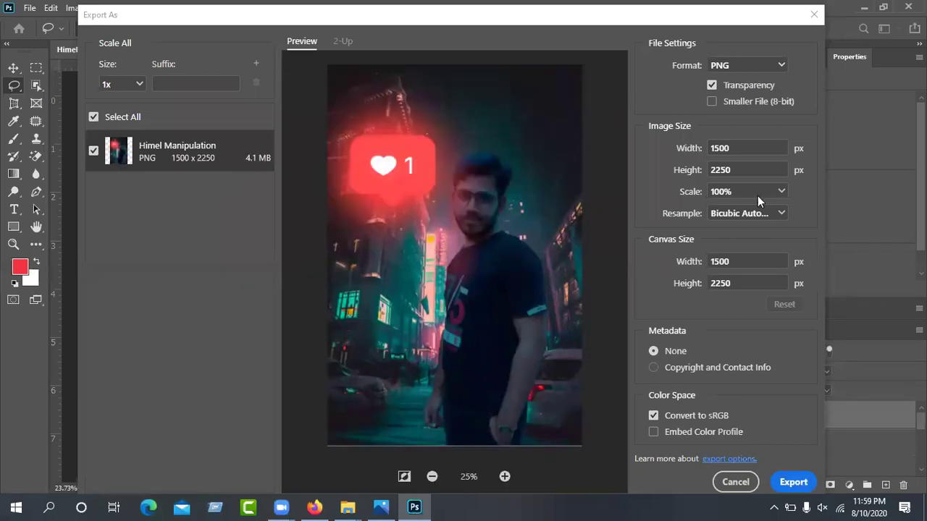
{"action": "left_click", "coordinate": [781, 478]}
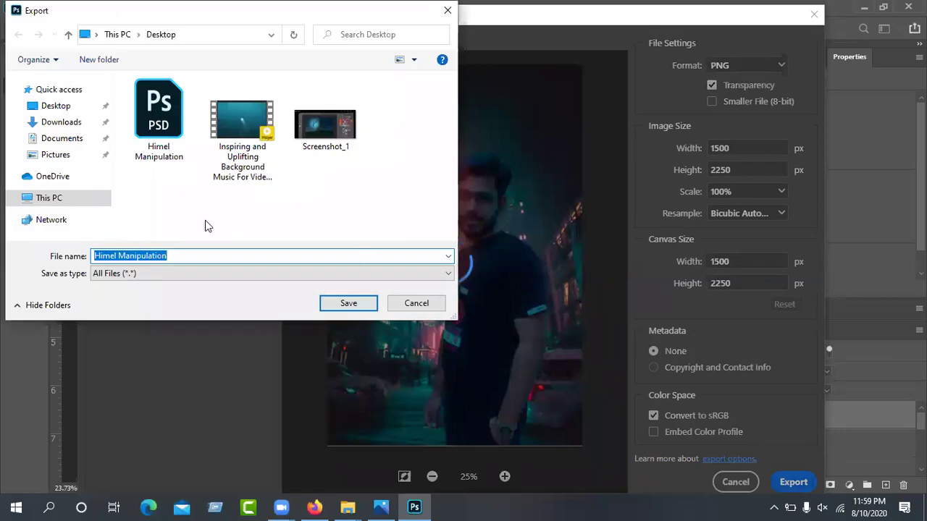
{"action": "left_click", "coordinate": [340, 305]}
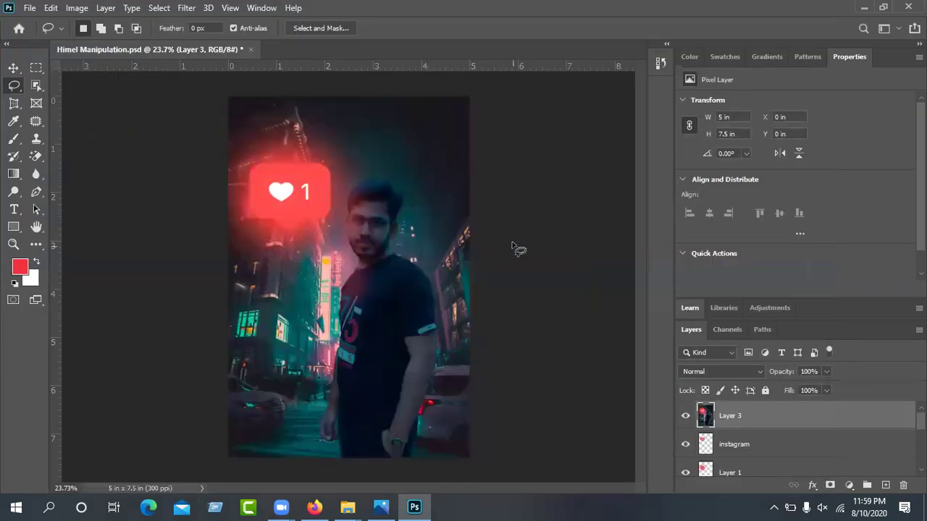
Create a new document named YT, 1280 pixels wide and 720 pixels high at 300 pixels/inch
{"action": "left_click", "coordinate": [14, 68]}
{"action": "left_click", "coordinate": [555, 158]}
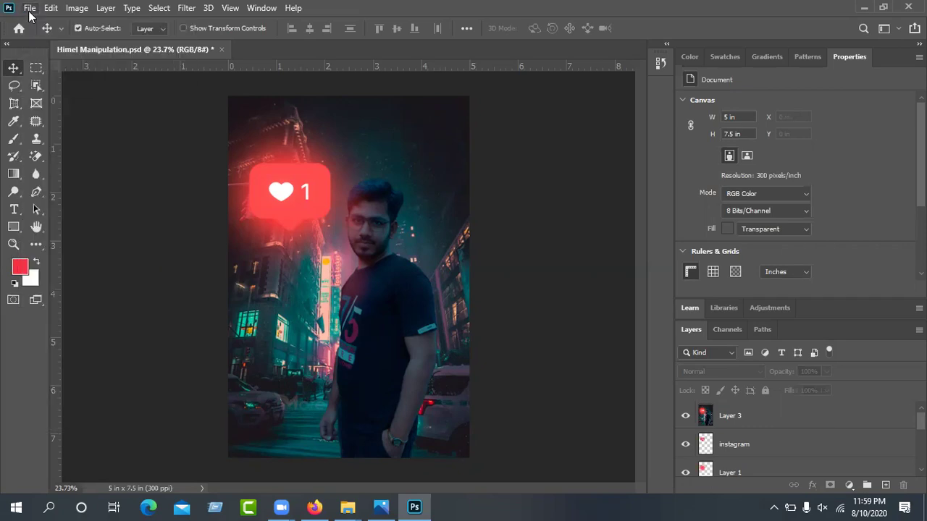
{"action": "left_click", "coordinate": [27, 9]}
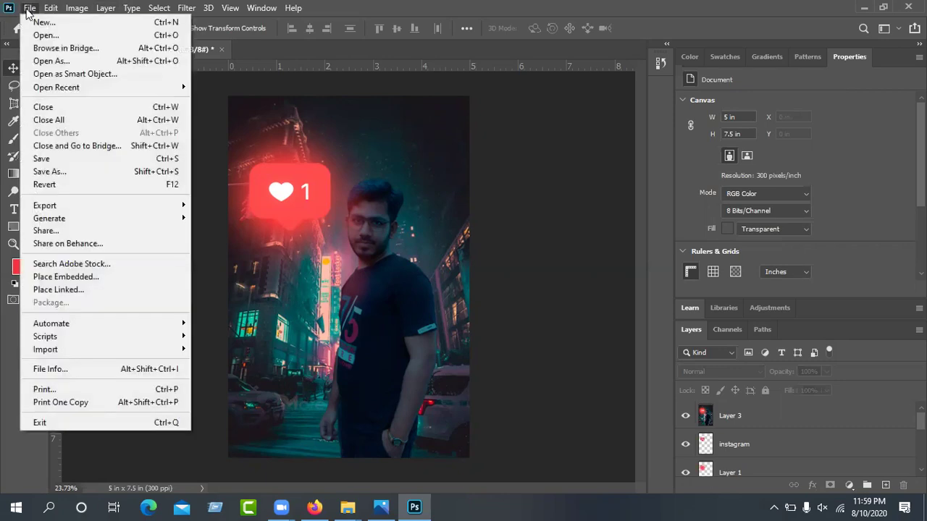
{"action": "left_click", "coordinate": [32, 19]}
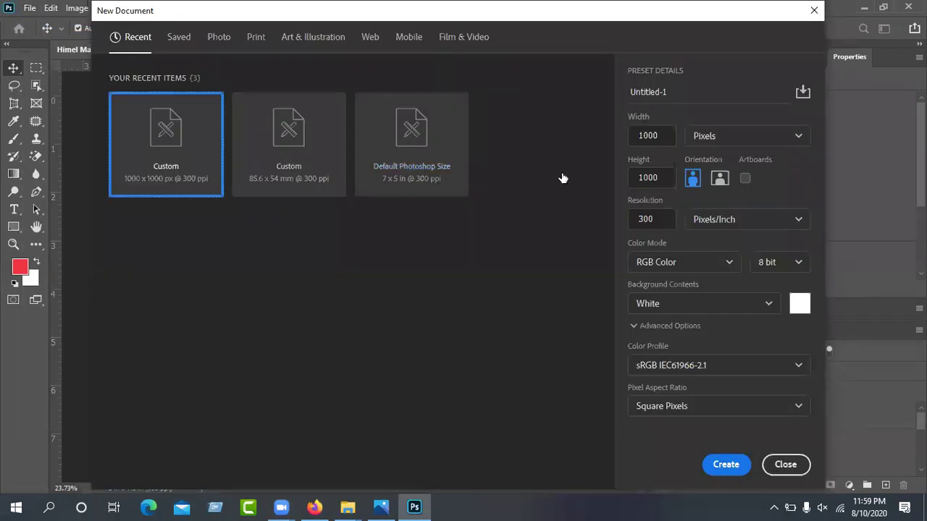
{"action": "type", "text": "12"}
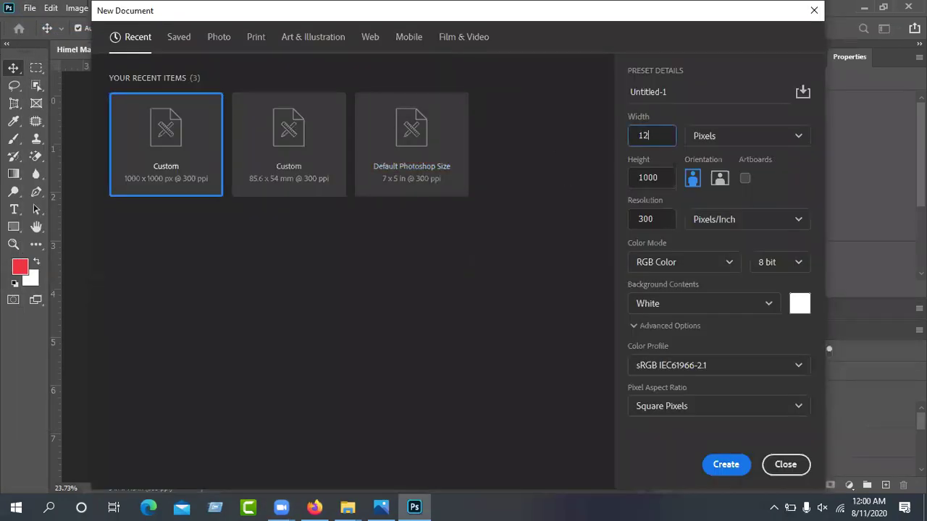
{"action": "type", "text": "80"}
{"action": "key", "text": "Tab"}
{"action": "type", "text": "72"}
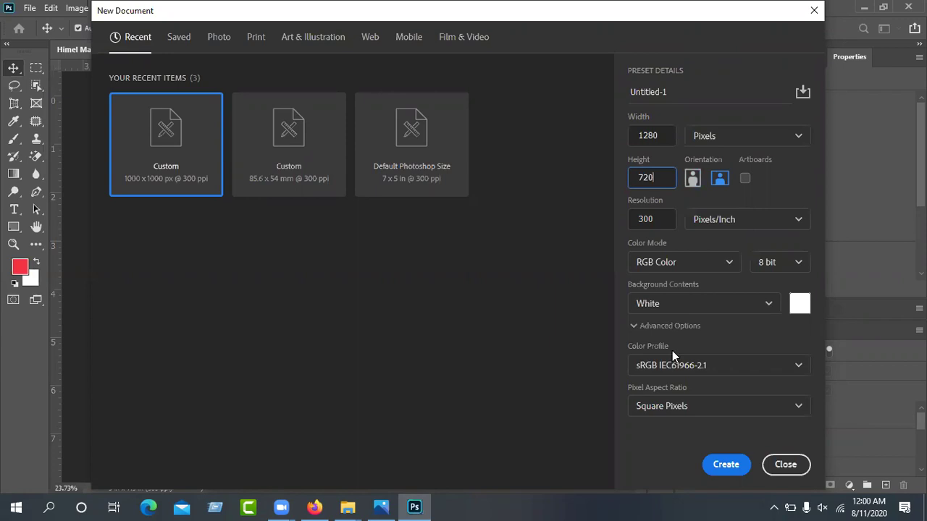
{"action": "left_click", "coordinate": [695, 92]}
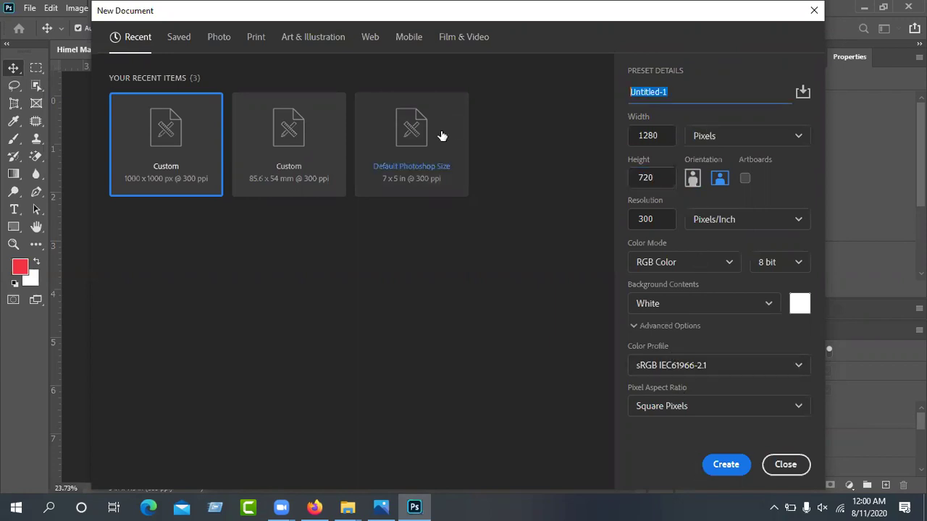
{"action": "type", "text": "YO"}
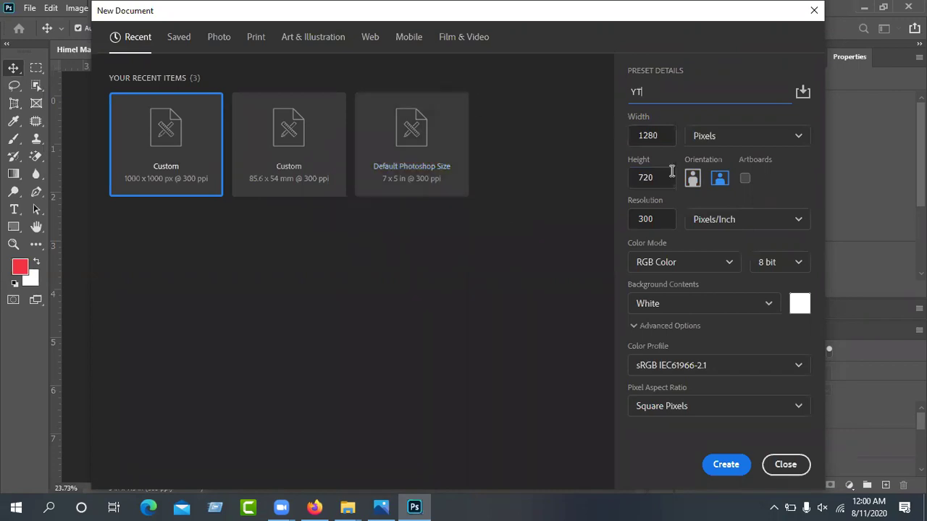
{"action": "left_click", "coordinate": [718, 464]}
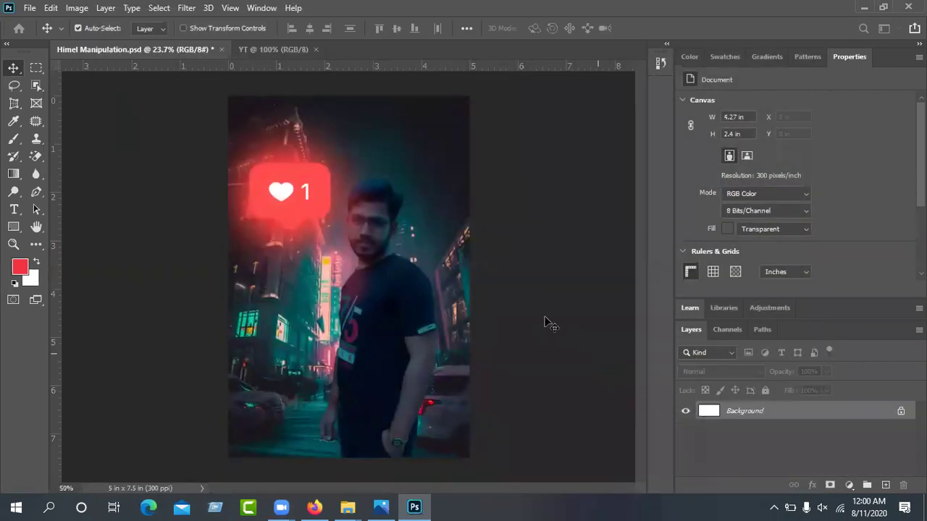
Copy the finished composite layer from the manipulation document into the YT document with the Move tool
{"action": "left_click", "coordinate": [141, 49]}
{"action": "left_click_drag", "start_coordinate": [284, 245], "coordinate": [301, 301]}
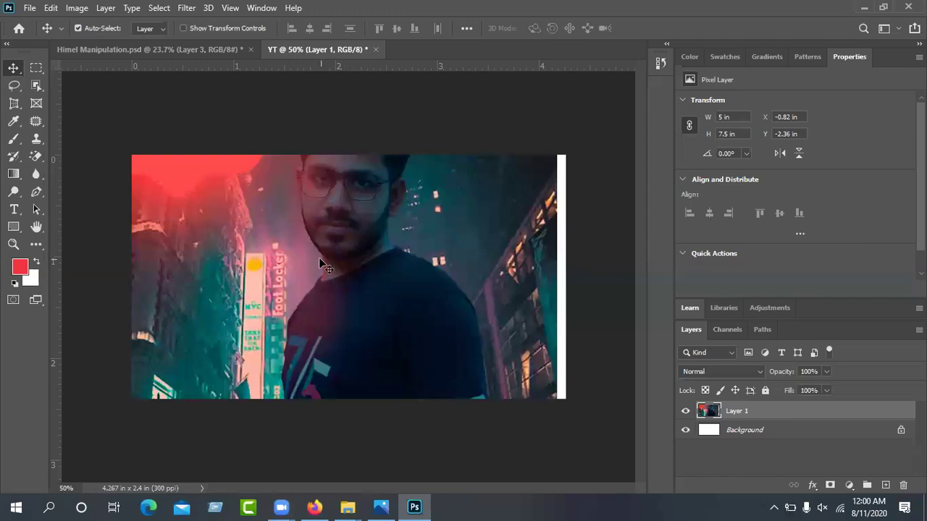
{"action": "scroll", "coordinate": [321, 269], "scroll_direction": "down", "scroll_amount": 4}
{"action": "scroll", "coordinate": [328, 245], "scroll_direction": "up", "scroll_amount": 4}
Scale the composite picture proportionally to about 32% so it fits the height of the YT canvas
{"action": "left_click", "coordinate": [232, 29]}
{"action": "scroll", "coordinate": [345, 214], "scroll_direction": "down", "scroll_amount": 1}
{"action": "scroll", "coordinate": [344, 214], "scroll_direction": "down", "scroll_amount": 3}
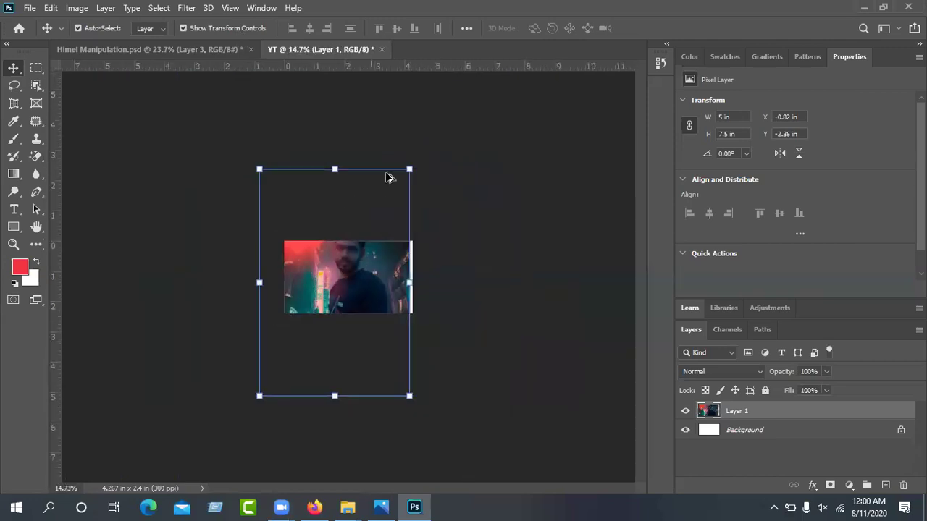
{"action": "left_click_drag", "start_coordinate": [409, 170], "coordinate": [370, 258]}
{"action": "scroll", "coordinate": [370, 258], "scroll_direction": "up", "scroll_amount": 5}
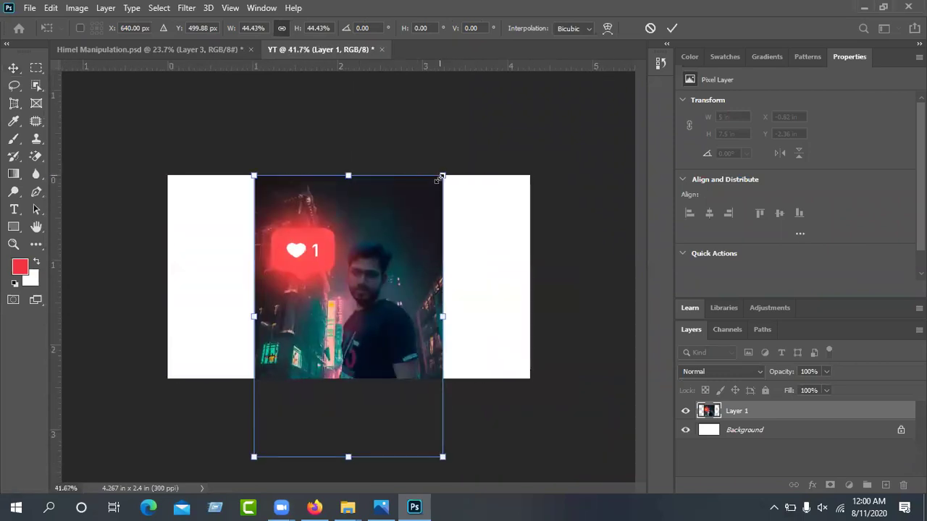
{"action": "left_click_drag", "start_coordinate": [439, 179], "coordinate": [399, 233]}
{"action": "left_click_drag", "start_coordinate": [332, 295], "coordinate": [356, 227]}
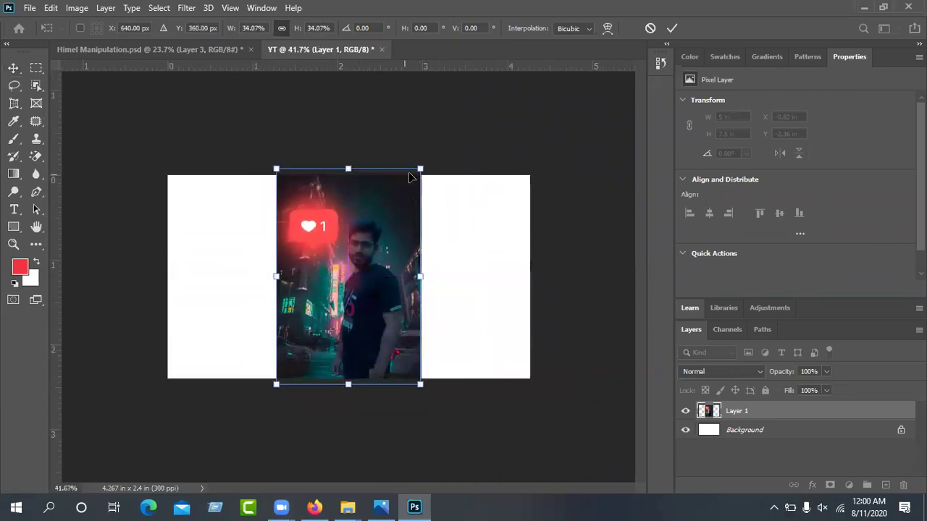
{"action": "left_click_drag", "start_coordinate": [420, 168], "coordinate": [415, 175]}
{"action": "scroll", "coordinate": [355, 338], "scroll_direction": "up", "scroll_amount": 3}
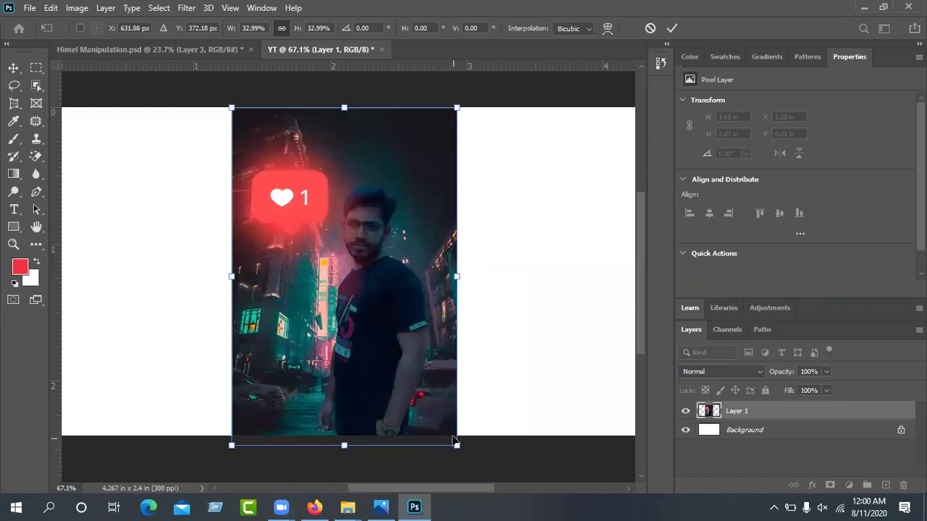
{"action": "left_click_drag", "start_coordinate": [457, 446], "coordinate": [450, 434]}
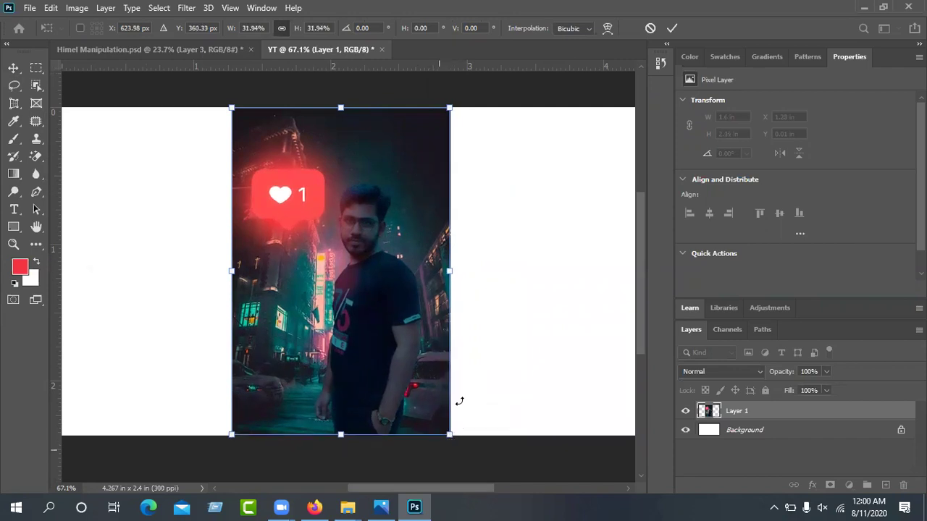
{"action": "left_click", "coordinate": [671, 28]}
Enlarge the picture to 100.57% to cover the full canvas height, hide the transform controls, and move it to the horizontal centre
{"action": "left_click_drag", "start_coordinate": [427, 182], "coordinate": [426, 182]}
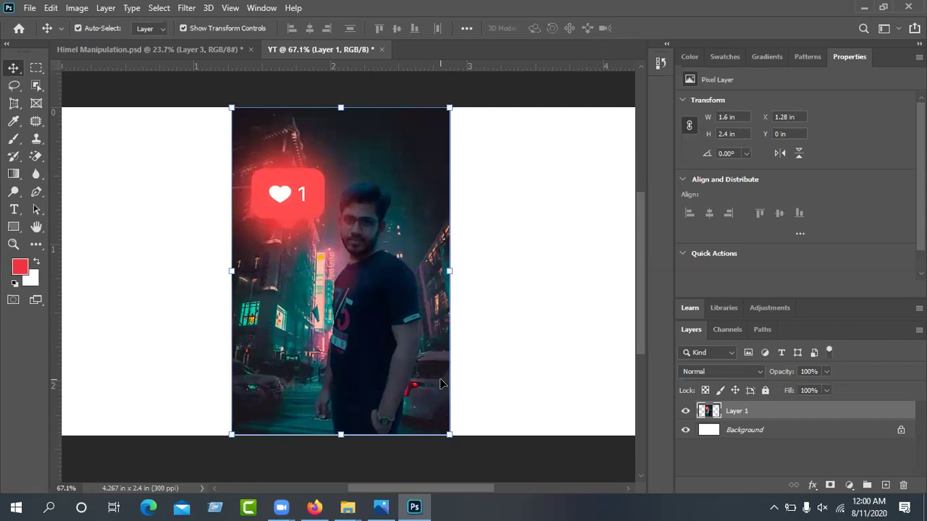
{"action": "left_click_drag", "start_coordinate": [450, 433], "coordinate": [451, 436]}
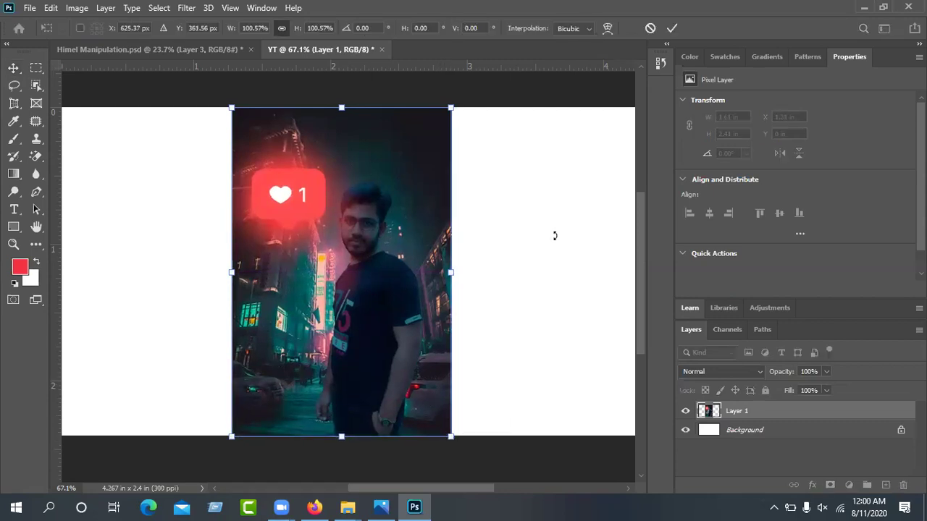
{"action": "left_click", "coordinate": [672, 28]}
{"action": "key", "text": "ctrl+minus"}
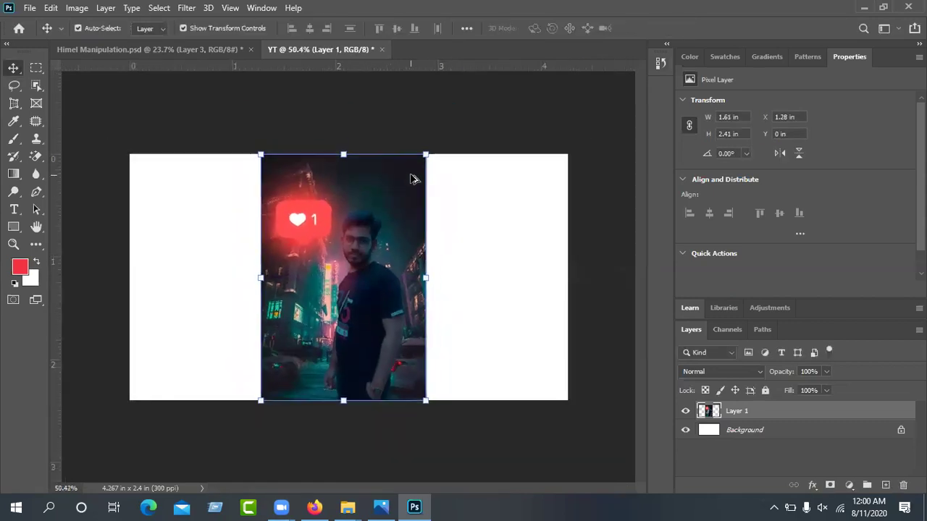
{"action": "left_click", "coordinate": [184, 28]}
{"action": "left_click_drag", "start_coordinate": [347, 255], "coordinate": [377, 299]}
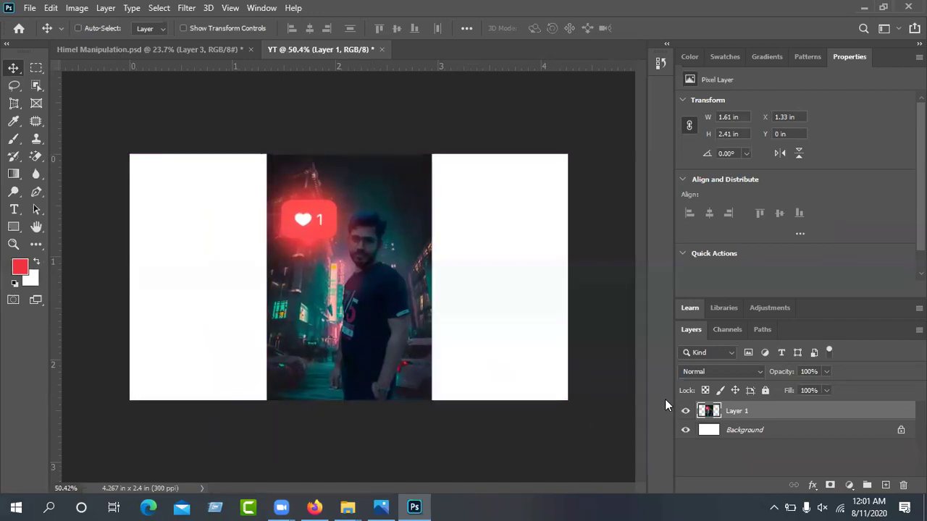
Duplicate the picture twice, placing the two lower layers against the canvas's left and right edges beneath the central picture
{"action": "key", "text": "ctrl+j"}
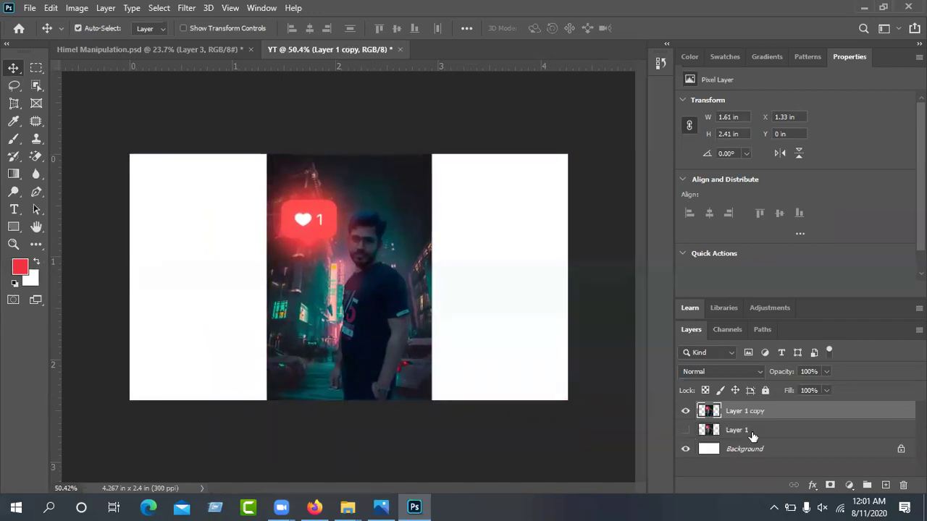
{"action": "left_click", "coordinate": [742, 430]}
{"action": "left_click", "coordinate": [684, 430]}
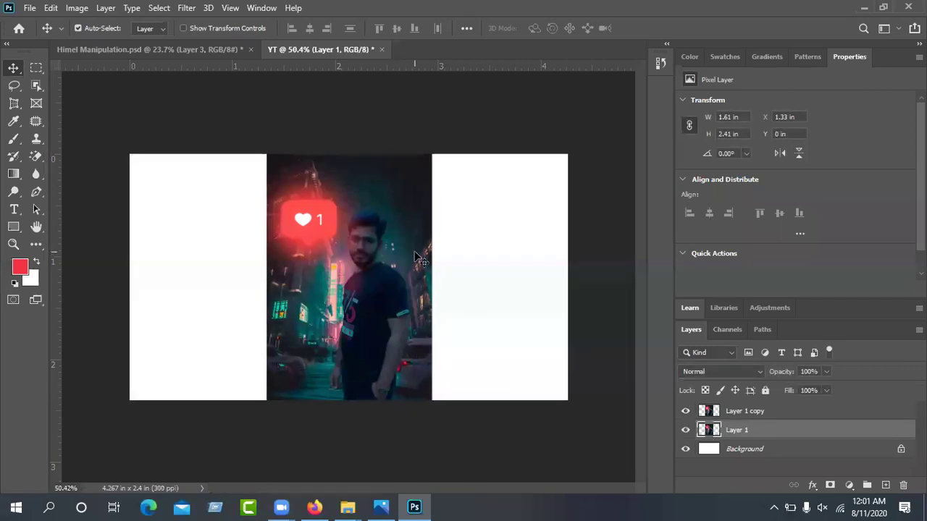
{"action": "left_click_drag", "start_coordinate": [333, 342], "coordinate": [202, 341]}
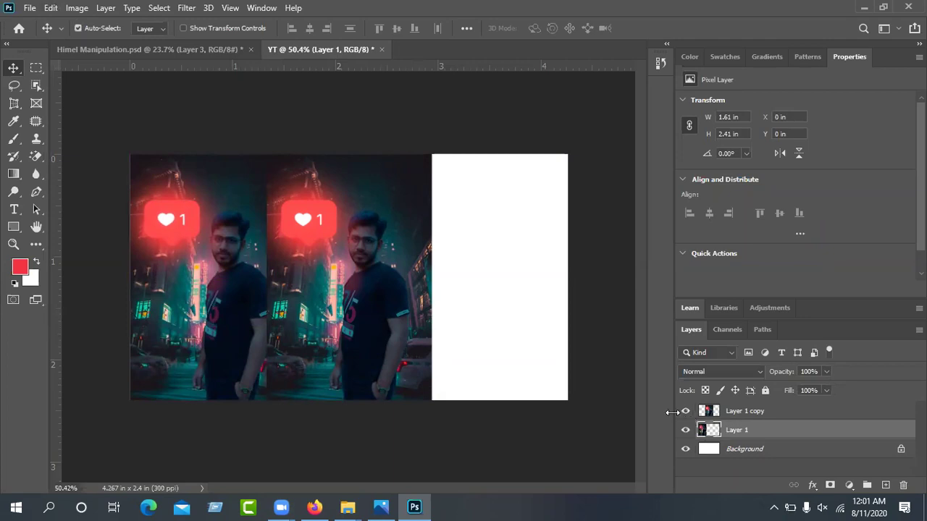
{"action": "key", "text": "ctrl+j"}
{"action": "left_click_drag", "start_coordinate": [229, 299], "coordinate": [492, 292]}
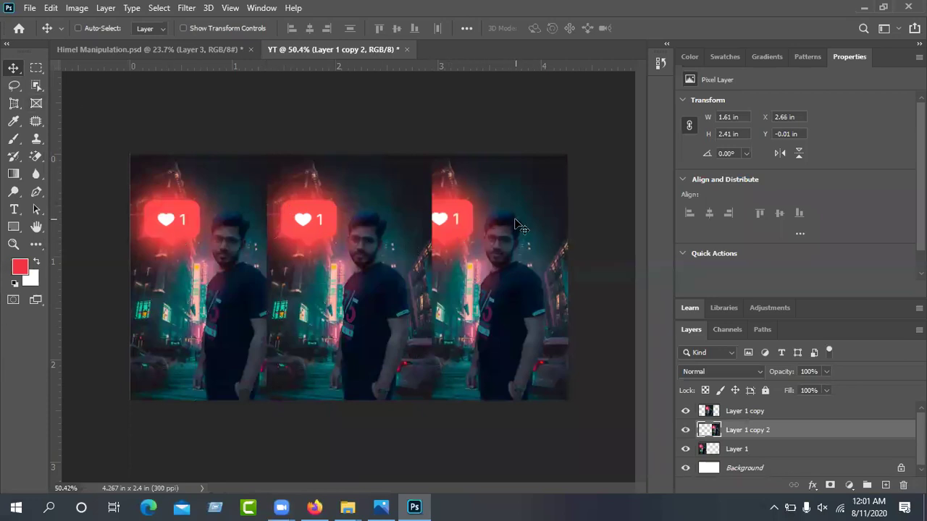
Merge the two side picture layers into one layer and convert it to a smart object
{"action": "left_click", "coordinate": [801, 450], "text": "shift"}
{"action": "right_click", "coordinate": [802, 451]}
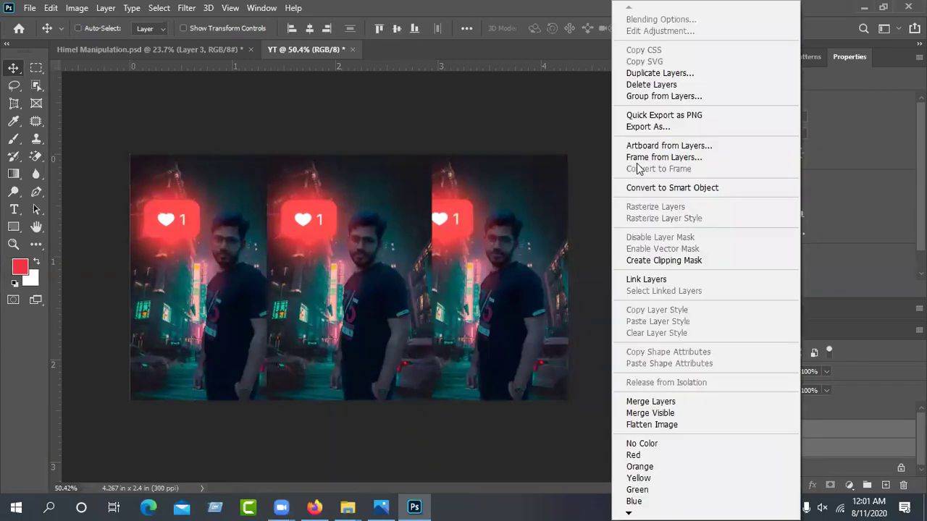
{"action": "left_click", "coordinate": [666, 401]}
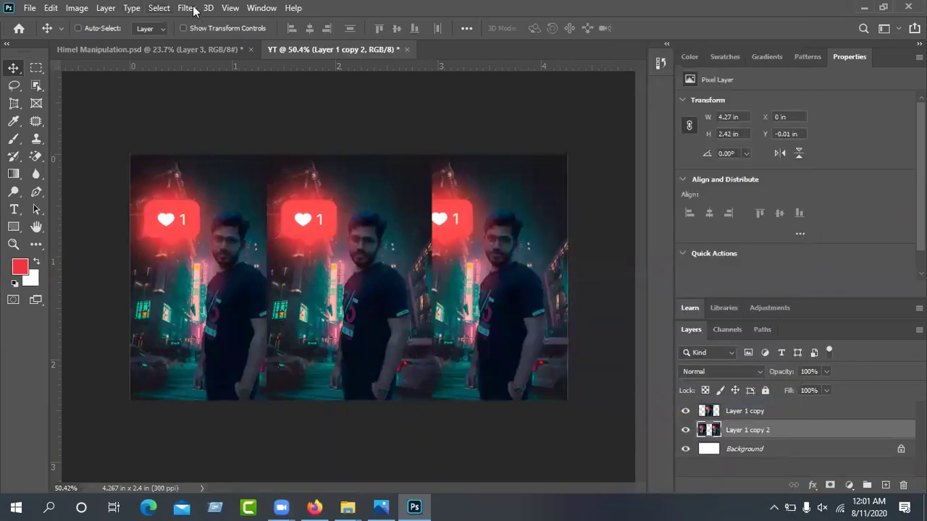
{"action": "right_click", "coordinate": [804, 427]}
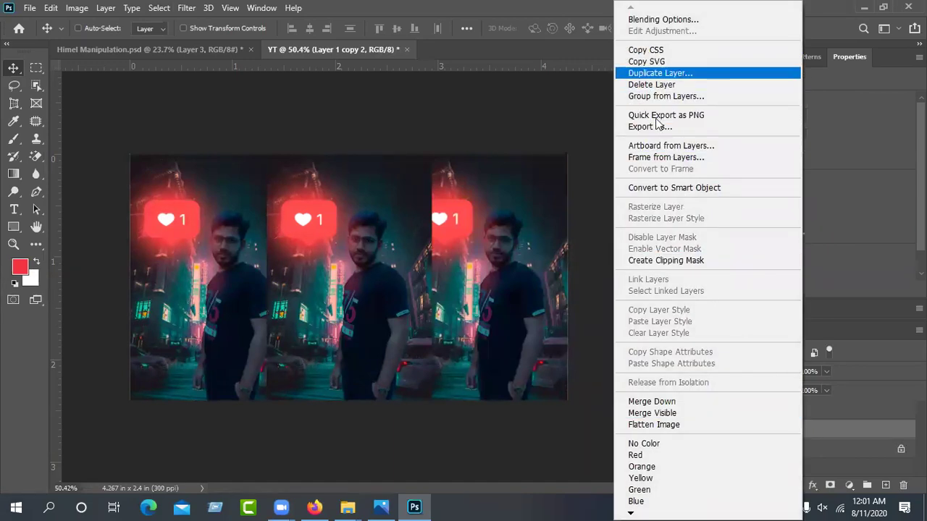
{"action": "left_click", "coordinate": [660, 188]}
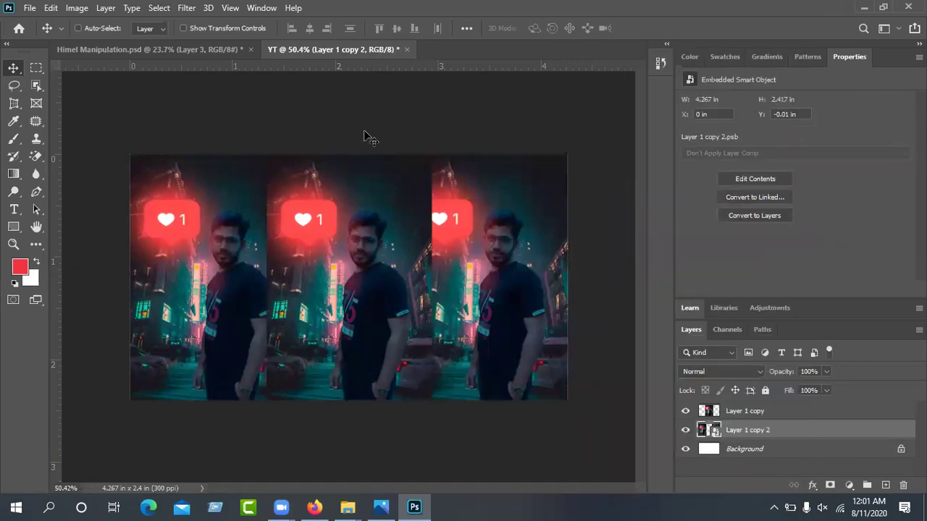
Apply a Gaussian Blur with a radius of a few pixels to the smart object holding the two side pictures
{"action": "left_click", "coordinate": [187, 8]}
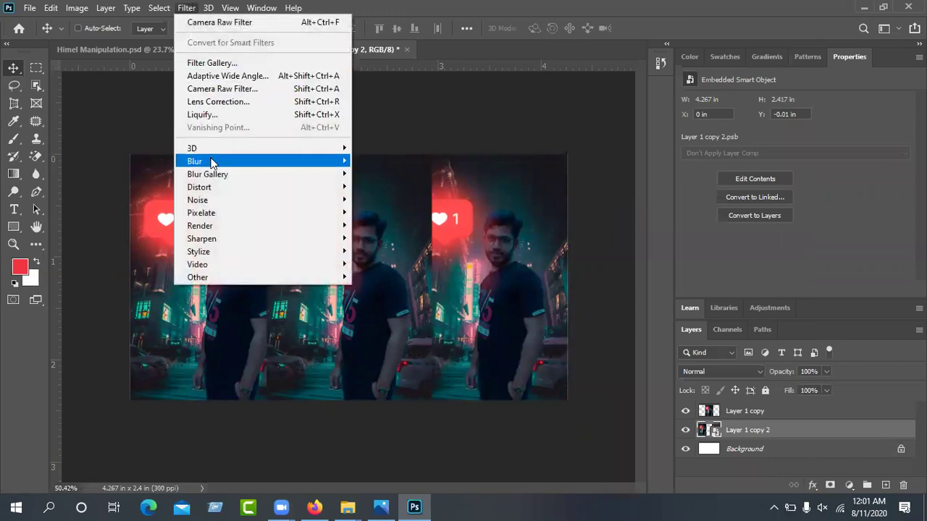
{"action": "mouse_move", "coordinate": [209, 161]}
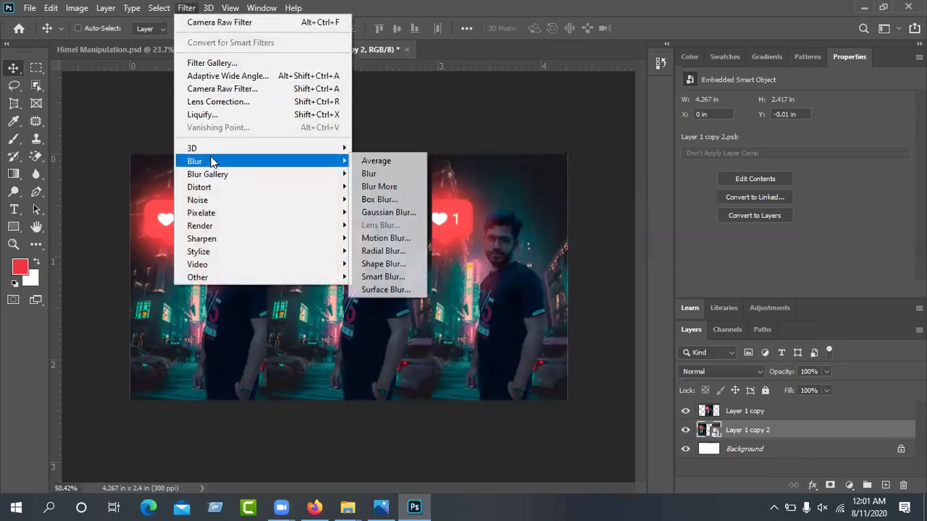
{"action": "left_click", "coordinate": [386, 210]}
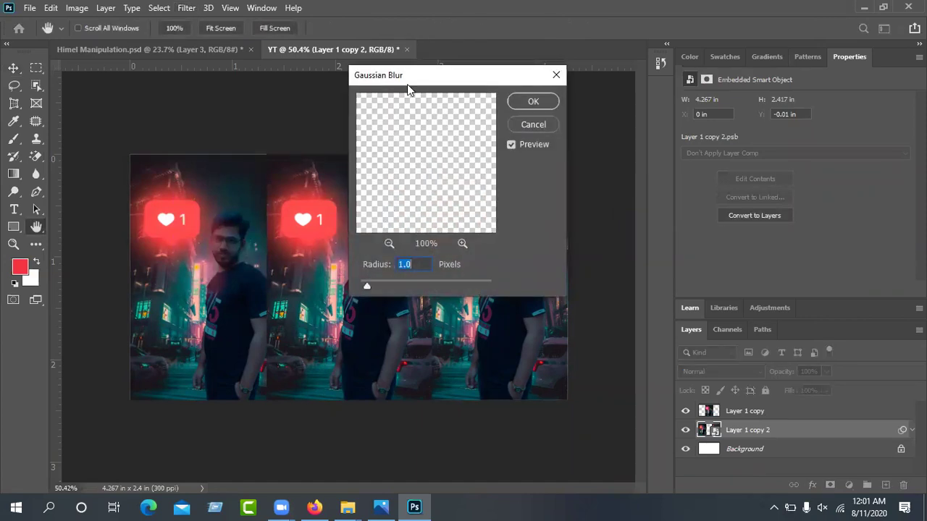
{"action": "left_click_drag", "start_coordinate": [408, 87], "coordinate": [653, 97]}
{"action": "left_click_drag", "start_coordinate": [618, 293], "coordinate": [645, 296]}
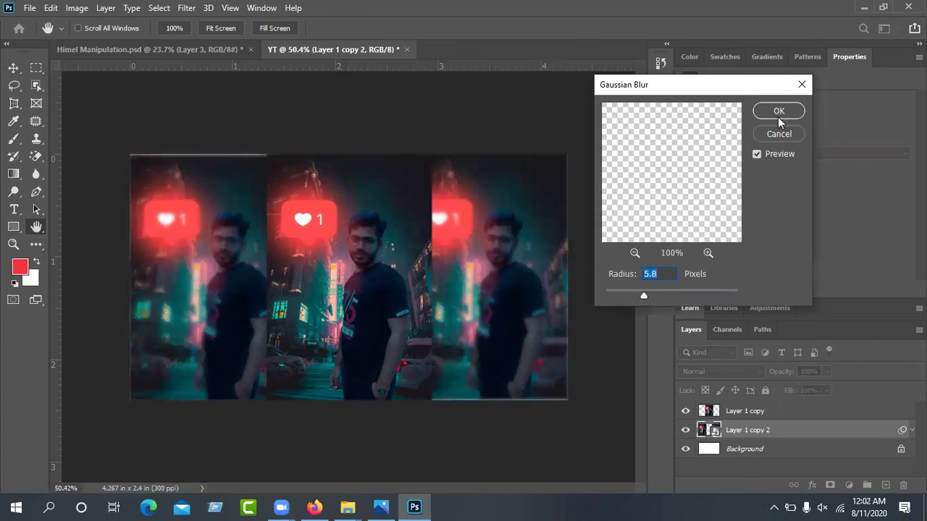
{"action": "left_click_drag", "start_coordinate": [640, 287], "coordinate": [631, 290]}
{"action": "left_click", "coordinate": [771, 110]}
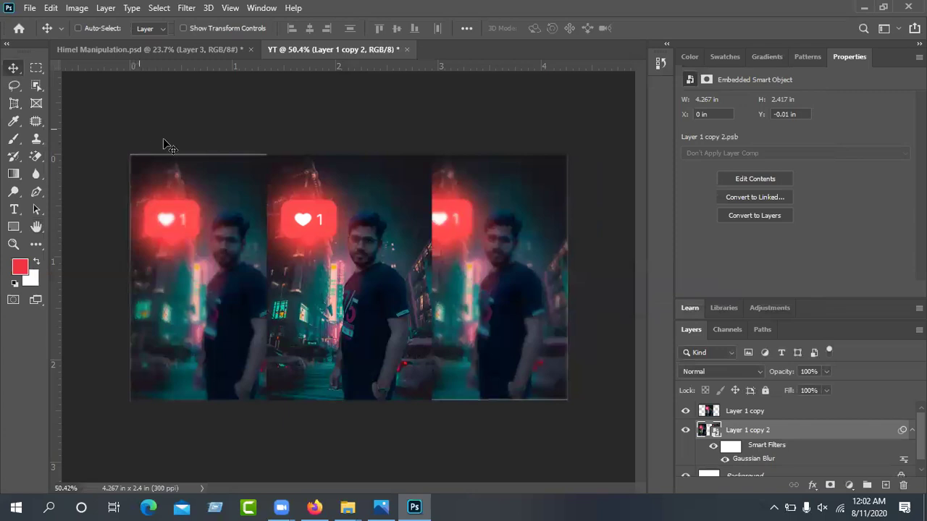
Enlarge the blurred side-picture layer to 100.93%, nudge it to cover all canvas edges, and hide the transform controls
{"action": "scroll", "coordinate": [187, 148], "scroll_direction": "up", "scroll_amount": 1}
{"action": "scroll", "coordinate": [187, 150], "scroll_direction": "down", "scroll_amount": 2}
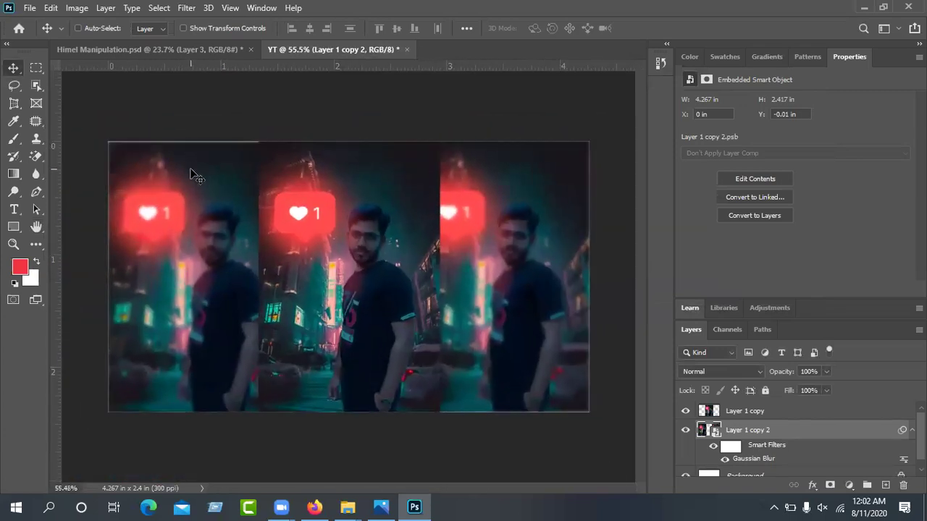
{"action": "left_click", "coordinate": [201, 30]}
{"action": "left_click", "coordinate": [102, 142]}
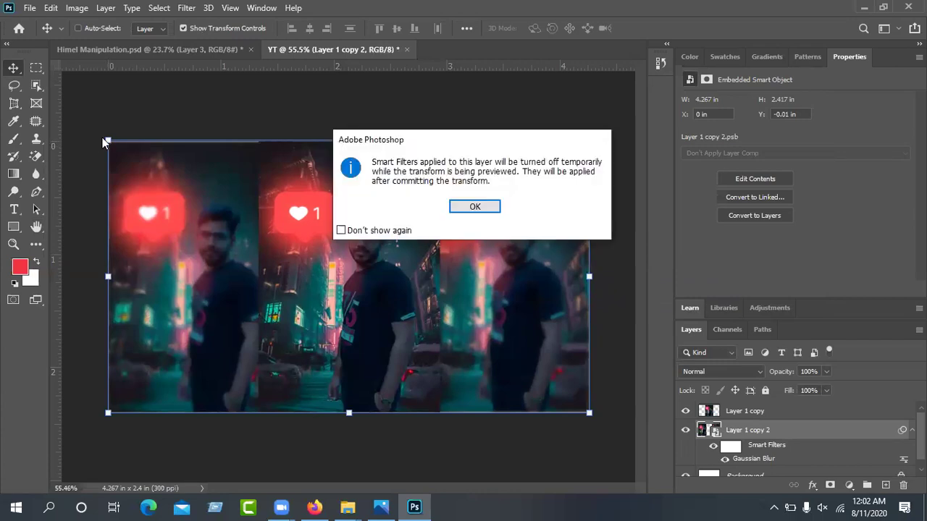
{"action": "left_click", "coordinate": [474, 206]}
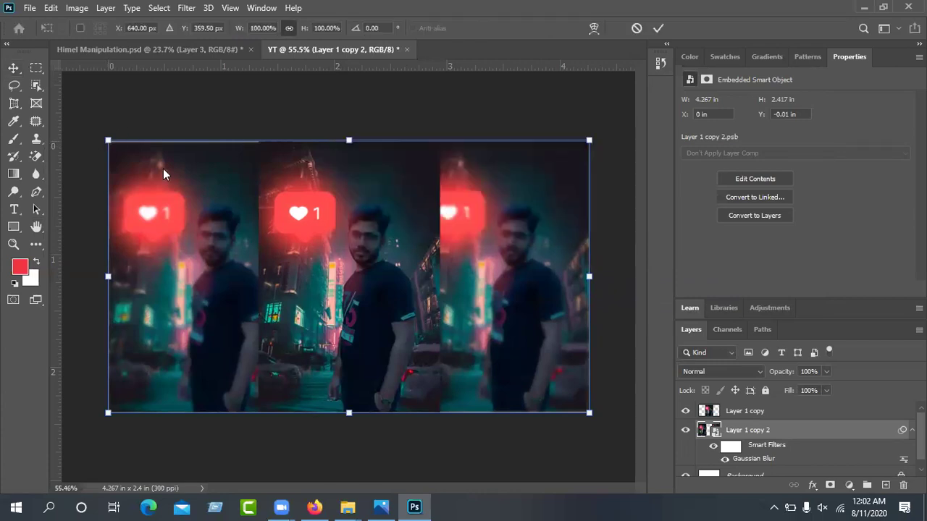
{"action": "left_click_drag", "start_coordinate": [105, 137], "coordinate": [102, 137]}
{"action": "key", "text": "Down"}
{"action": "key", "text": "Down"}
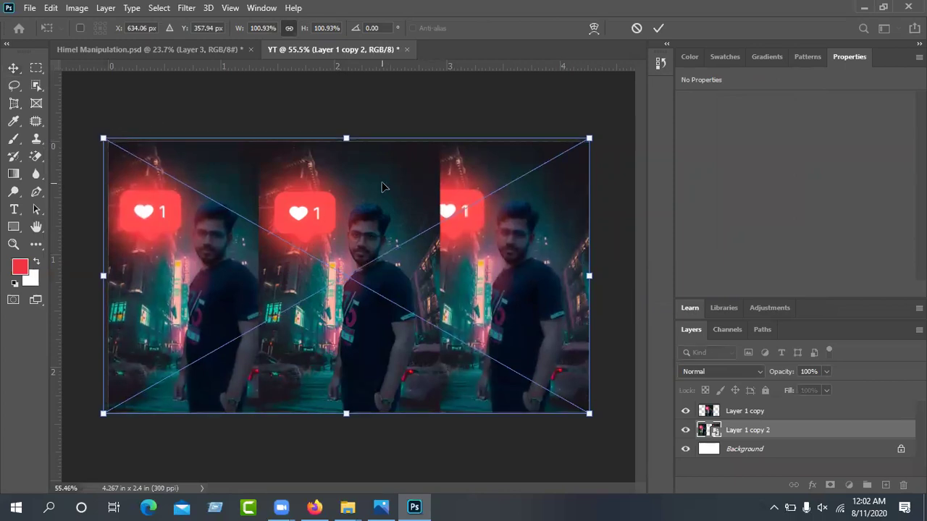
{"action": "key", "text": "Right"}
{"action": "key", "text": "Right"}
{"action": "key", "text": "Right"}
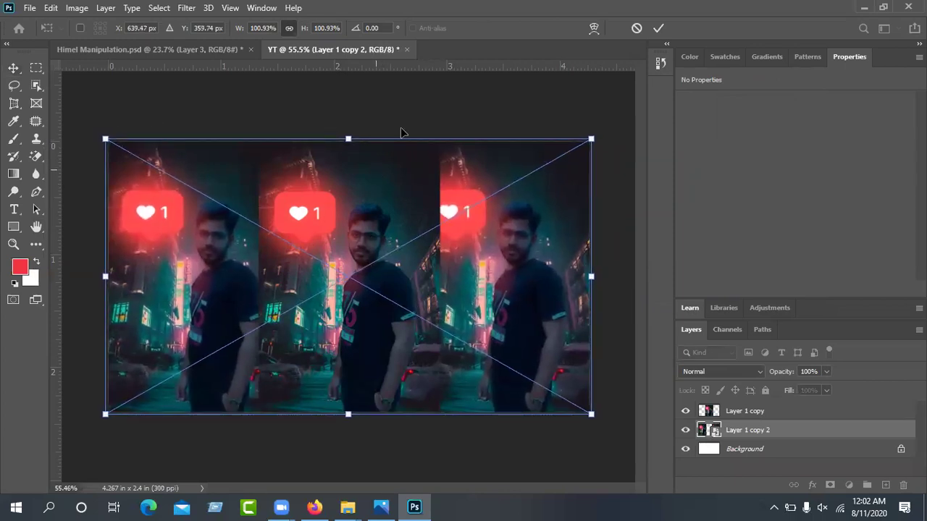
{"action": "left_click", "coordinate": [659, 29]}
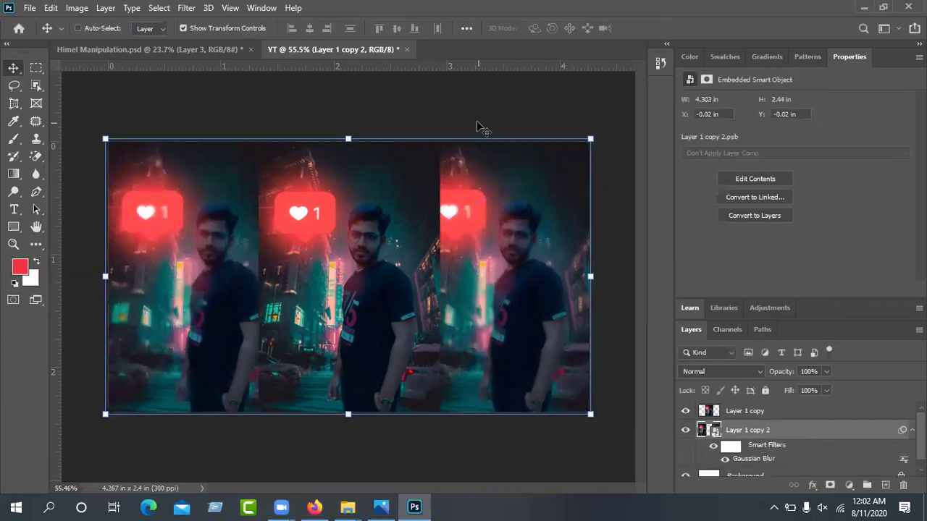
{"action": "left_click", "coordinate": [224, 28]}
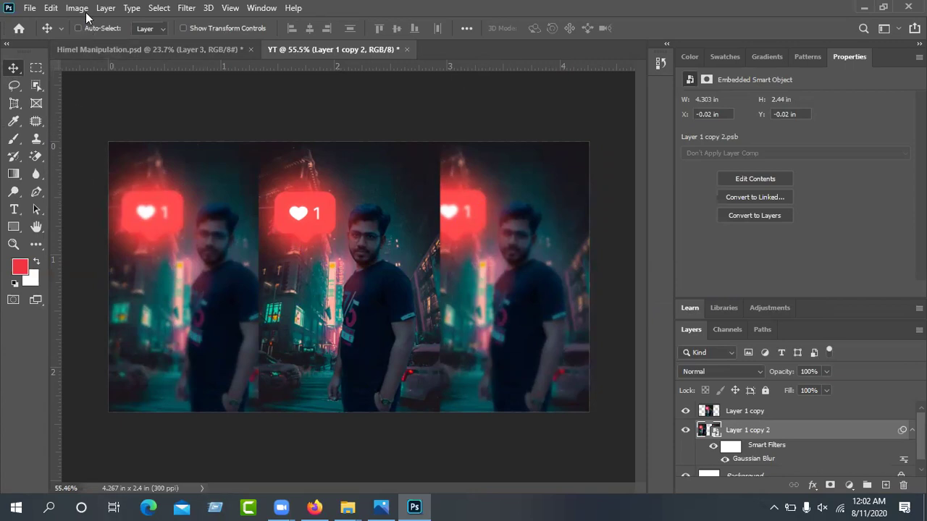
Export the thumbnail to the desktop as a 1280 x 720 JPG named YT at 100% quality and 100% scale
{"action": "left_click", "coordinate": [29, 9]}
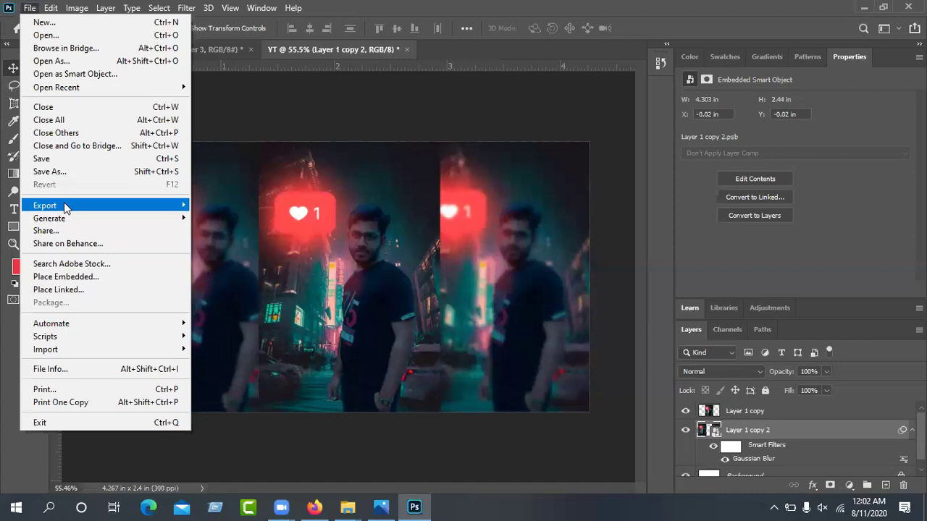
{"action": "mouse_move", "coordinate": [64, 205]}
{"action": "left_click", "coordinate": [262, 218]}
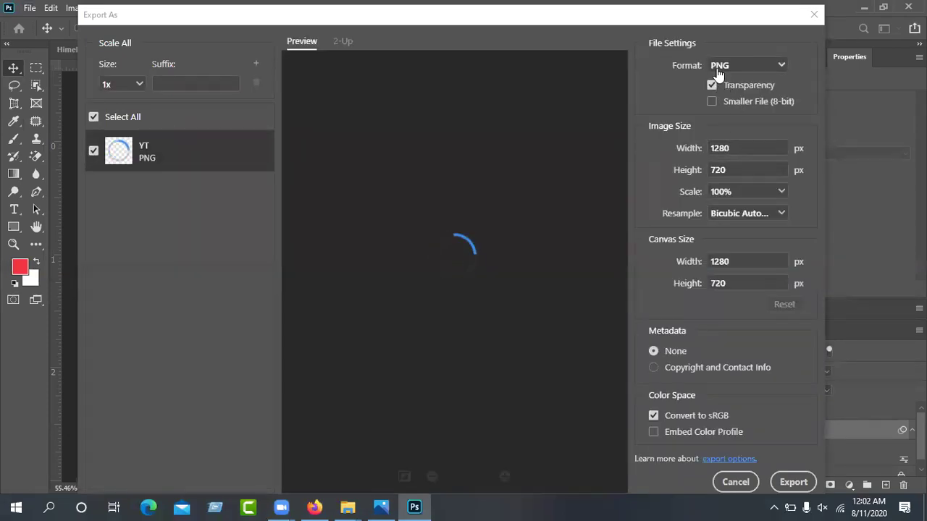
{"action": "left_click", "coordinate": [717, 75]}
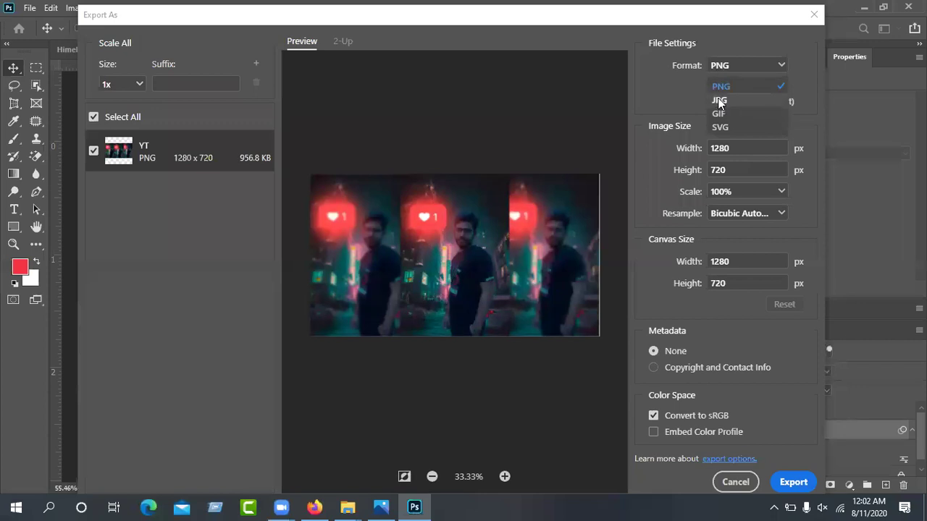
{"action": "left_click", "coordinate": [718, 99]}
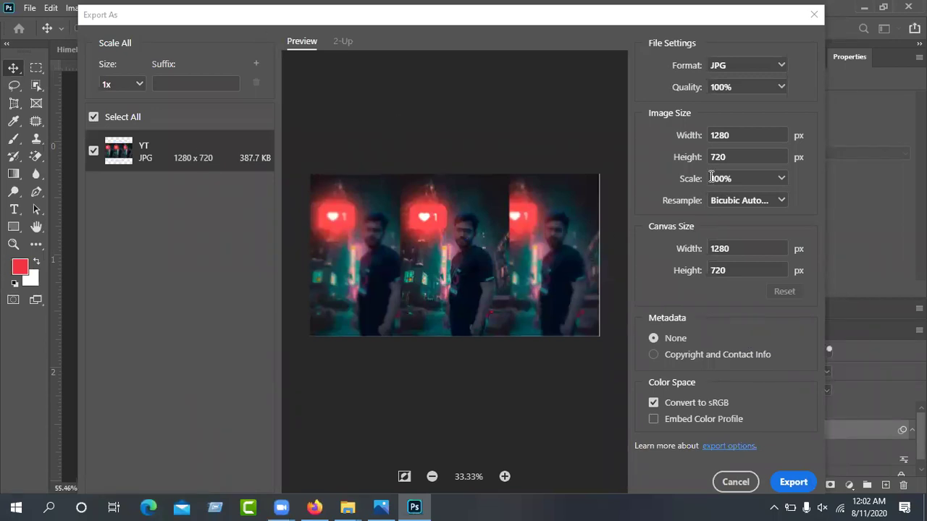
{"action": "left_click", "coordinate": [782, 181]}
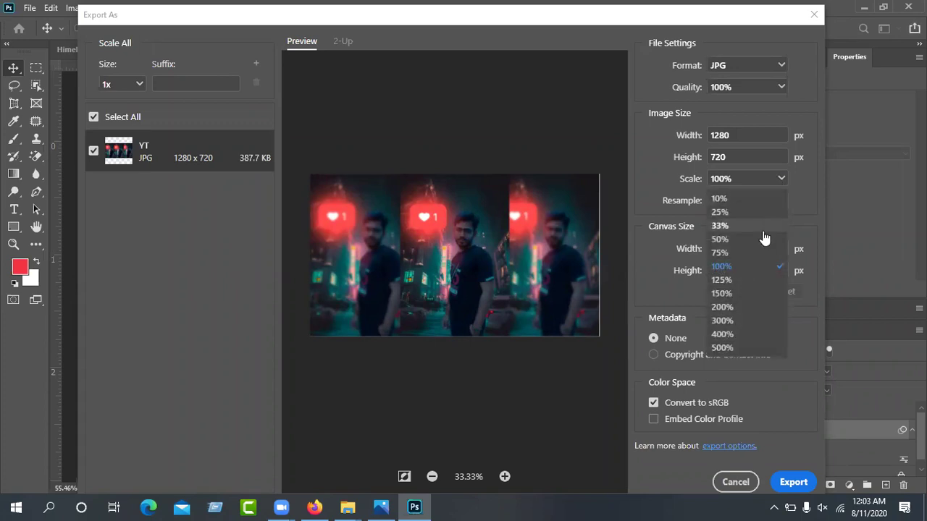
{"action": "left_click", "coordinate": [604, 382]}
{"action": "left_click", "coordinate": [792, 490]}
{"action": "left_click", "coordinate": [350, 303]}
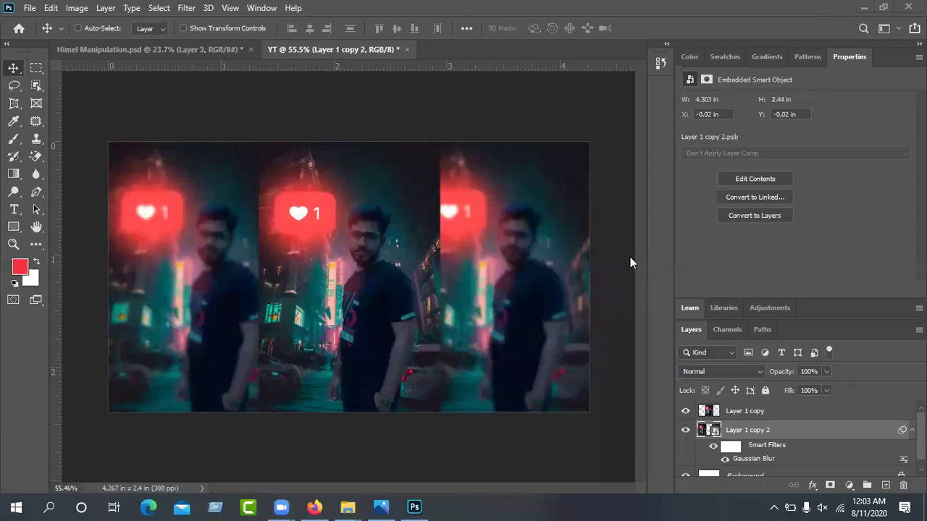
Inspect the finished thumbnail, check the exported YT image from the desktop in the photo viewer, and return to Photoshop
{"action": "scroll", "coordinate": [630, 257], "scroll_direction": "up", "scroll_amount": 1}
{"action": "left_click_drag", "start_coordinate": [561, 319], "coordinate": [354, 323]}
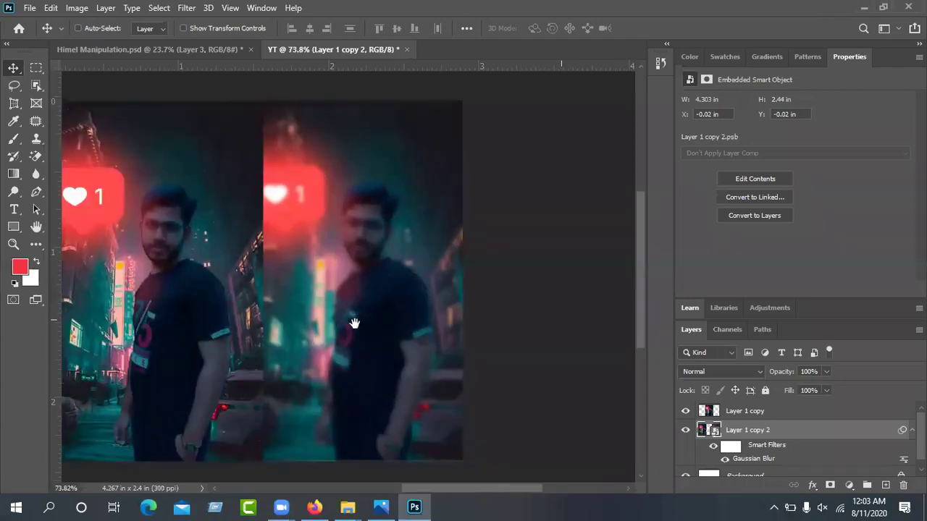
{"action": "scroll", "coordinate": [547, 324], "scroll_direction": "down", "scroll_amount": 3}
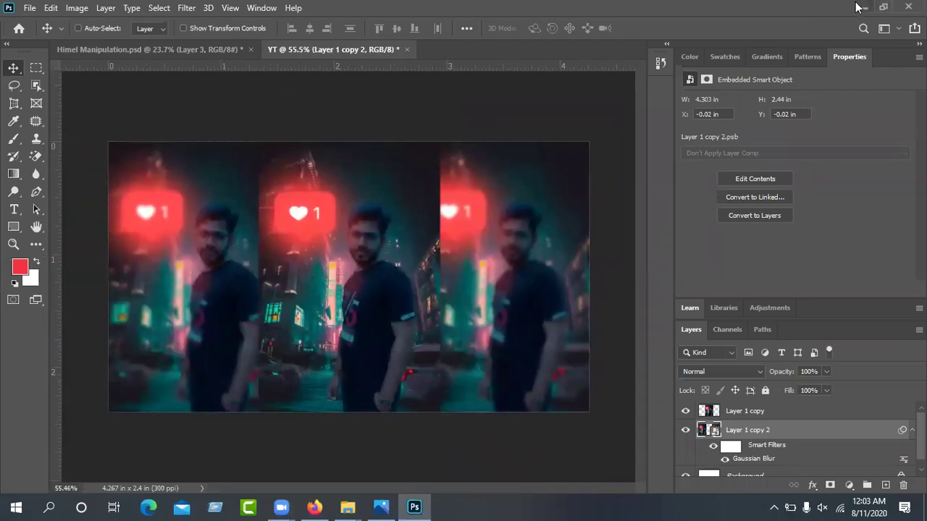
{"action": "left_click", "coordinate": [863, 7]}
{"action": "left_click", "coordinate": [847, 7]}
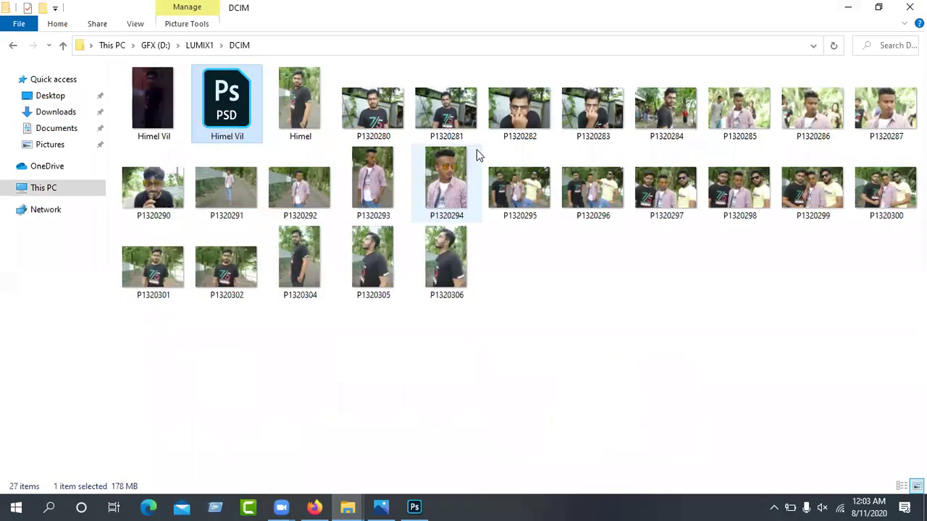
{"action": "left_click", "coordinate": [847, 7]}
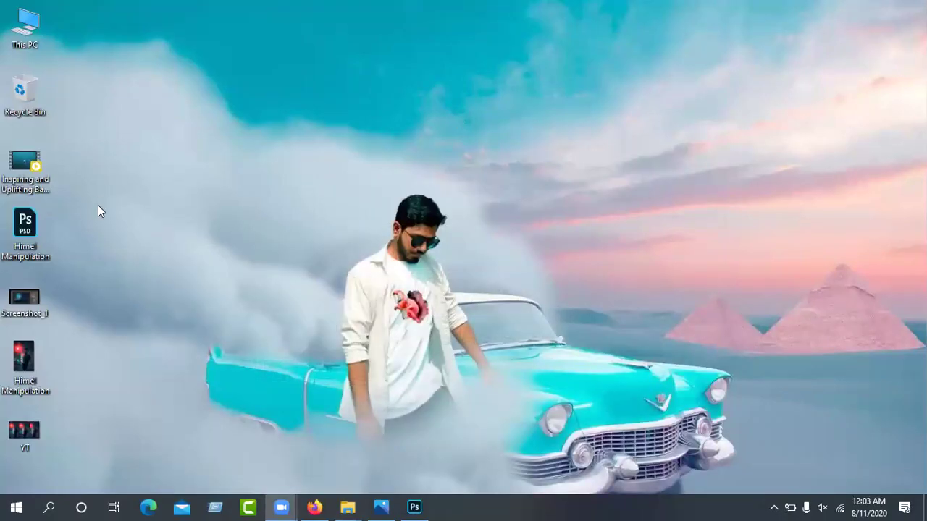
{"action": "double_click", "coordinate": [24, 422]}
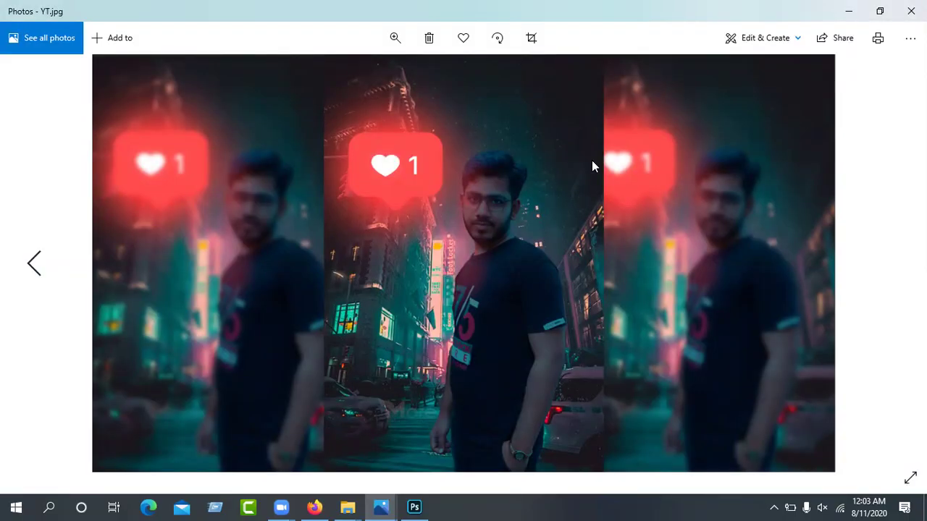
{"action": "left_click", "coordinate": [911, 11]}
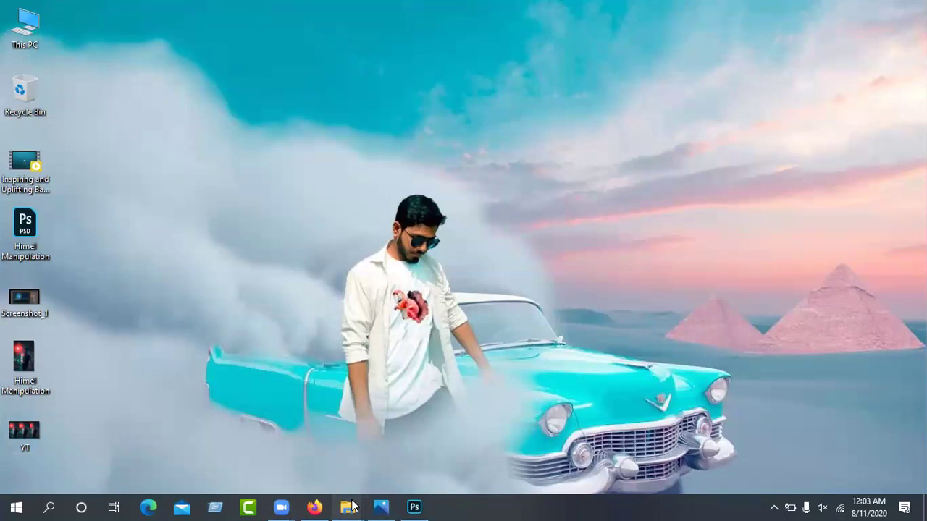
{"action": "mouse_move", "coordinate": [354, 506]}
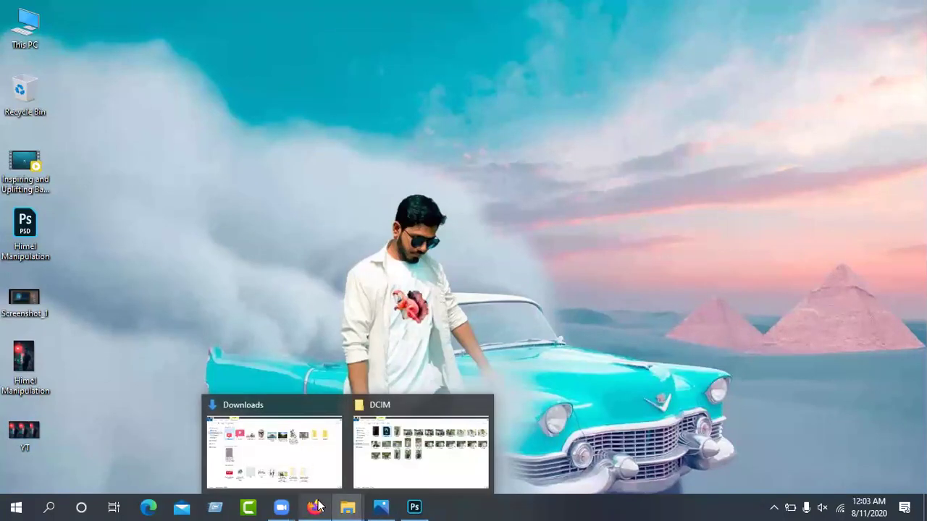
{"action": "left_click", "coordinate": [318, 507]}
{"action": "left_click", "coordinate": [317, 507]}
{"action": "left_click", "coordinate": [416, 507]}
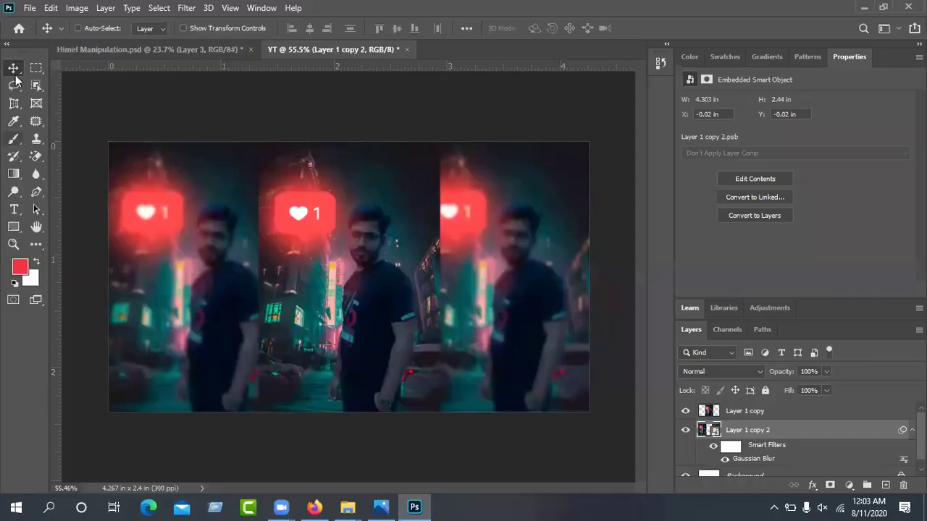
Turn Quick Mask mode on and off, and switch the toolbar to a single column and back to two columns
{"action": "key", "text": "q"}
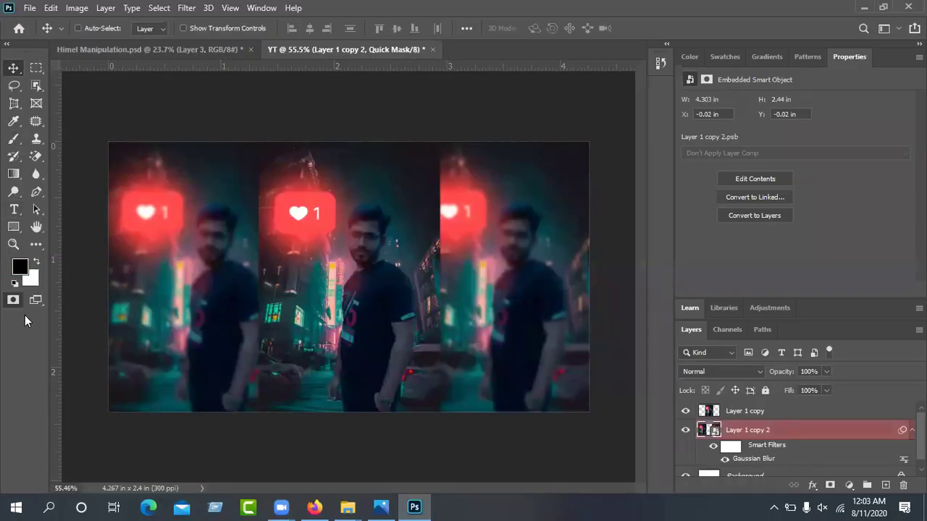
{"action": "key", "text": "q"}
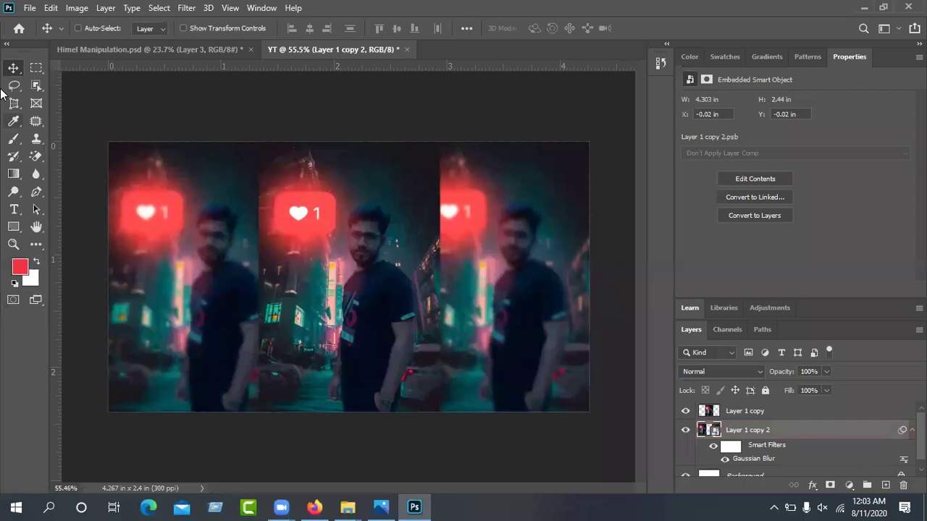
{"action": "left_click", "coordinate": [6, 44]}
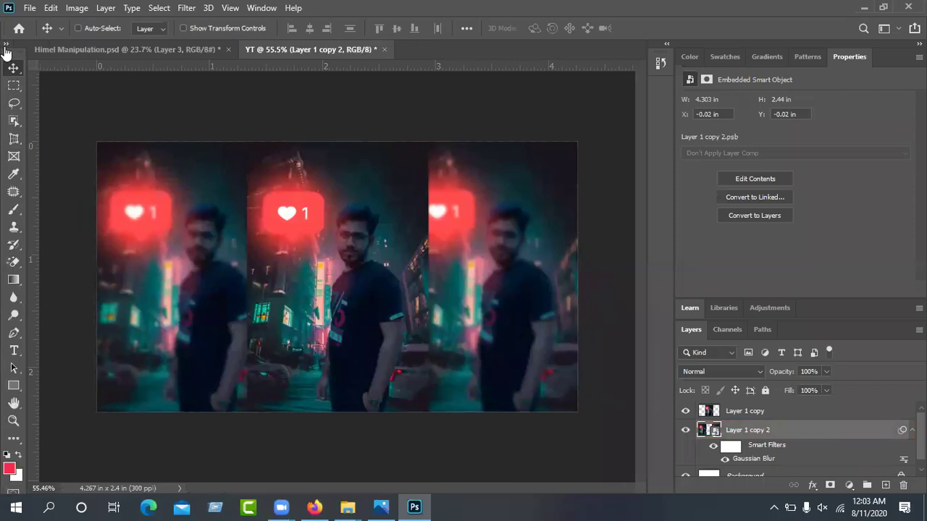
{"action": "left_click", "coordinate": [6, 44]}
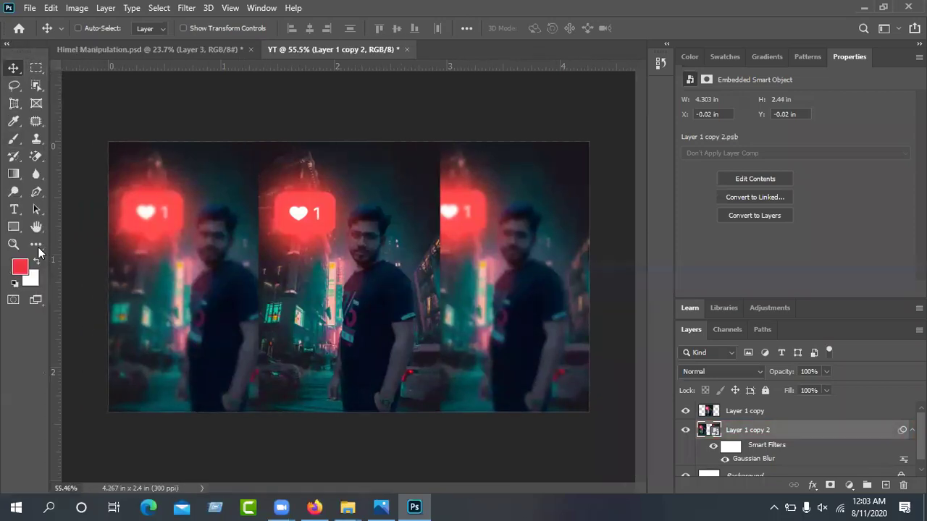
Open the toolbar customization, look through its tool list from Move to Zoom, and close it without changes
{"action": "left_click", "coordinate": [37, 245]}
{"action": "left_click", "coordinate": [45, 245]}
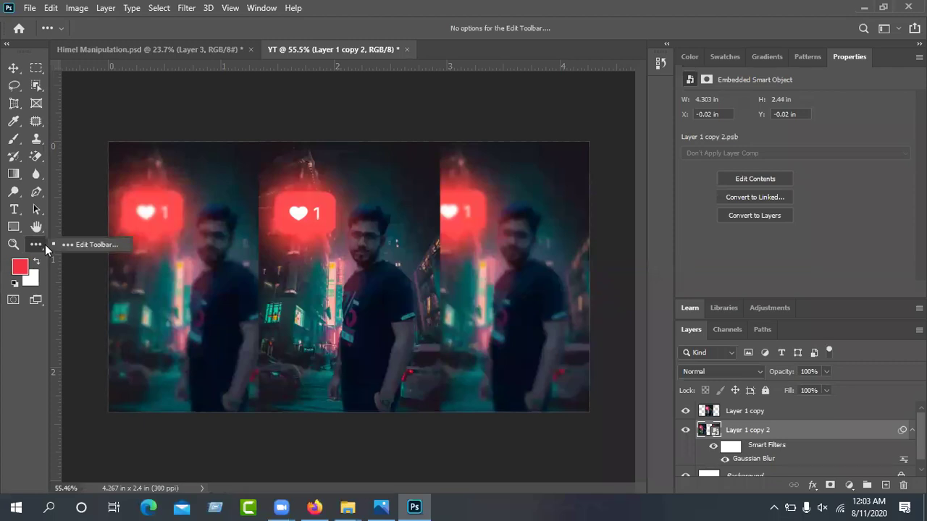
{"action": "left_click", "coordinate": [84, 244]}
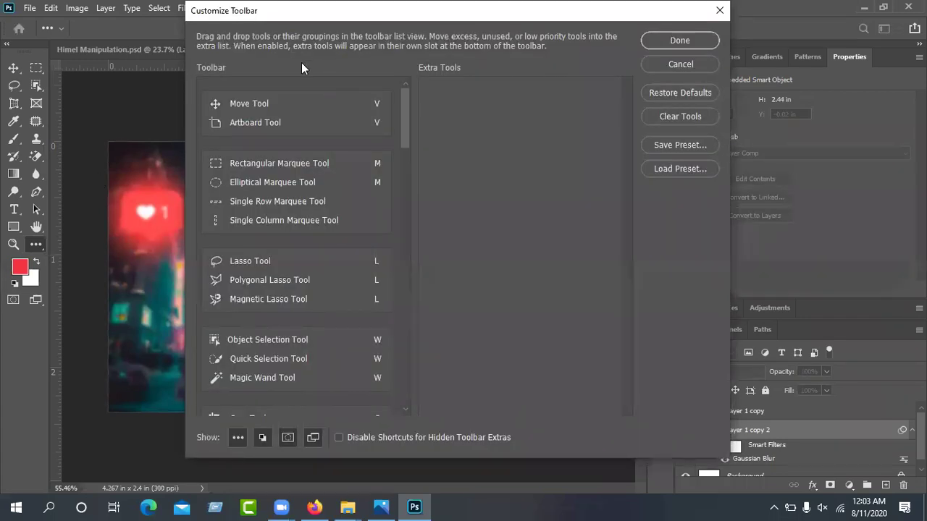
{"action": "scroll", "coordinate": [265, 201], "scroll_direction": "down", "scroll_amount": 6}
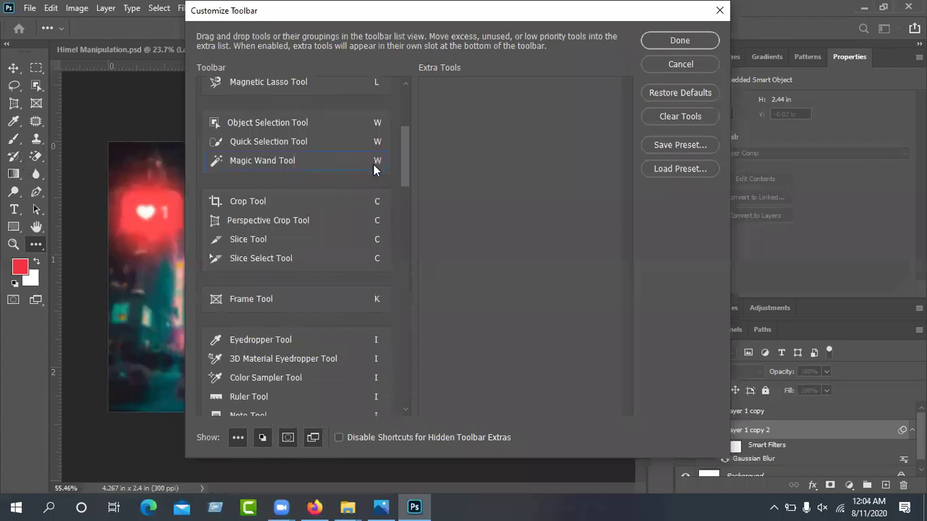
{"action": "left_click_drag", "start_coordinate": [405, 170], "coordinate": [408, 439]}
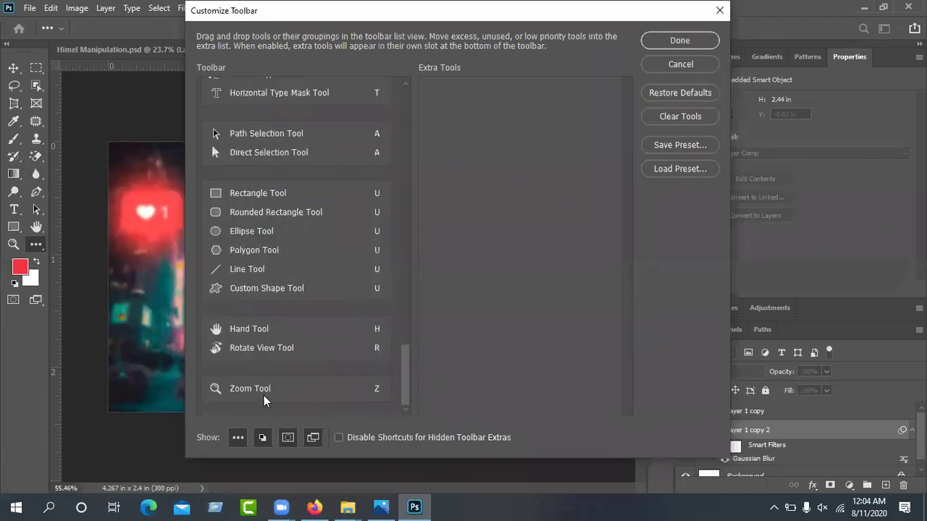
{"action": "scroll", "coordinate": [362, 191], "scroll_direction": "up", "scroll_amount": 2}
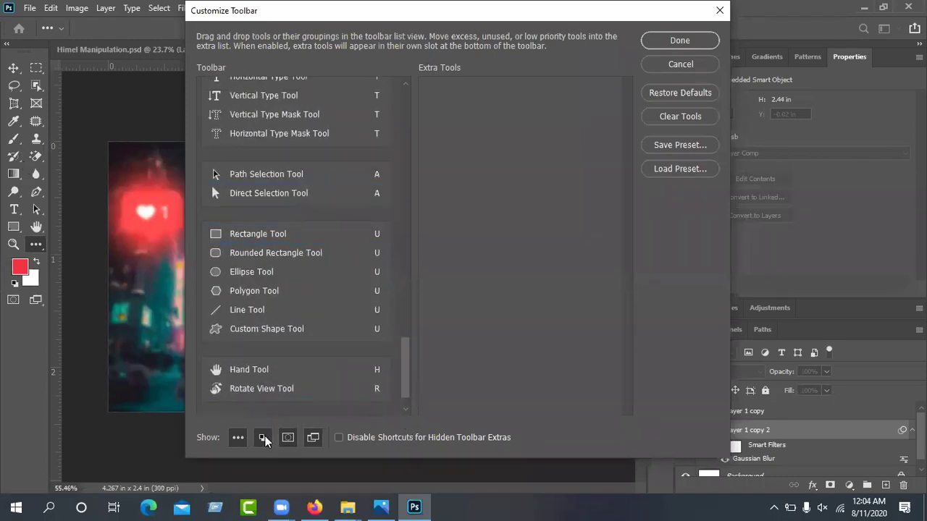
{"action": "scroll", "coordinate": [282, 273], "scroll_direction": "up", "scroll_amount": 5}
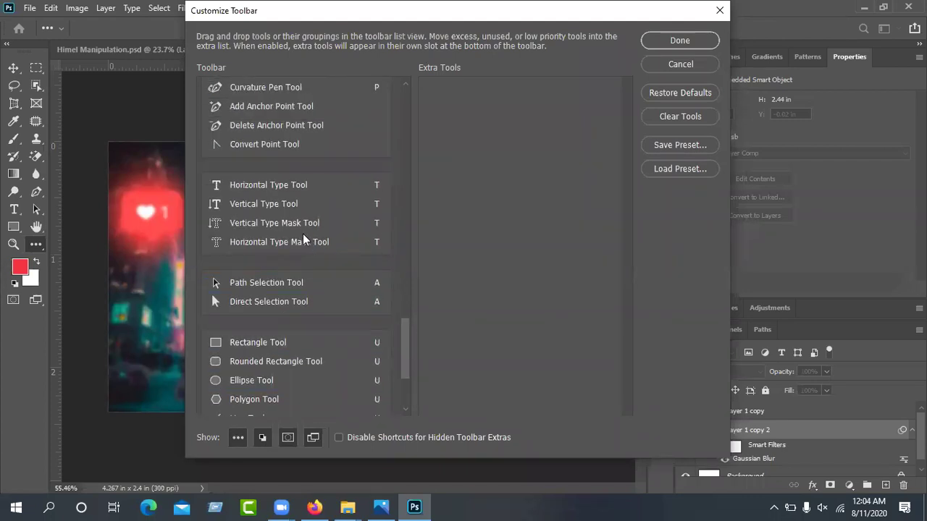
{"action": "left_click_drag", "start_coordinate": [268, 201], "coordinate": [357, 281]}
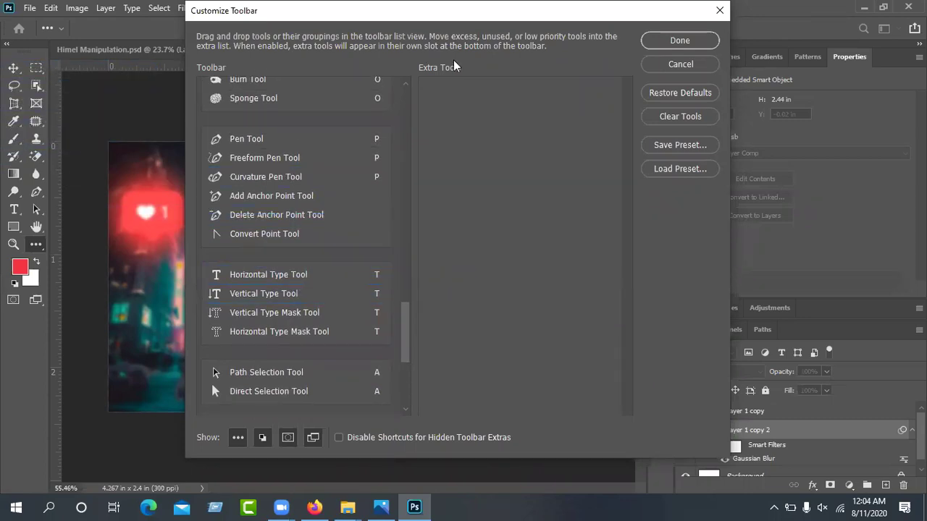
{"action": "left_click", "coordinate": [669, 68]}
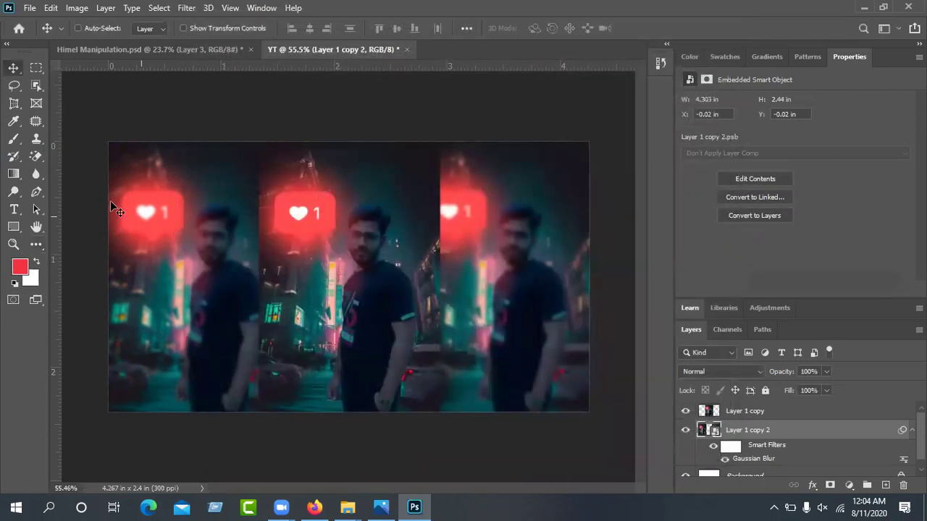
Display the tools grouped with the Patch tool and close the list, keeping the current tool
{"action": "left_click", "coordinate": [39, 123]}
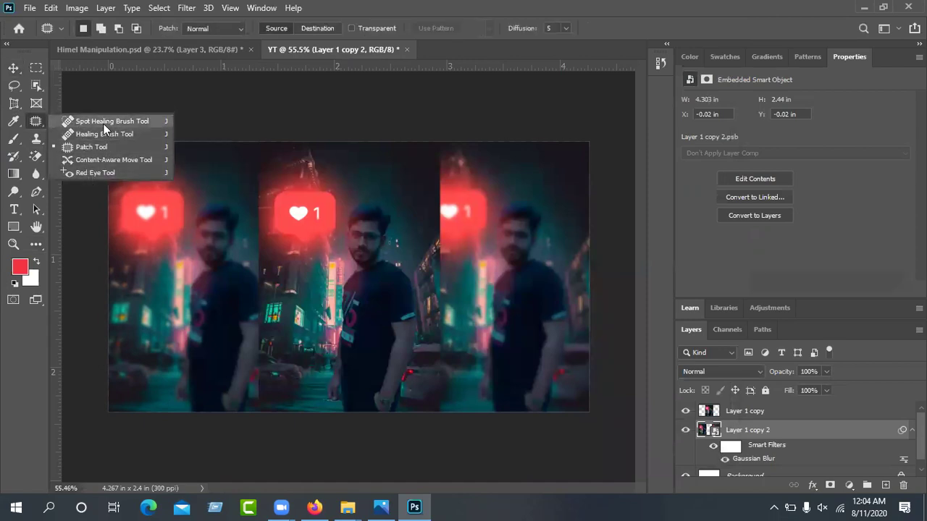
{"action": "left_click", "coordinate": [28, 364]}
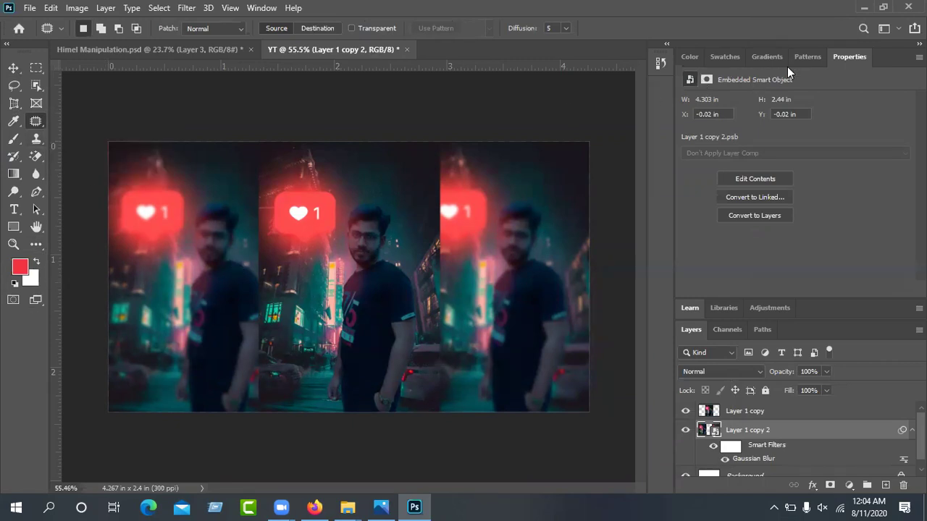
{"action": "left_click", "coordinate": [755, 7]}
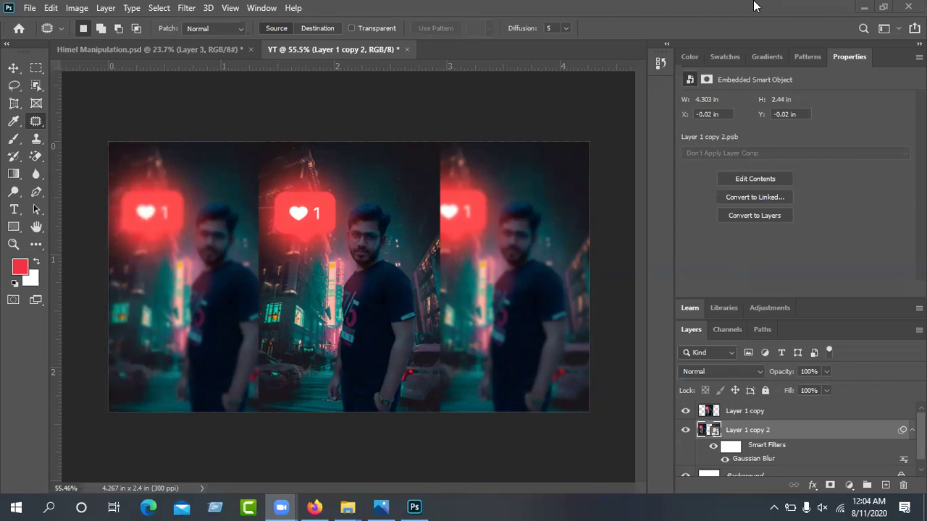
{"action": "left_click", "coordinate": [21, 319]}
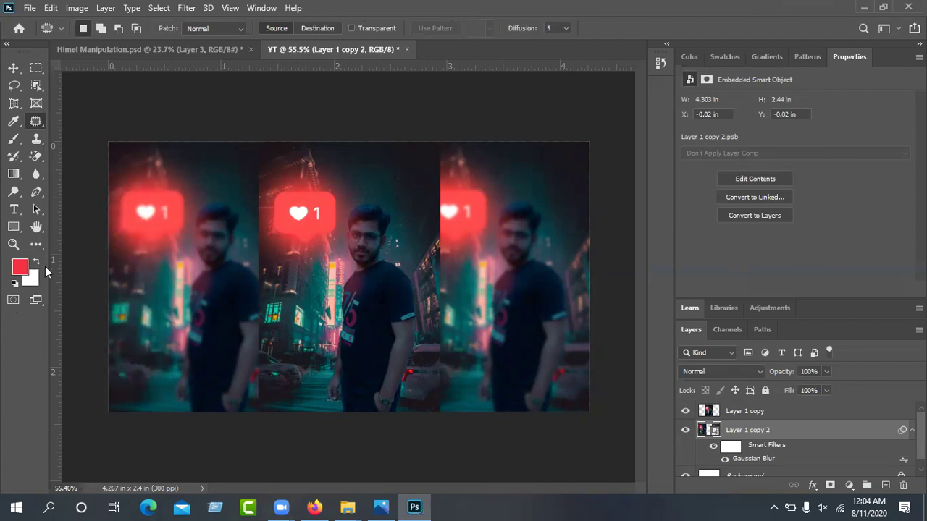
Reopen the Customize Toolbar dialog, examine the first and last tool groups, and cancel it
{"action": "left_click", "coordinate": [41, 247]}
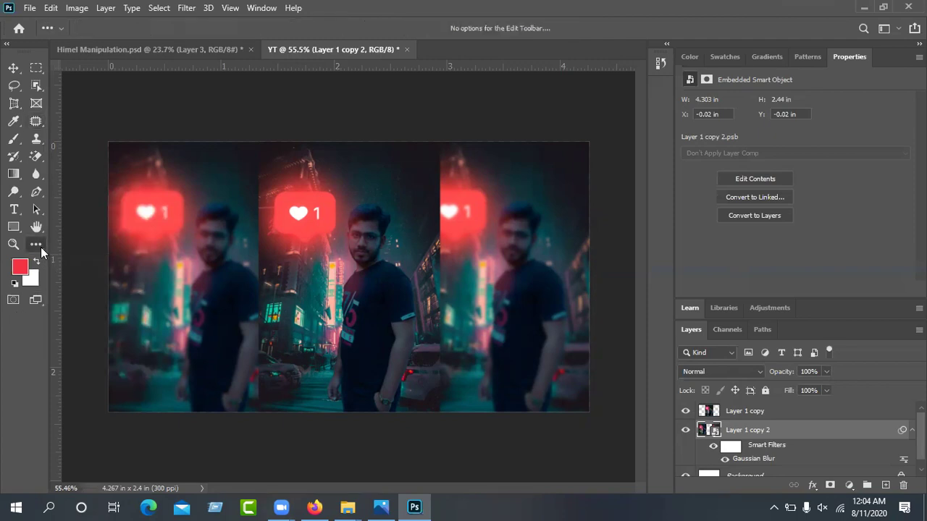
{"action": "left_click", "coordinate": [77, 242]}
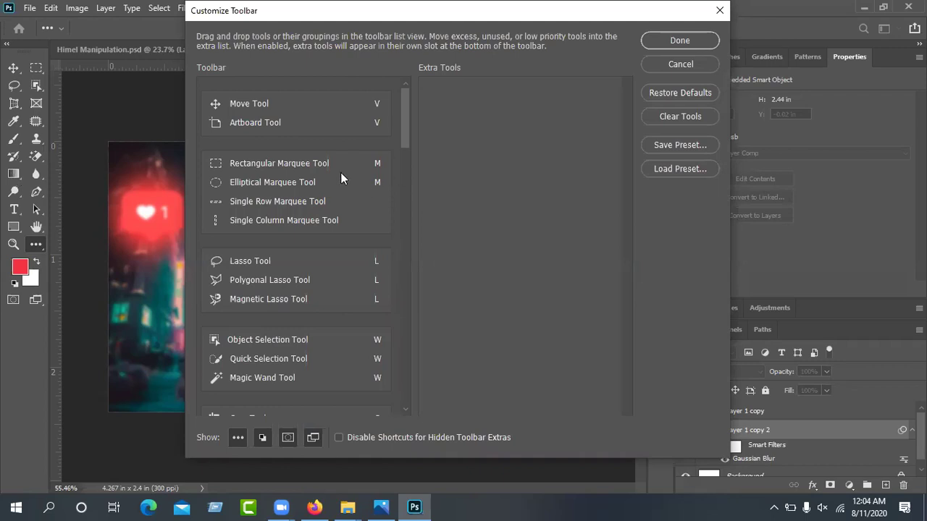
{"action": "left_click_drag", "start_coordinate": [406, 132], "coordinate": [402, 423]}
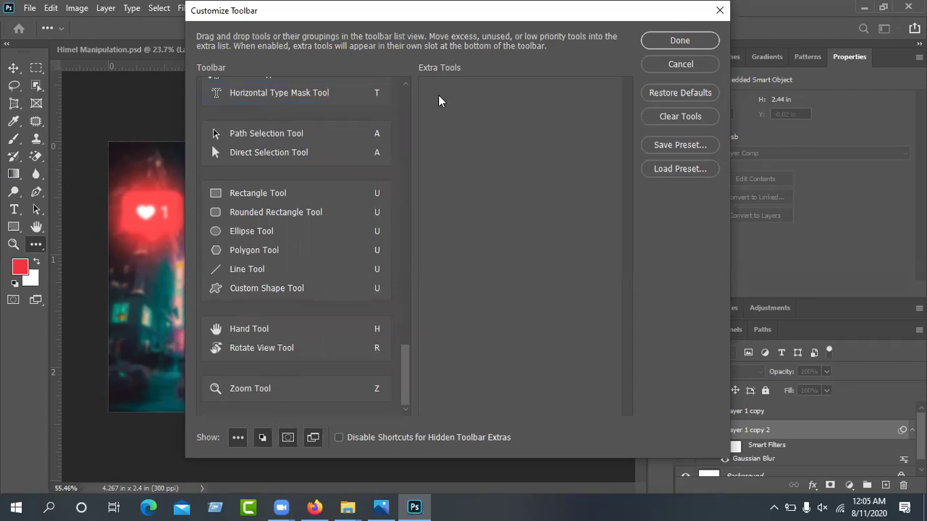
{"action": "left_click", "coordinate": [663, 63]}
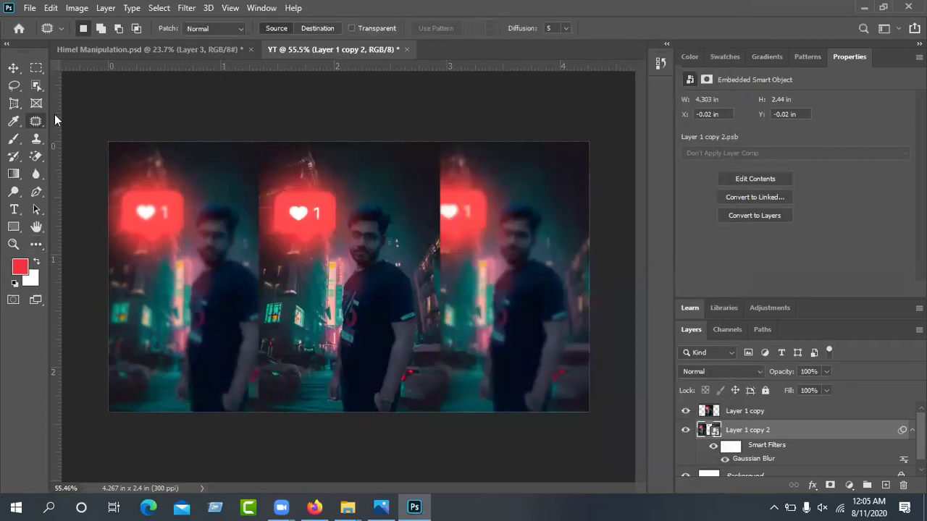
Display the Lasso tool variants, view the other open document, and return to the YT document
{"action": "left_click", "coordinate": [17, 95]}
{"action": "right_click", "coordinate": [22, 92]}
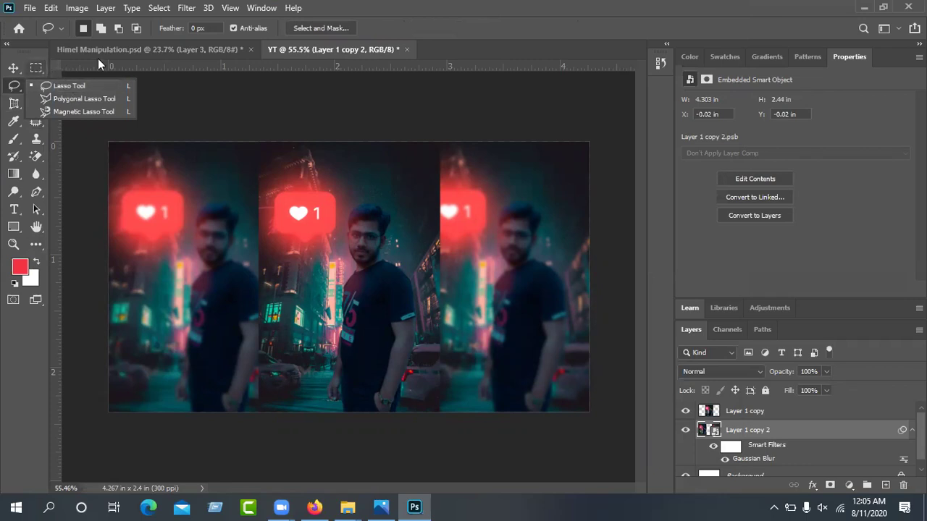
{"action": "left_click", "coordinate": [137, 55]}
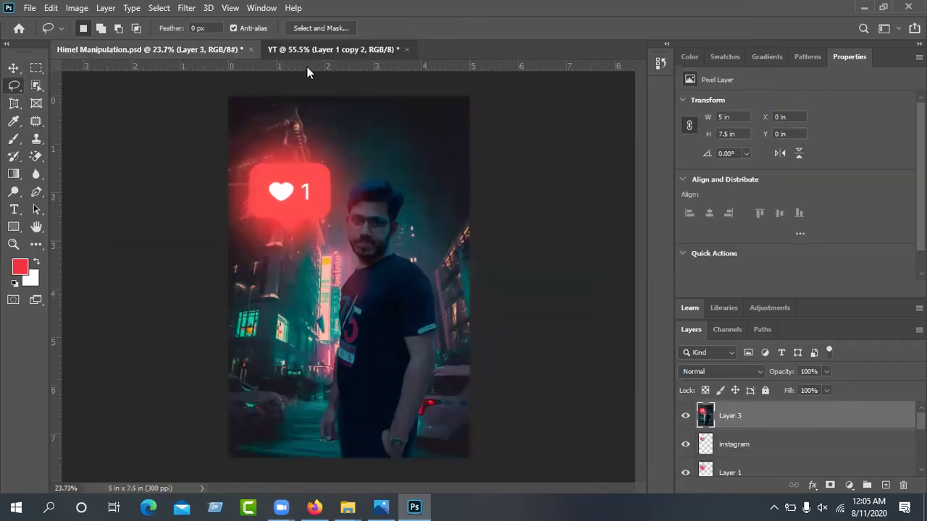
{"action": "left_click", "coordinate": [307, 50]}
Open and cancel the toolbar customization, and display the tools grouped with the Pen tool
{"action": "left_click", "coordinate": [42, 239]}
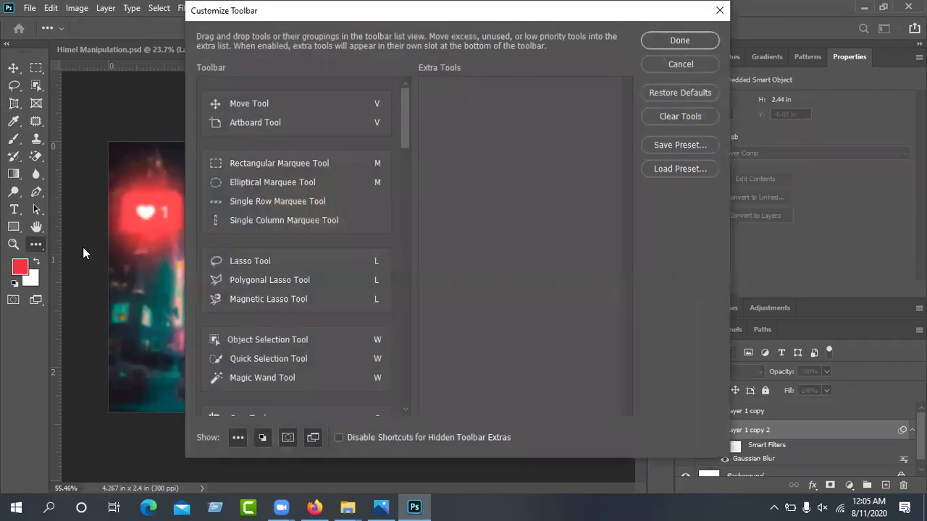
{"action": "left_click", "coordinate": [679, 64]}
{"action": "left_click", "coordinate": [37, 195]}
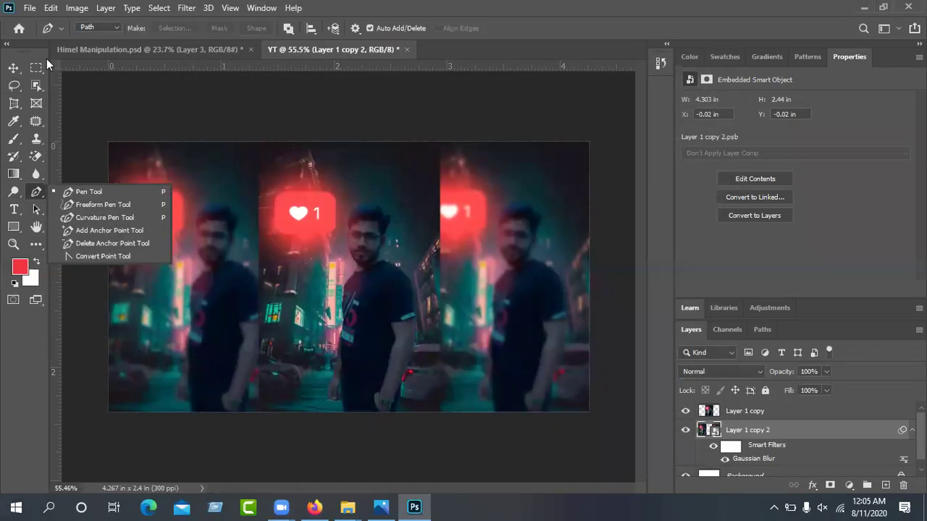
{"action": "left_click", "coordinate": [36, 193]}
{"action": "left_click", "coordinate": [28, 334]}
Examine every tool group and its shortcut letters in the Customize Toolbar dialog, and cancel without changes
{"action": "left_click", "coordinate": [42, 246]}
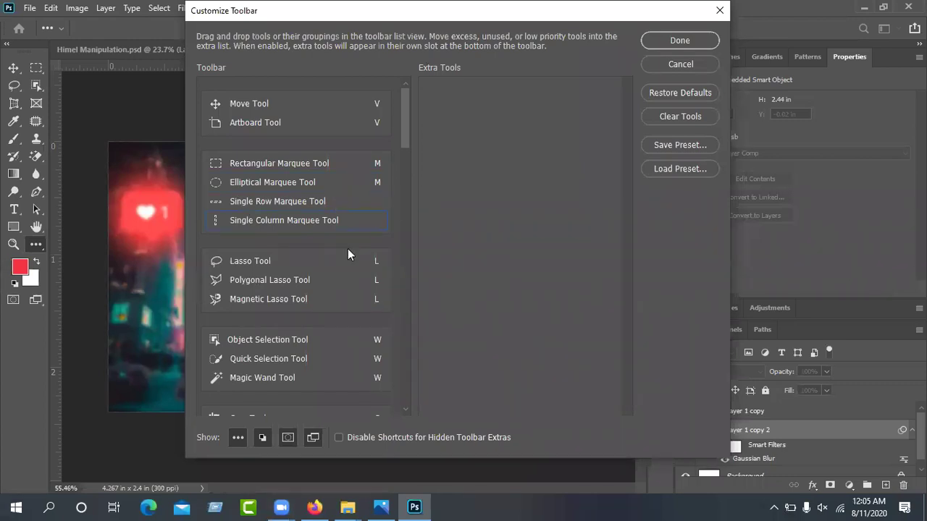
{"action": "scroll", "coordinate": [259, 368], "scroll_direction": "down", "scroll_amount": 5}
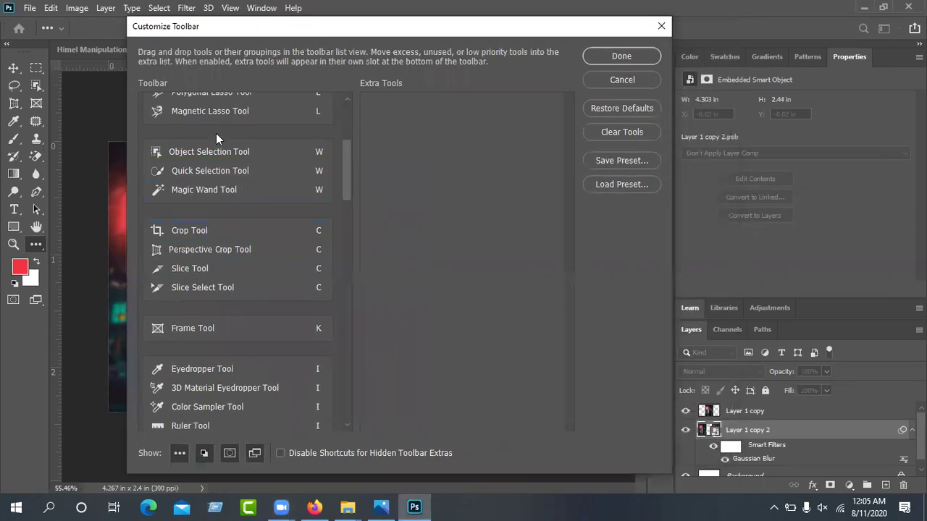
{"action": "scroll", "coordinate": [217, 132], "scroll_direction": "up", "scroll_amount": 6}
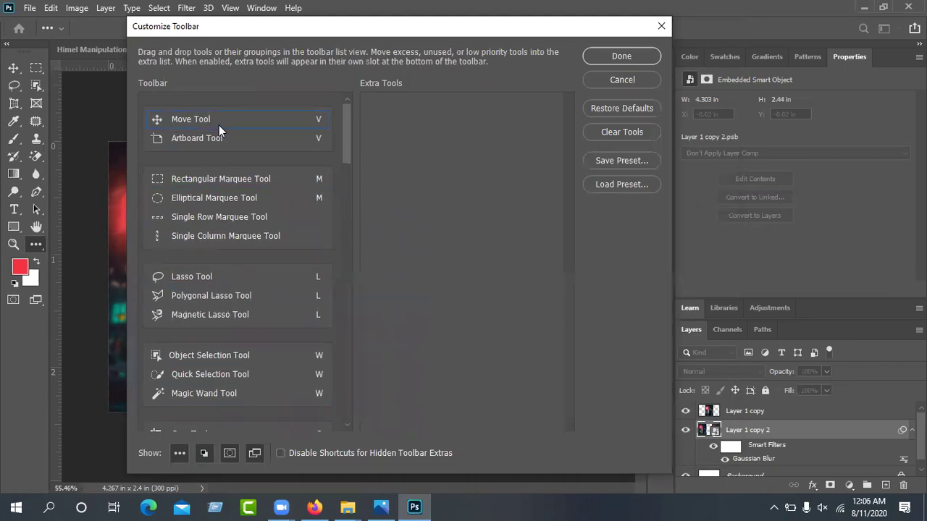
{"action": "scroll", "coordinate": [258, 135], "scroll_direction": "down", "scroll_amount": 5}
{"action": "scroll", "coordinate": [258, 138], "scroll_direction": "down", "scroll_amount": 8}
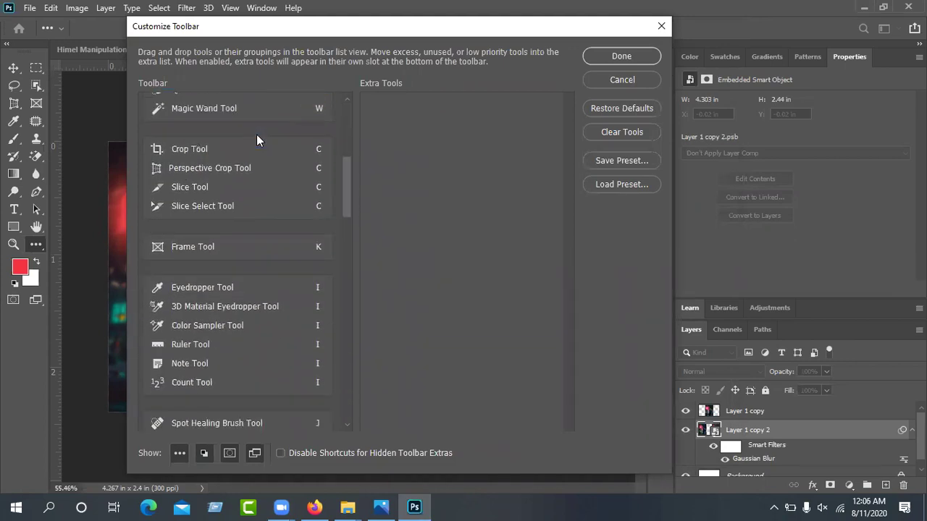
{"action": "scroll", "coordinate": [255, 140], "scroll_direction": "down", "scroll_amount": 8}
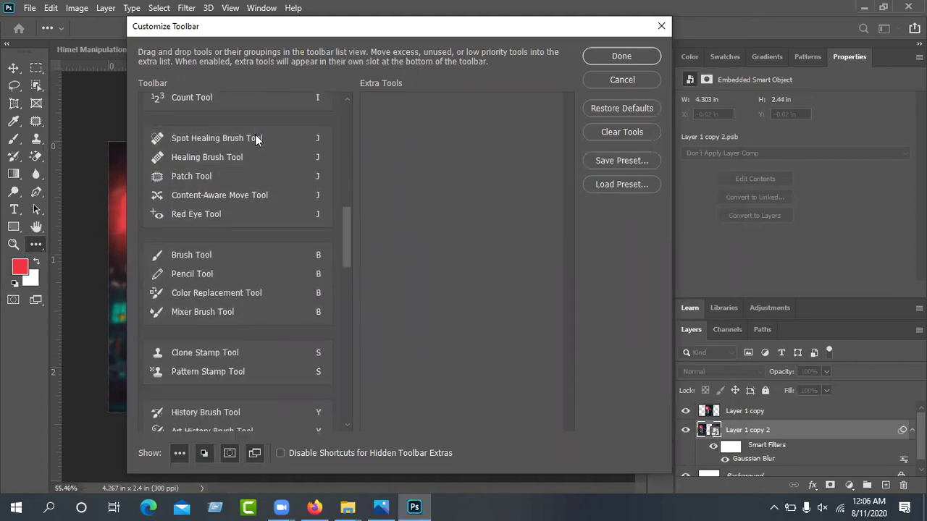
{"action": "scroll", "coordinate": [255, 134], "scroll_direction": "down", "scroll_amount": 8}
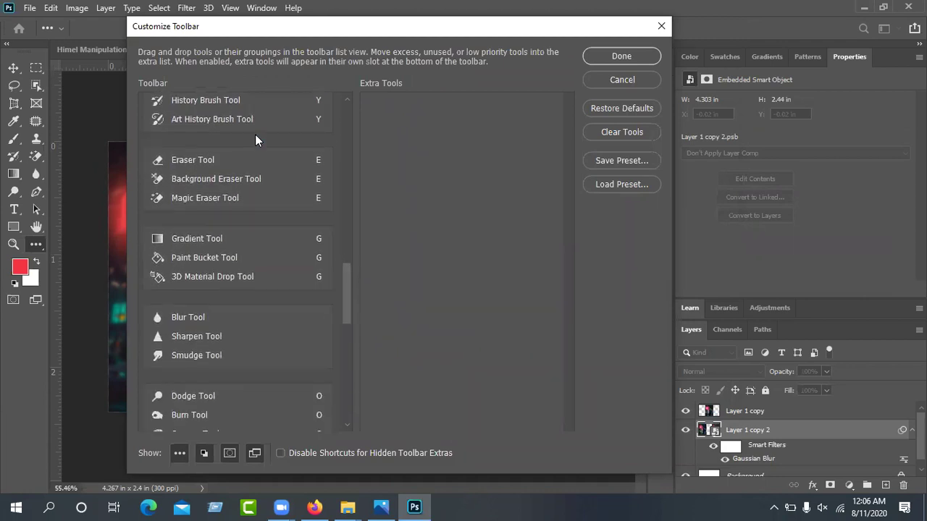
{"action": "scroll", "coordinate": [218, 234], "scroll_direction": "down", "scroll_amount": 8}
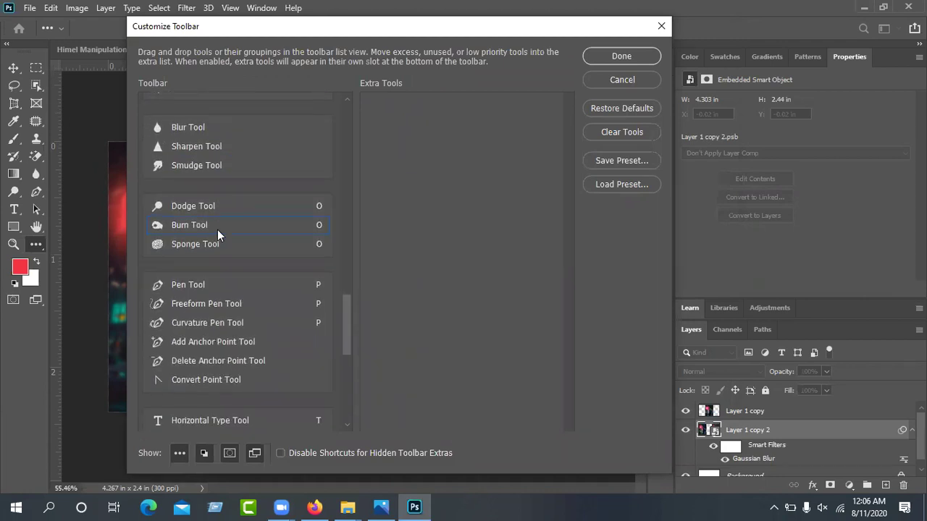
{"action": "scroll", "coordinate": [218, 233], "scroll_direction": "down", "scroll_amount": 4}
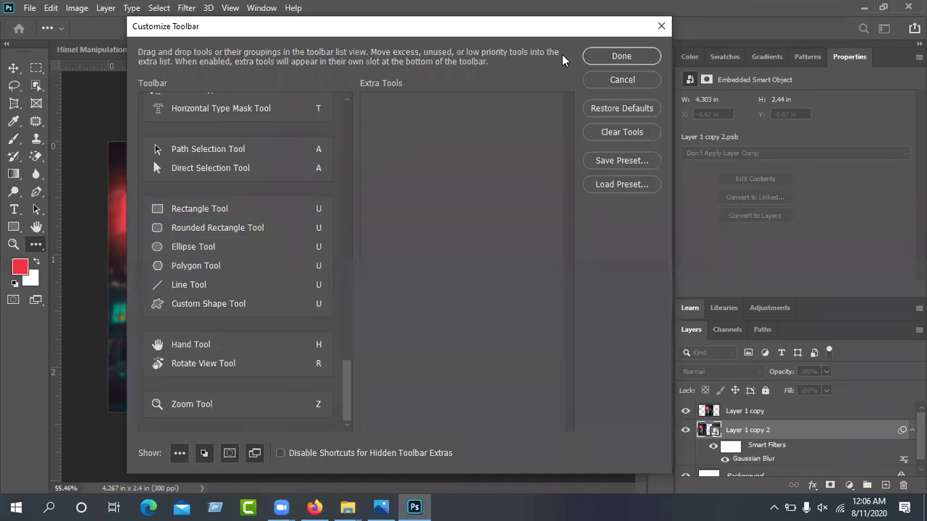
{"action": "left_click", "coordinate": [596, 80]}
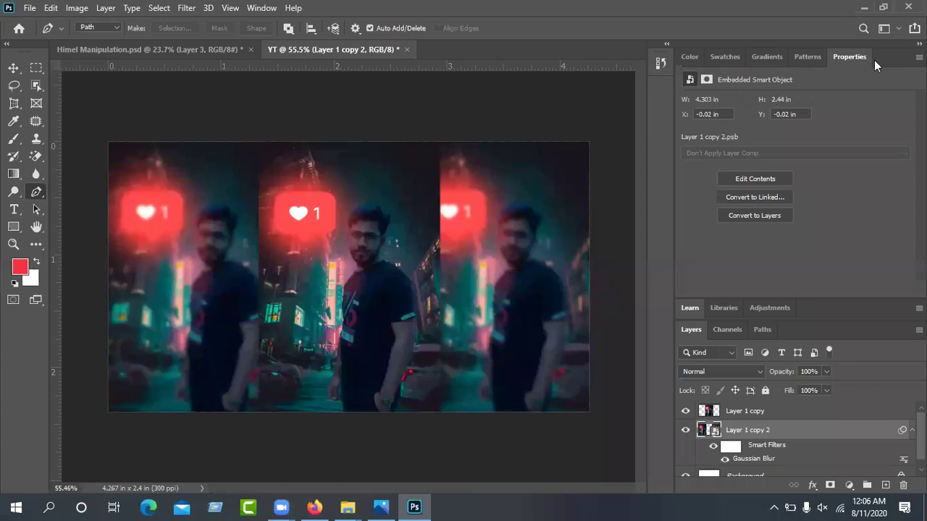
Reset the Essentials workspace, set the toolbar back to two columns, and display the available screen modes
{"action": "left_click", "coordinate": [898, 28]}
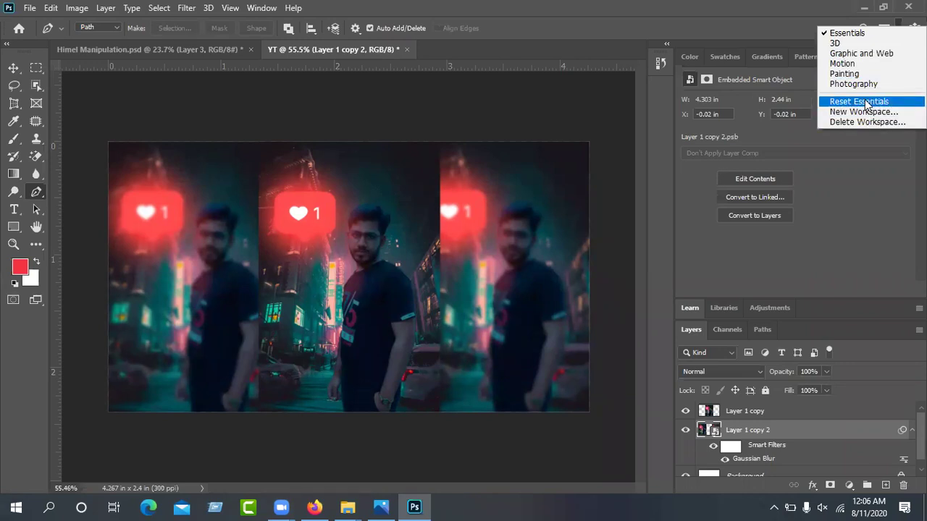
{"action": "left_click", "coordinate": [859, 102]}
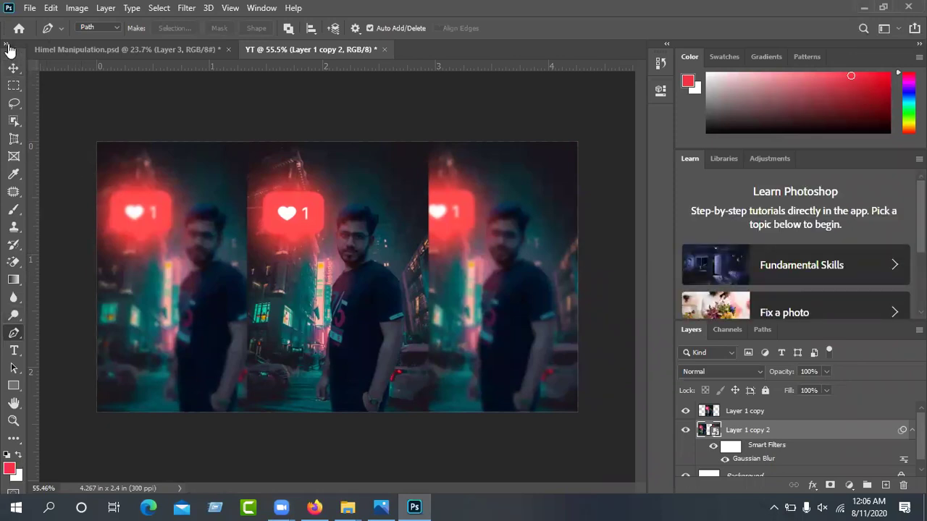
{"action": "left_click", "coordinate": [9, 48]}
{"action": "right_click", "coordinate": [40, 306]}
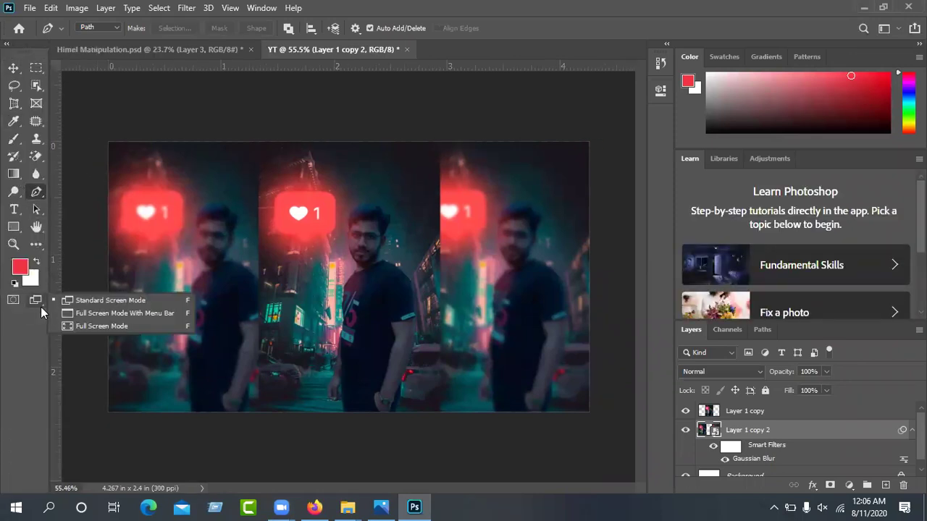
{"action": "left_click", "coordinate": [11, 330]}
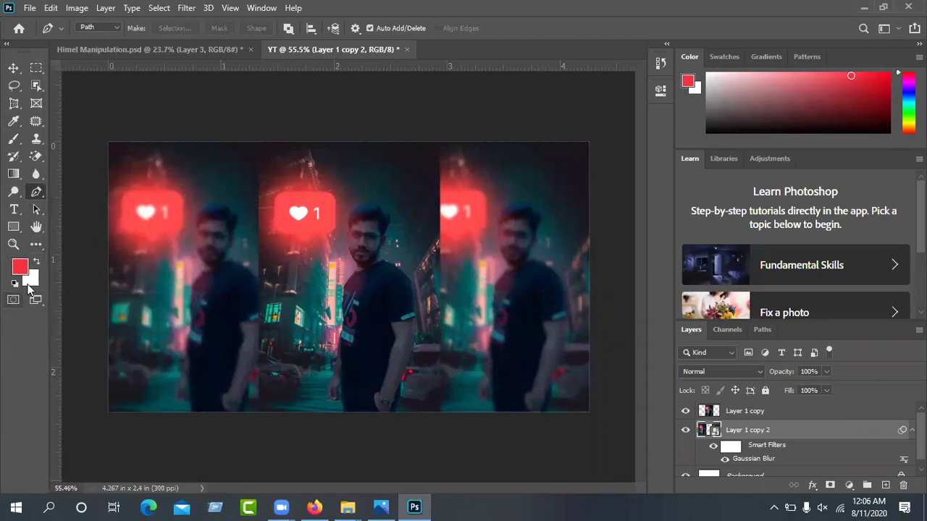
Review the tool groups and shortcut letters in the Customize Toolbar dialog from start to end, and cancel without changes
{"action": "left_click", "coordinate": [34, 245]}
{"action": "left_click", "coordinate": [42, 247]}
{"action": "left_click", "coordinate": [64, 249]}
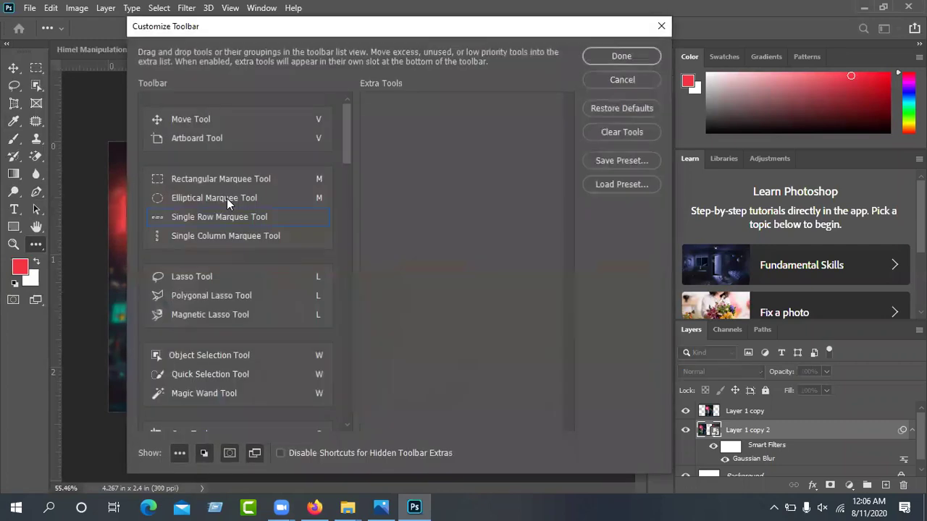
{"action": "scroll", "coordinate": [270, 203], "scroll_direction": "down", "scroll_amount": 3}
{"action": "scroll", "coordinate": [270, 203], "scroll_direction": "down", "scroll_amount": 12}
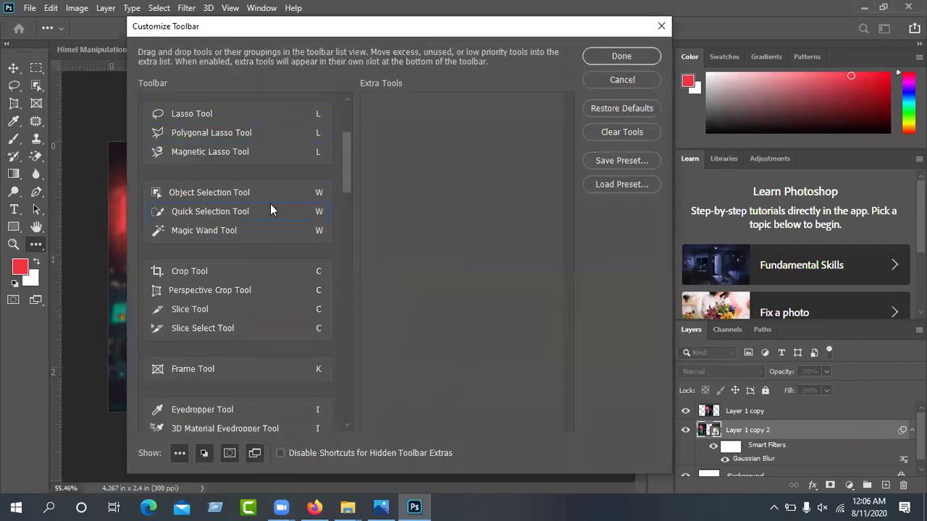
{"action": "mouse_move", "coordinate": [344, 214]}
{"action": "left_mouse_down"}
{"action": "mouse_move", "coordinate": [352, 298]}
{"action": "mouse_move", "coordinate": [344, 411]}
{"action": "left_mouse_up"}
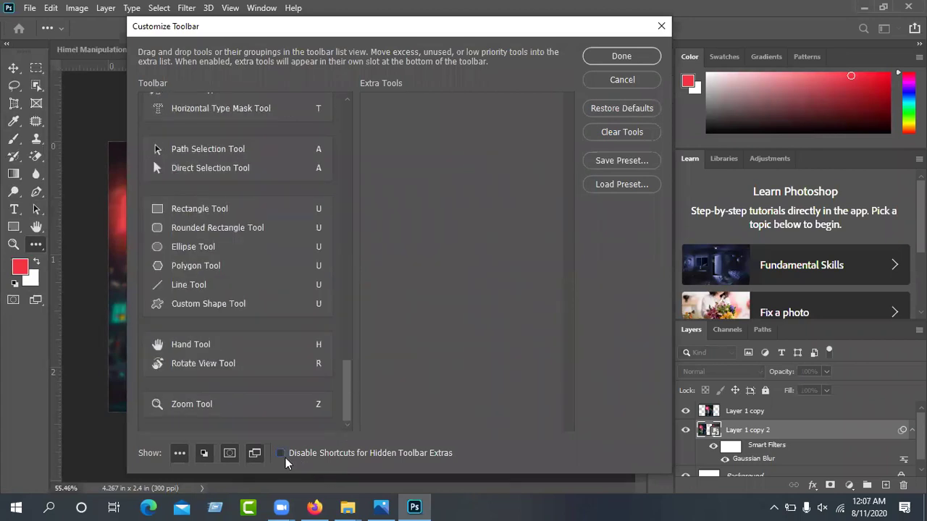
{"action": "scroll", "coordinate": [301, 343], "scroll_direction": "up", "scroll_amount": 8}
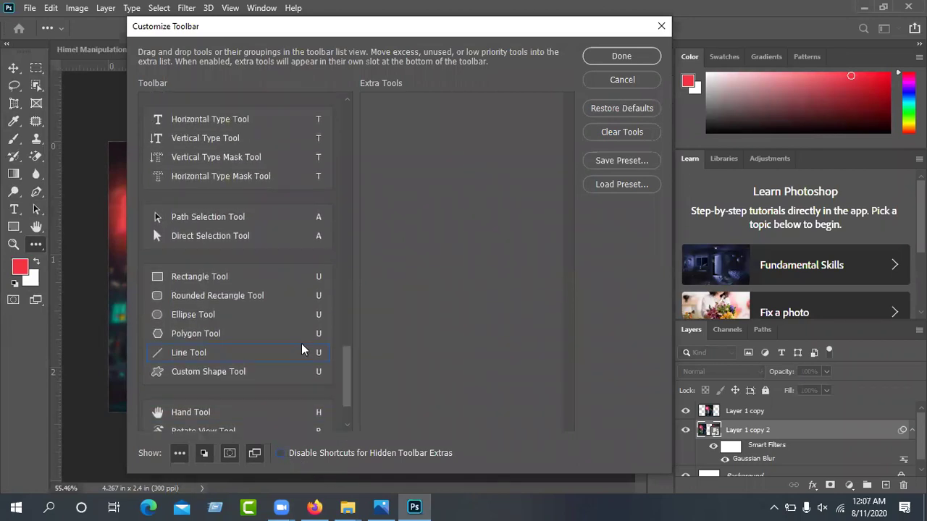
{"action": "scroll", "coordinate": [301, 338], "scroll_direction": "up", "scroll_amount": 4}
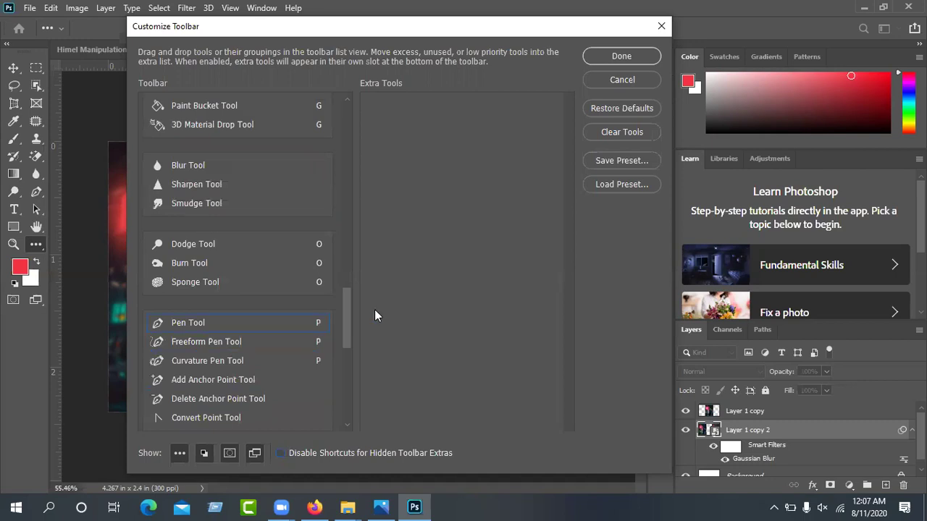
{"action": "left_click_drag", "start_coordinate": [344, 316], "coordinate": [352, 77]}
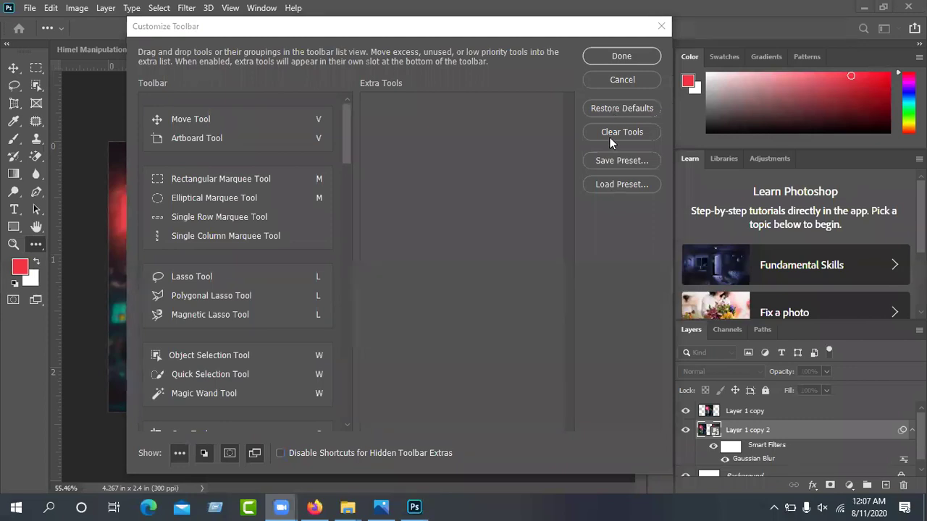
{"action": "left_click", "coordinate": [622, 80]}
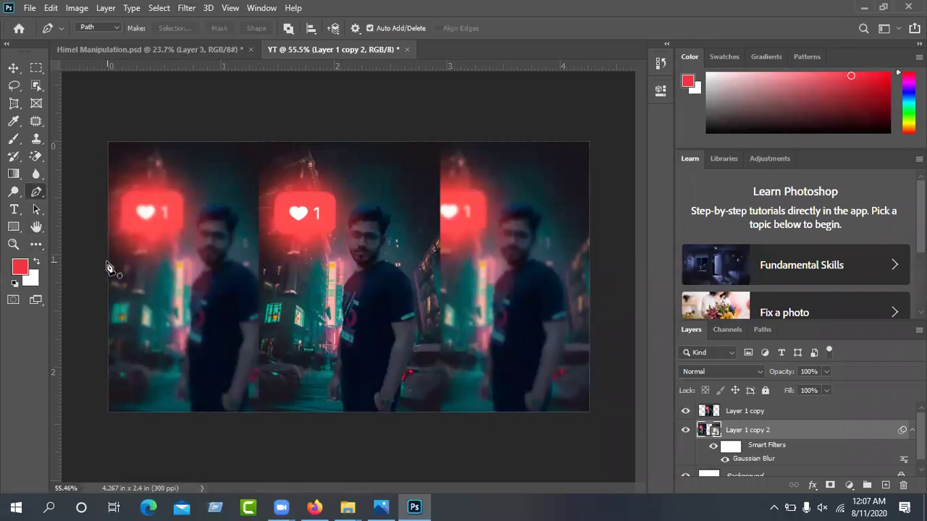
View the pattern preset folders, and bring back the color picker and the layer list
{"action": "left_click", "coordinate": [808, 58]}
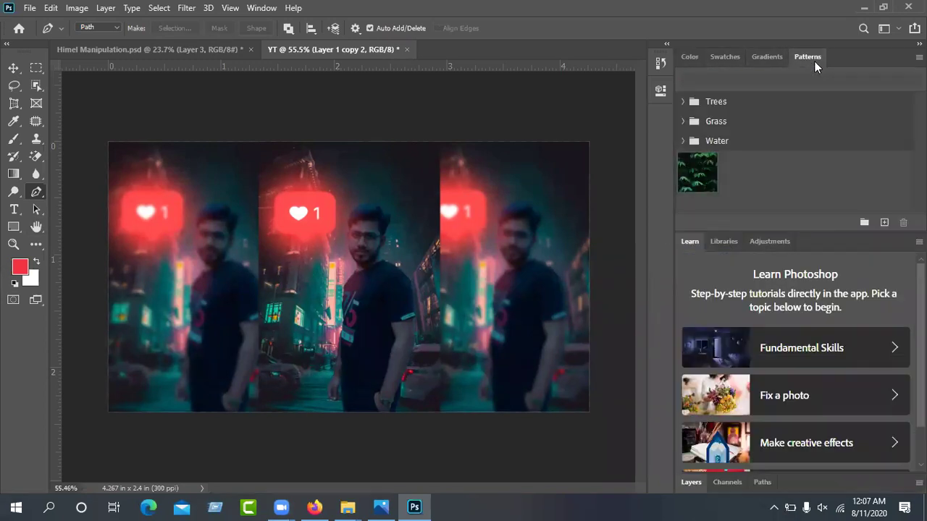
{"action": "left_click", "coordinate": [694, 60]}
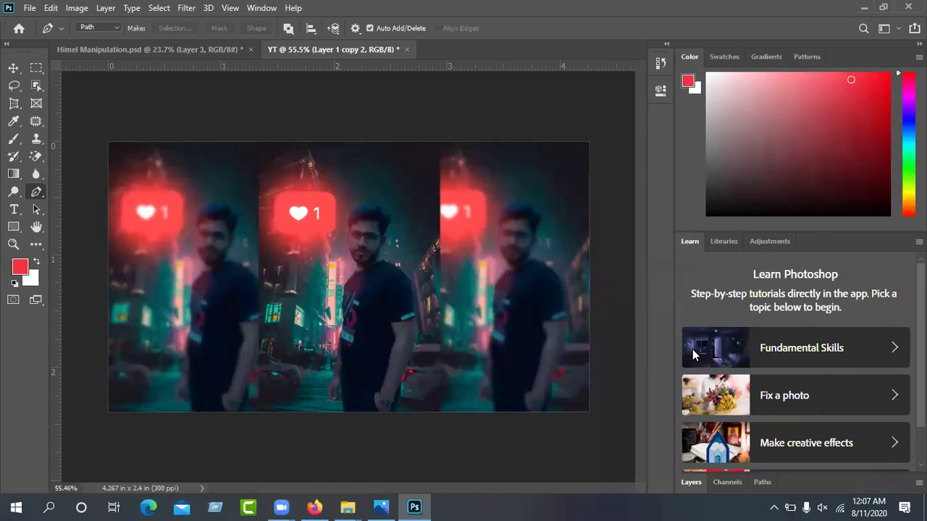
{"action": "left_click", "coordinate": [691, 482]}
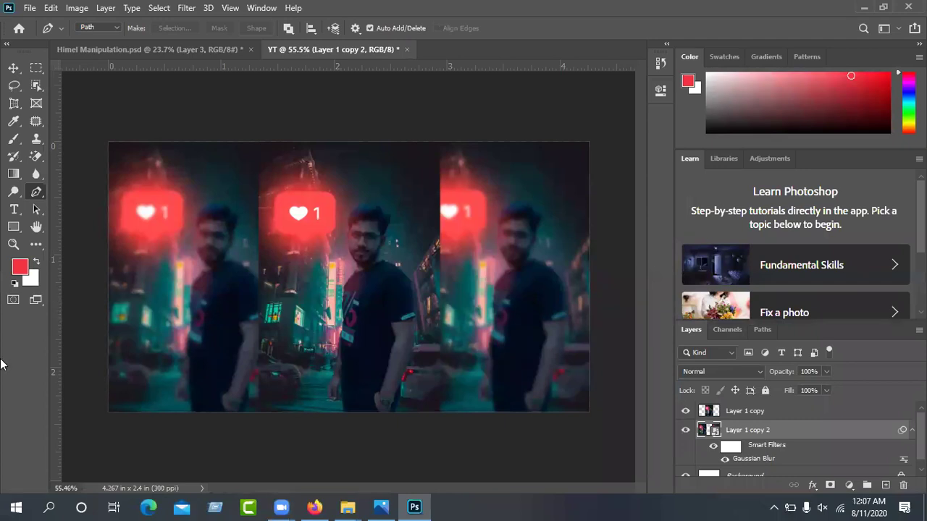
Display the available screen modes and dismiss the list without choosing one
{"action": "right_click", "coordinate": [39, 299]}
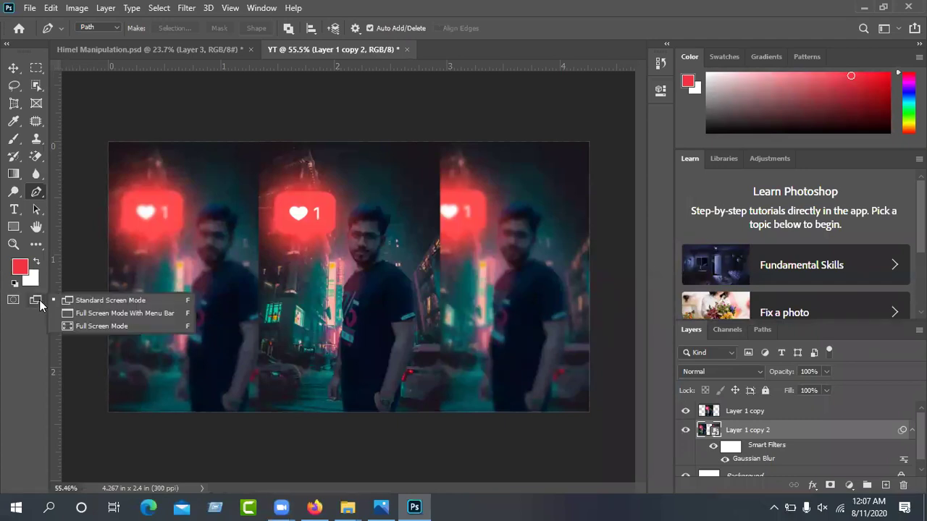
{"action": "left_click", "coordinate": [8, 314]}
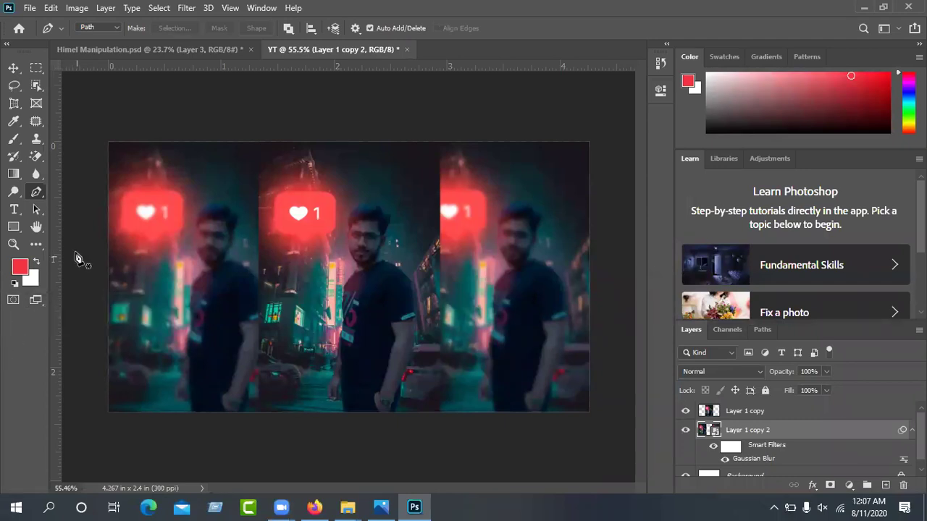
Browse the tool presets and choose the Starburst Color Target preset of the Custom Shape tool
{"action": "left_click", "coordinate": [35, 244]}
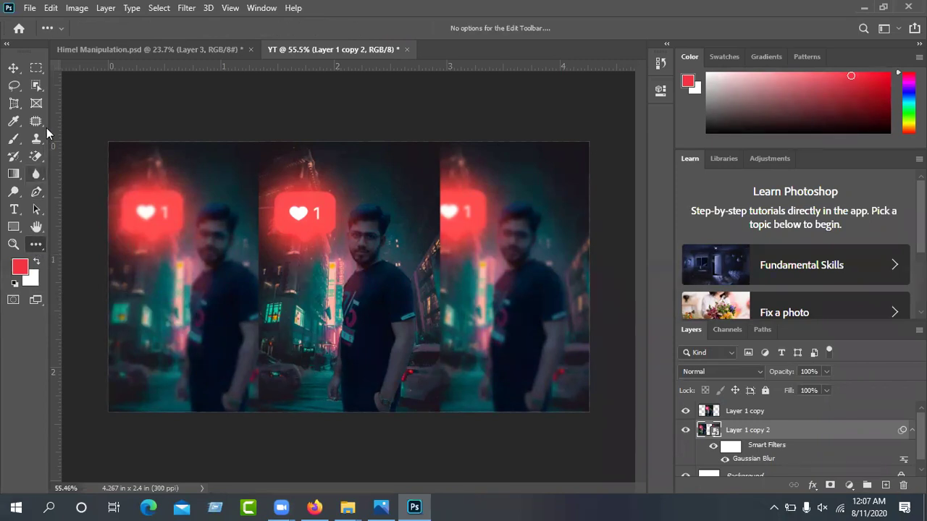
{"action": "left_click", "coordinate": [47, 28]}
{"action": "scroll", "coordinate": [95, 88], "scroll_direction": "down", "scroll_amount": 5}
{"action": "scroll", "coordinate": [97, 86], "scroll_direction": "down", "scroll_amount": 4}
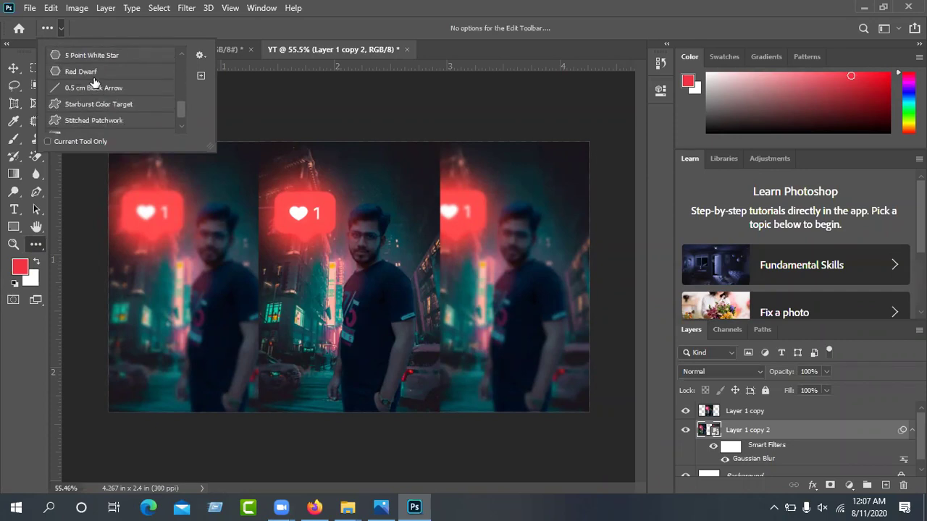
{"action": "left_click", "coordinate": [95, 81]}
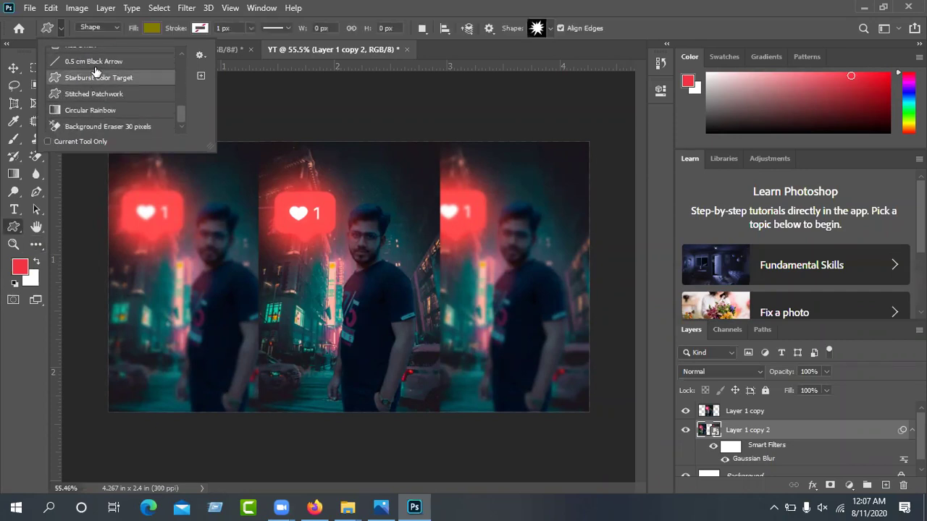
{"action": "scroll", "coordinate": [127, 64], "scroll_direction": "up", "scroll_amount": 8}
{"action": "scroll", "coordinate": [129, 63], "scroll_direction": "up", "scroll_amount": 2}
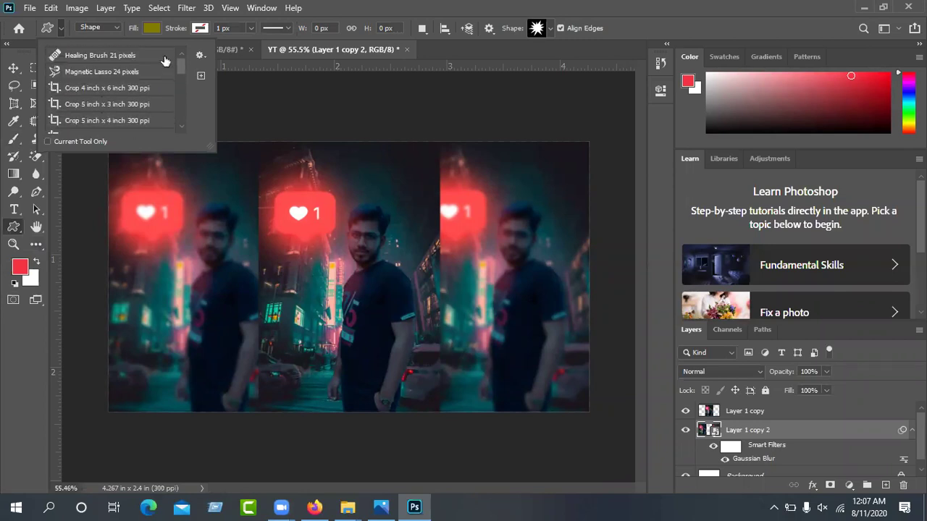
Display the tool preset options, and open and cancel the New Tool Preset dialog
{"action": "left_click", "coordinate": [202, 58]}
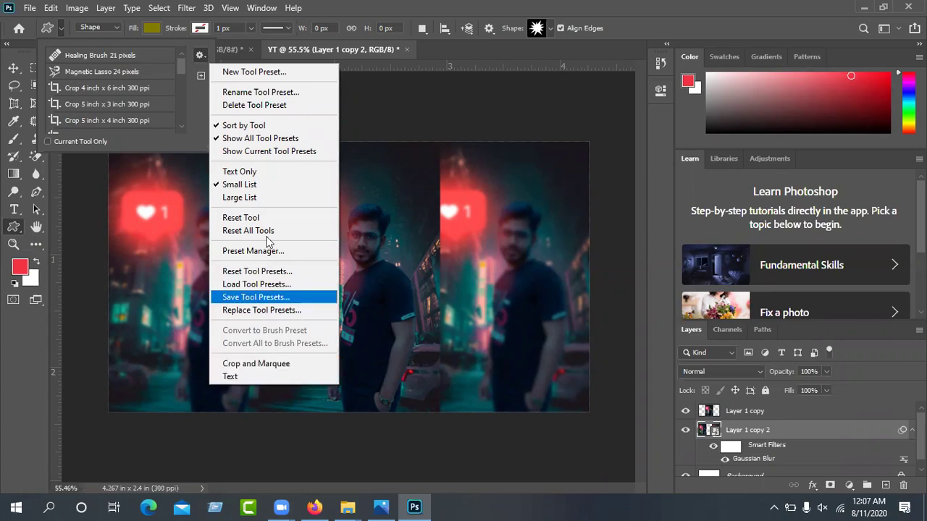
{"action": "left_click", "coordinate": [271, 73]}
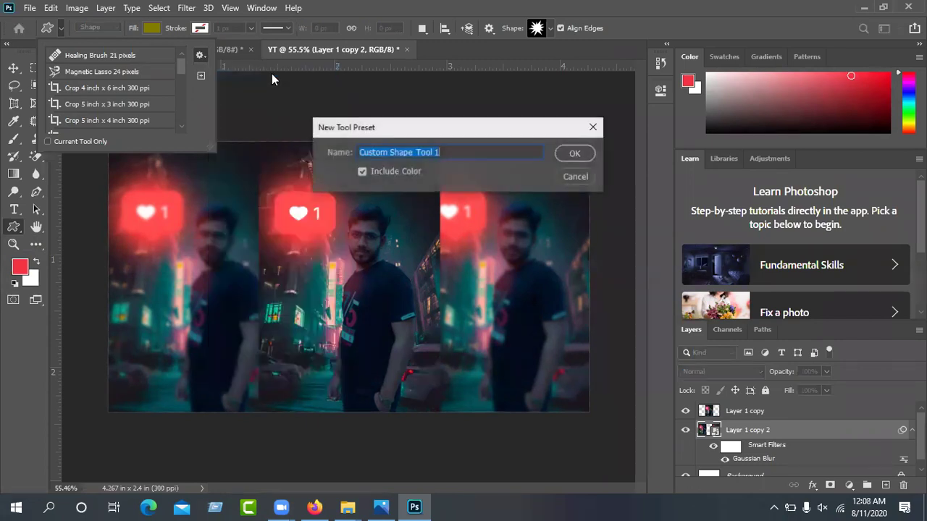
{"action": "left_click", "coordinate": [572, 176]}
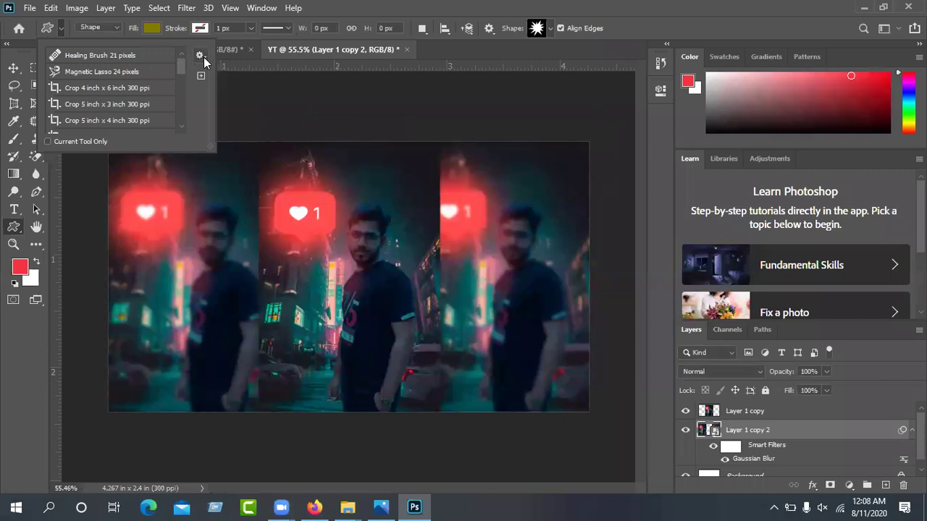
Switch to the Move tool and nudge the blurred Layer 1 copy 2 in small increments up, left, down and right
{"action": "left_click", "coordinate": [15, 70]}
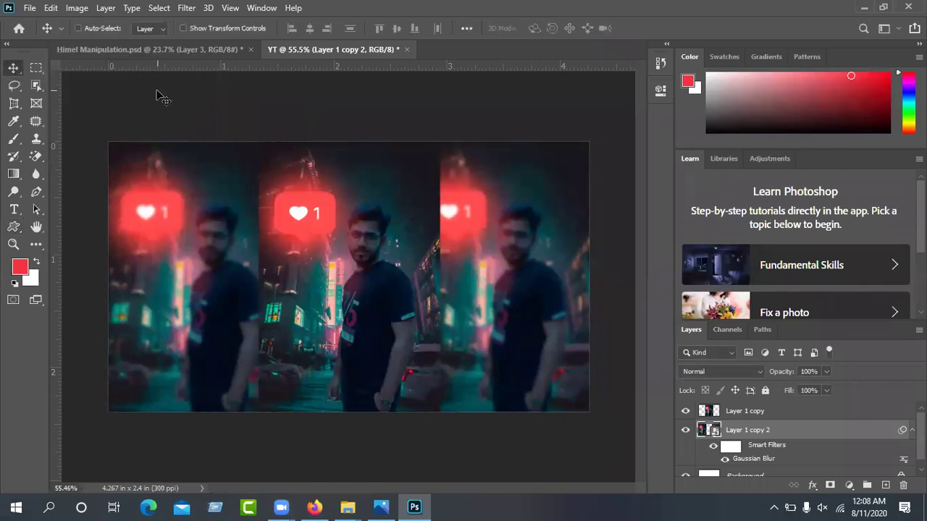
{"action": "left_click", "coordinate": [29, 11]}
{"action": "left_click", "coordinate": [393, 104]}
{"action": "mouse_move", "coordinate": [396, 218]}
{"action": "left_mouse_down"}
{"action": "mouse_move", "coordinate": [399, 207]}
{"action": "mouse_move", "coordinate": [416, 204]}
{"action": "mouse_move", "coordinate": [383, 200]}
{"action": "mouse_move", "coordinate": [396, 214]}
{"action": "left_mouse_up"}
{"action": "key", "text": "Up"}
{"action": "key", "text": "Up"}
{"action": "key", "text": "Up"}
{"action": "key", "text": "Up"}
{"action": "key", "text": "Up"}
{"action": "key", "text": "Up"}
{"action": "key", "text": "Up"}
{"action": "key", "text": "Left"}
{"action": "key", "text": "Left"}
{"action": "key", "text": "Left"}
{"action": "key", "text": "Down"}
{"action": "key", "text": "Down"}
{"action": "key", "text": "Down"}
{"action": "key", "text": "Up"}
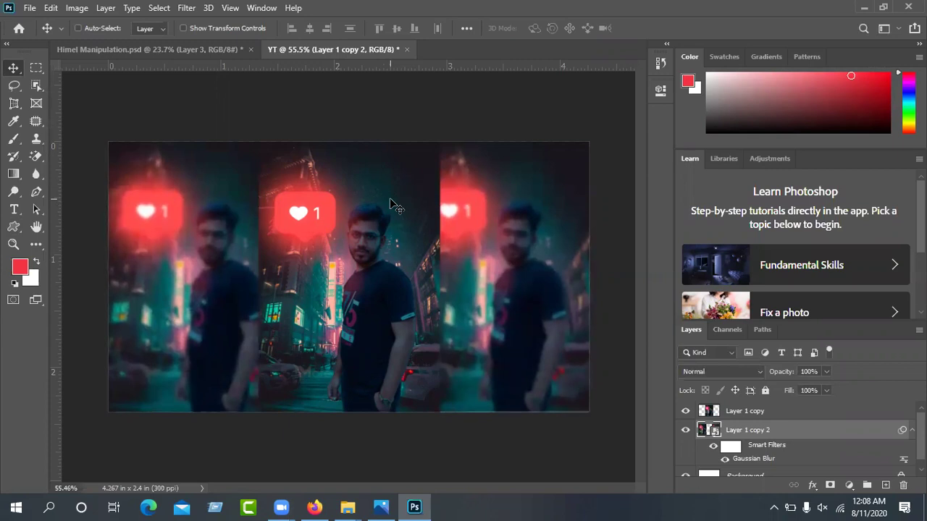
{"action": "key", "text": "Down"}
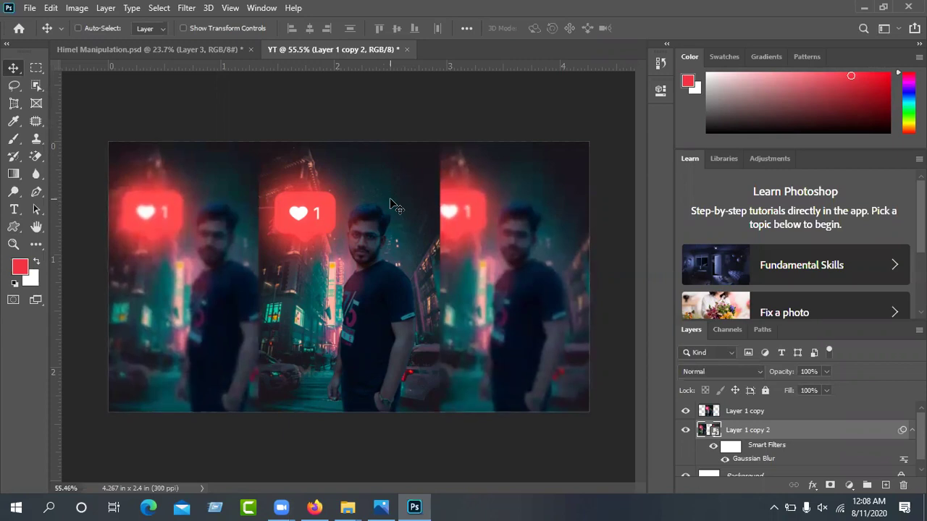
{"action": "key", "text": "Up"}
{"action": "key", "text": "Down"}
{"action": "key", "text": "Right"}
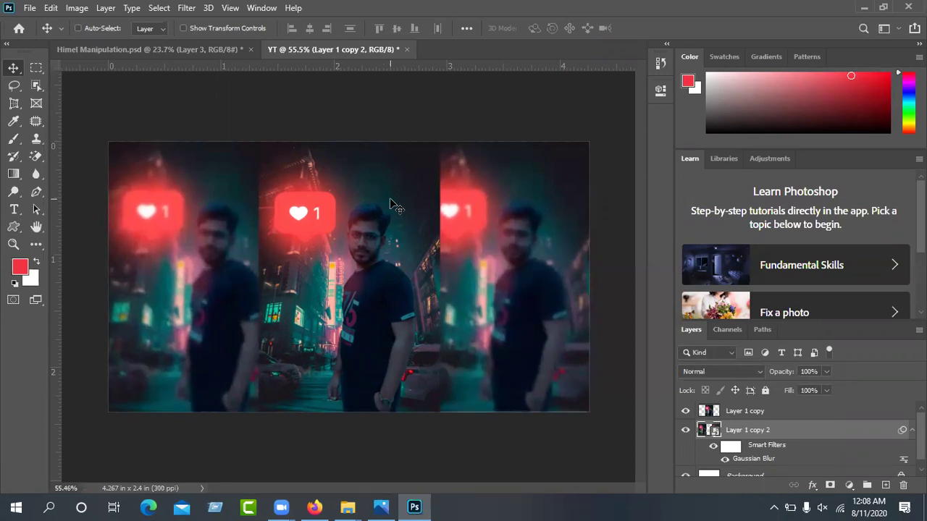